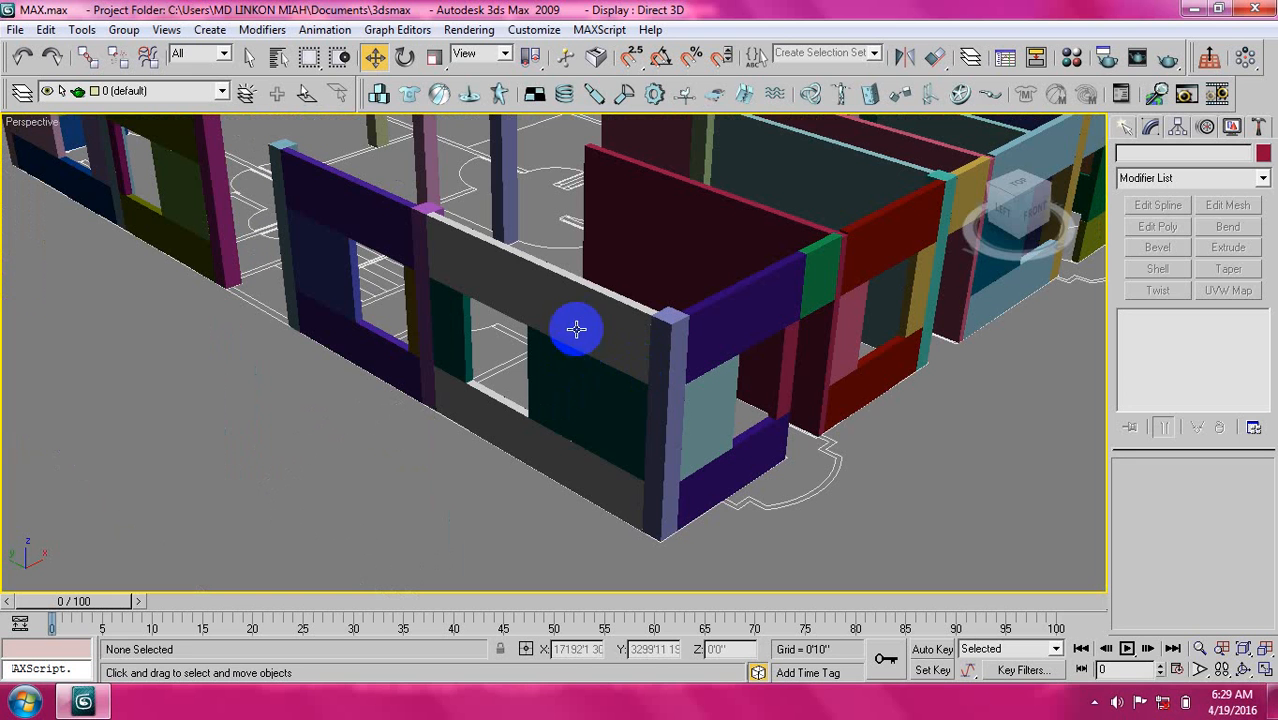
# Delete the lower wall, the side panels around the window opening and the upper beam between the purple column and the front corner column.
pyautogui.scroll(8, 572, 345)
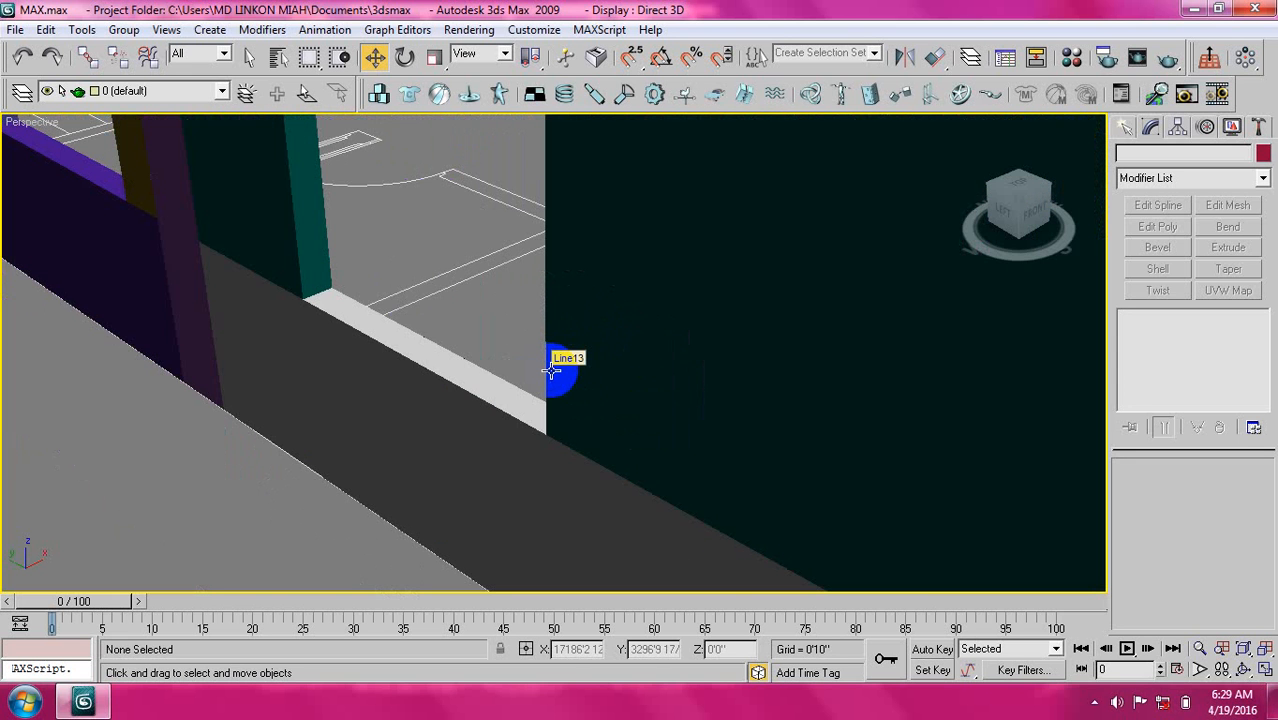
pyautogui.scroll(-10, 552, 368)
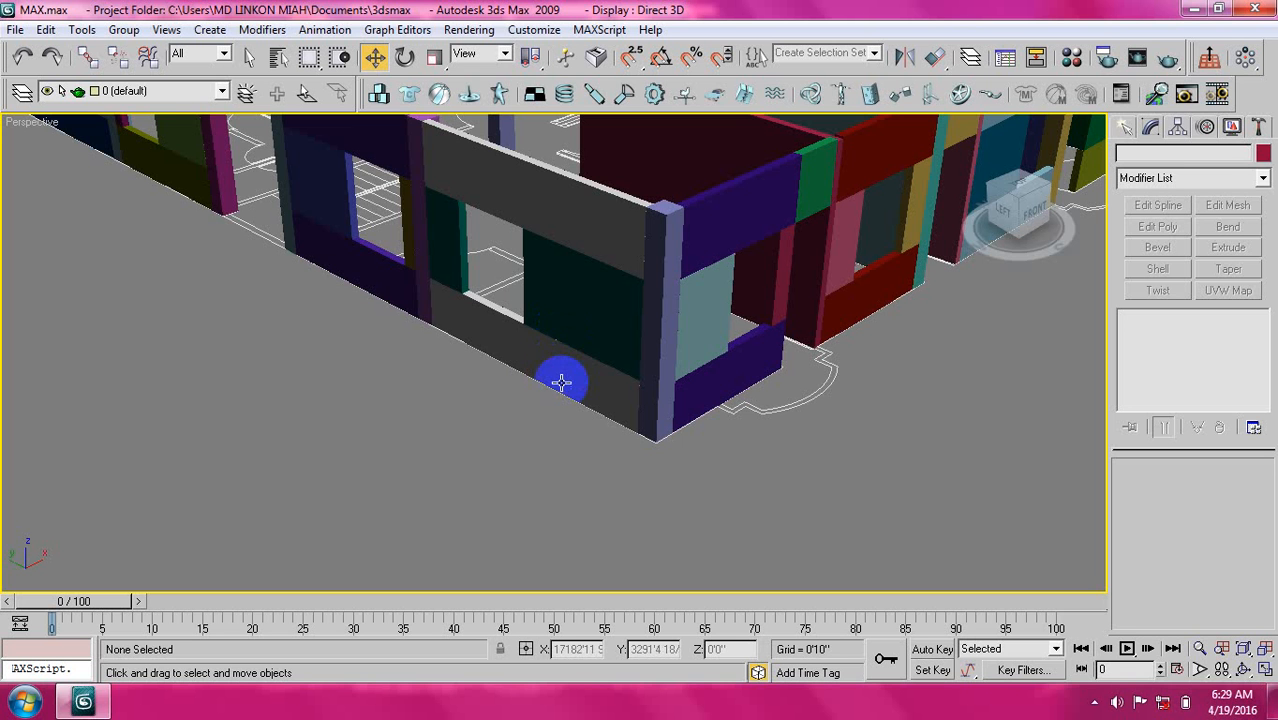
pyautogui.click(513, 340)
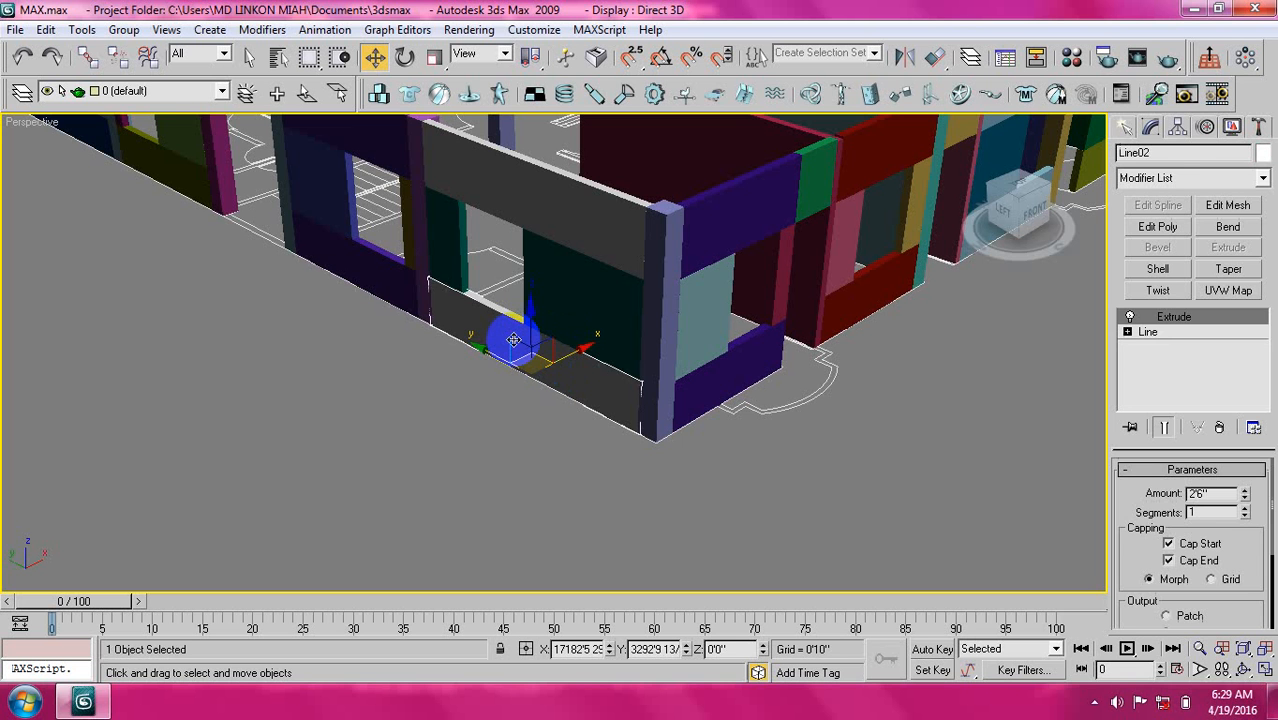
pyautogui.press('Delete')
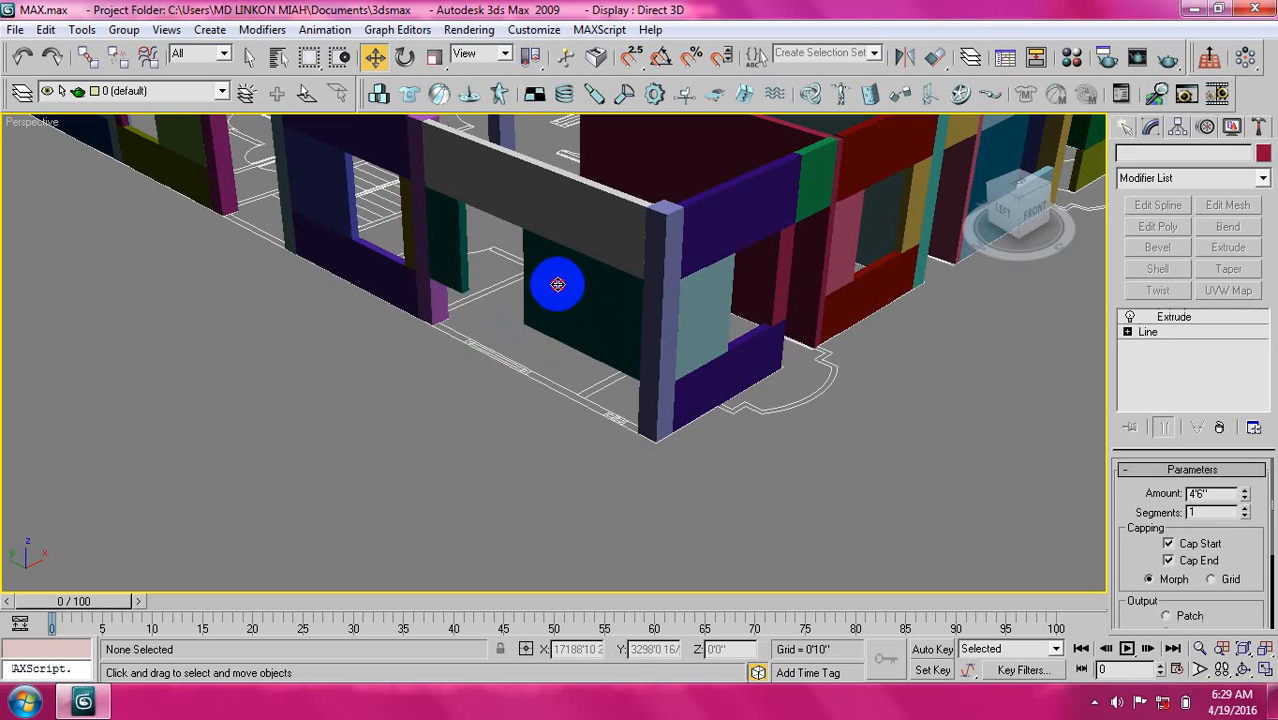
pyautogui.click(455, 247)
pyautogui.press('Delete')
pyautogui.click(543, 201)
pyautogui.press('Delete')
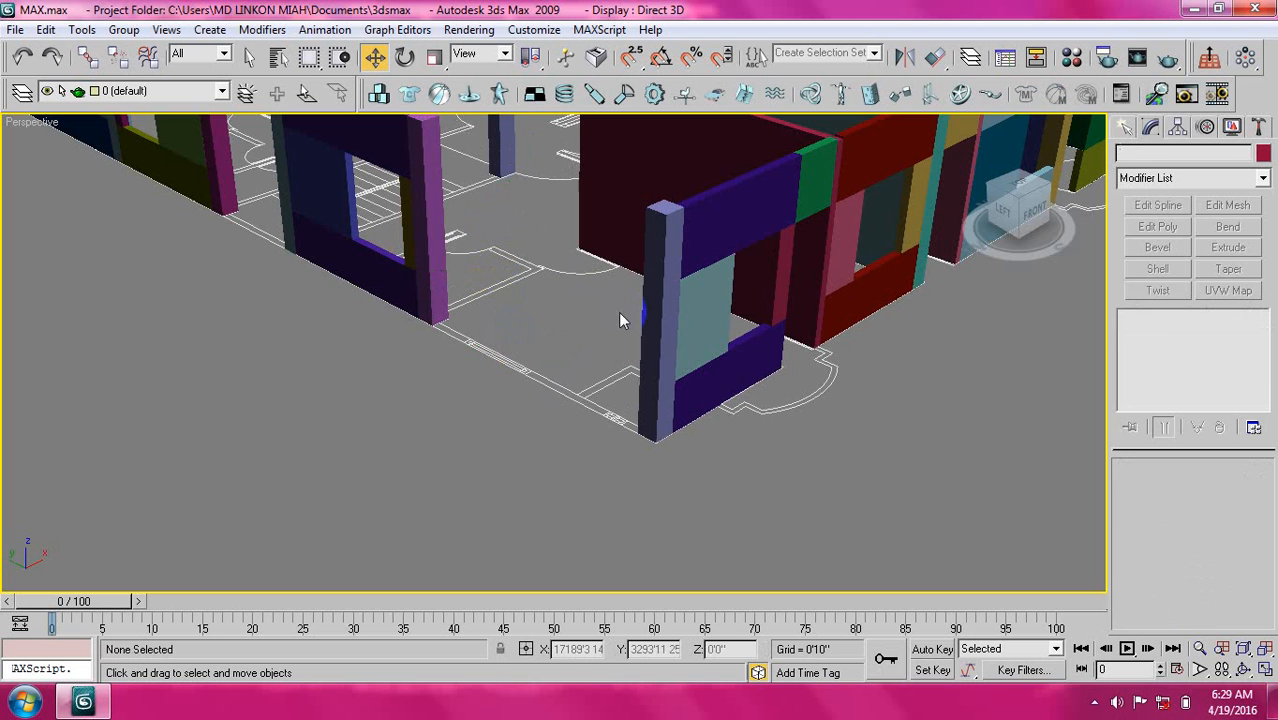
# Frame the purple column in the top view and activate the Line spline tool with 2.5D snapping enabled.
pyautogui.click(422, 186)
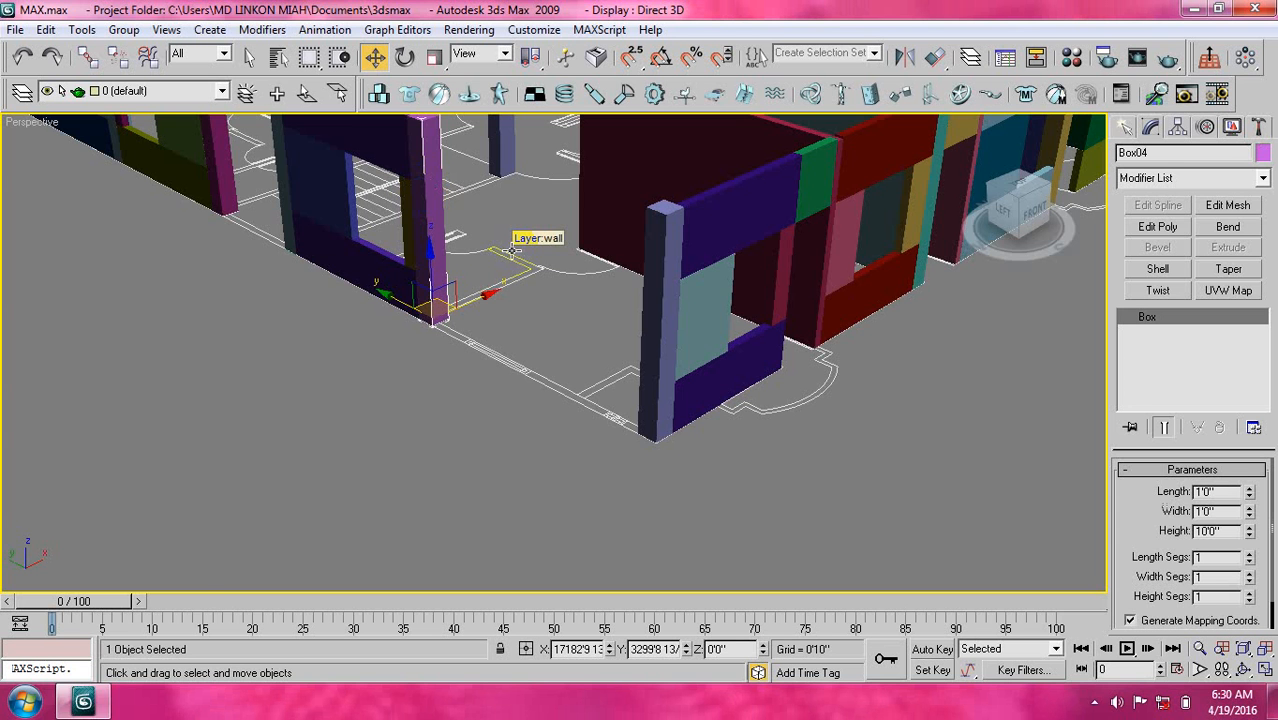
pyautogui.press('t')
pyautogui.press('z')
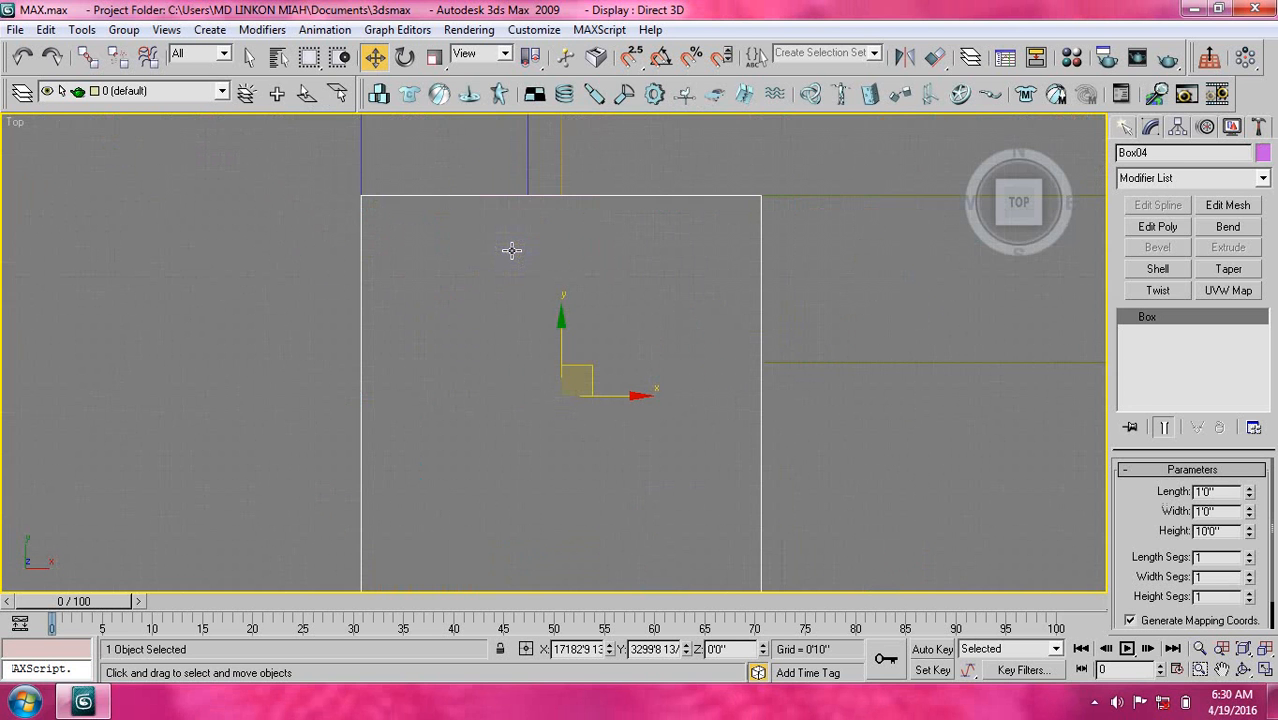
pyautogui.scroll(-5, 545, 320)
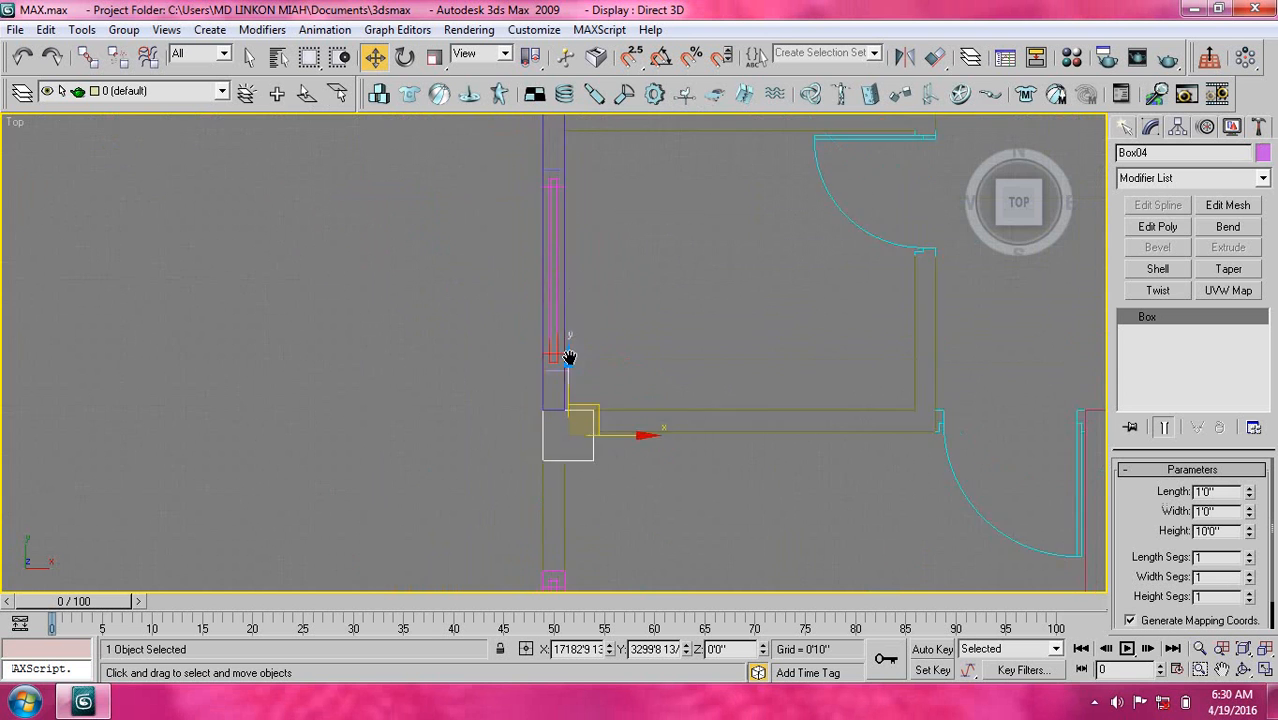
pyautogui.scroll(-1, 581, 385)
pyautogui.moveTo(581, 387); pyautogui.dragTo(639, 348, button='middle')
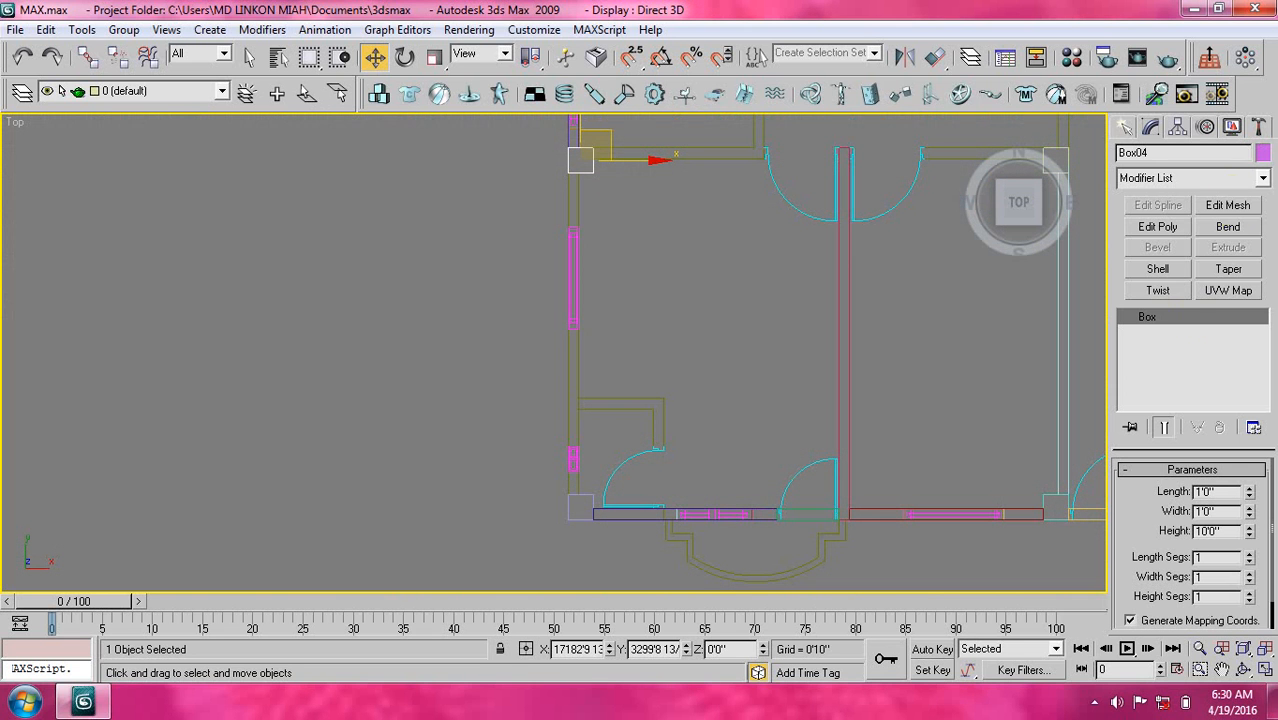
pyautogui.click(1125, 127)
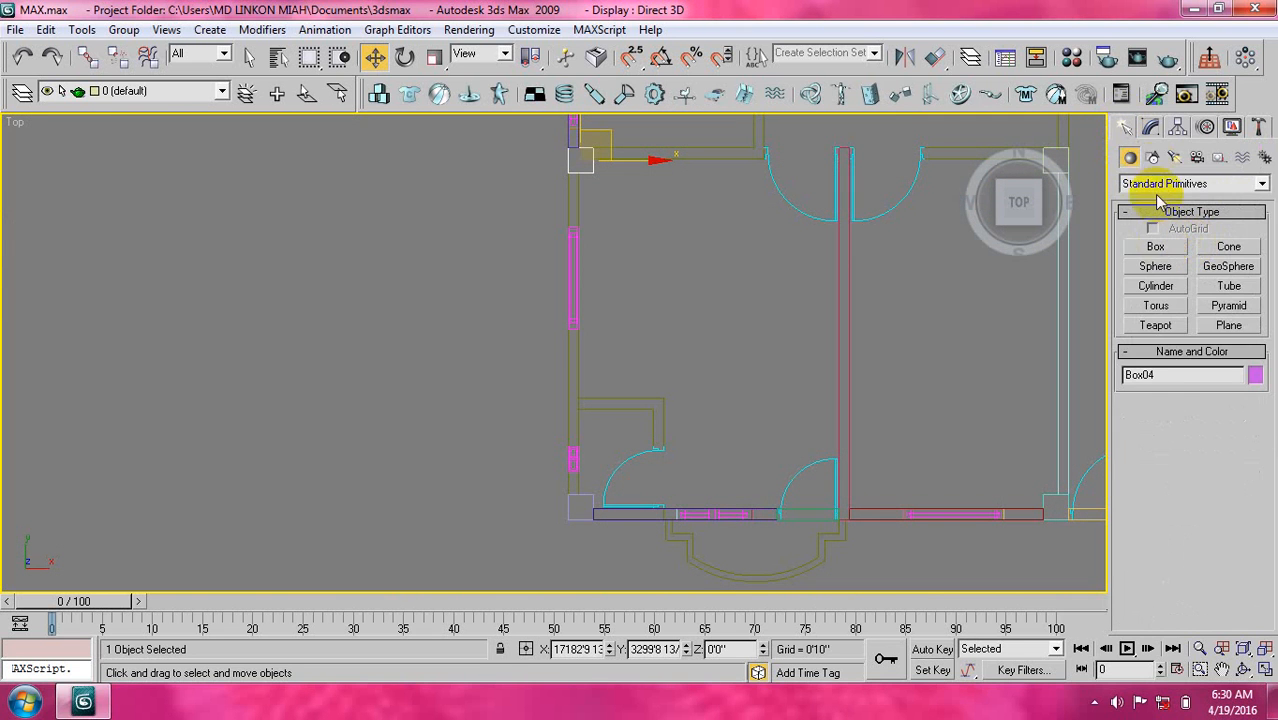
pyautogui.click(1152, 157)
pyautogui.click(1156, 261)
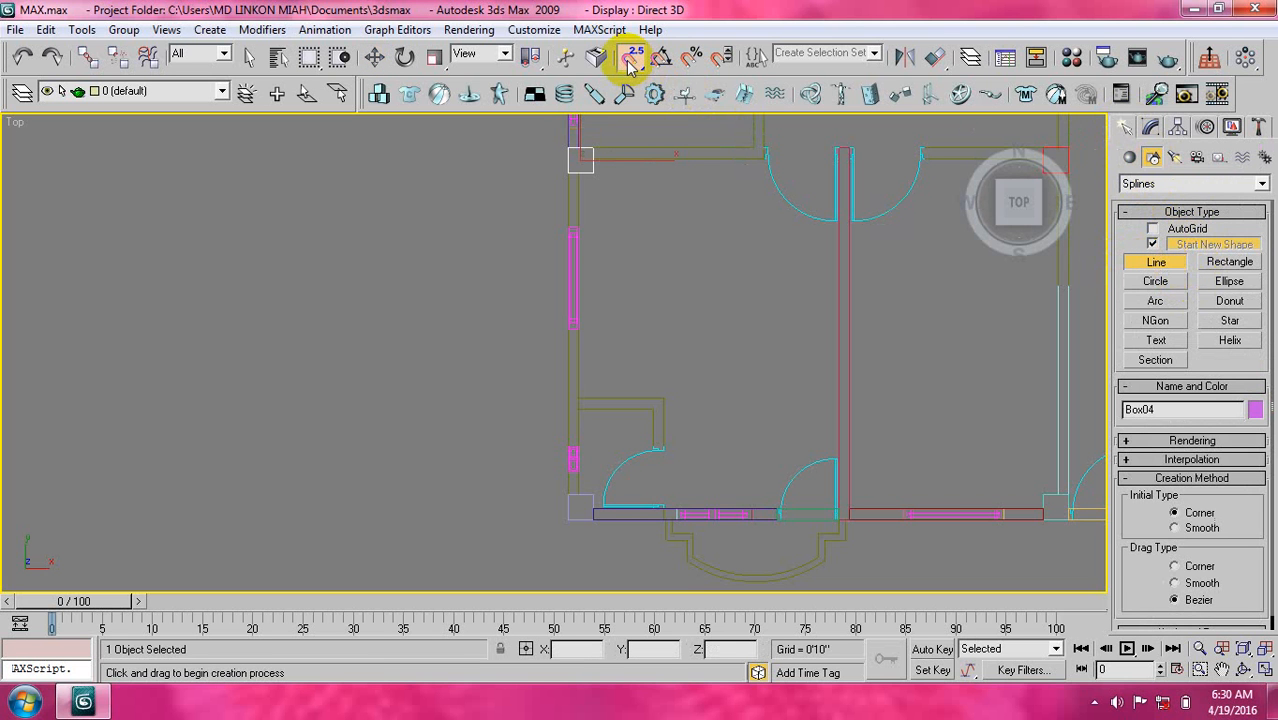
pyautogui.click(628, 62)
# Start the wall outline with a snapped segment across the wall thickness, along the purple column's lower edge.
pyautogui.moveTo(651, 272); pyautogui.dragTo(640, 231, button='middle')
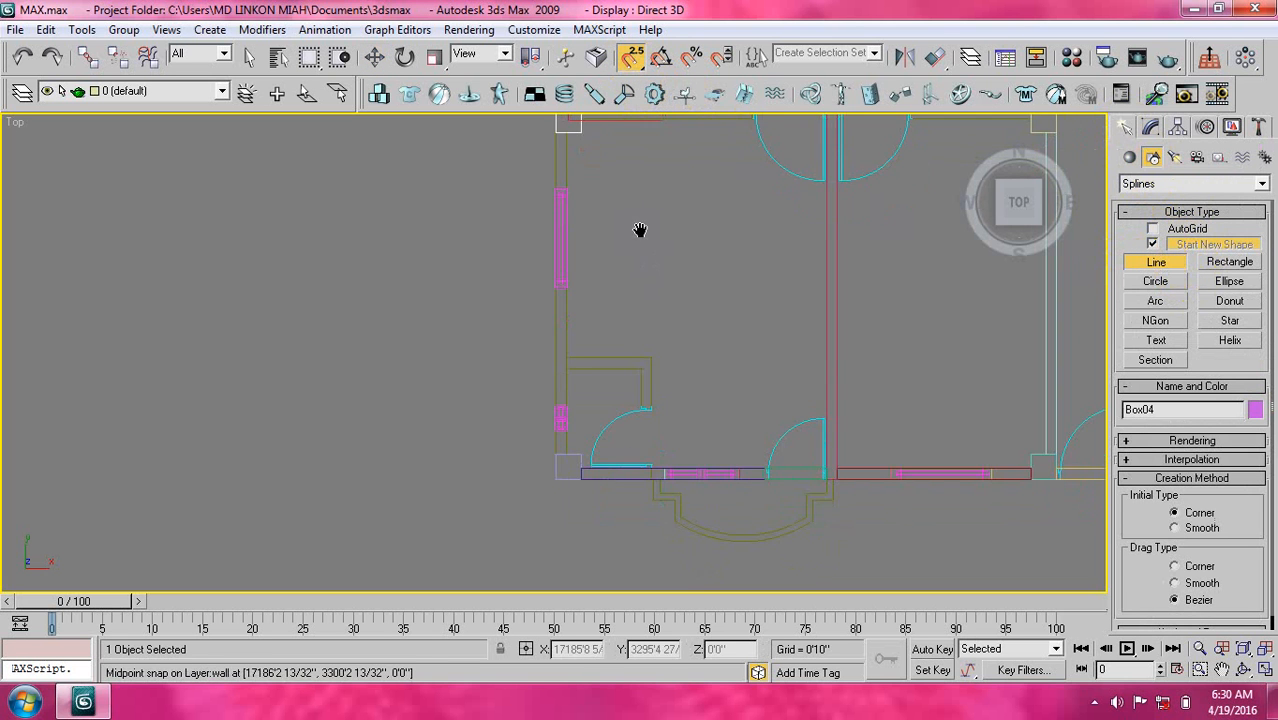
pyautogui.moveTo(600, 346); pyautogui.dragTo(616, 363, button='middle')
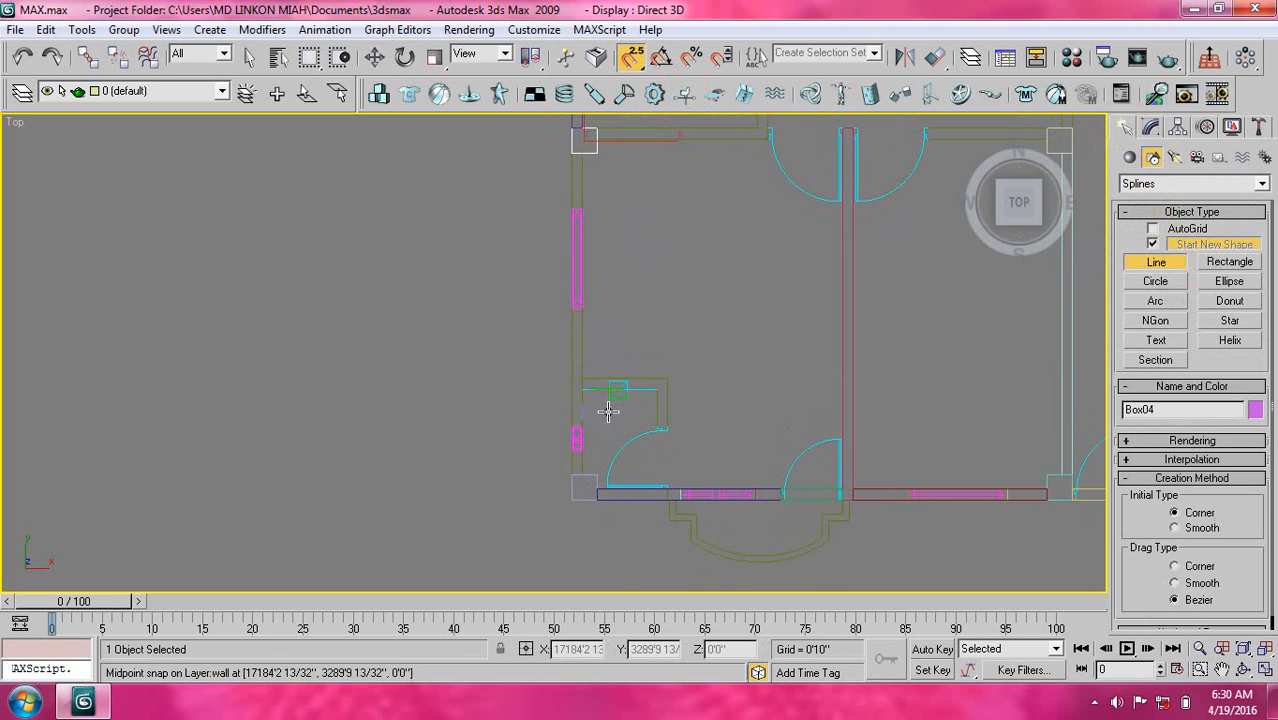
pyautogui.moveTo(590, 456); pyautogui.dragTo(591, 496, button='middle')
pyautogui.moveTo(590, 261); pyautogui.dragTo(592, 352, button='middle')
pyautogui.scroll(2, 576, 265)
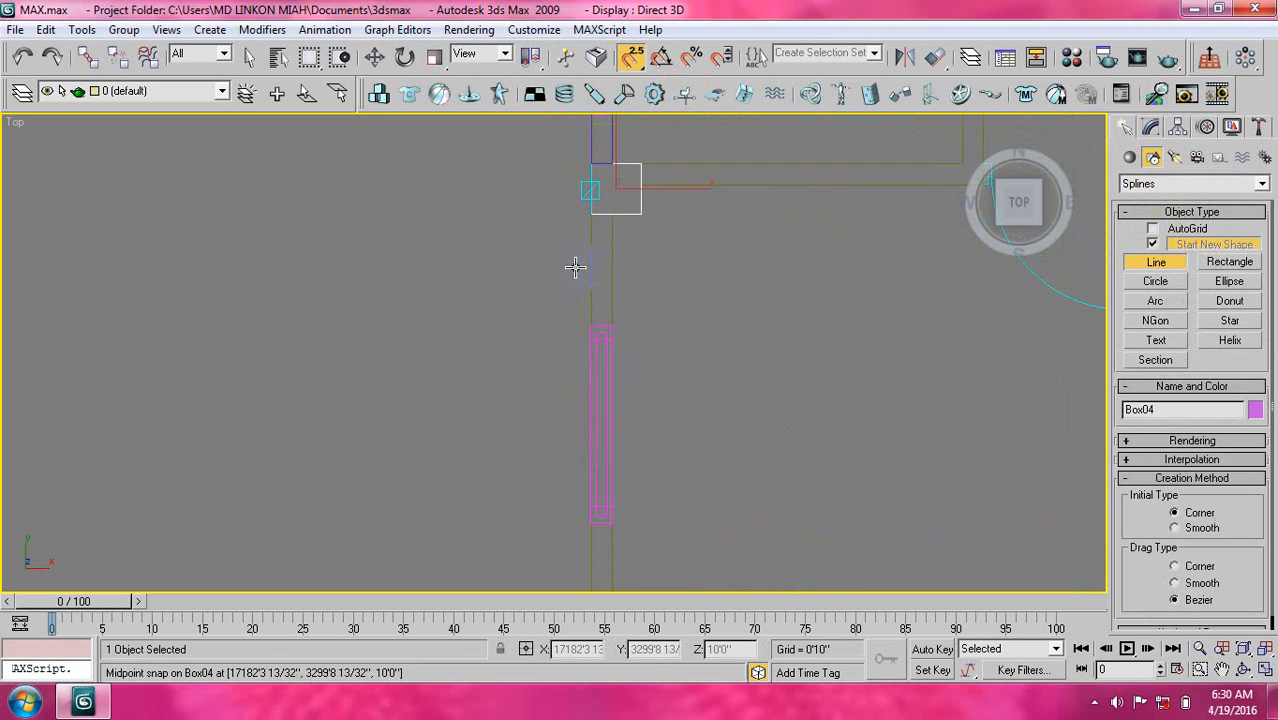
pyautogui.scroll(1, 610, 285)
pyautogui.moveTo(643, 291); pyautogui.dragTo(626, 334, button='middle')
pyautogui.scroll(1, 590, 228)
pyautogui.moveTo(595, 183); pyautogui.dragTo(585, 248, button='middle')
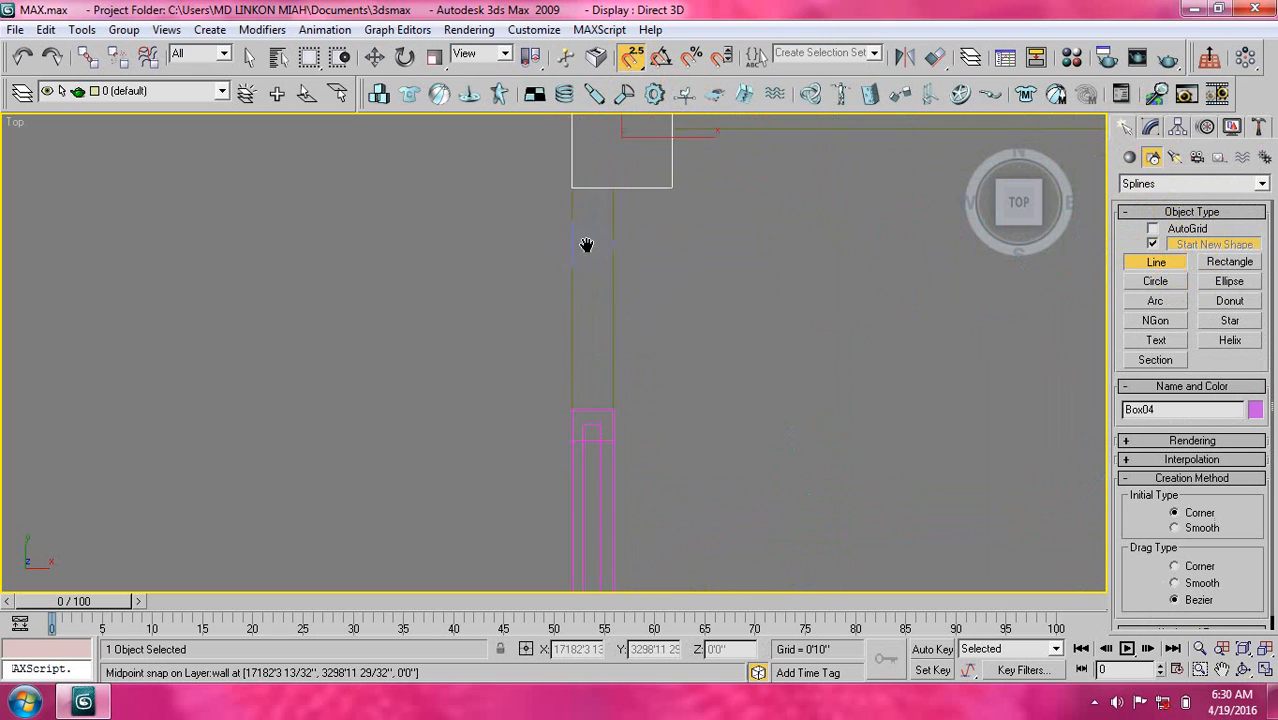
pyautogui.click(572, 204)
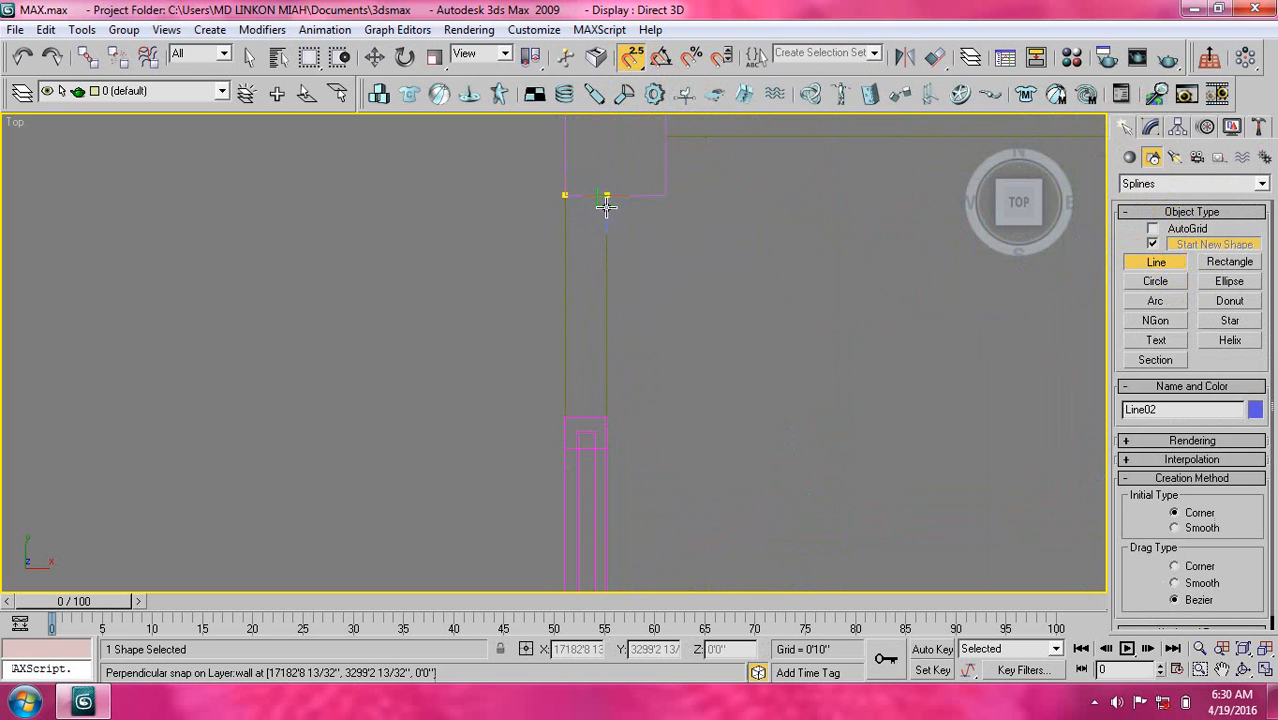
pyautogui.click(606, 198)
# Continue the outline along the wall's inner face to the lower corner column, then across the wall thickness to the outer face.
pyautogui.scroll(-2, 628, 355)
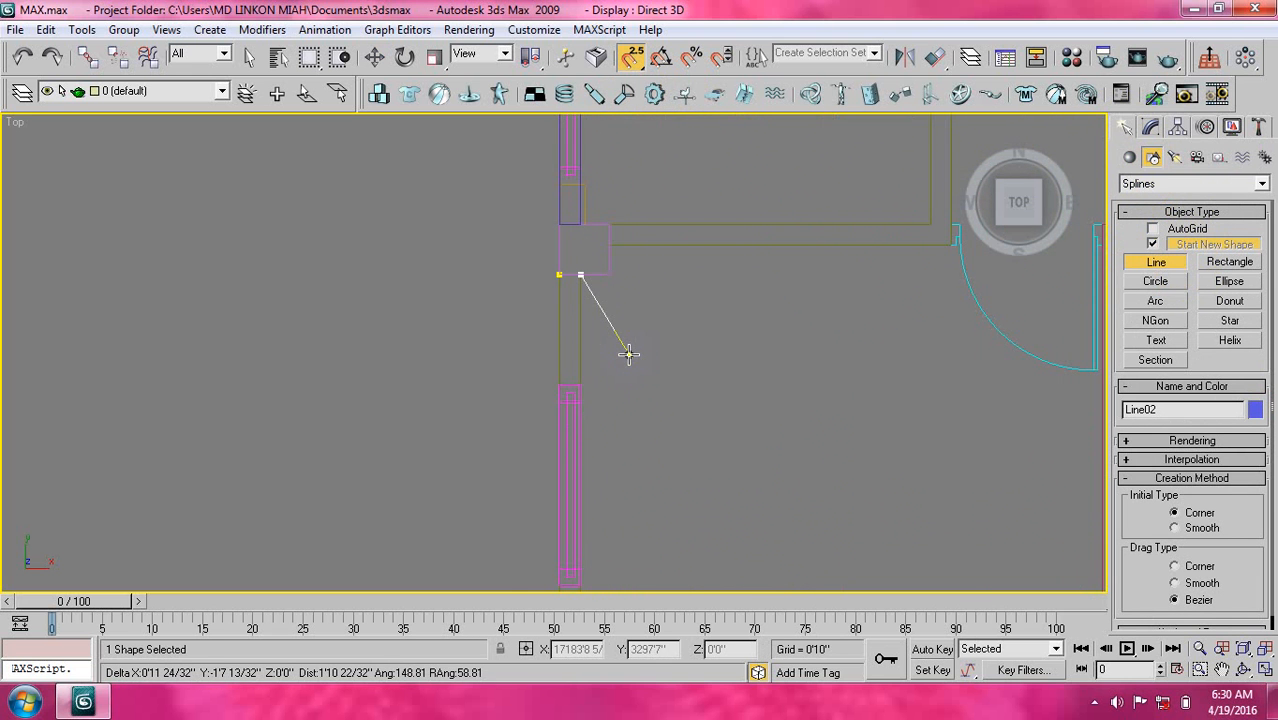
pyautogui.moveTo(627, 359); pyautogui.dragTo(557, 307, button='middle')
pyautogui.moveTo(532, 494); pyautogui.dragTo(553, 352, button='middle')
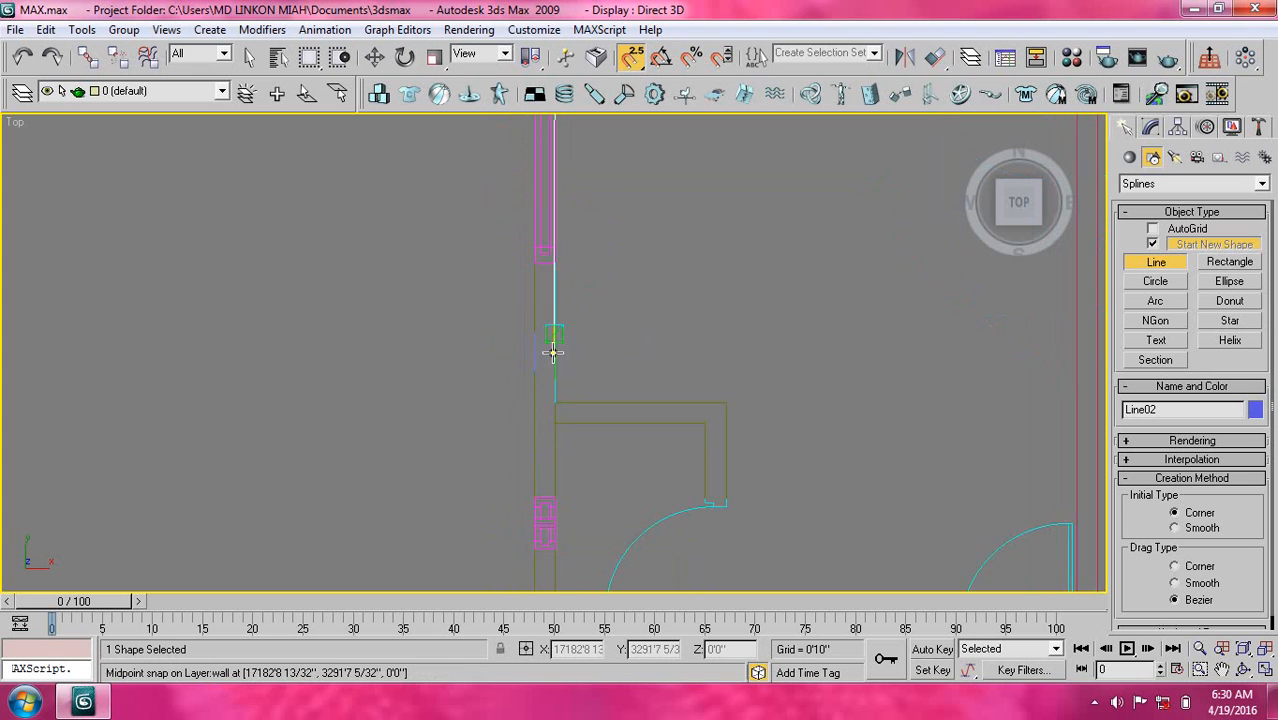
pyautogui.moveTo(554, 490); pyautogui.dragTo(559, 358, button='middle')
pyautogui.moveTo(562, 468); pyautogui.dragTo(560, 363, button='middle')
pyautogui.scroll(3, 566, 365)
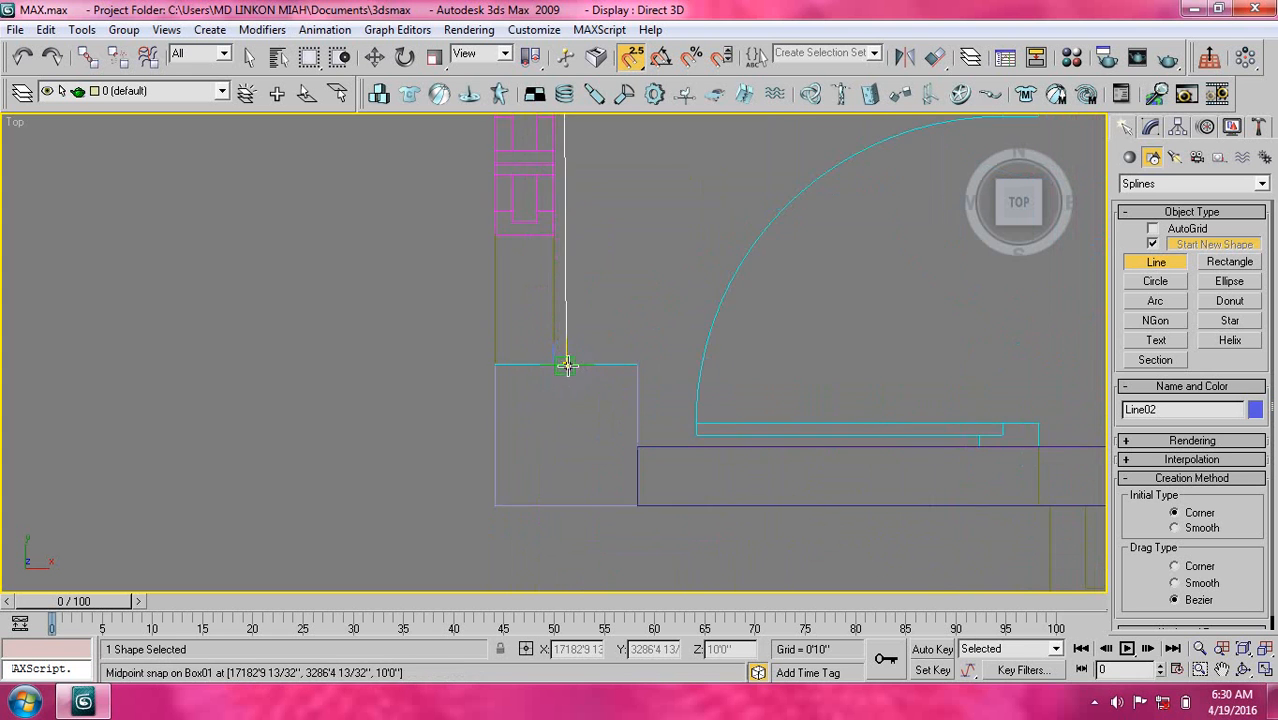
pyautogui.scroll(2, 566, 365)
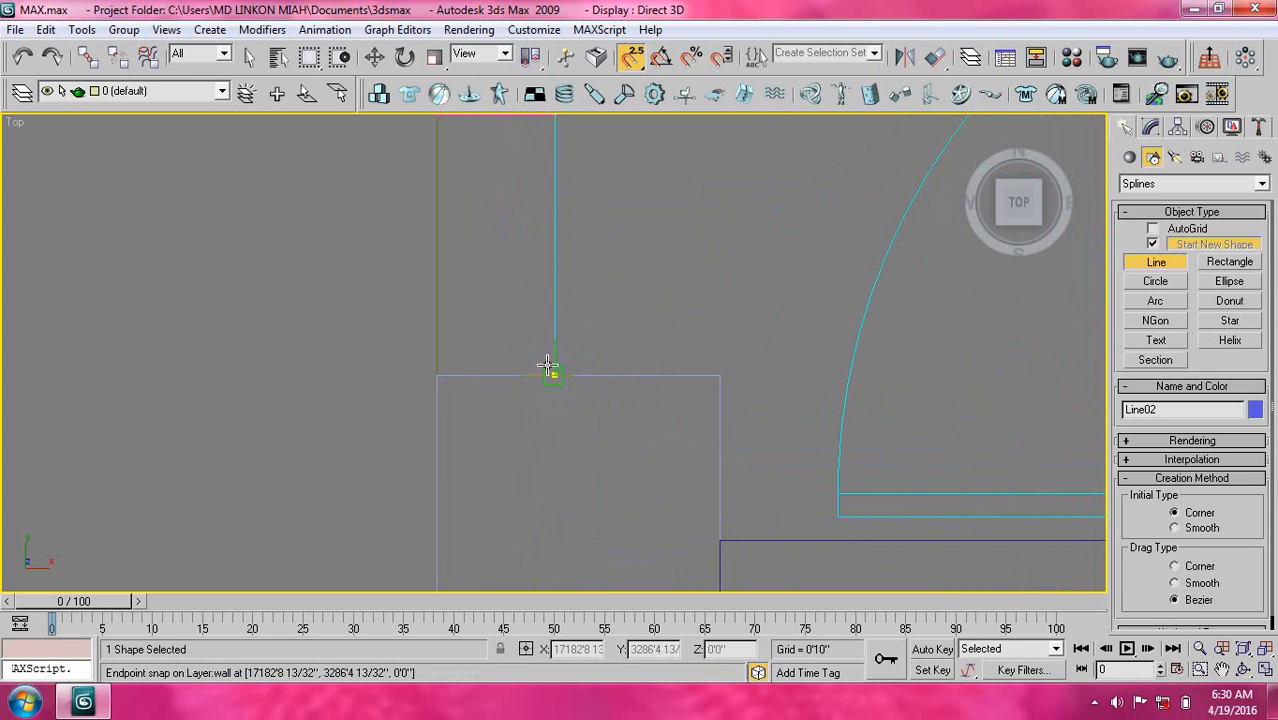
pyautogui.click(549, 367)
pyautogui.click(445, 383)
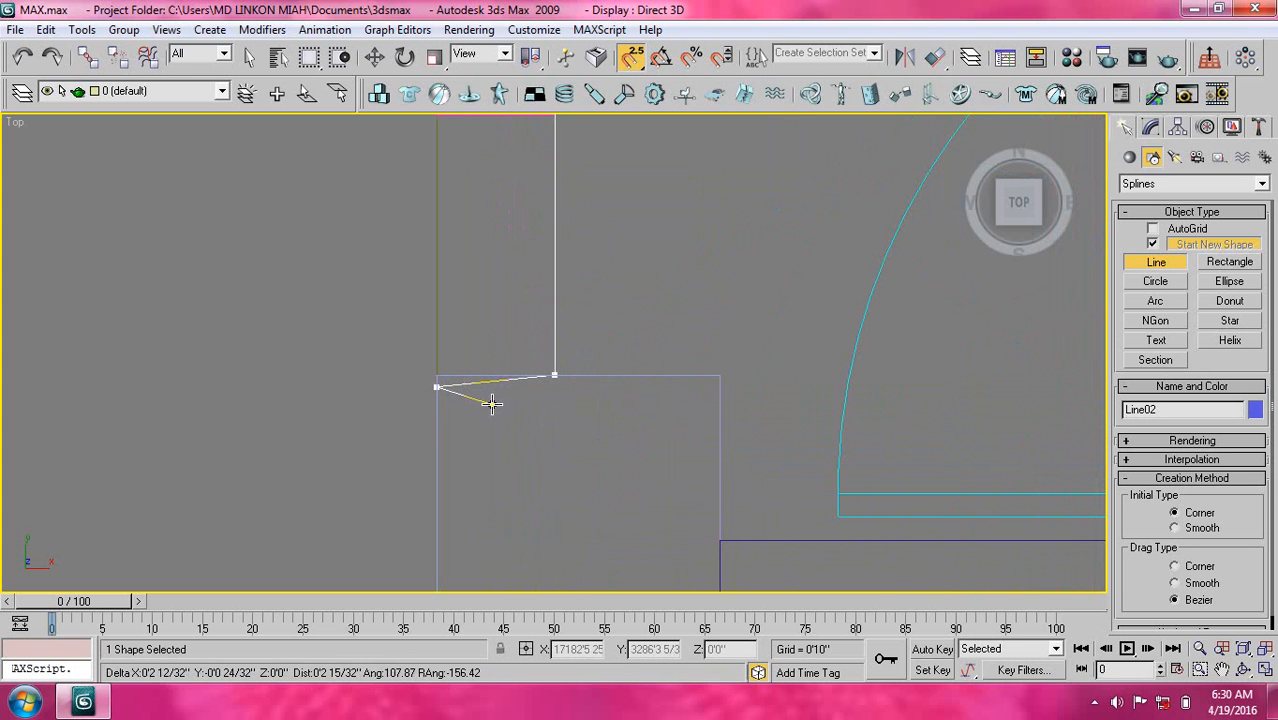
pyautogui.press('BackSpace')
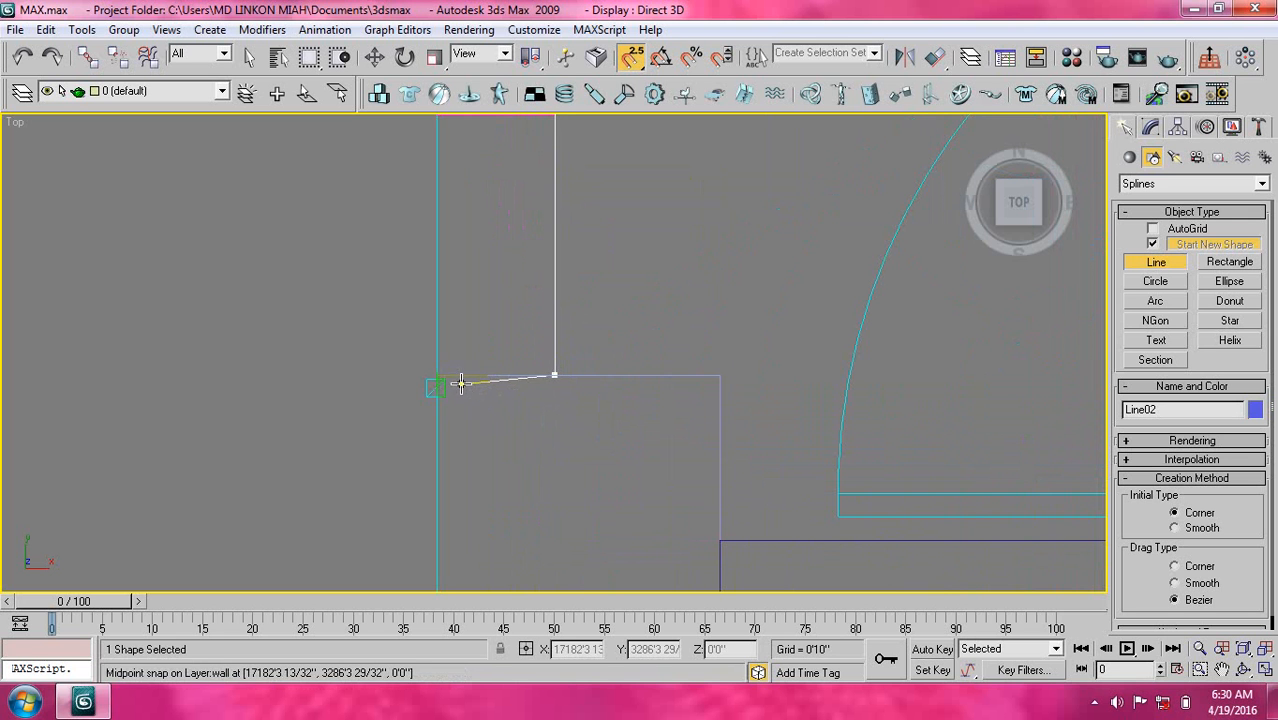
pyautogui.click(449, 373)
# Run the outline back along the outer wall face to its starting point at the purple column and close the spline.
pyautogui.scroll(-3, 554, 351)
pyautogui.moveTo(530, 145); pyautogui.dragTo(550, 354, button='middle')
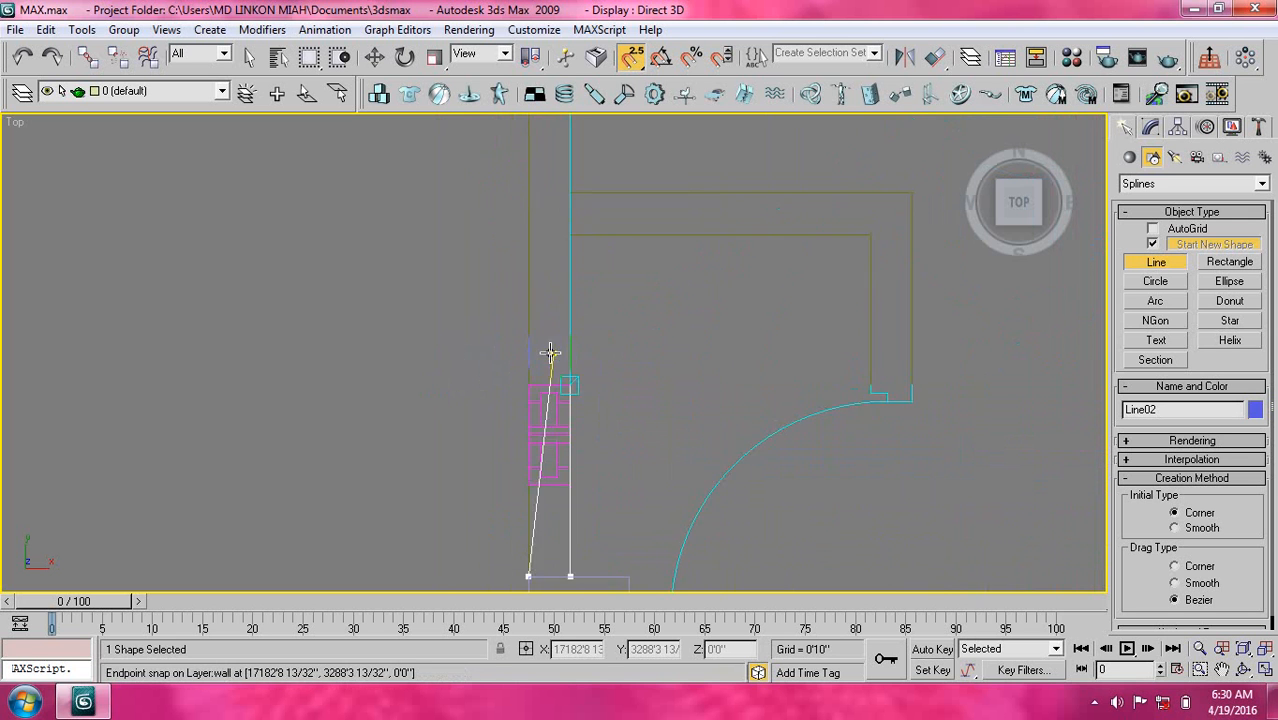
pyautogui.scroll(-4, 549, 365)
pyautogui.moveTo(551, 172); pyautogui.dragTo(557, 336, button='middle')
pyautogui.moveTo(572, 278); pyautogui.dragTo(559, 340, button='middle')
pyautogui.scroll(5, 546, 340)
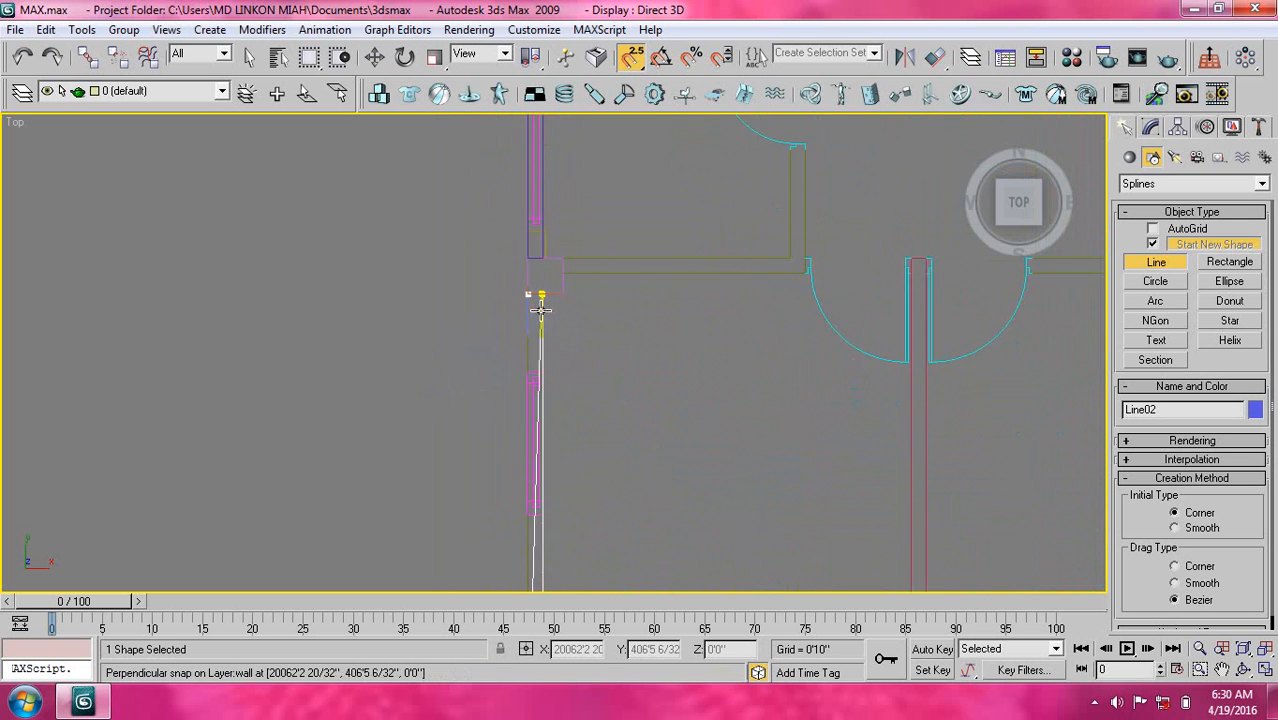
pyautogui.moveTo(484, 186); pyautogui.dragTo(553, 353, button='middle')
pyautogui.scroll(4, 552, 353)
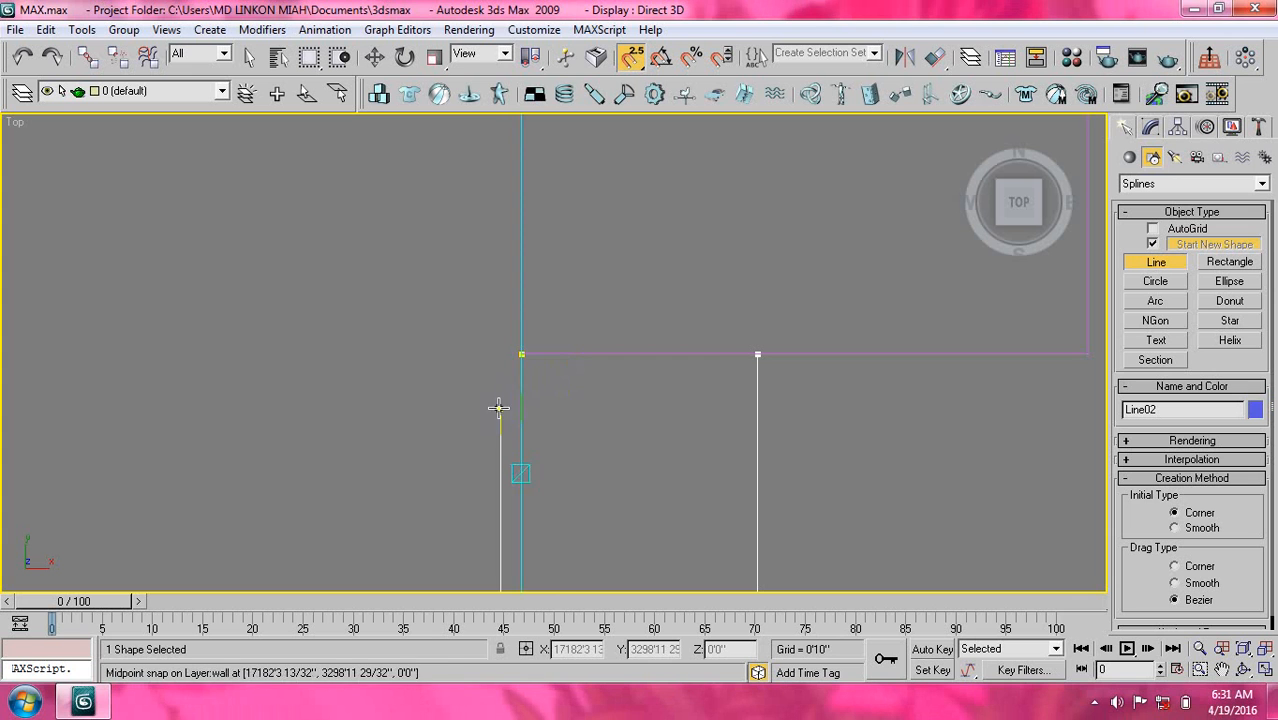
pyautogui.click(542, 379)
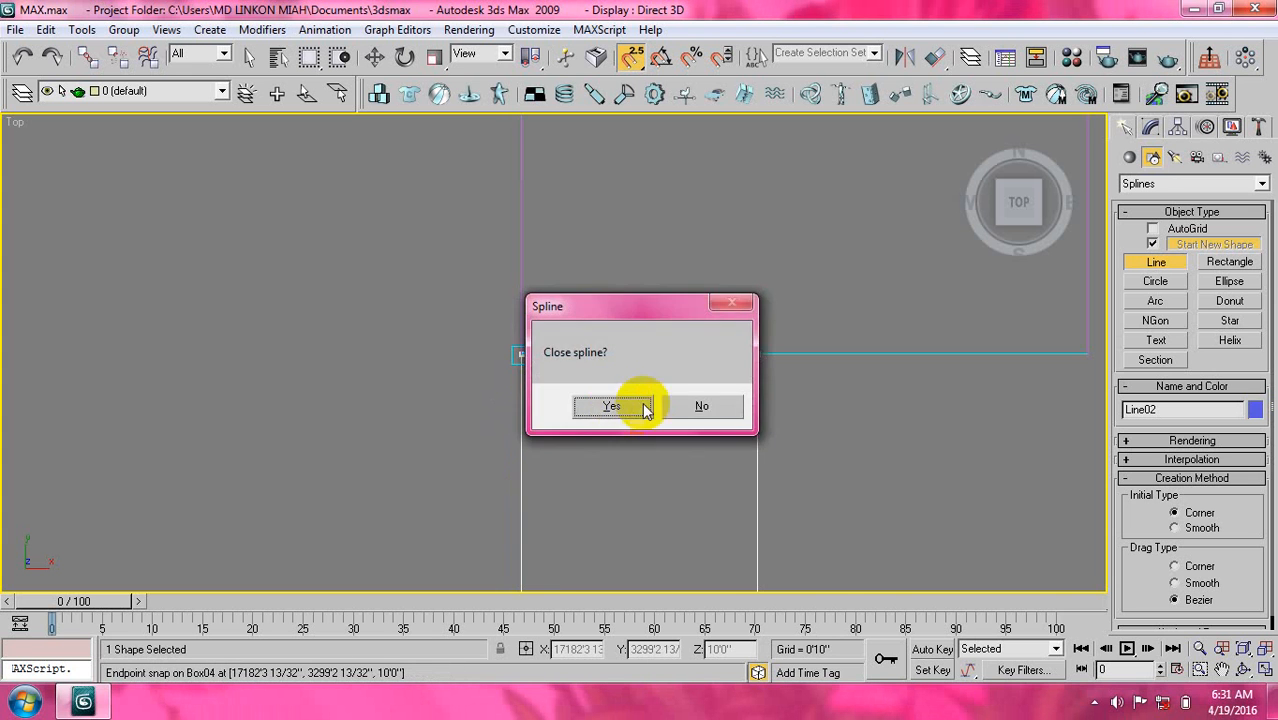
pyautogui.click(606, 404)
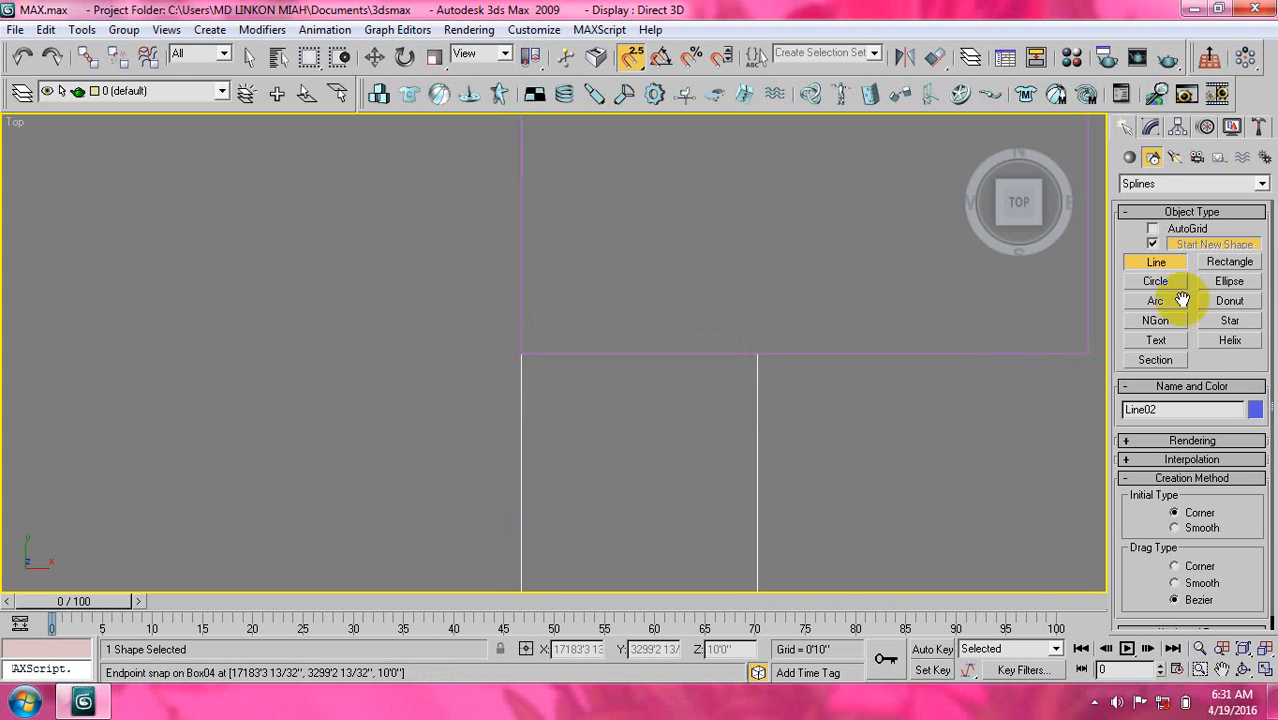
# Apply Extrude to the closed wall outline with an amount of 2'5".
pyautogui.click(1149, 127)
pyautogui.click(1228, 248)
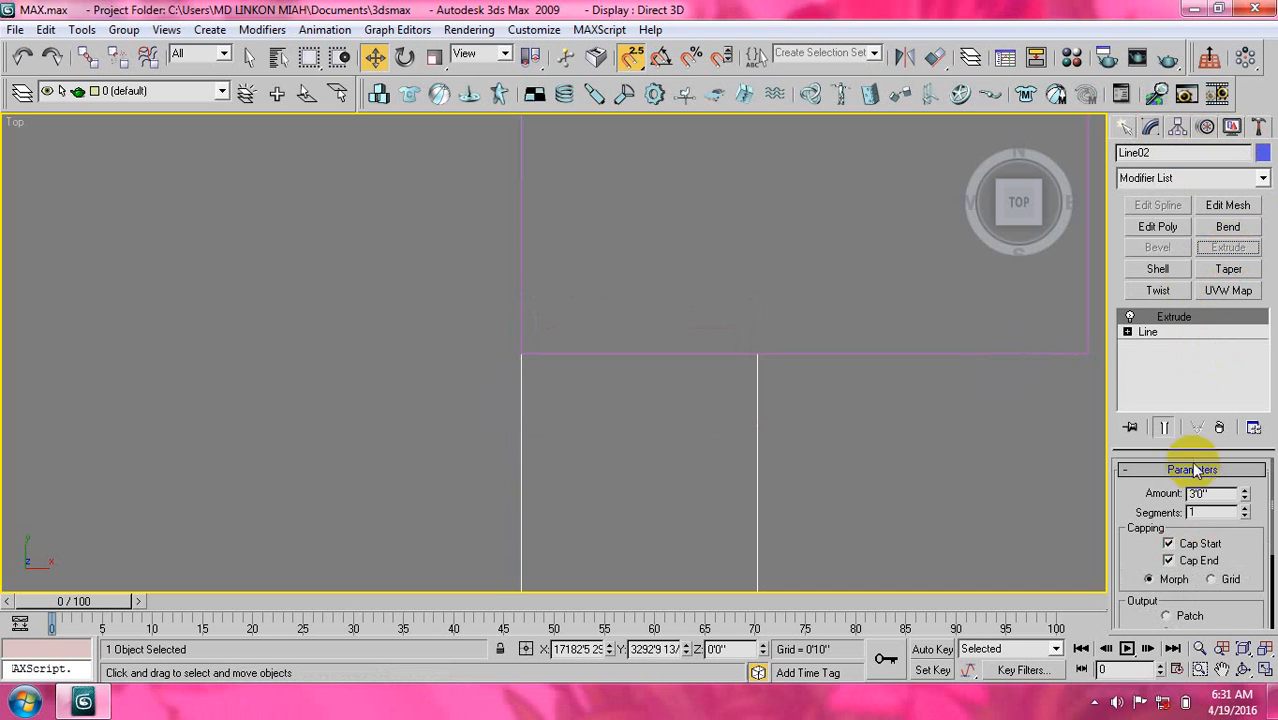
pyautogui.moveTo(1226, 493); pyautogui.dragTo(1184, 495)
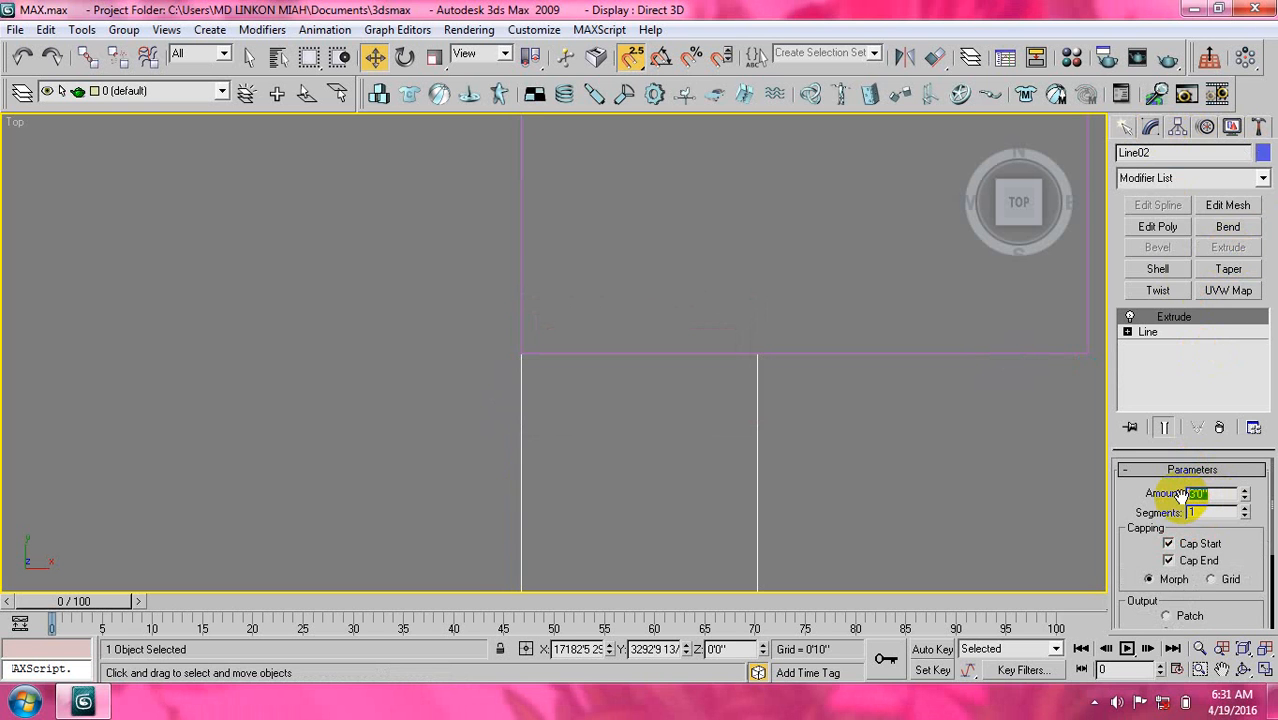
pyautogui.write('2')
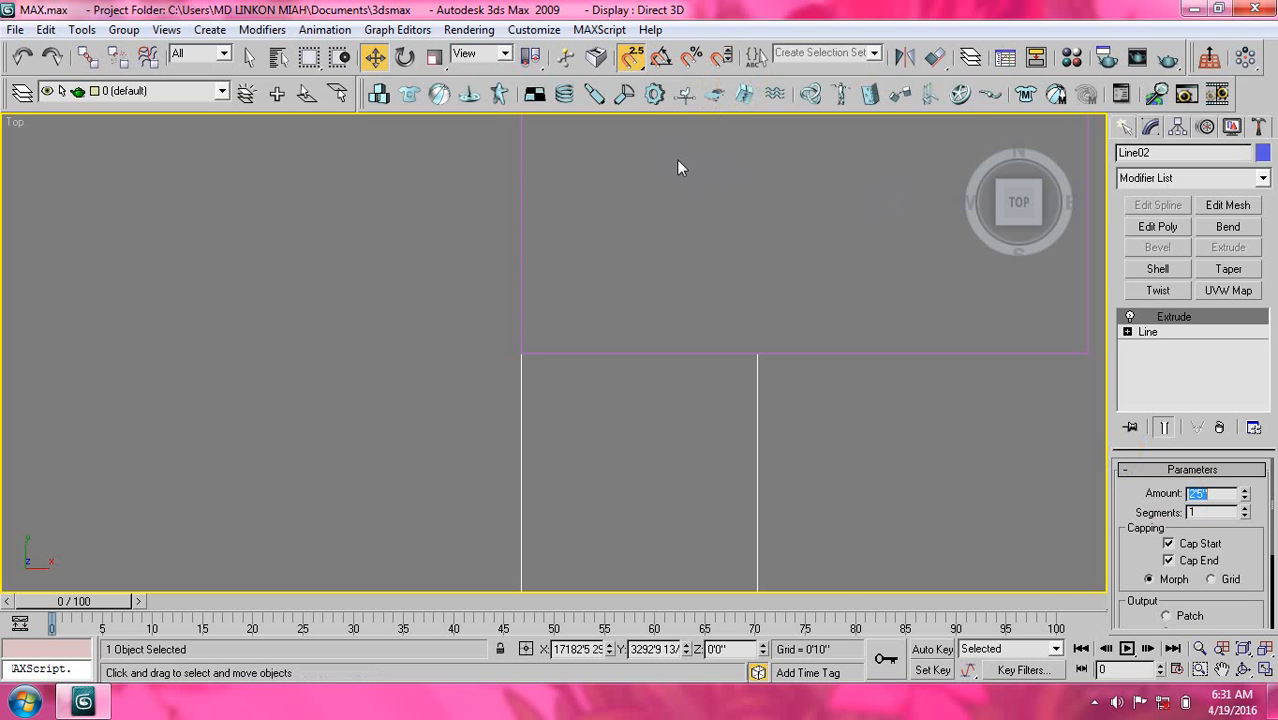
# Examine the extruded low wall between the columns in a shaded perspective view, then return to the top view.
pyautogui.click(635, 60)
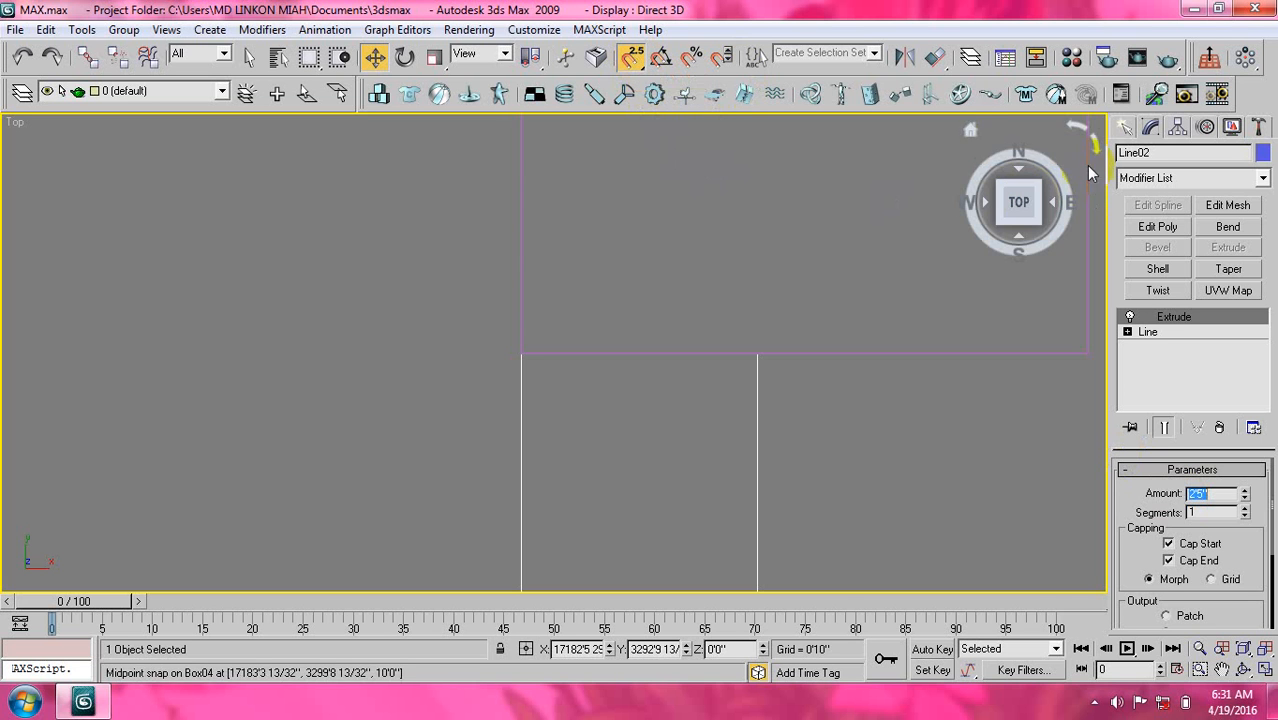
pyautogui.click(964, 129)
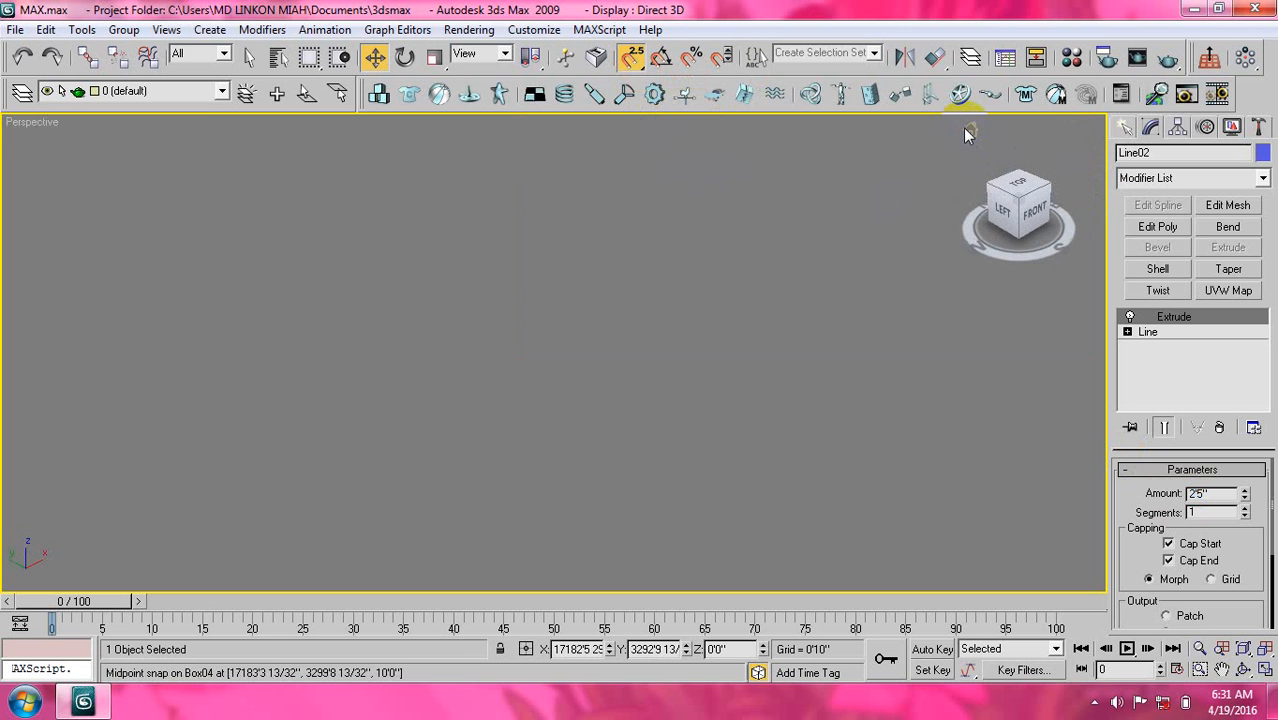
pyautogui.press('F3')
pyautogui.moveTo(632, 312); pyautogui.dragTo(616, 299, button='middle')
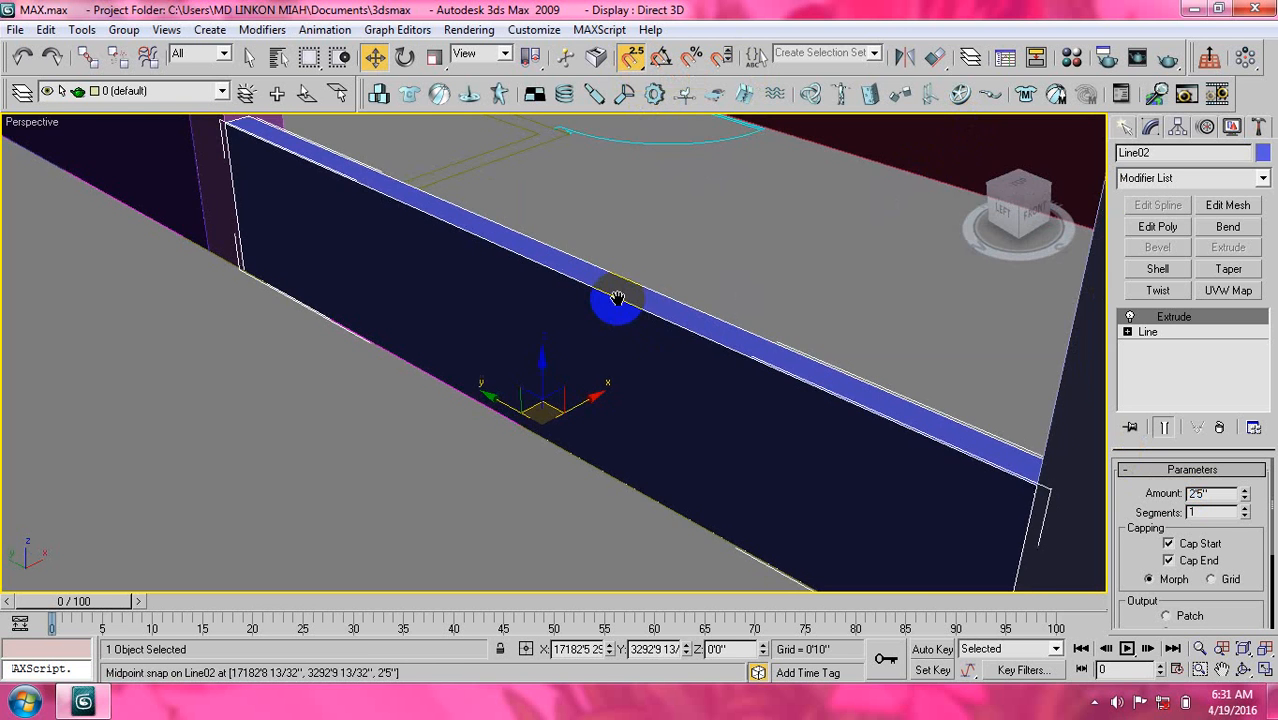
pyautogui.scroll(-5, 616, 308)
pyautogui.scroll(3, 616, 316)
pyautogui.moveTo(551, 322); pyautogui.dragTo(488, 340, button='middle')
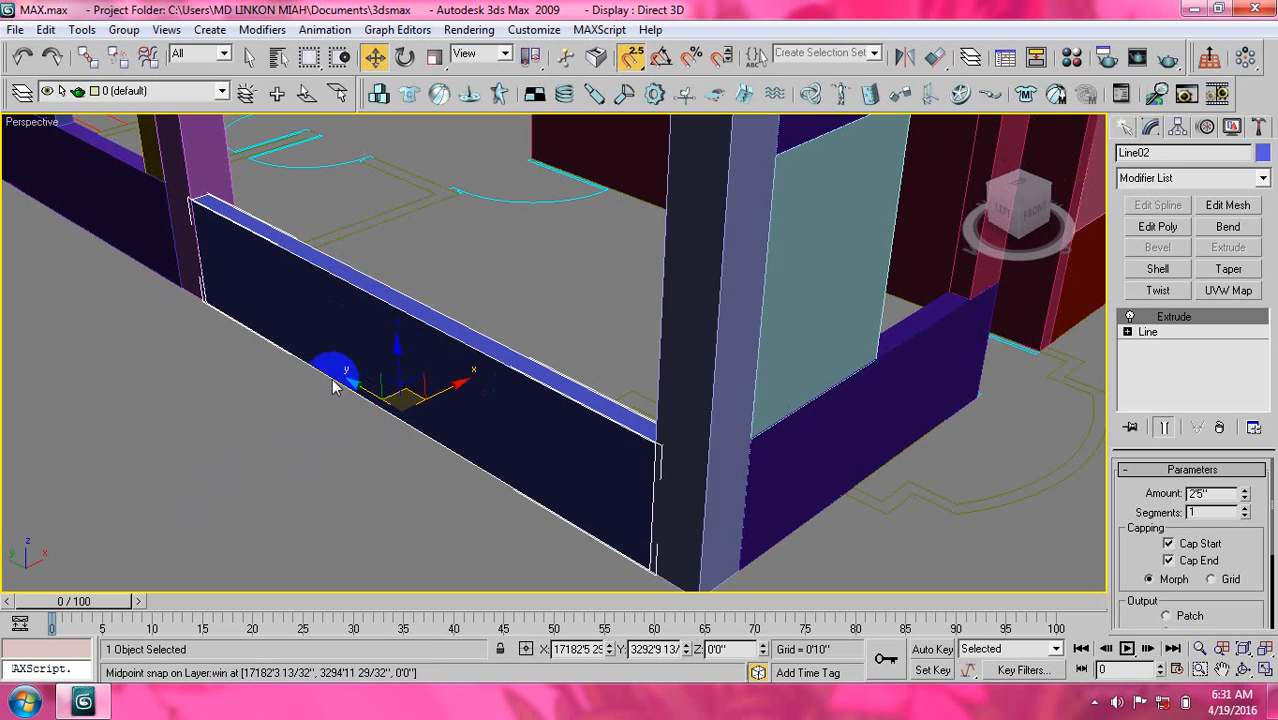
pyautogui.press('t')
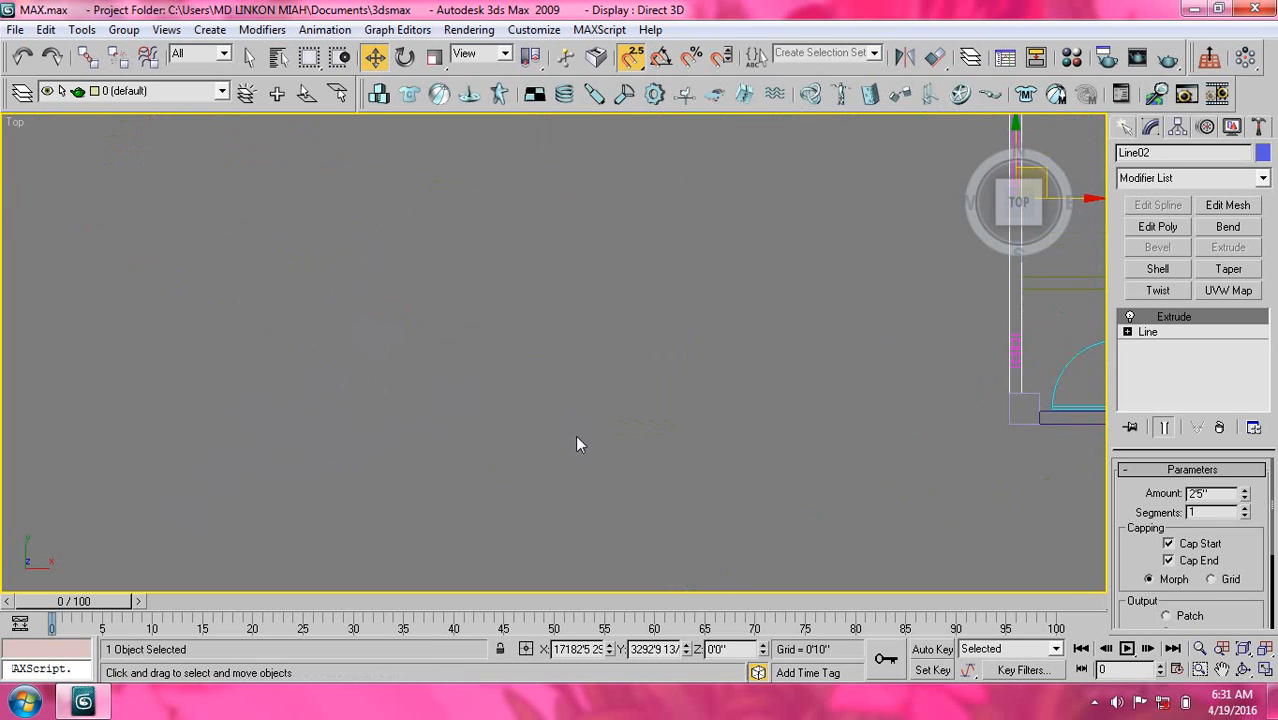
# Deselect the extruded low wall between the columns.
pyautogui.moveTo(577, 437); pyautogui.dragTo(401, 459, button='middle')
pyautogui.scroll(-2, 401, 459)
pyautogui.moveTo(694, 404); pyautogui.dragTo(555, 446, button='middle')
pyautogui.scroll(4, 549, 372)
pyautogui.moveTo(549, 372); pyautogui.dragTo(496, 419, button='middle')
pyautogui.scroll(-1, 496, 419)
pyautogui.click(643, 327)
pyautogui.moveTo(624, 279); pyautogui.dragTo(608, 379, button='middle')
pyautogui.scroll(1, 600, 373)
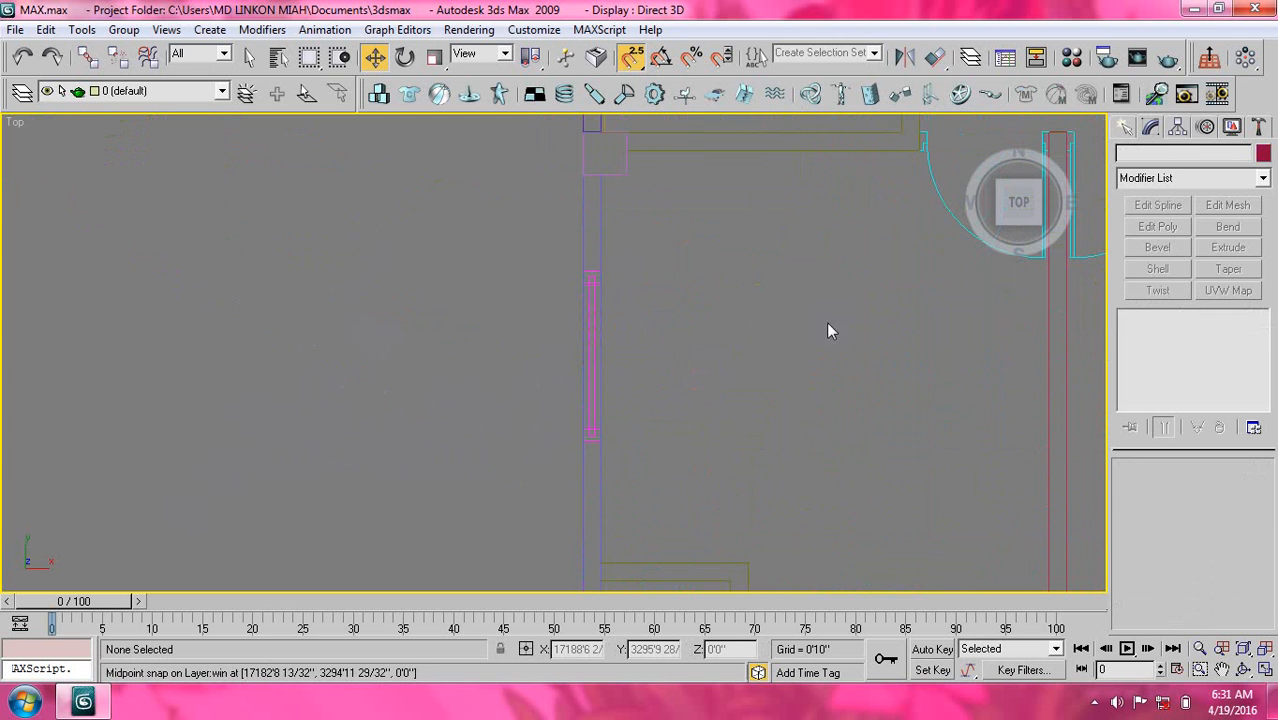
# Start a new line where the purple column's lower edge meets the wall's inner face.
pyautogui.click(1151, 127)
pyautogui.click(1128, 262)
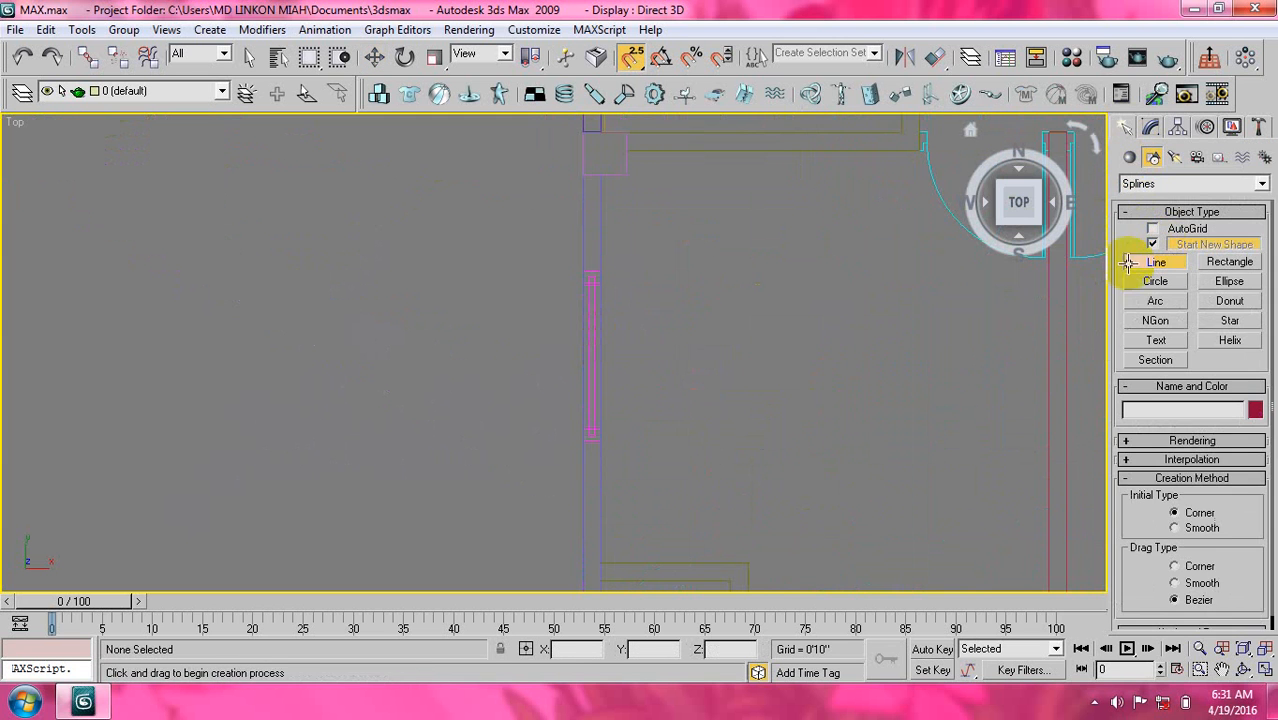
pyautogui.moveTo(658, 298); pyautogui.dragTo(679, 388, button='middle')
pyautogui.moveTo(615, 268); pyautogui.dragTo(612, 317, button='middle')
pyautogui.scroll(1, 612, 317)
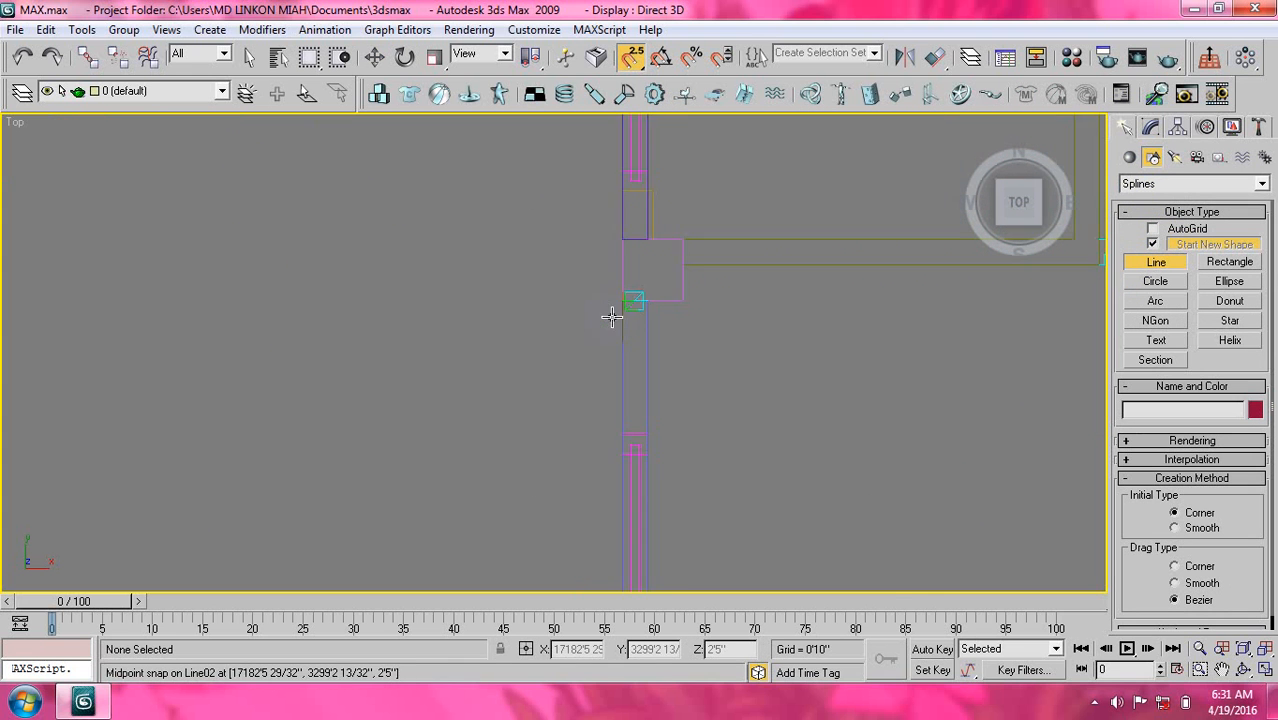
pyautogui.scroll(1, 585, 355)
pyautogui.moveTo(585, 377); pyautogui.dragTo(486, 405, button='middle')
pyautogui.moveTo(630, 345); pyautogui.dragTo(618, 345, button='middle')
pyautogui.scroll(1, 565, 342)
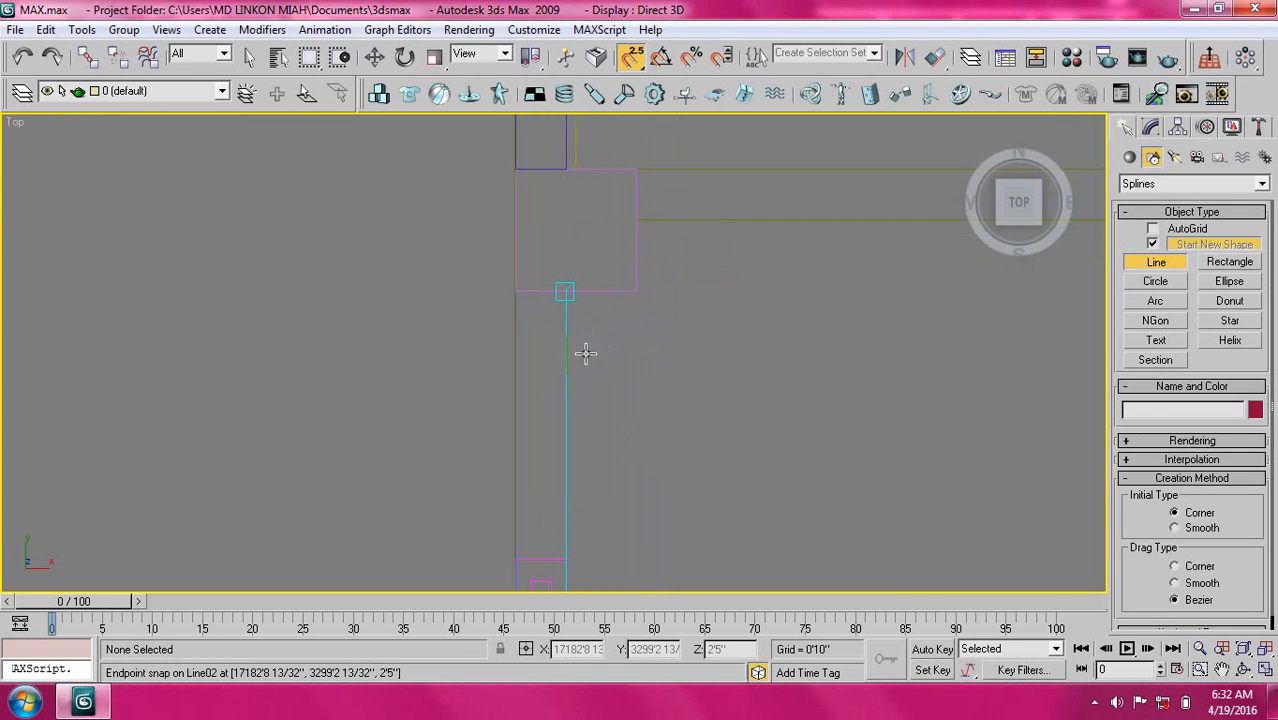
pyautogui.click(572, 316)
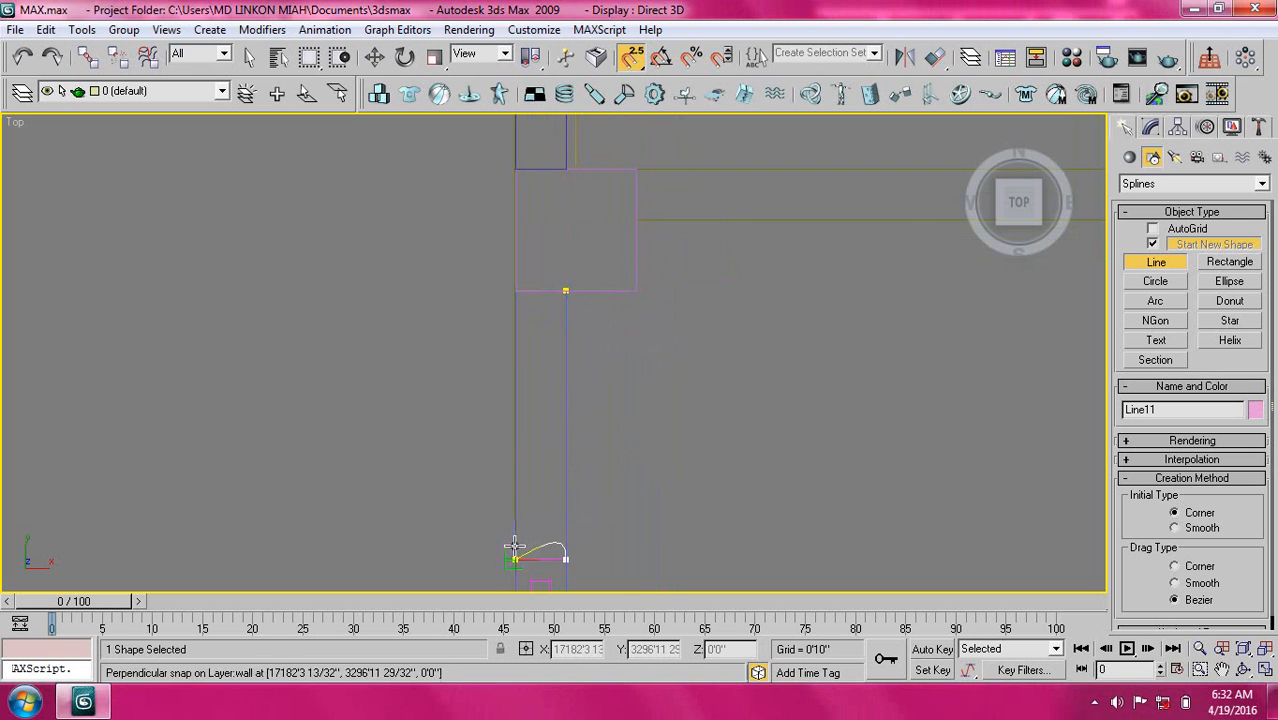
# Trace the short wall section down to the window's upper edge, across the wall thickness and back up to the column, and close the spline.
pyautogui.moveTo(565, 559); pyautogui.dragTo(660, 527)
pyautogui.press('BackSpace')
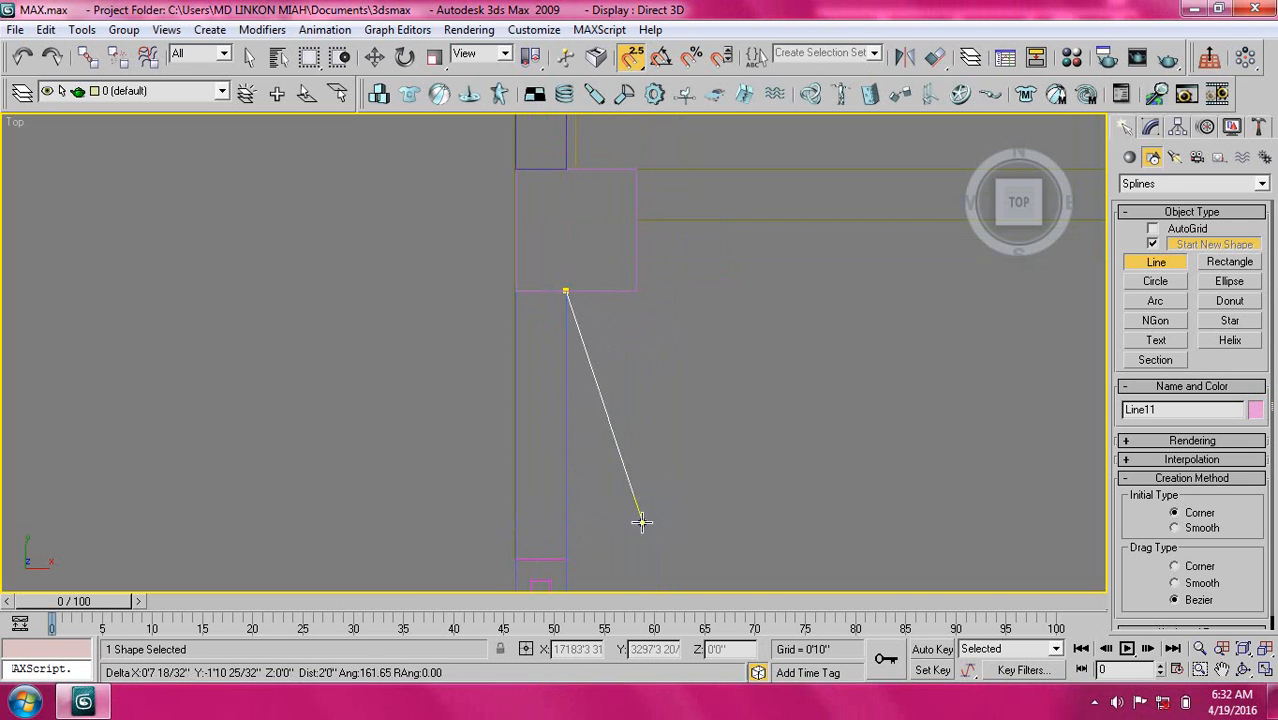
pyautogui.click(566, 559)
pyautogui.click(515, 559)
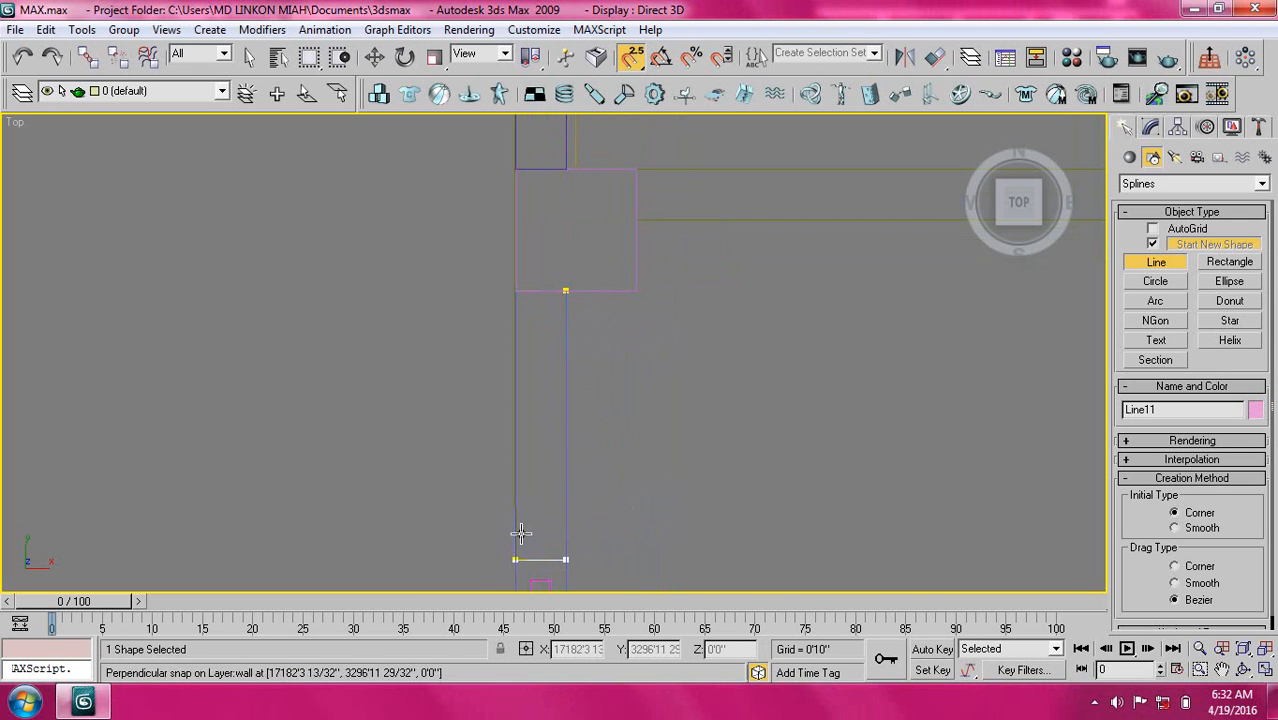
pyautogui.click(515, 291)
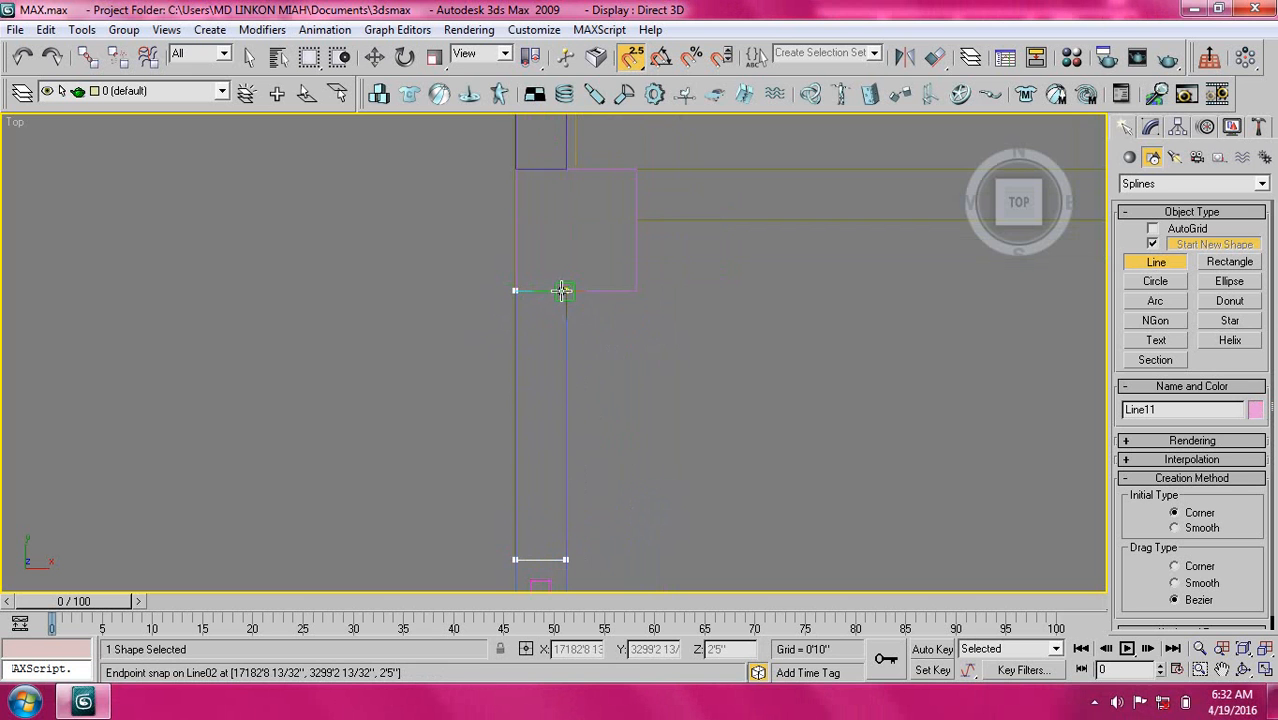
pyautogui.click(562, 291)
pyautogui.click(596, 404)
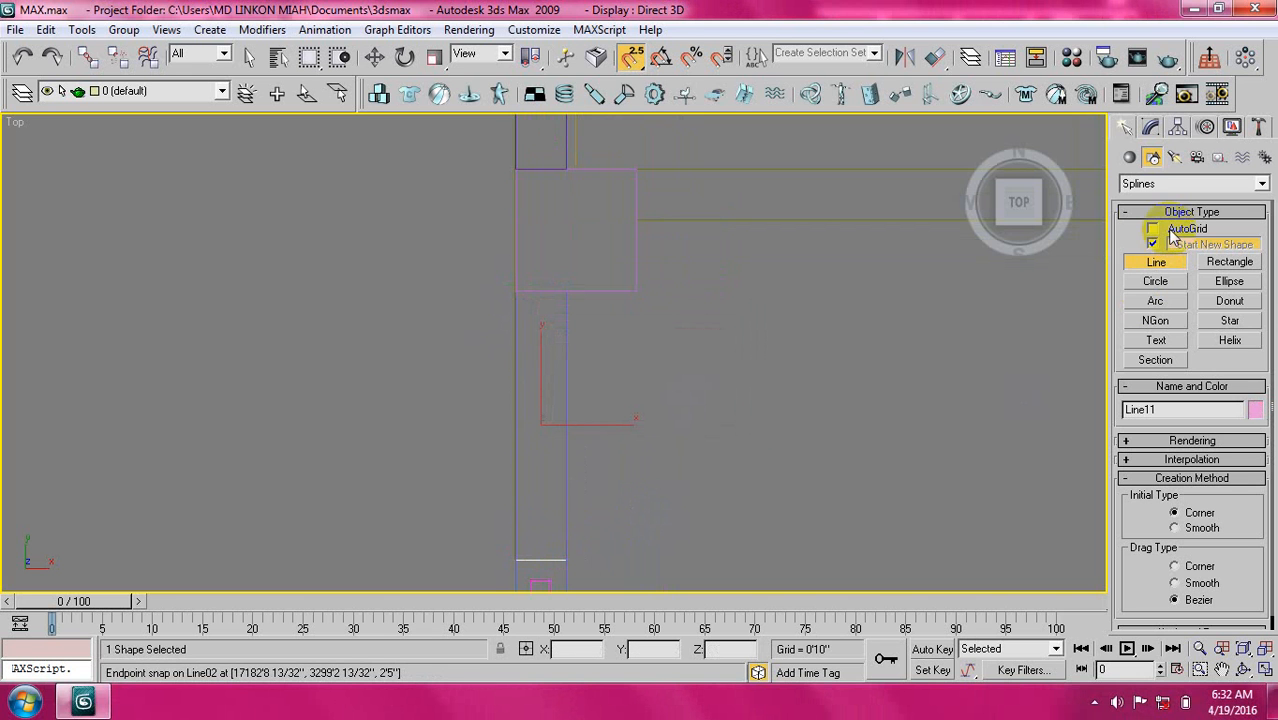
# Apply Extrude to the short section outline below the purple column with an amount of 4'6".
pyautogui.click(1151, 127)
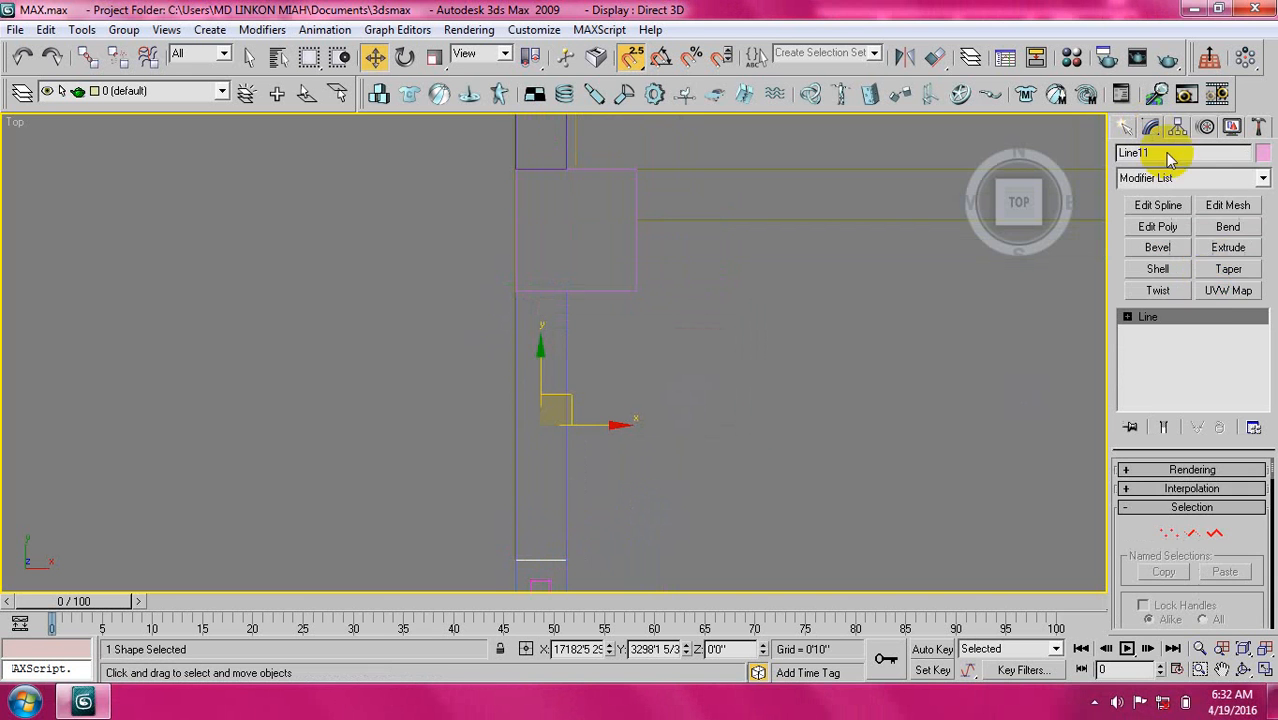
pyautogui.click(1229, 248)
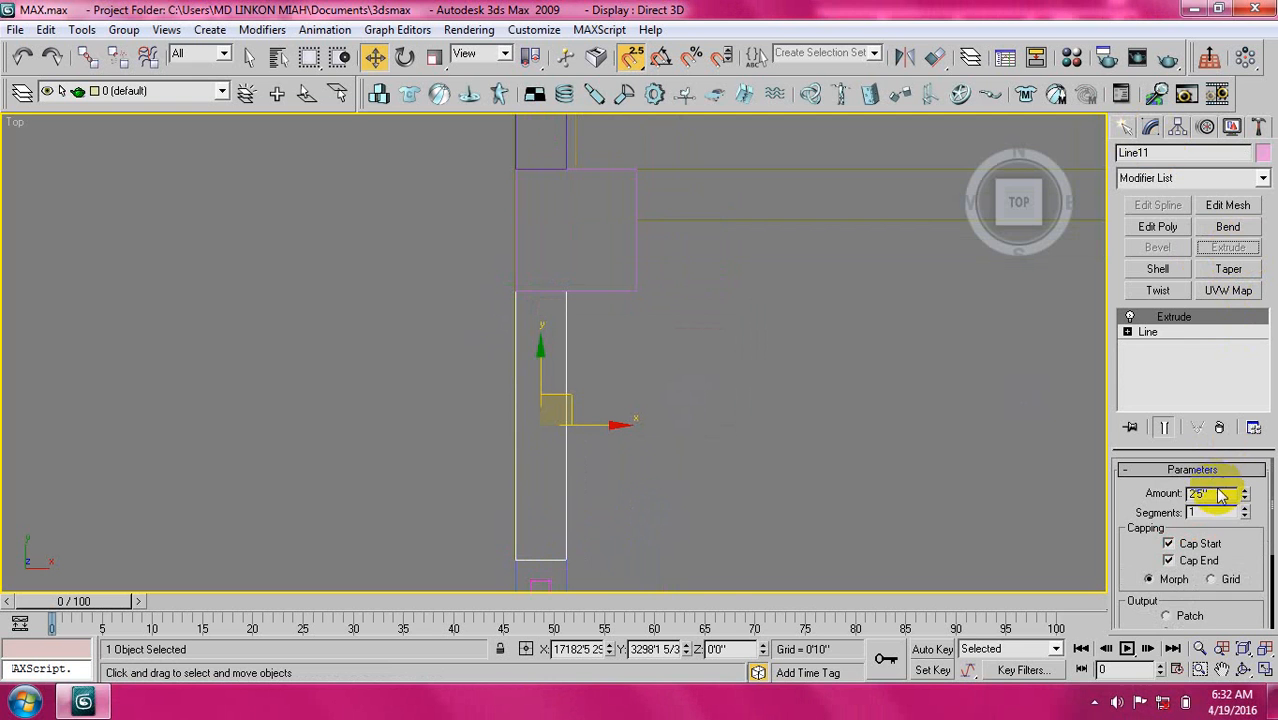
pyautogui.moveTo(1224, 494); pyautogui.dragTo(1180, 508)
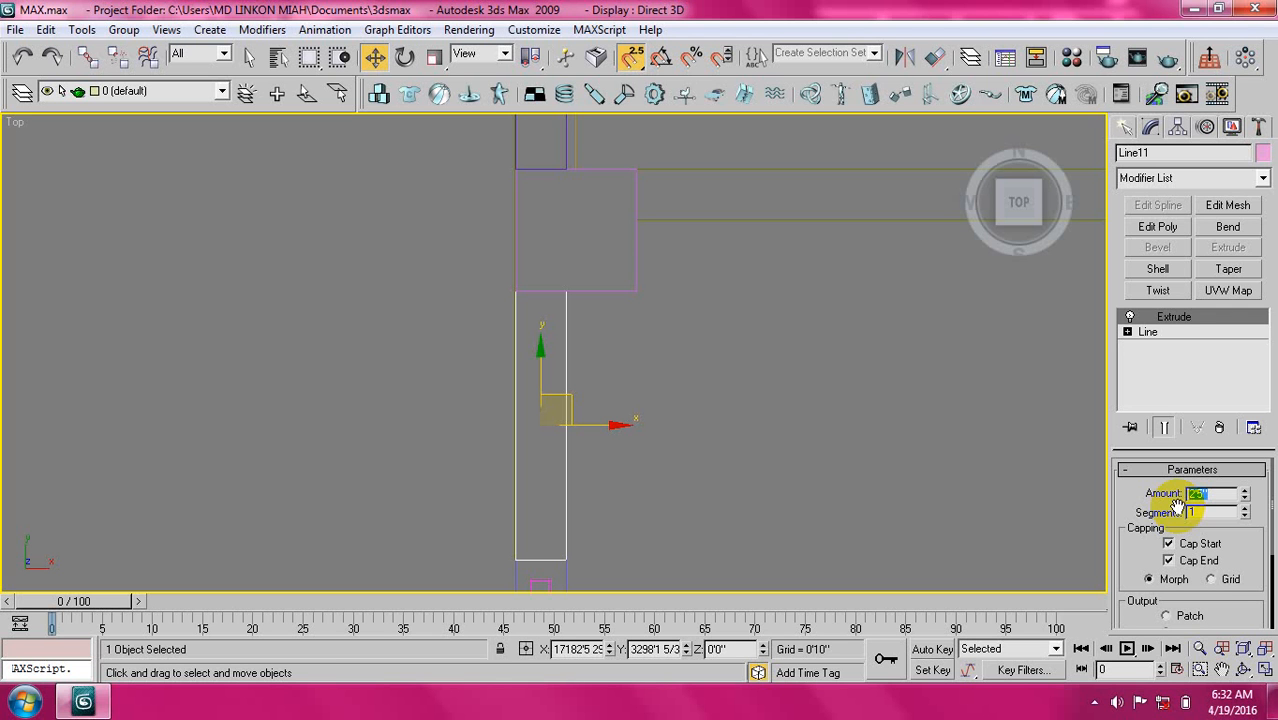
pyautogui.write('5')
pyautogui.scroll(-4, 585, 285)
pyautogui.click(1158, 290)
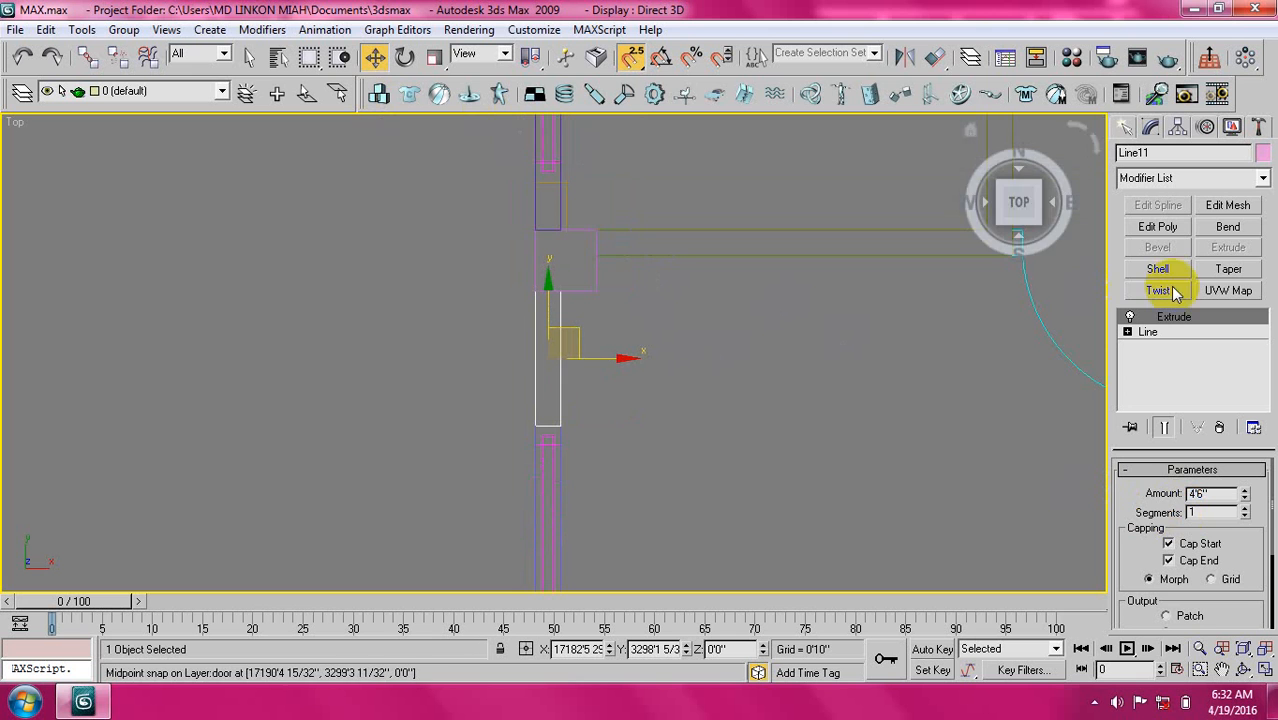
pyautogui.rightClick(375, 57)
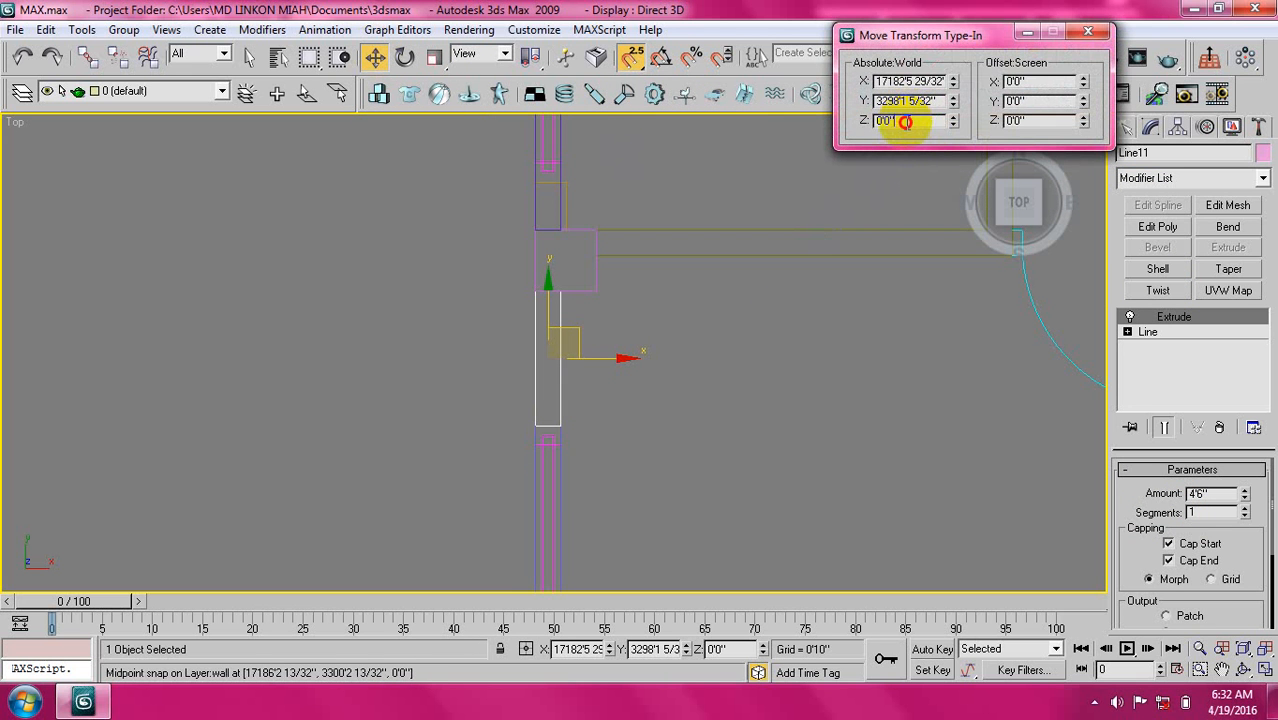
pyautogui.doubleClick(905, 121)
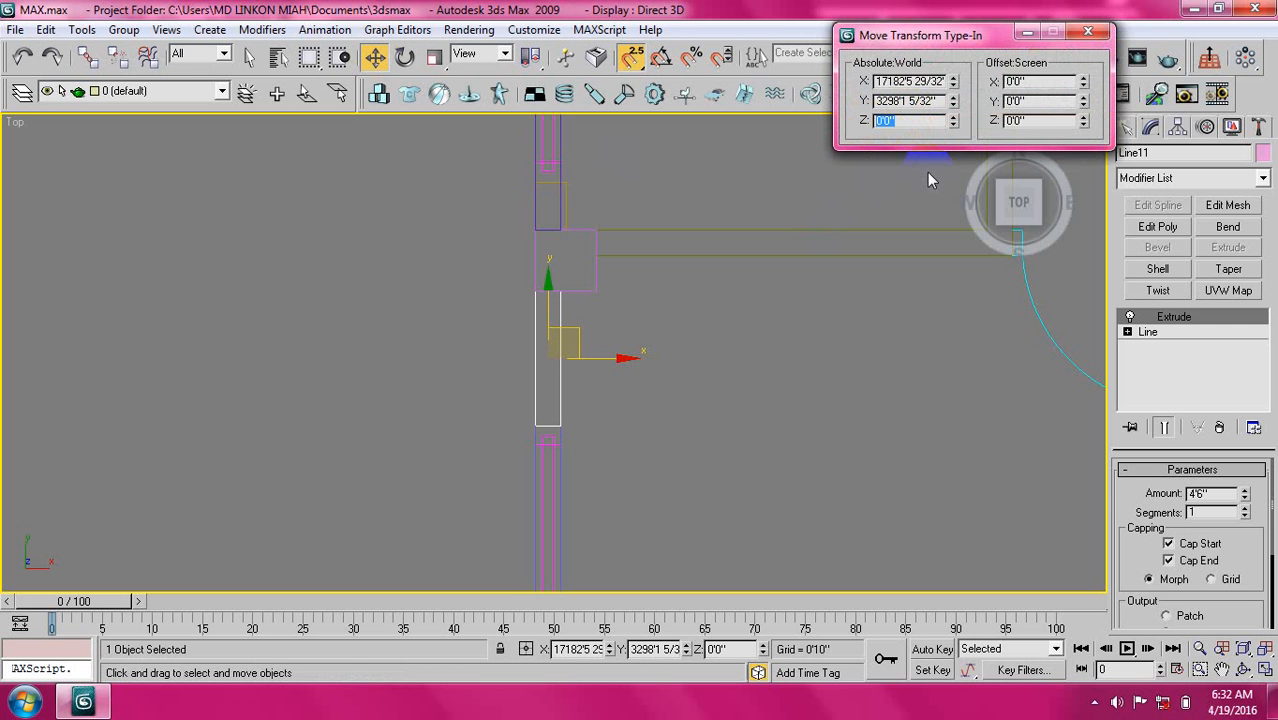
pyautogui.click(1088, 33)
# Start another line on the wall's inner face at the lower edge of the long window.
pyautogui.moveTo(724, 372); pyautogui.dragTo(694, 277, button='middle')
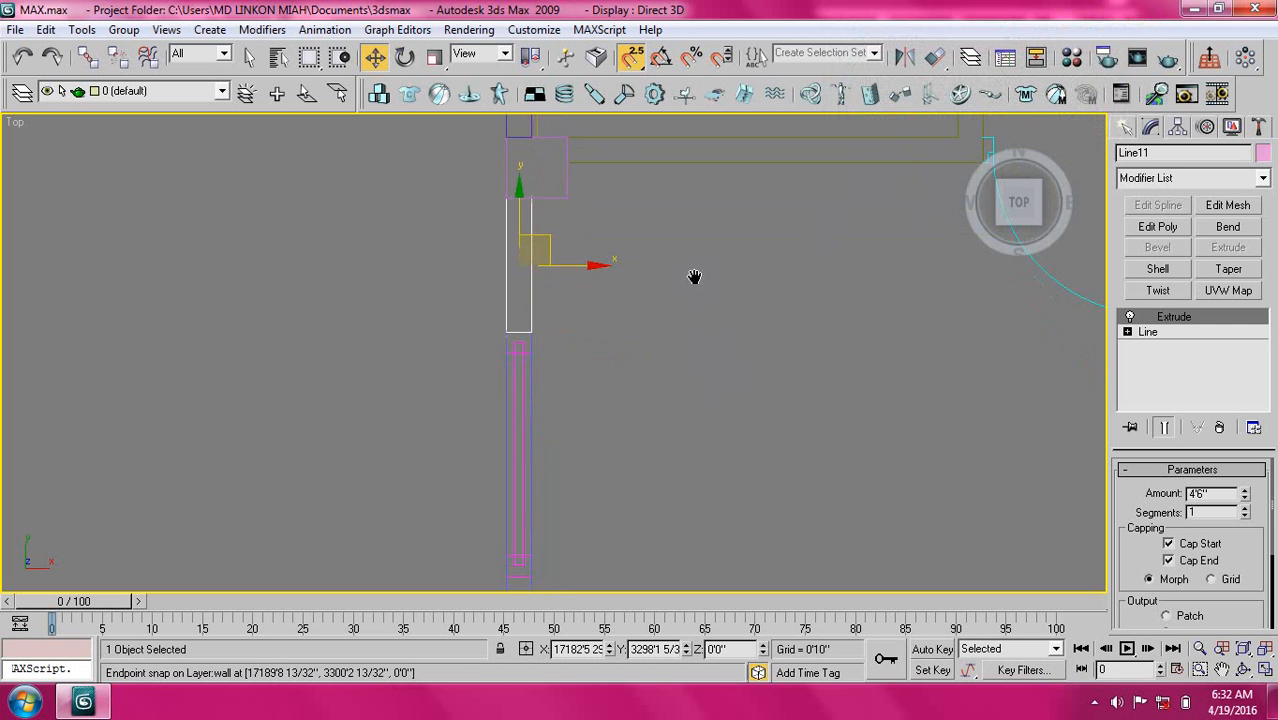
pyautogui.scroll(-5, 685, 392)
pyautogui.moveTo(596, 496); pyautogui.dragTo(582, 331, button='middle')
pyautogui.scroll(3, 572, 324)
pyautogui.moveTo(818, 314); pyautogui.dragTo(843, 408, button='middle')
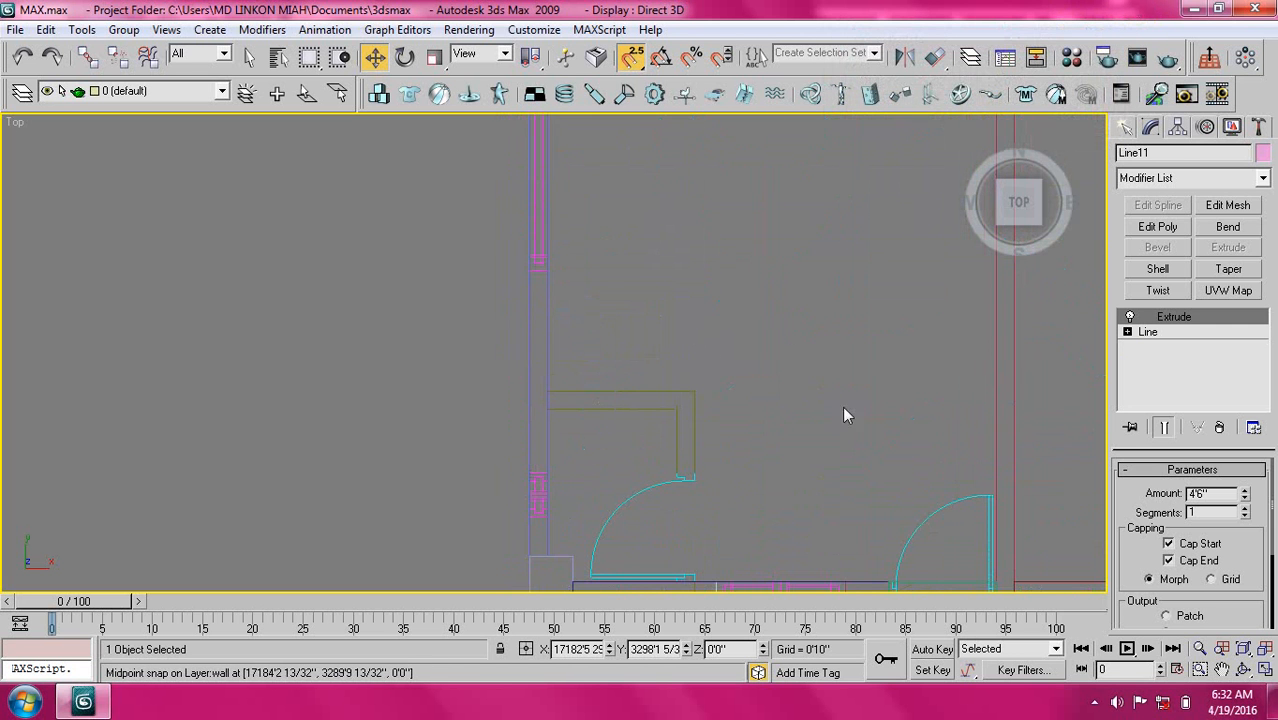
pyautogui.click(1125, 127)
pyautogui.click(1156, 262)
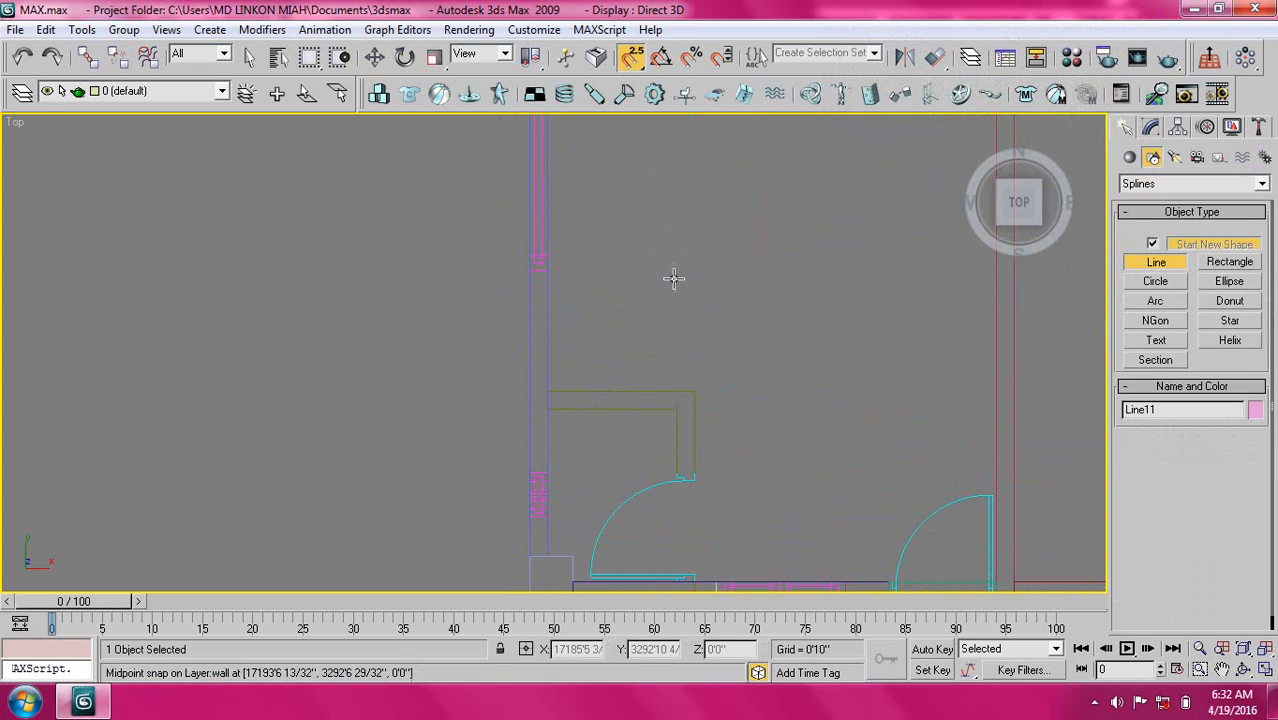
pyautogui.moveTo(673, 279); pyautogui.dragTo(663, 304, button='middle')
pyautogui.moveTo(642, 277); pyautogui.dragTo(631, 262, button='middle')
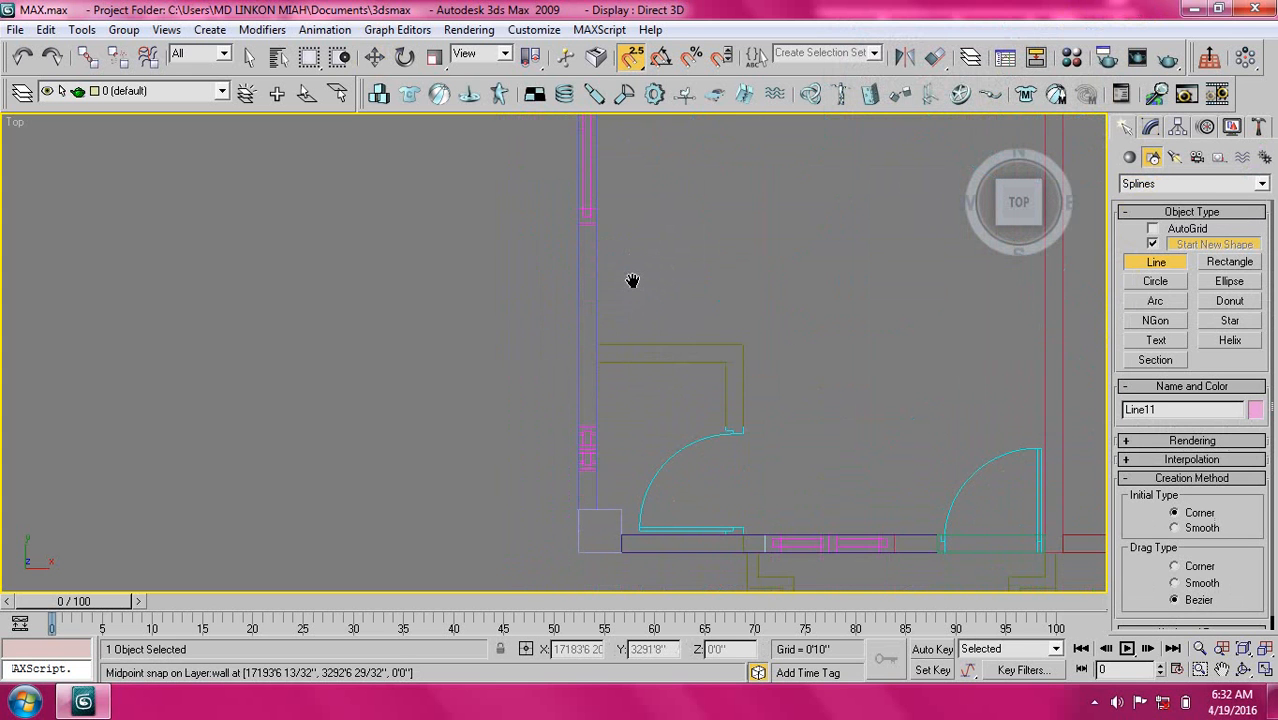
pyautogui.scroll(4, 595, 224)
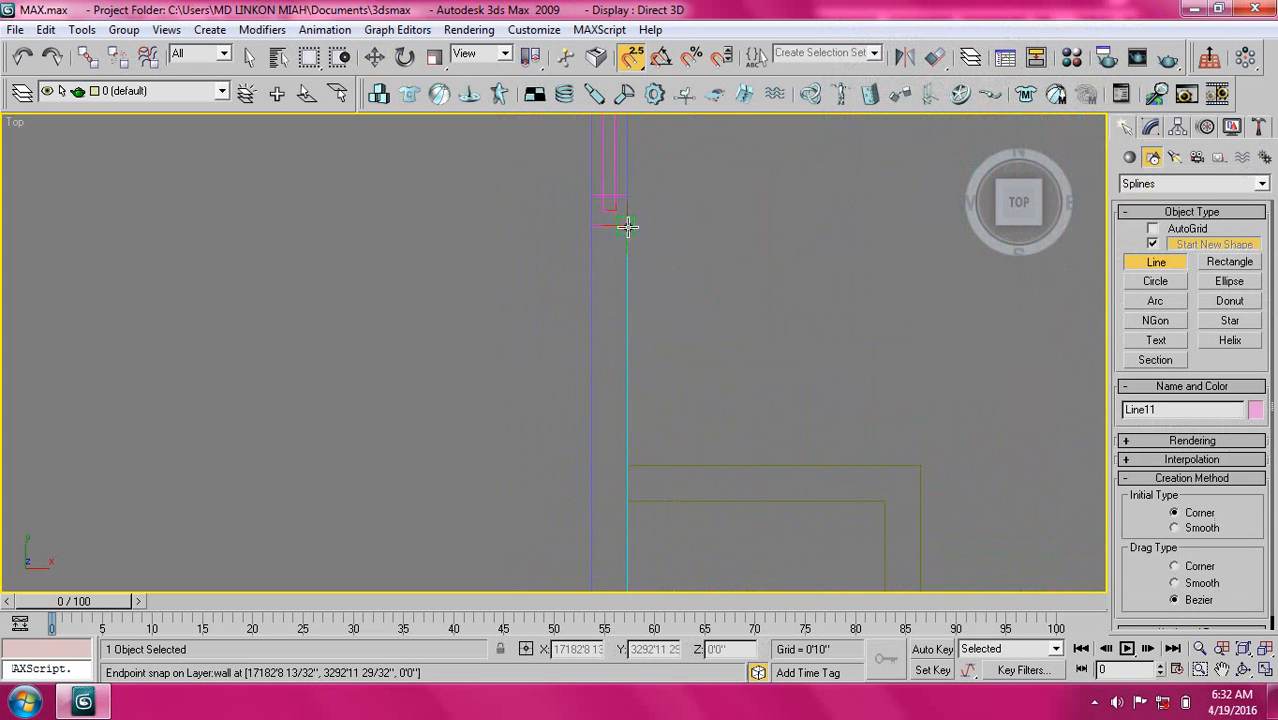
pyautogui.click(627, 230)
# Continue the outline down the inner face to the lower corner column and across the wall thickness to the outer face.
pyautogui.scroll(-2, 625, 250)
pyautogui.moveTo(605, 459); pyautogui.dragTo(553, 355, button='middle')
pyautogui.moveTo(577, 520); pyautogui.dragTo(545, 365, button='middle')
pyautogui.scroll(2, 529, 387)
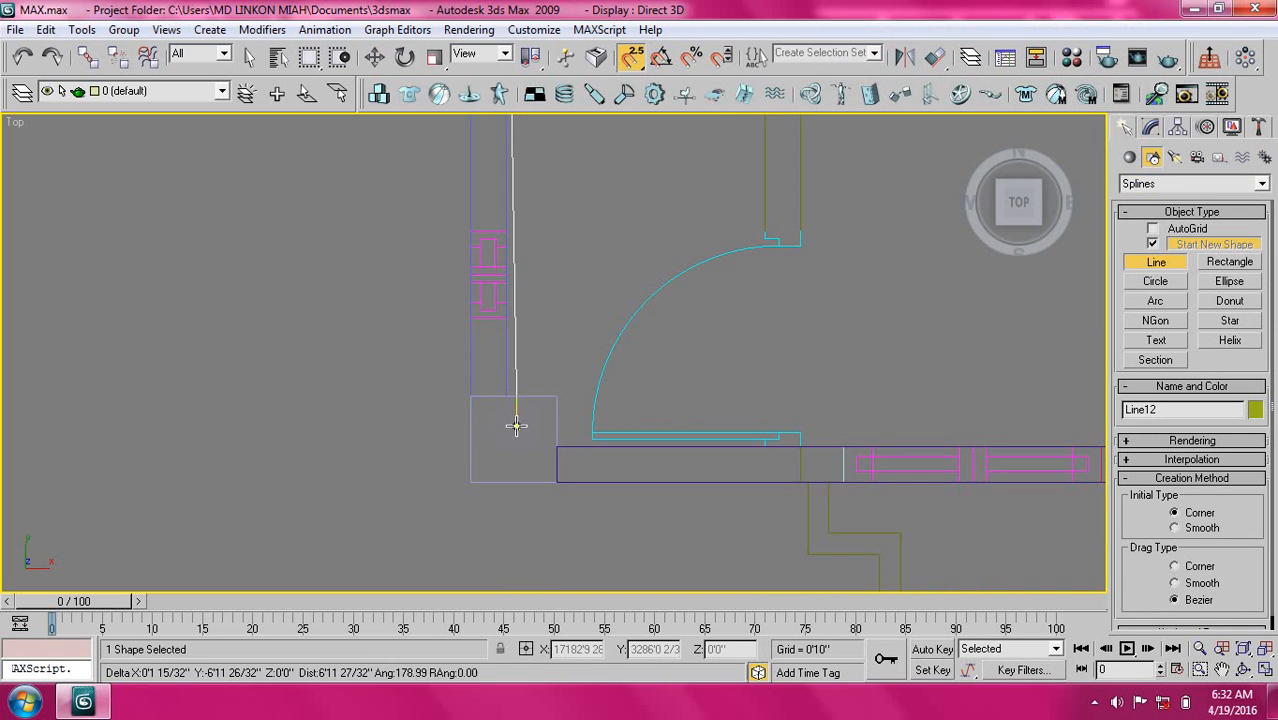
pyautogui.scroll(3, 492, 402)
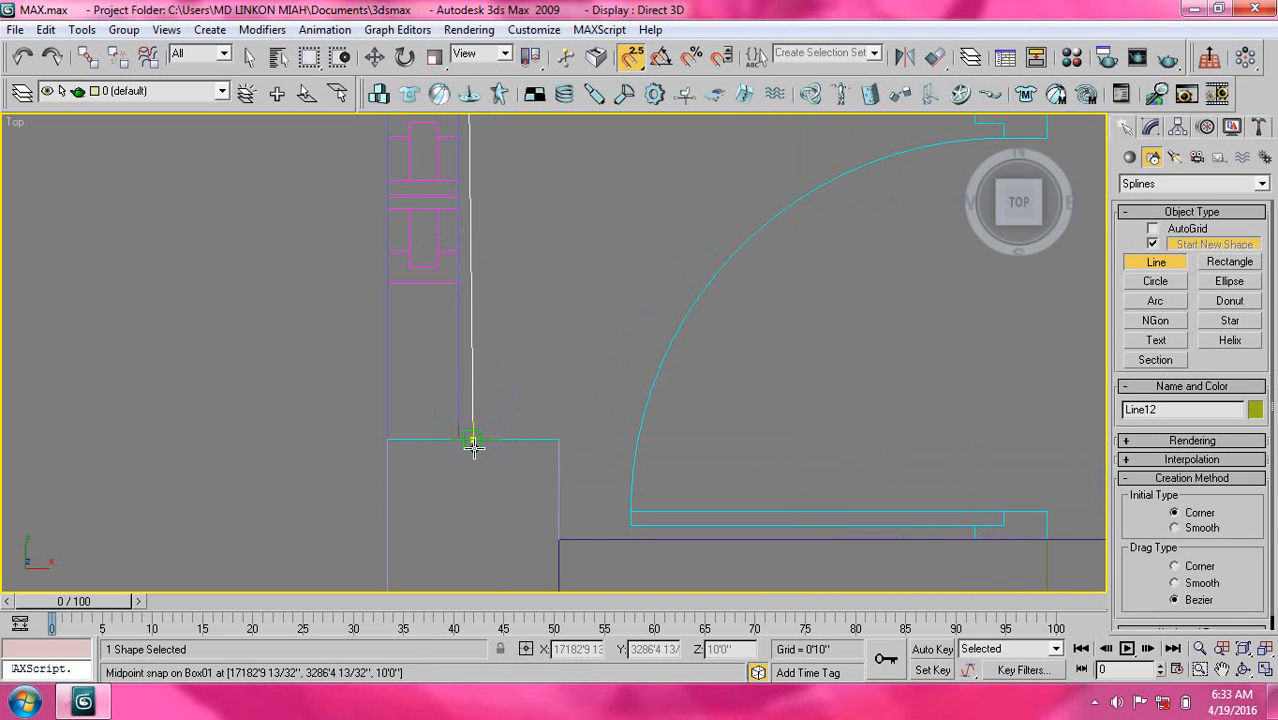
pyautogui.click(456, 440)
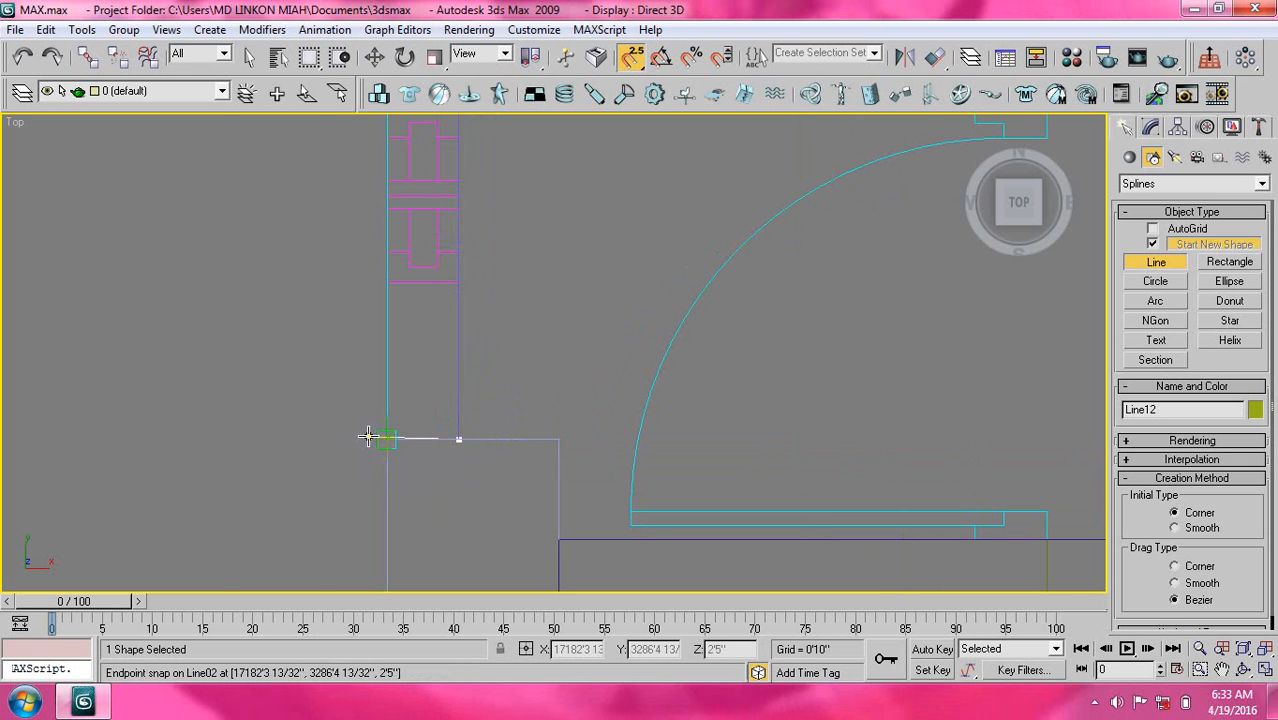
pyautogui.scroll(3, 362, 442)
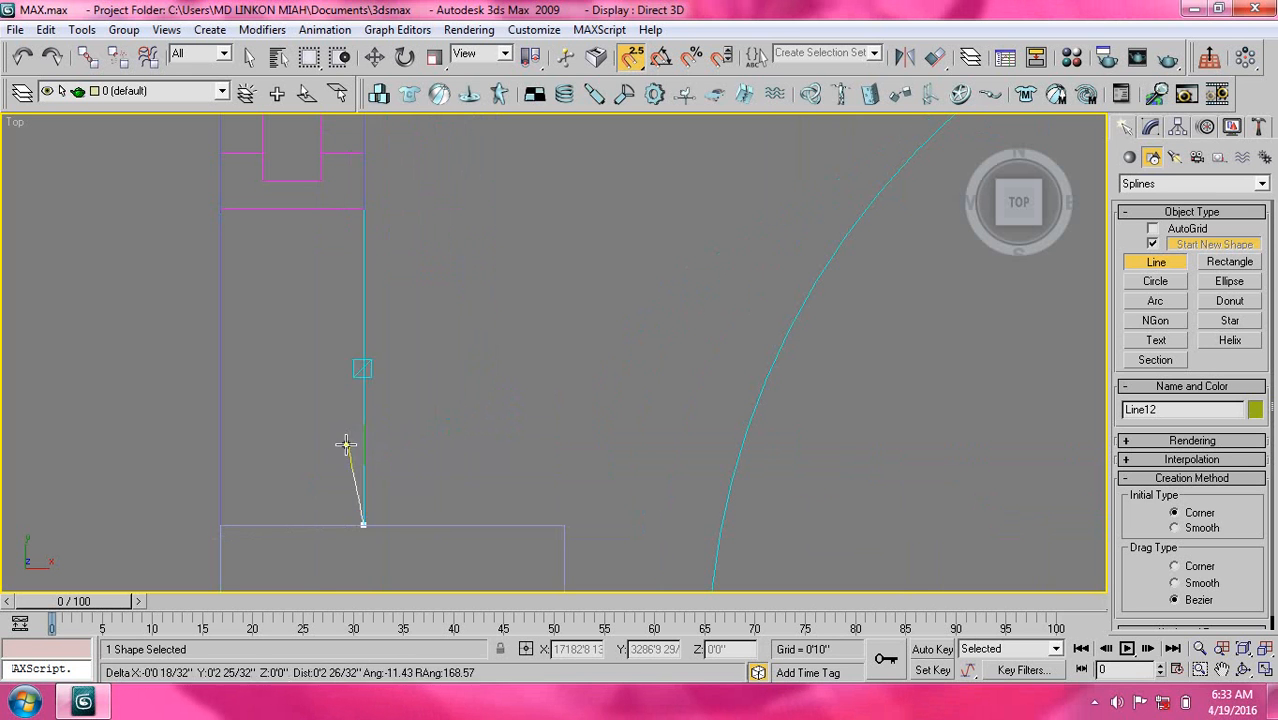
pyautogui.click(203, 525)
# Run the outline up the outer face to the long window's lower edge, return to the starting point and close the spline.
pyautogui.scroll(-2, 203, 515)
pyautogui.moveTo(305, 273); pyautogui.dragTo(565, 294, button='middle')
pyautogui.moveTo(566, 230); pyautogui.dragTo(556, 336, button='middle')
pyautogui.scroll(-3, 576, 332)
pyautogui.moveTo(577, 247); pyautogui.dragTo(553, 354, button='middle')
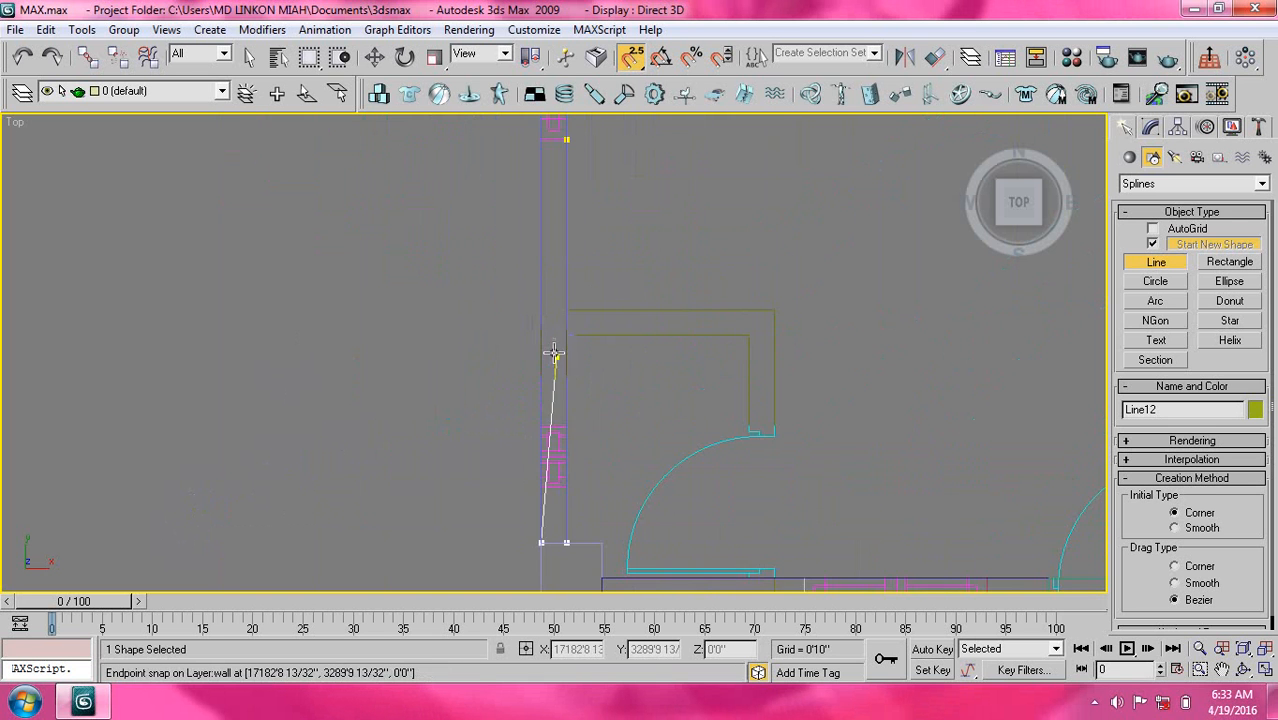
pyautogui.moveTo(544, 210); pyautogui.dragTo(542, 348, button='middle')
pyautogui.moveTo(542, 277); pyautogui.dragTo(555, 354, button='middle')
pyautogui.scroll(11, 554, 354)
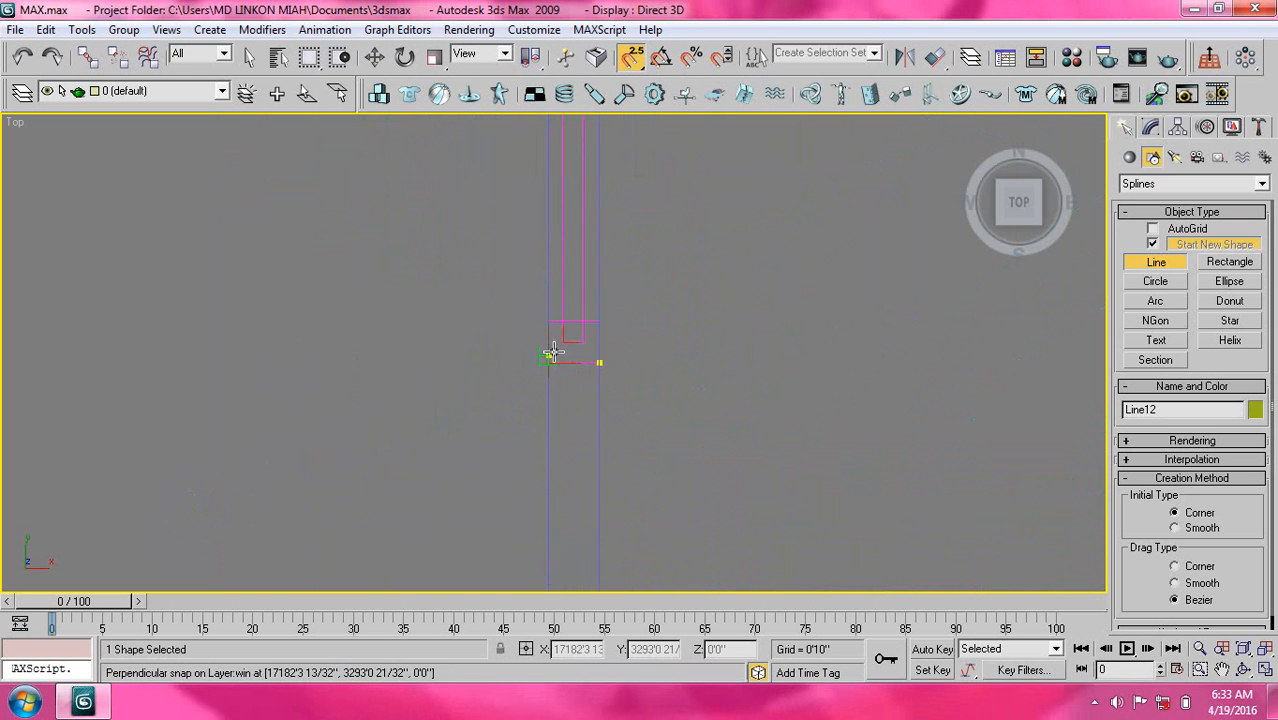
pyautogui.click(530, 450)
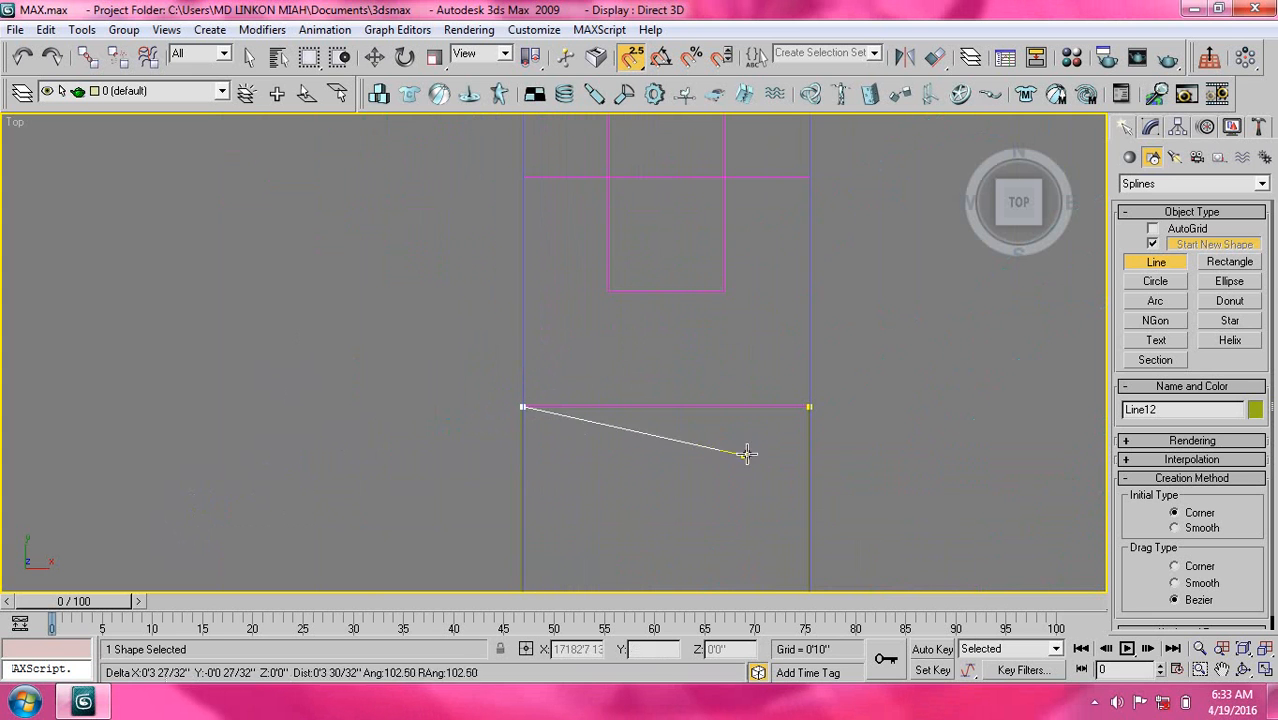
pyautogui.click(792, 418)
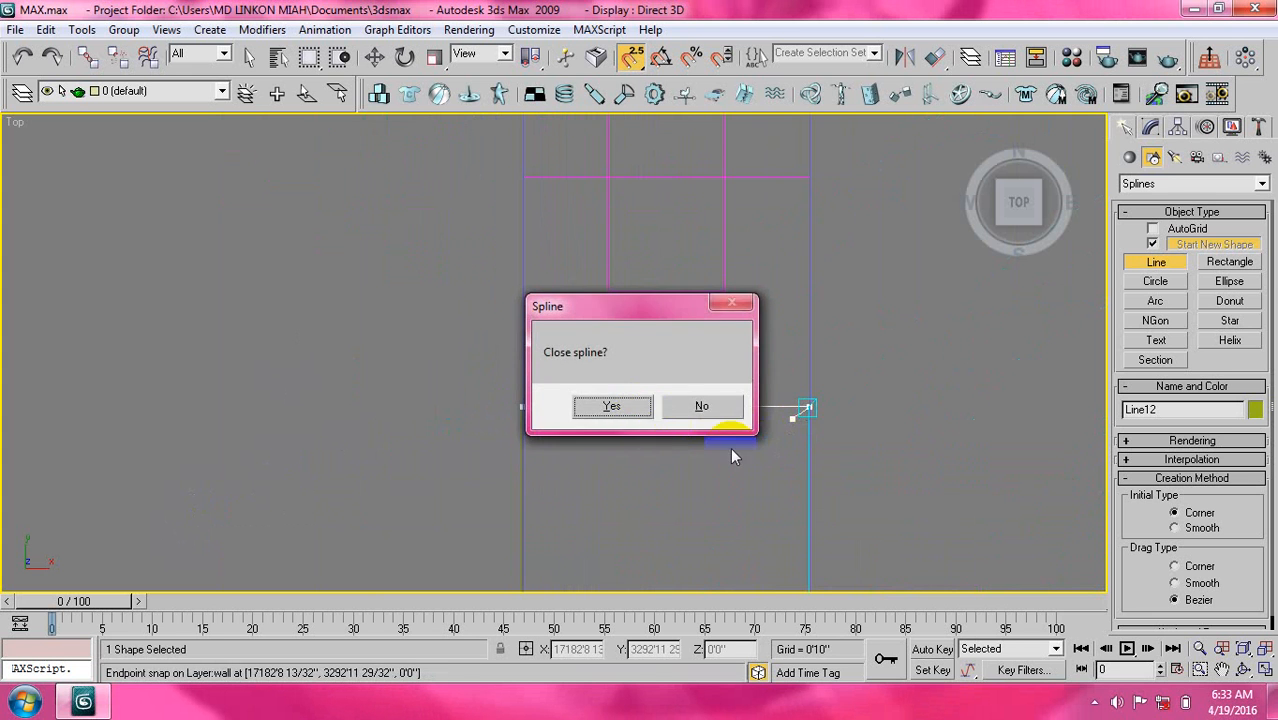
pyautogui.click(611, 406)
# Extrude the section outline beside the lower corner column by 4'6" and turn off snapping.
pyautogui.click(1151, 127)
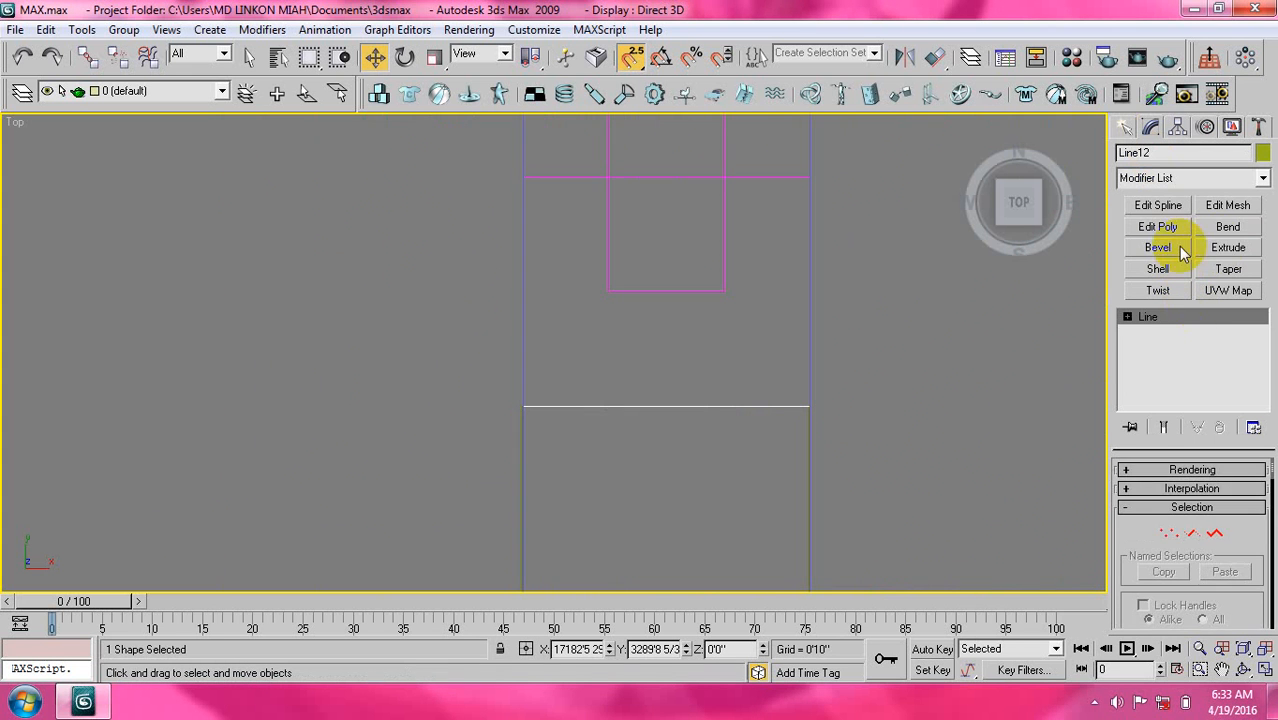
pyautogui.click(1228, 247)
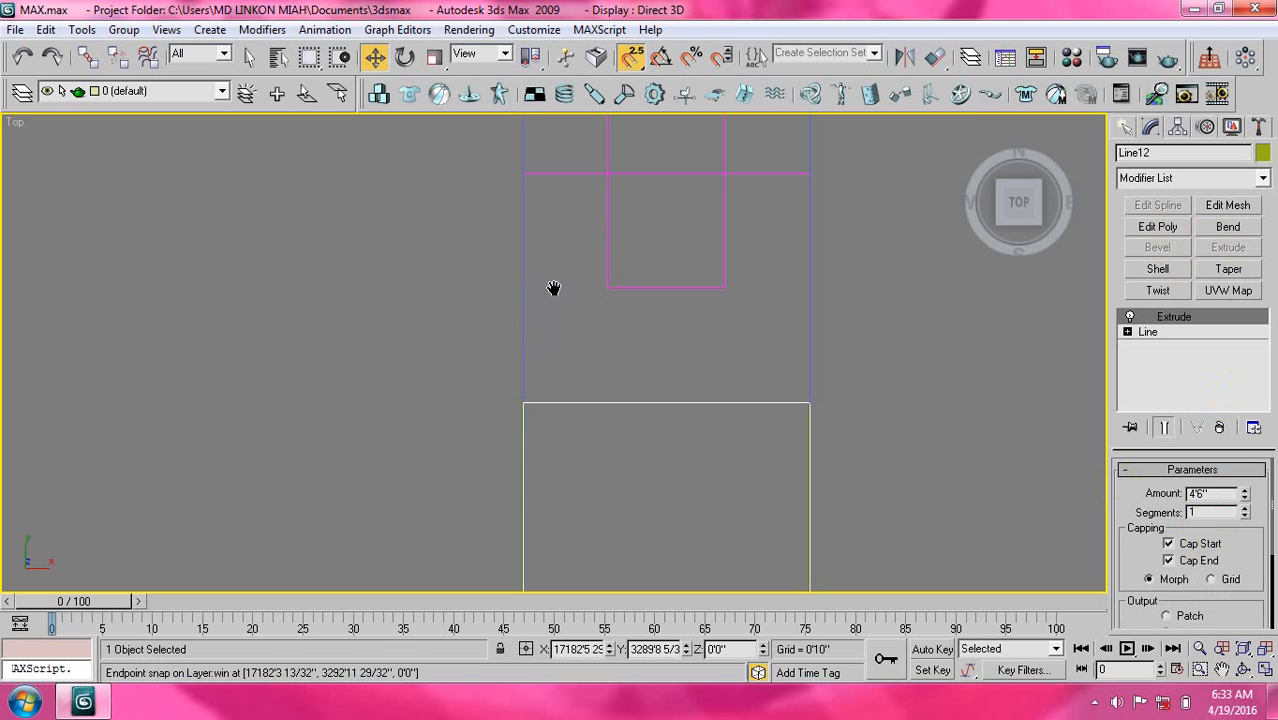
pyautogui.click(632, 57)
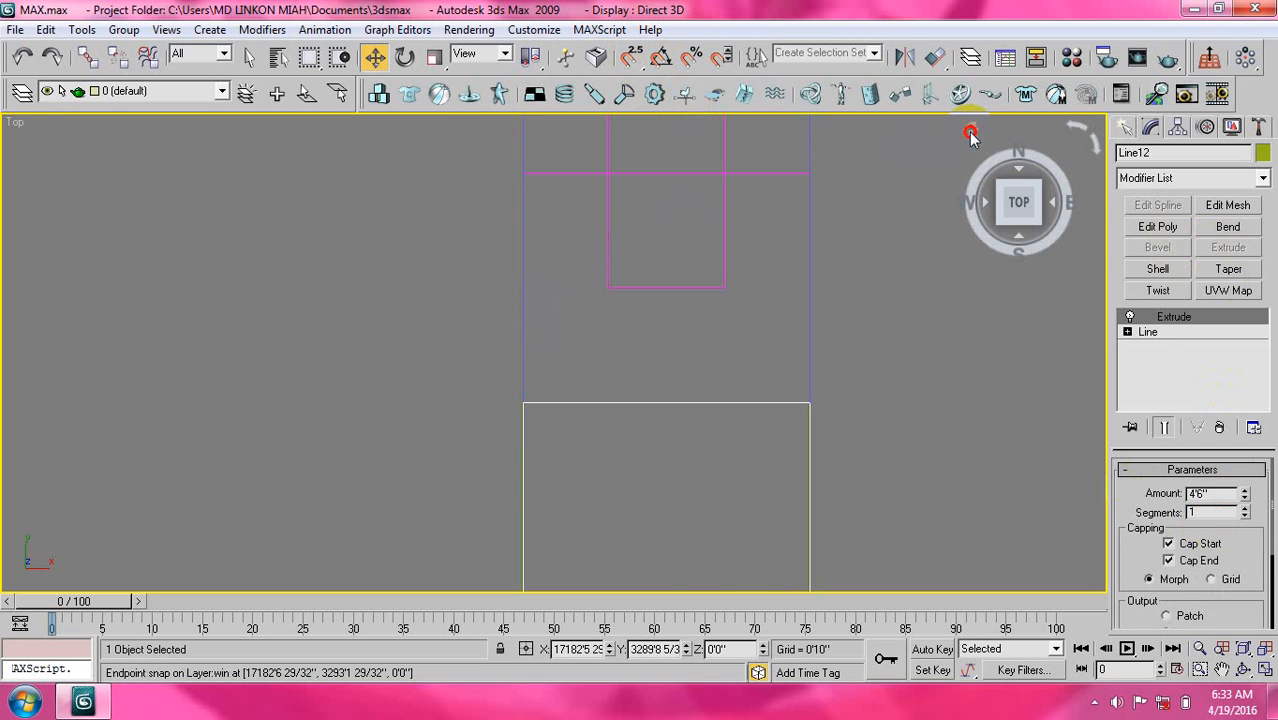
# Examine the two extruded wall sections against the low wall in a shaded perspective view, with nothing selected.
pyautogui.click(969, 131)
pyautogui.press('F3')
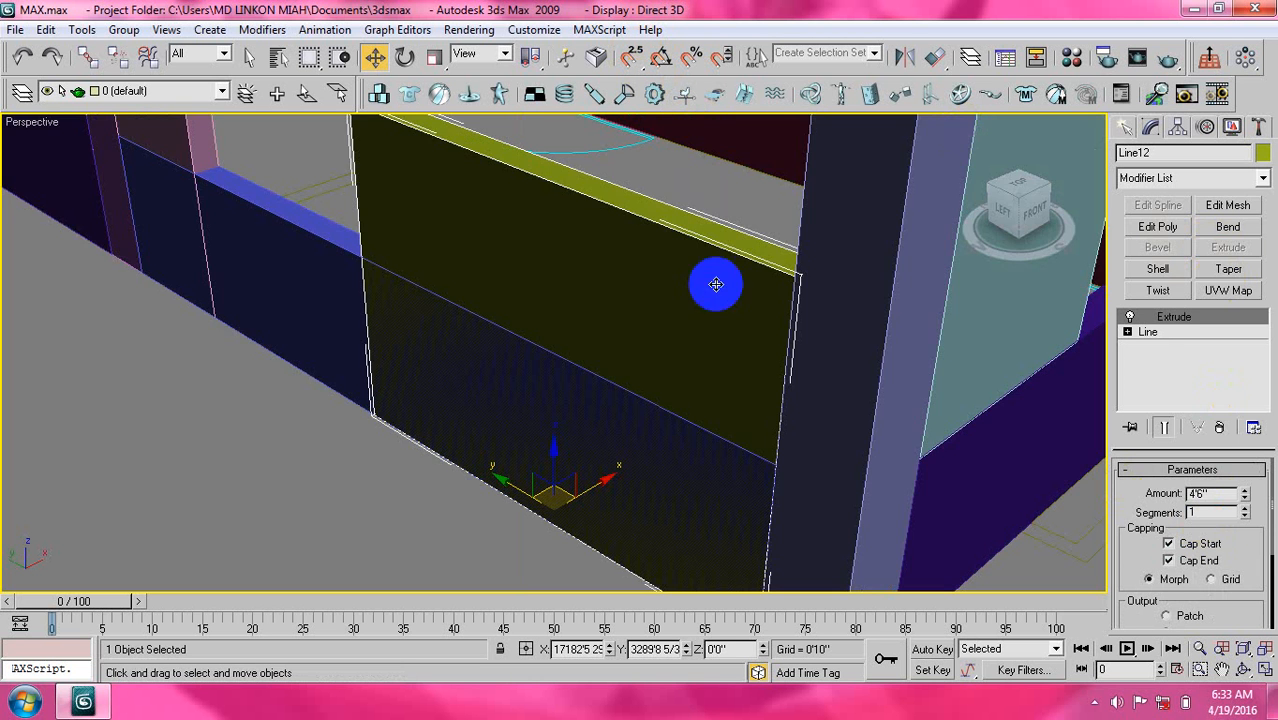
pyautogui.scroll(-5, 626, 339)
pyautogui.moveTo(405, 287); pyautogui.dragTo(447, 330, button='middle')
pyautogui.scroll(5, 549, 343)
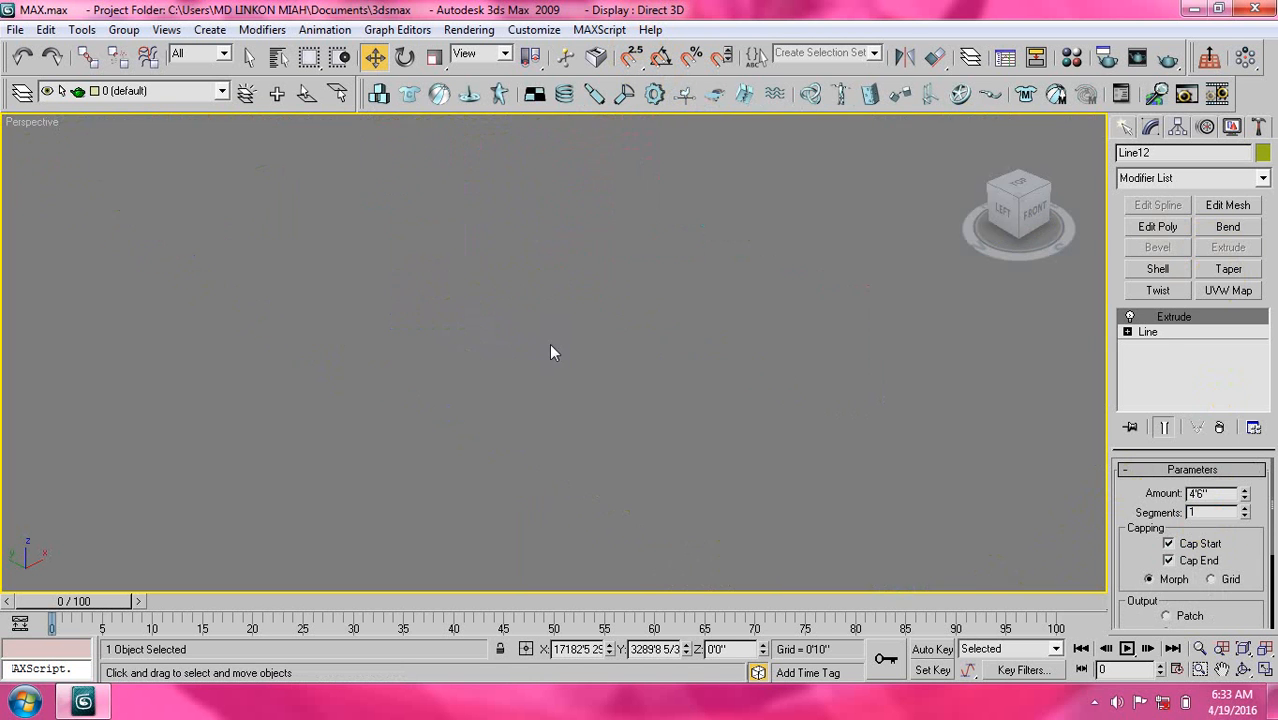
pyautogui.scroll(-2, 549, 343)
pyautogui.moveTo(545, 356); pyautogui.dragTo(535, 339, button='middle')
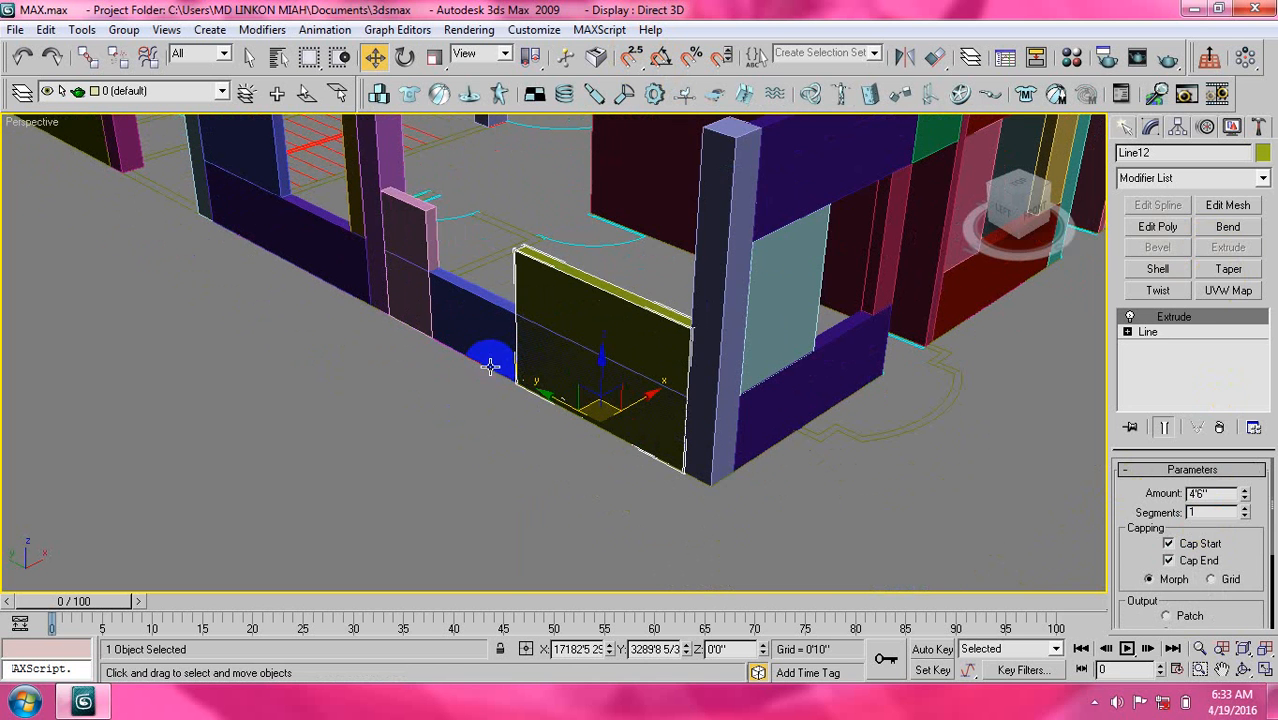
pyautogui.click(379, 409)
pyautogui.moveTo(417, 225); pyautogui.dragTo(429, 258, button='middle')
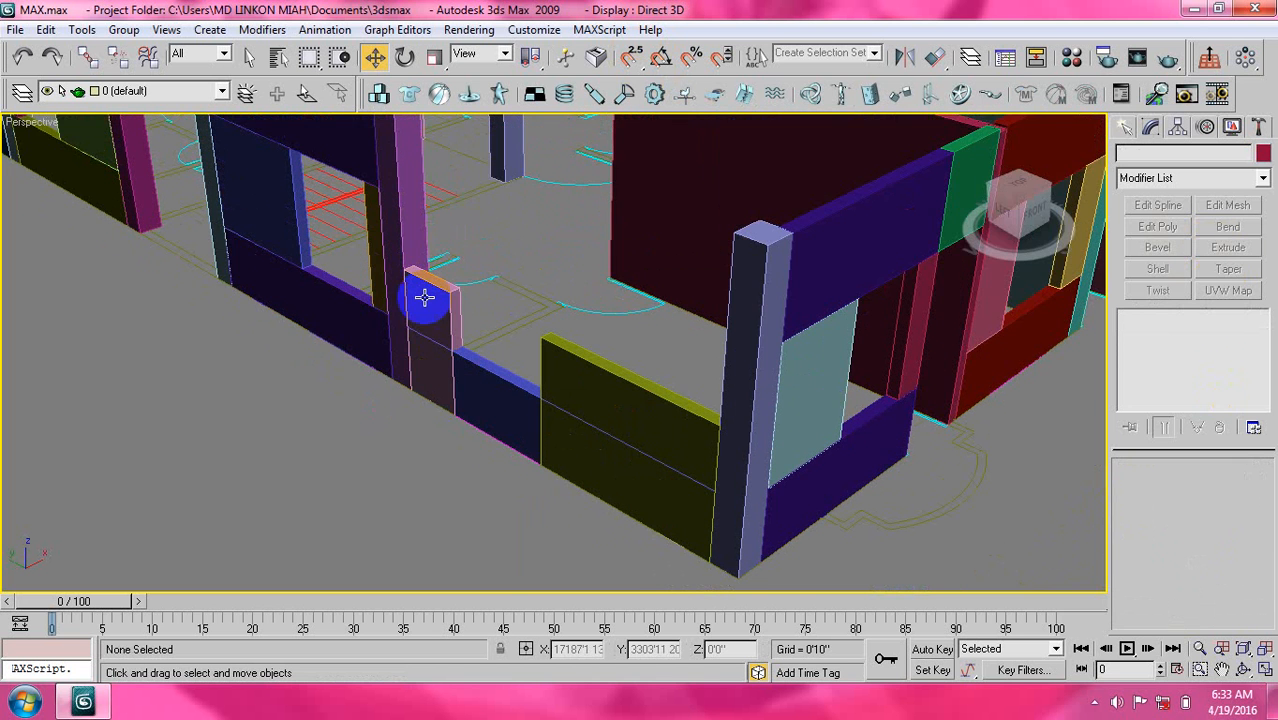
# Select the two upright wall sections beside the columns and move them up by a Z offset of 30.
pyautogui.click(432, 298)
pyautogui.keyDown('ctrl'); pyautogui.click(627, 403); pyautogui.keyUp('ctrl')
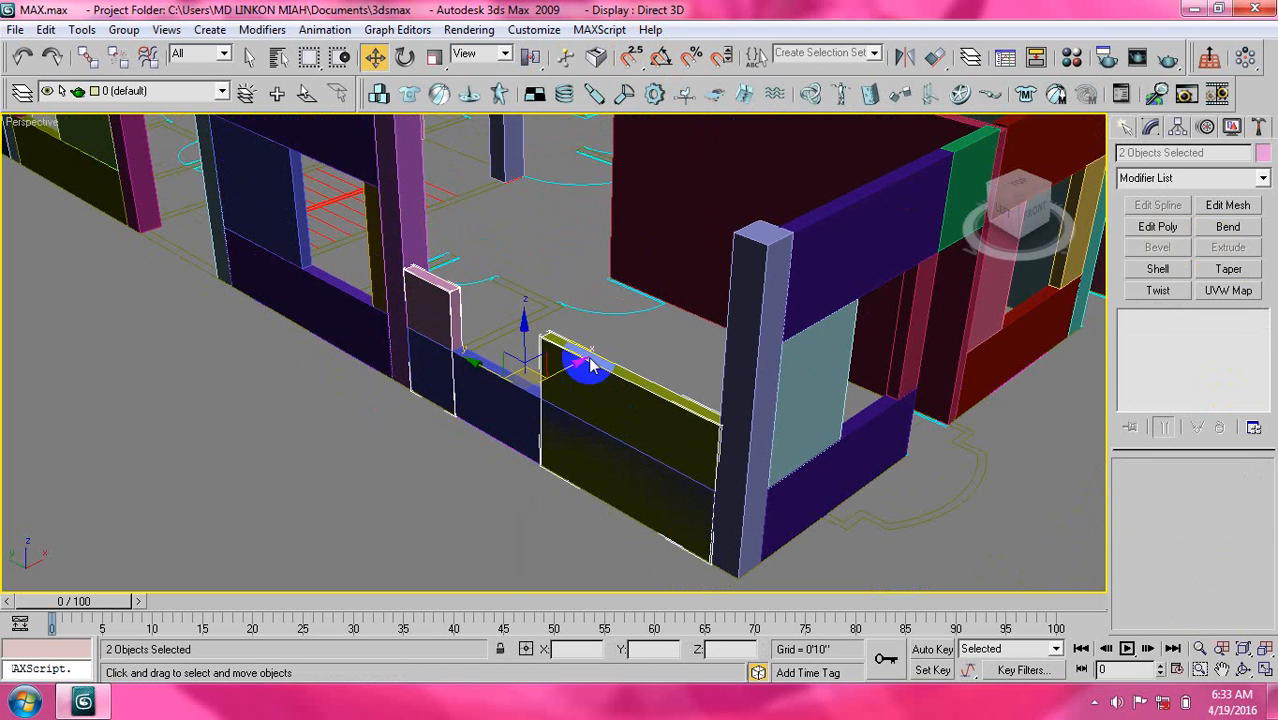
pyautogui.rightClick(374, 56)
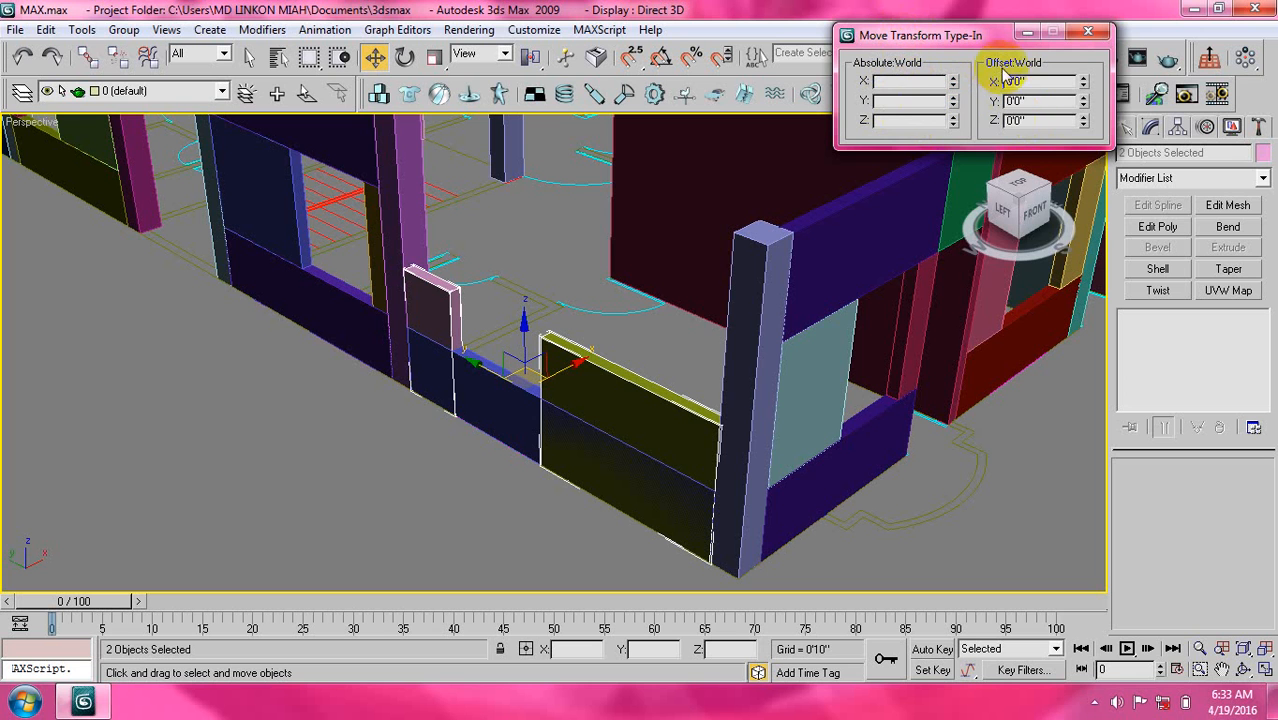
pyautogui.click(1034, 123)
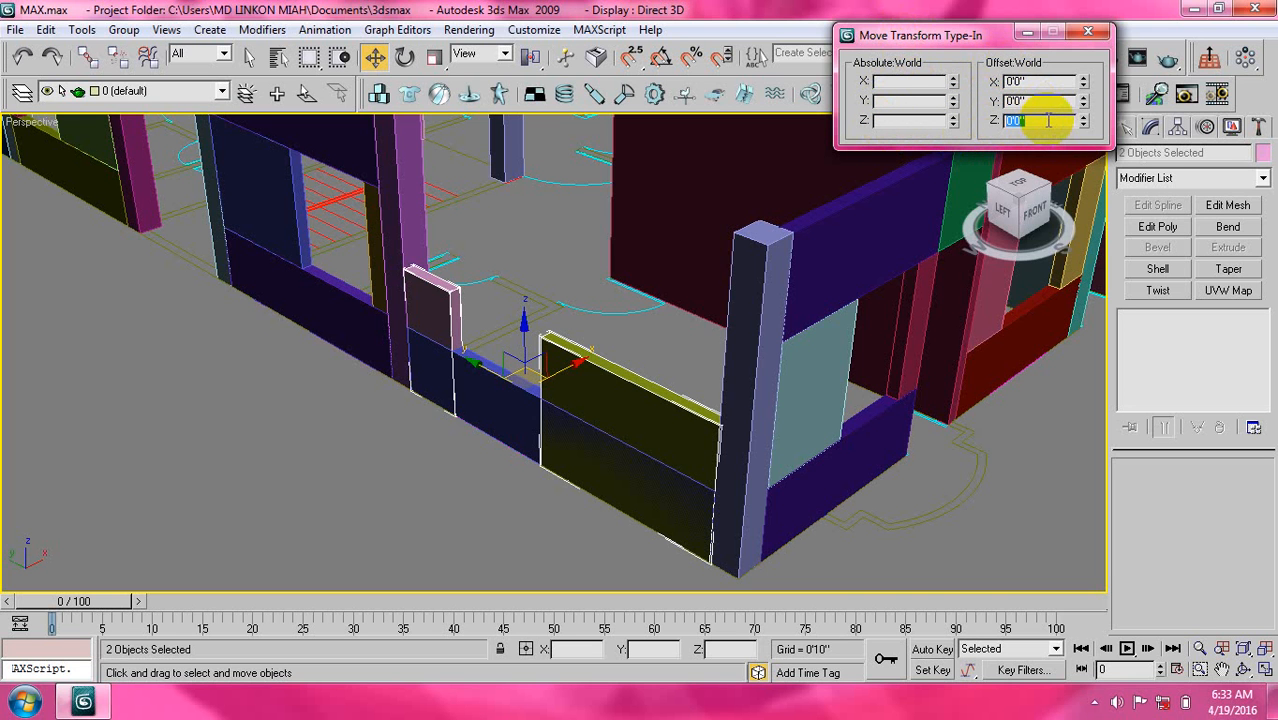
pyautogui.write('30')
pyautogui.press('Return')
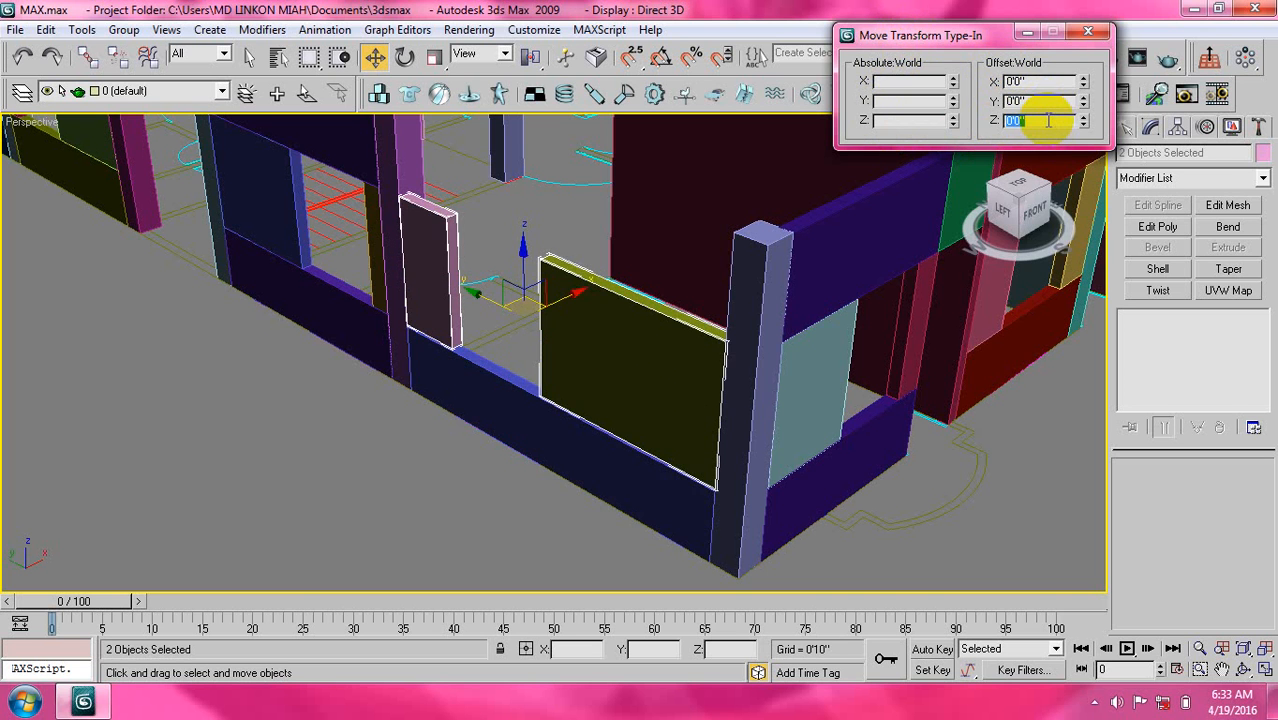
pyautogui.click(1089, 33)
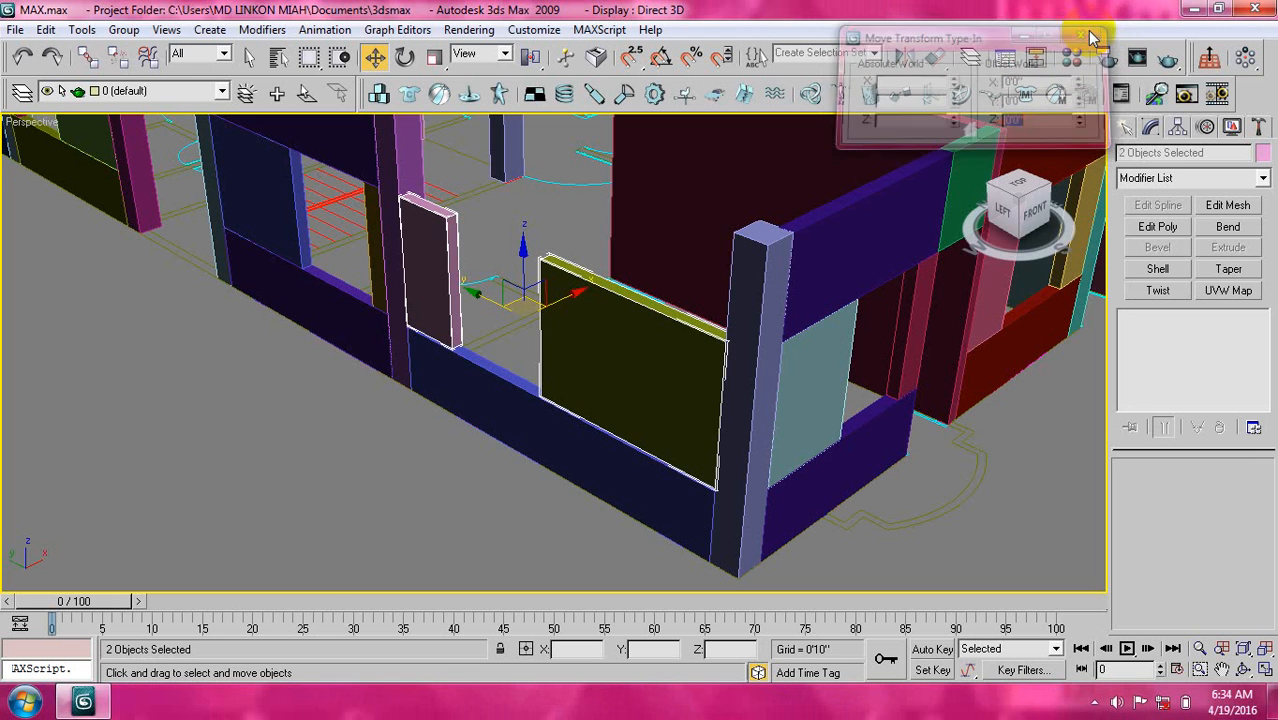
# Examine in a wireframe left view how the raised sections meet the low wall's upper edge.
pyautogui.press('l')
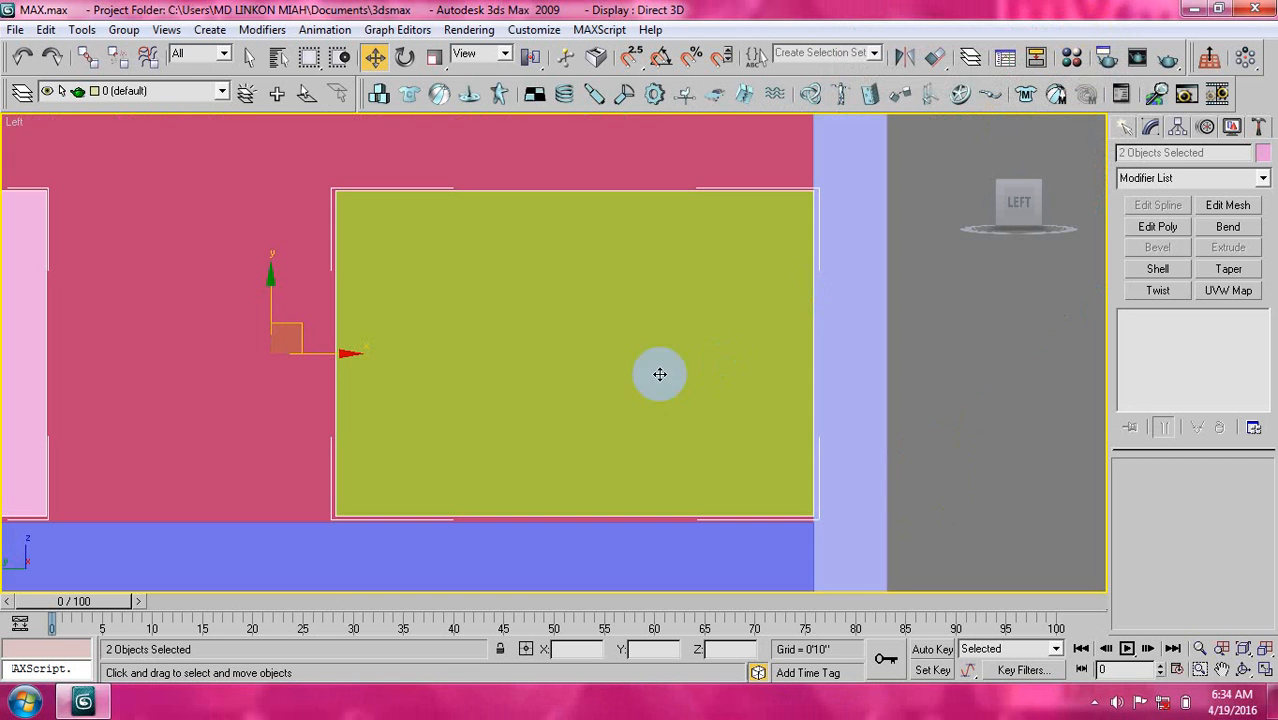
pyautogui.moveTo(534, 382); pyautogui.dragTo(602, 265, button='middle')
pyautogui.press('F3')
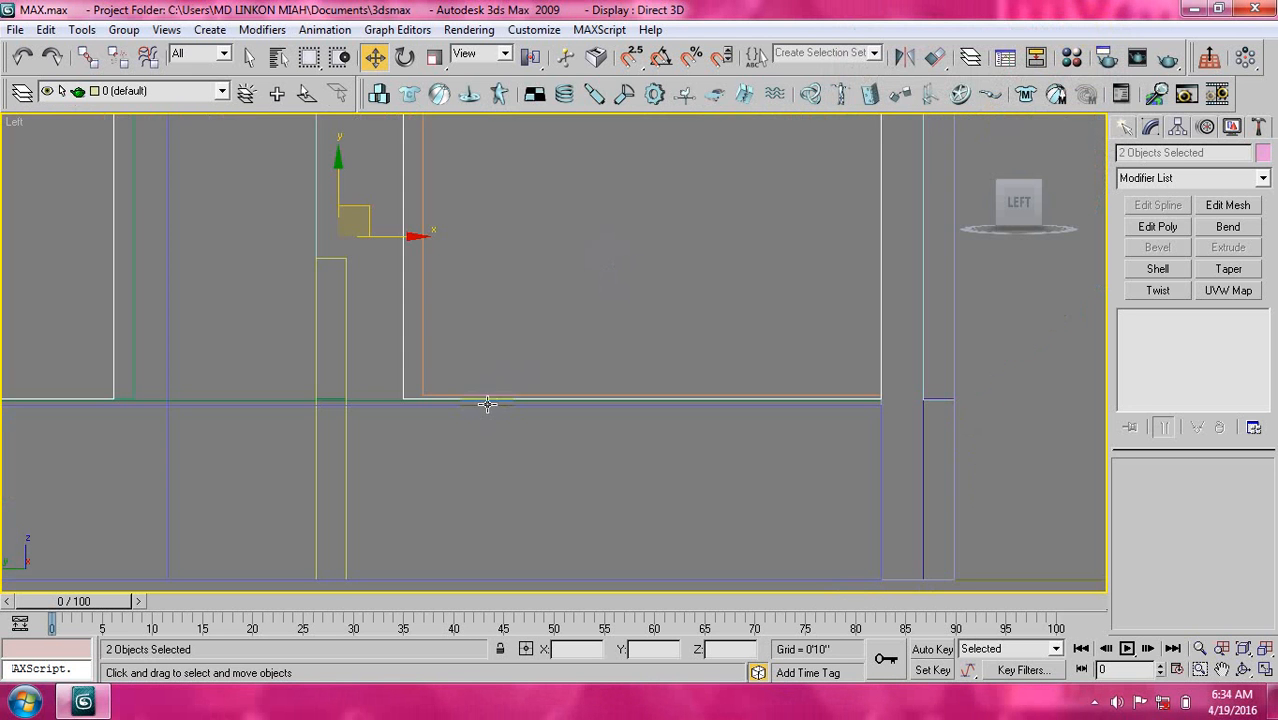
pyautogui.moveTo(431, 402); pyautogui.dragTo(679, 397, button='middle')
pyautogui.scroll(6, 304, 393)
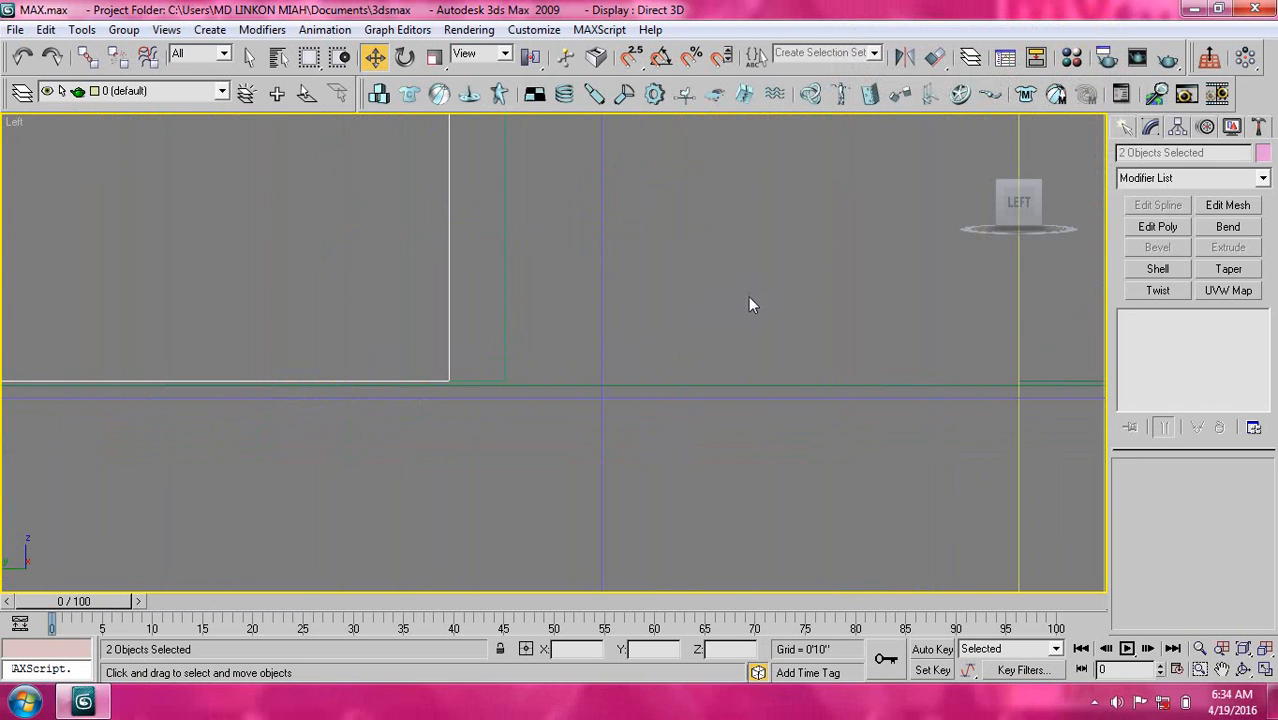
# Deselect everything and examine the exterior wall in the top view, down to the lower corner column.
pyautogui.press('t')
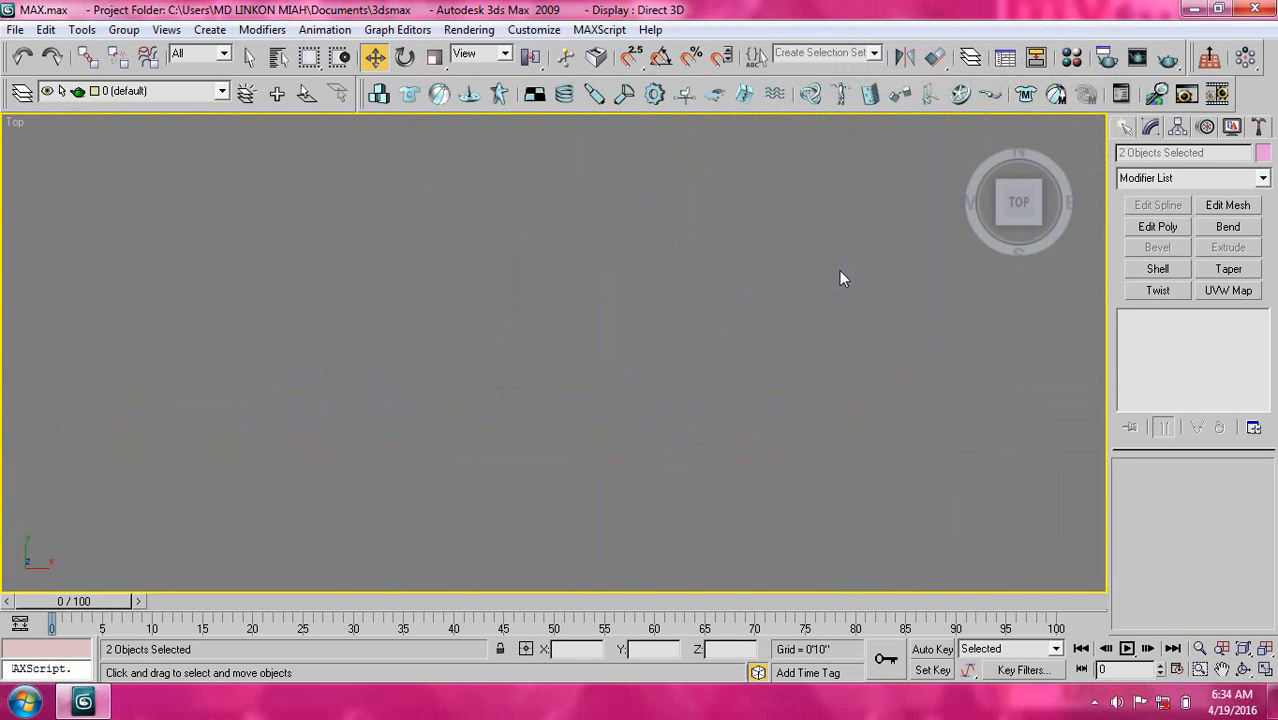
pyautogui.scroll(-3, 727, 326)
pyautogui.moveTo(824, 300); pyautogui.dragTo(687, 386, button='middle')
pyautogui.click(553, 300)
pyautogui.scroll(2, 668, 313)
pyautogui.moveTo(662, 320); pyautogui.dragTo(629, 319, button='middle')
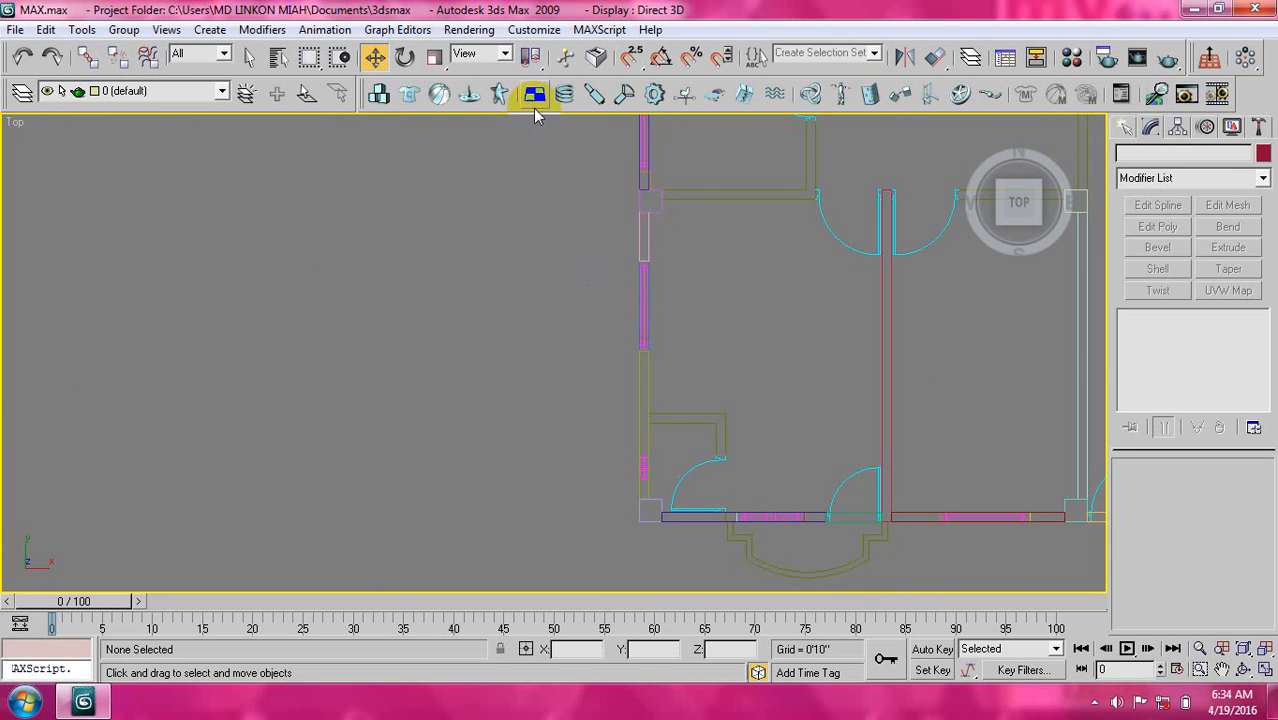
pyautogui.moveTo(525, 200); pyautogui.dragTo(508, 357, button='middle')
pyautogui.moveTo(616, 349); pyautogui.dragTo(508, 399, button='middle')
pyautogui.scroll(4, 604, 301)
pyautogui.moveTo(569, 283); pyautogui.dragTo(575, 330, button='middle')
pyautogui.scroll(-4, 577, 338)
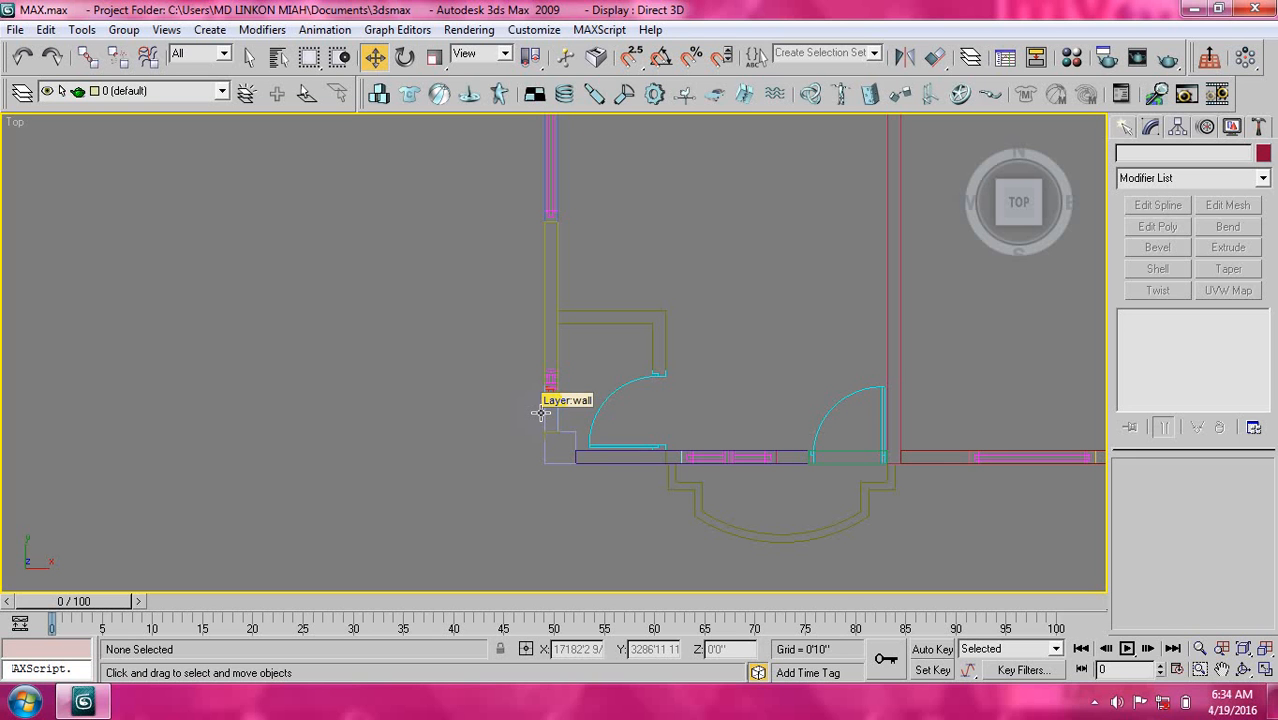
# Set up the Line tool with a Corner drag type at the section below the upper column and turn on 2.5 snapping.
pyautogui.scroll(3, 590, 415)
pyautogui.scroll(3, 605, 265)
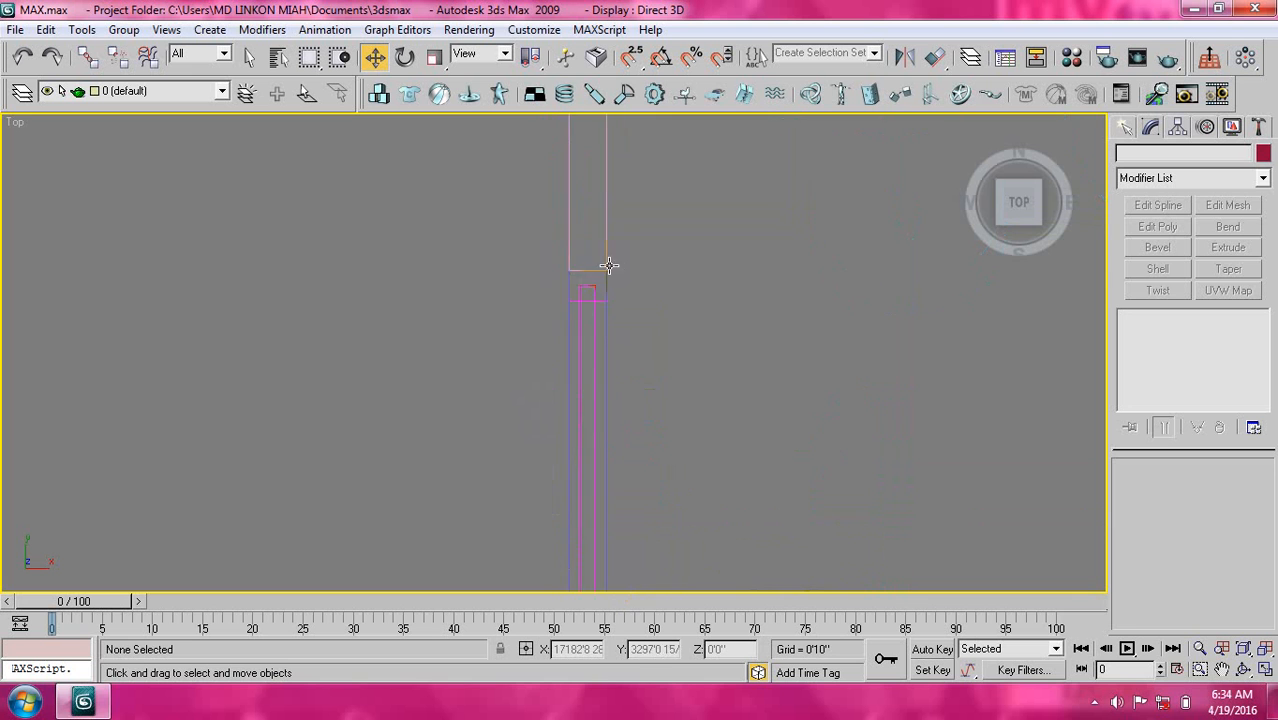
pyautogui.moveTo(609, 265); pyautogui.dragTo(595, 426, button='middle')
pyautogui.scroll(2, 568, 350)
pyautogui.moveTo(637, 338); pyautogui.dragTo(593, 372, button='middle')
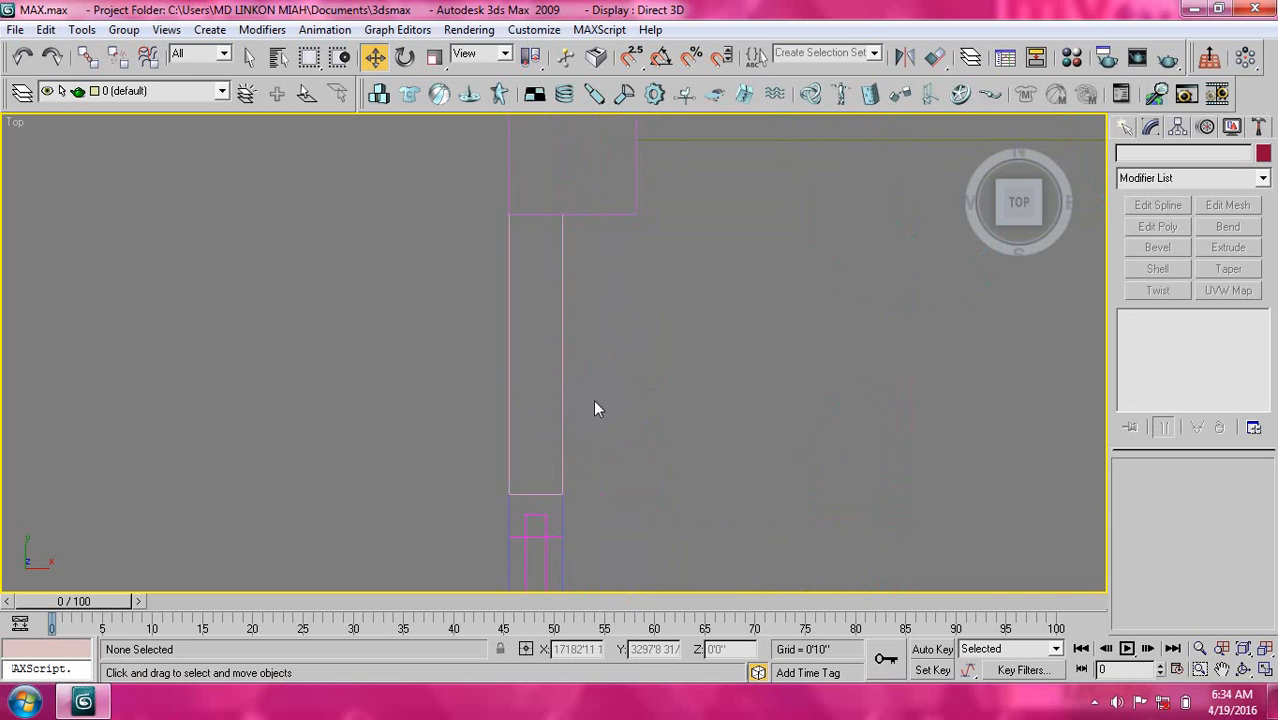
pyautogui.click(1124, 130)
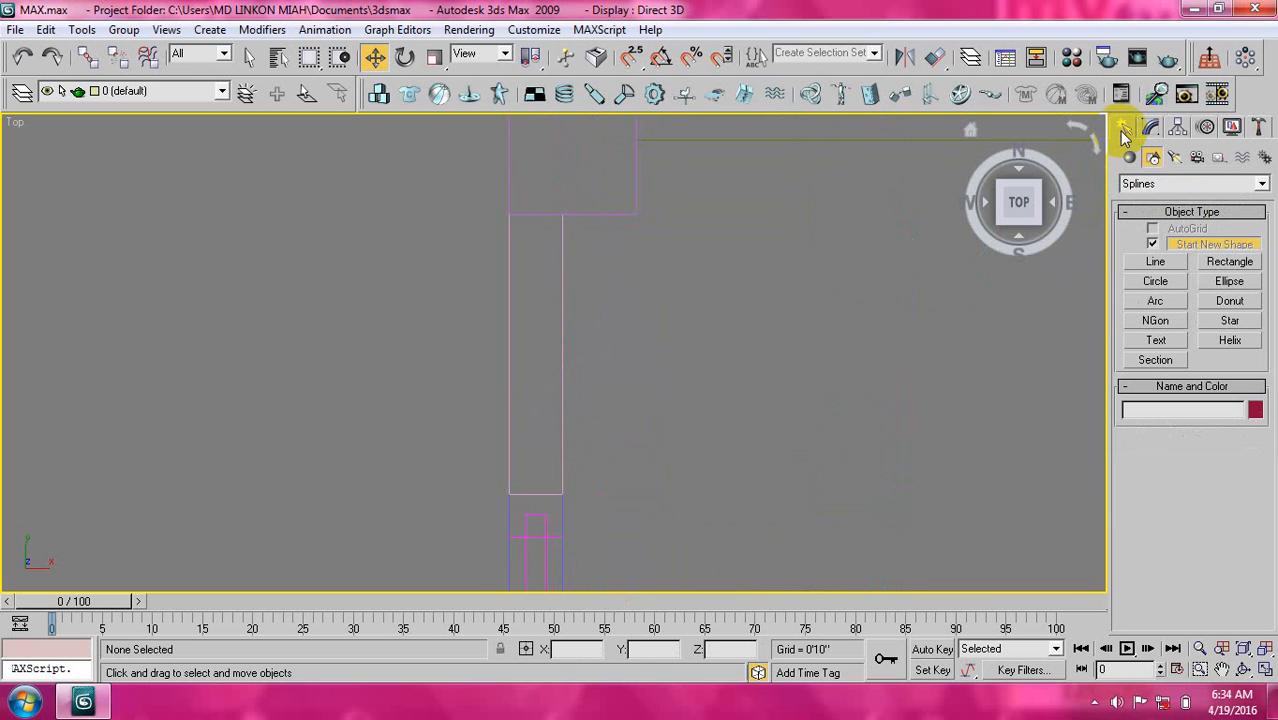
pyautogui.click(1156, 262)
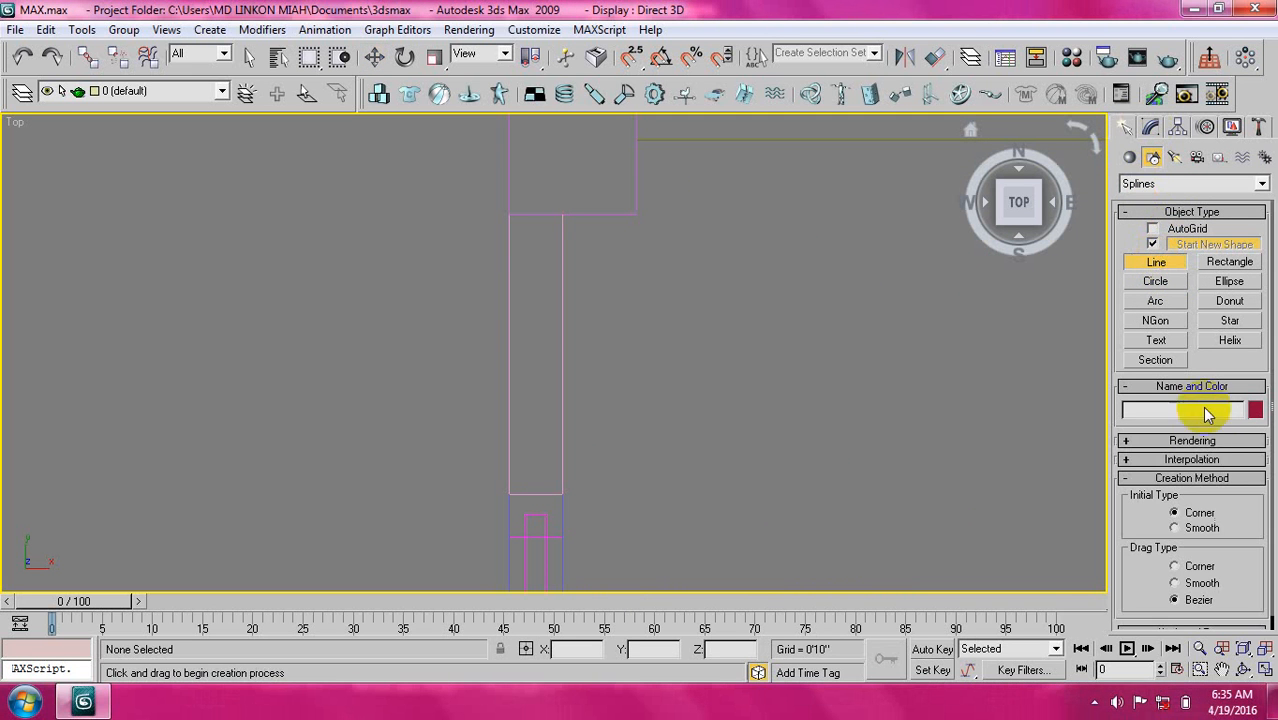
pyautogui.click(1199, 566)
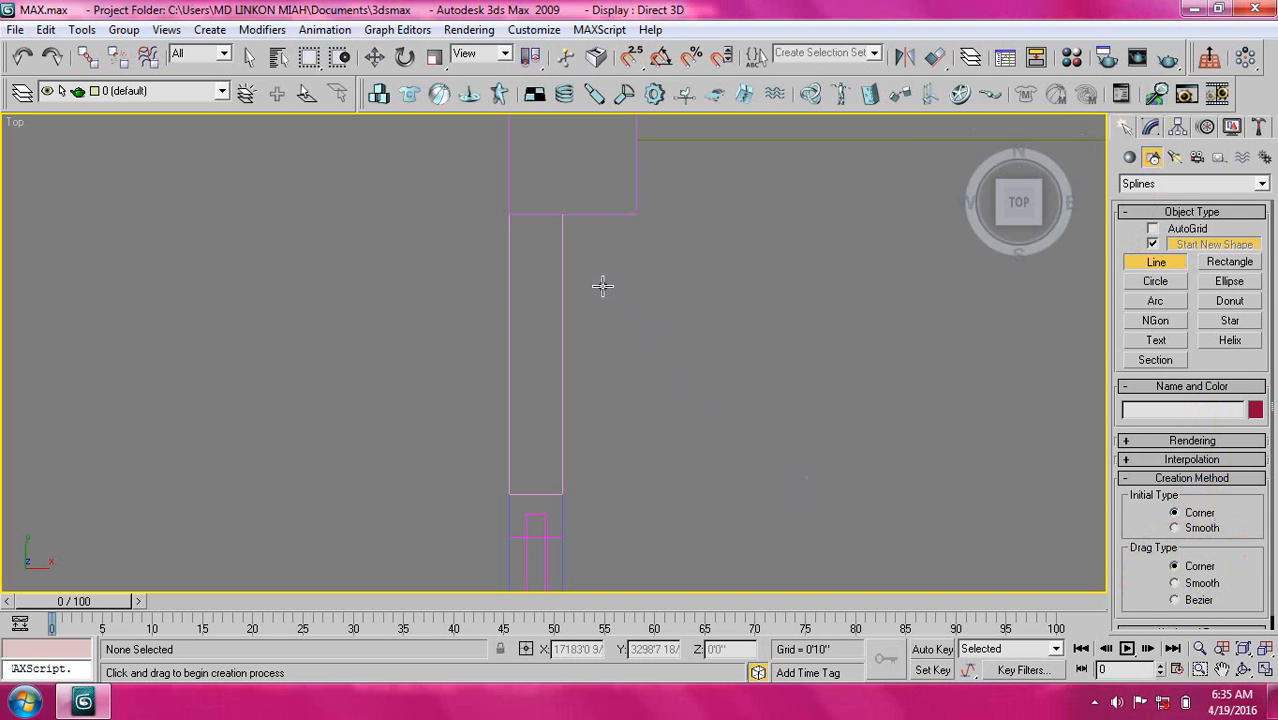
pyautogui.click(632, 57)
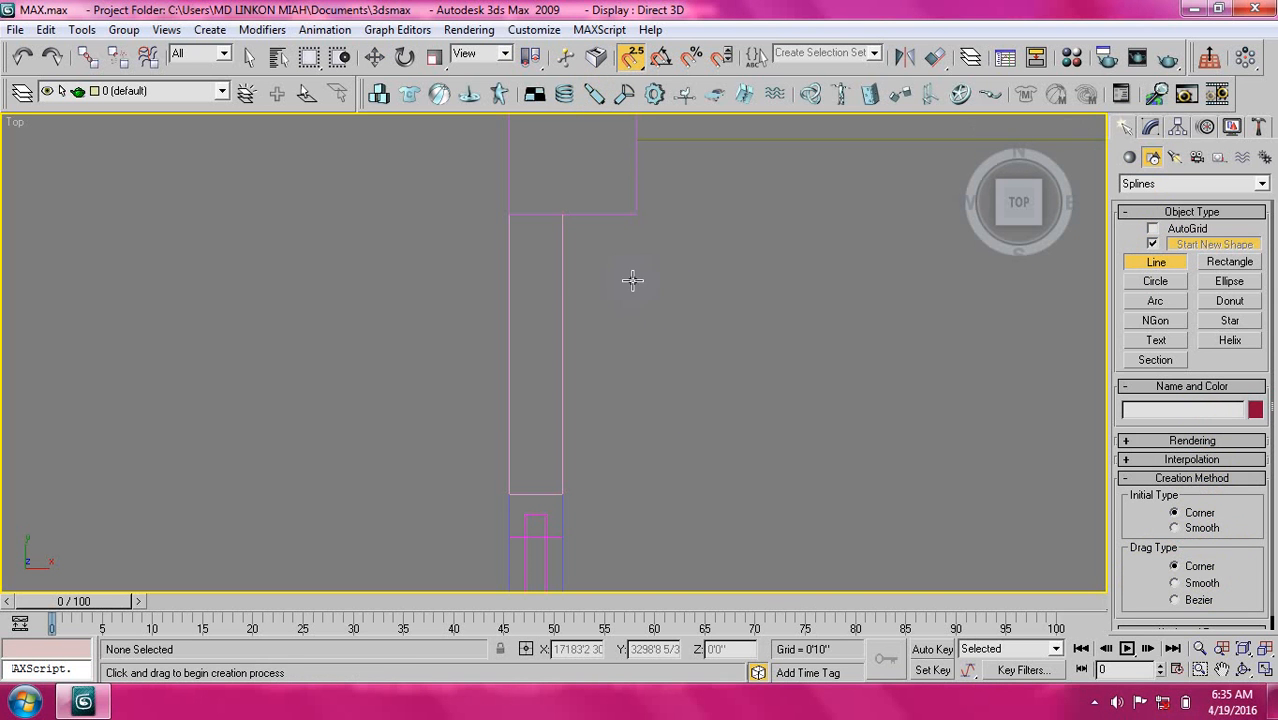
# Draw a straight line along the section's inner face from the upper column to the section's lower end.
pyautogui.click(561, 215)
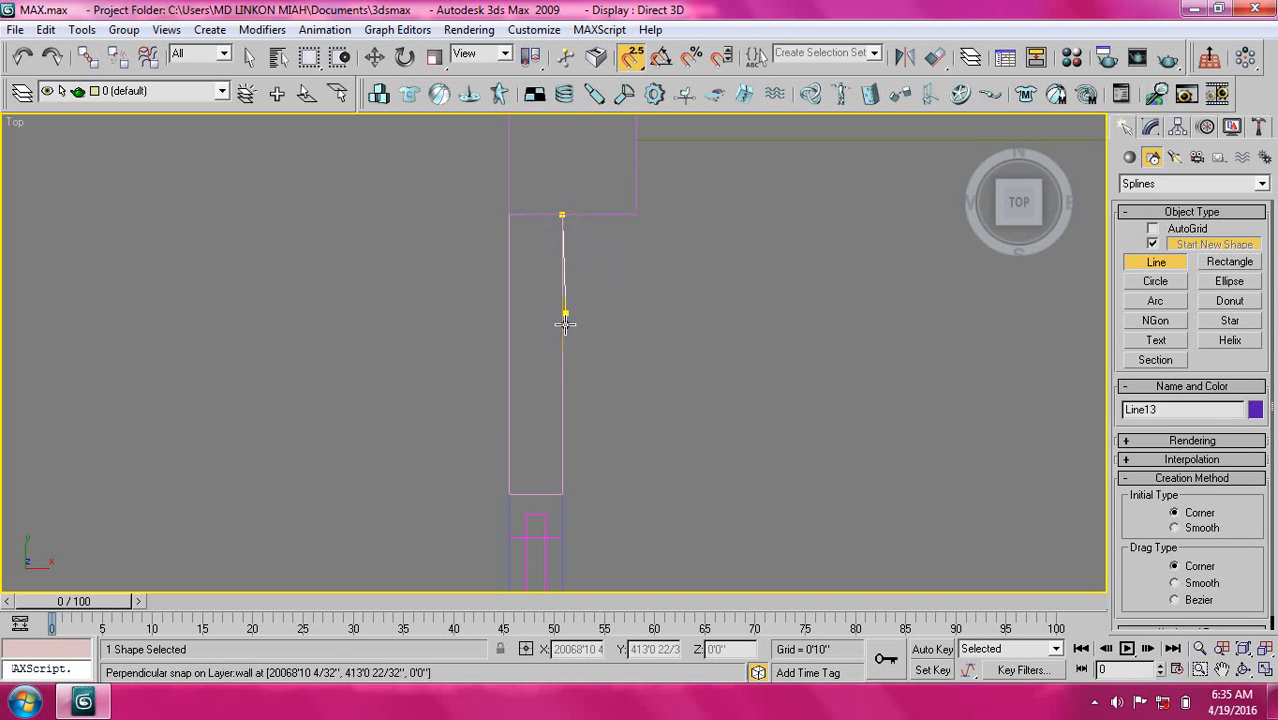
pyautogui.click(562, 493)
pyautogui.rightClick(670, 414)
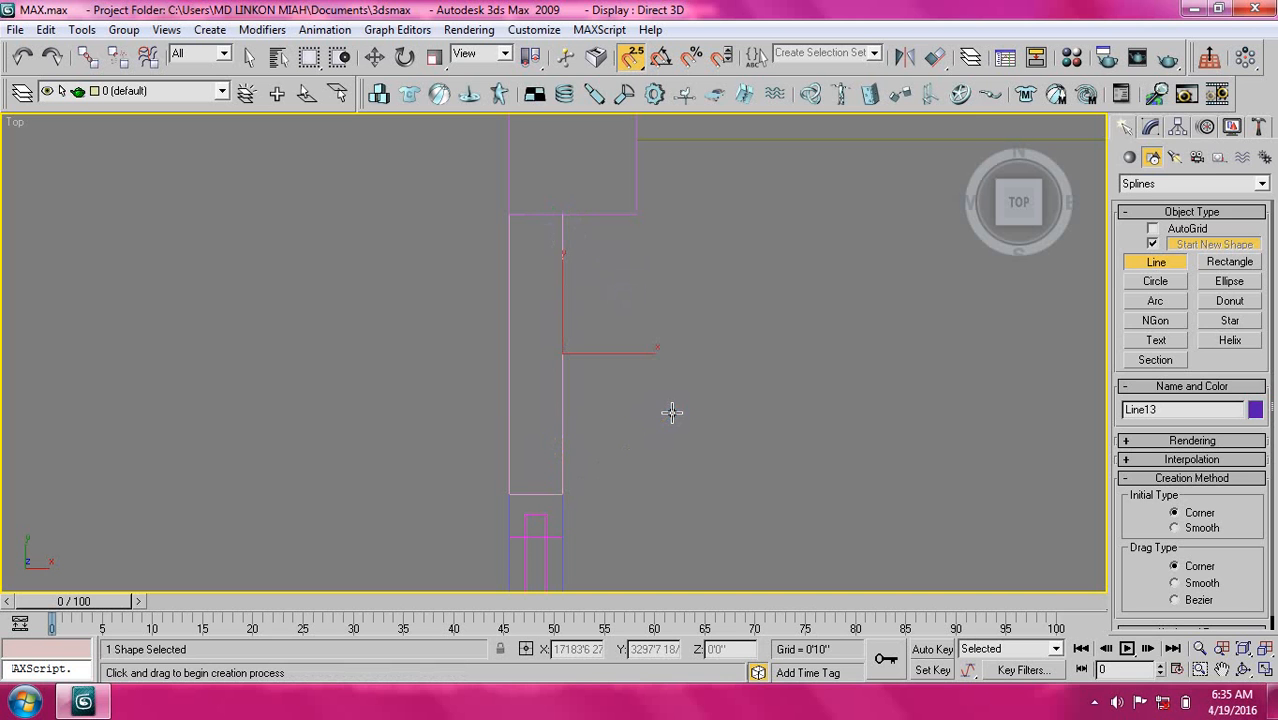
# Apply an Edit Spline modifier to the line and access the outline setting at Spline level.
pyautogui.click(1150, 127)
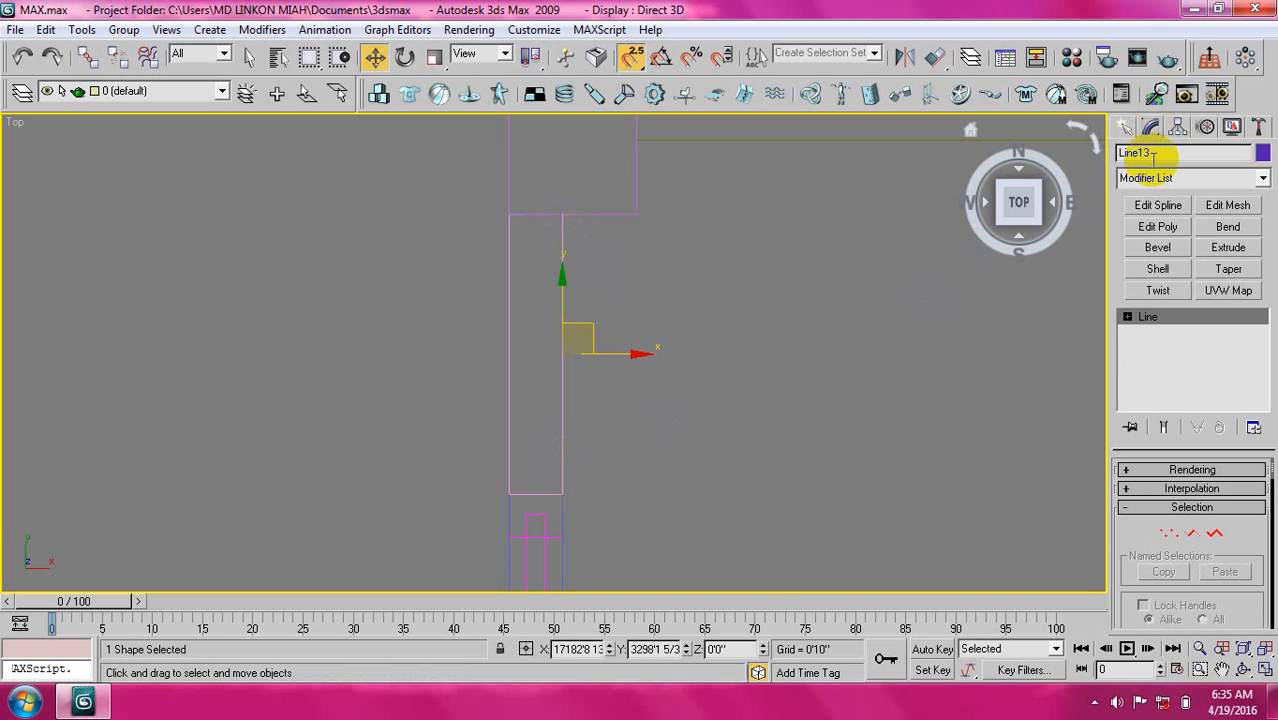
pyautogui.click(1157, 207)
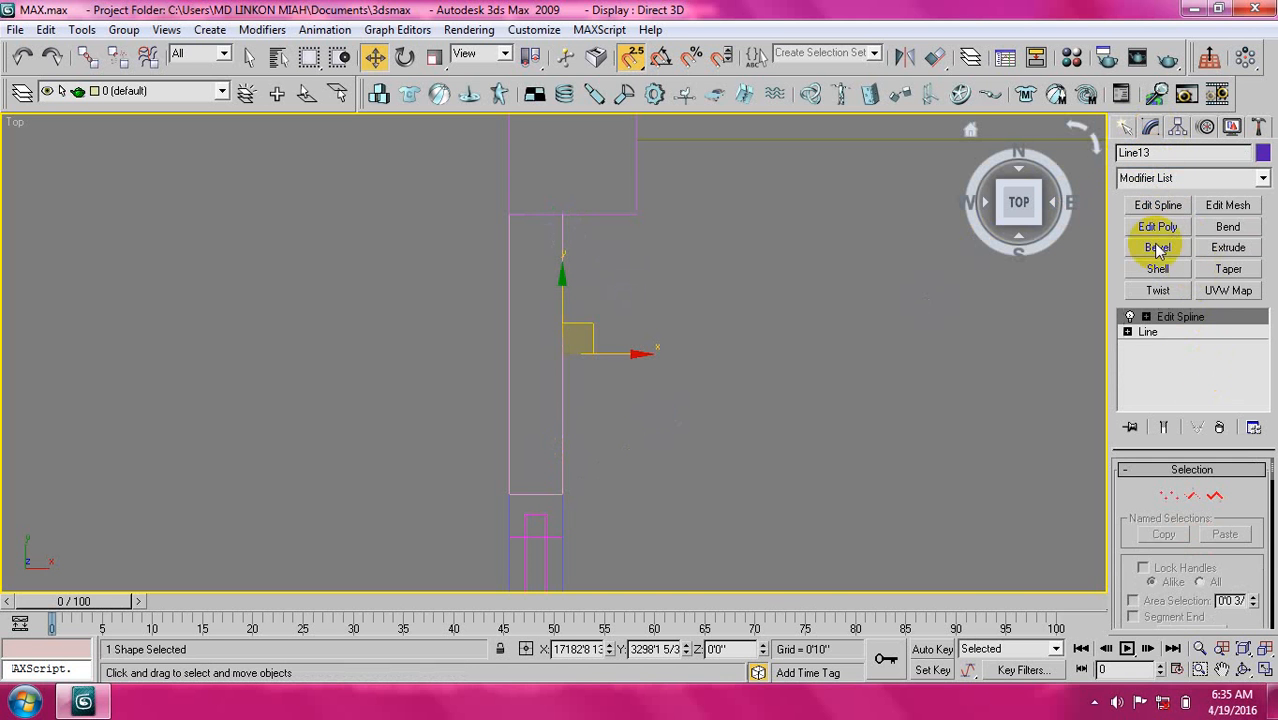
pyautogui.click(1146, 316)
pyautogui.click(1180, 360)
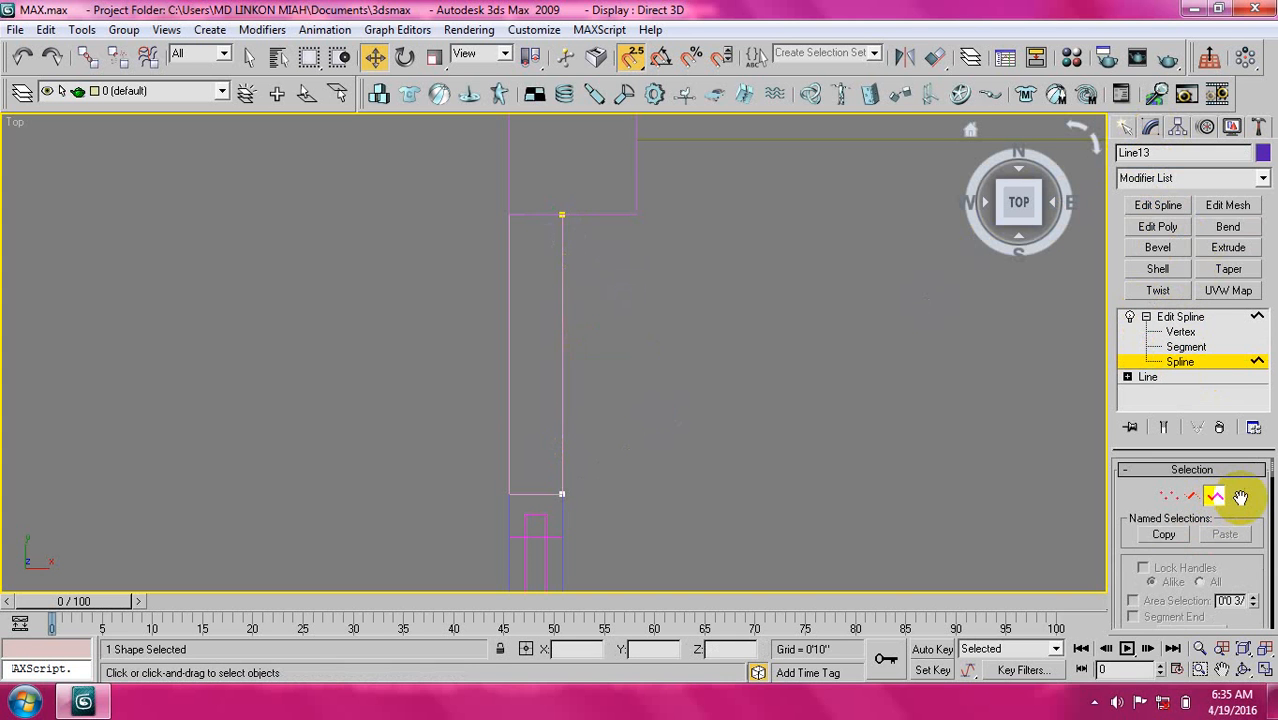
pyautogui.scroll(-10, 1225, 515)
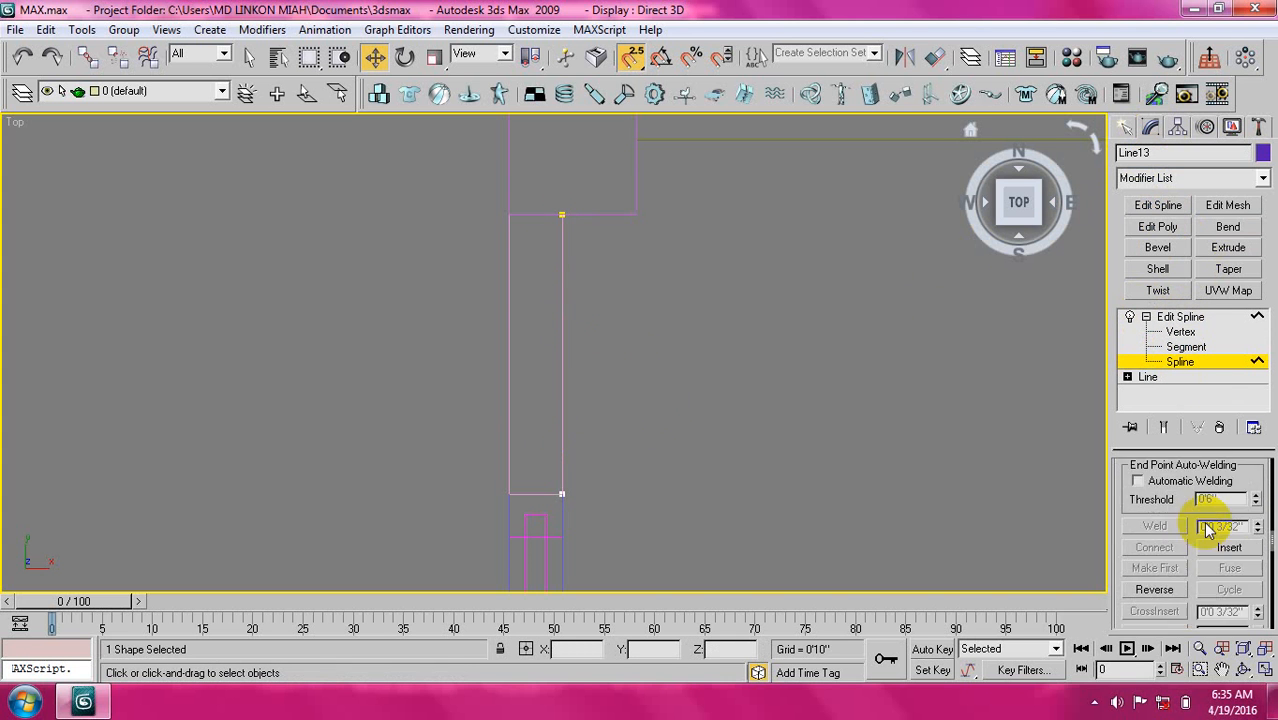
pyautogui.scroll(-2, 1203, 521)
# Try outlining the spline by 4 and undo it.
pyautogui.click(1210, 535)
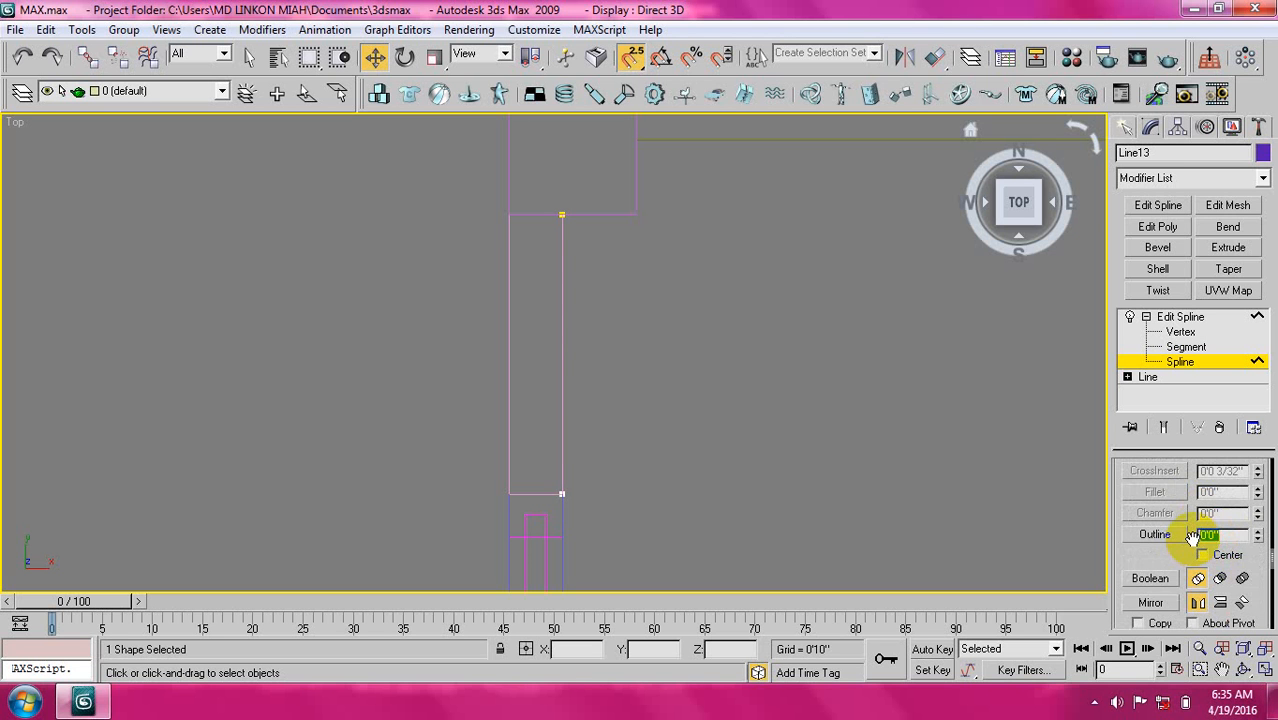
pyautogui.write('4')
pyautogui.press('Return')
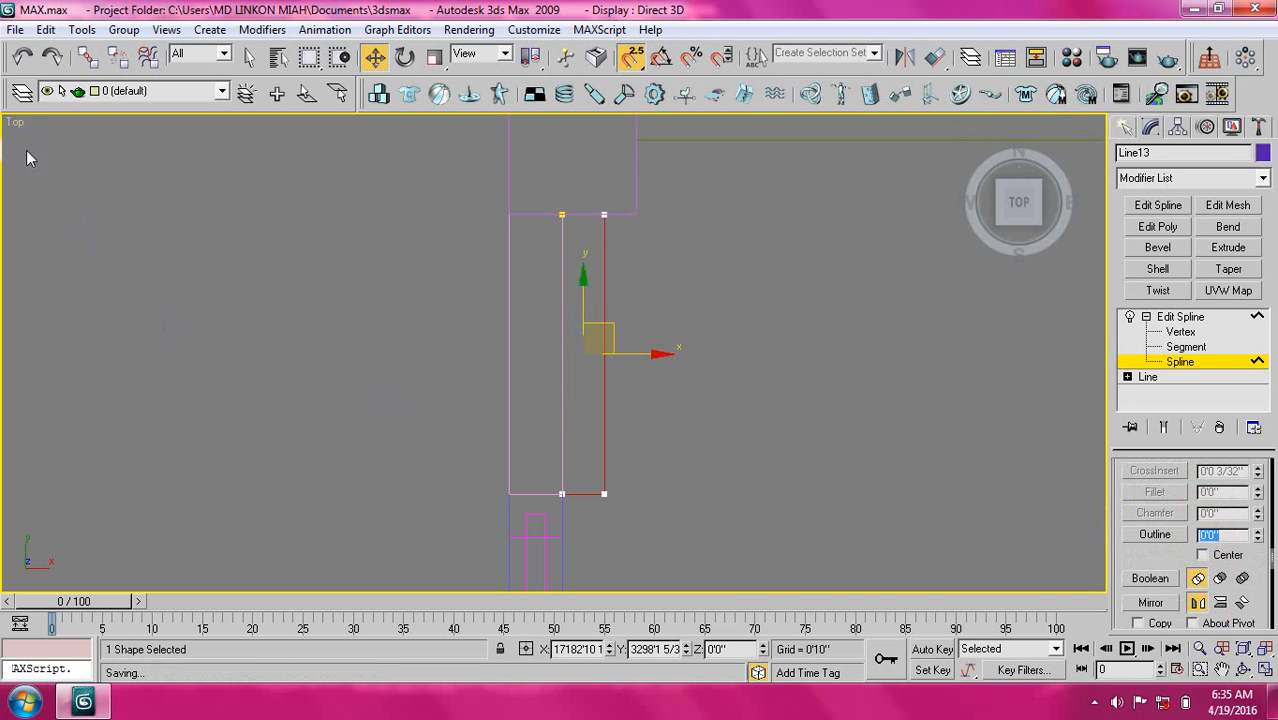
pyautogui.click(22, 58)
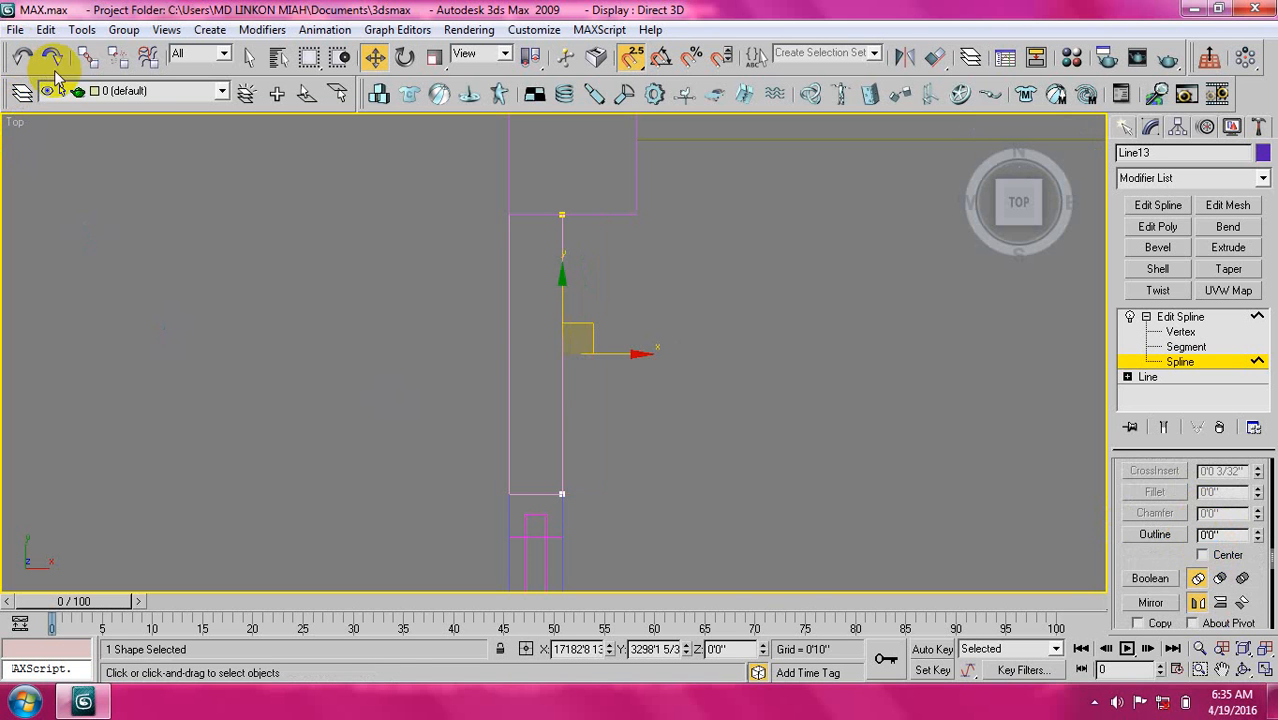
# Try outlining the spline by -4 towards the wall's outer face.
pyautogui.doubleClick(1222, 535)
pyautogui.write('-4')
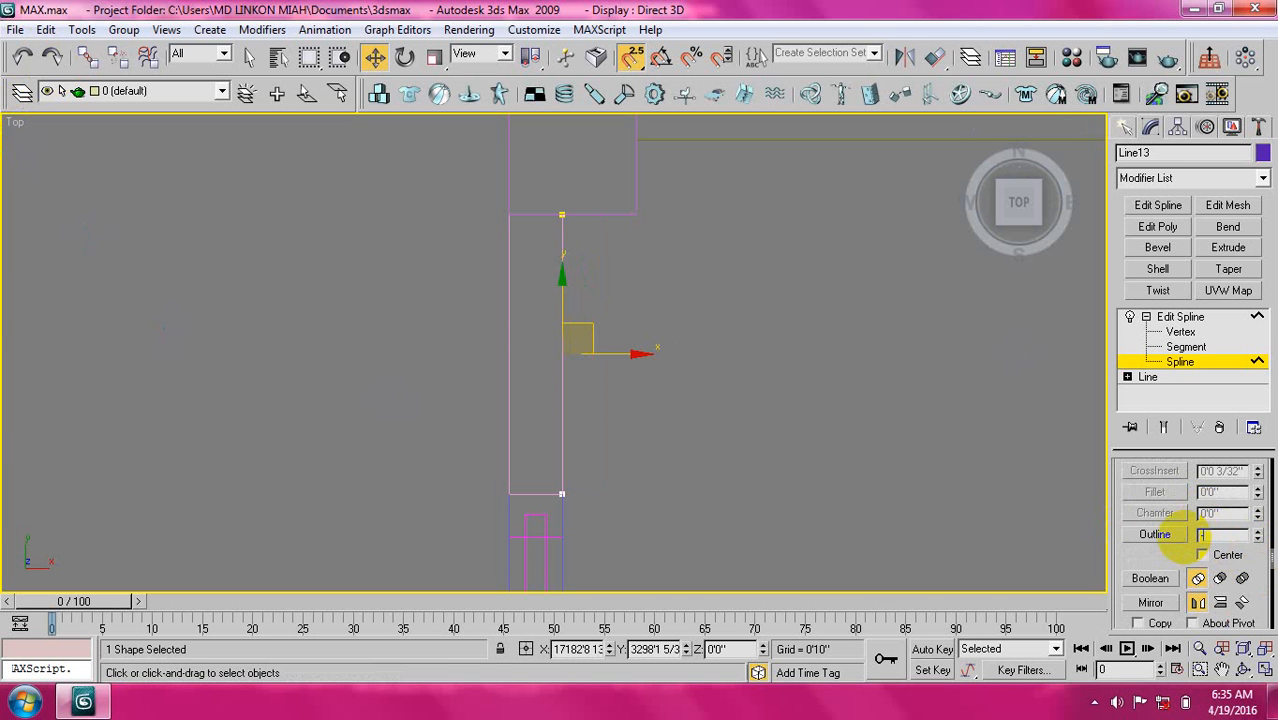
pyautogui.press('Return')
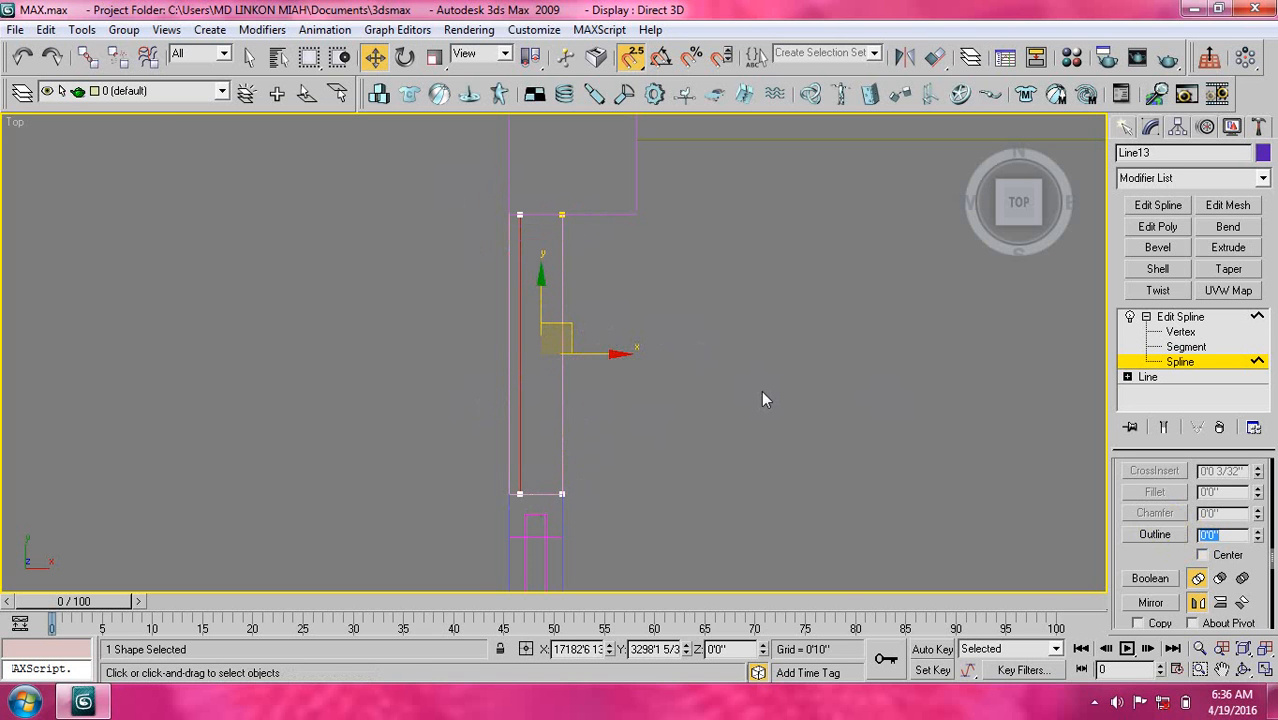
# Undo the -4 outline, the Edit Spline modifier and the line itself.
pyautogui.click(23, 58)
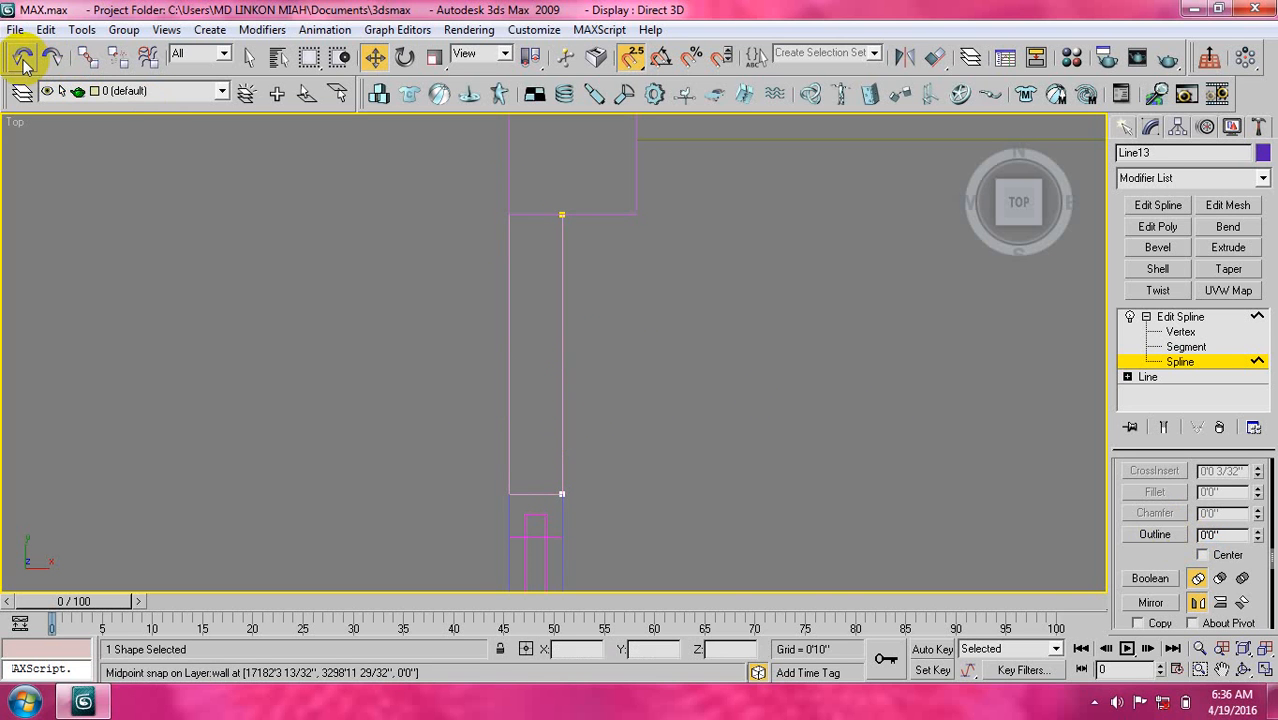
pyautogui.click(23, 58)
pyautogui.click(23, 58)
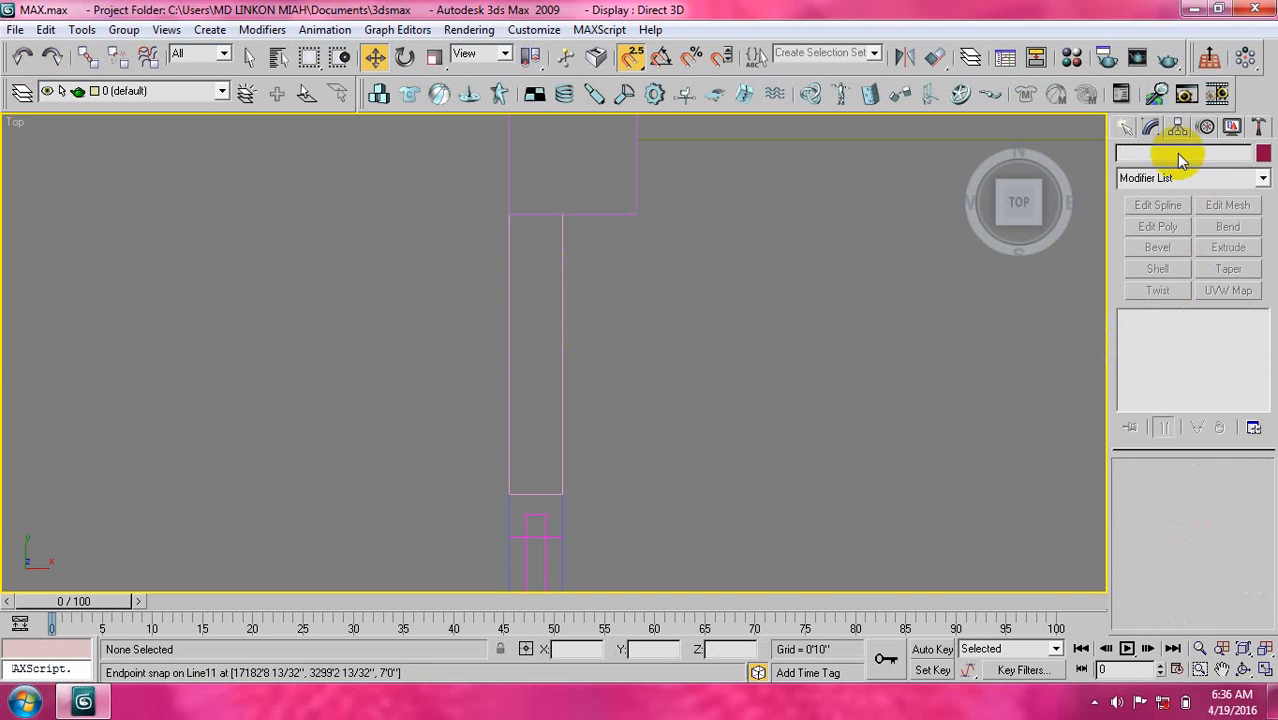
# Redraw the straight line along the inner face from the upper column's edge to the section's lower inner corner.
pyautogui.click(1126, 129)
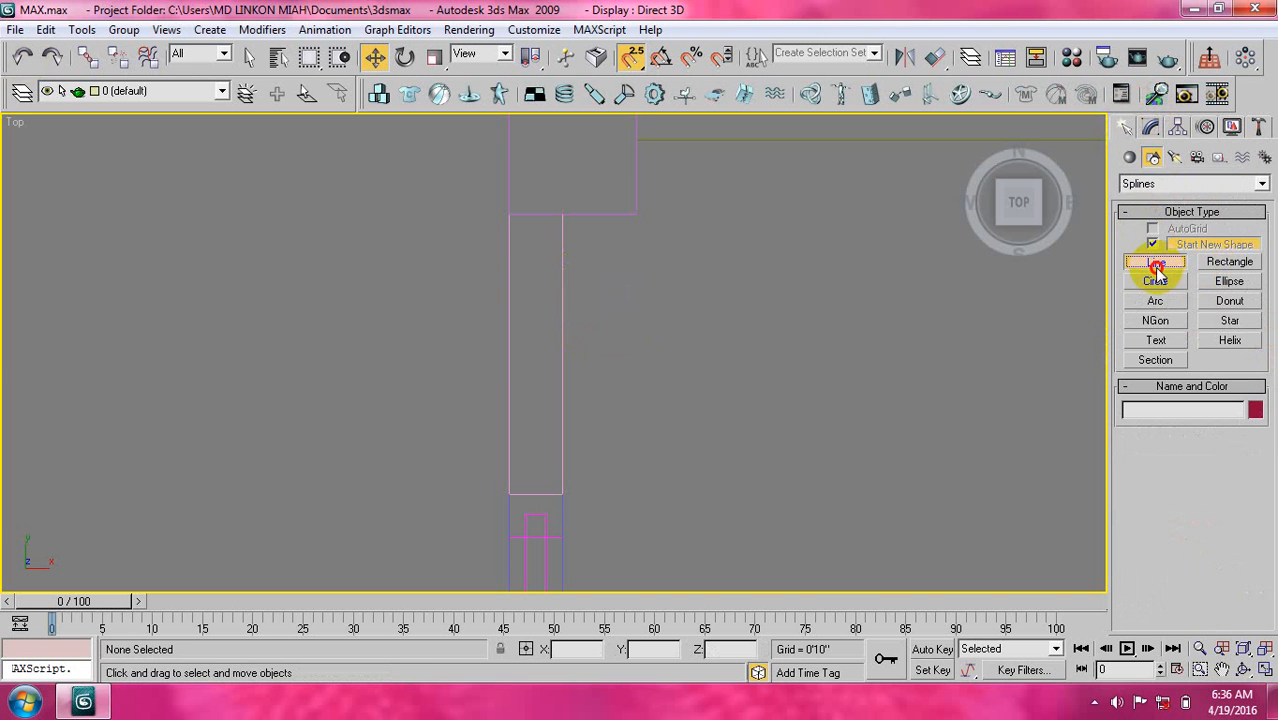
pyautogui.click(1155, 262)
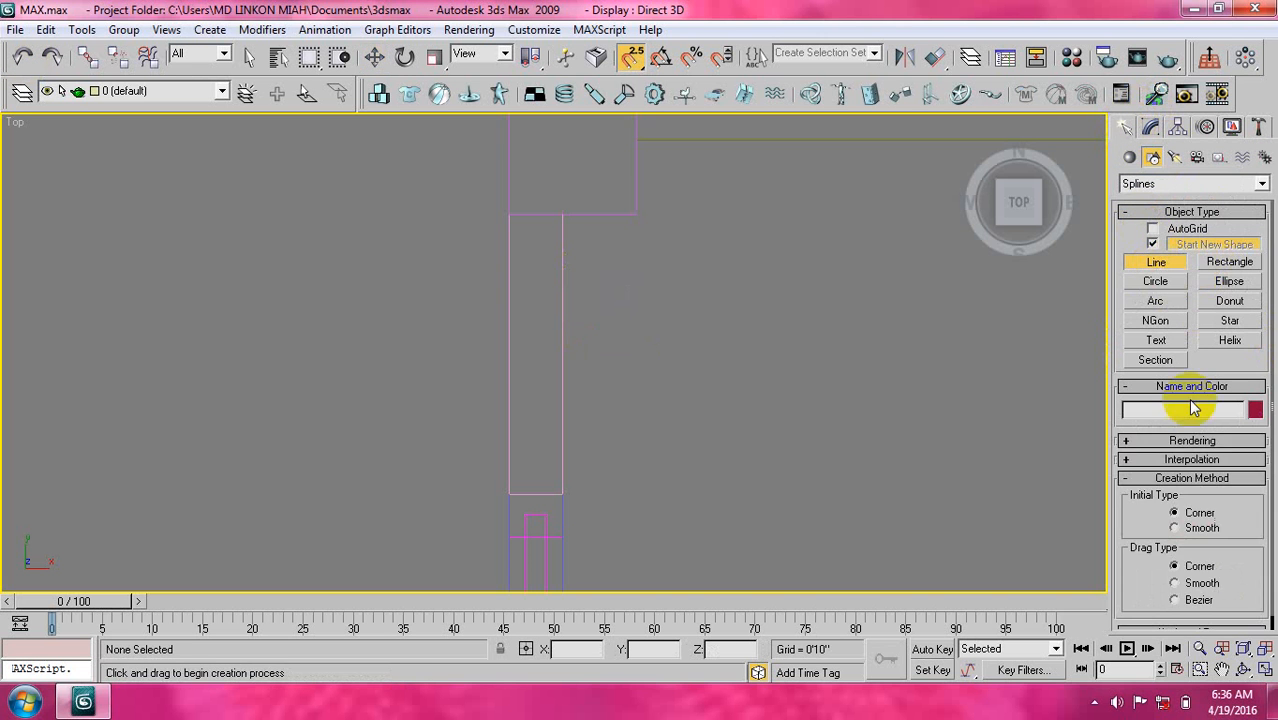
pyautogui.click(562, 215)
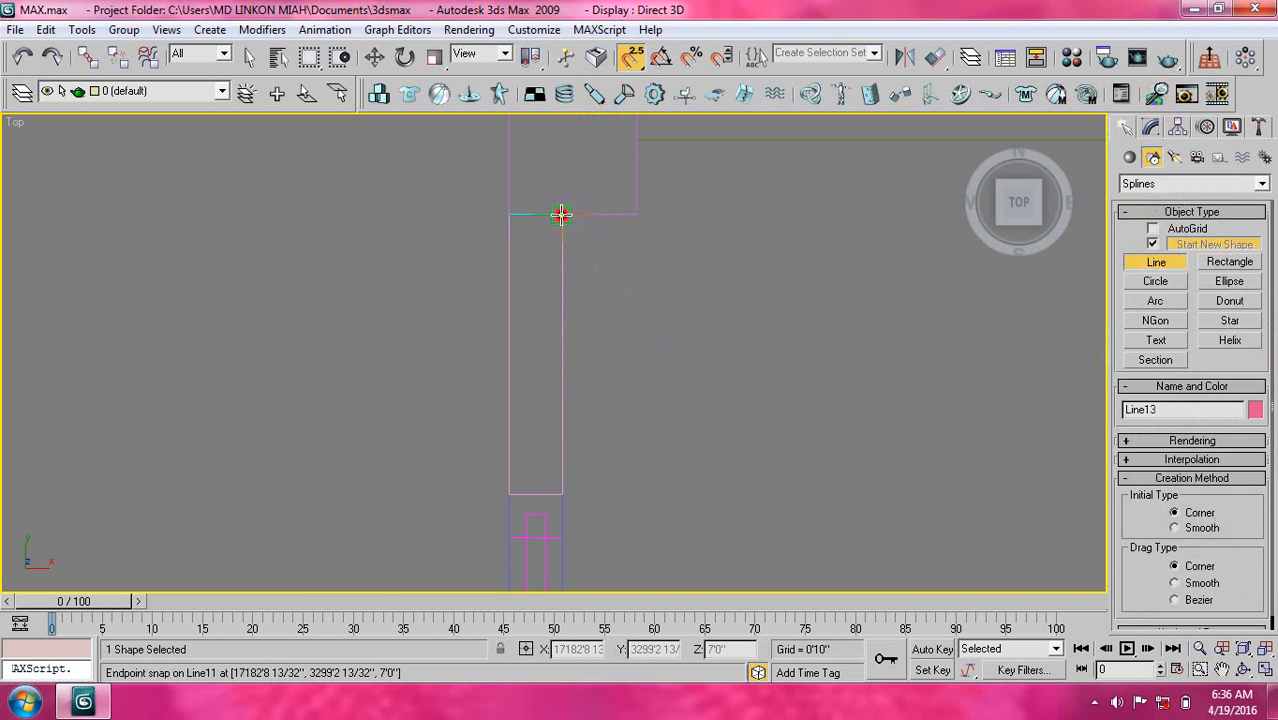
pyautogui.click(562, 493)
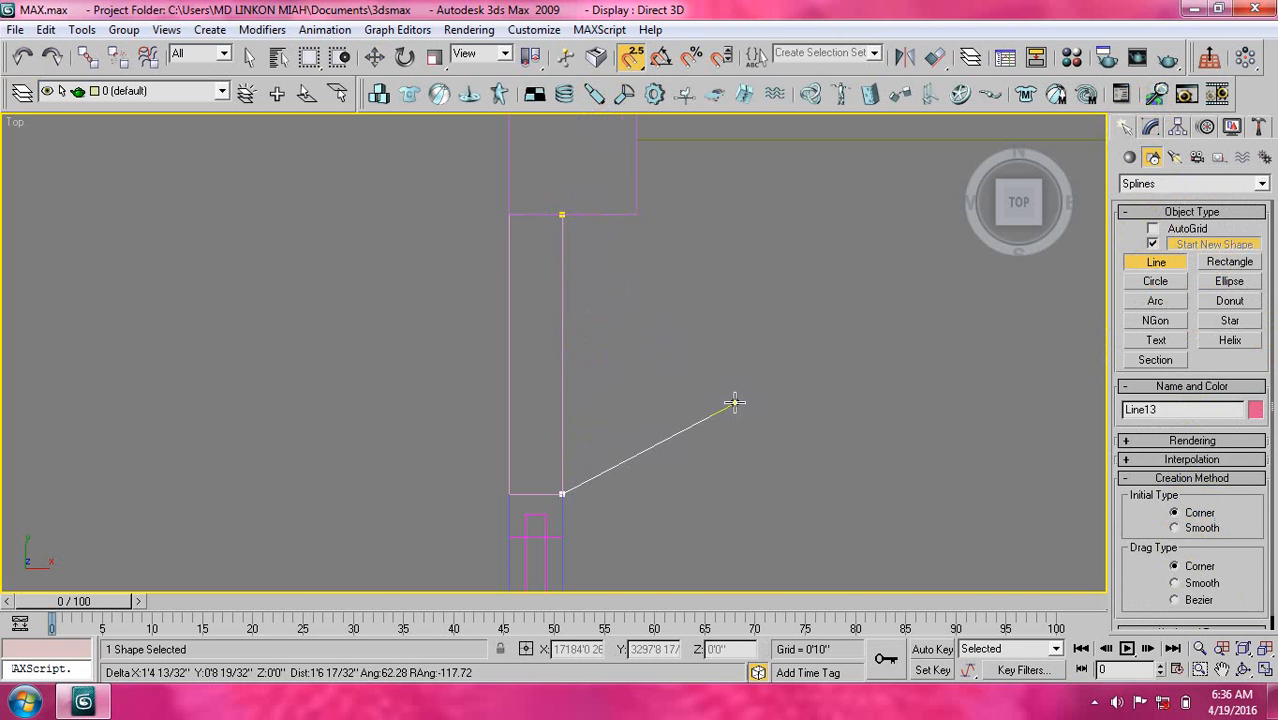
pyautogui.rightClick(750, 346)
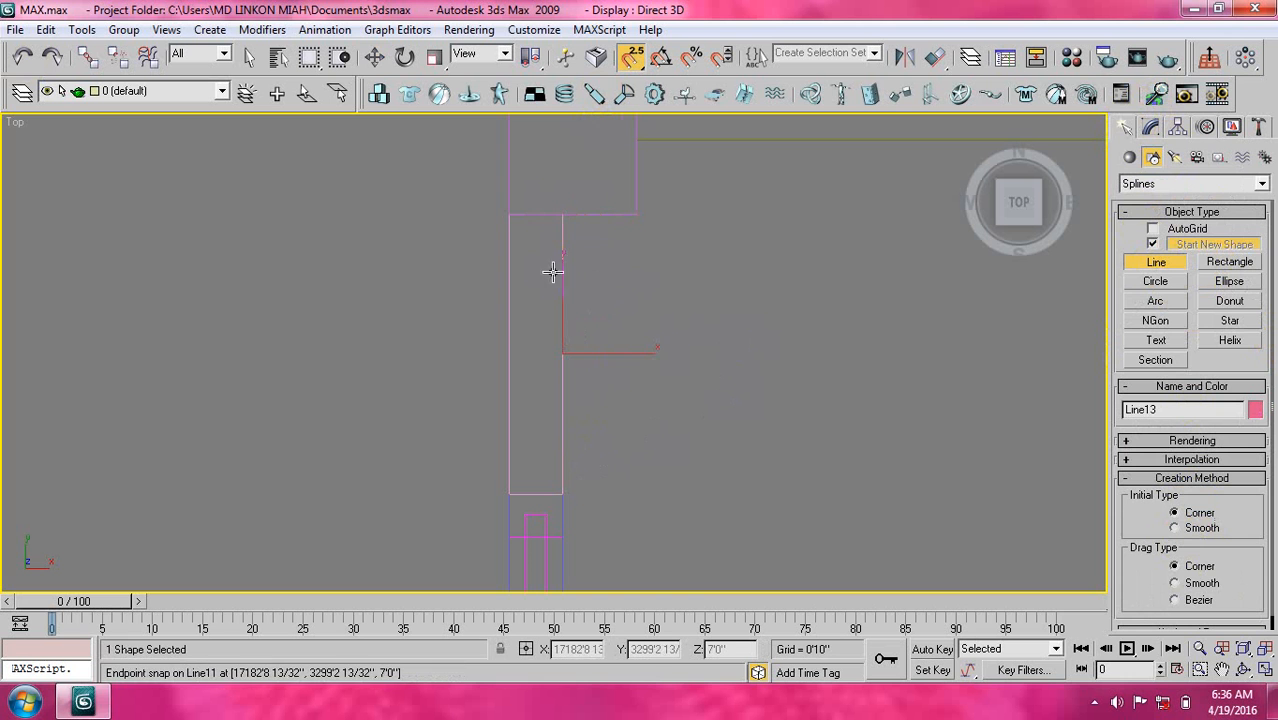
# Apply Edit Spline to the new line, outline its spline by -4, and extrude the resulting strip 0'1".
pyautogui.click(1151, 127)
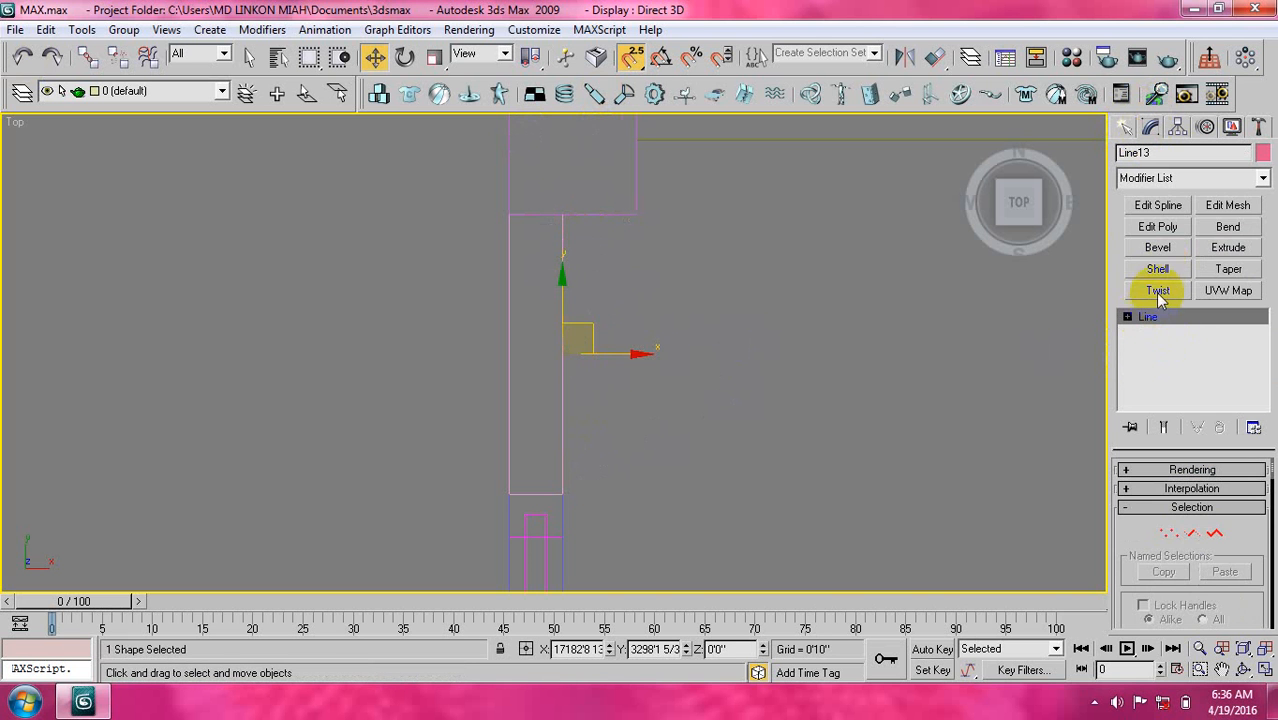
pyautogui.click(1157, 205)
pyautogui.click(1146, 316)
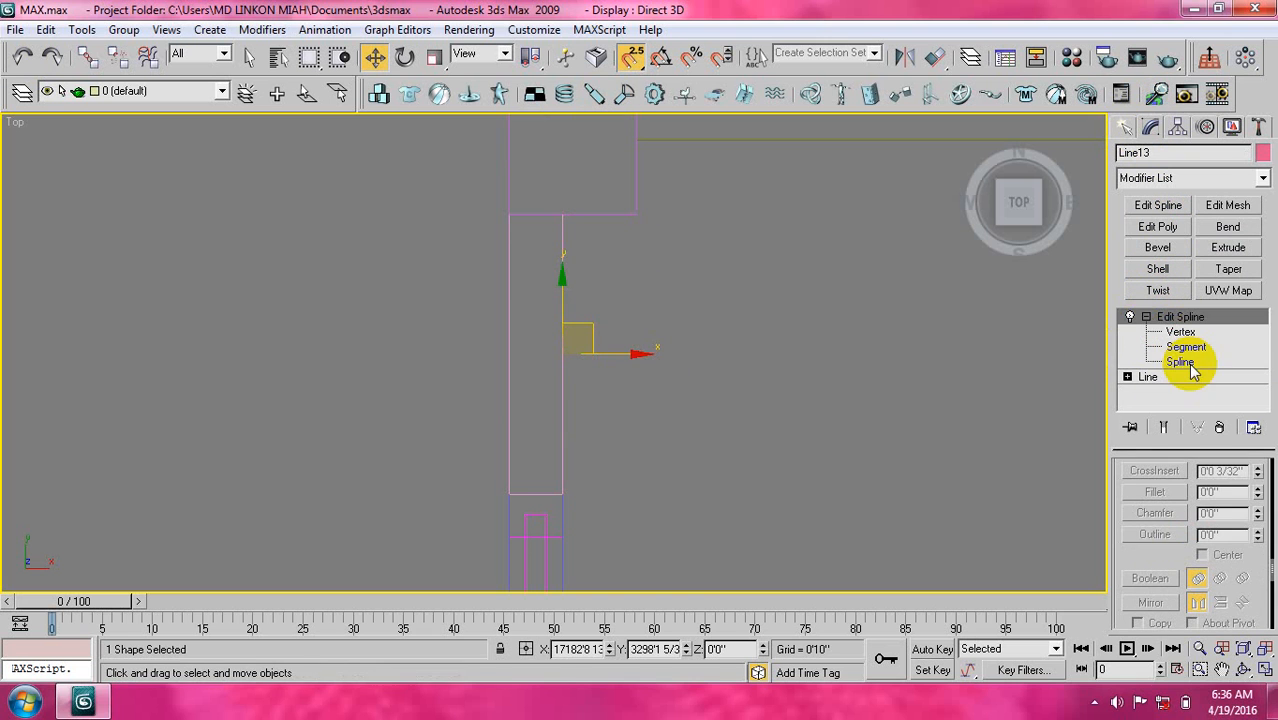
pyautogui.click(1183, 361)
pyautogui.click(1222, 534)
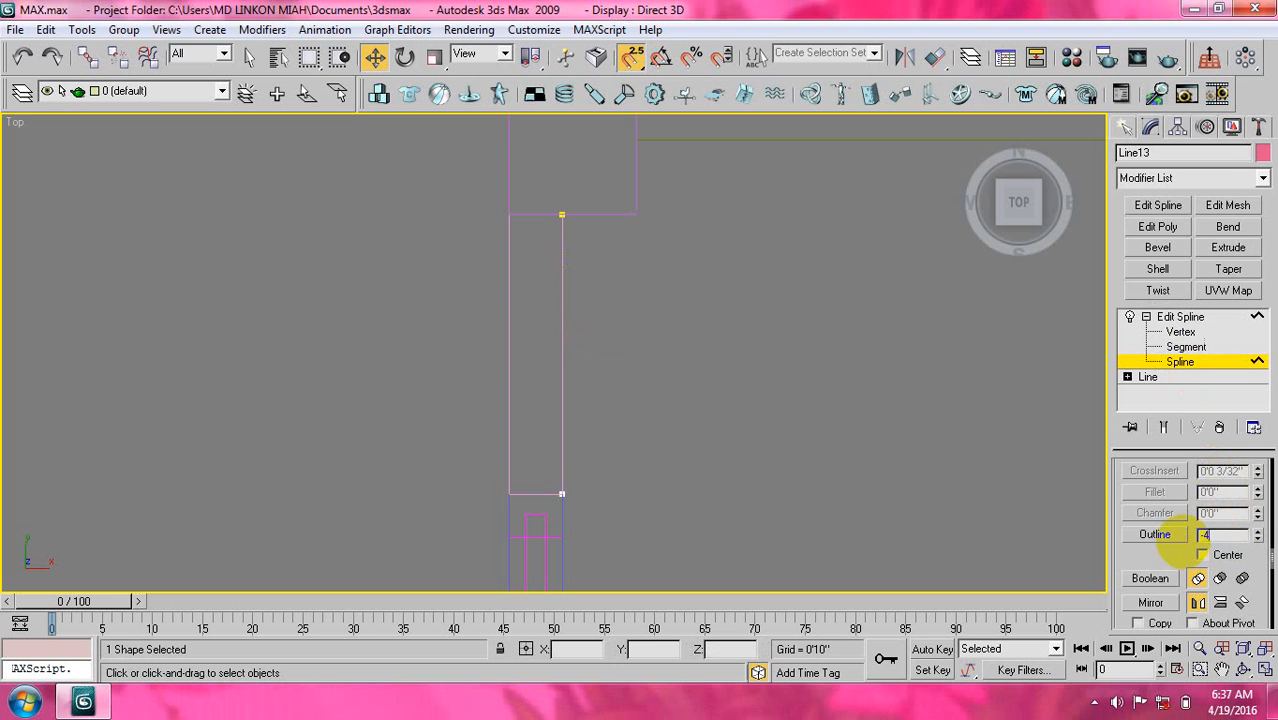
pyautogui.press('Return')
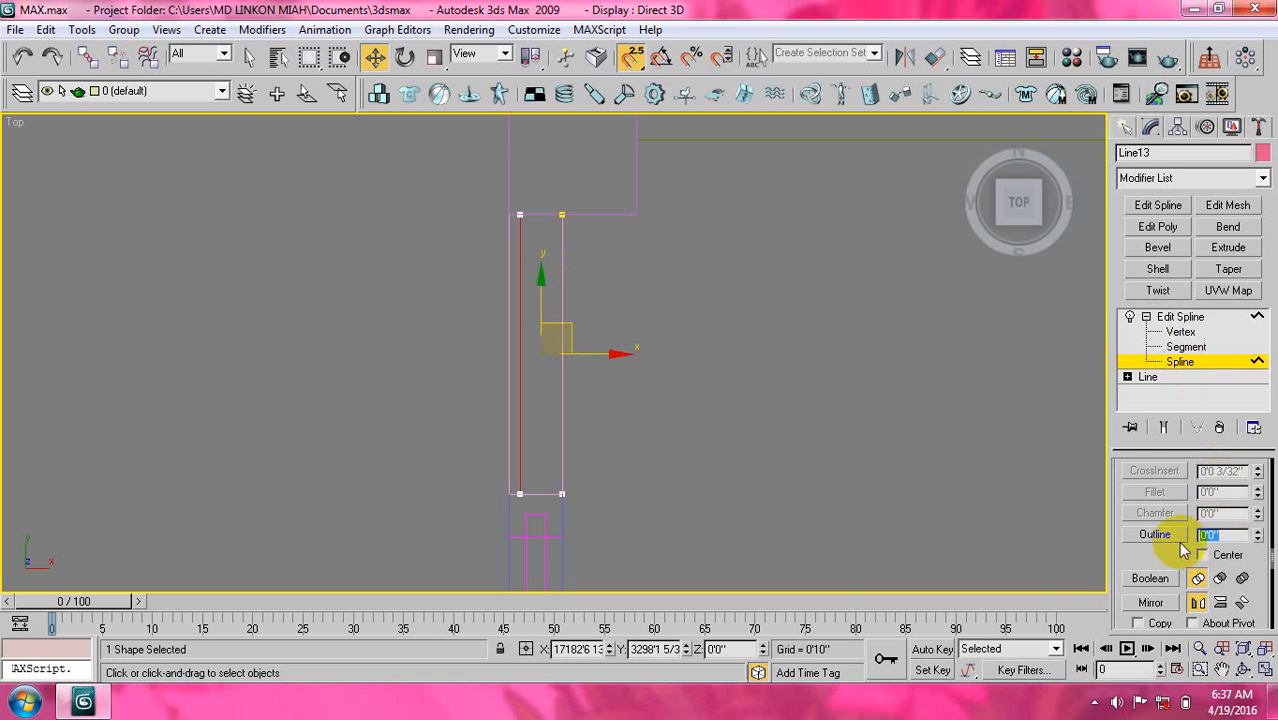
pyautogui.click(1229, 248)
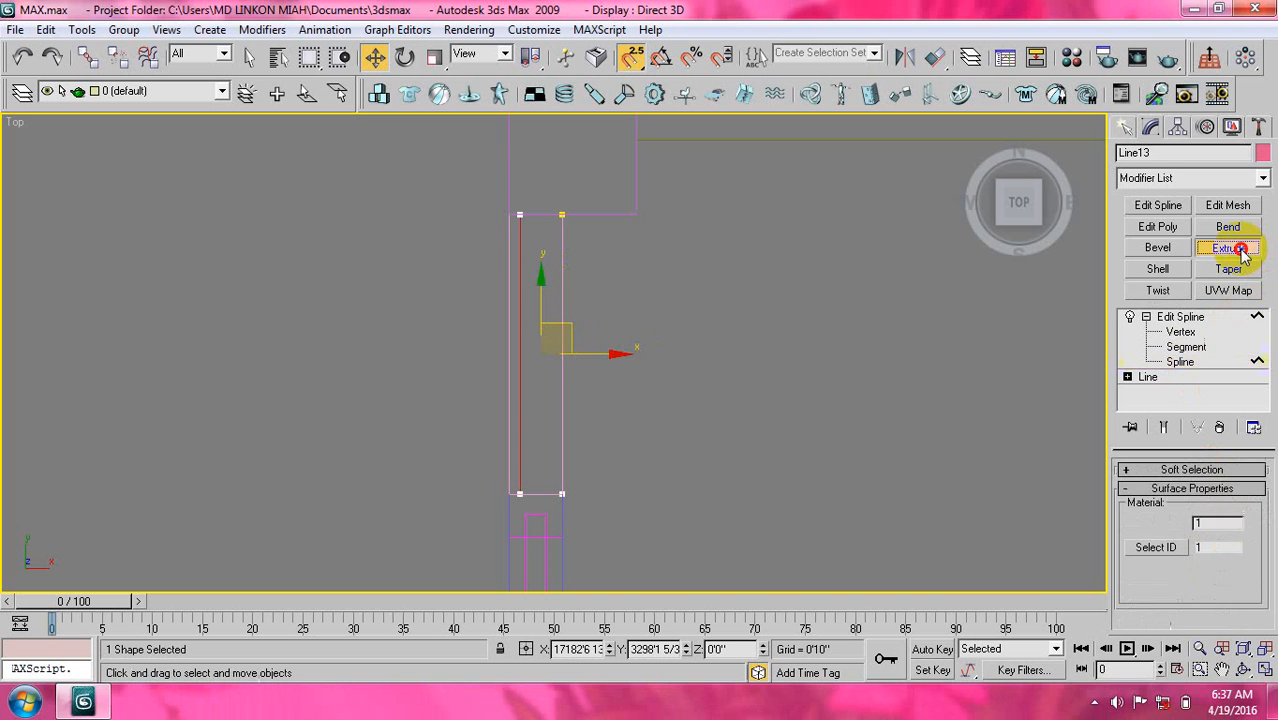
pyautogui.moveTo(1228, 494); pyautogui.dragTo(1175, 494)
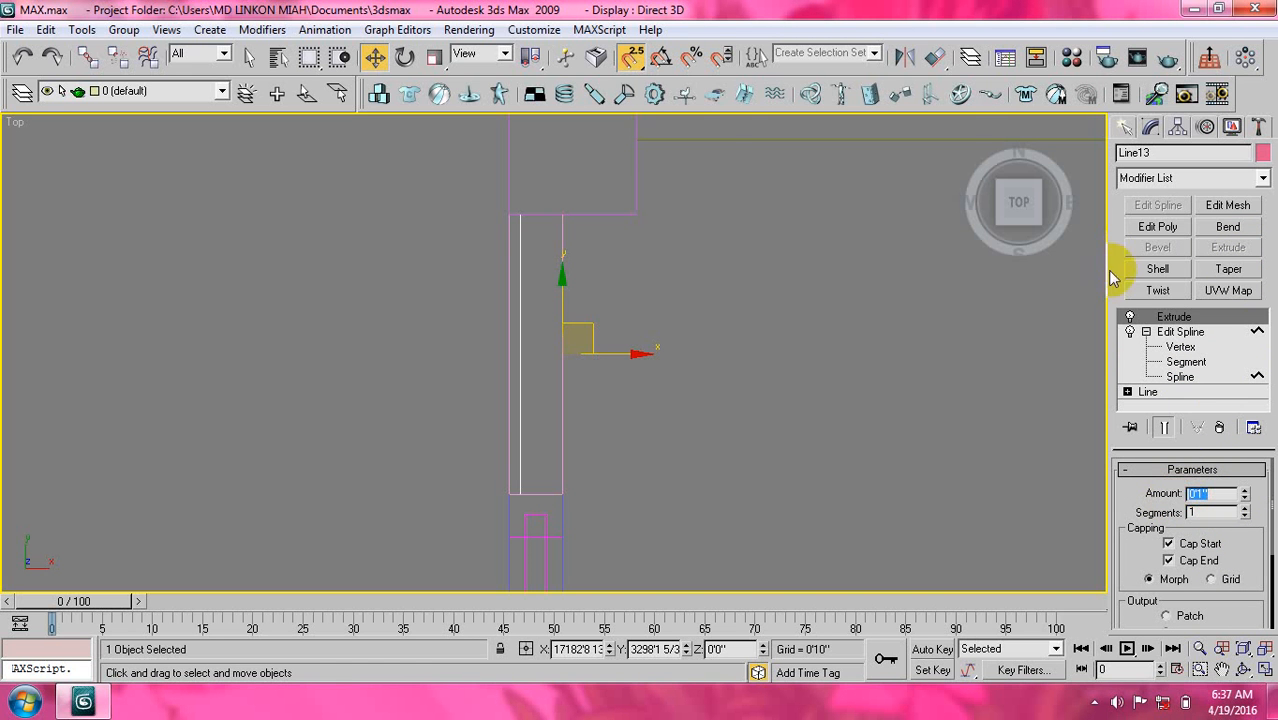
# Raise the thin extruded strip onto the low wall by setting its absolute Z position to 29 inches.
pyautogui.click(970, 130)
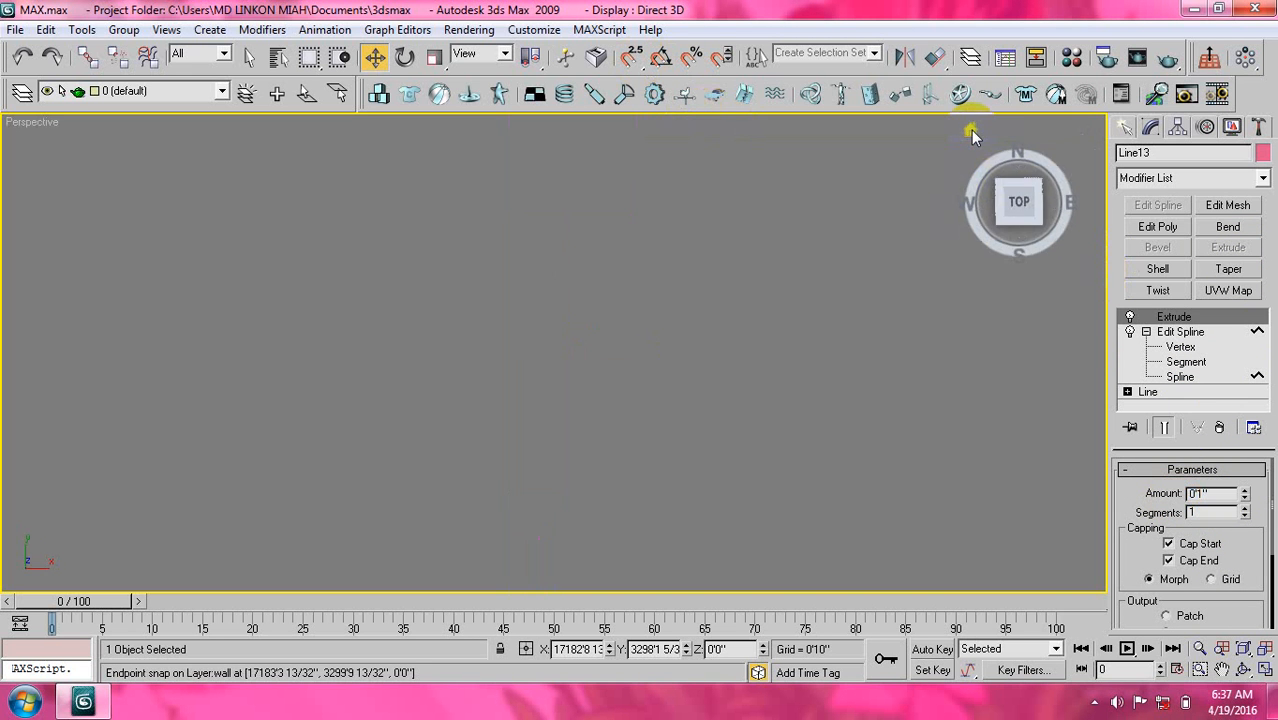
pyautogui.press('F3')
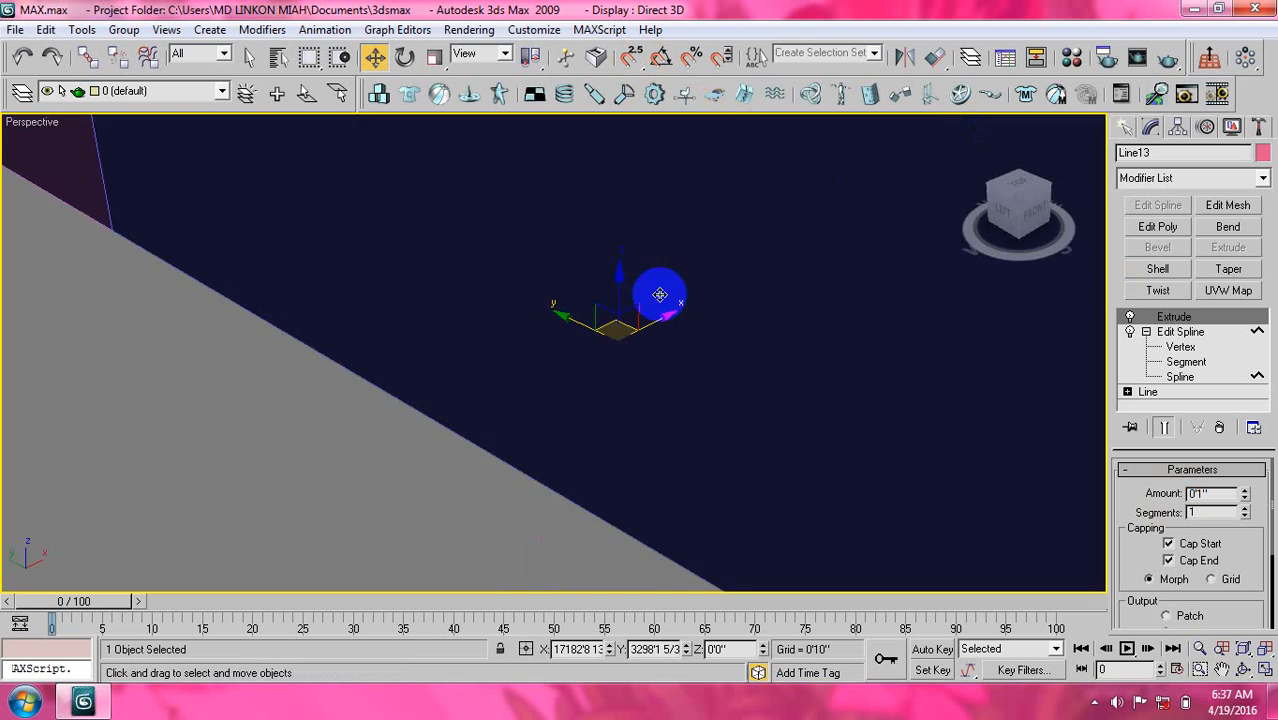
pyautogui.scroll(-6, 579, 362)
pyautogui.scroll(8, 576, 393)
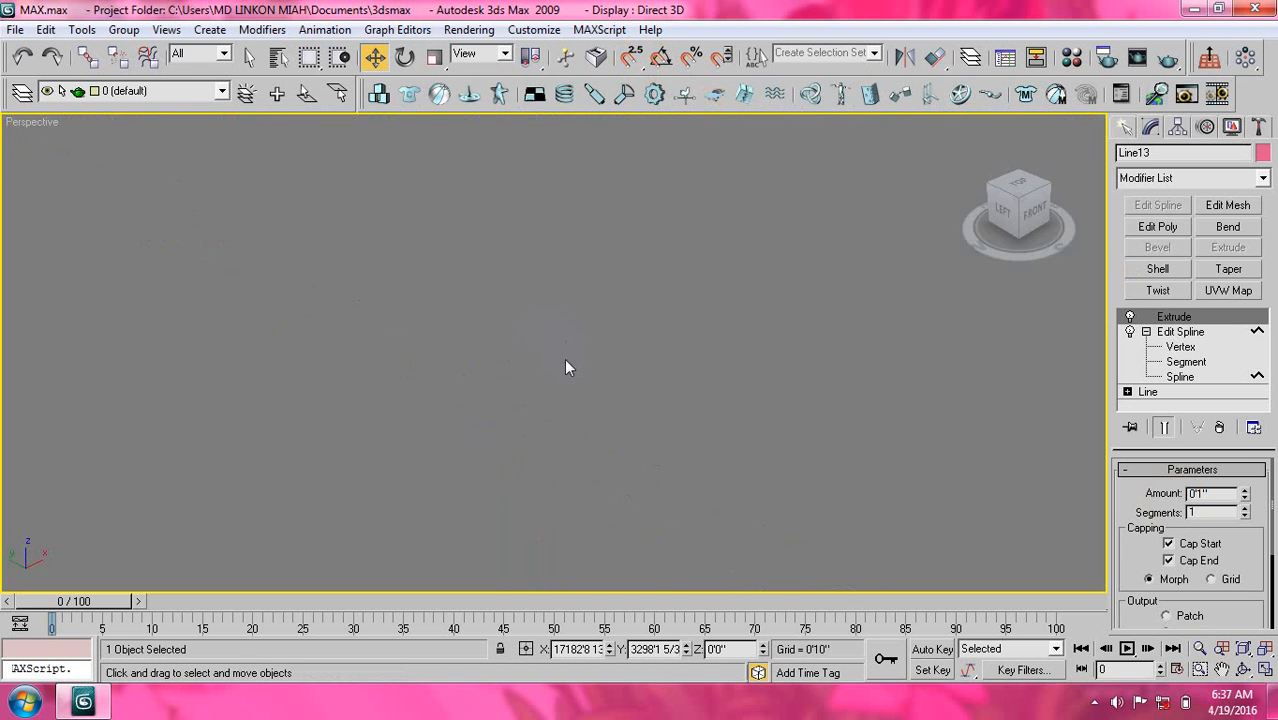
pyautogui.scroll(-2, 563, 372)
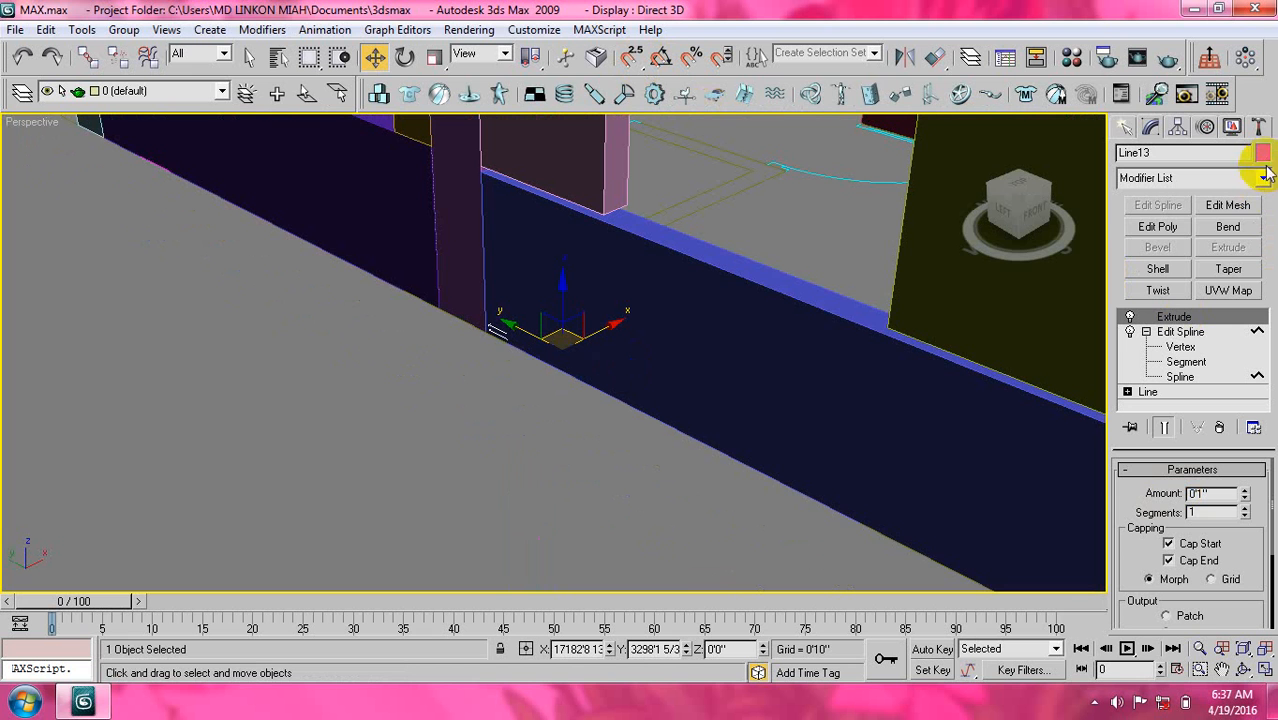
pyautogui.moveTo(753, 265); pyautogui.dragTo(752, 331, button='middle')
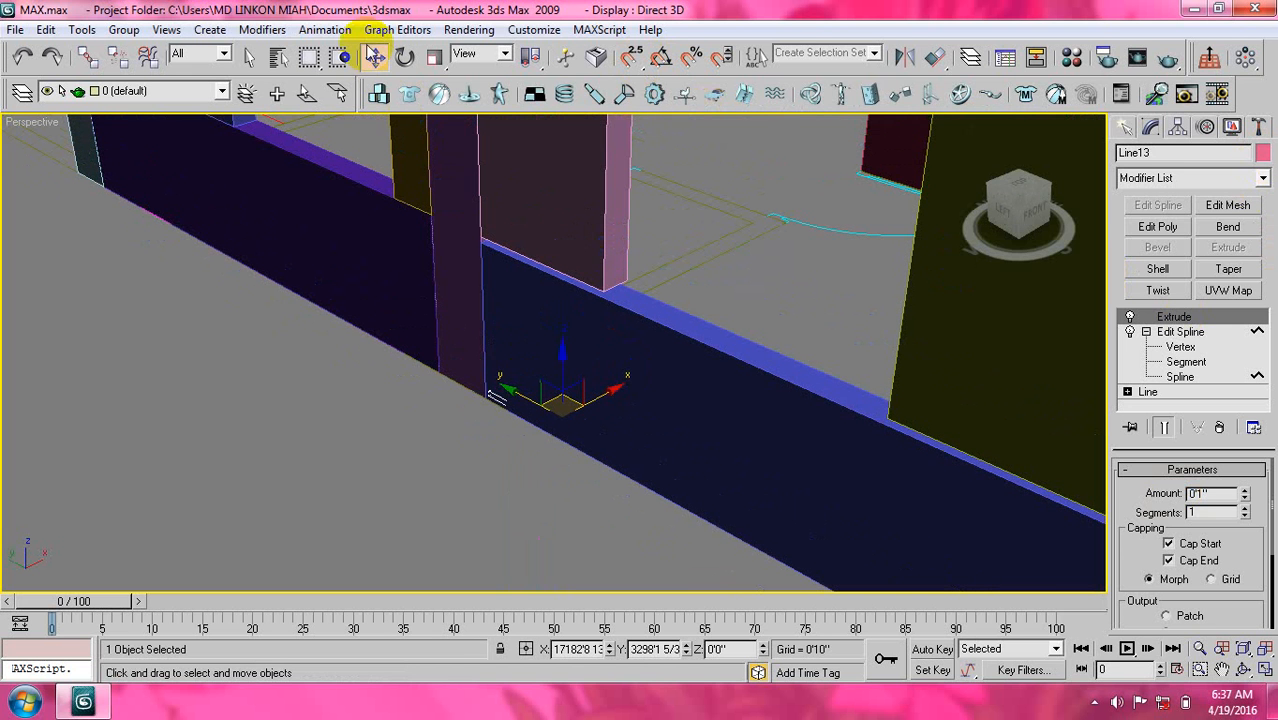
pyautogui.rightClick(374, 57)
pyautogui.doubleClick(922, 122)
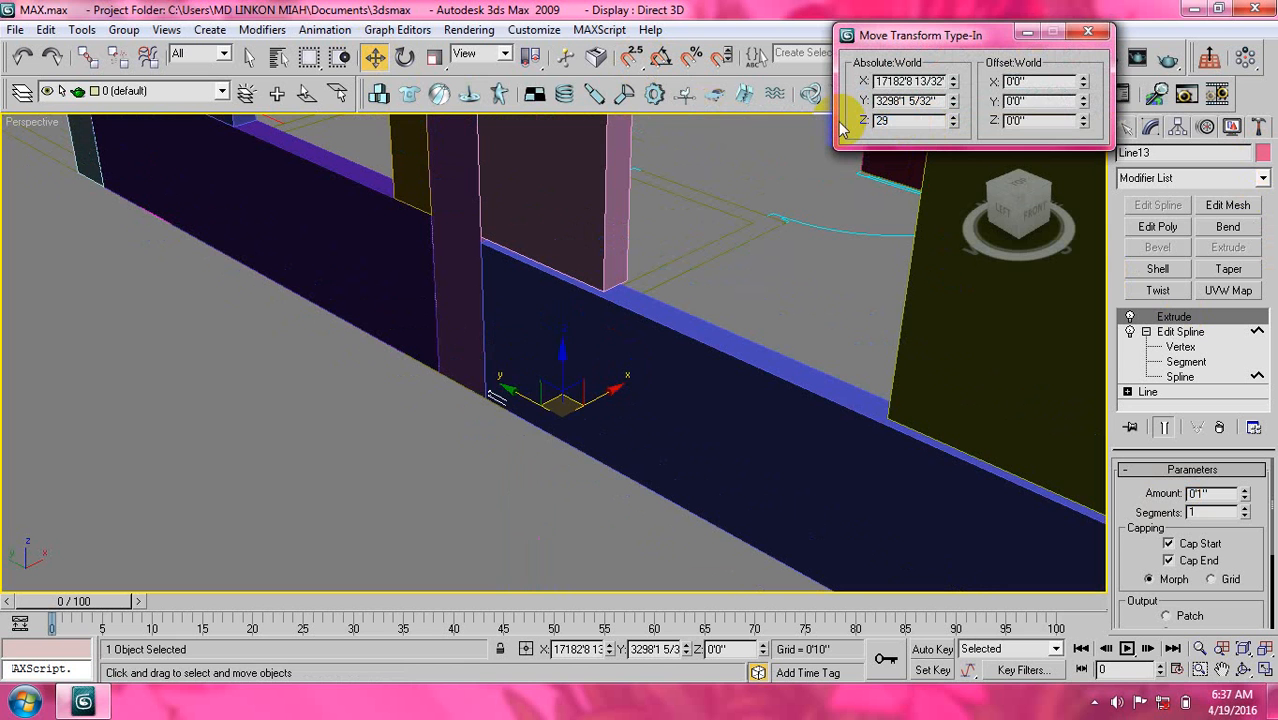
pyautogui.press('Return')
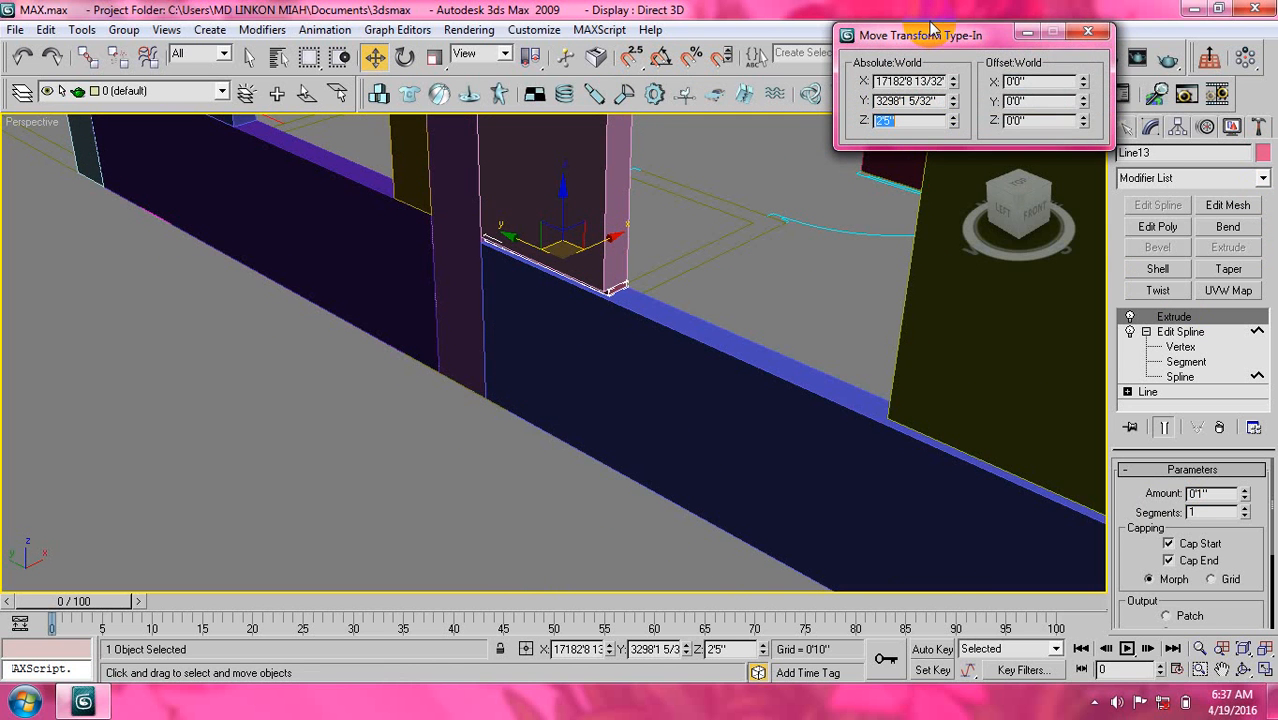
pyautogui.click(1088, 32)
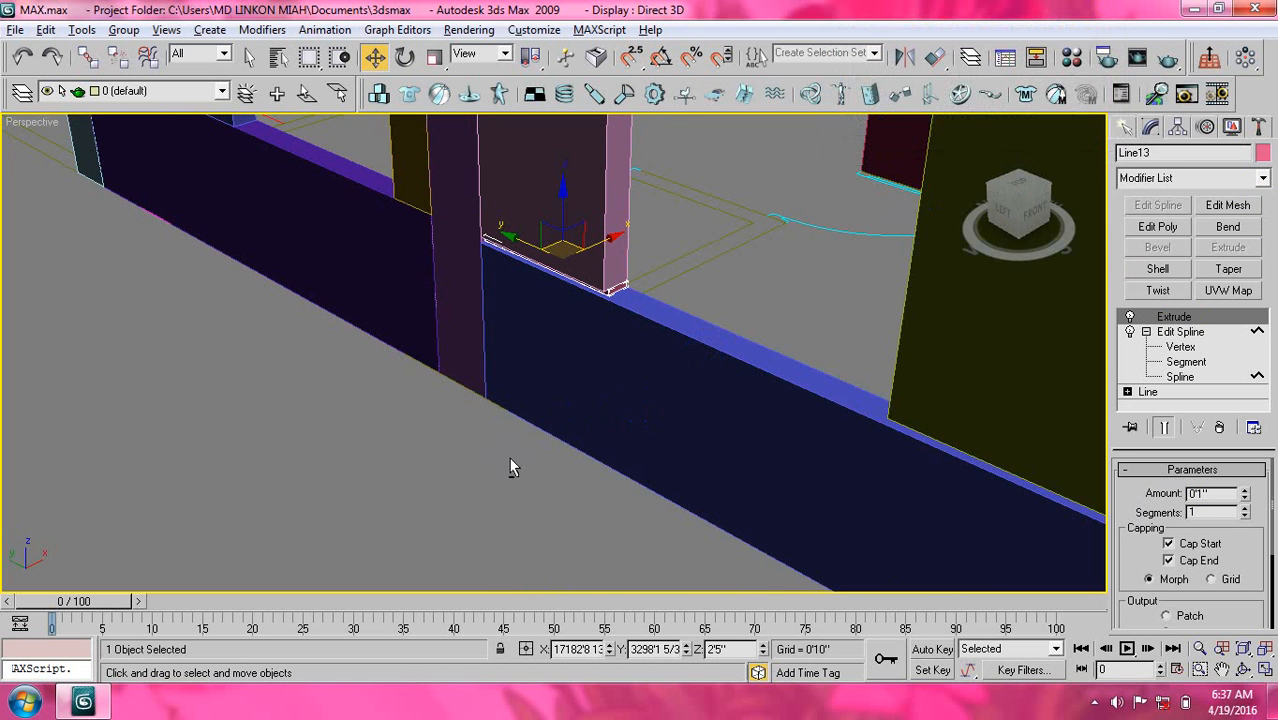
# Examine the raised strip and the whole building's facade from a low side angle in the perspective view.
pyautogui.moveTo(508, 456); pyautogui.dragTo(769, 391, button='middle')
pyautogui.moveTo(577, 433)
pyautogui.keyDown('alt'); pyautogui.mouseDown(button='middle')
pyautogui.moveTo(491, 440)
pyautogui.moveTo(503, 466)
pyautogui.mouseUp(button='middle'); pyautogui.keyUp('alt')
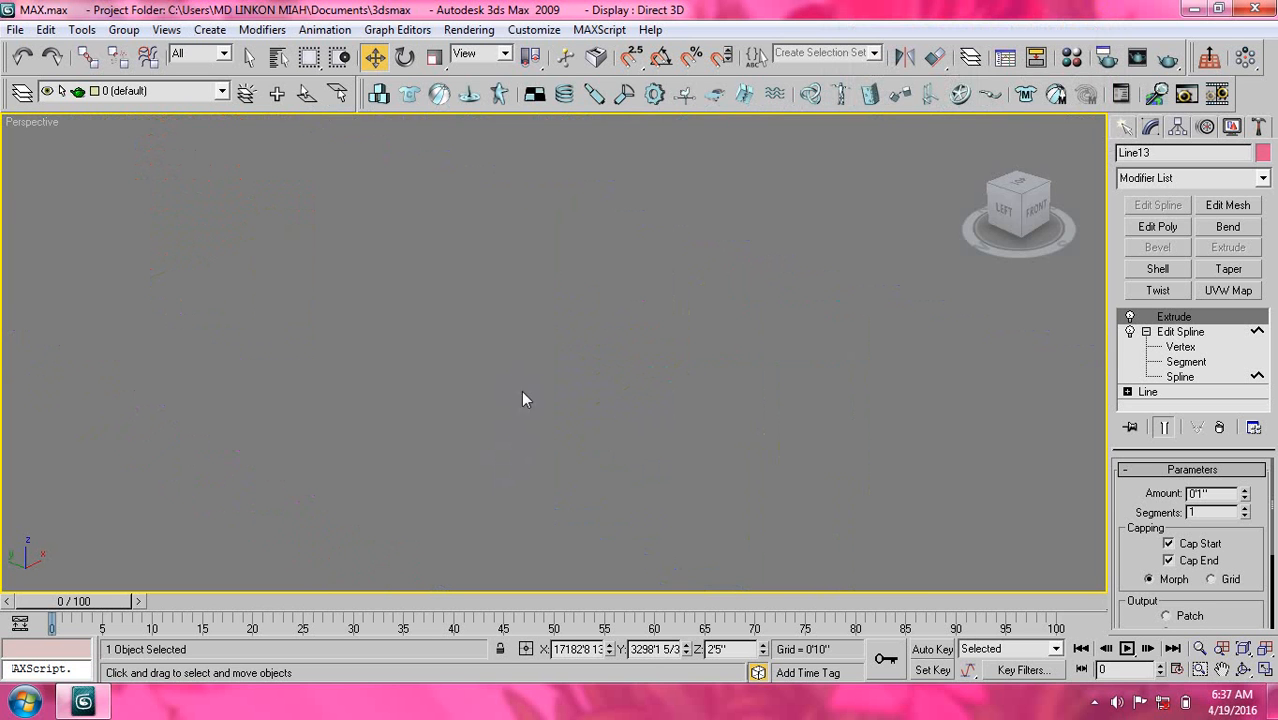
pyautogui.keyDown('alt'); pyautogui.moveTo(522, 400); pyautogui.dragTo(451, 434, button='middle'); pyautogui.keyUp('alt')
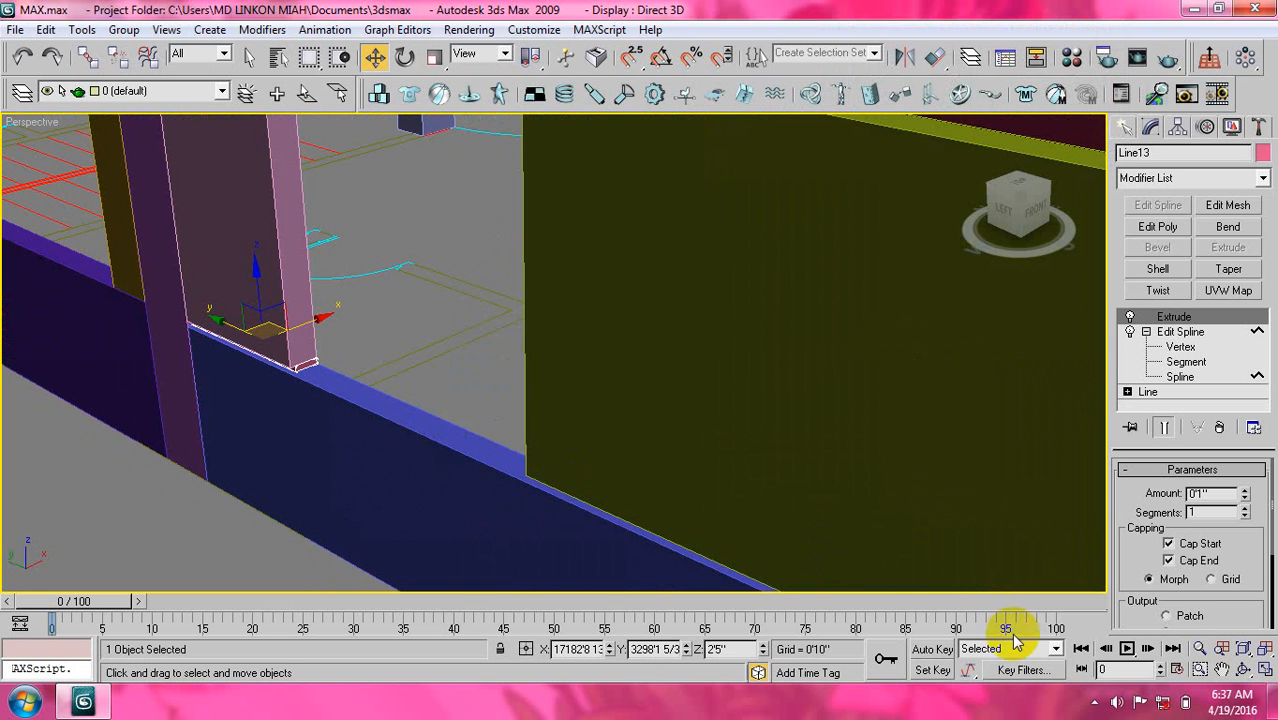
pyautogui.click(1240, 672)
pyautogui.moveTo(673, 557)
pyautogui.mouseDown()
pyautogui.moveTo(465, 511)
pyautogui.moveTo(511, 485)
pyautogui.moveTo(491, 499)
pyautogui.moveTo(568, 534)
pyautogui.moveTo(568, 451)
pyautogui.moveTo(585, 431)
pyautogui.moveTo(653, 434)
pyautogui.moveTo(703, 416)
pyautogui.moveTo(650, 394)
pyautogui.moveTo(628, 366)
pyautogui.moveTo(616, 389)
pyautogui.moveTo(601, 343)
pyautogui.moveTo(582, 443)
pyautogui.moveTo(593, 383)
pyautogui.mouseUp()
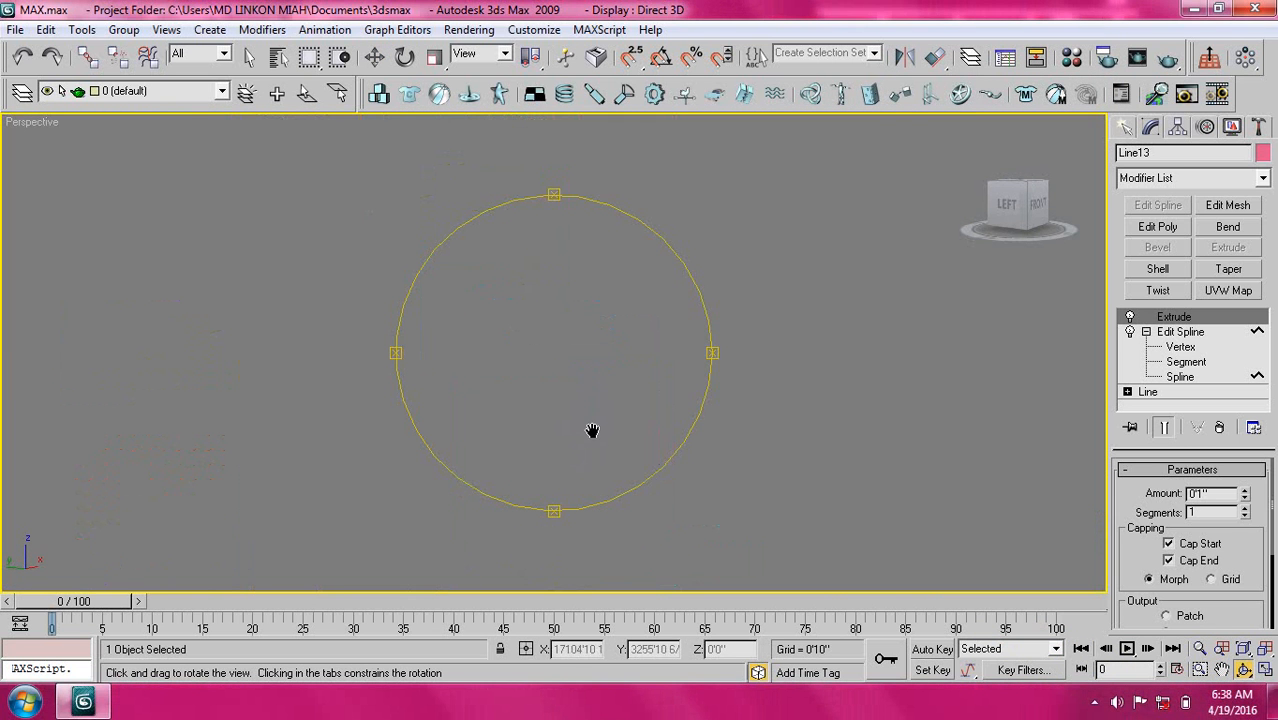
pyautogui.moveTo(592, 430); pyautogui.dragTo(590, 444)
pyautogui.press('w')
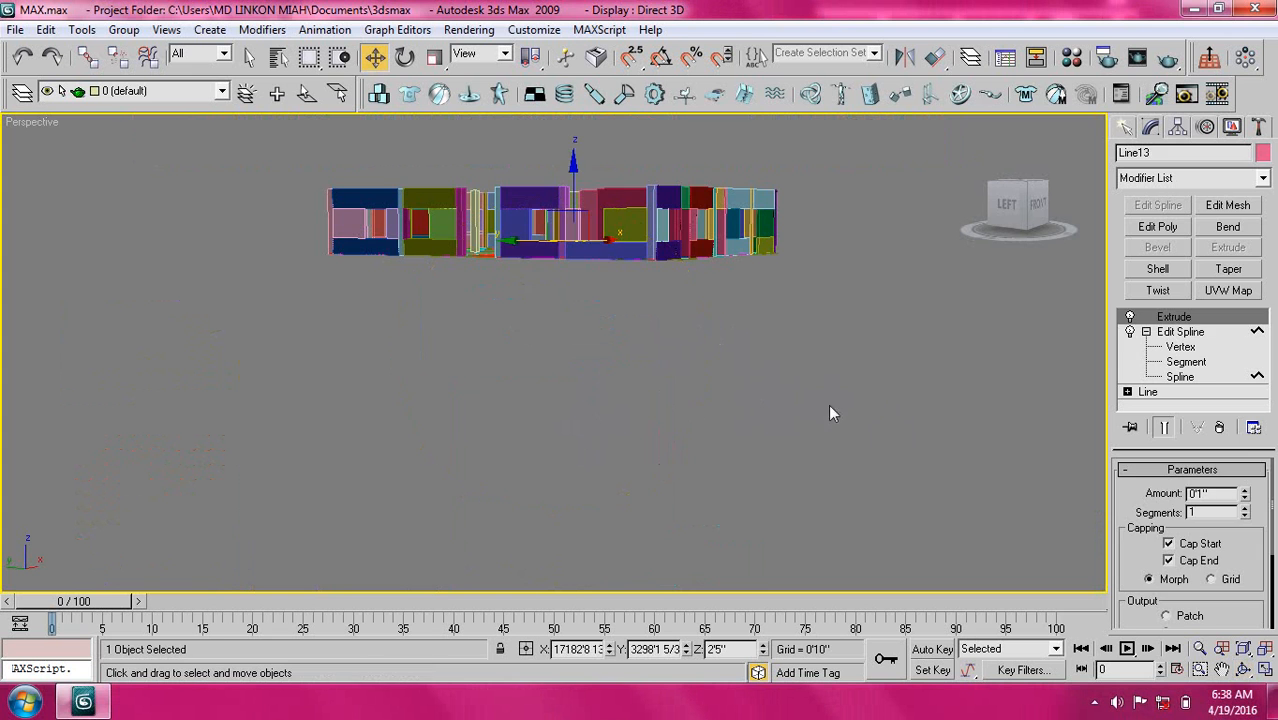
# Select a wall box beside the strip and examine the joint between the low wall and the sections above it in the Left view.
pyautogui.click(893, 440)
pyautogui.click(651, 230)
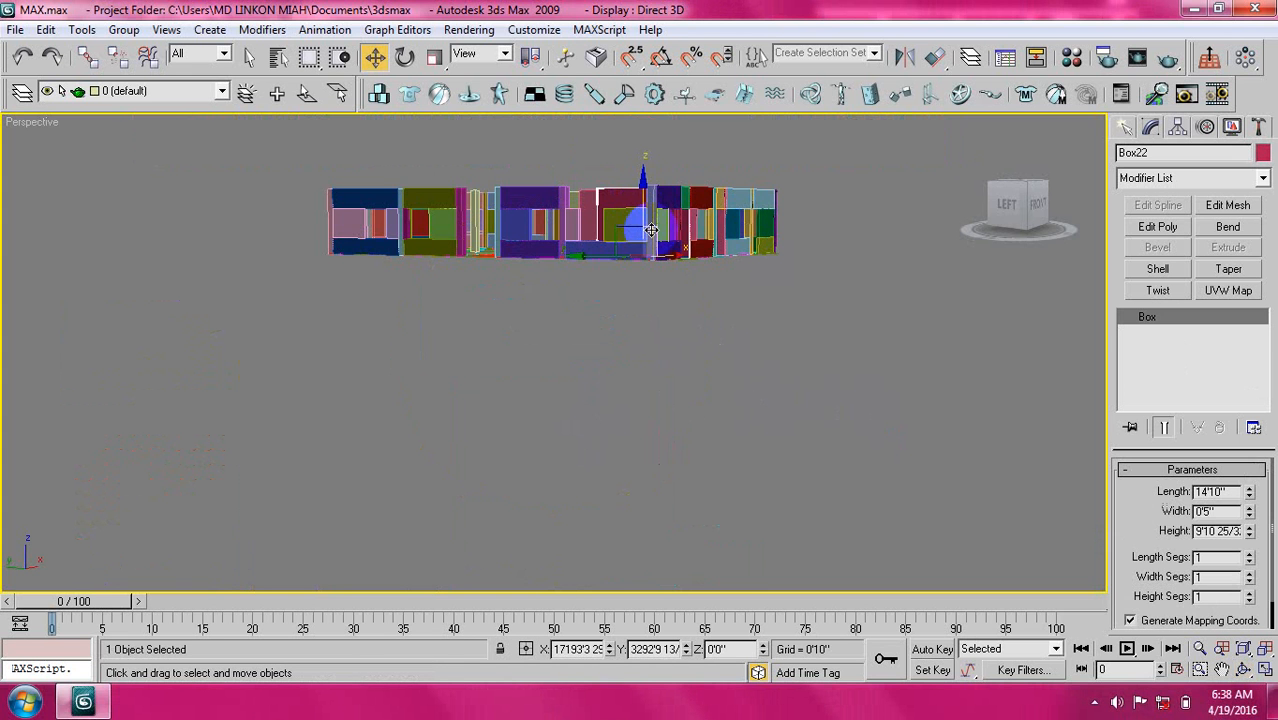
pyautogui.press('l')
pyautogui.press('z')
pyautogui.moveTo(560, 319); pyautogui.dragTo(762, 283, button='middle')
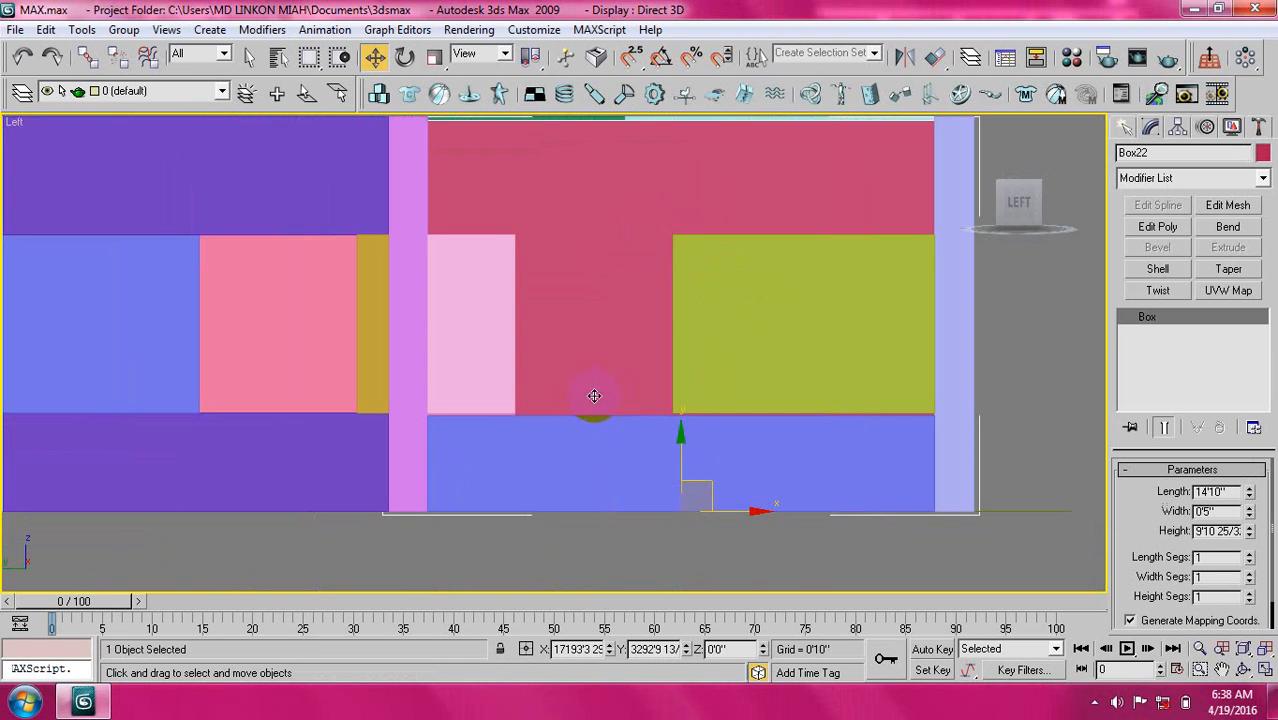
pyautogui.scroll(2, 590, 398)
pyautogui.scroll(-4, 590, 400)
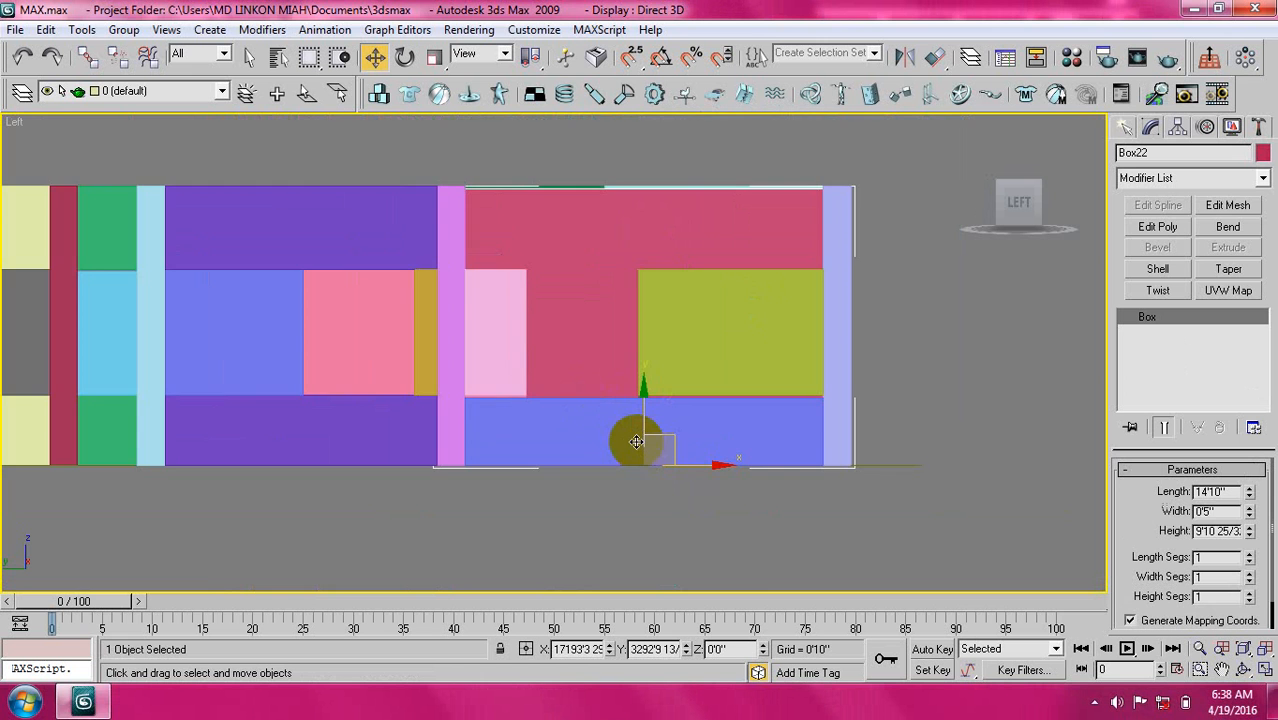
pyautogui.scroll(-4, 636, 441)
pyautogui.scroll(8, 528, 391)
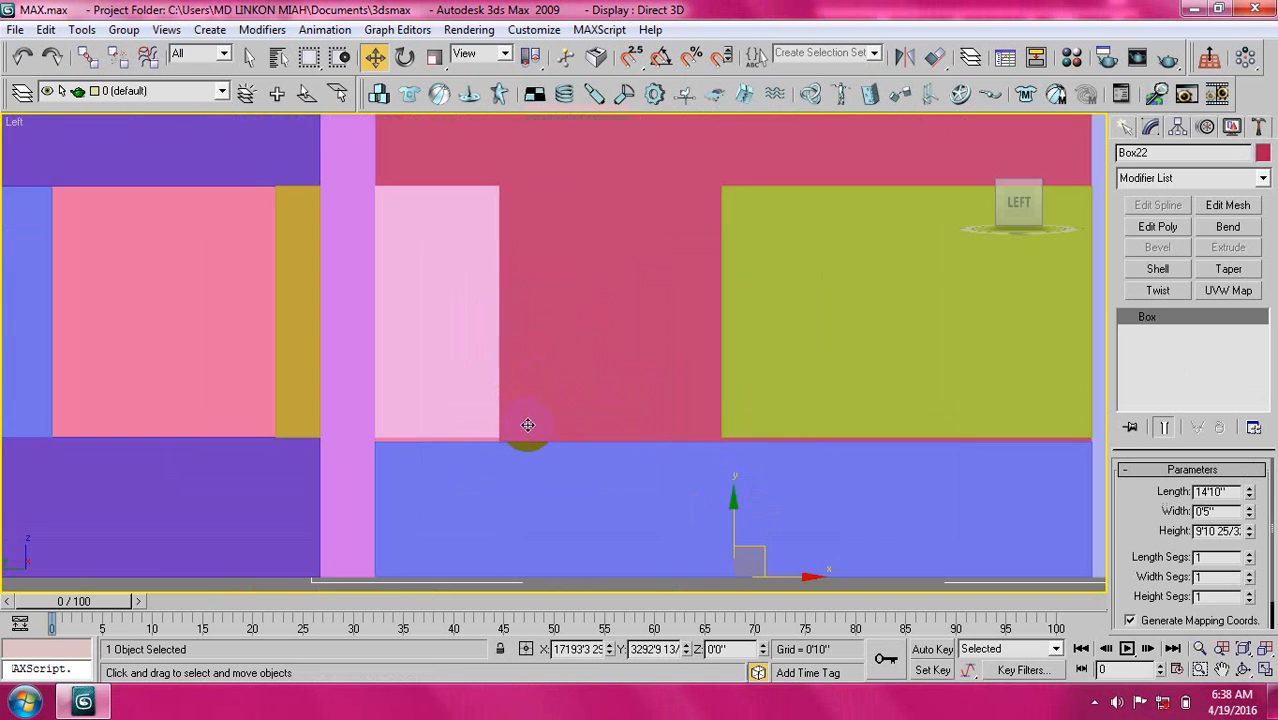
pyautogui.moveTo(528, 425); pyautogui.dragTo(571, 385, button='middle')
pyautogui.scroll(5, 559, 402)
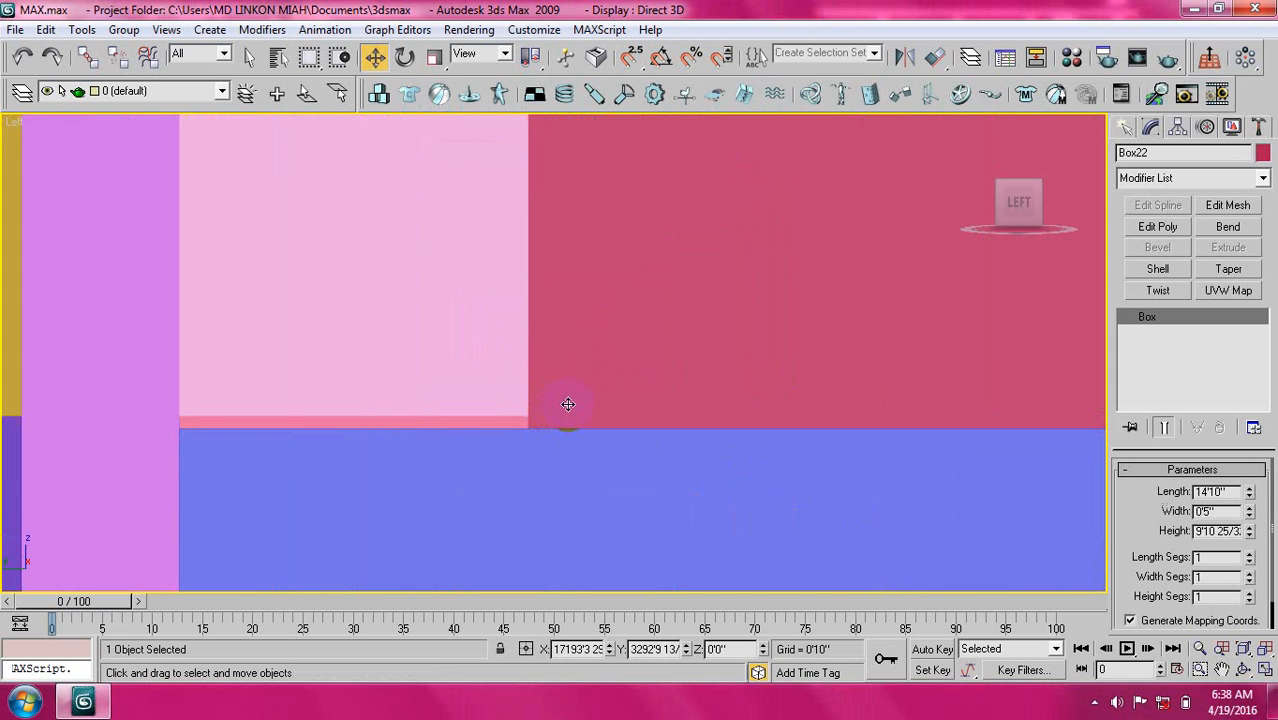
pyautogui.moveTo(411, 426); pyautogui.dragTo(536, 407, button='middle')
pyautogui.scroll(-3, 598, 412)
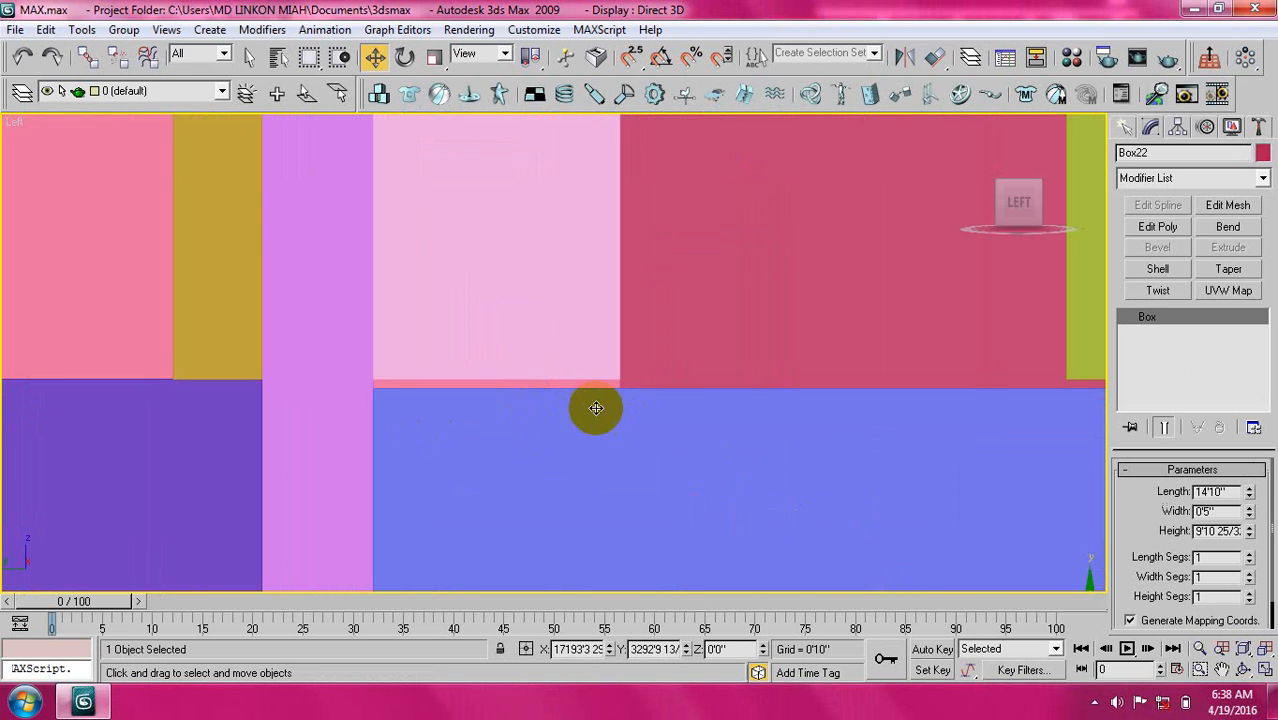
pyautogui.scroll(-5, 595, 408)
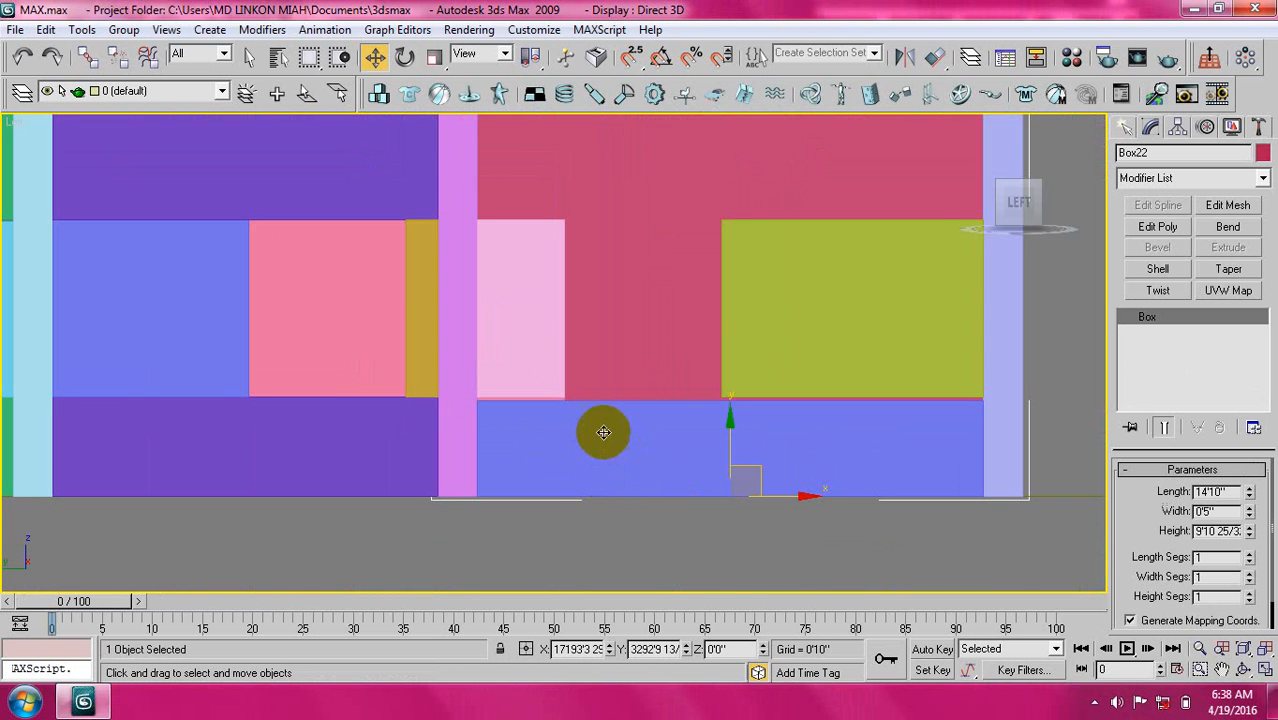
pyautogui.moveTo(604, 432)
pyautogui.mouseDown(button='middle')
pyautogui.moveTo(602, 512)
pyautogui.moveTo(605, 434)
pyautogui.mouseUp(button='middle')
# Select the thin strip under the light pink wall section and change its object color to dark red.
pyautogui.click(636, 158)
pyautogui.scroll(3, 556, 354)
pyautogui.moveTo(547, 475); pyautogui.dragTo(546, 406, button='middle')
pyautogui.scroll(1, 548, 408)
pyautogui.scroll(1, 554, 418)
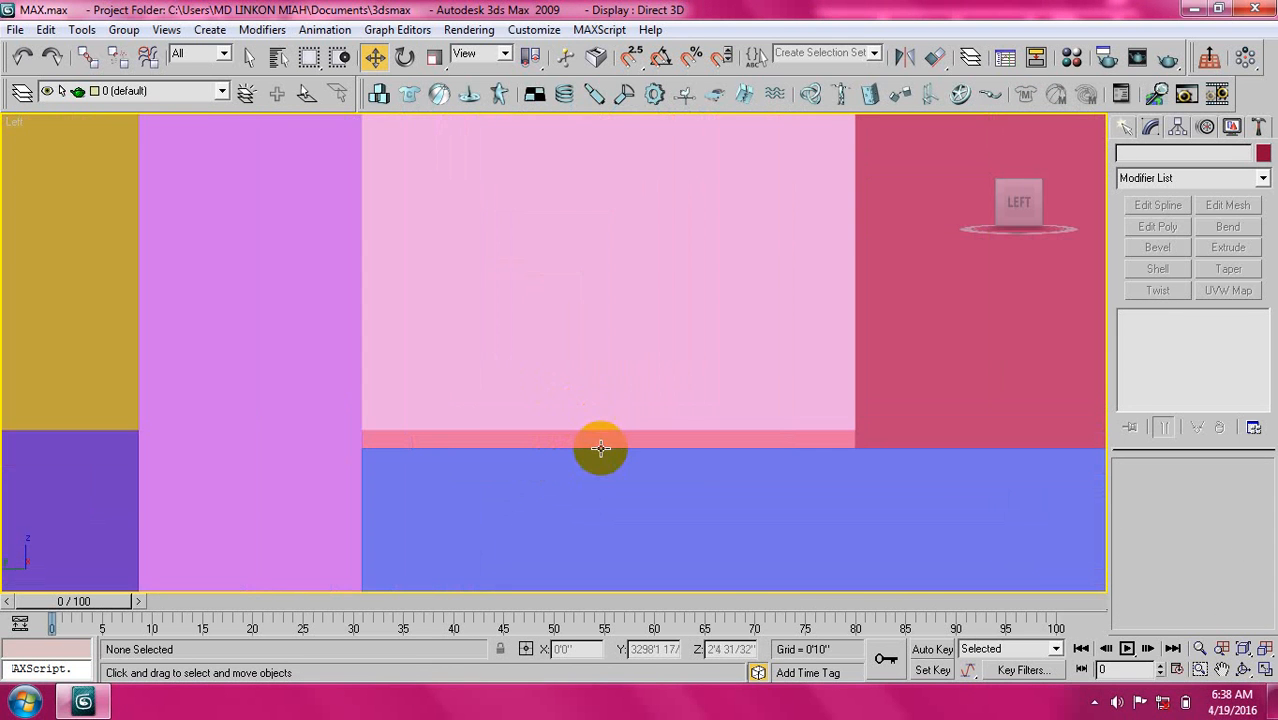
pyautogui.click(600, 446)
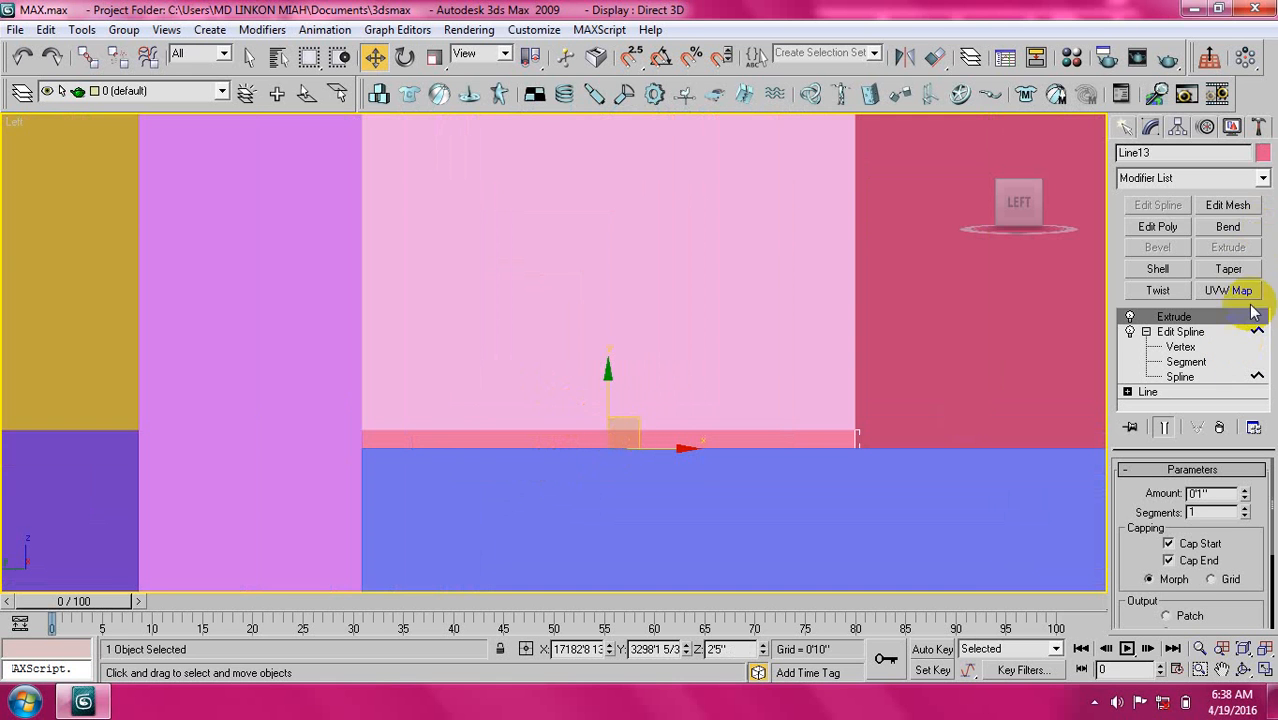
pyautogui.click(1262, 152)
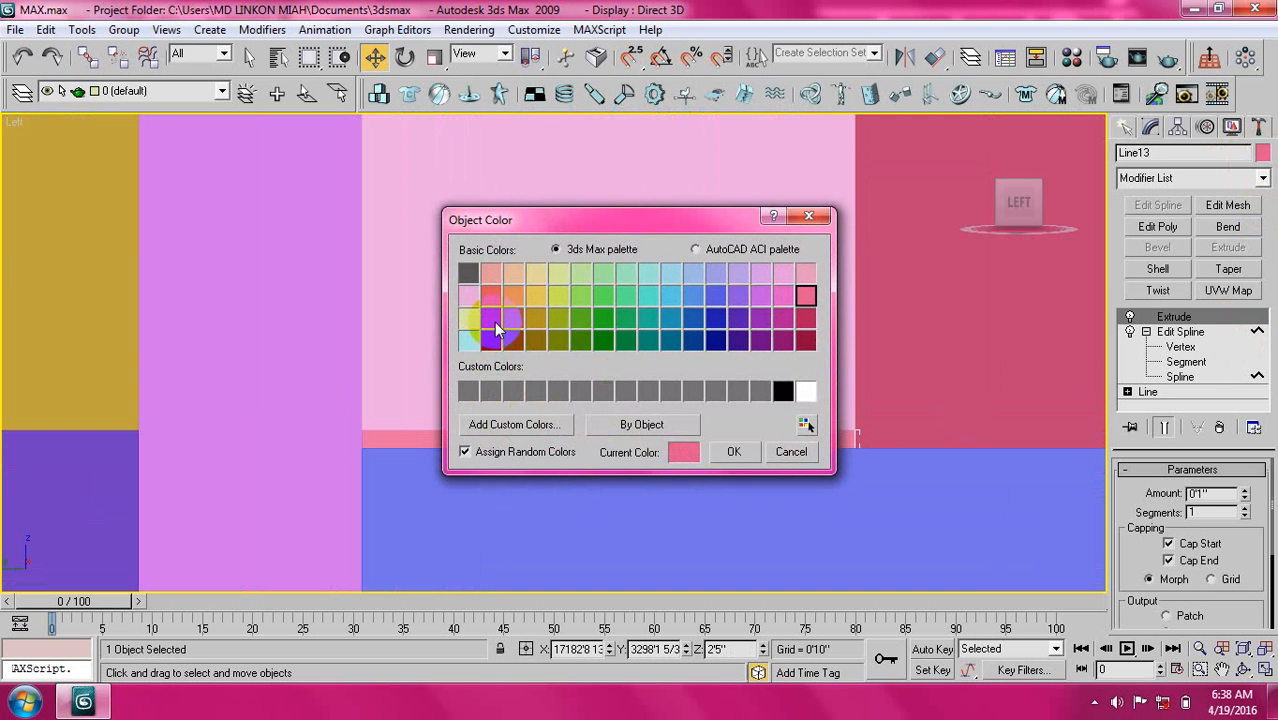
pyautogui.click(491, 341)
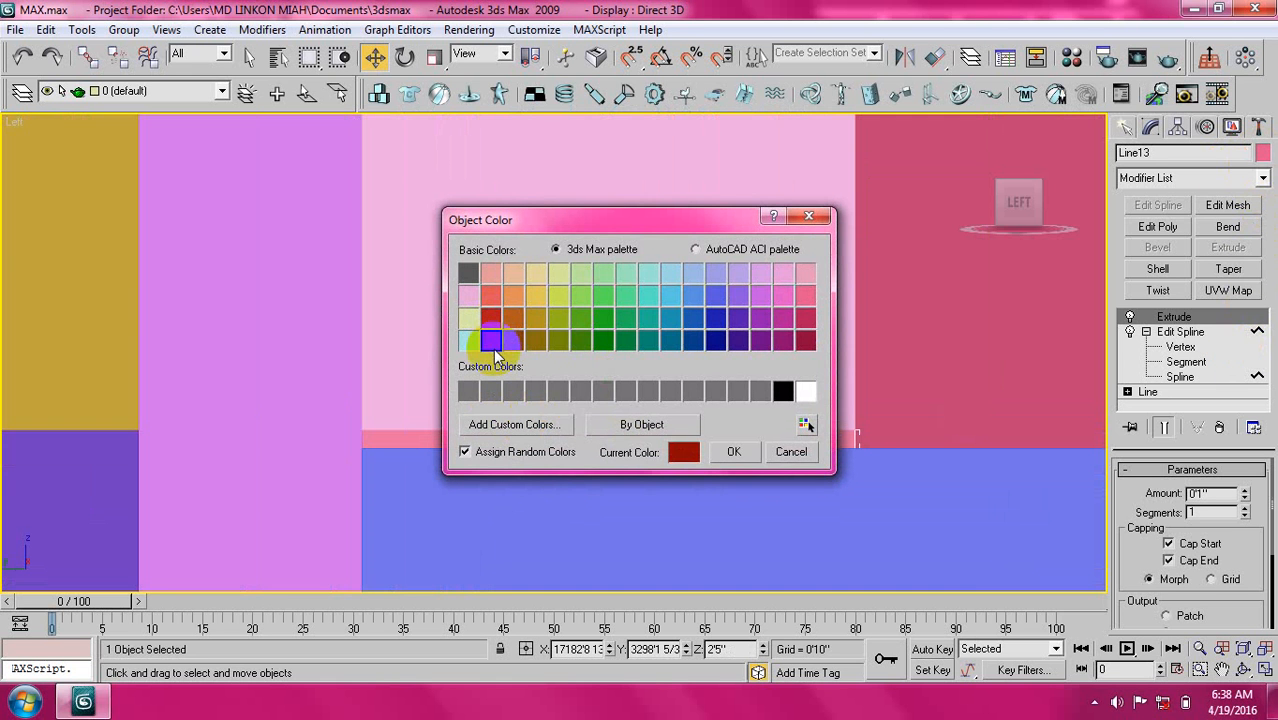
pyautogui.click(742, 453)
# Examine how the dark red strip sits between the low wall and the upper section in the Left and perspective views.
pyautogui.moveTo(676, 408); pyautogui.dragTo(628, 388, button='middle')
pyautogui.scroll(-5, 606, 463)
pyautogui.moveTo(606, 463); pyautogui.dragTo(491, 430, button='middle')
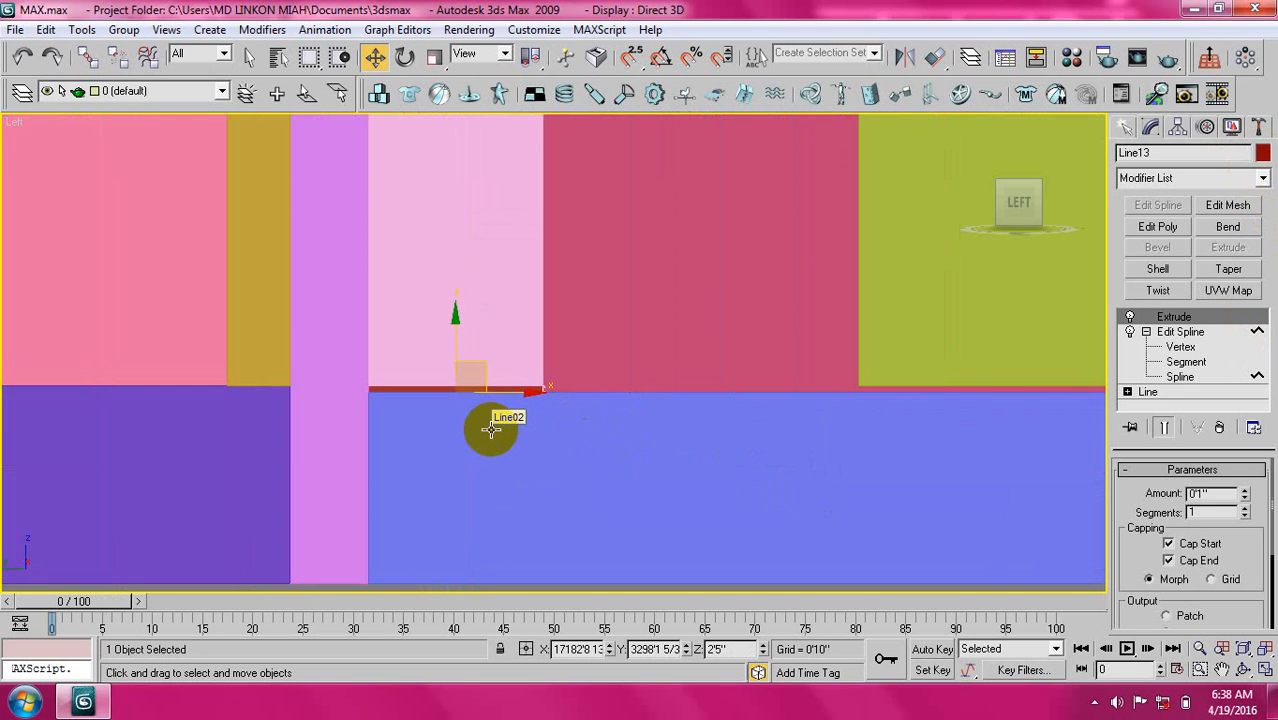
pyautogui.press('alt')
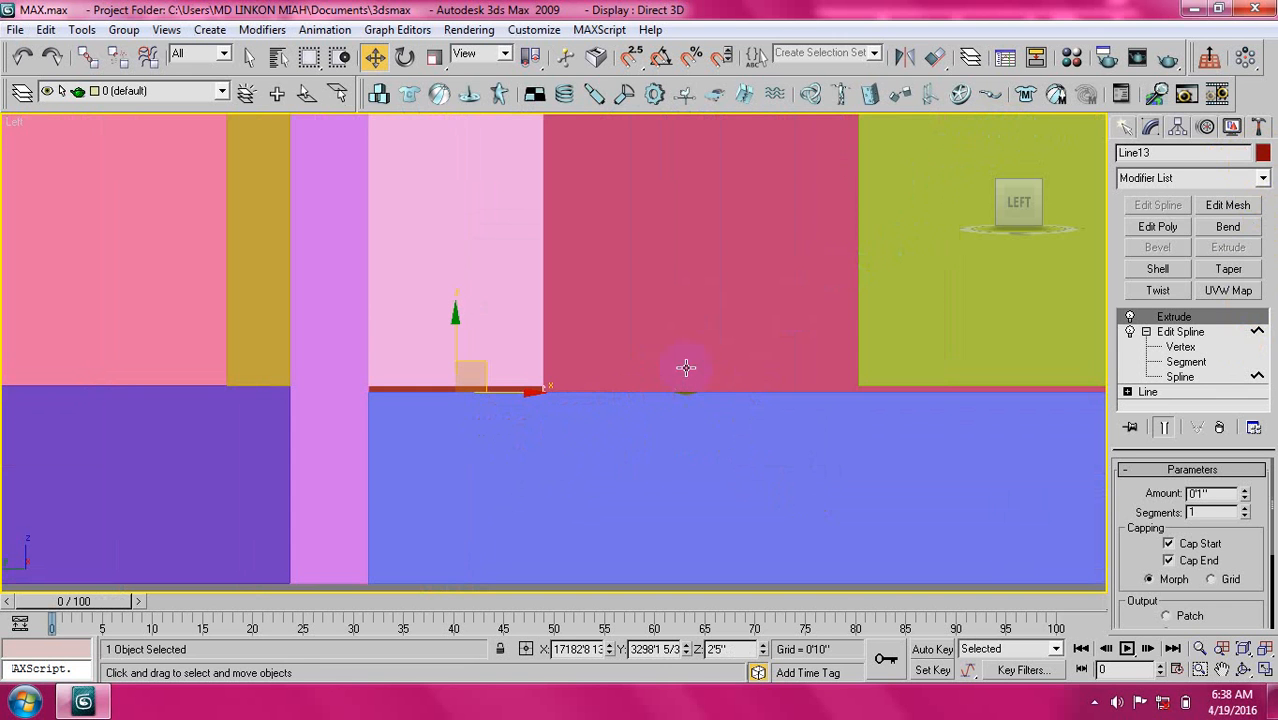
pyautogui.scroll(-4, 673, 391)
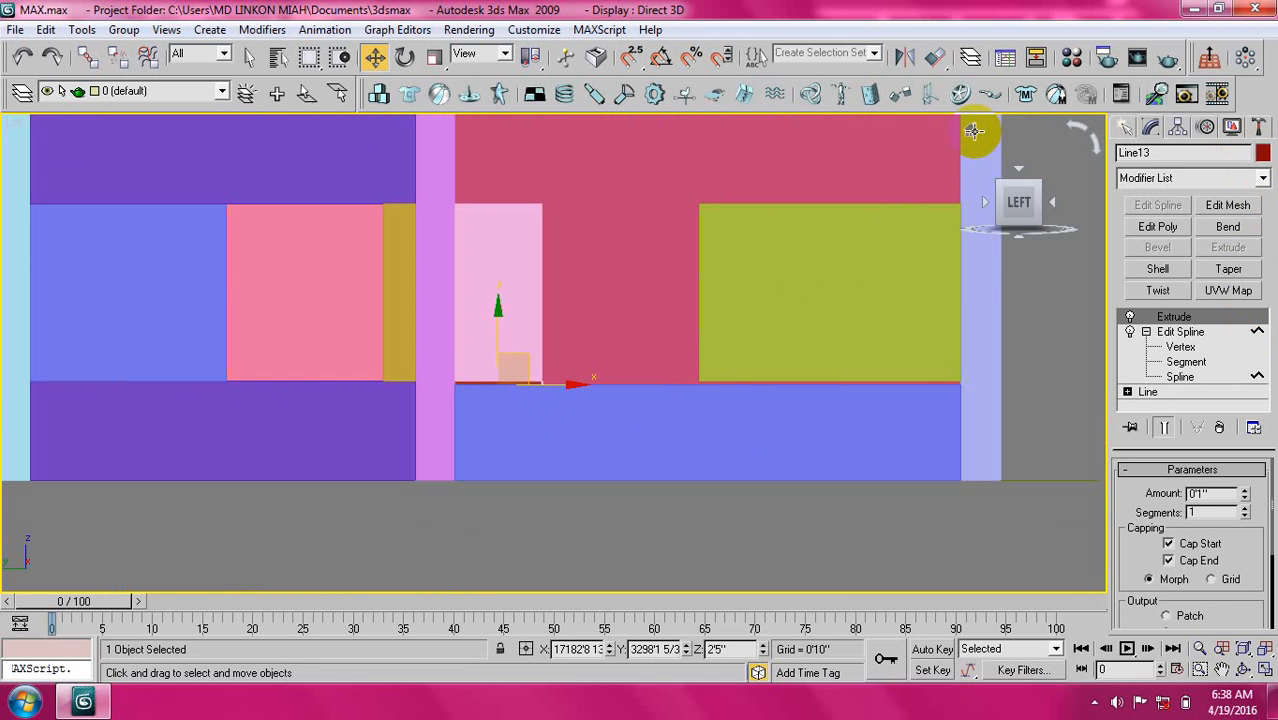
pyautogui.click(973, 130)
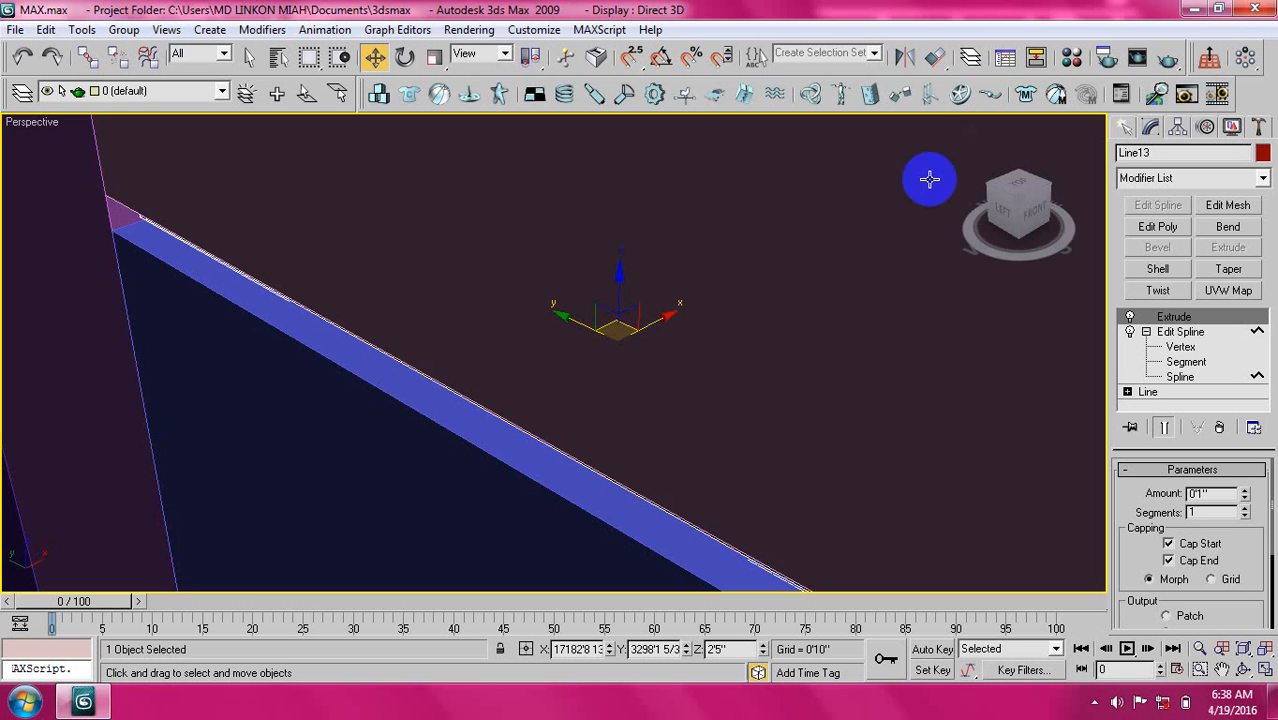
pyautogui.moveTo(542, 393); pyautogui.dragTo(540, 355, button='middle')
pyautogui.scroll(-2, 558, 343)
pyautogui.scroll(-5, 558, 343)
pyautogui.hotkey('shift', 'z')
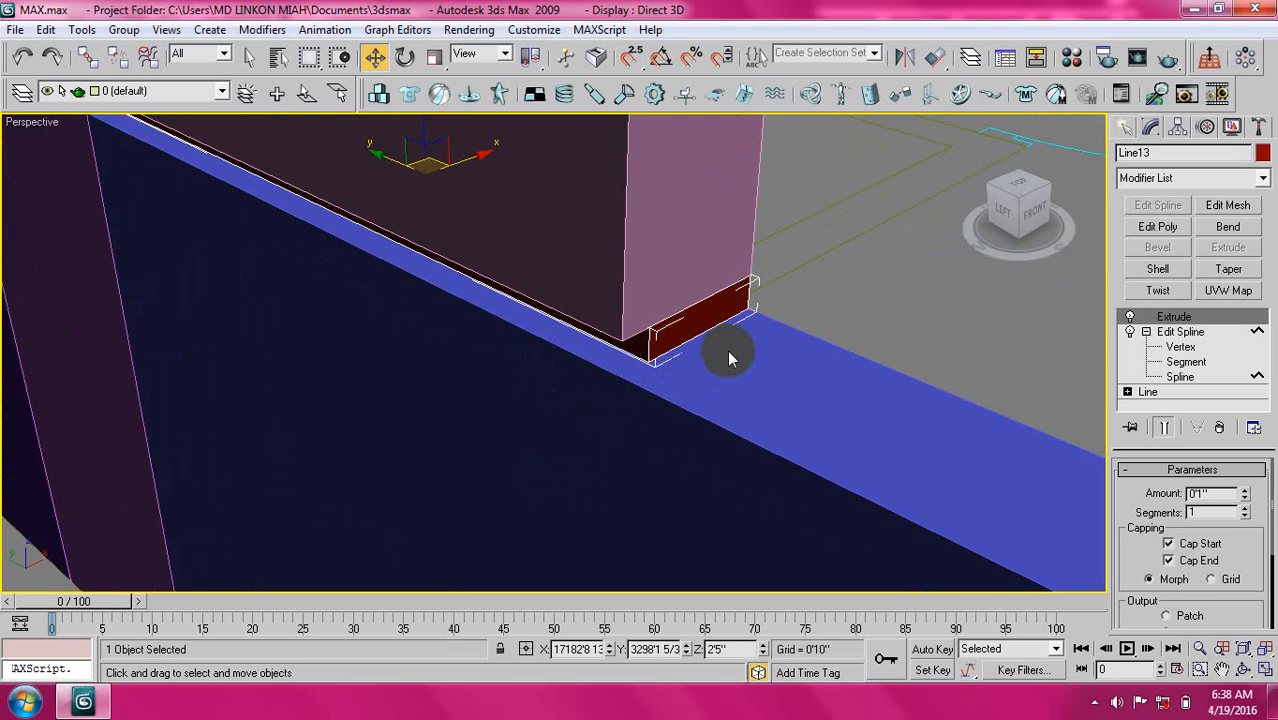
pyautogui.click(814, 293)
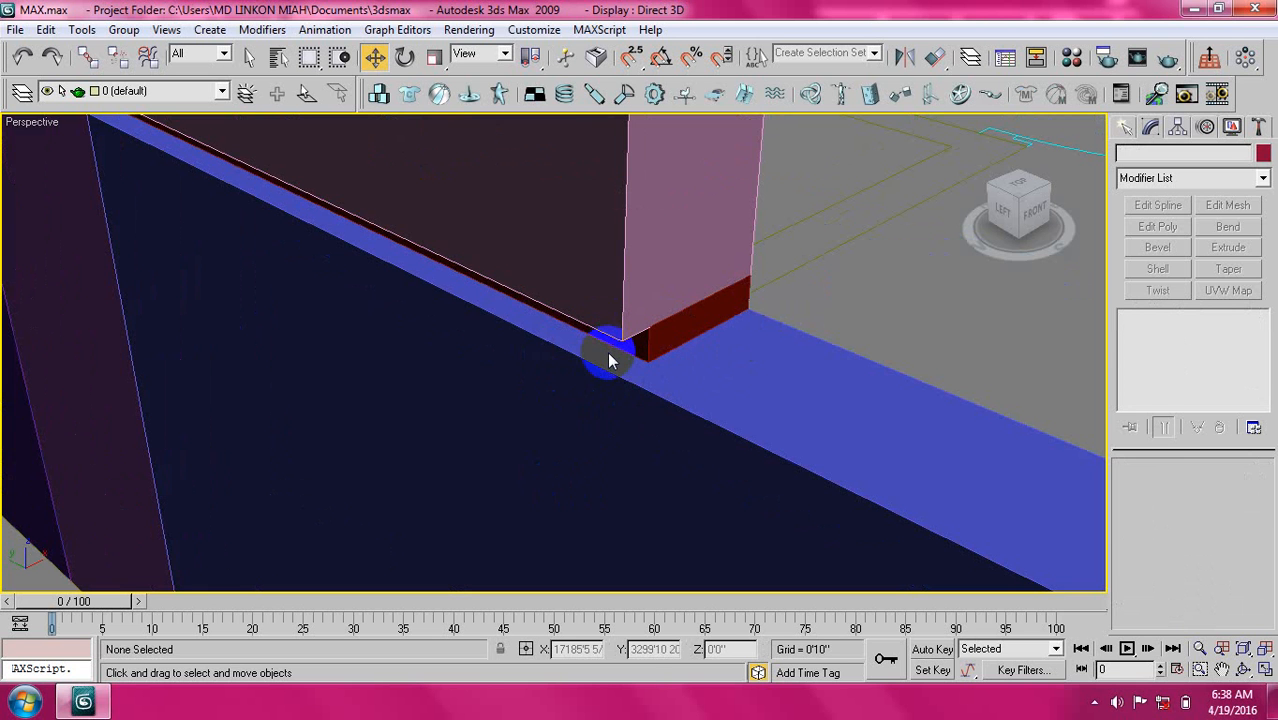
# Examine the dark red strip and the low wall up to the corner column in the perspective view.
pyautogui.scroll(-15, 620, 358)
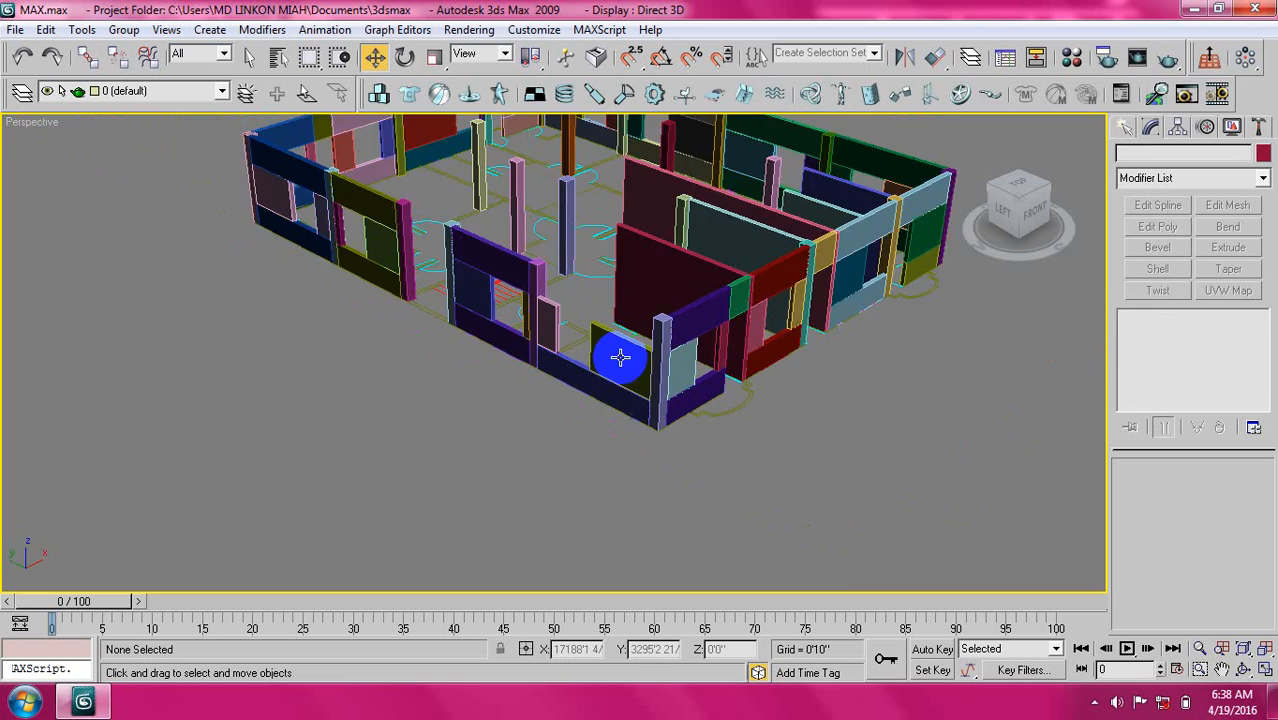
pyautogui.scroll(-3, 620, 358)
pyautogui.scroll(15, 570, 342)
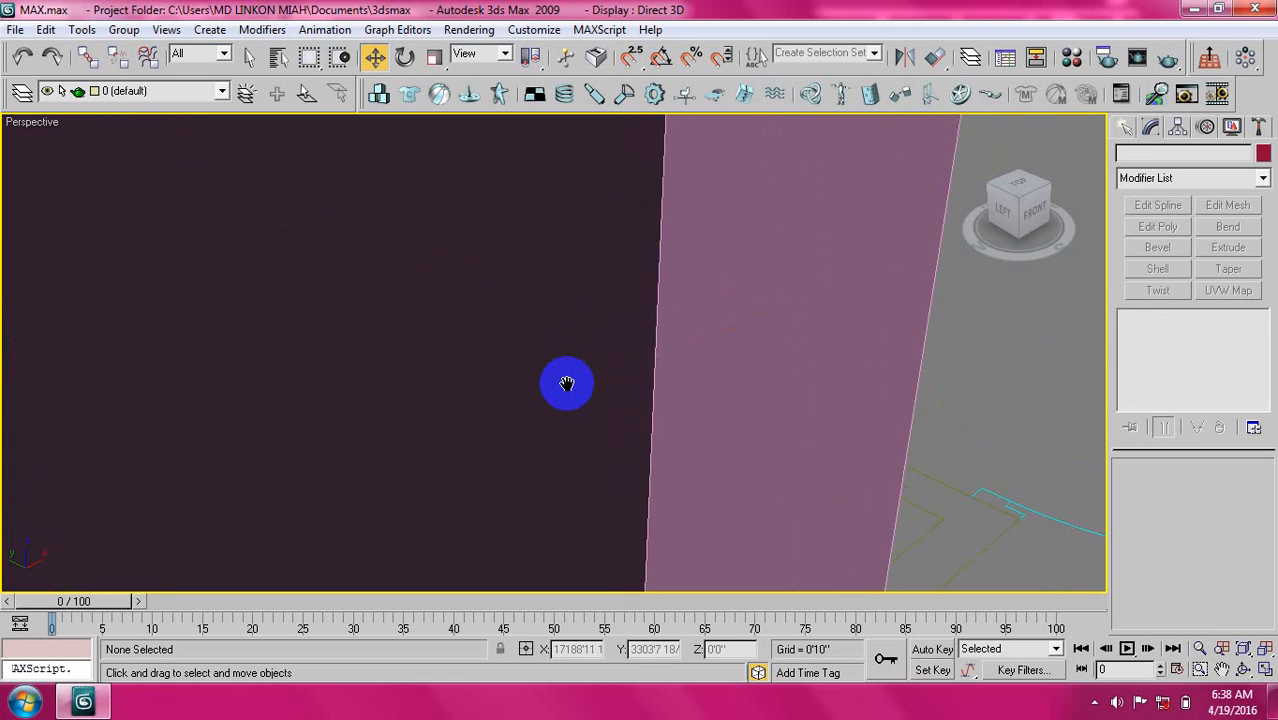
pyautogui.scroll(-6, 567, 384)
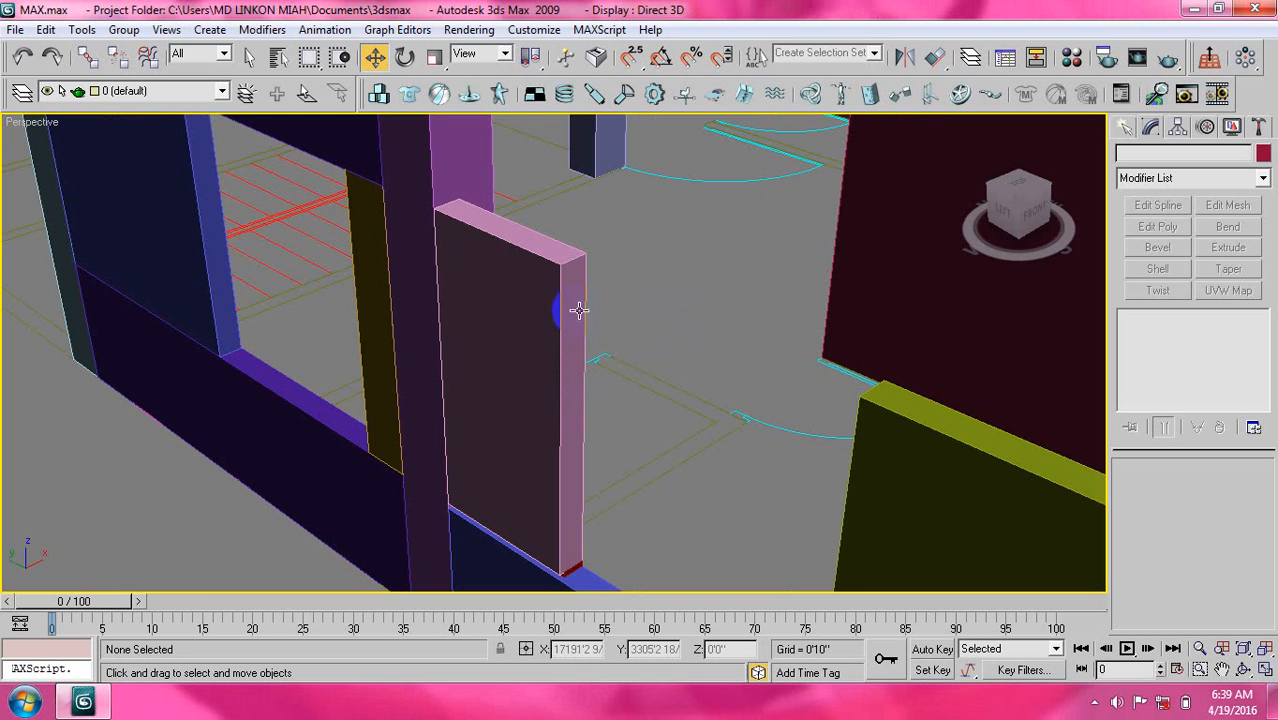
pyautogui.scroll(8, 533, 320)
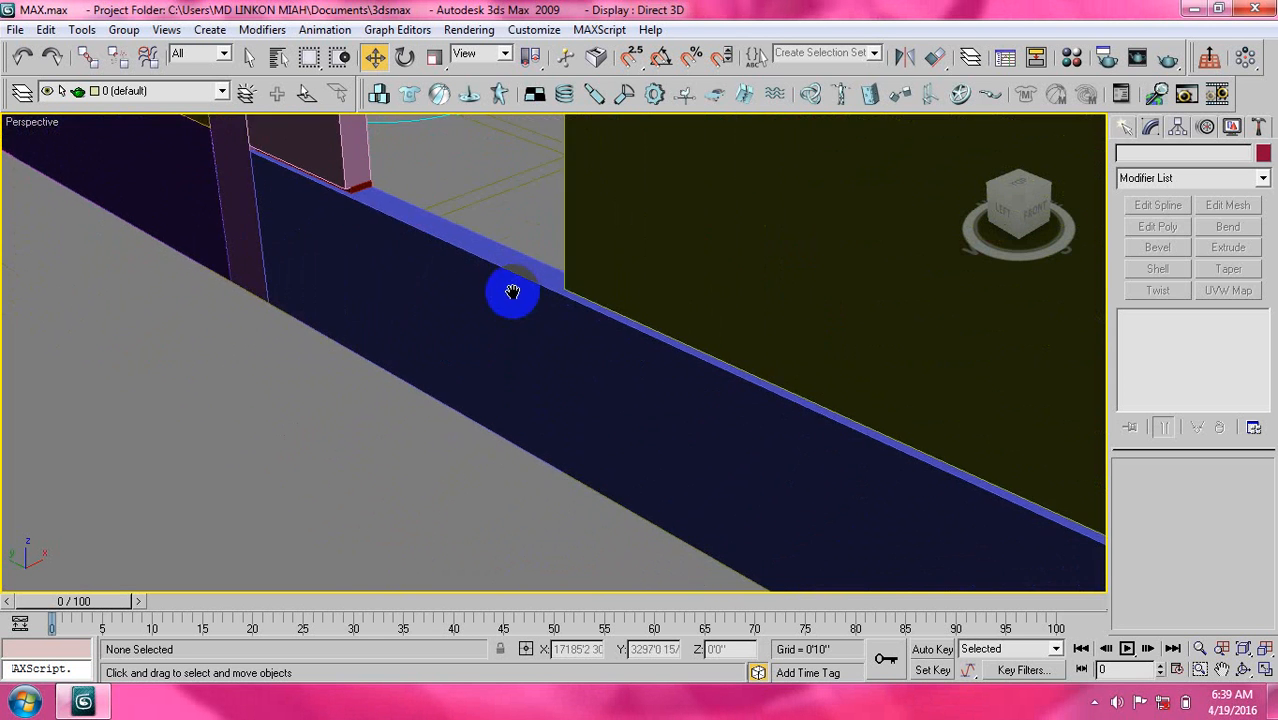
pyautogui.moveTo(512, 292); pyautogui.dragTo(510, 292, button='middle')
pyautogui.moveTo(602, 316); pyautogui.dragTo(571, 293, button='middle')
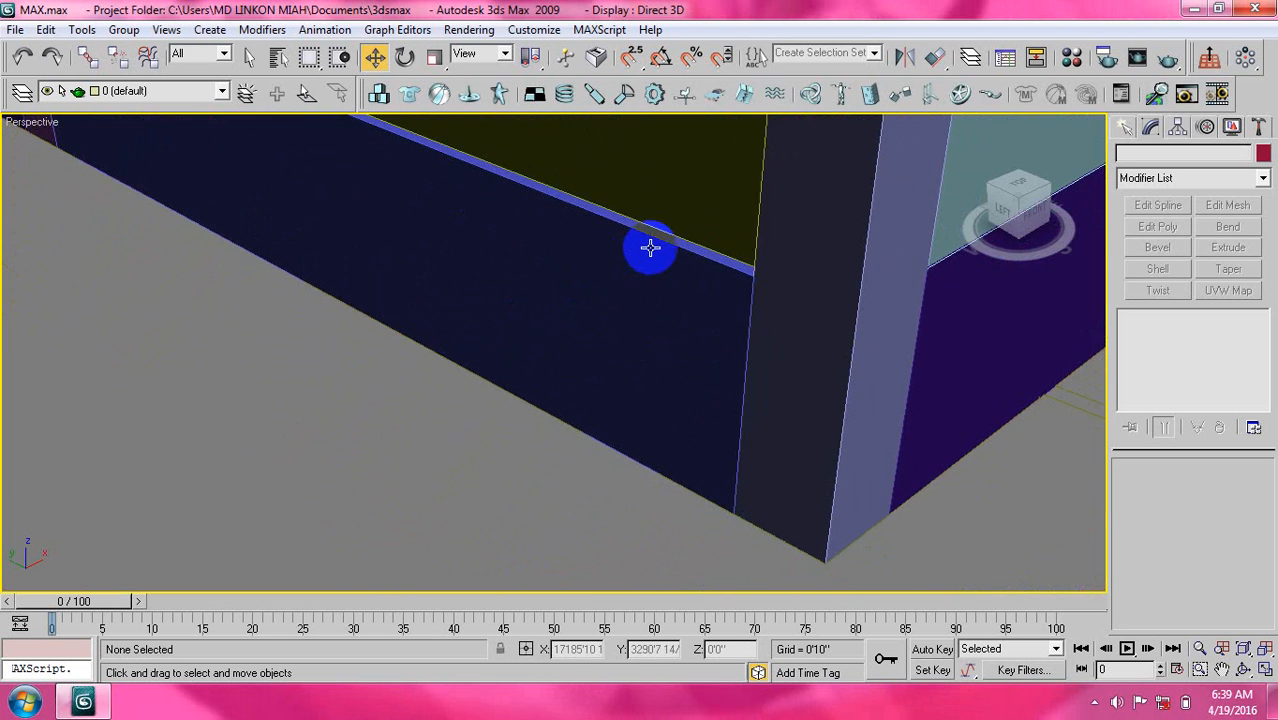
pyautogui.scroll(-5, 650, 255)
# Select the olive wall section above the low wall, frame it in the Top view and enable 2.5D snapping for line tracing.
pyautogui.click(630, 288)
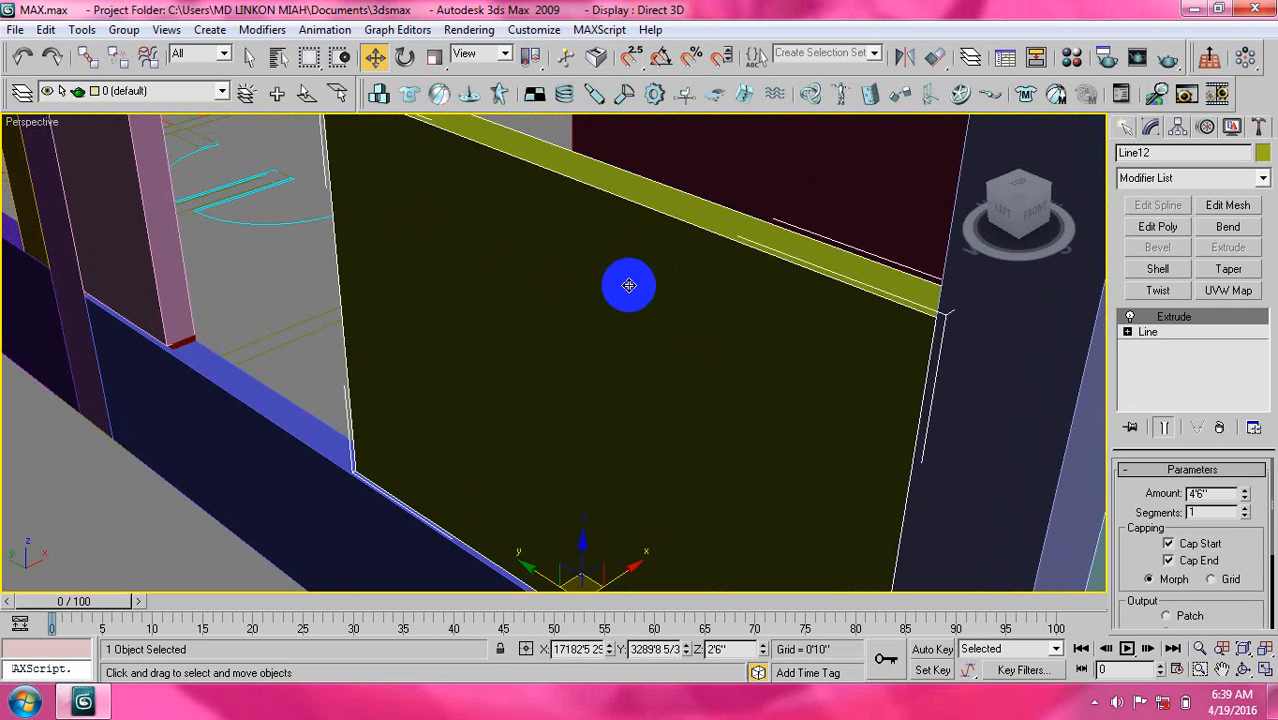
pyautogui.press('t')
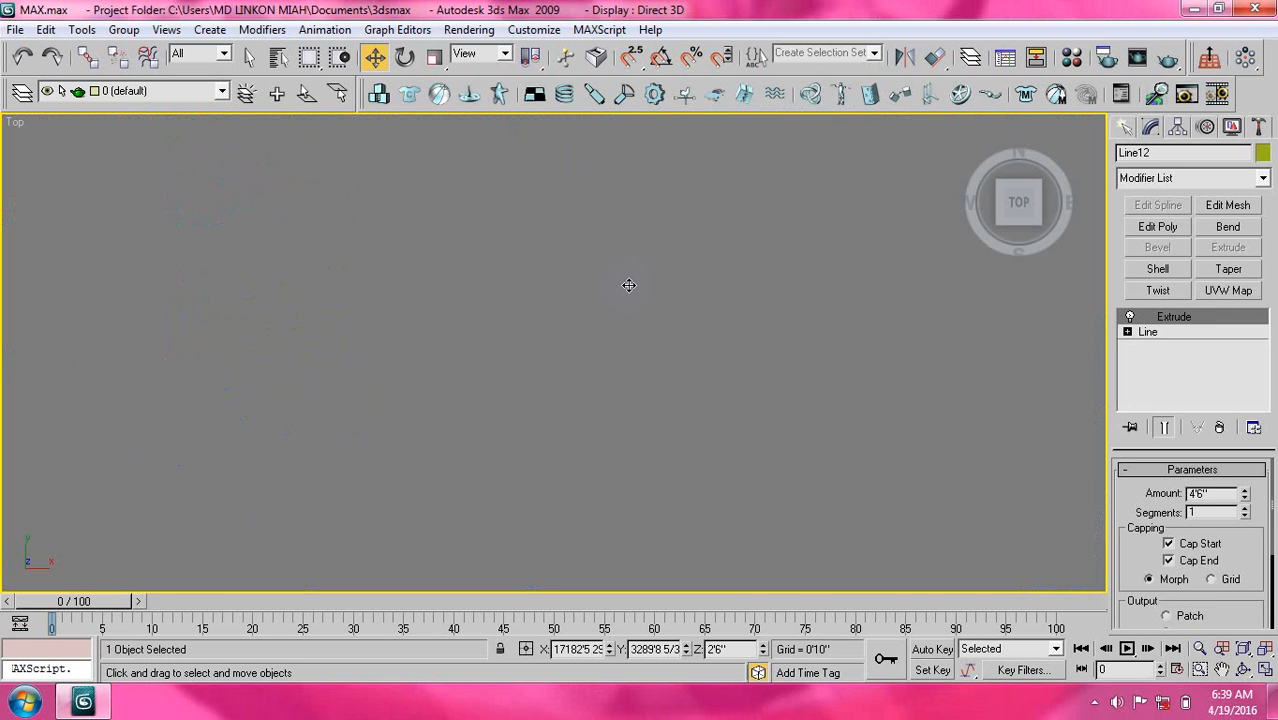
pyautogui.press('z')
pyautogui.moveTo(600, 405); pyautogui.dragTo(665, 441, button='middle')
pyautogui.scroll(-3, 553, 349)
pyautogui.scroll(2, 540, 305)
pyautogui.click(1127, 129)
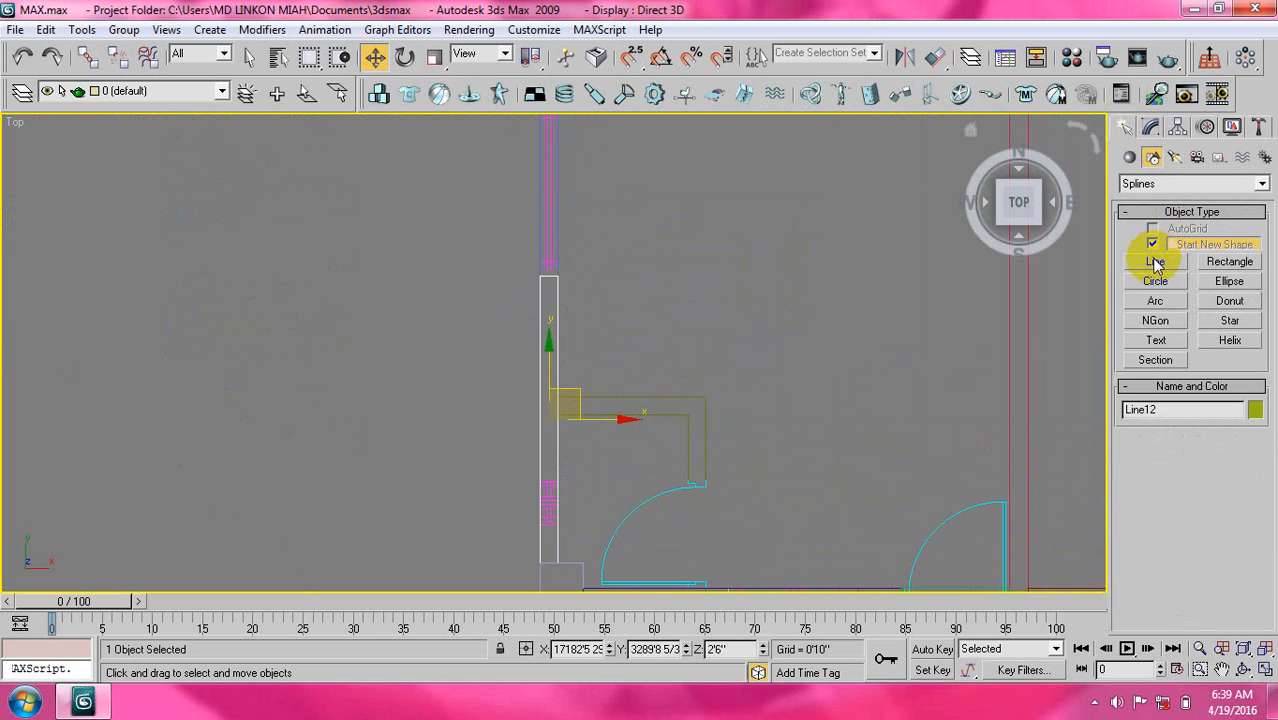
pyautogui.click(1155, 262)
pyautogui.click(632, 57)
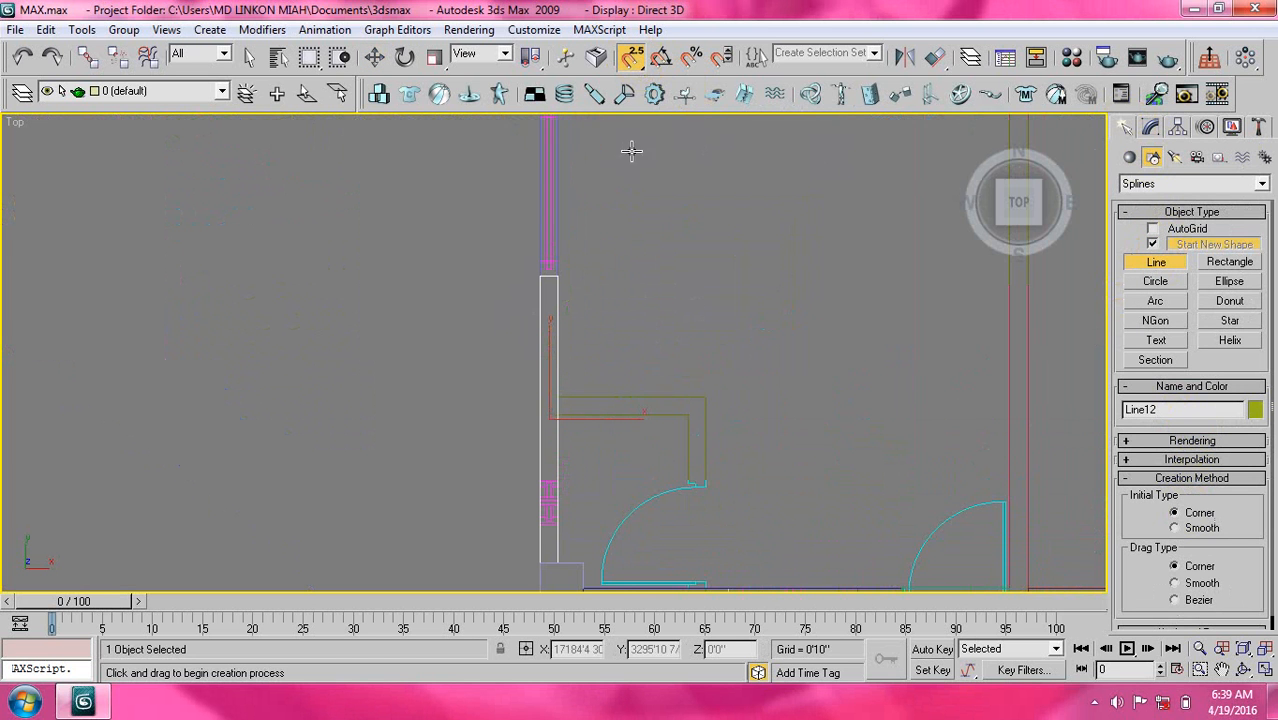
pyautogui.scroll(6, 619, 337)
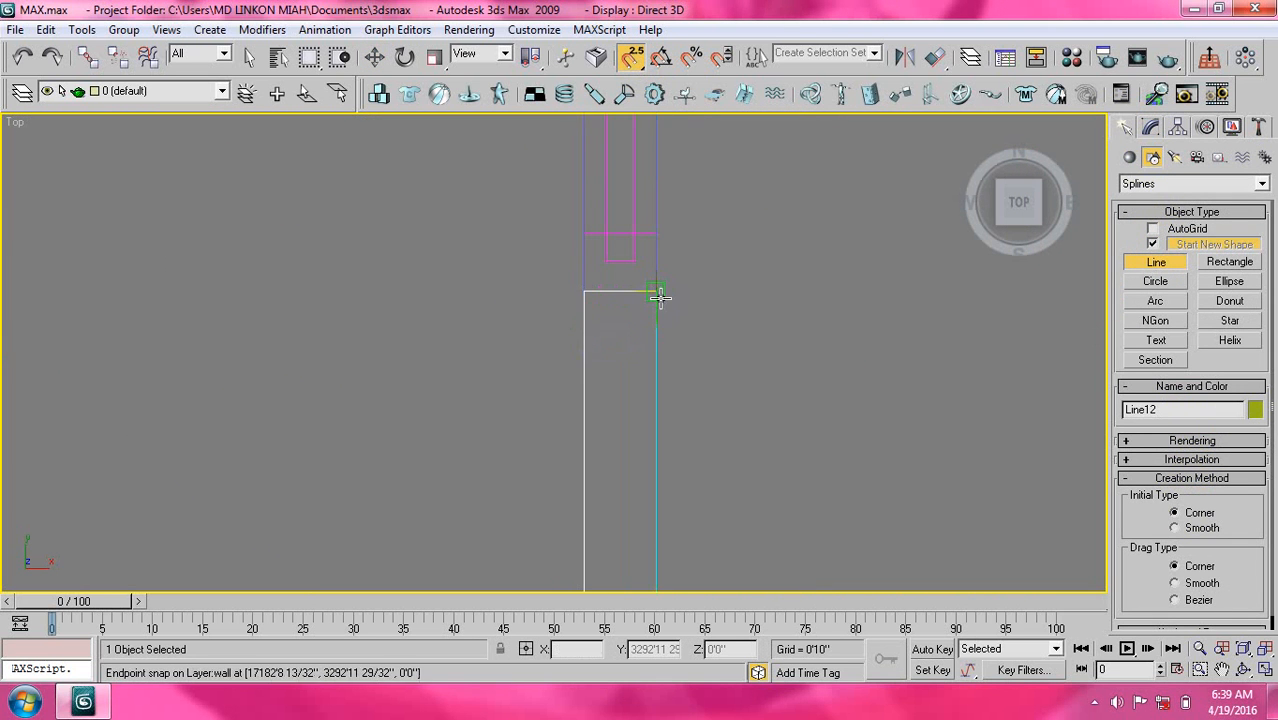
pyautogui.click(657, 293)
pyautogui.moveTo(681, 401); pyautogui.dragTo(564, 312, button='middle')
pyautogui.scroll(-1, 531, 380)
pyautogui.scroll(-2, 550, 365)
pyautogui.moveTo(539, 494); pyautogui.dragTo(557, 354, button='middle')
pyautogui.moveTo(580, 465); pyautogui.dragTo(565, 425, button='middle')
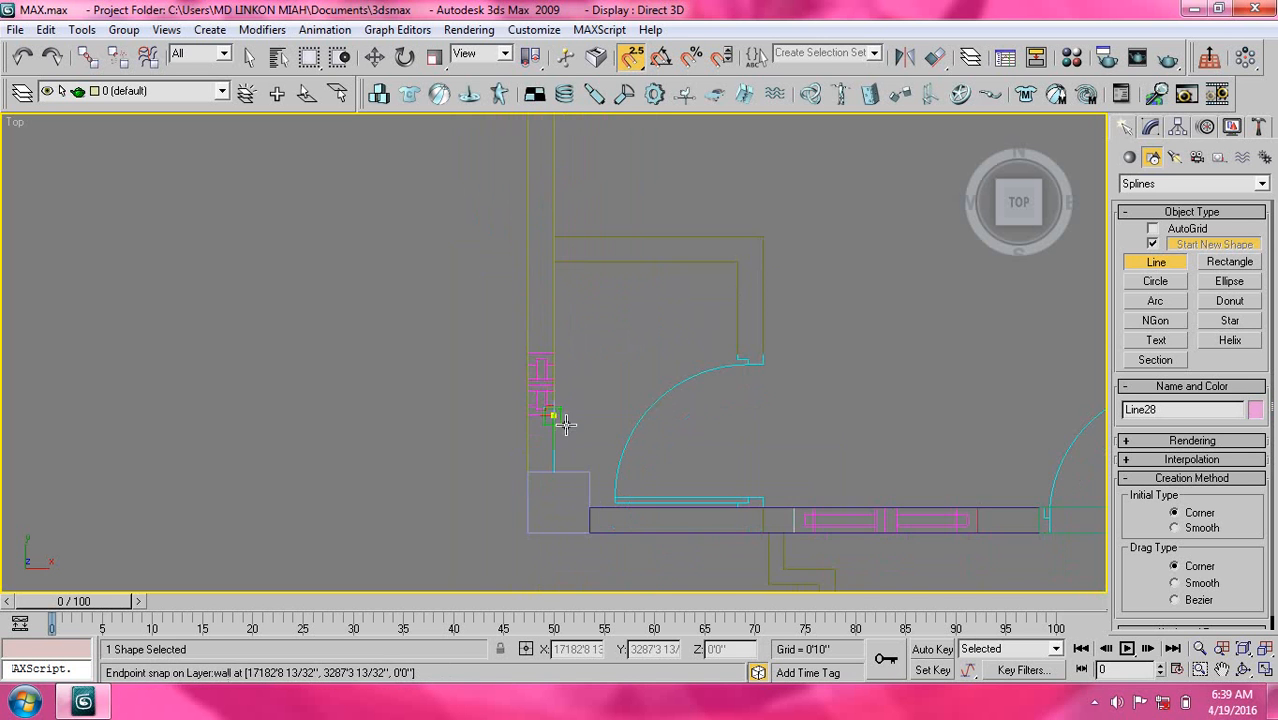
pyautogui.scroll(3, 556, 458)
pyautogui.moveTo(578, 519); pyautogui.dragTo(565, 342, button='middle')
pyautogui.moveTo(553, 465); pyautogui.dragTo(555, 338, button='middle')
pyautogui.rightClick(634, 302)
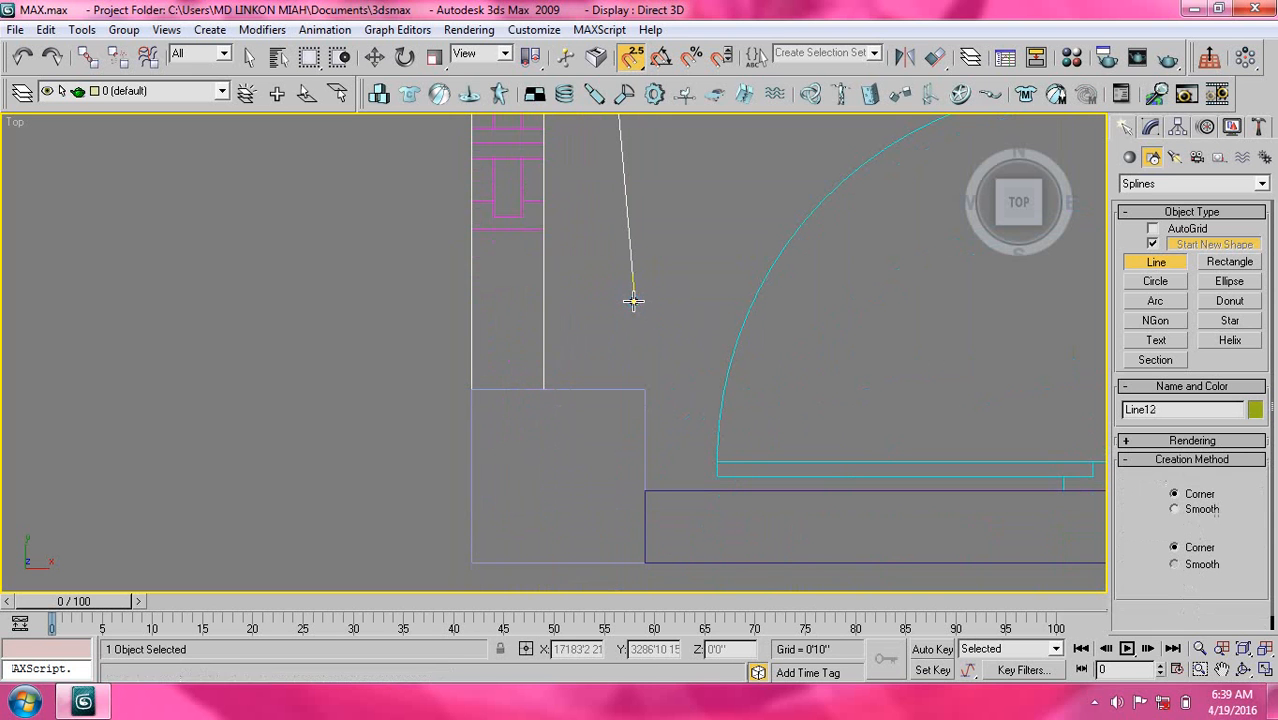
# Delete the olive wall section and trace a snapped line along the inner wall edge from the corner column to the window opening's end.
pyautogui.press('Delete')
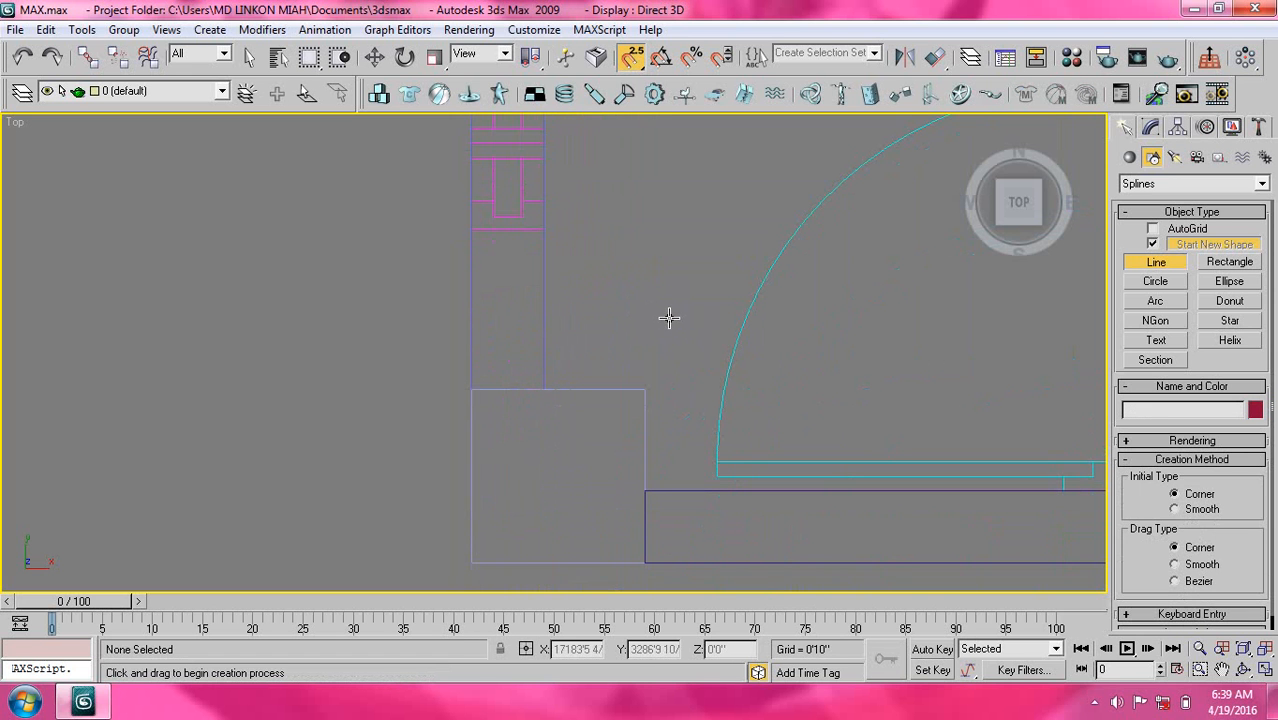
pyautogui.click(1136, 268)
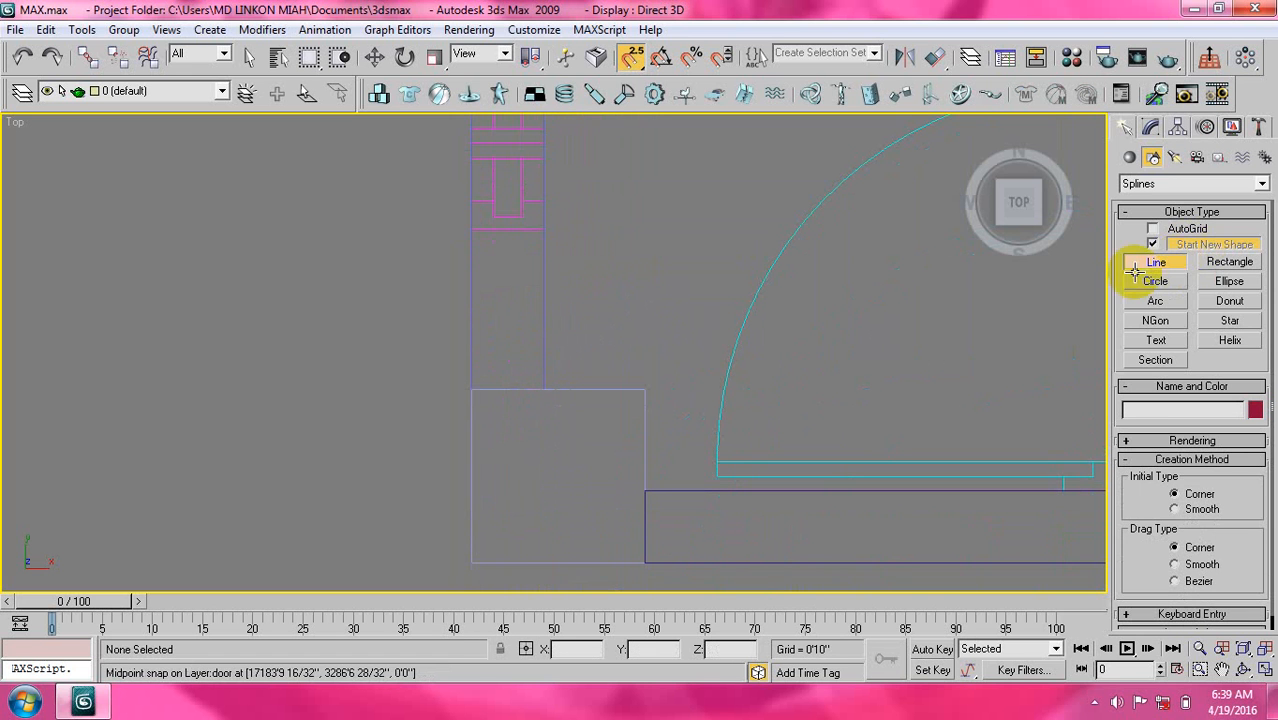
pyautogui.click(540, 391)
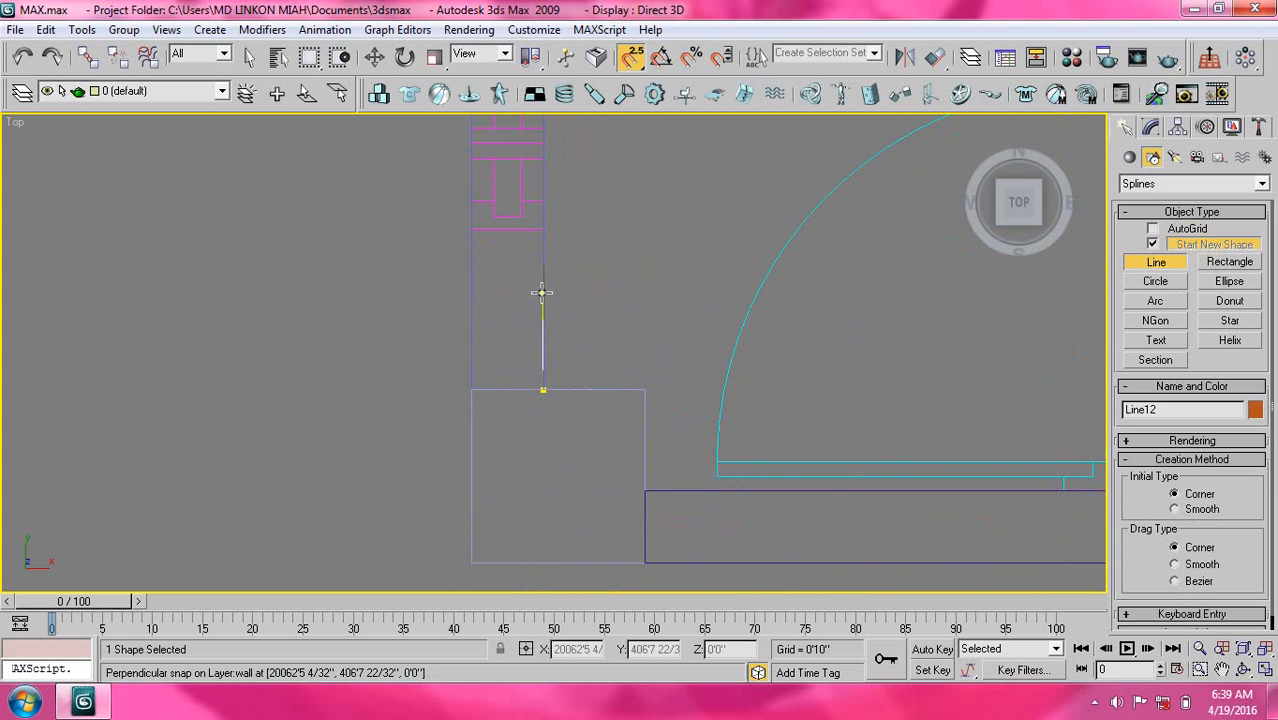
pyautogui.press('i')
pyautogui.scroll(-2, 553, 354)
pyautogui.press('i')
pyautogui.press('i')
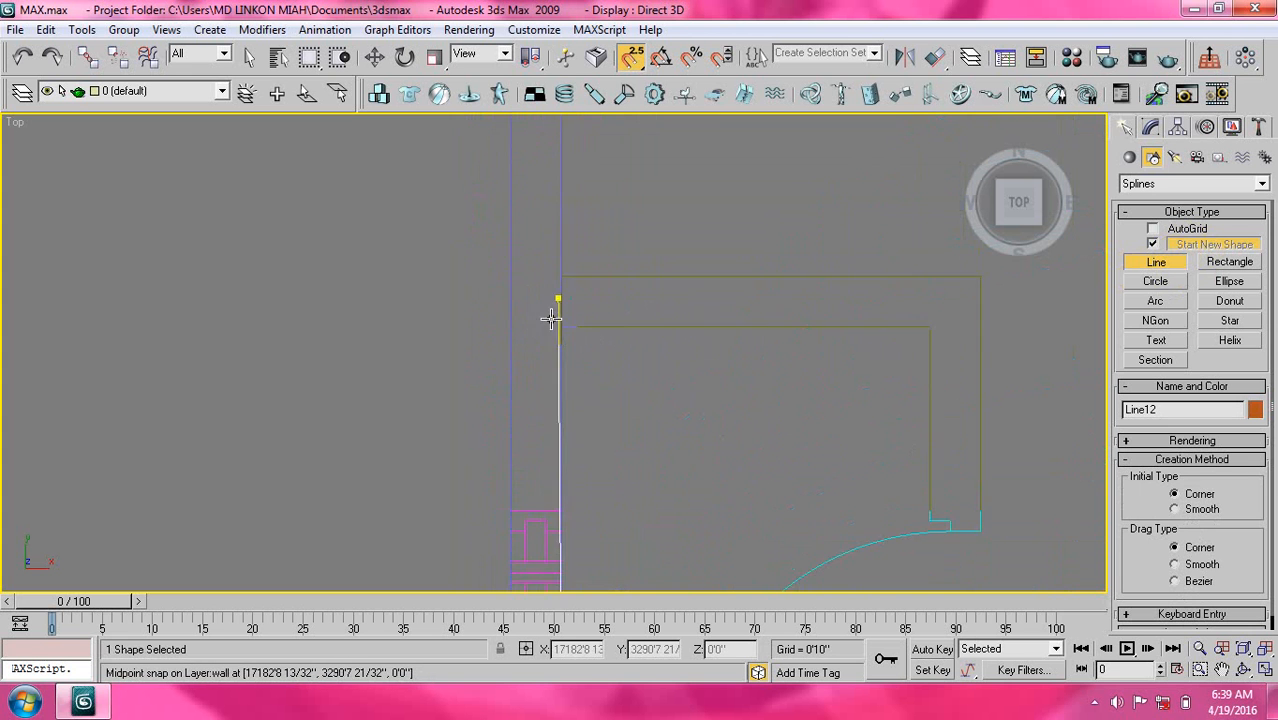
pyautogui.press('i')
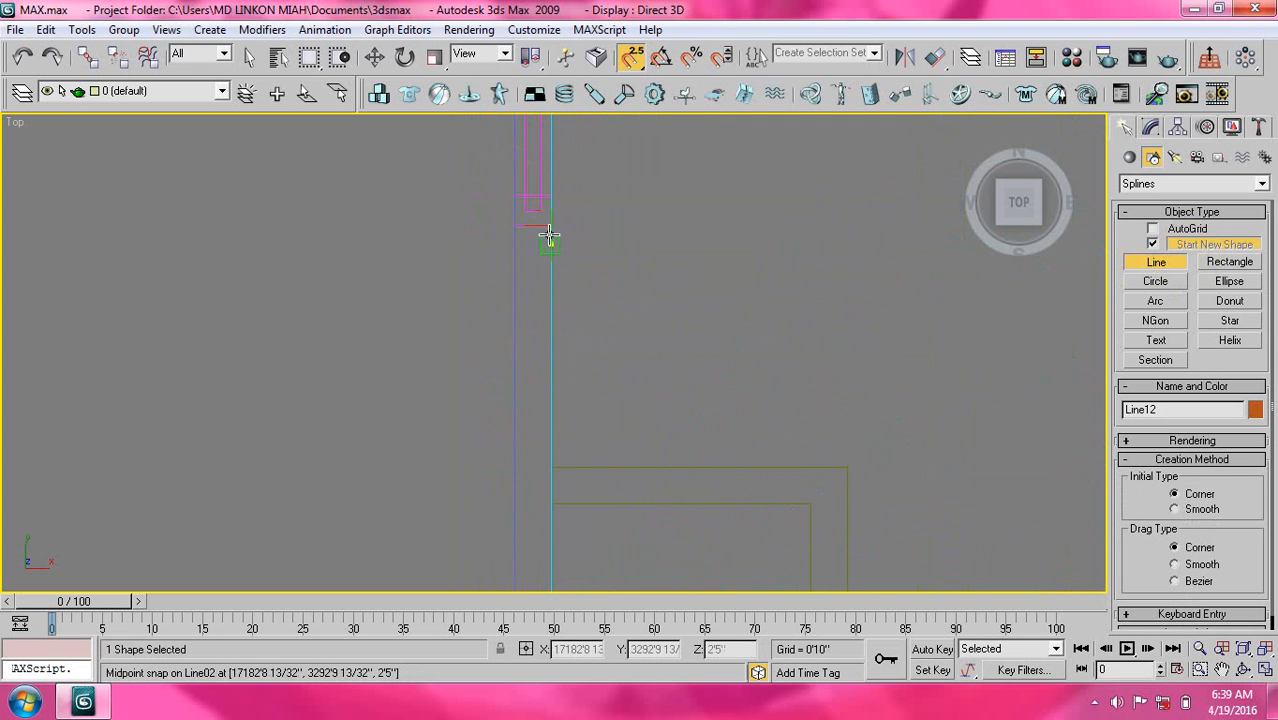
pyautogui.press('i')
pyautogui.scroll(2, 553, 351)
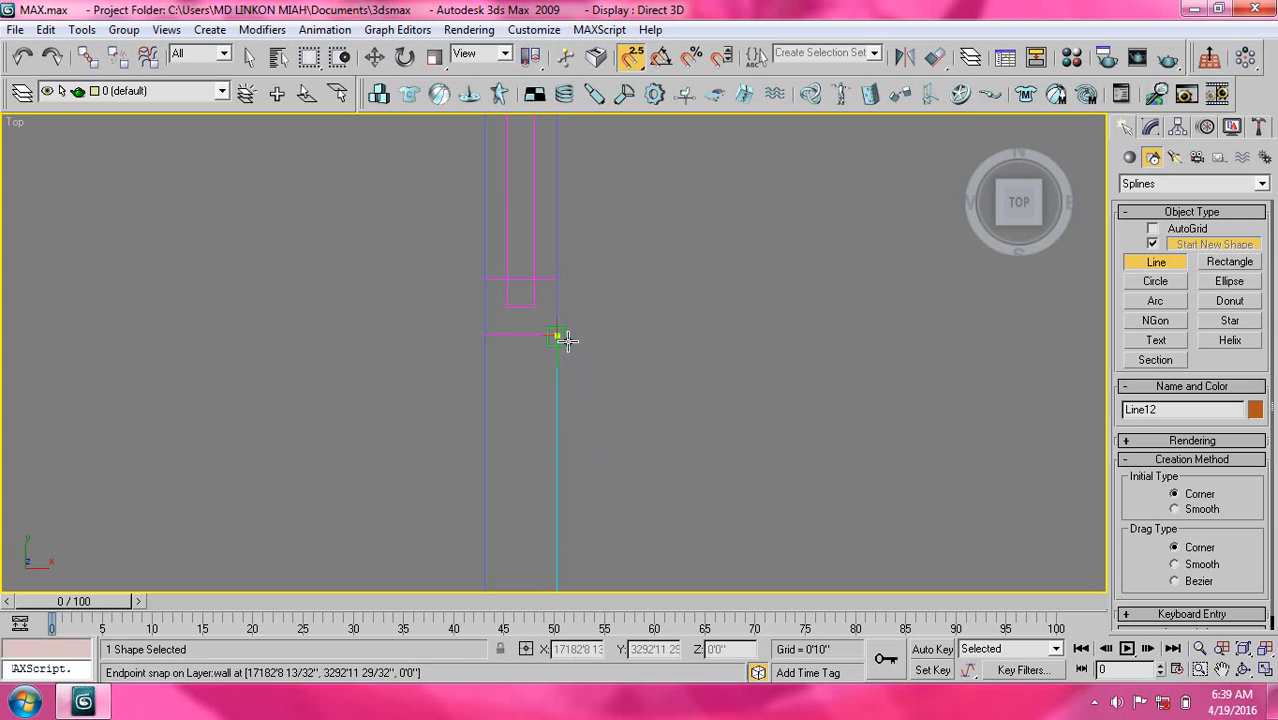
pyautogui.rightClick(690, 385)
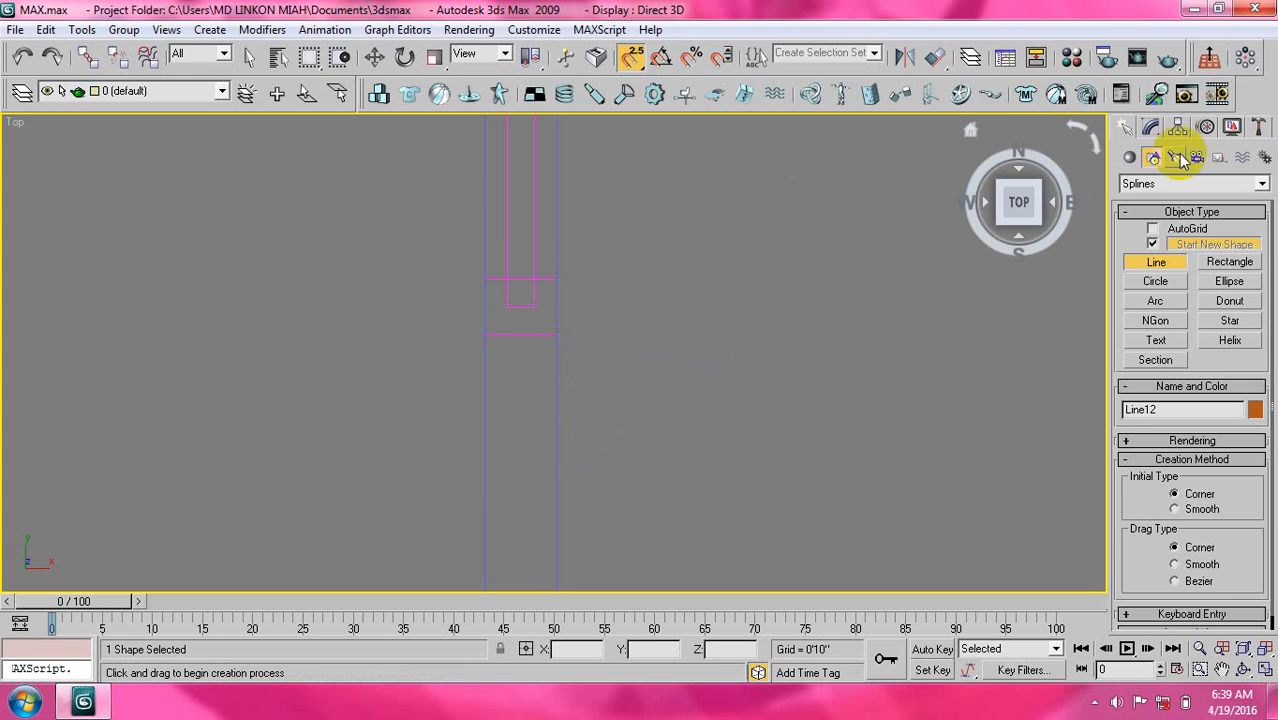
# Apply Edit Spline to the traced line and outline its spline by 4 inches.
pyautogui.click(1150, 127)
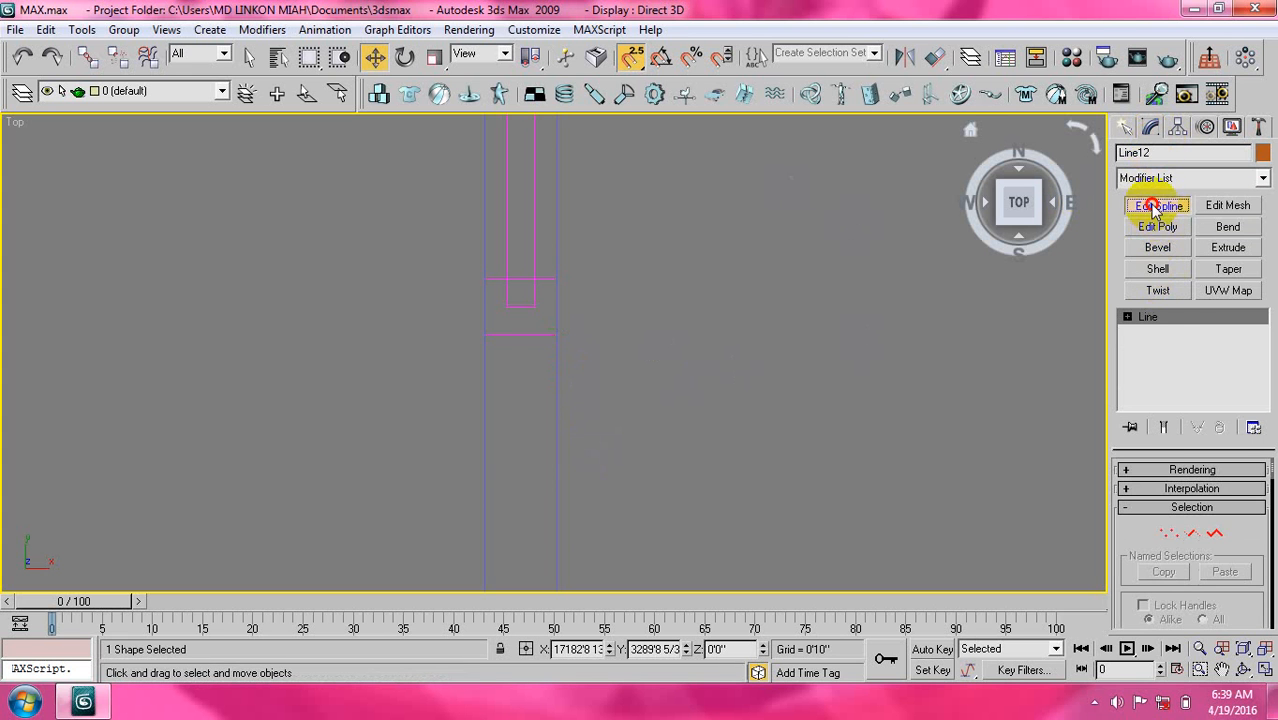
pyautogui.click(1157, 205)
pyautogui.click(1146, 317)
pyautogui.click(1183, 364)
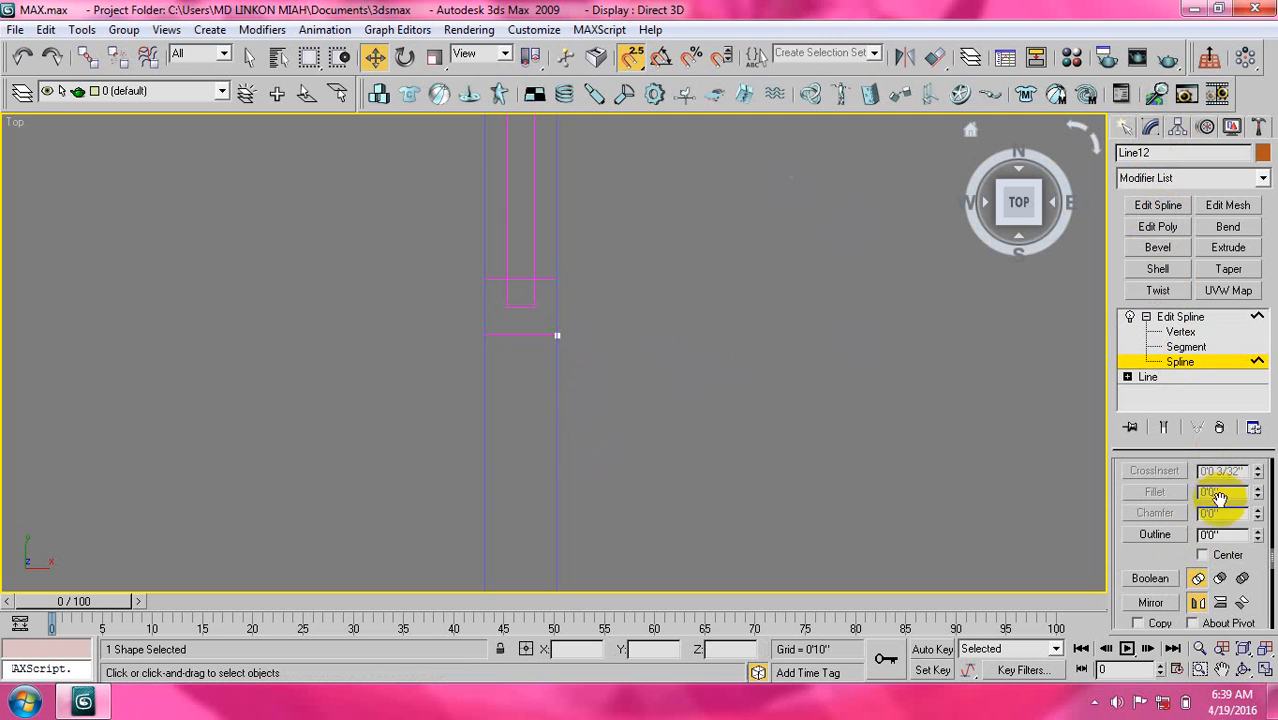
pyautogui.moveTo(1227, 532); pyautogui.dragTo(1175, 548)
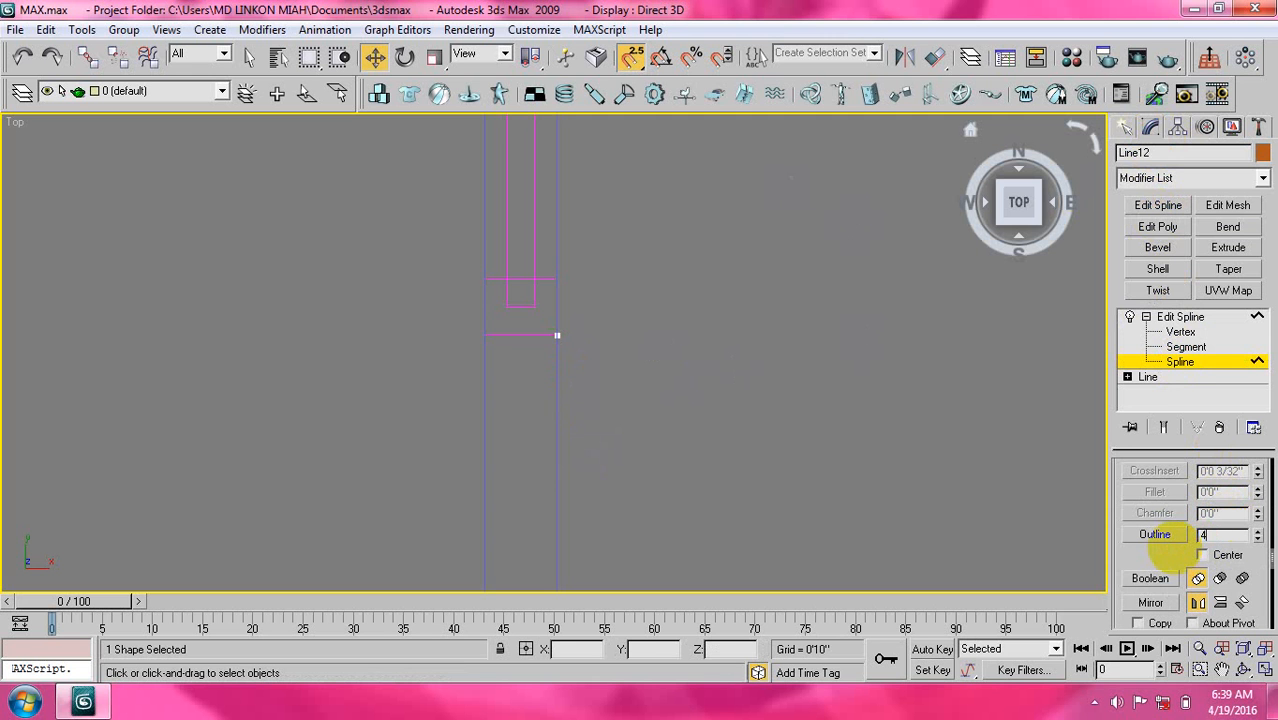
pyautogui.write('4')
pyautogui.press('Return')
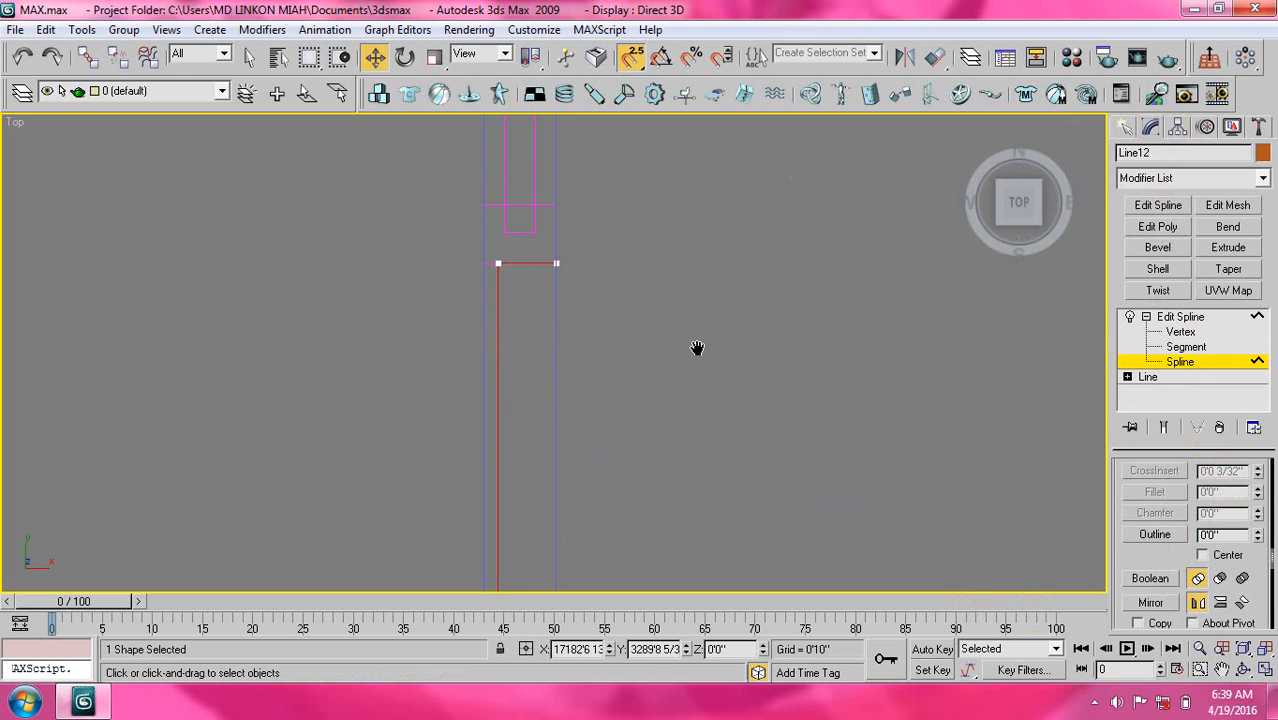
# Extrude the outlined strip with an amount of 1 inch.
pyautogui.scroll(-6, 697, 340)
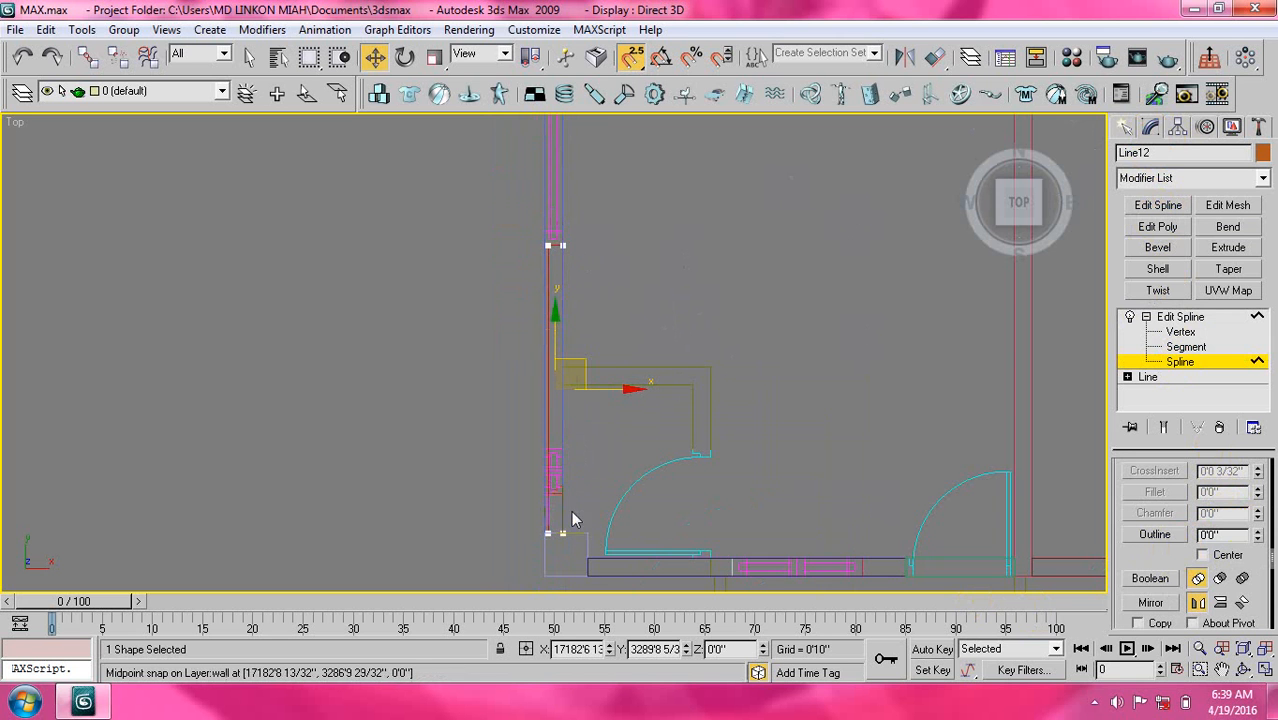
pyautogui.click(1229, 248)
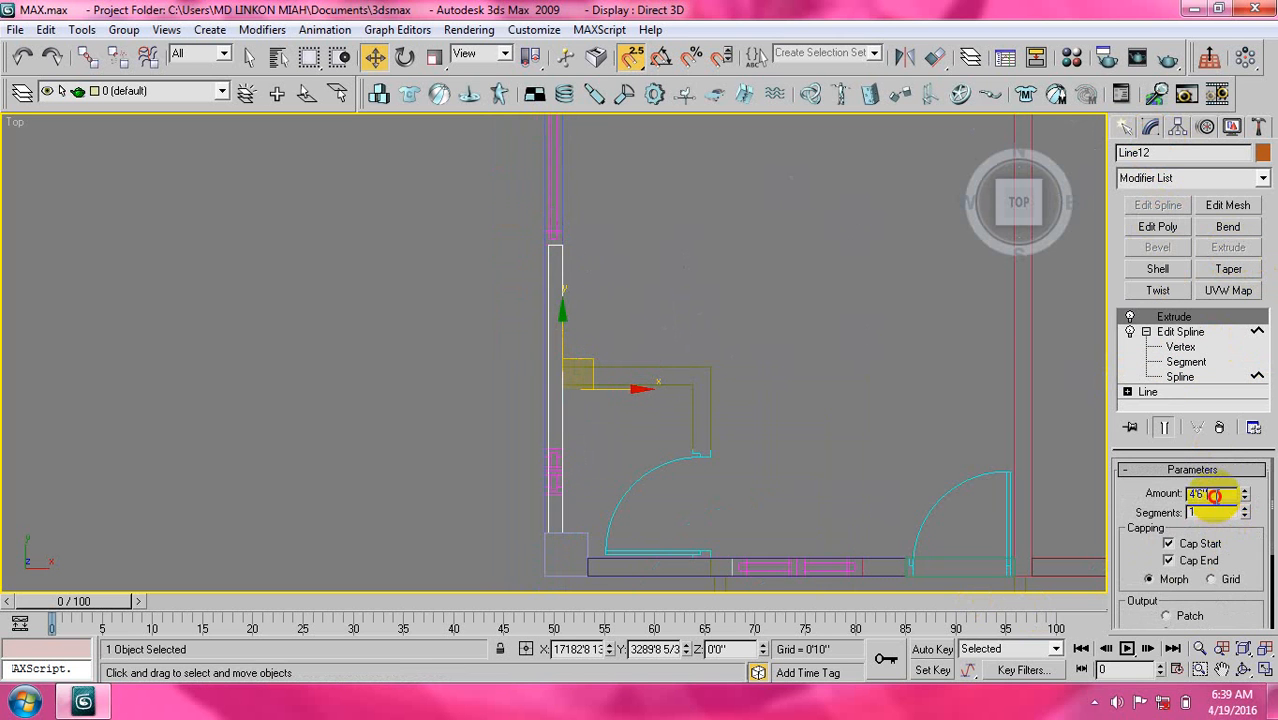
pyautogui.moveTo(1213, 495); pyautogui.dragTo(1153, 500)
pyautogui.write('1')
pyautogui.press('Return')
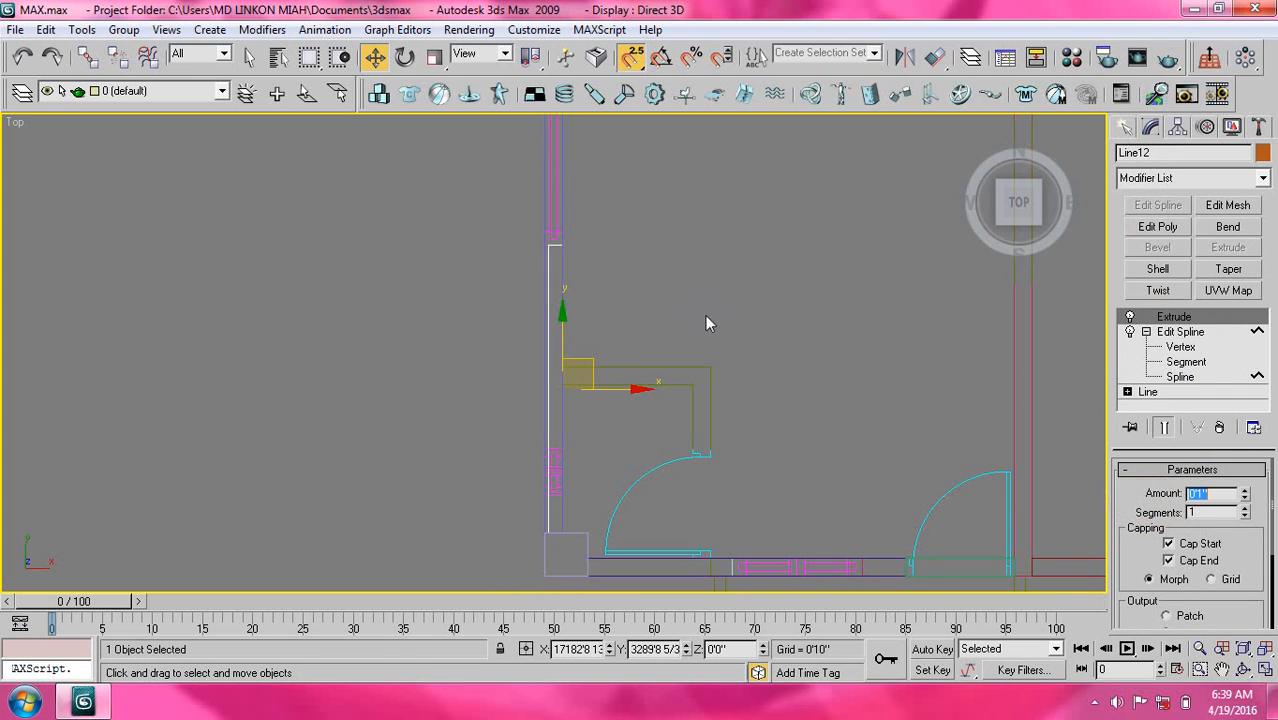
# Raise the extruded strip to an absolute world Z of 2'5".
pyautogui.rightClick(375, 57)
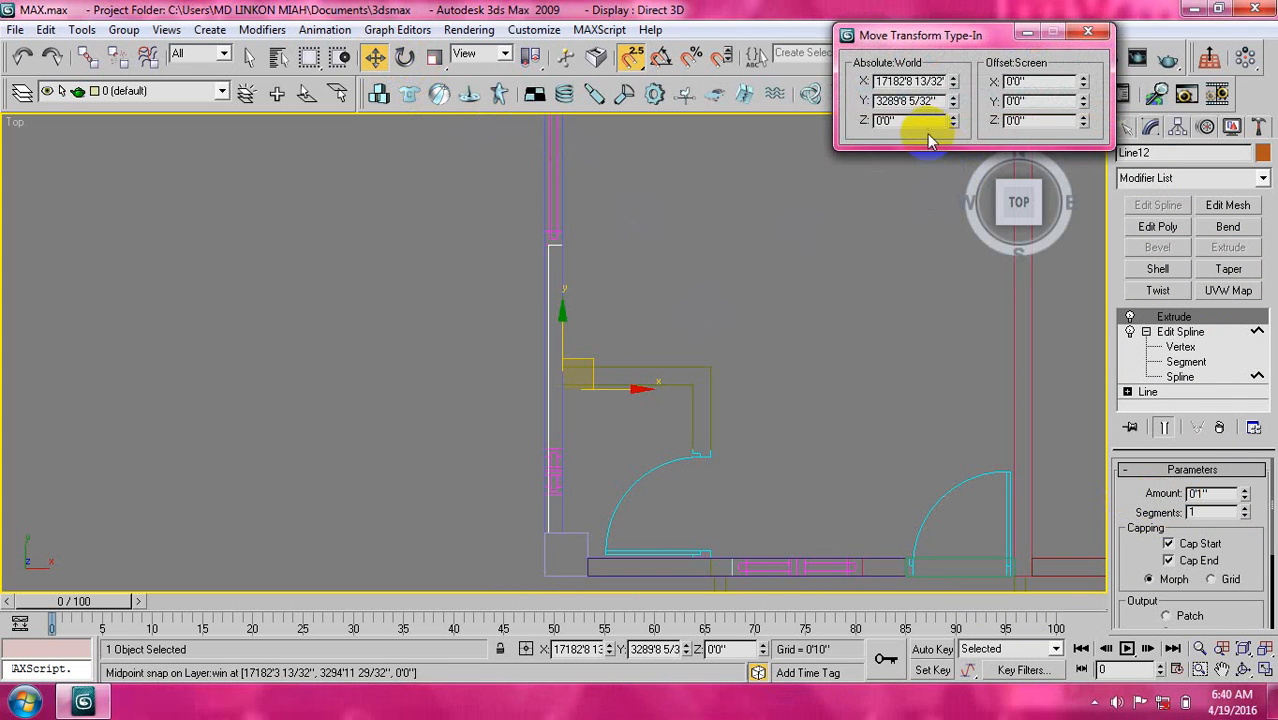
pyautogui.moveTo(913, 124); pyautogui.dragTo(850, 126)
pyautogui.write('2')
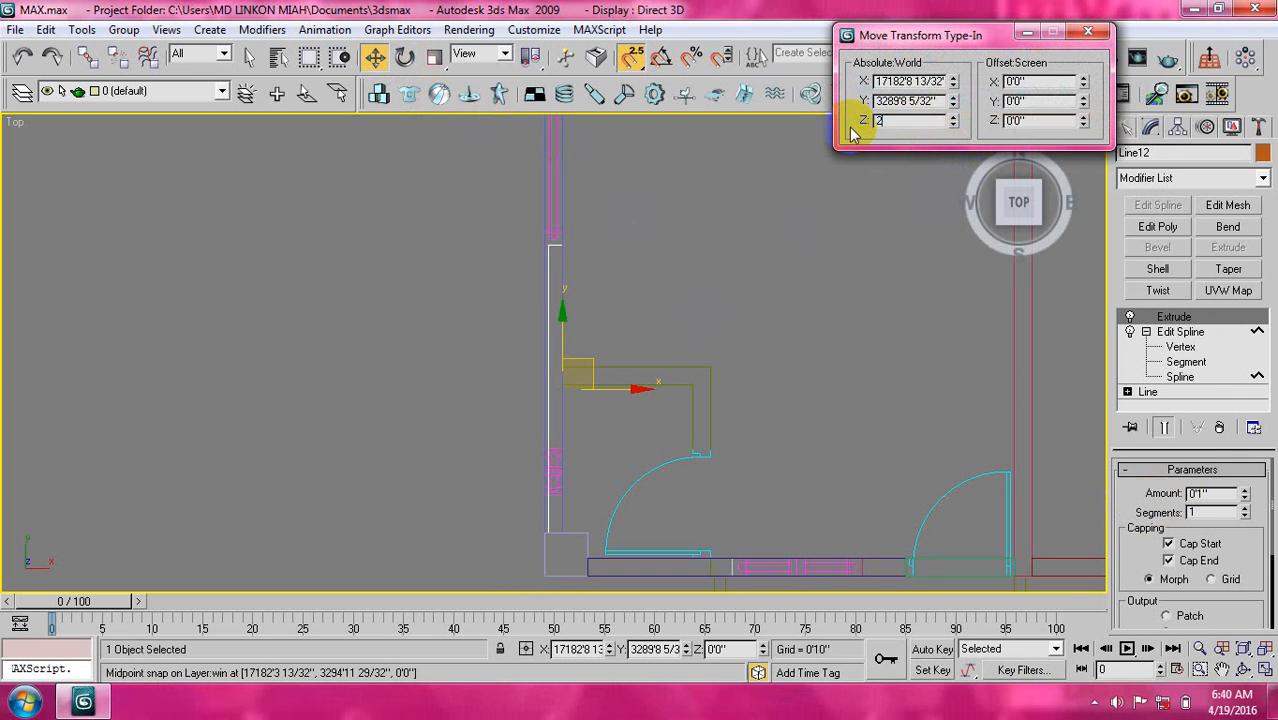
pyautogui.write('9')
pyautogui.press('Return')
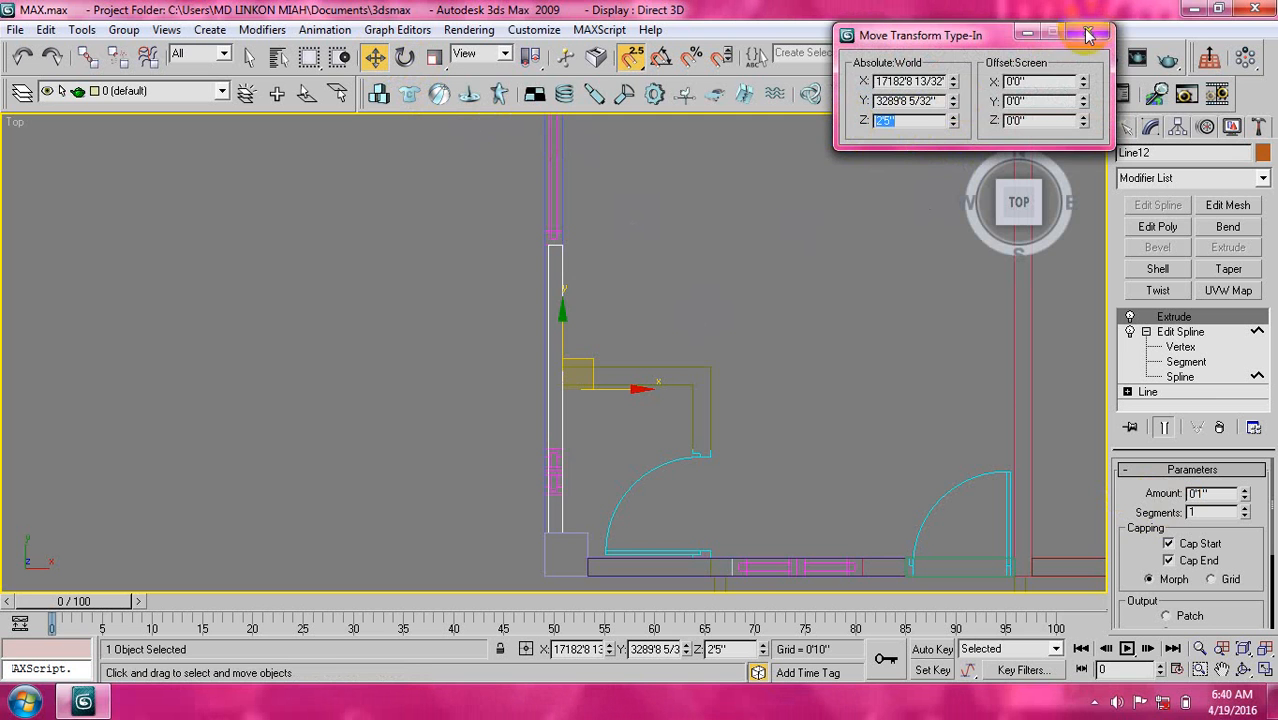
pyautogui.click(1088, 33)
# Turn off snapping and display the orange strip on the low wall shaded in the perspective view.
pyautogui.click(971, 133)
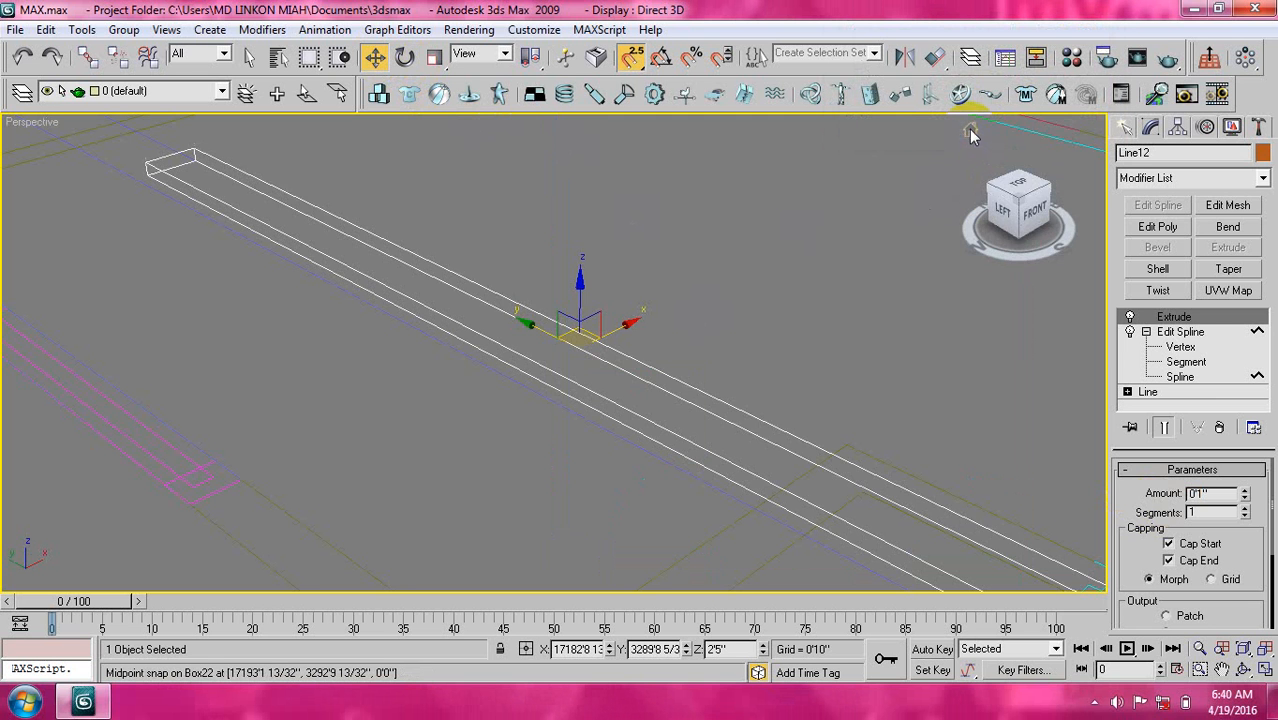
pyautogui.moveTo(762, 421)
pyautogui.mouseDown()
pyautogui.moveTo(690, 428)
pyautogui.moveTo(712, 450)
pyautogui.mouseUp()
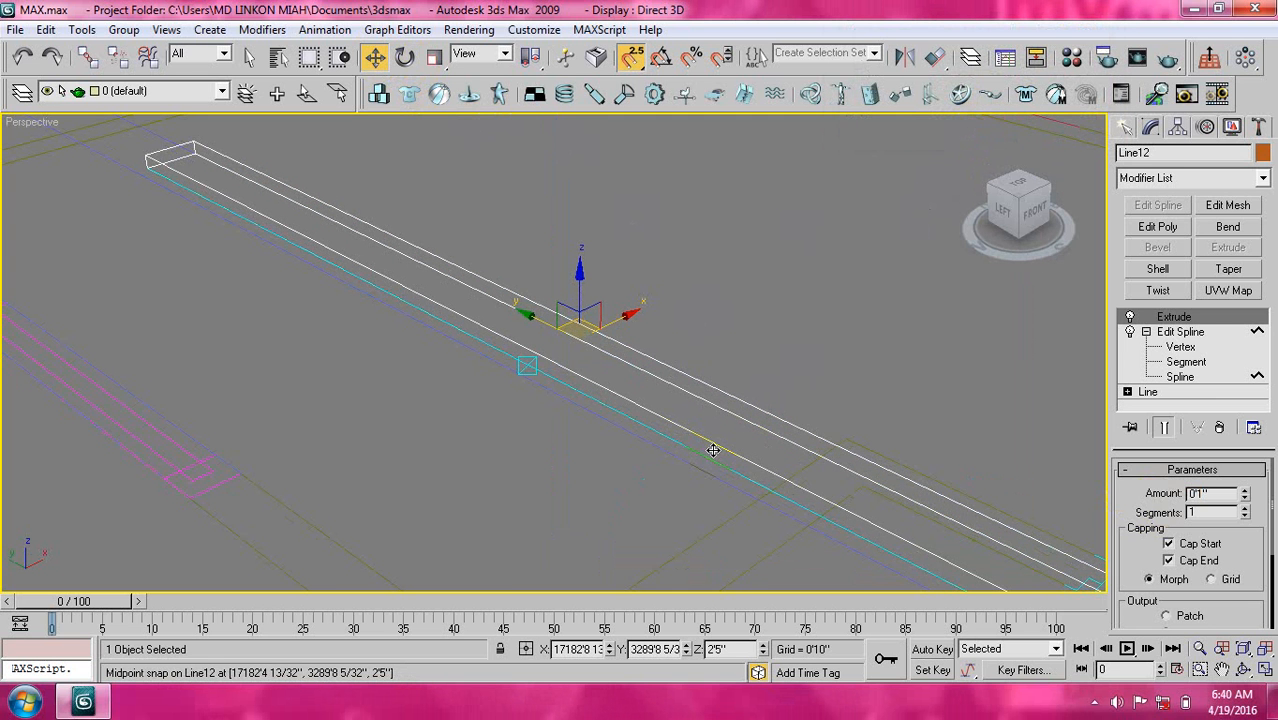
pyautogui.scroll(-5, 650, 418)
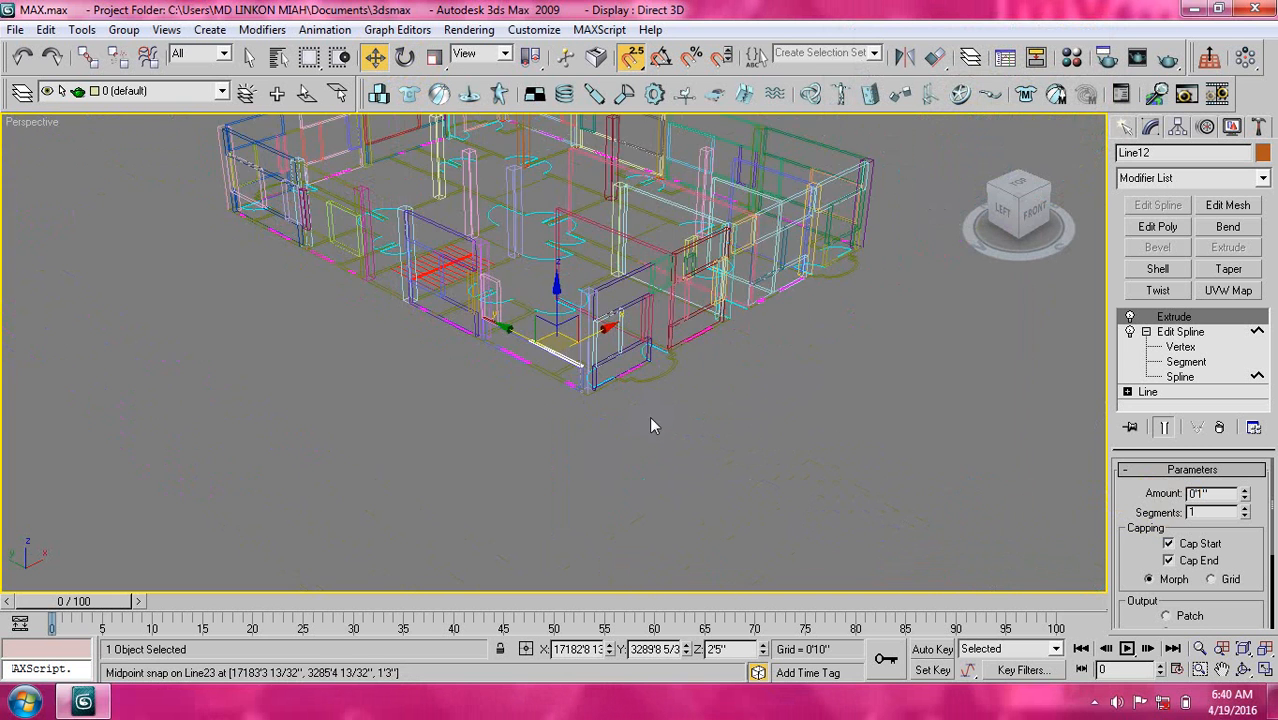
pyautogui.scroll(-8, 565, 372)
pyautogui.scroll(12, 577, 418)
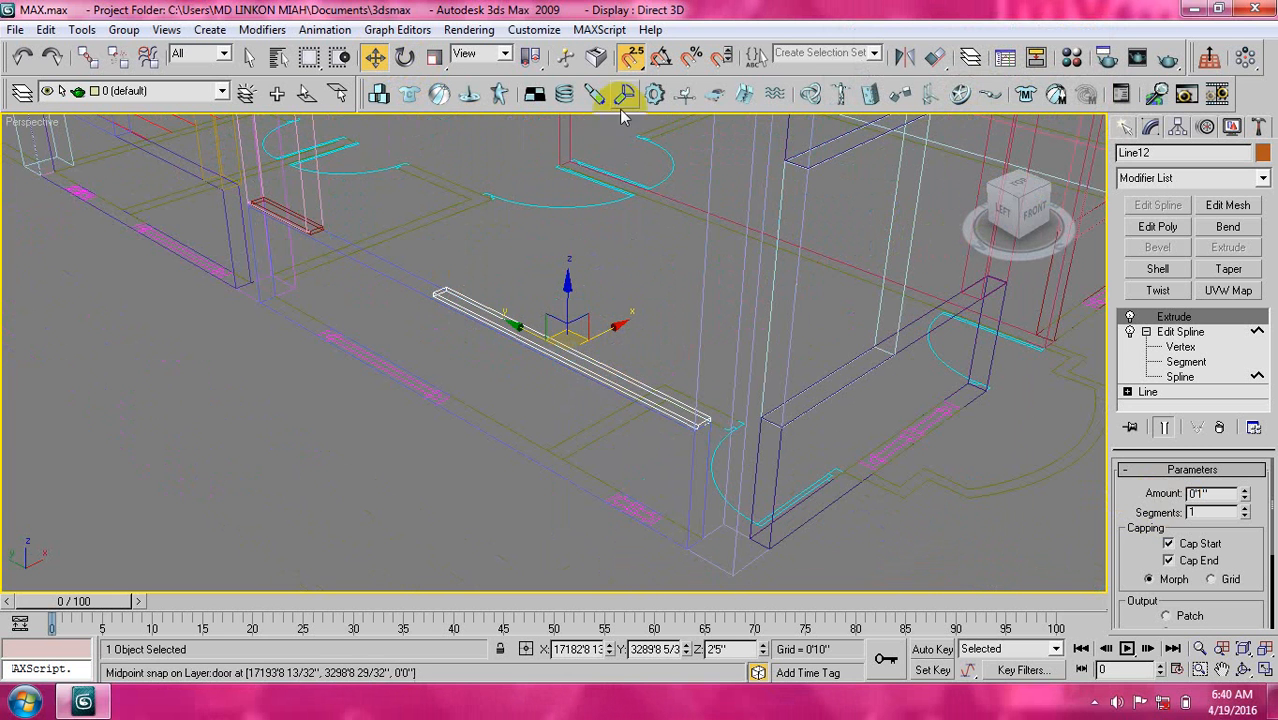
pyautogui.click(631, 56)
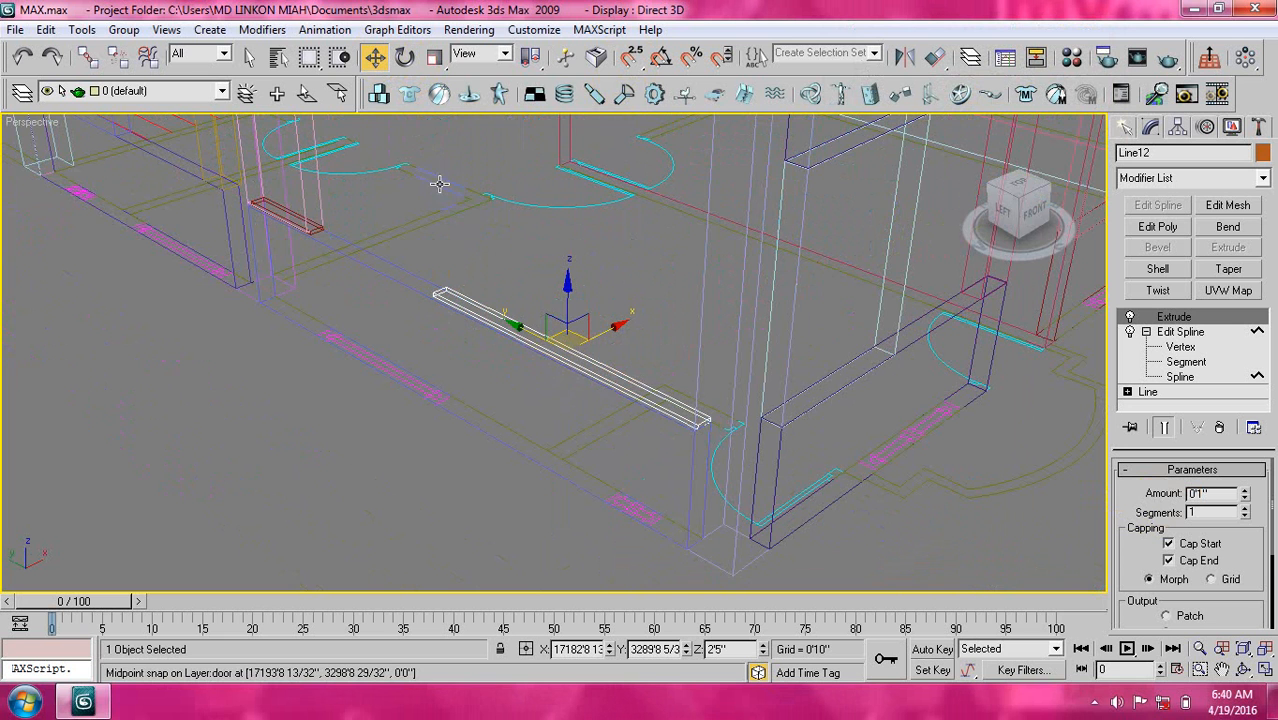
pyautogui.press('F3')
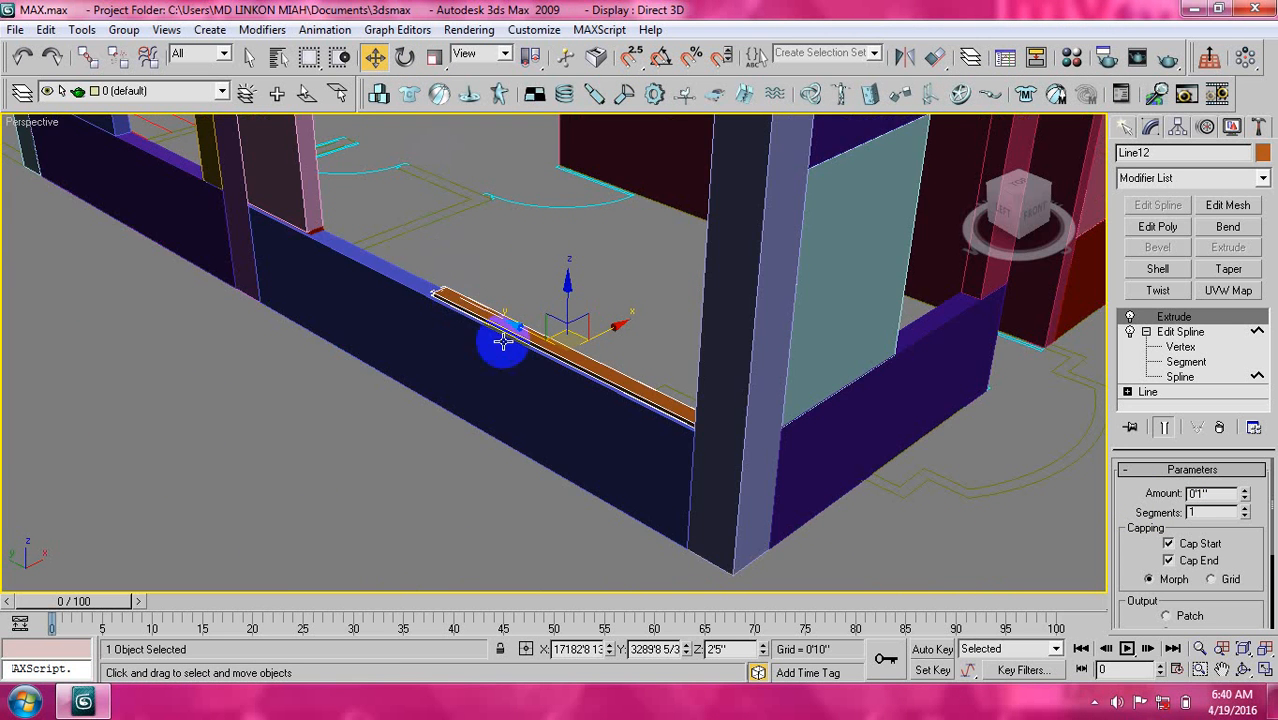
# Undo the orange strip's raised position and its 1-inch extrusion amount.
pyautogui.moveTo(526, 396); pyautogui.dragTo(532, 372, button='middle')
pyautogui.scroll(-10, 535, 390)
pyautogui.scroll(10, 526, 348)
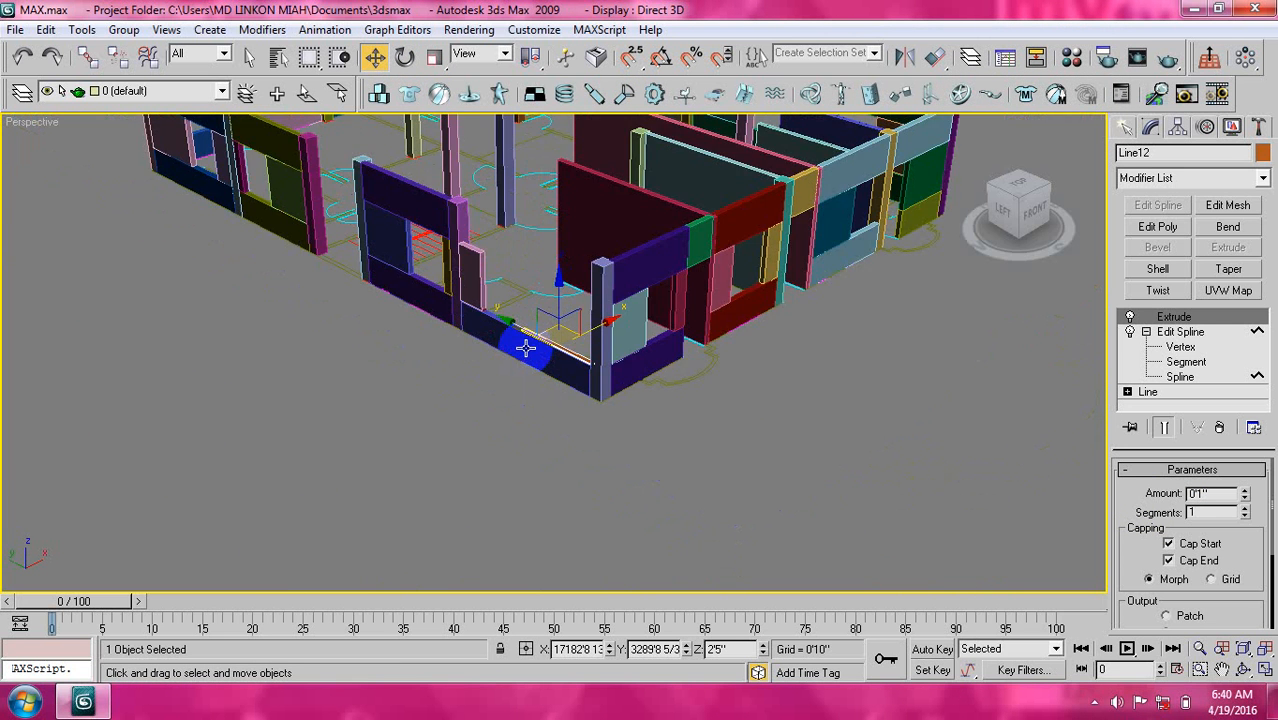
pyautogui.scroll(-6, 526, 348)
pyautogui.scroll(6, 519, 324)
pyautogui.scroll(-1, 530, 345)
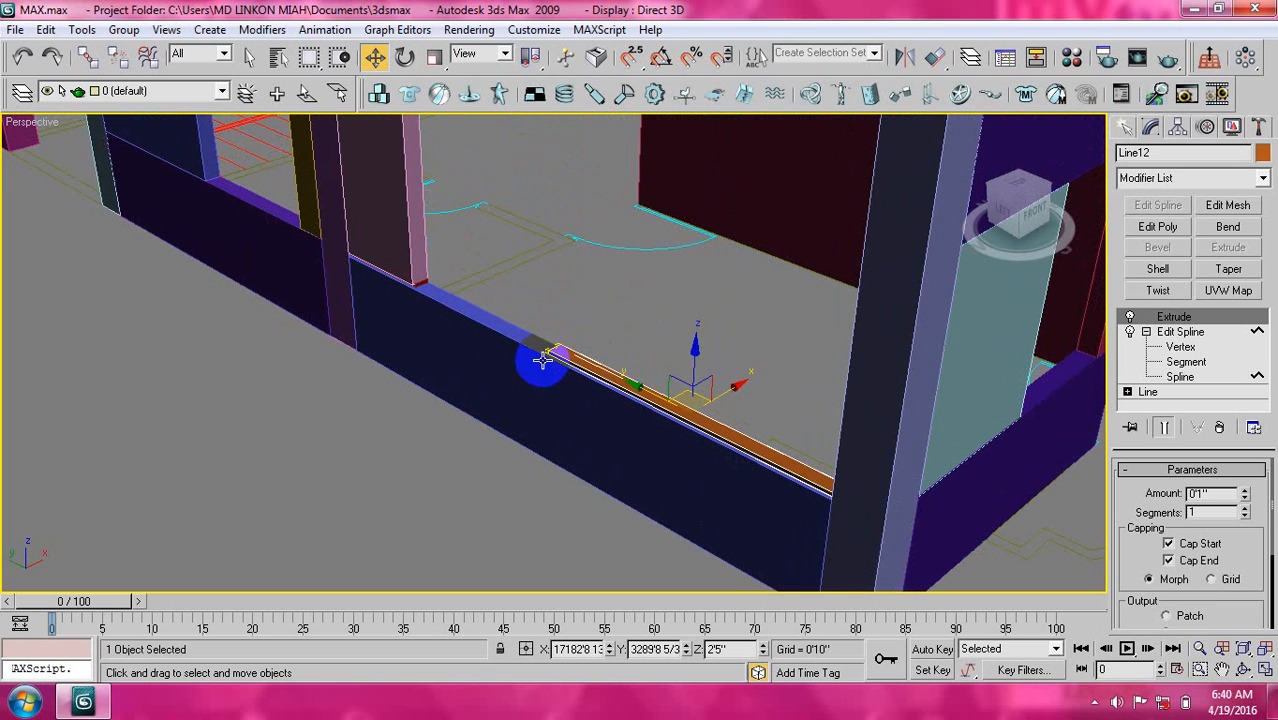
pyautogui.scroll(-6, 541, 375)
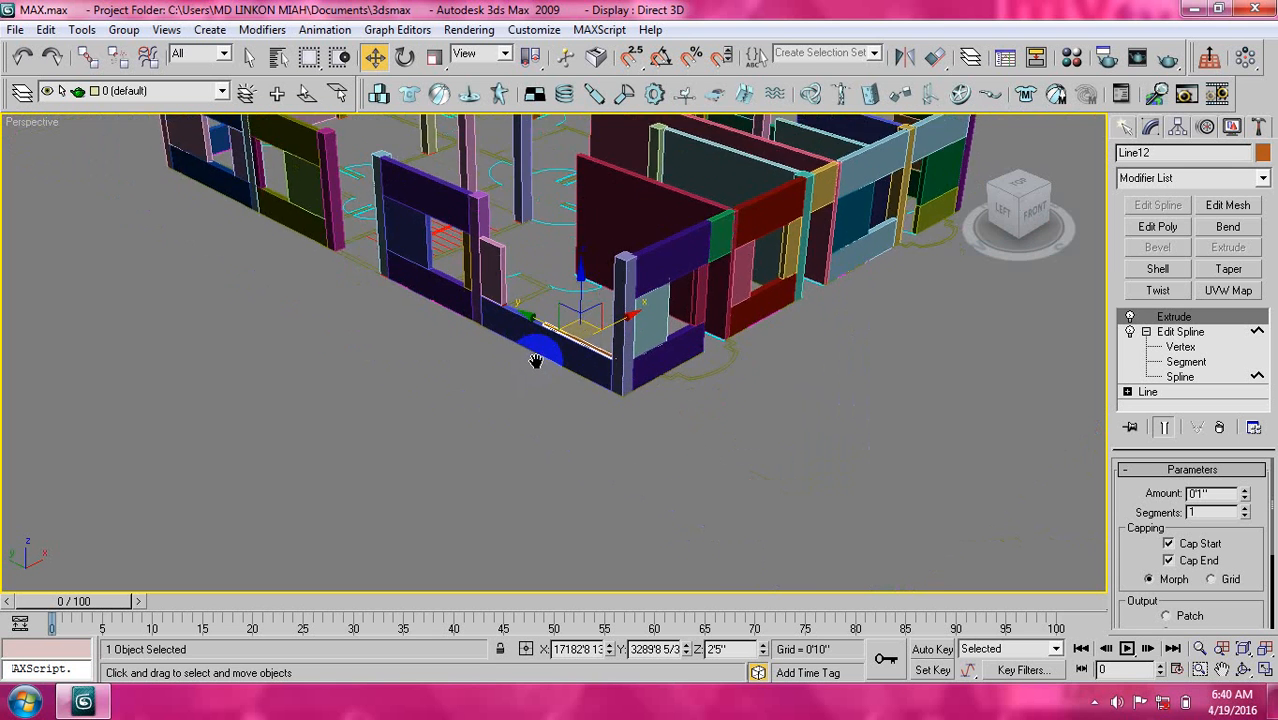
pyautogui.scroll(6, 524, 350)
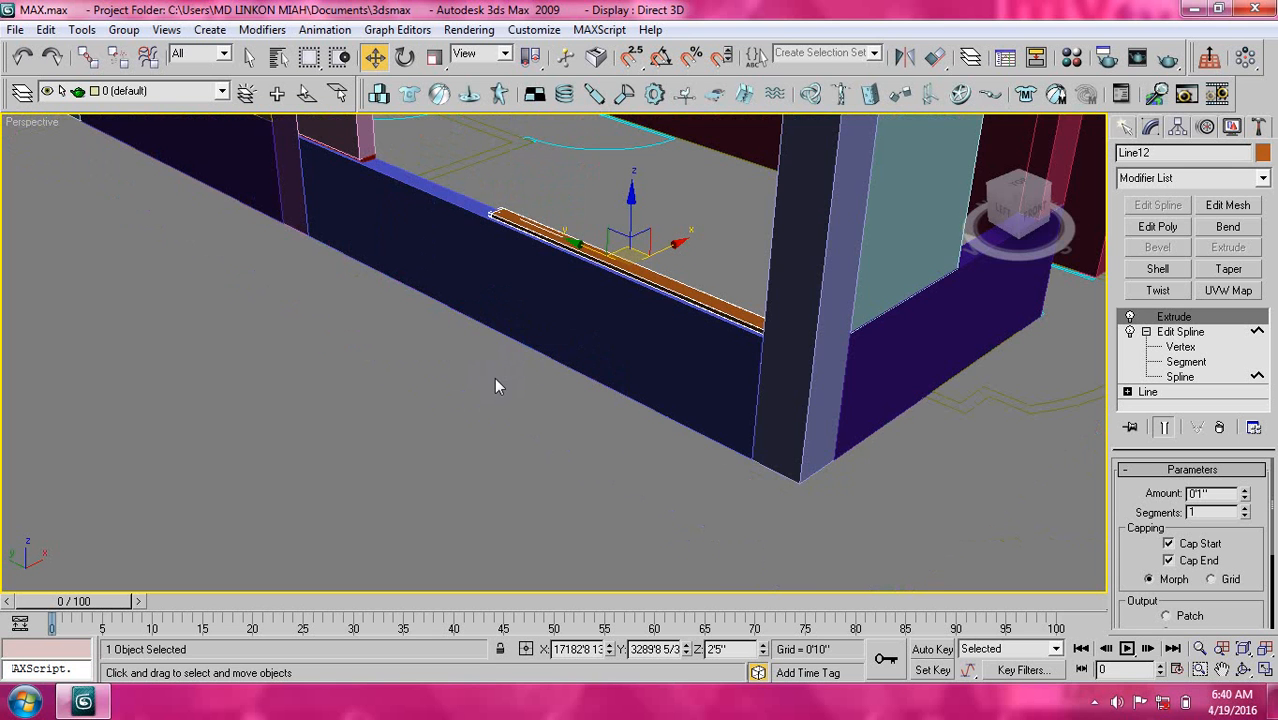
pyautogui.hotkey('ctrl', 'z')
pyautogui.hotkey('ctrl', 'z')
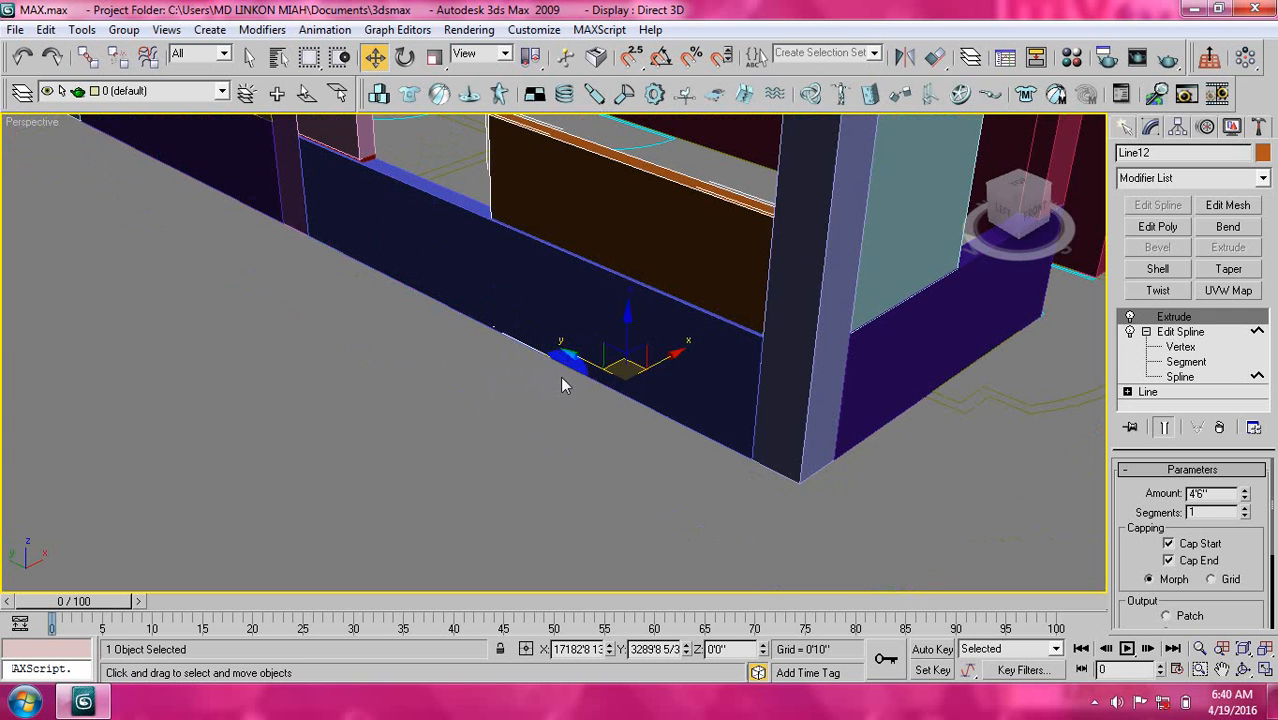
# Raise the orange panel to an absolute world Z of 29 inches and deselect it.
pyautogui.moveTo(601, 388); pyautogui.dragTo(587, 370, button='middle')
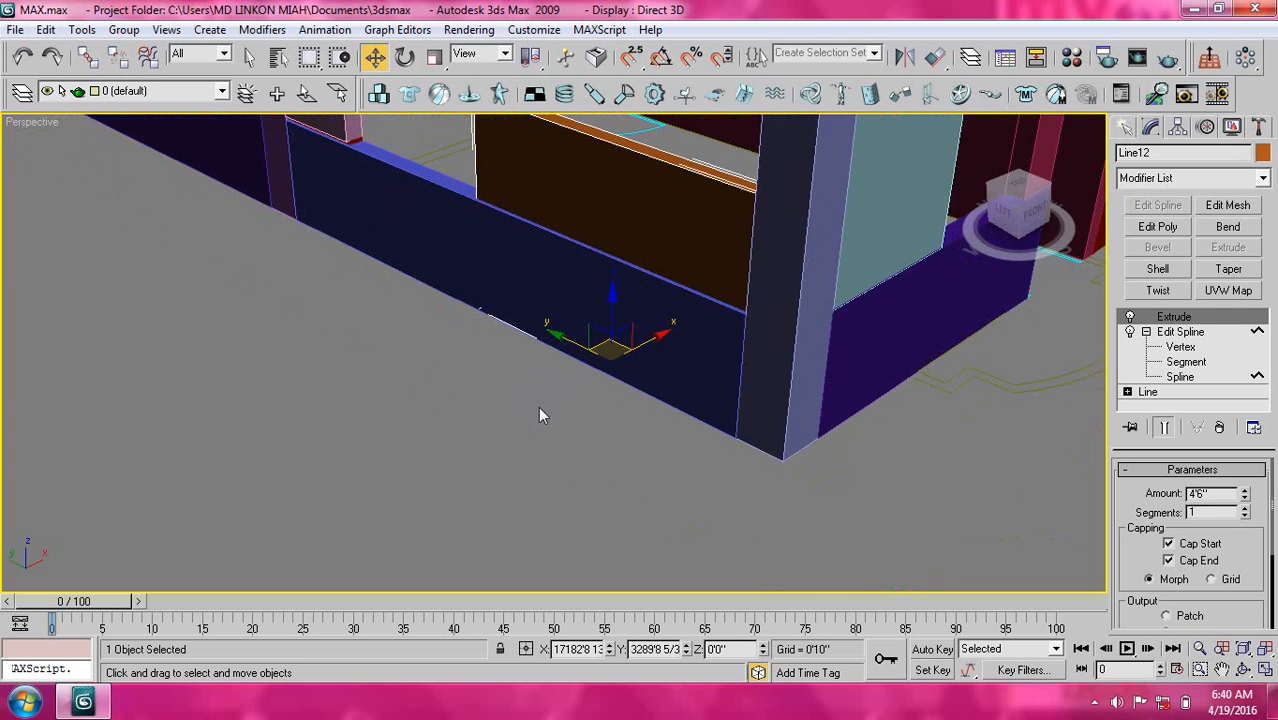
pyautogui.rightClick(375, 57)
pyautogui.press('Tab')
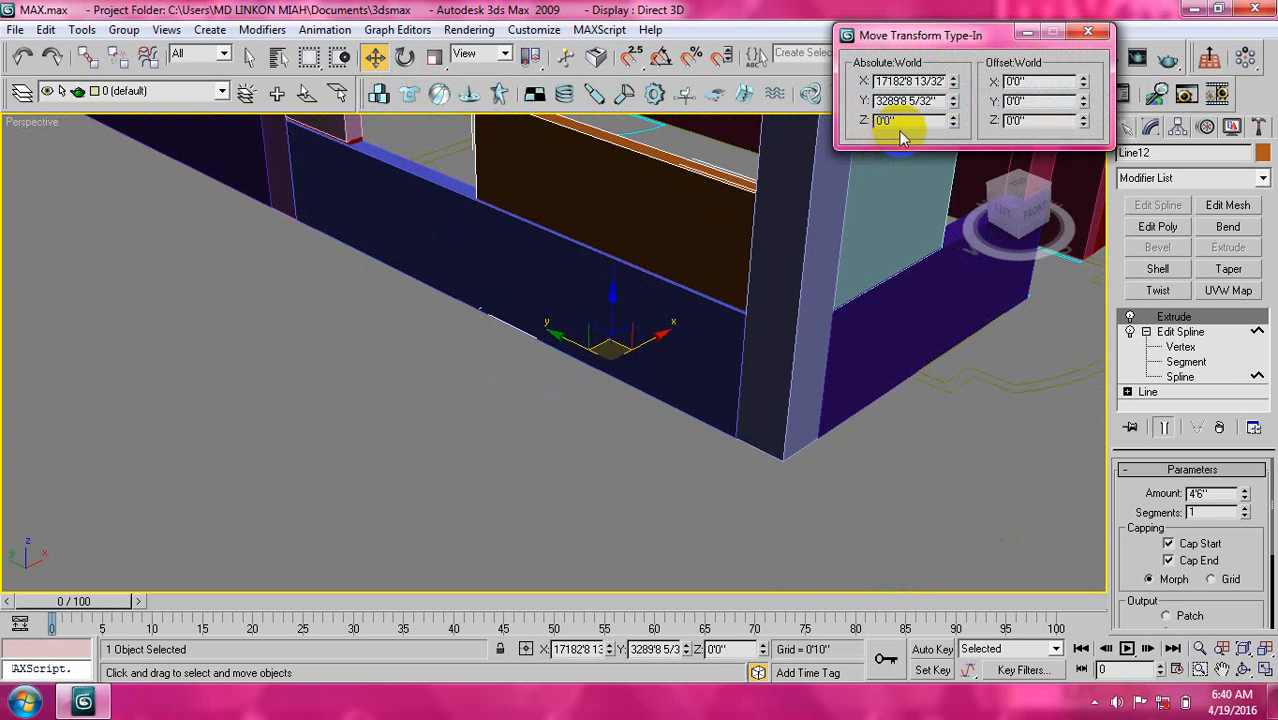
pyautogui.press('Tab')
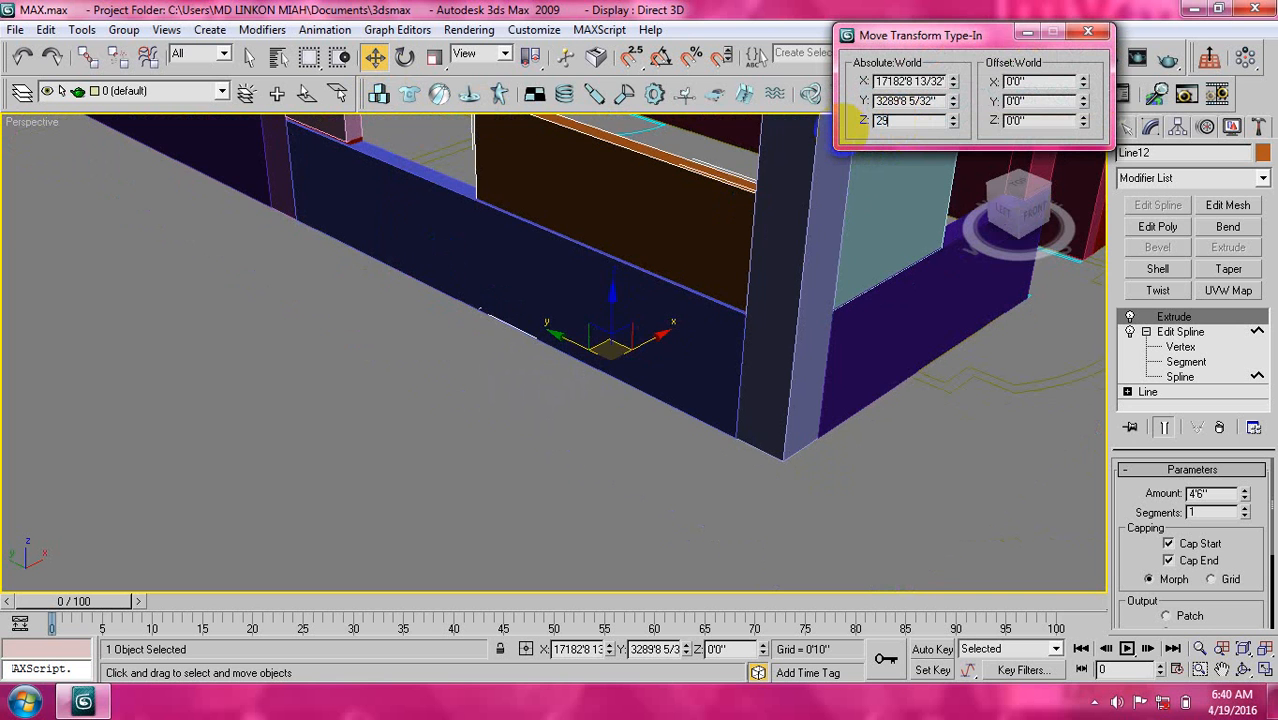
pyautogui.press('Return')
pyautogui.moveTo(693, 251)
pyautogui.mouseDown(button='middle')
pyautogui.moveTo(716, 314)
pyautogui.moveTo(690, 291)
pyautogui.moveTo(685, 234)
pyautogui.moveTo(689, 264)
pyautogui.mouseUp(button='middle')
pyautogui.click(470, 418)
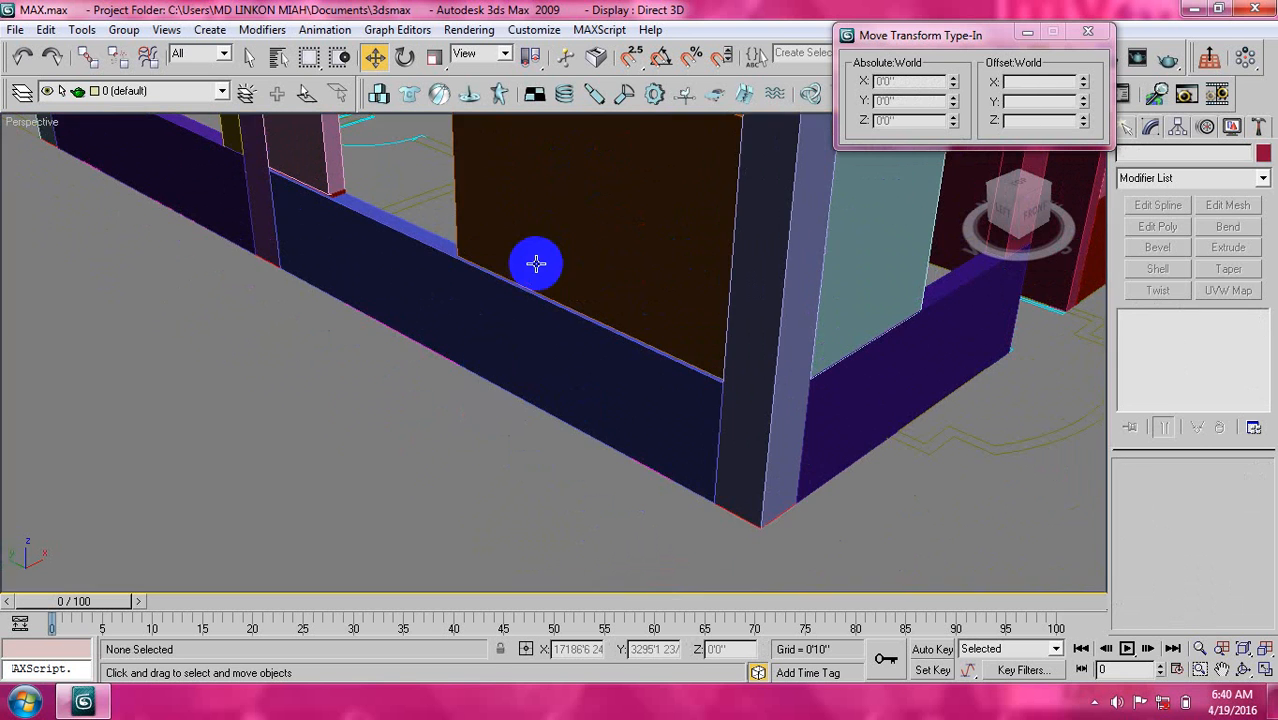
# Examine how the raised orange panel sits on the low wall, and close the Move Transform Type-In dialog.
pyautogui.moveTo(534, 262); pyautogui.dragTo(573, 351, button='middle')
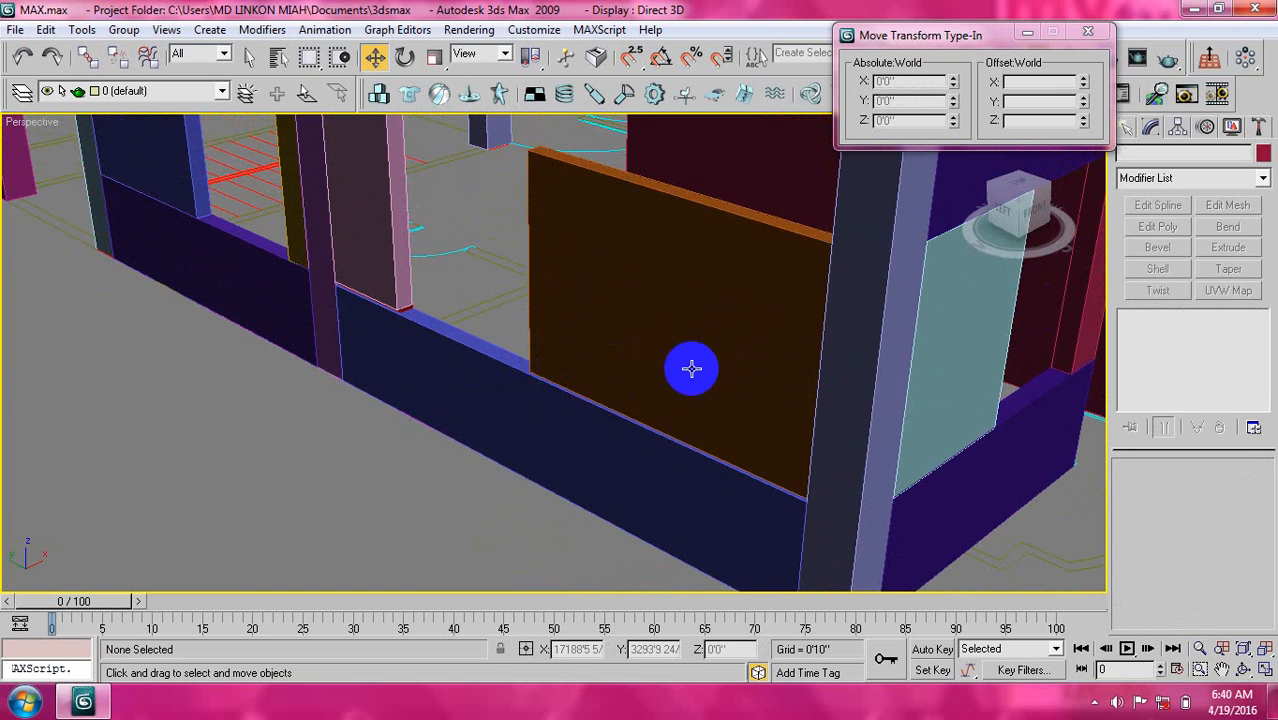
pyautogui.scroll(8, 630, 360)
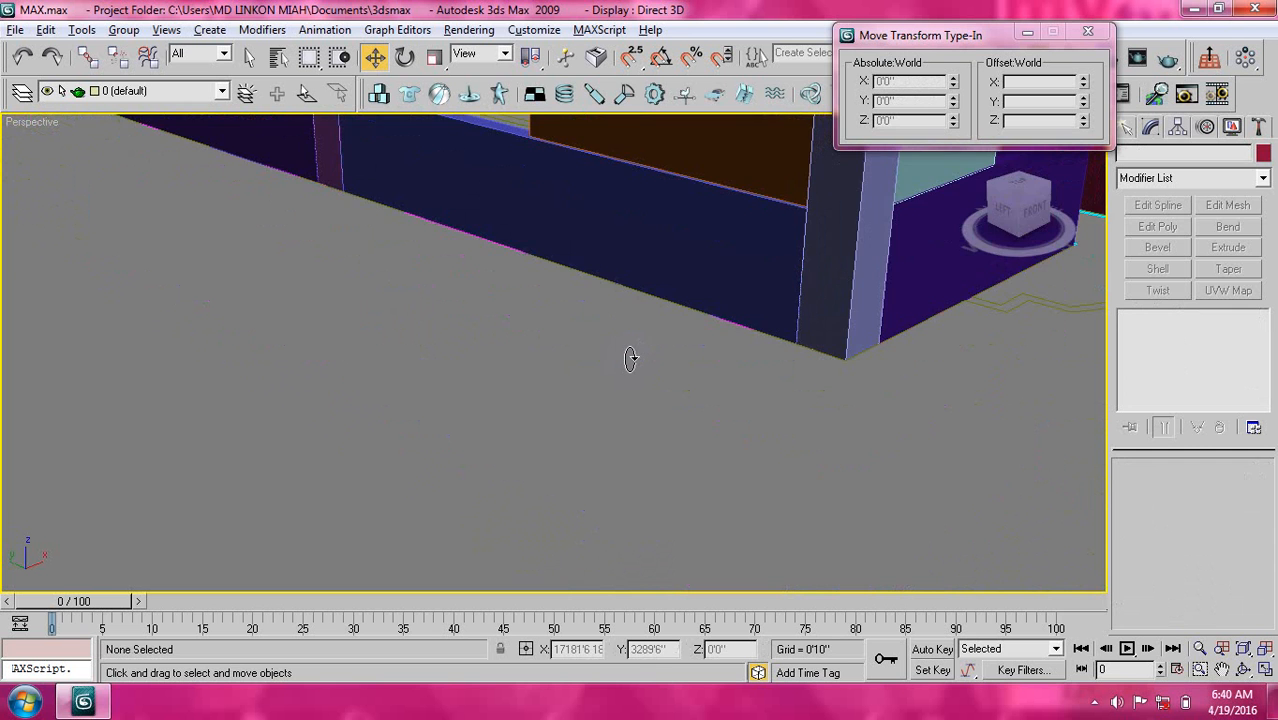
pyautogui.scroll(-6, 595, 372)
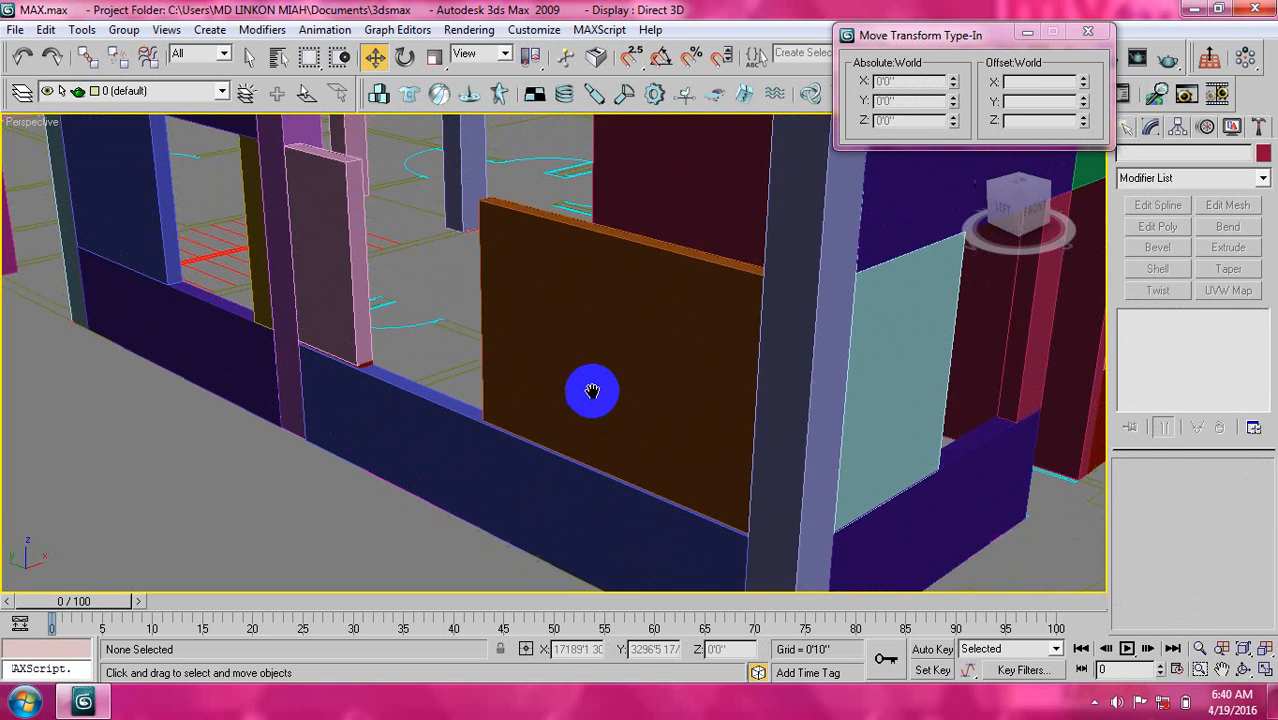
pyautogui.click(600, 378)
pyautogui.keyDown('alt'); pyautogui.moveTo(616, 424); pyautogui.dragTo(617, 418, button='middle'); pyautogui.keyUp('alt')
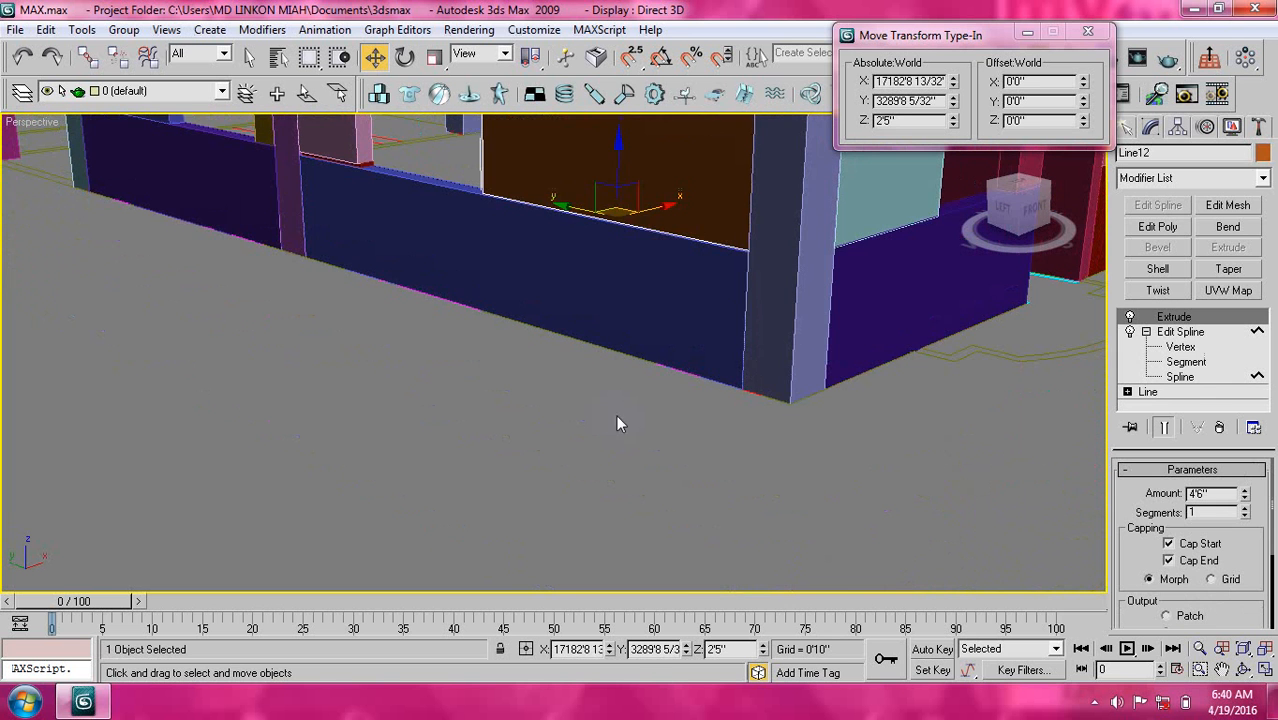
pyautogui.click(569, 358)
pyautogui.moveTo(631, 250); pyautogui.dragTo(619, 291, button='middle')
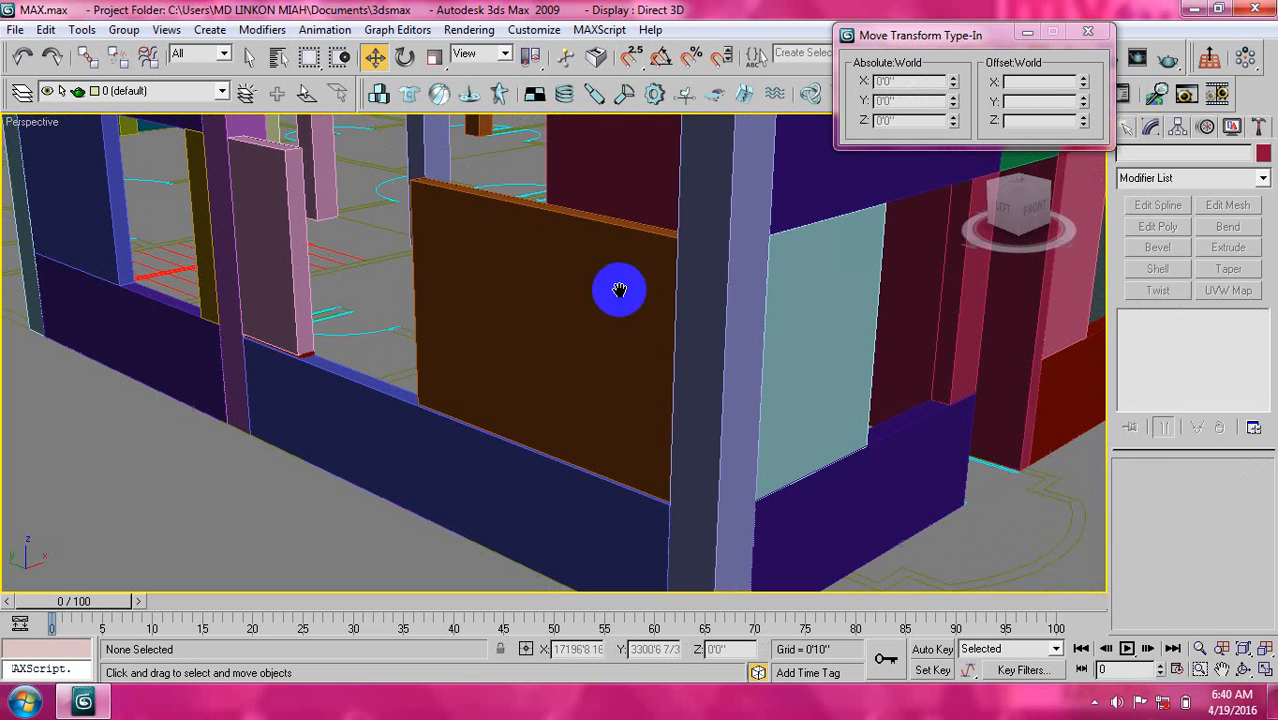
pyautogui.click(1092, 34)
# Select the orange panel and examine its alignment with the low wall in the top view.
pyautogui.click(578, 306)
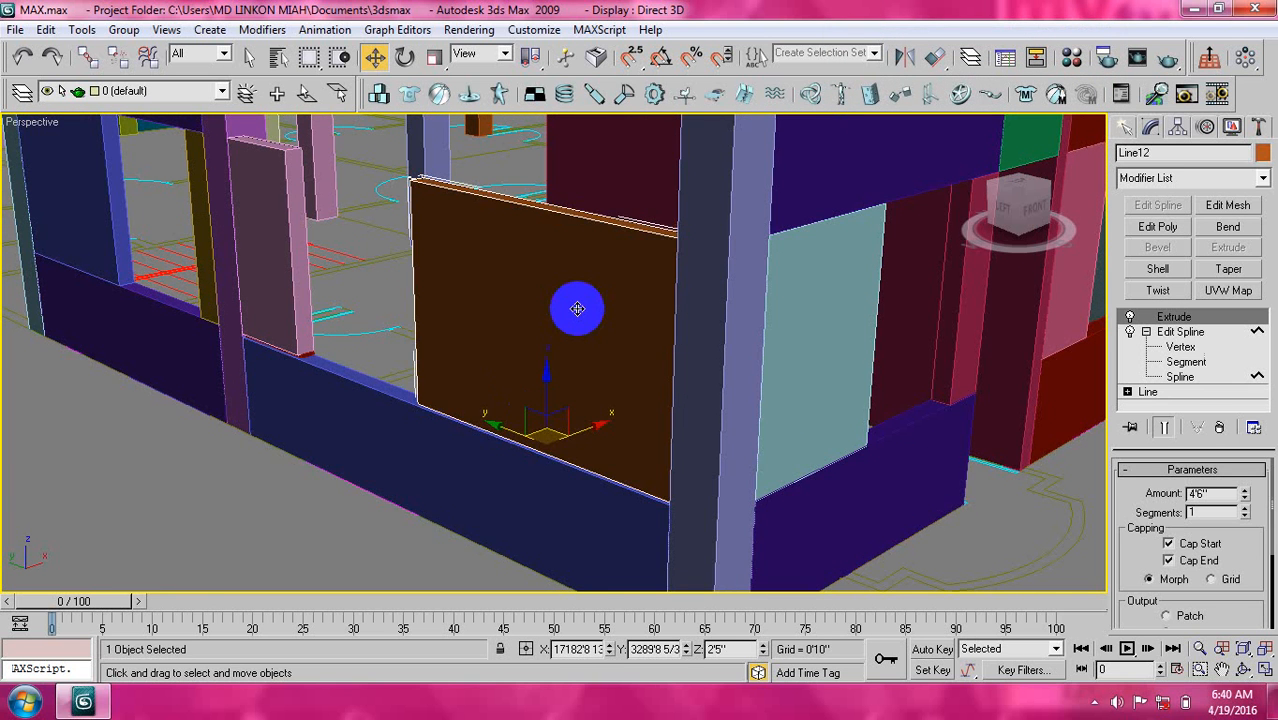
pyautogui.press('t')
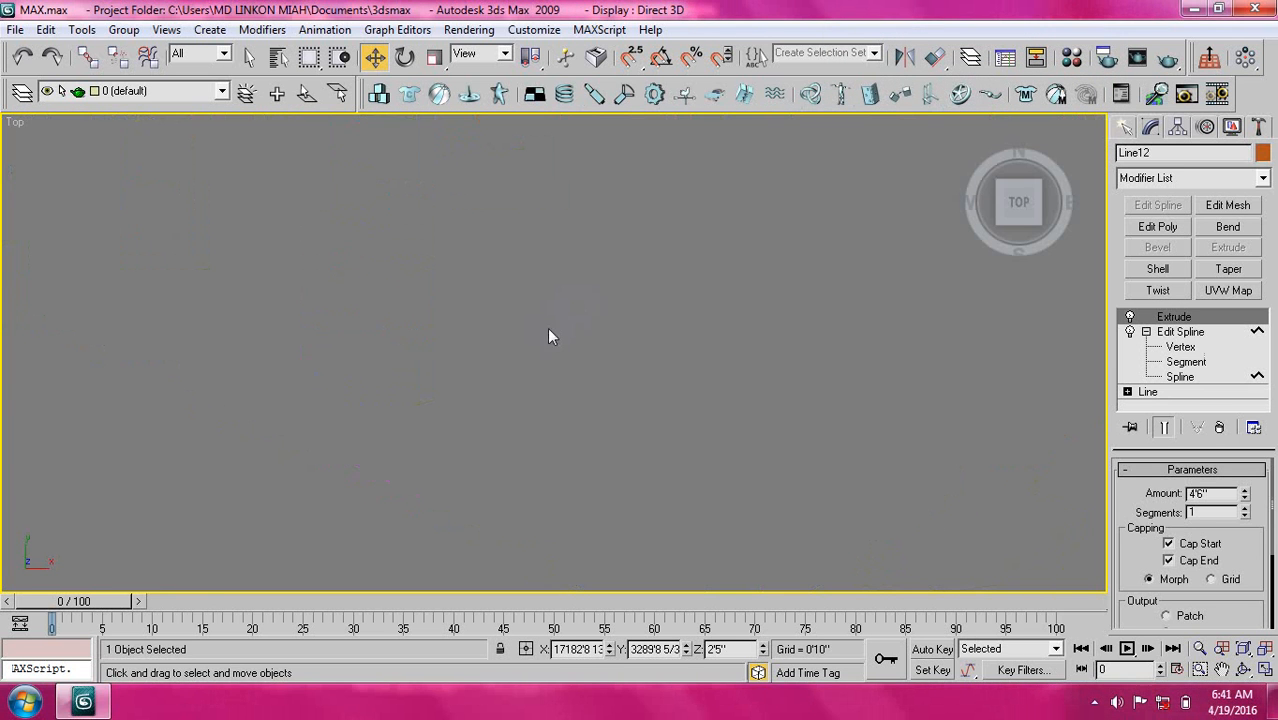
pyautogui.press('z')
pyautogui.moveTo(561, 414); pyautogui.dragTo(563, 401, button='middle')
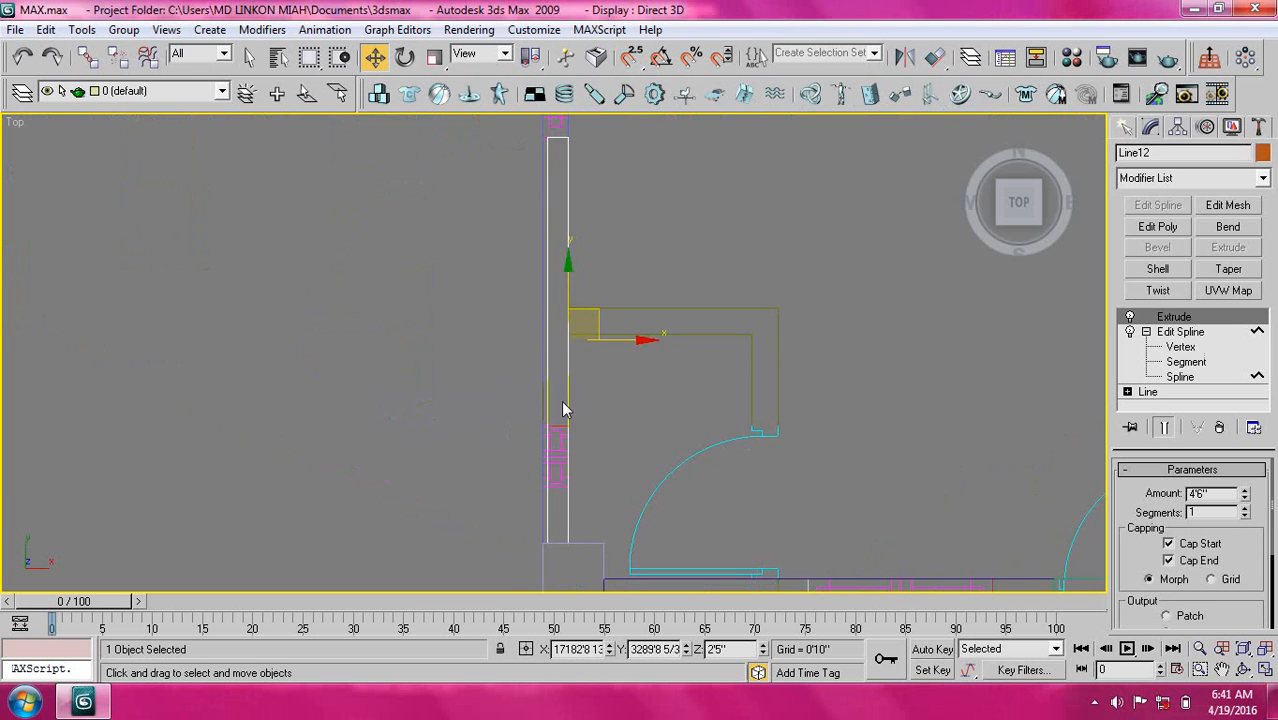
pyautogui.click(841, 279)
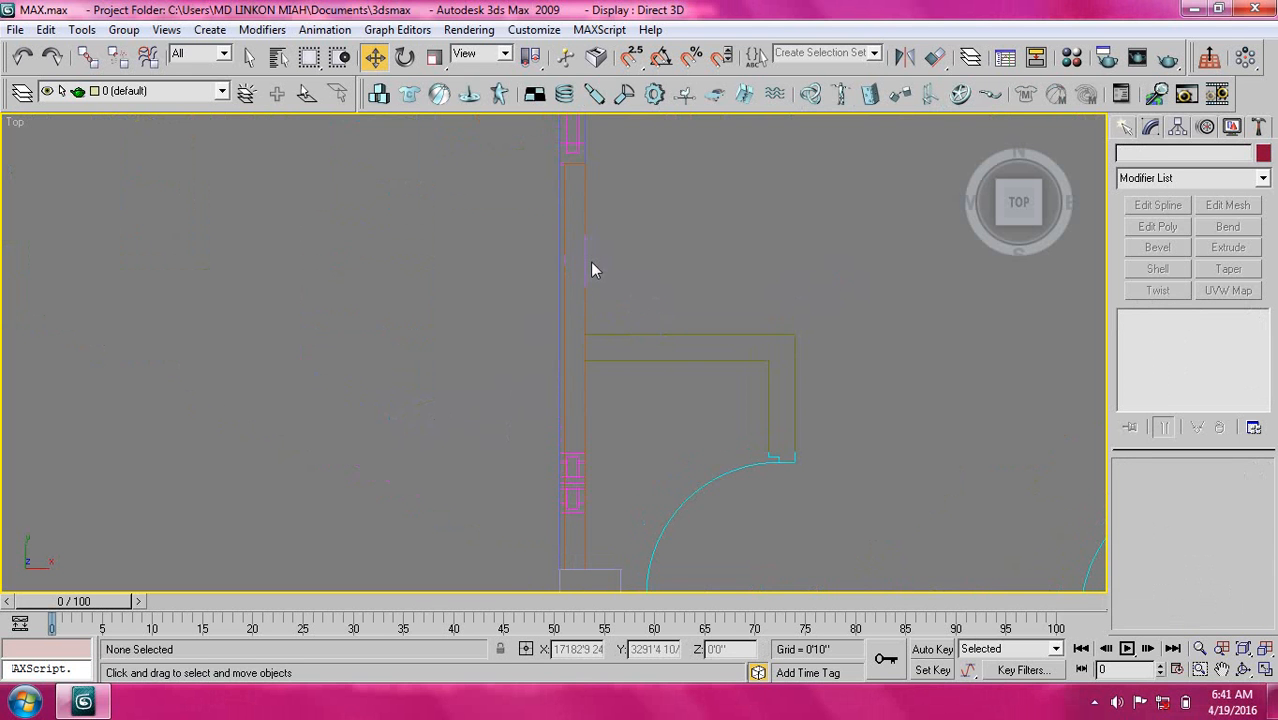
pyautogui.moveTo(593, 263); pyautogui.dragTo(624, 302, button='middle')
pyautogui.click(616, 300)
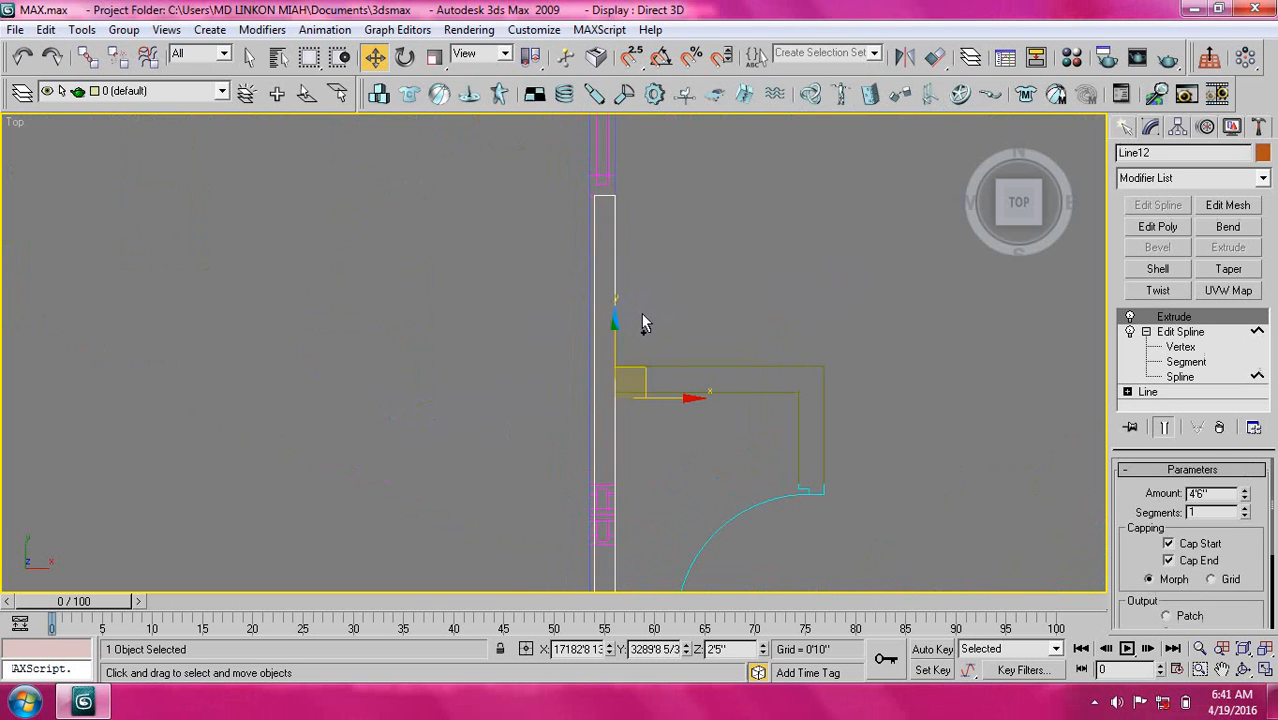
pyautogui.press('z')
pyautogui.click(641, 323)
# Undo the orange panel's raise, extrusion and spline outline, going back to the traced line.
pyautogui.hotkey('ctrl', 'z')
pyautogui.hotkey('ctrl', 'z')
pyautogui.hotkey('ctrl', 'z')
pyautogui.hotkey('ctrl', 'z')
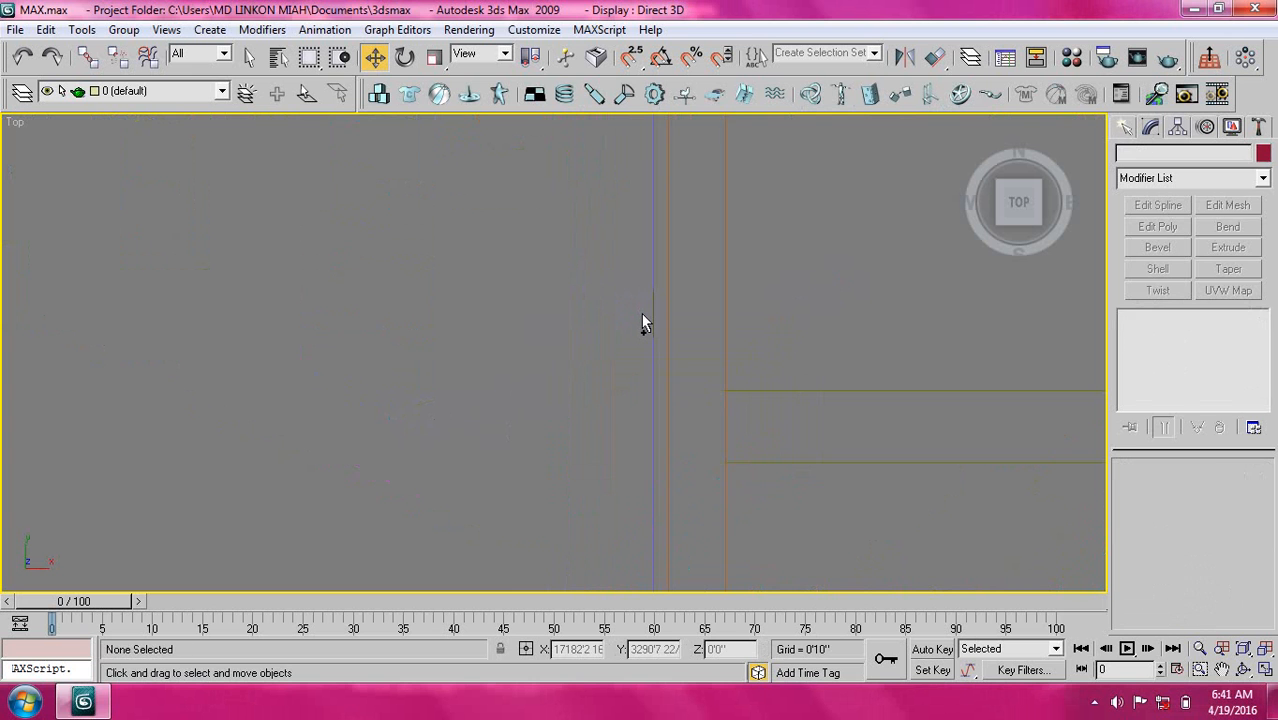
pyautogui.hotkey('ctrl', 'z')
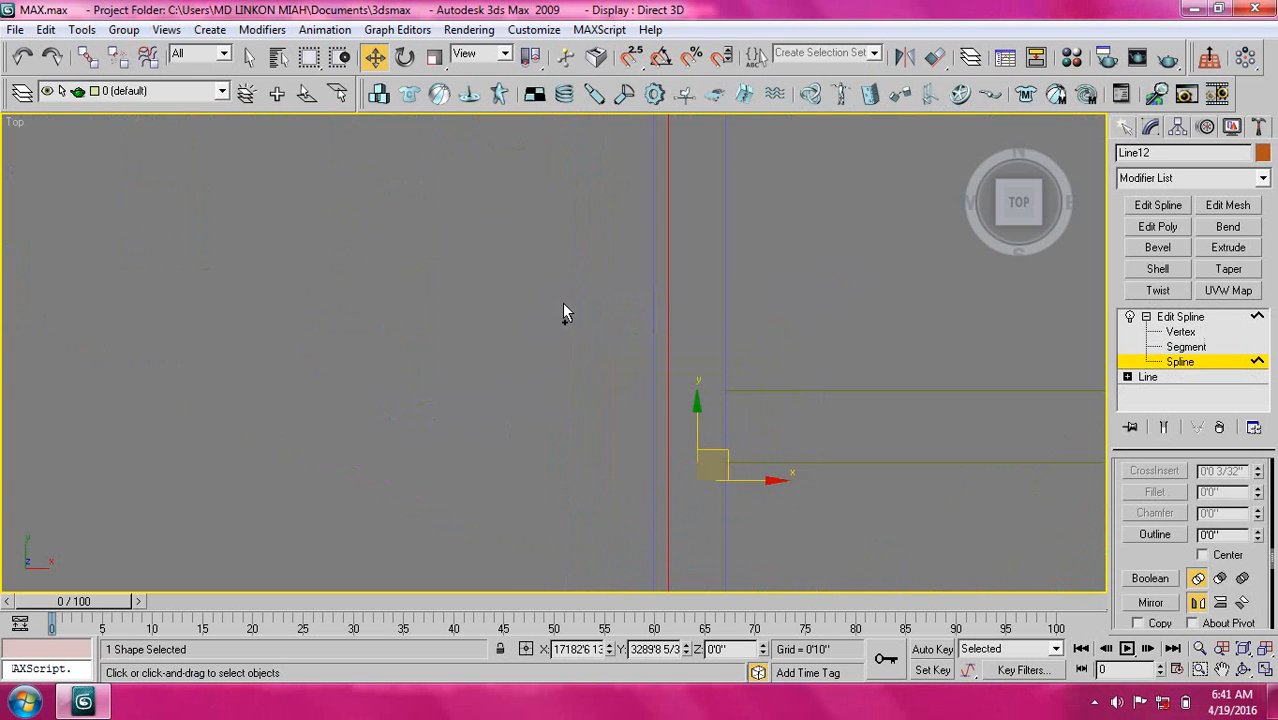
pyautogui.click(22, 57)
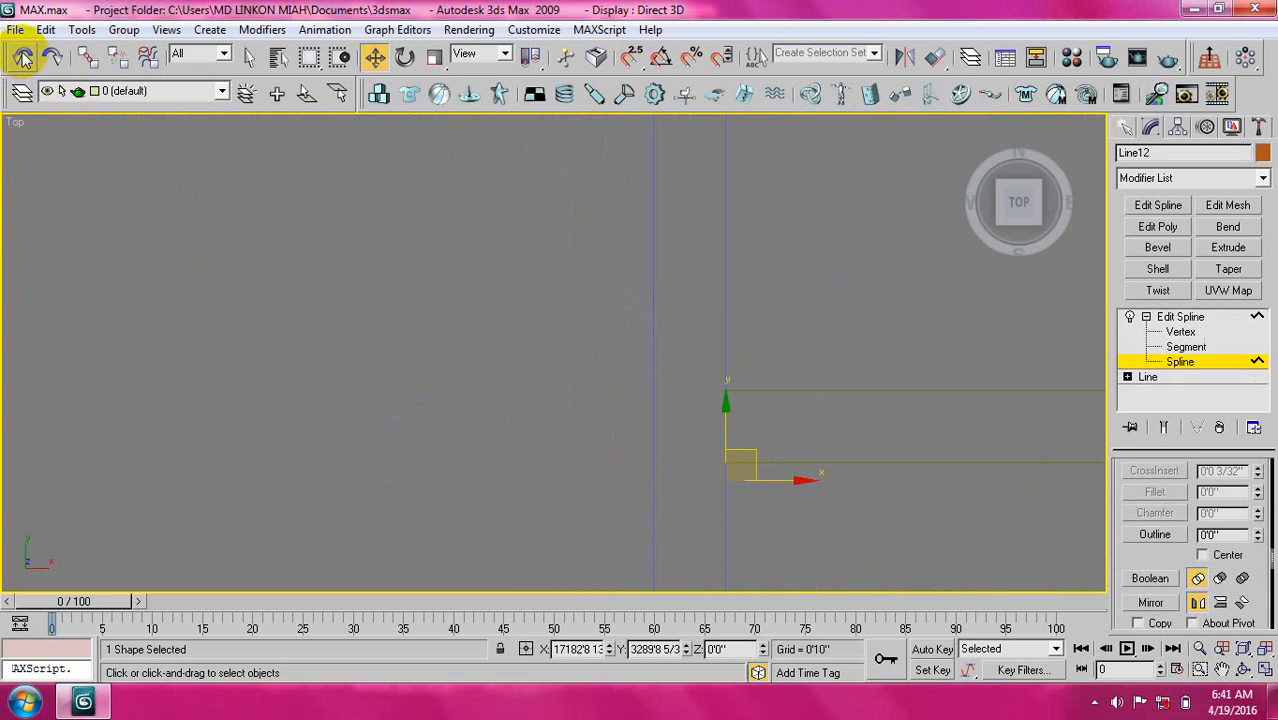
pyautogui.click(22, 57)
pyautogui.click(78, 91)
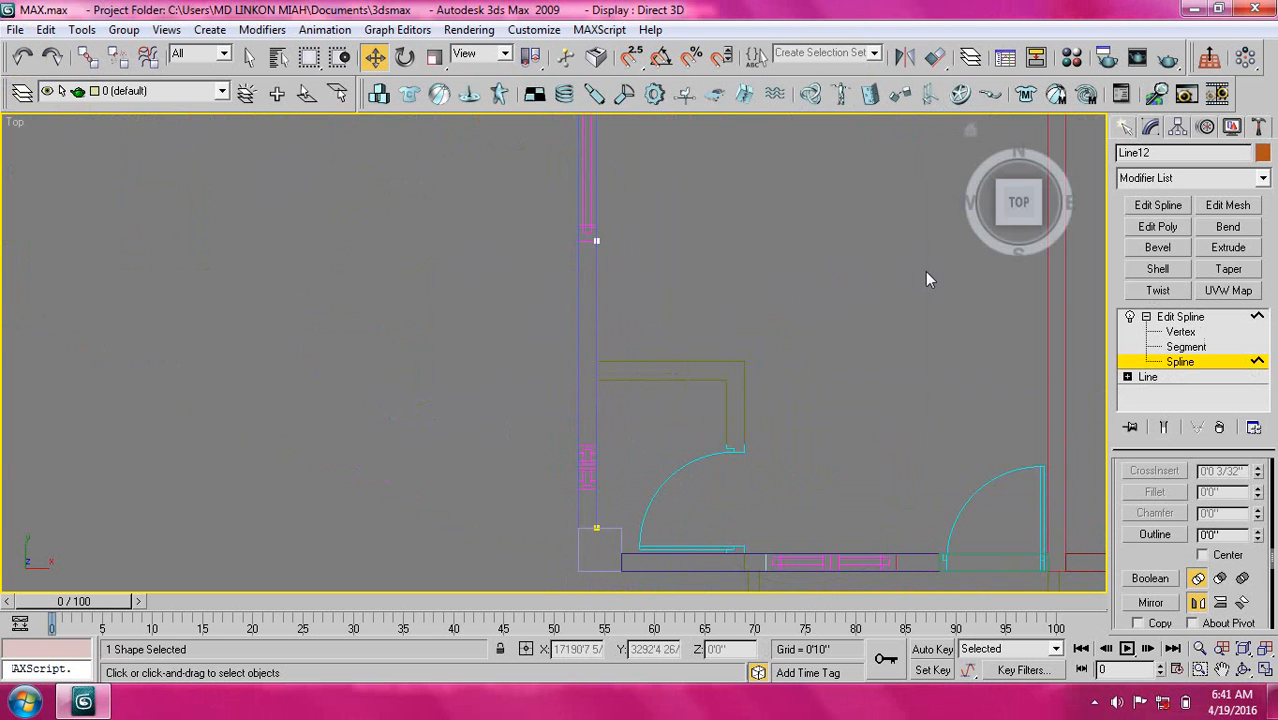
# Return to the perspective view of the building and redo the orange panel's outline and extrusion.
pyautogui.click(970, 130)
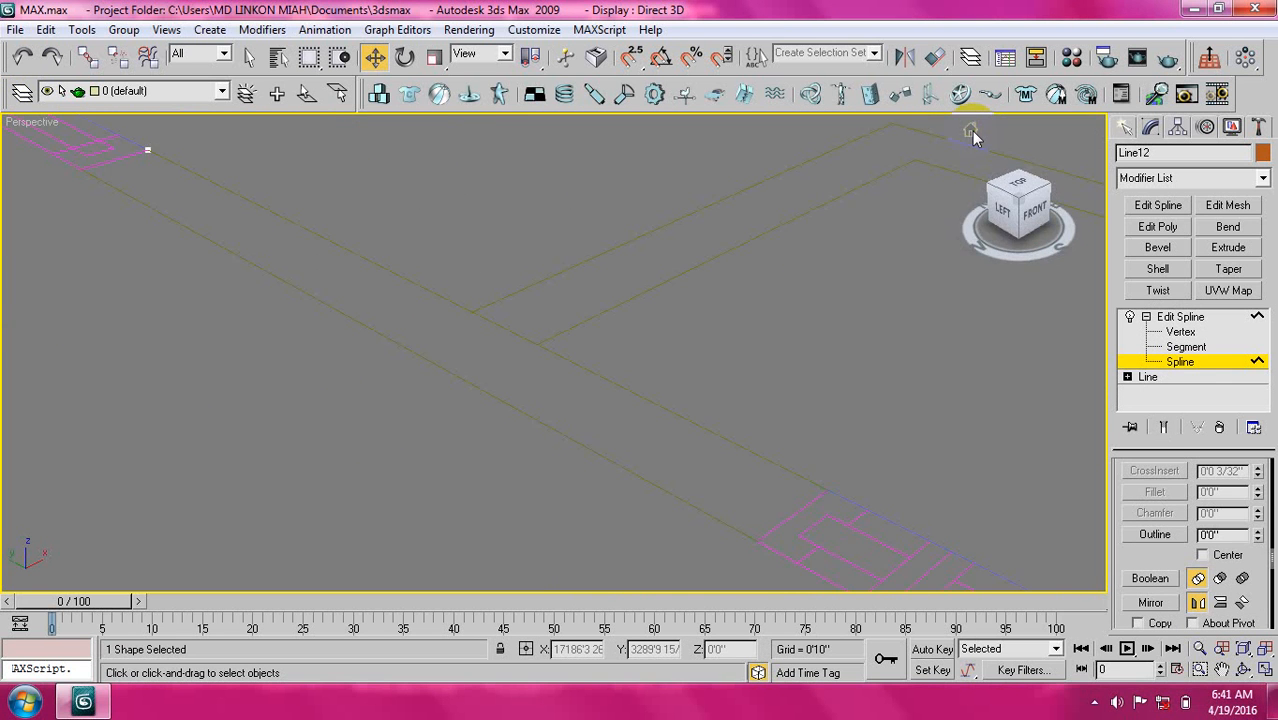
pyautogui.click(971, 131)
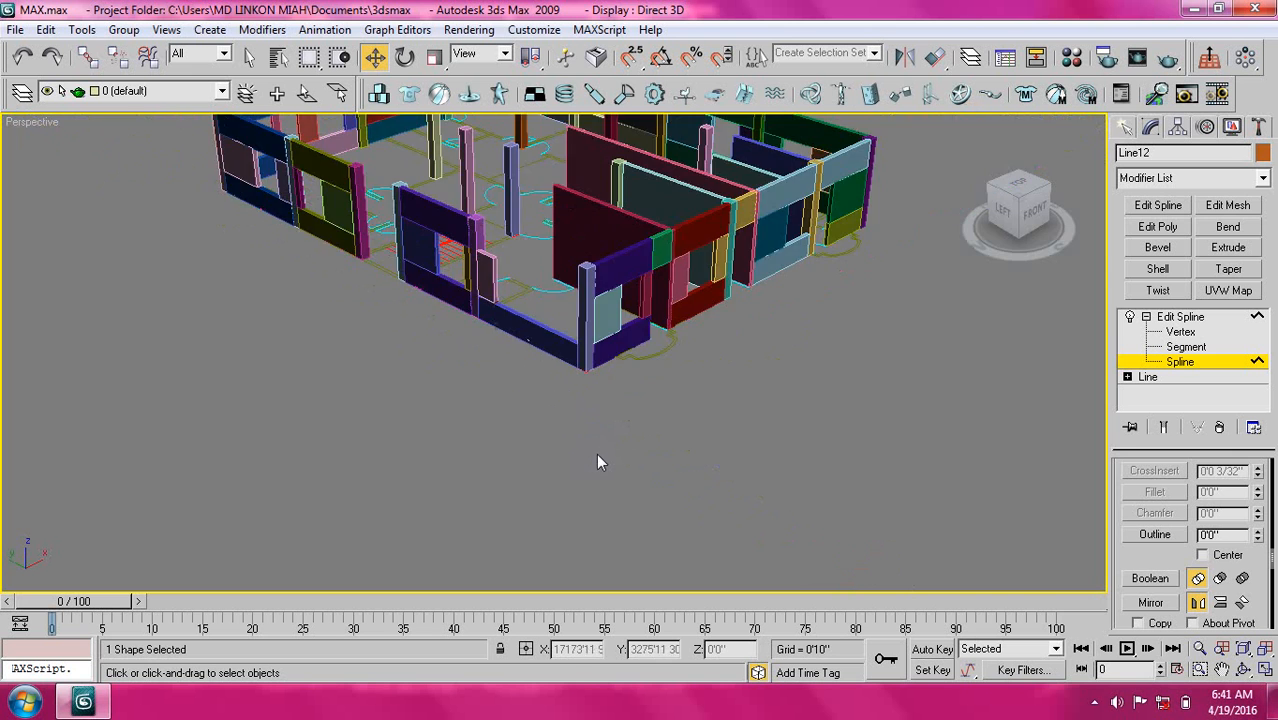
pyautogui.scroll(5, 542, 337)
pyautogui.scroll(-3, 544, 360)
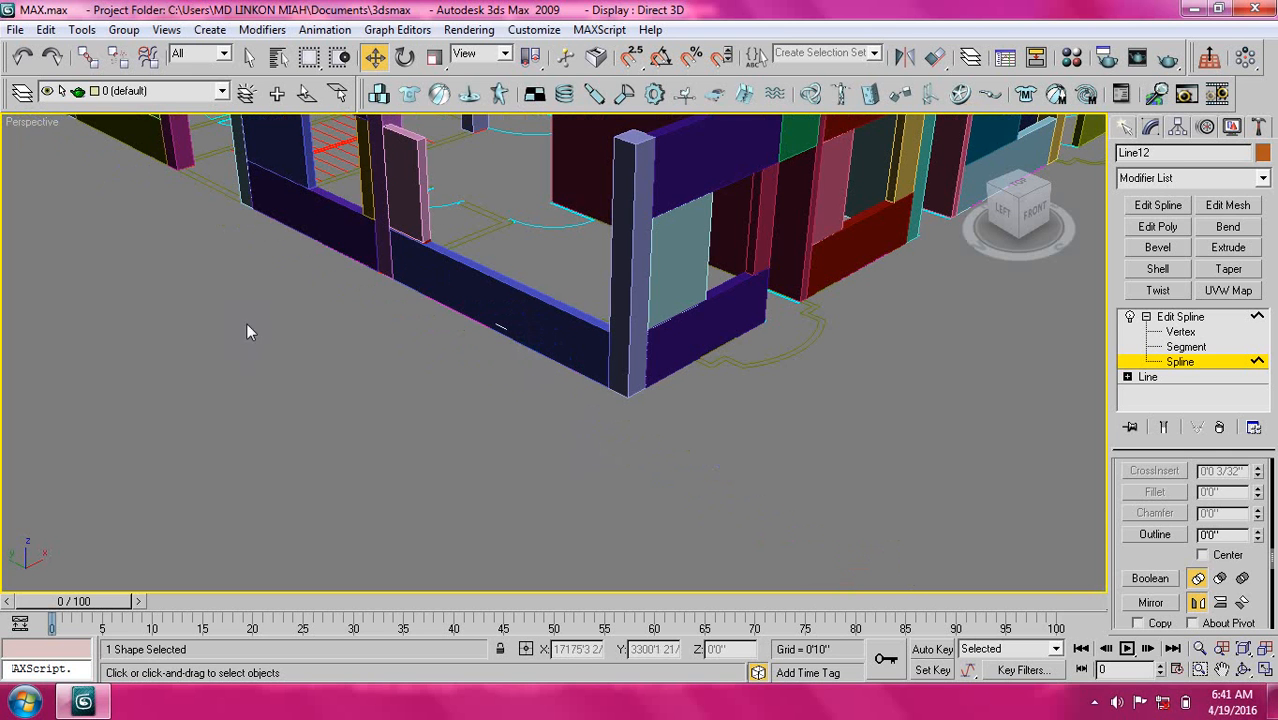
pyautogui.click(53, 57)
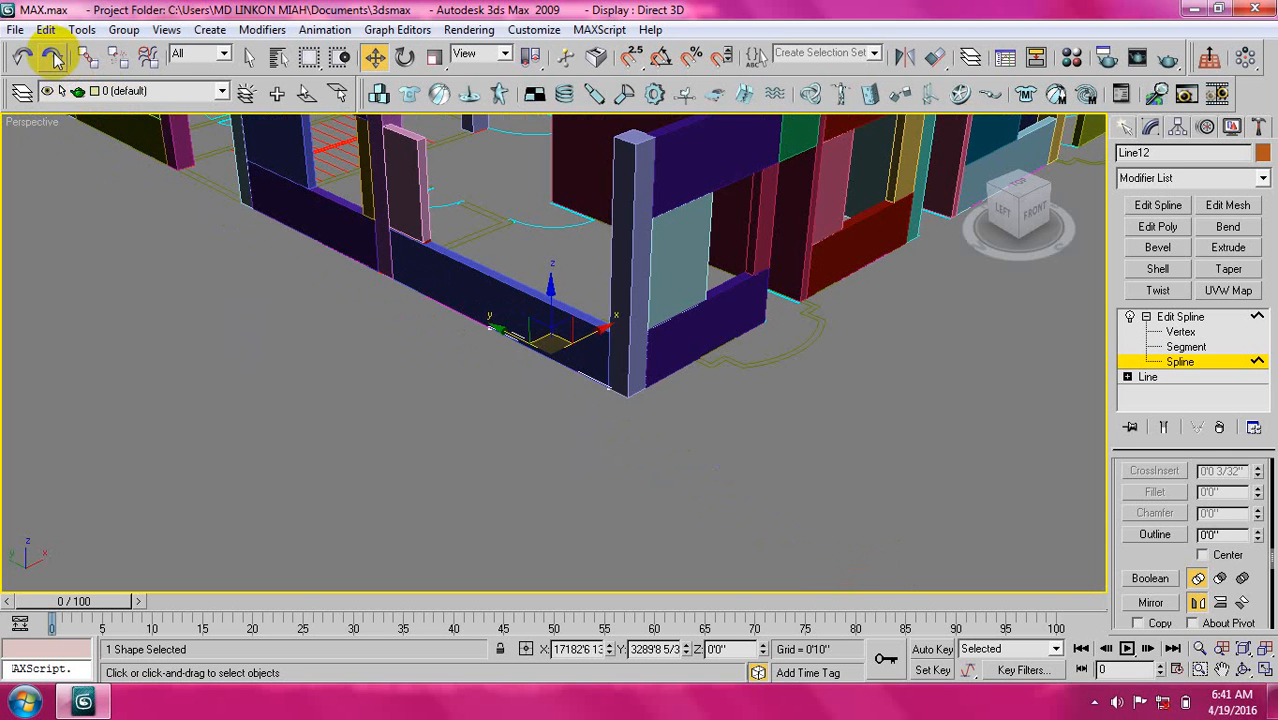
pyautogui.click(53, 57)
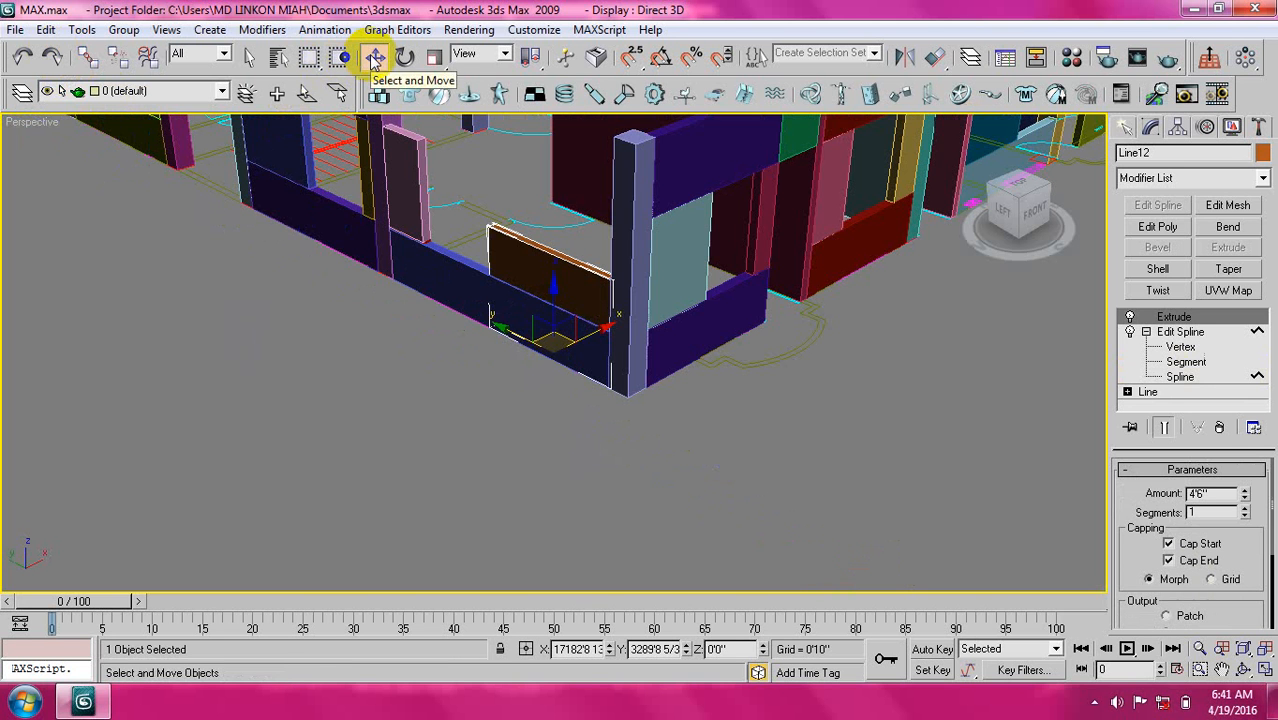
# Inspect the orange panel against the low wall and delete it.
pyautogui.scroll(5, 585, 307)
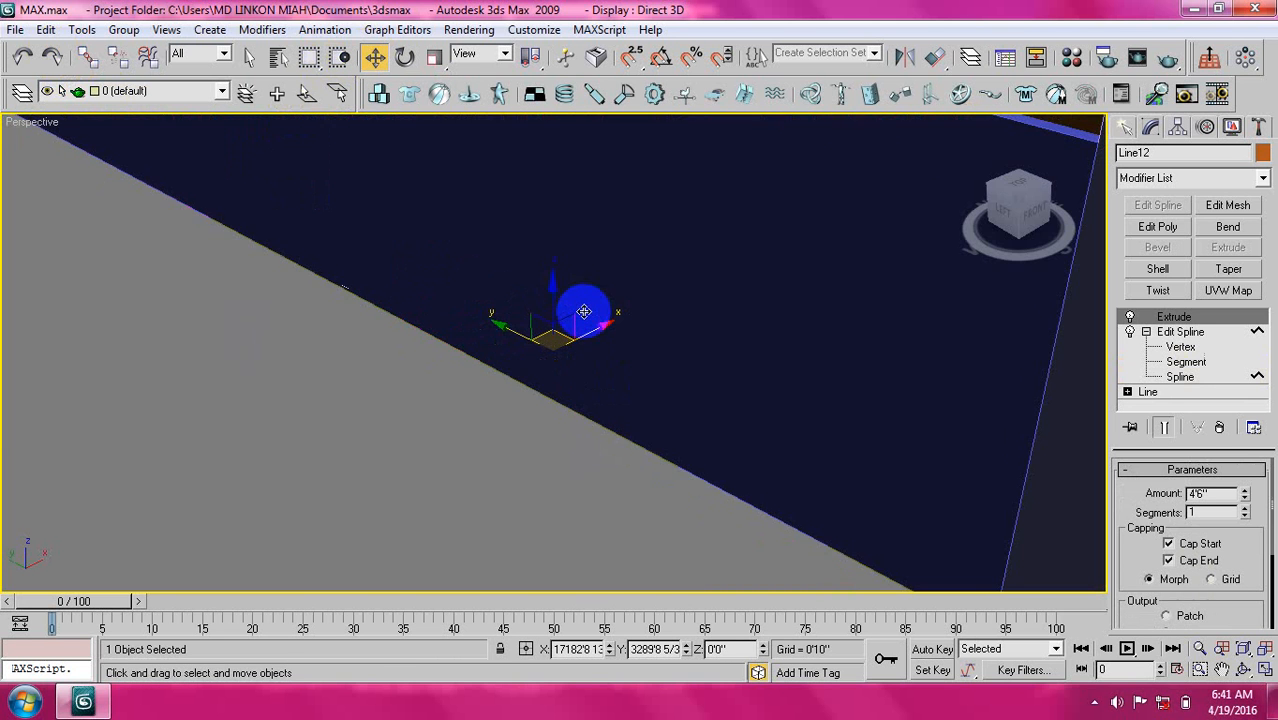
pyautogui.scroll(8, 584, 312)
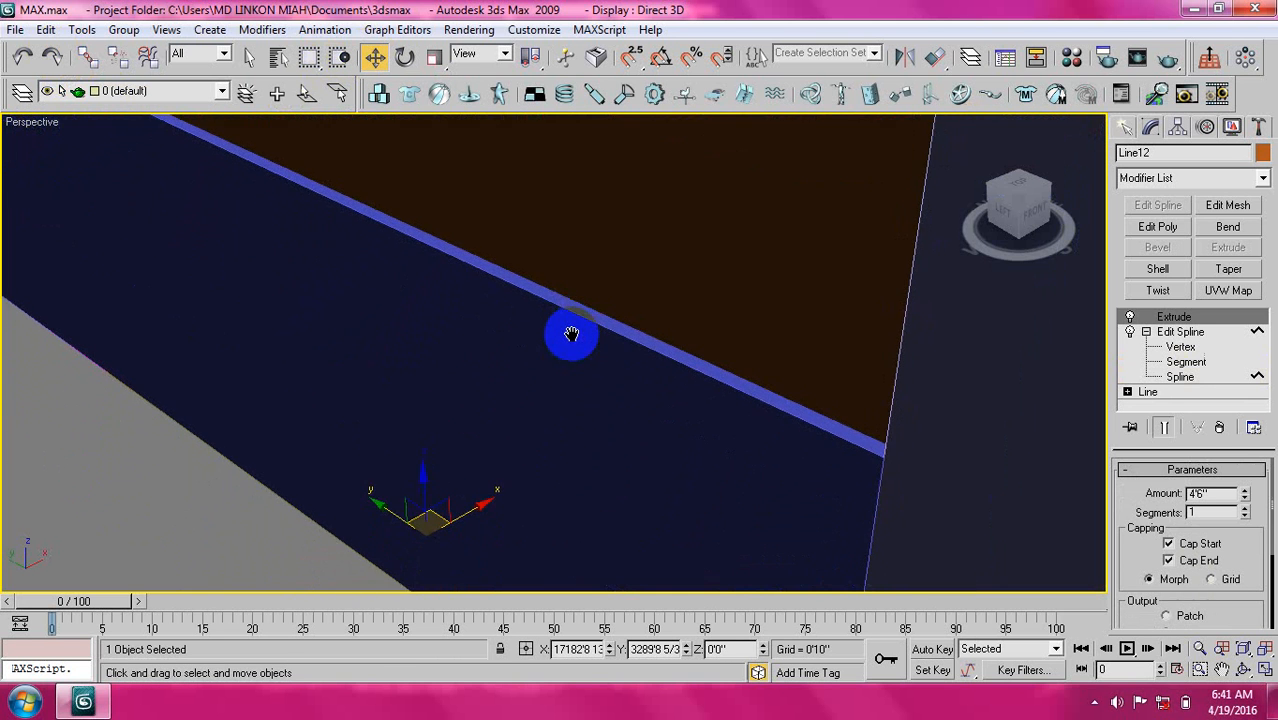
pyautogui.scroll(-8, 569, 375)
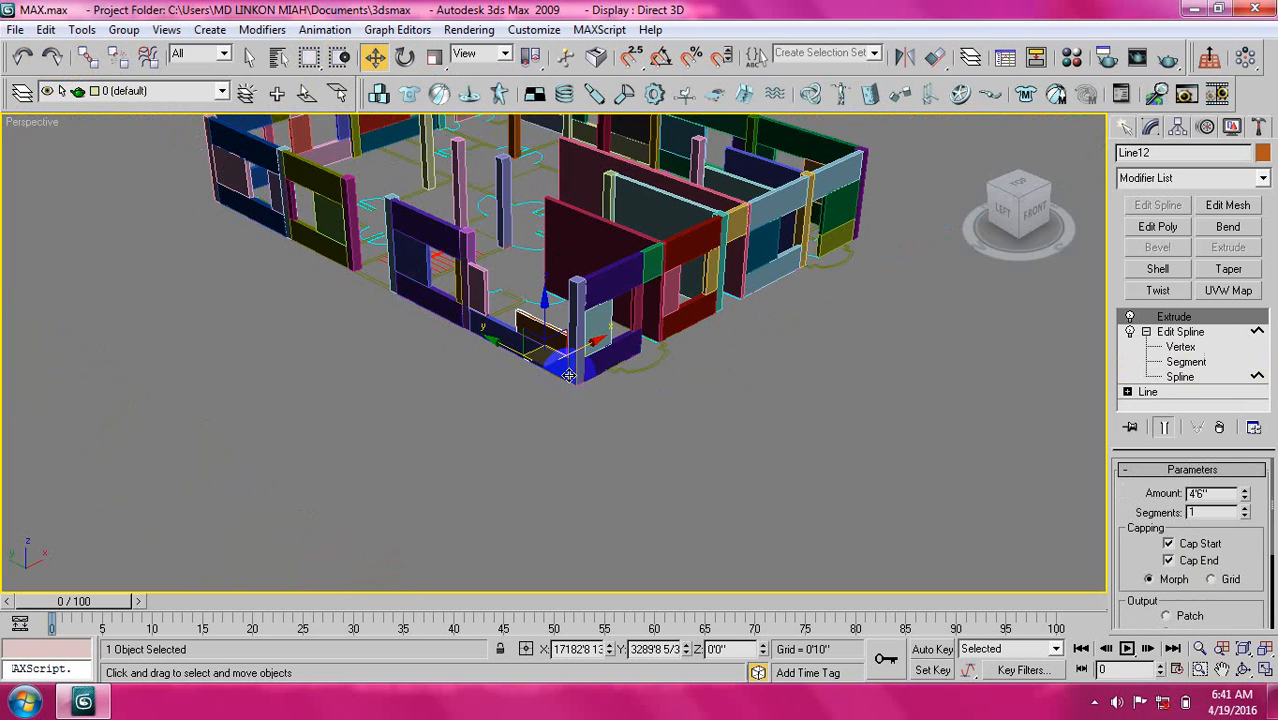
pyautogui.hotkey('ctrl', 'd')
# Delete the pink panel standing on the red strip beside the column.
pyautogui.scroll(5, 549, 356)
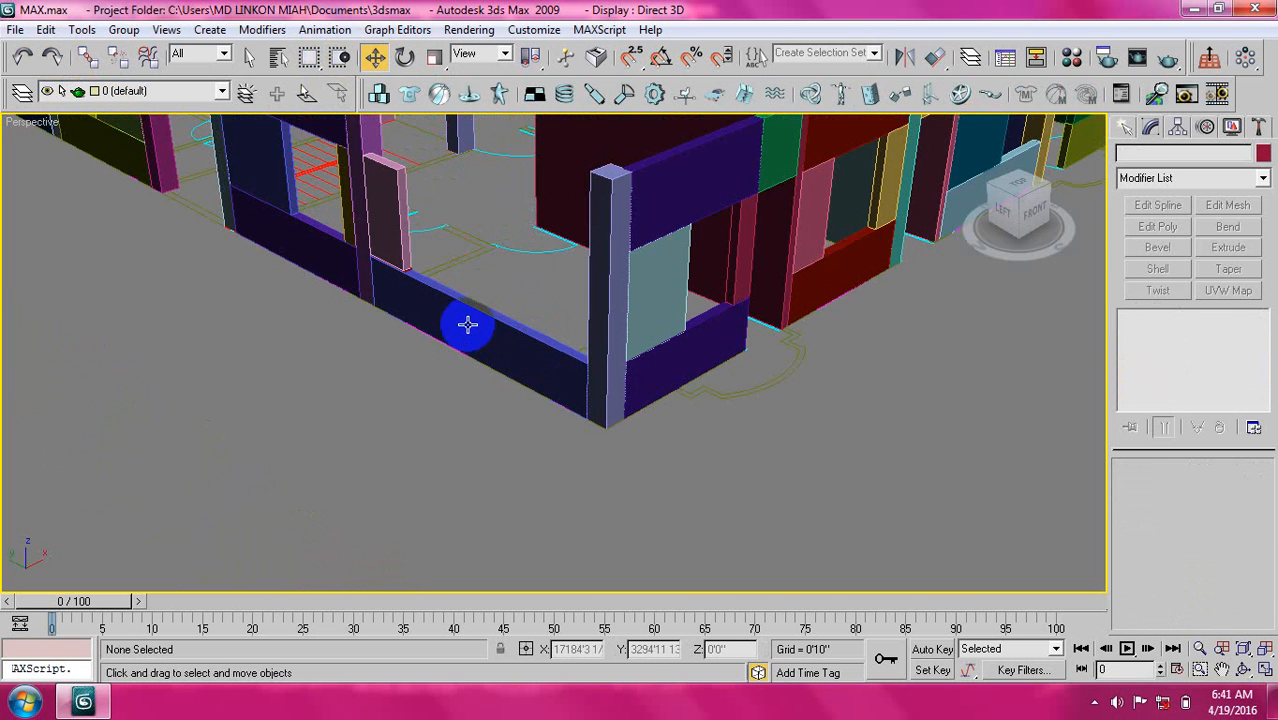
pyautogui.scroll(3, 542, 322)
pyautogui.scroll(5, 513, 316)
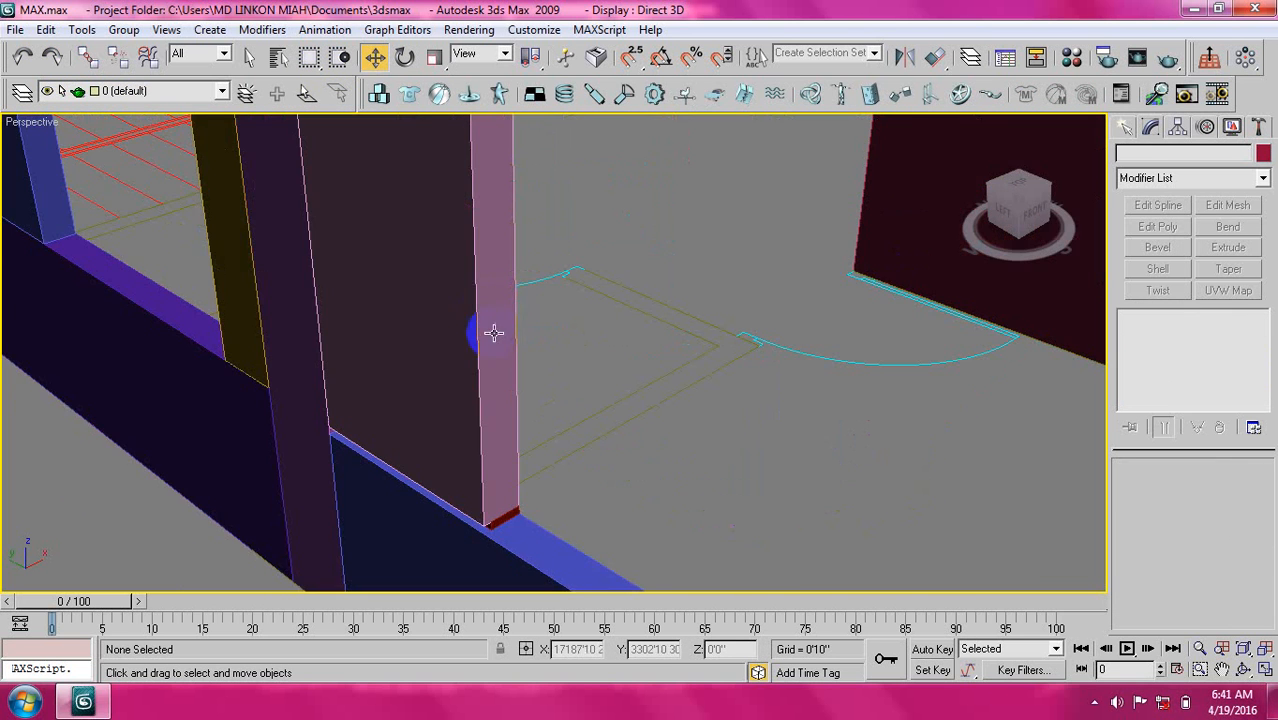
pyautogui.scroll(-10, 493, 333)
pyautogui.click(516, 297)
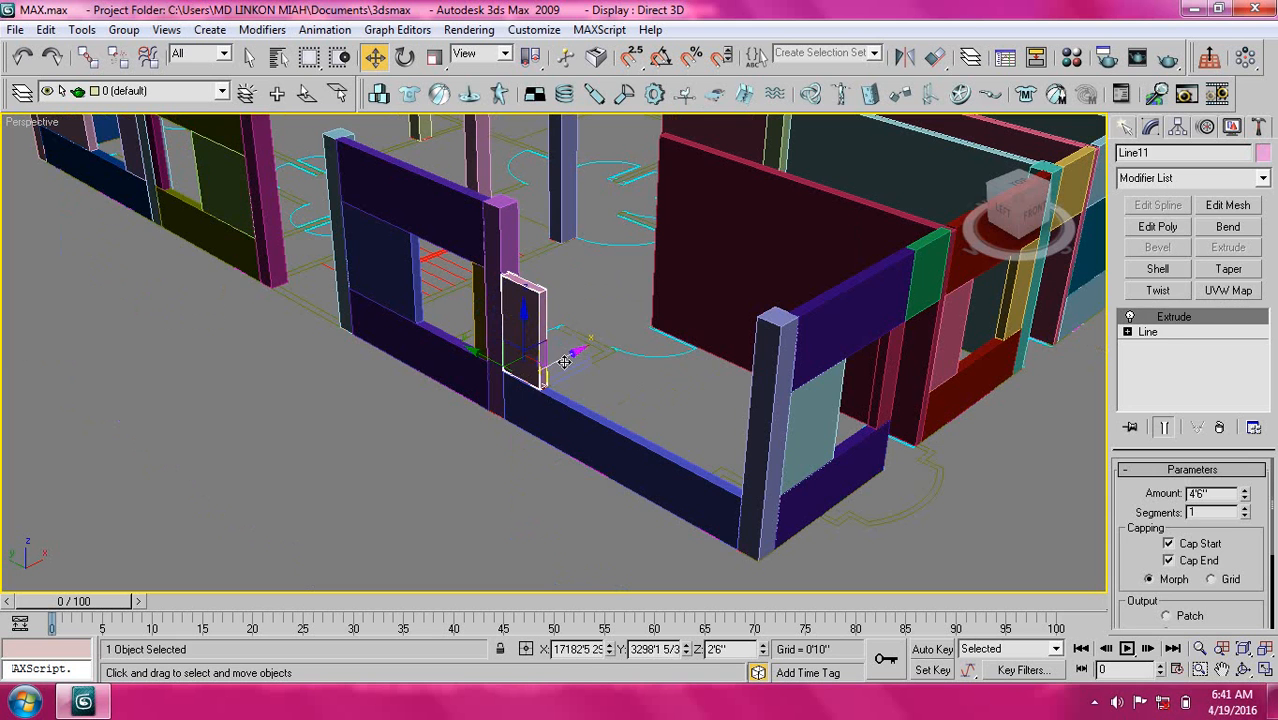
pyautogui.press('Delete')
pyautogui.scroll(5, 536, 394)
pyautogui.moveTo(516, 413); pyautogui.dragTo(508, 382, button='middle')
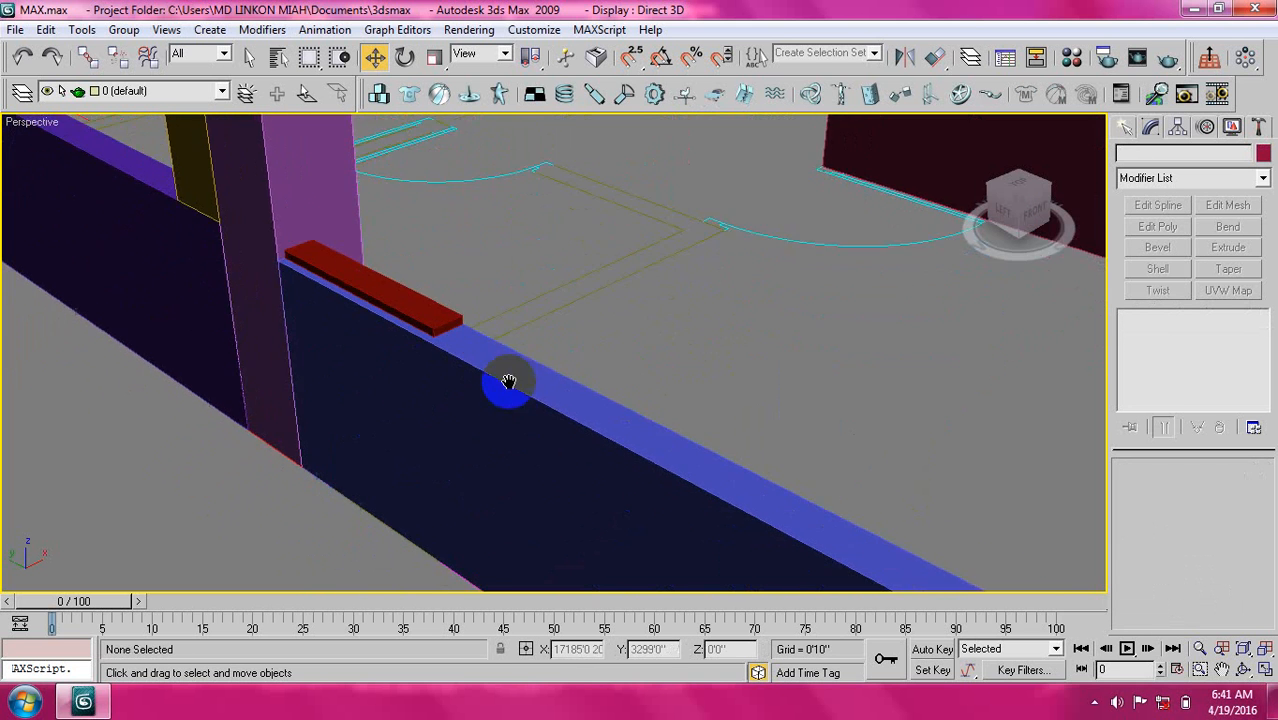
# In the top view, trace a snapped line along the low wall's inner edge from the window mark to the corner column.
pyautogui.scroll(5, 531, 402)
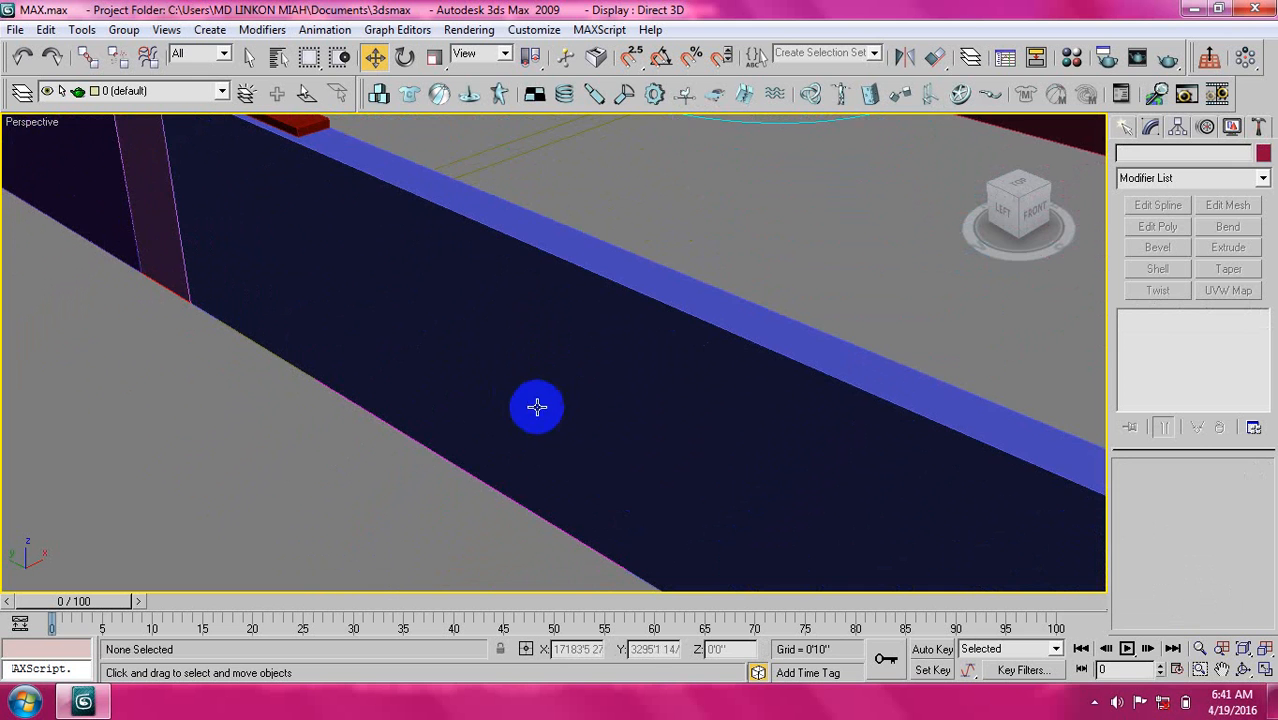
pyautogui.scroll(-10, 566, 421)
pyautogui.moveTo(597, 386); pyautogui.dragTo(565, 337, button='middle')
pyautogui.click(563, 337)
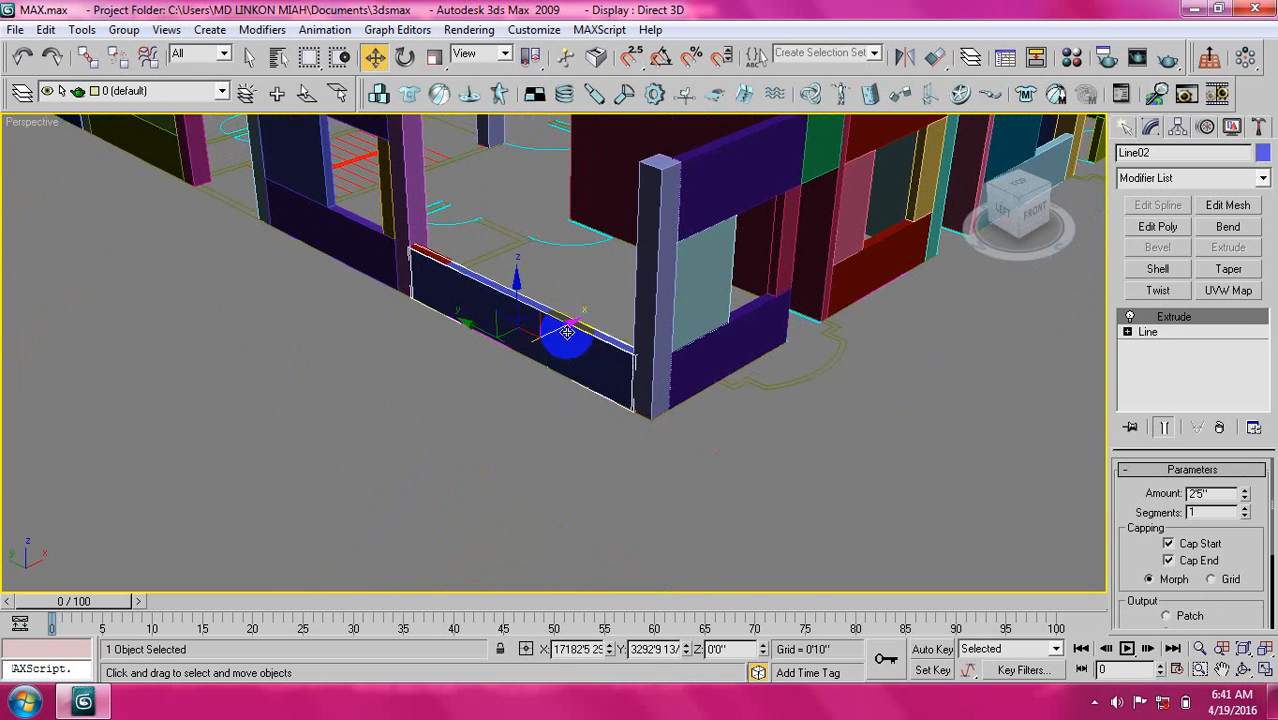
pyautogui.press('t')
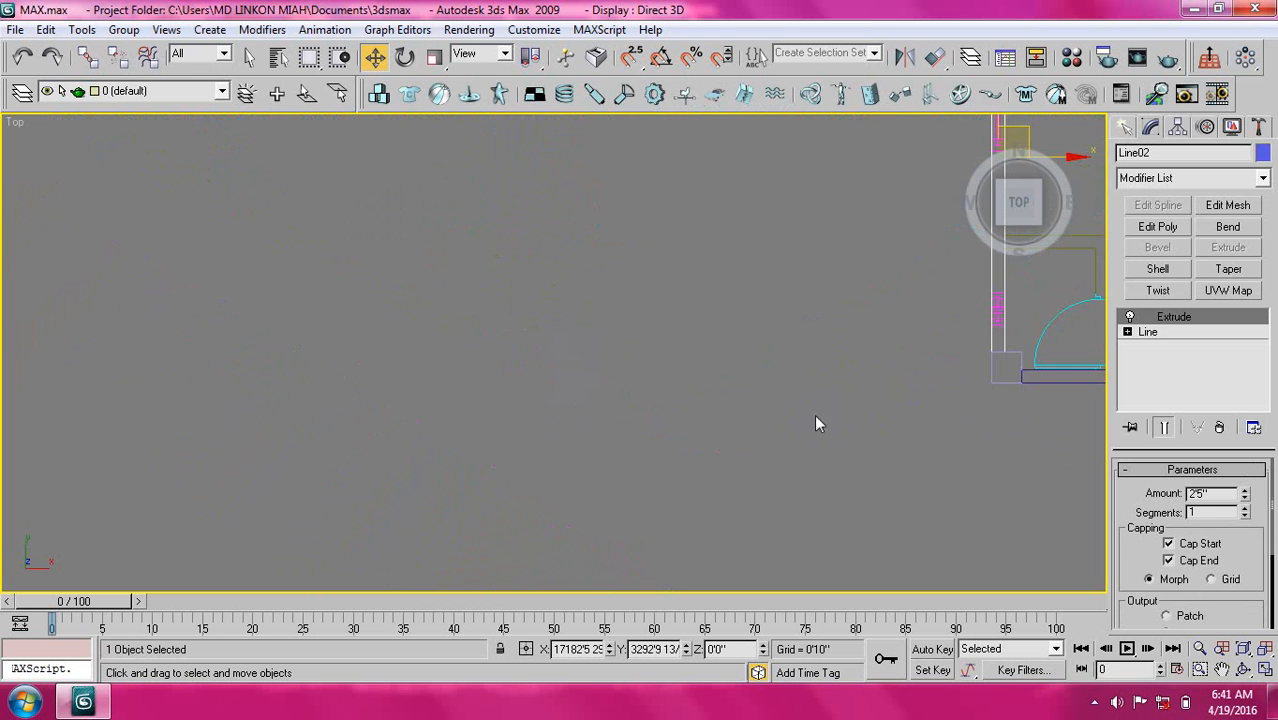
pyautogui.moveTo(815, 418); pyautogui.dragTo(538, 502, button='middle')
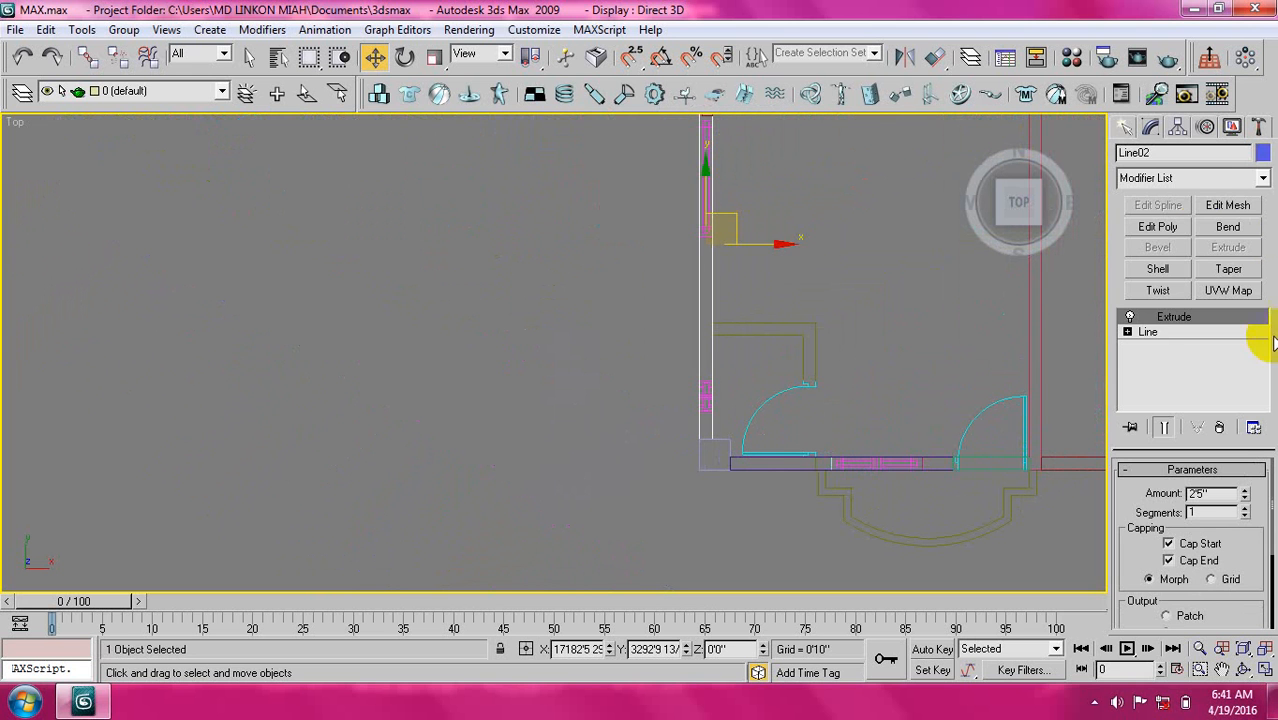
pyautogui.click(1124, 128)
pyautogui.click(1156, 262)
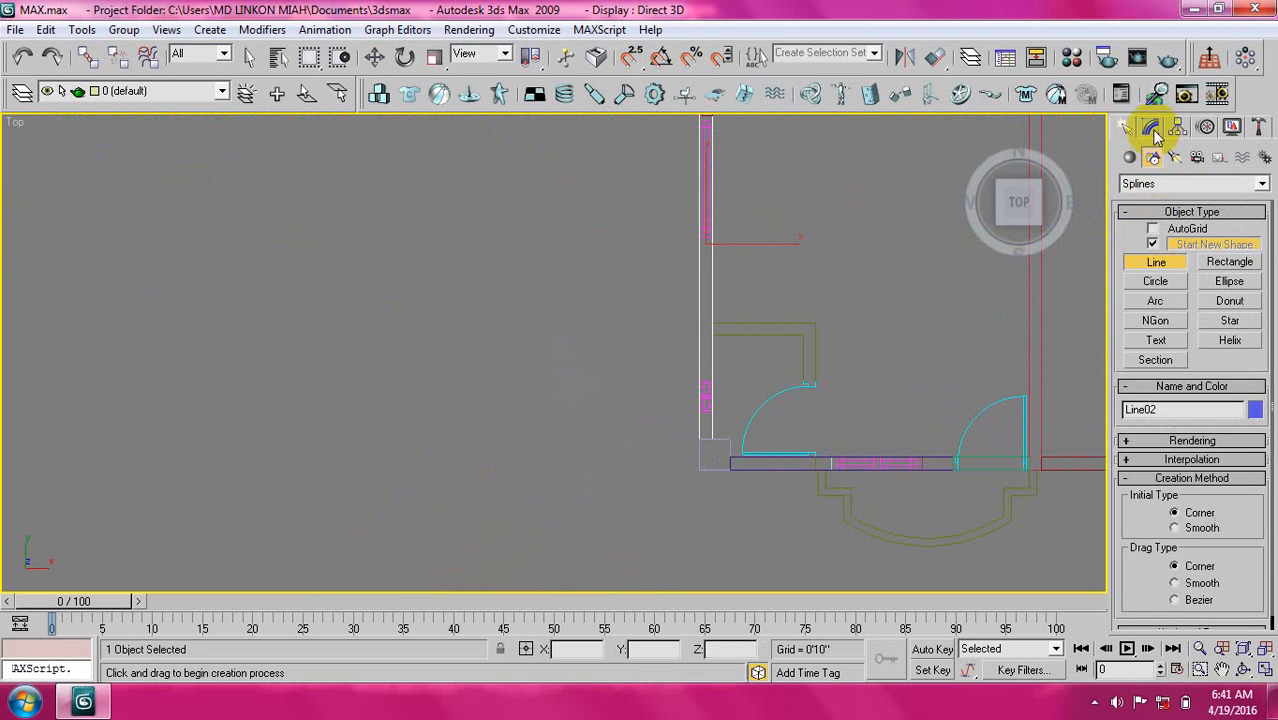
pyautogui.moveTo(775, 285); pyautogui.dragTo(716, 322, button='middle')
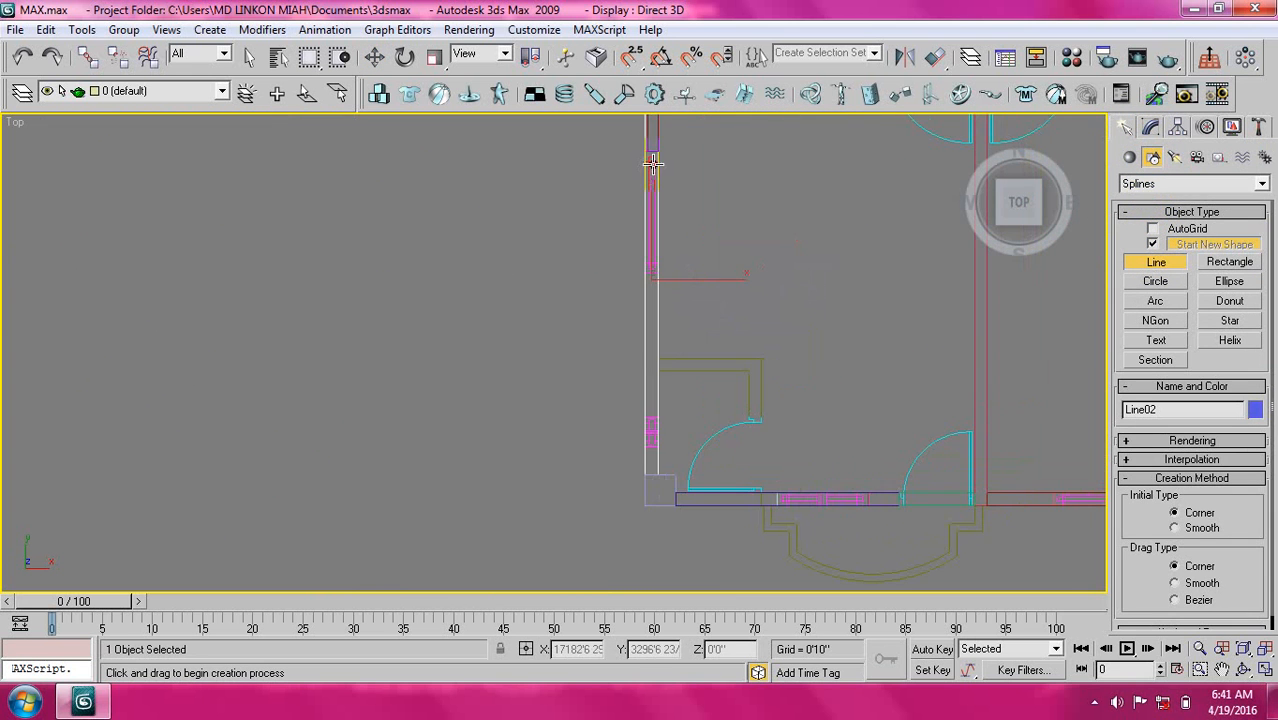
pyautogui.click(633, 58)
pyautogui.scroll(3, 670, 305)
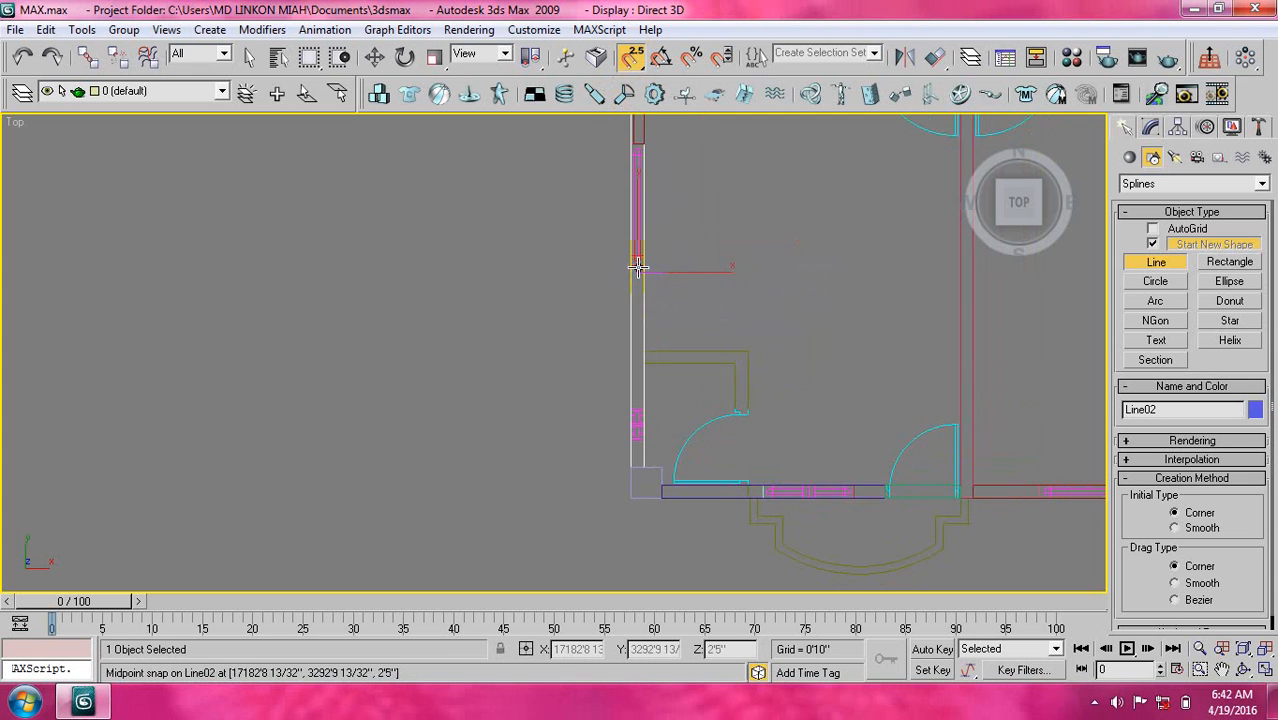
pyautogui.scroll(4, 622, 271)
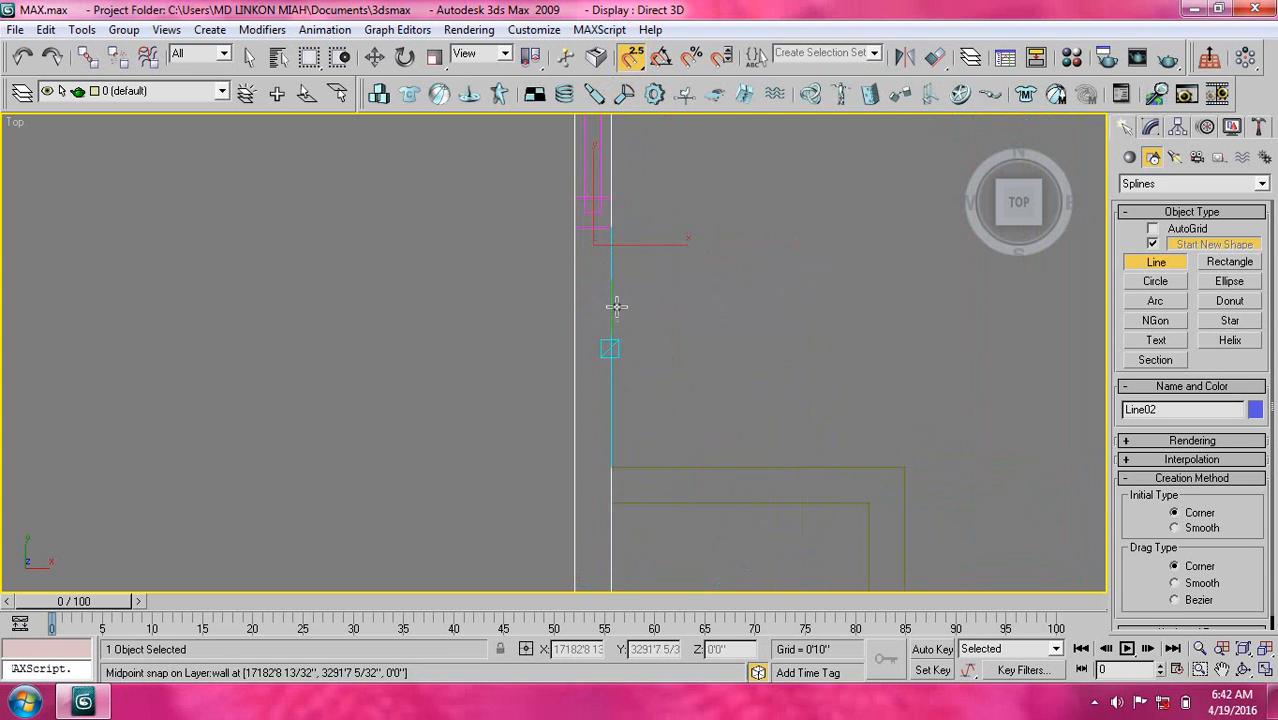
pyautogui.click(608, 228)
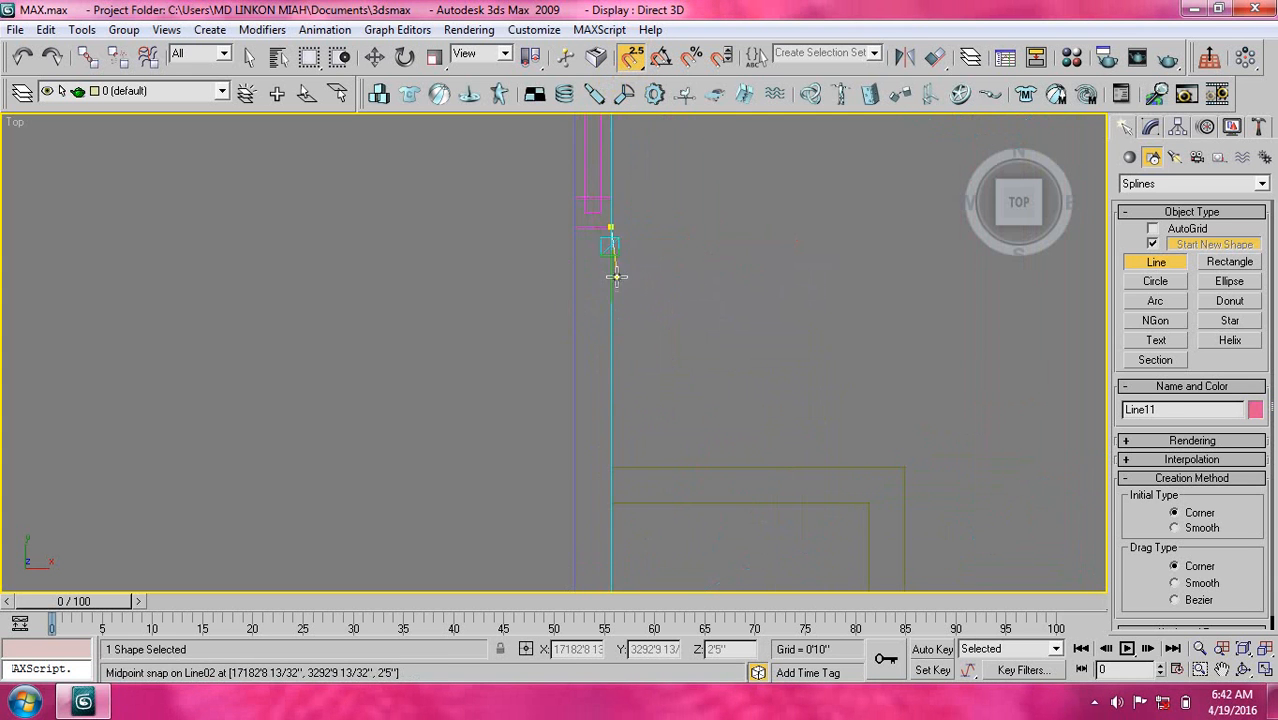
pyautogui.scroll(-3, 610, 400)
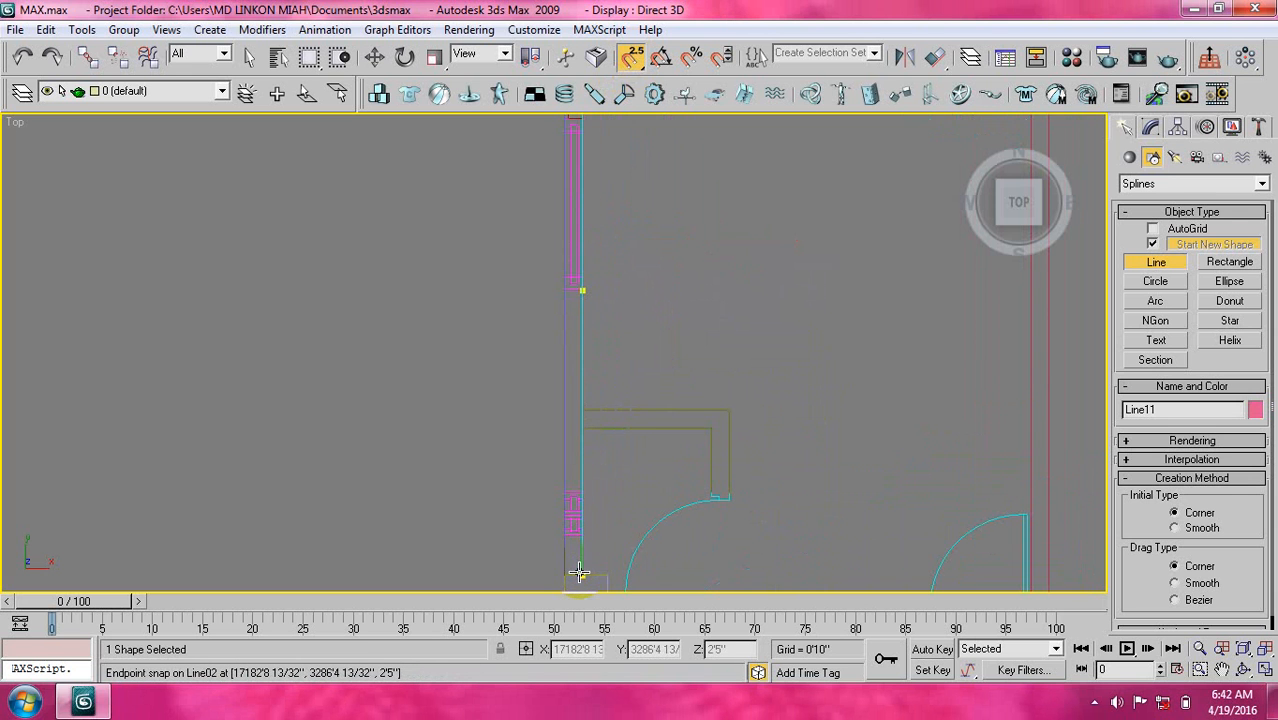
pyautogui.press('i')
pyautogui.scroll(2, 555, 360)
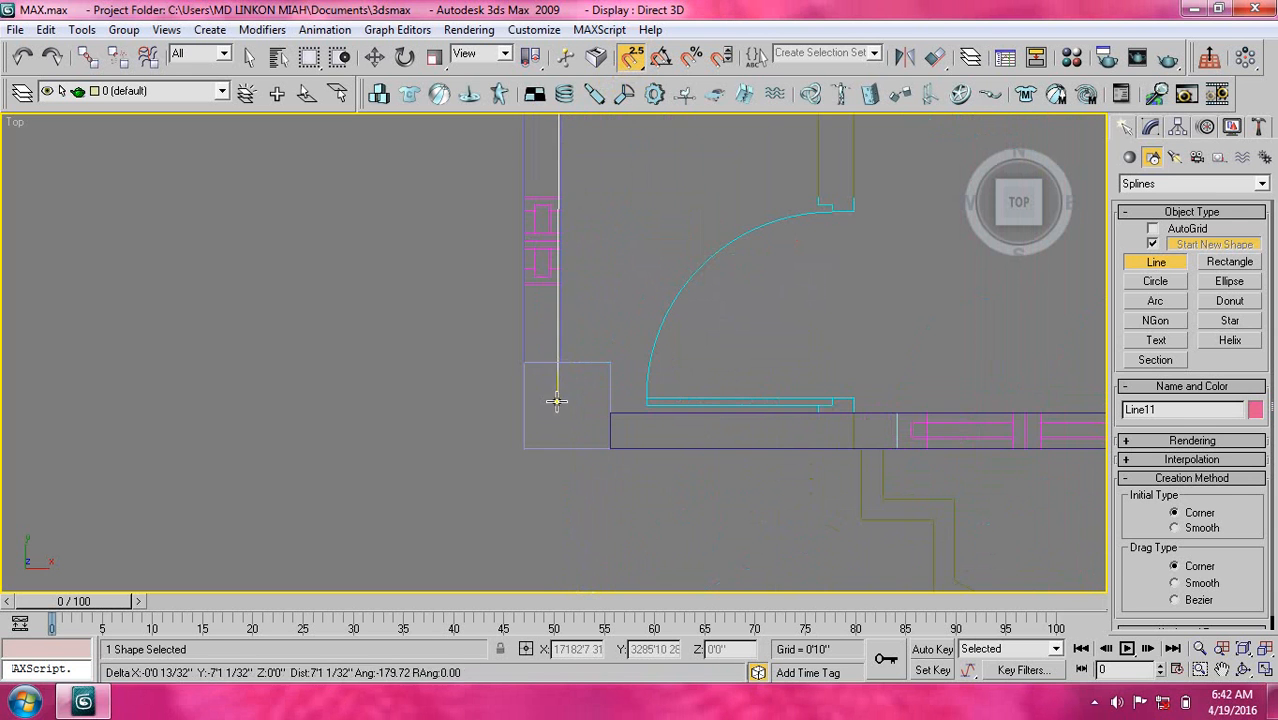
pyautogui.click(561, 367)
pyautogui.rightClick(590, 305)
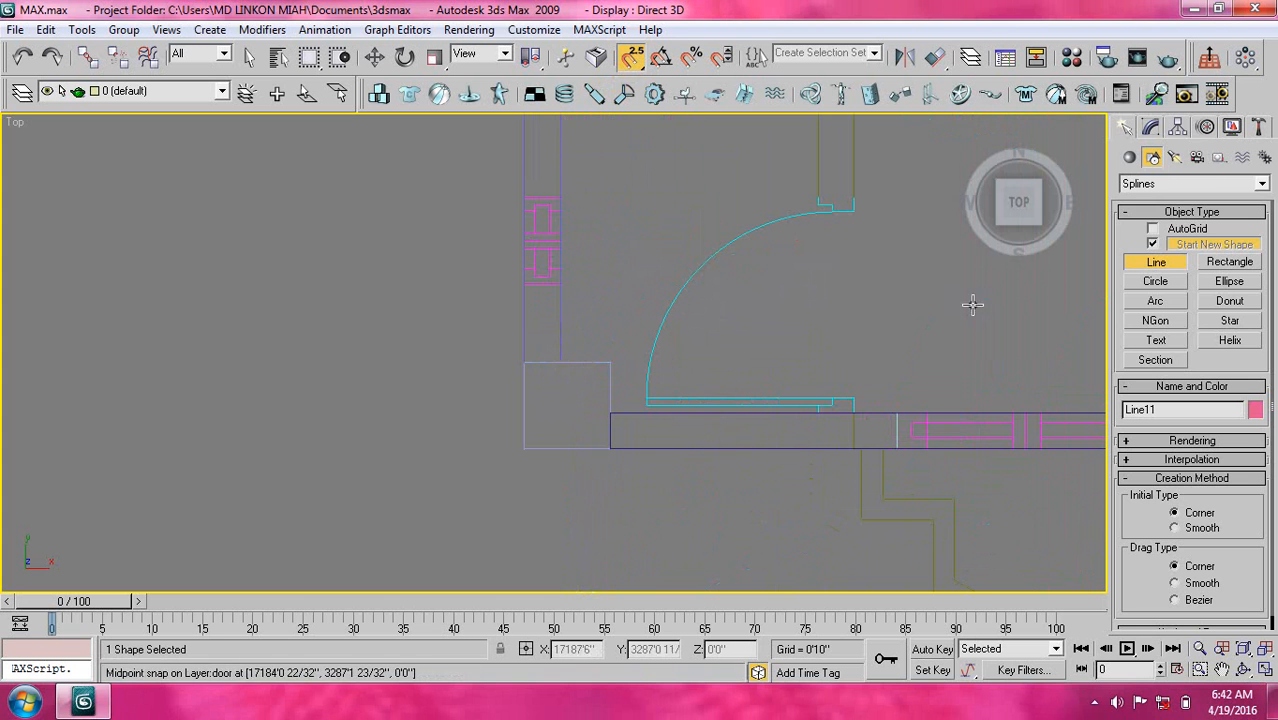
# Outline the traced line's spline by -4 with Edit Spline.
pyautogui.click(1152, 126)
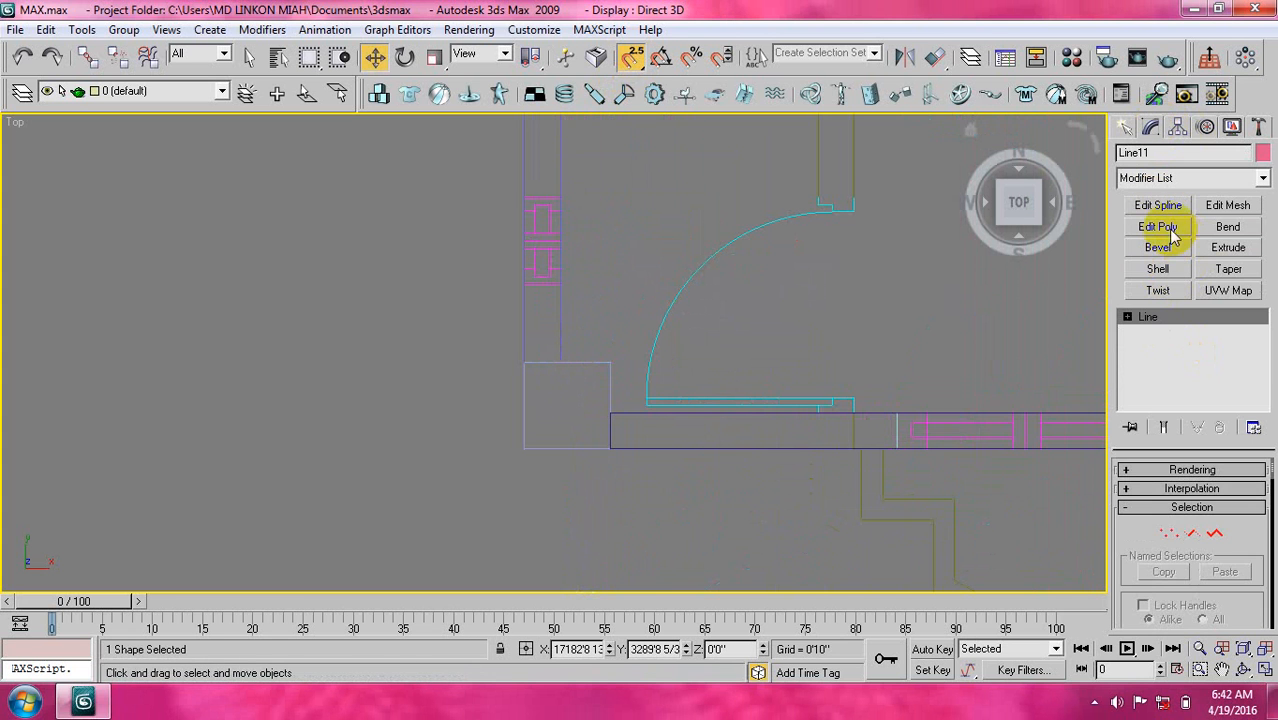
pyautogui.click(1158, 210)
pyautogui.click(1146, 316)
pyautogui.click(1180, 361)
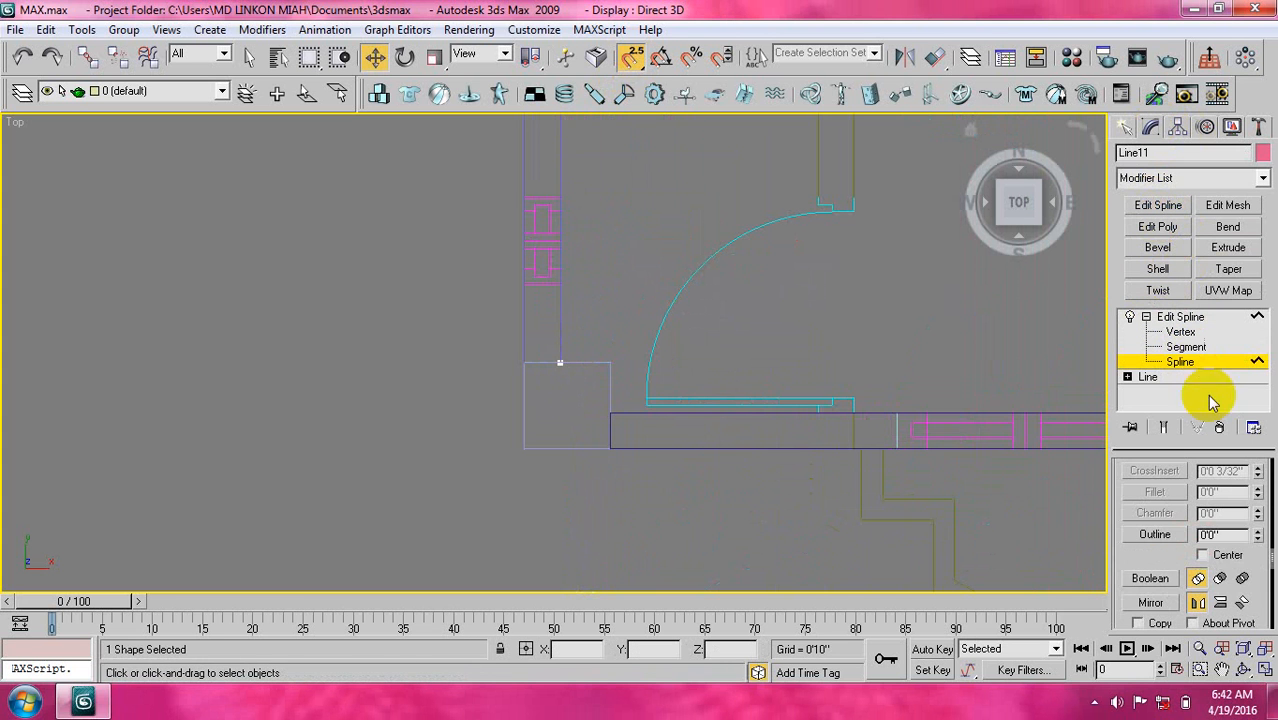
pyautogui.moveTo(1230, 535); pyautogui.dragTo(1183, 546)
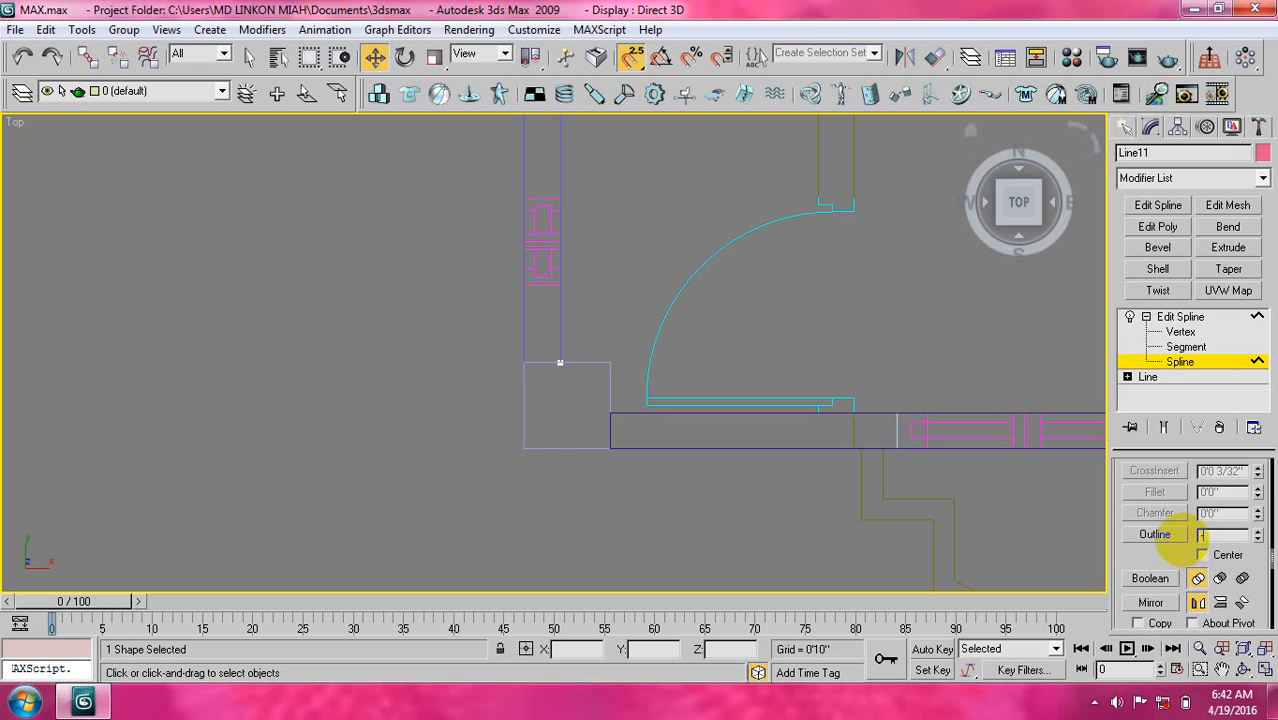
pyautogui.write('-4')
pyautogui.press('Return')
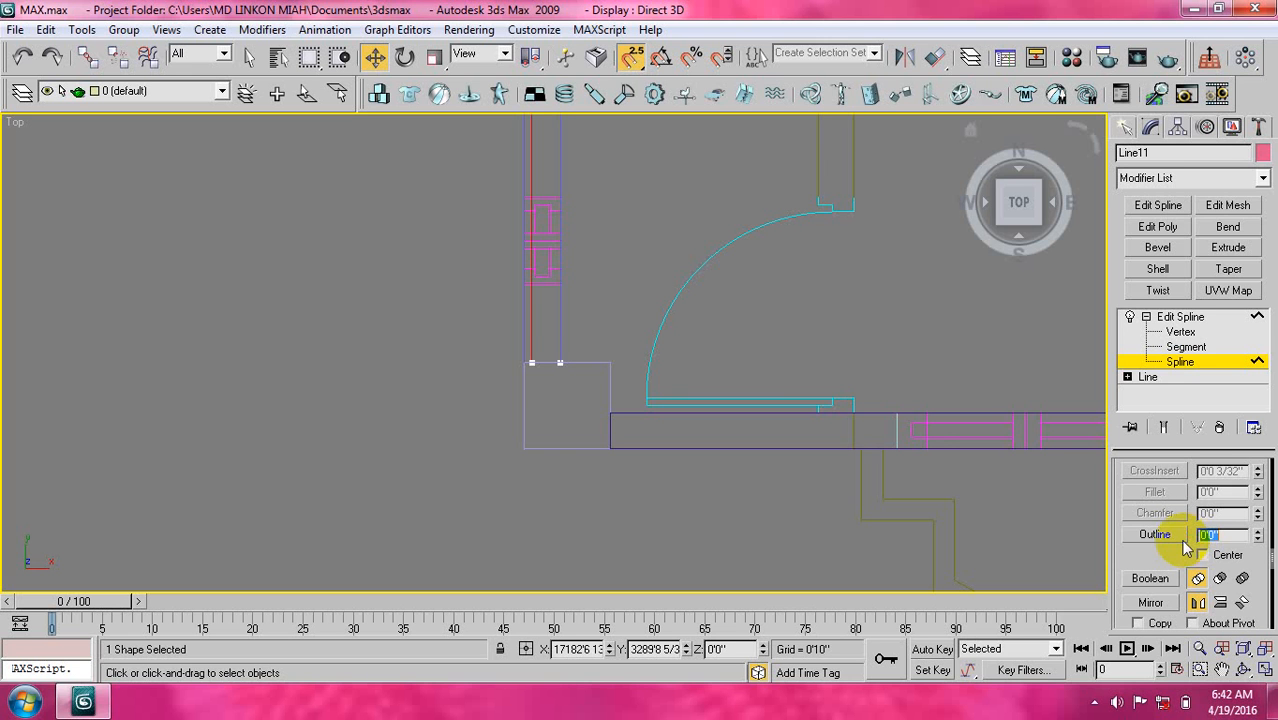
# Extrude the outlined strip 1" and set its absolute Z position to 2'5".
pyautogui.click(1228, 247)
pyautogui.moveTo(1222, 496); pyautogui.dragTo(1157, 505)
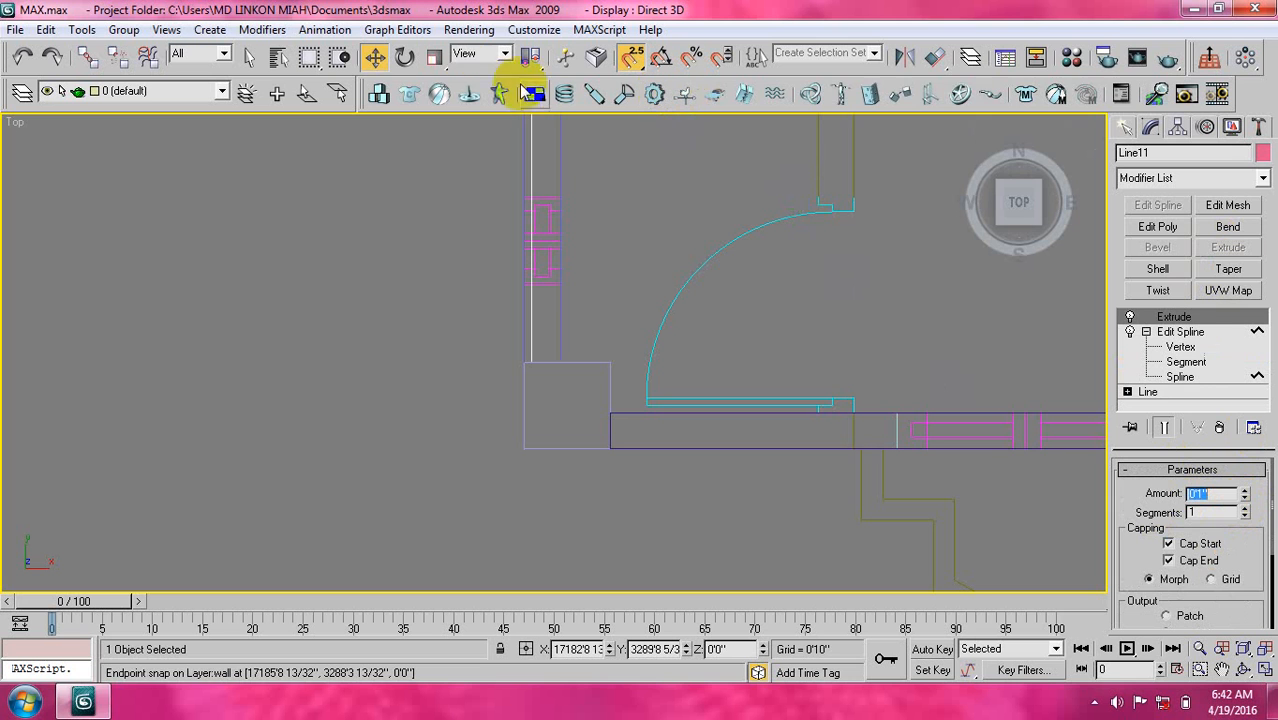
pyautogui.rightClick(375, 57)
pyautogui.moveTo(905, 121); pyautogui.dragTo(845, 123)
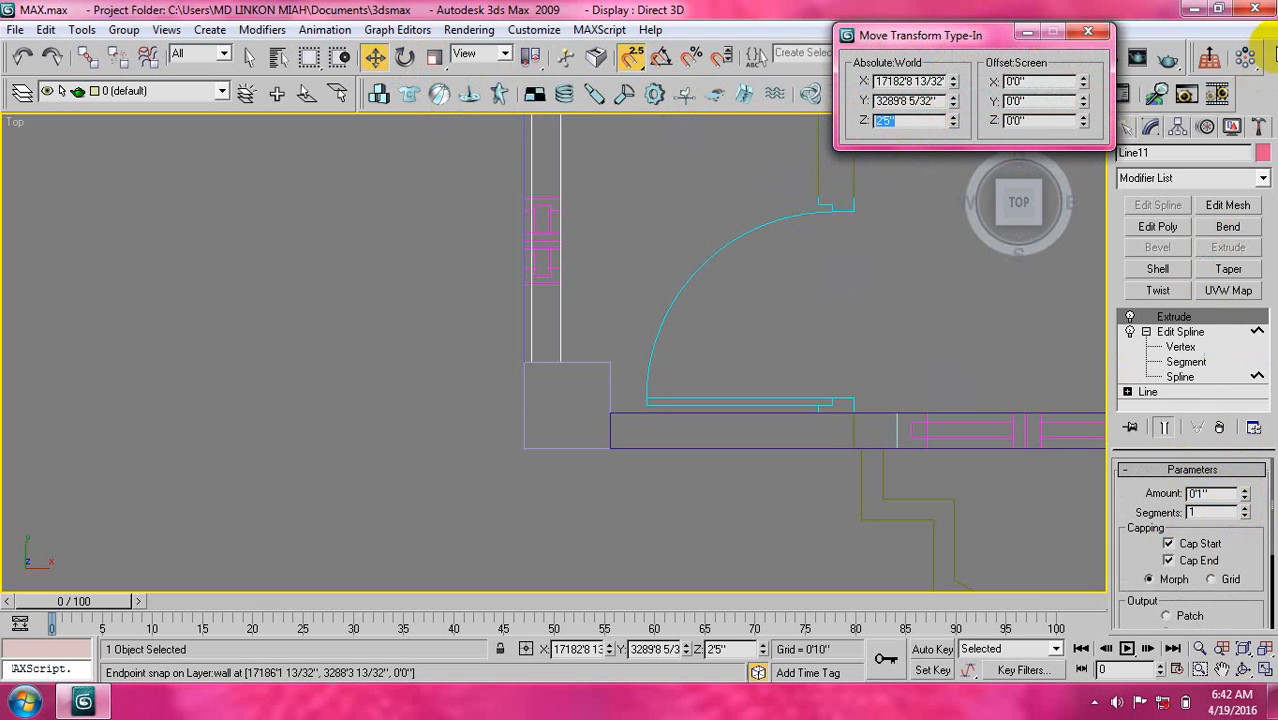
pyautogui.click(1088, 32)
# Inspect the new pink strip against the low wall and the red strip in the shaded perspective view.
pyautogui.press('p')
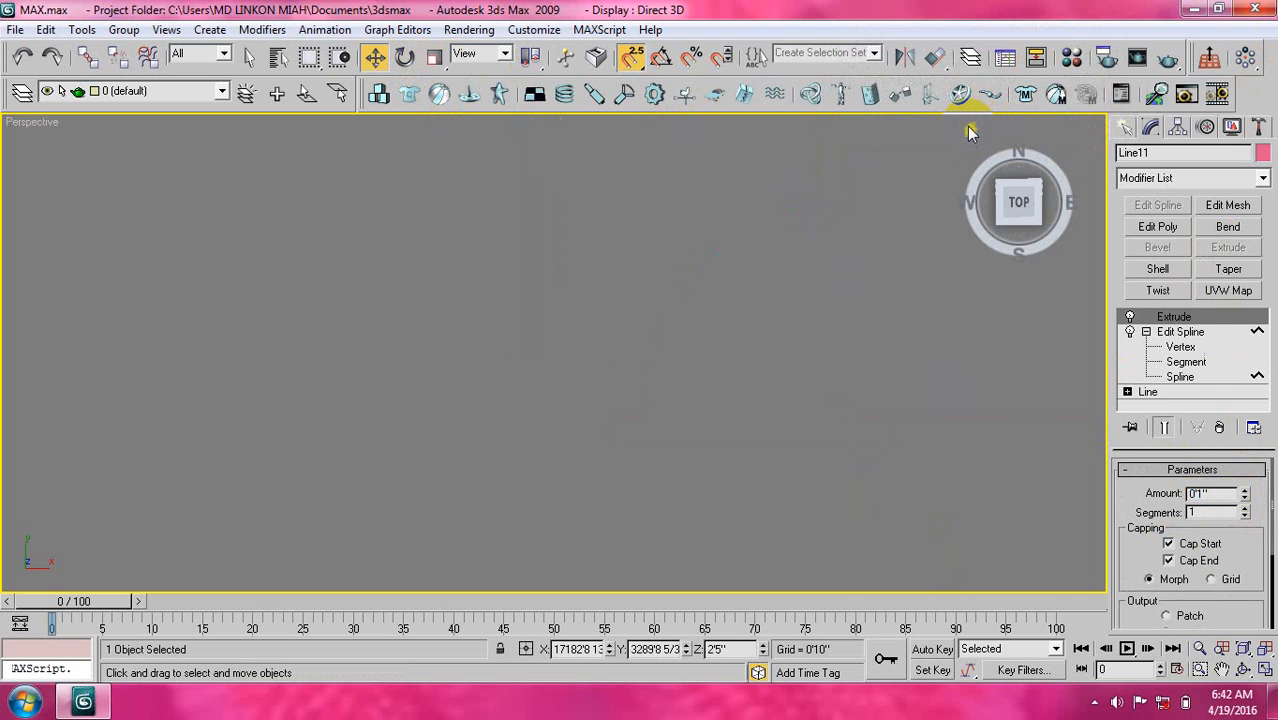
pyautogui.press('F3')
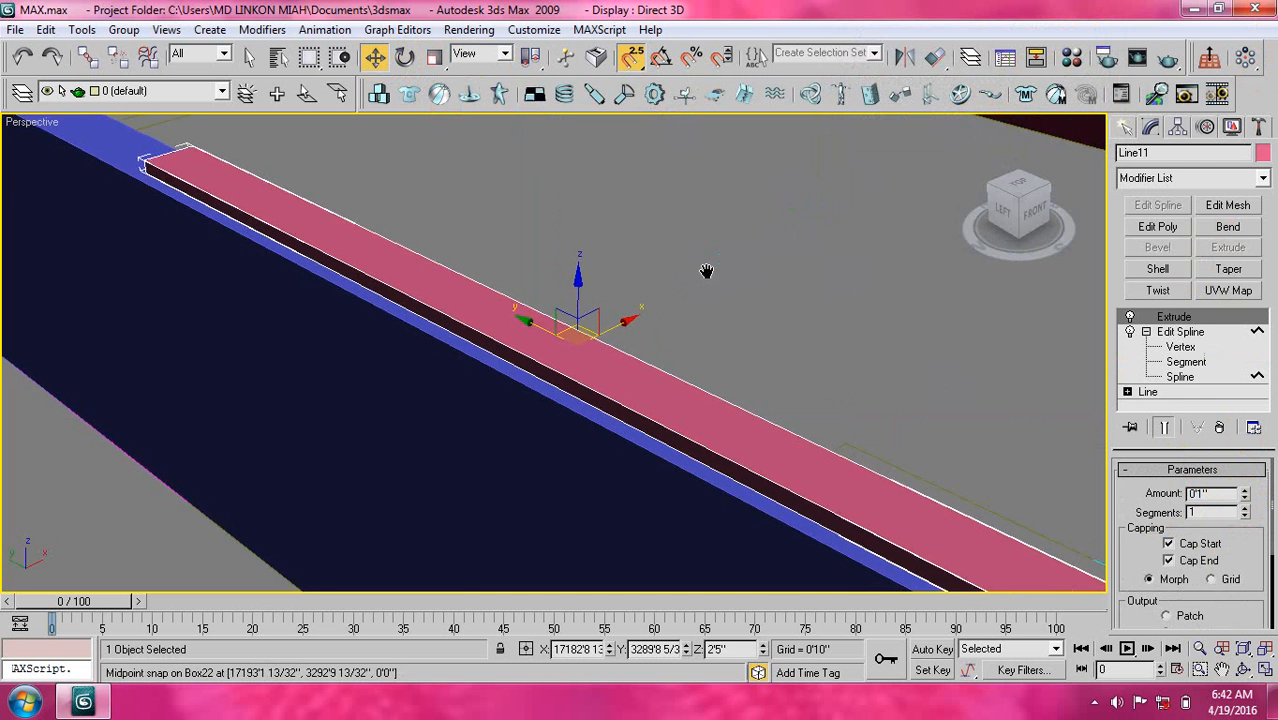
pyautogui.scroll(-8, 706, 284)
pyautogui.scroll(3, 532, 294)
pyautogui.scroll(8, 488, 320)
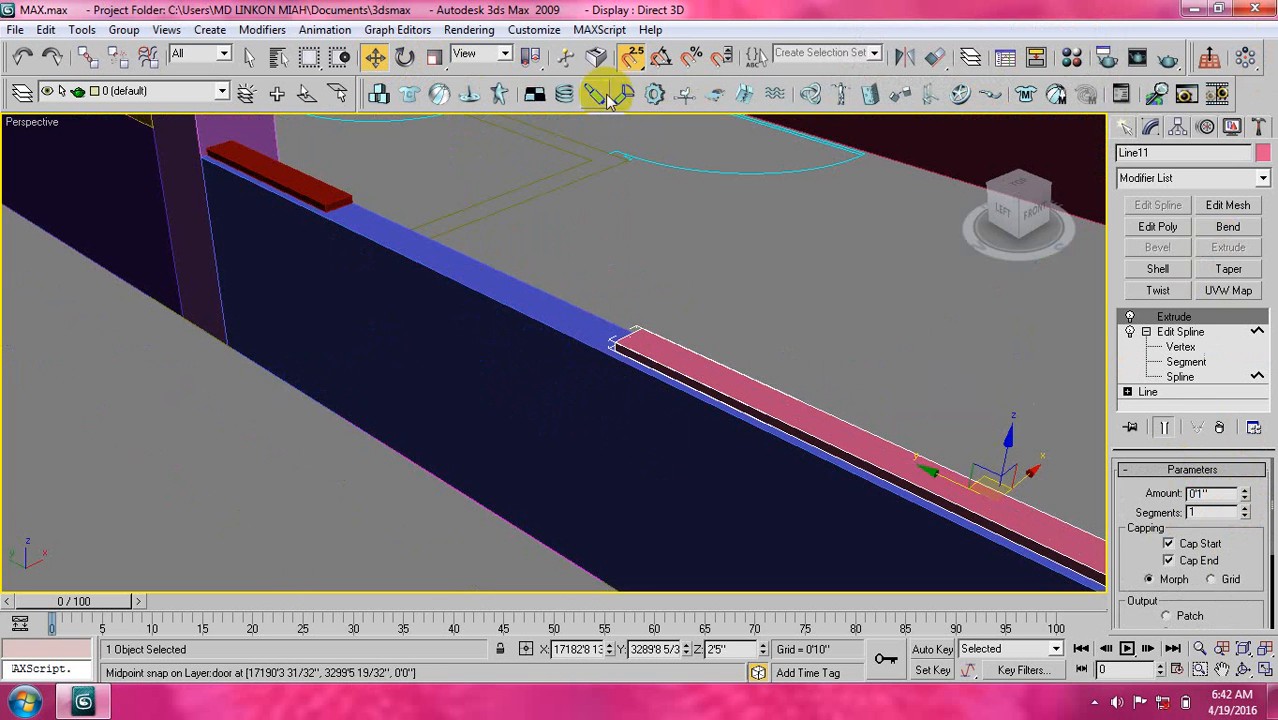
pyautogui.click(805, 285)
pyautogui.moveTo(691, 288); pyautogui.dragTo(654, 208, button='middle')
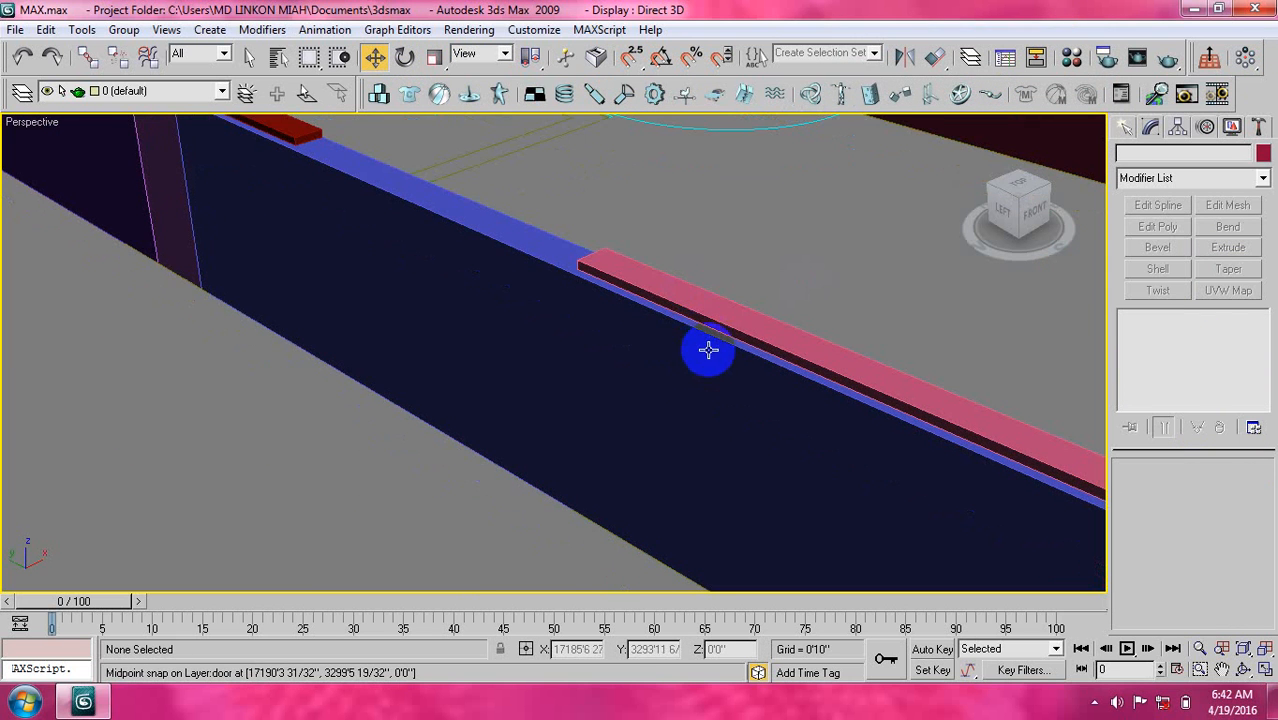
pyautogui.scroll(-4, 529, 323)
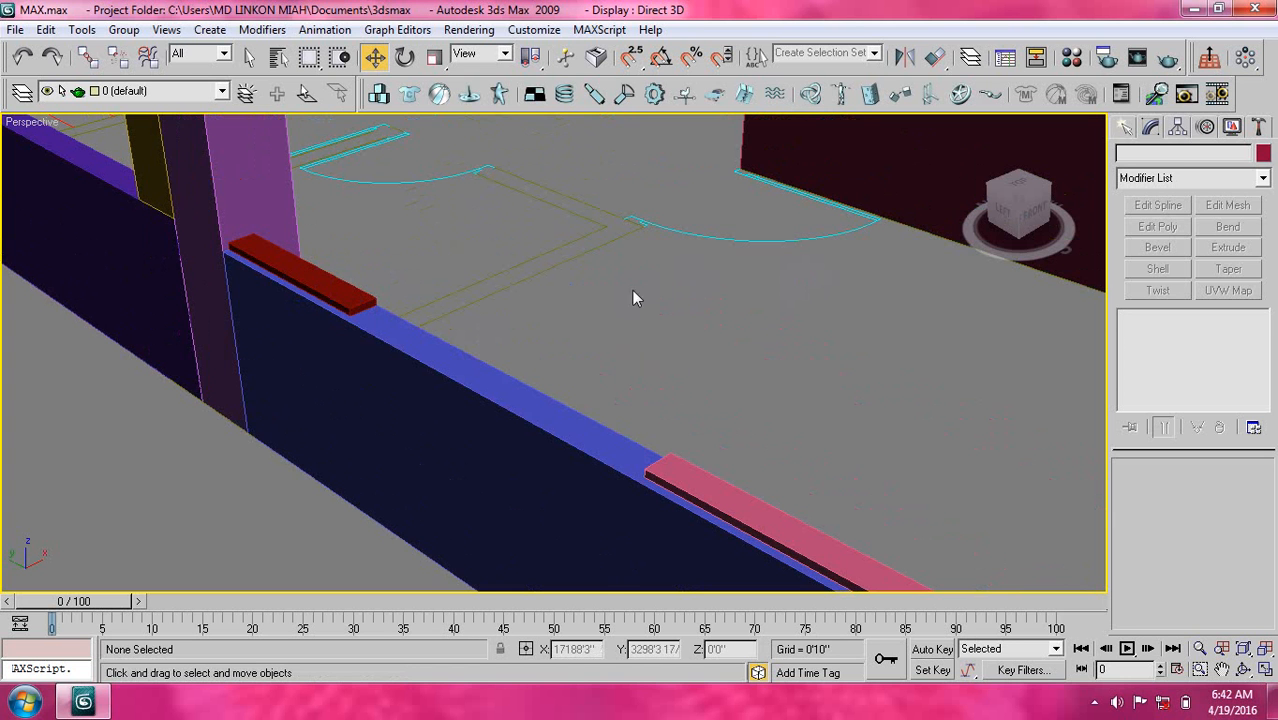
# Recolor the pink strip dark red like the short strip beside the column.
pyautogui.click(710, 490)
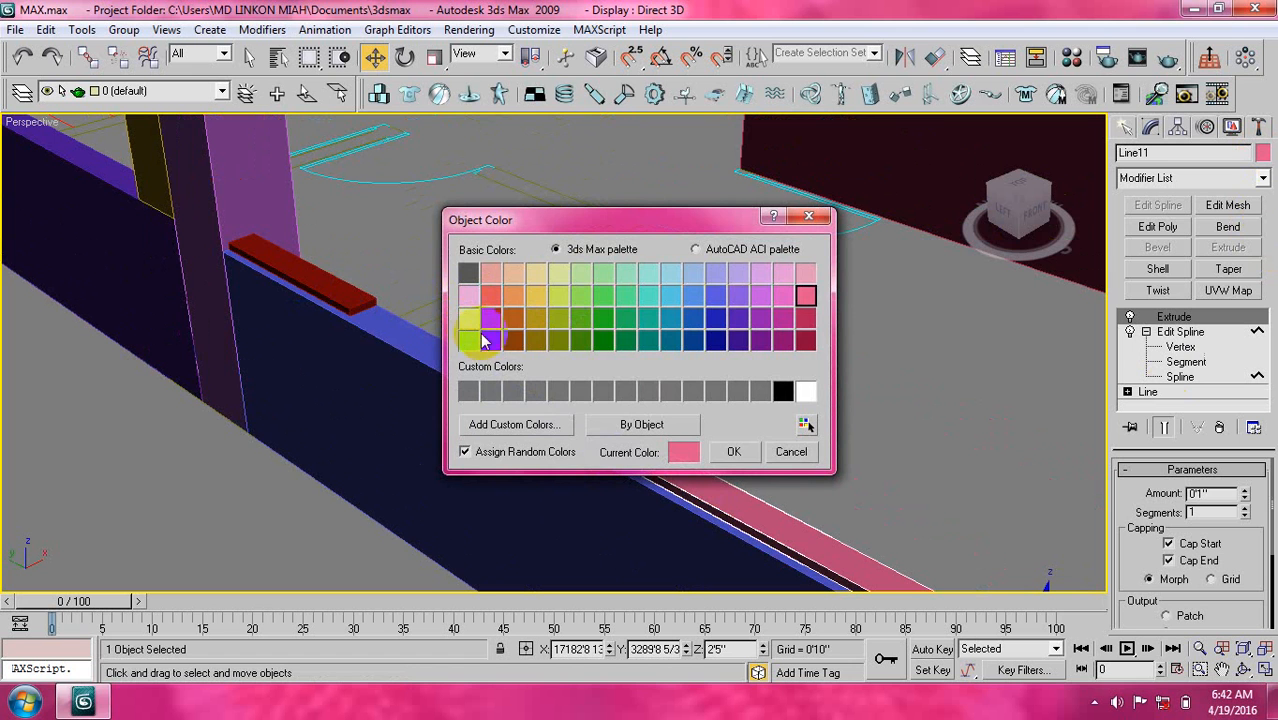
pyautogui.click(491, 341)
pyautogui.click(731, 452)
pyautogui.click(864, 361)
# Switch from the shaded perspective to a wireframe top view framed on the short red strip beside the column.
pyautogui.moveTo(630, 396); pyautogui.dragTo(620, 381, button='middle')
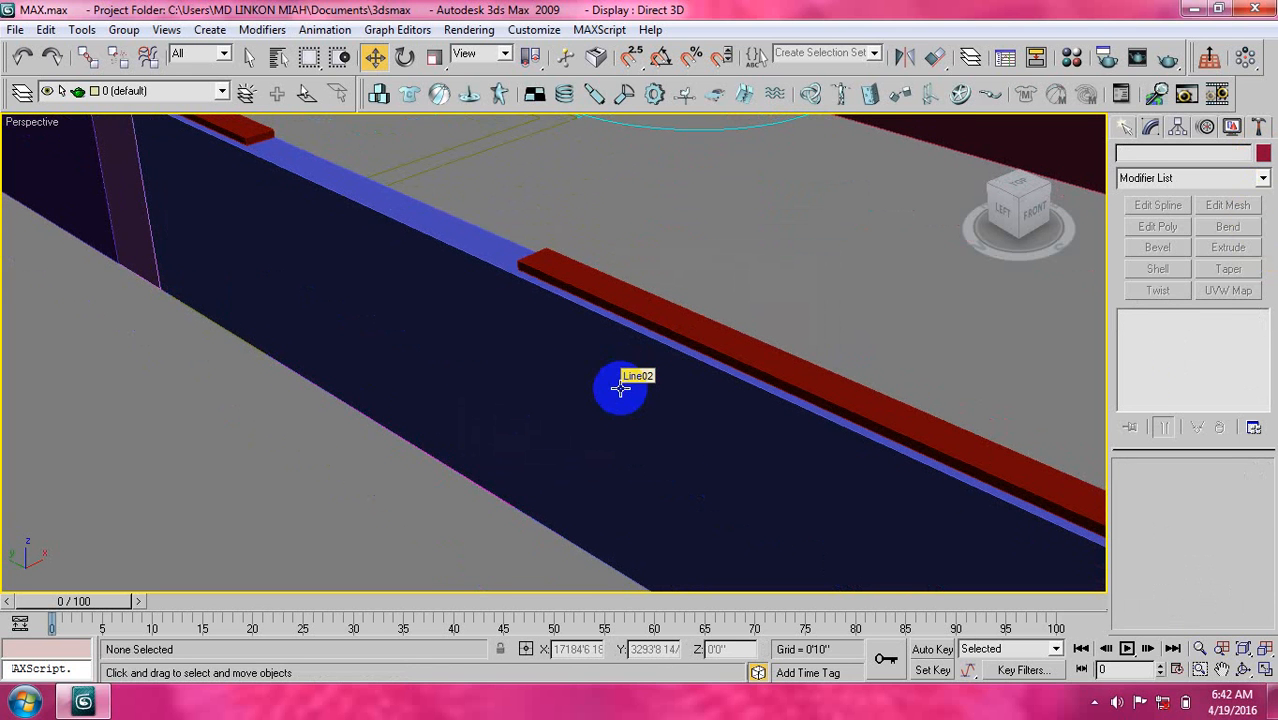
pyautogui.click(624, 384)
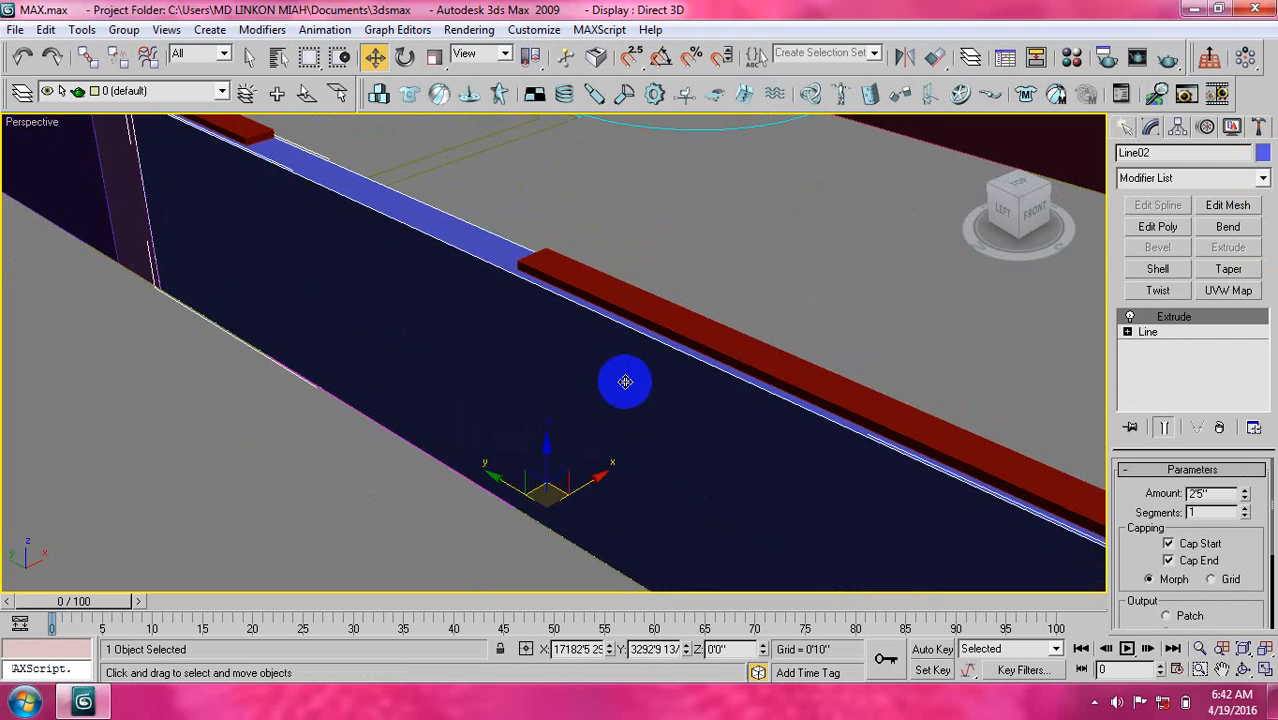
pyautogui.press('t')
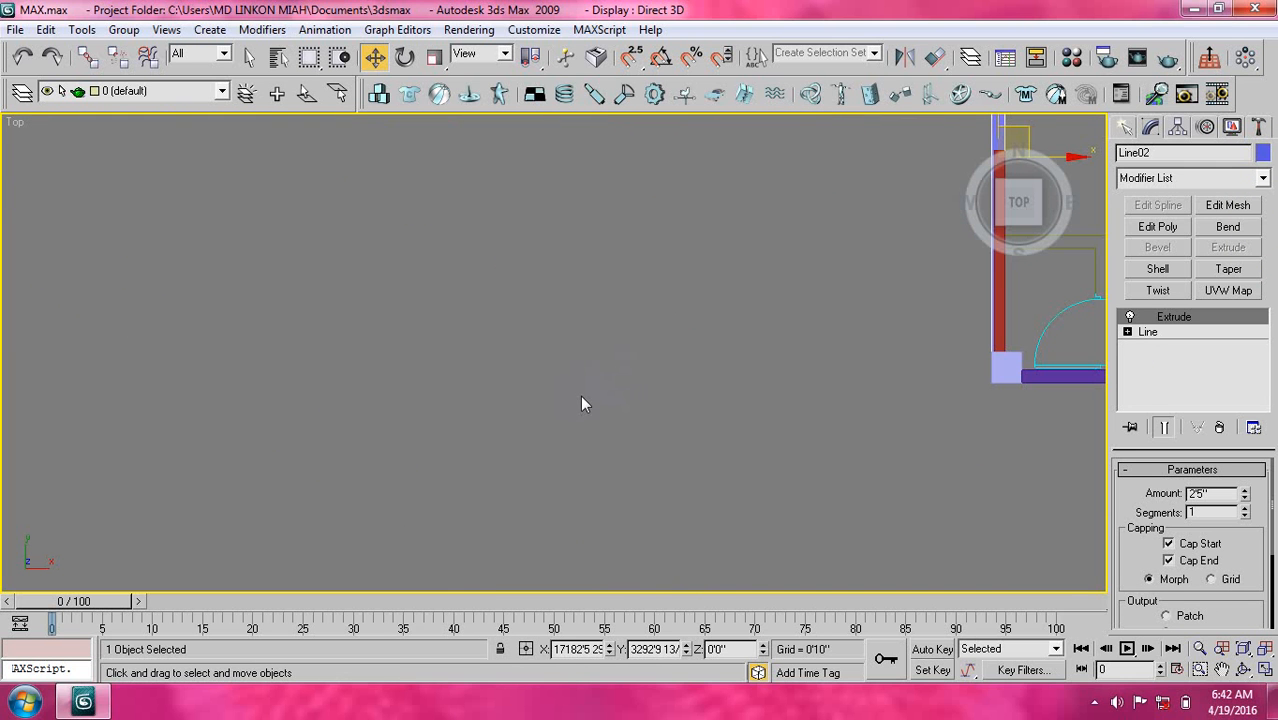
pyautogui.press('F3')
pyautogui.moveTo(660, 407); pyautogui.dragTo(577, 493, button='middle')
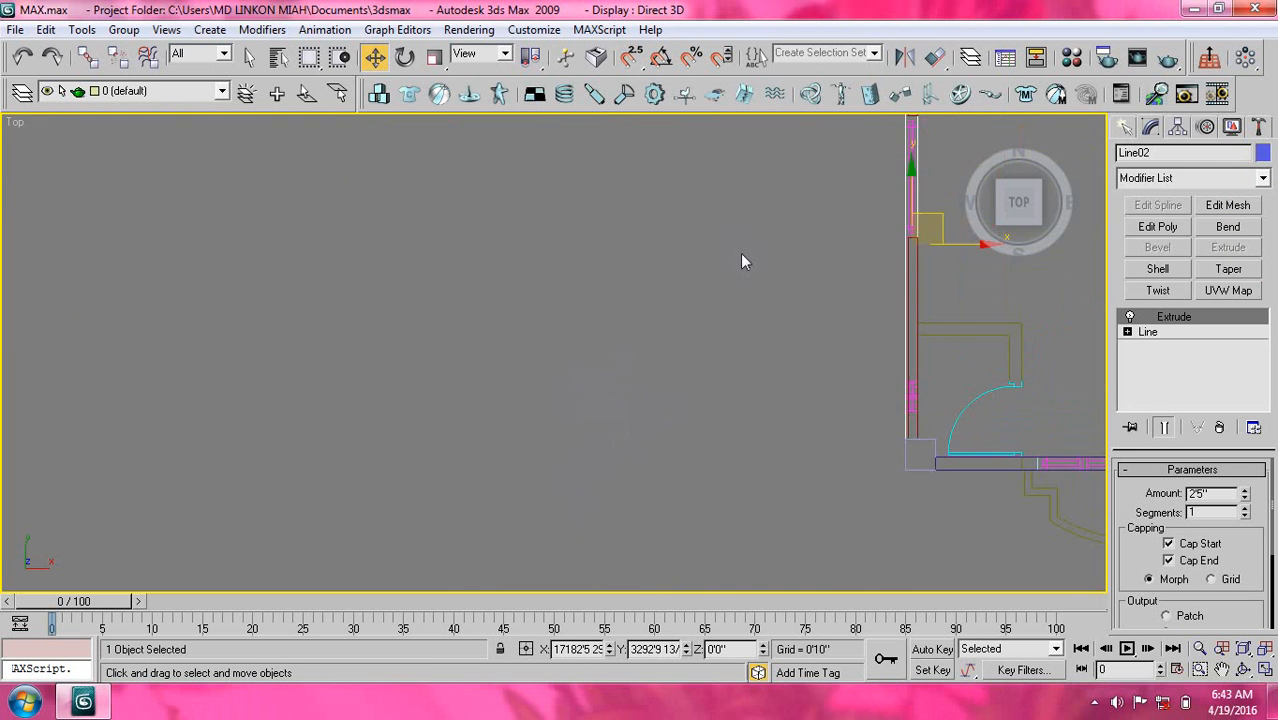
pyautogui.moveTo(740, 253); pyautogui.dragTo(658, 417, button='middle')
pyautogui.moveTo(857, 230); pyautogui.dragTo(784, 311, button='middle')
pyautogui.scroll(2, 785, 308)
pyautogui.moveTo(903, 317); pyautogui.dragTo(663, 391, button='middle')
pyautogui.scroll(1, 768, 354)
pyautogui.moveTo(880, 367); pyautogui.dragTo(675, 353, button='middle')
pyautogui.scroll(1, 738, 360)
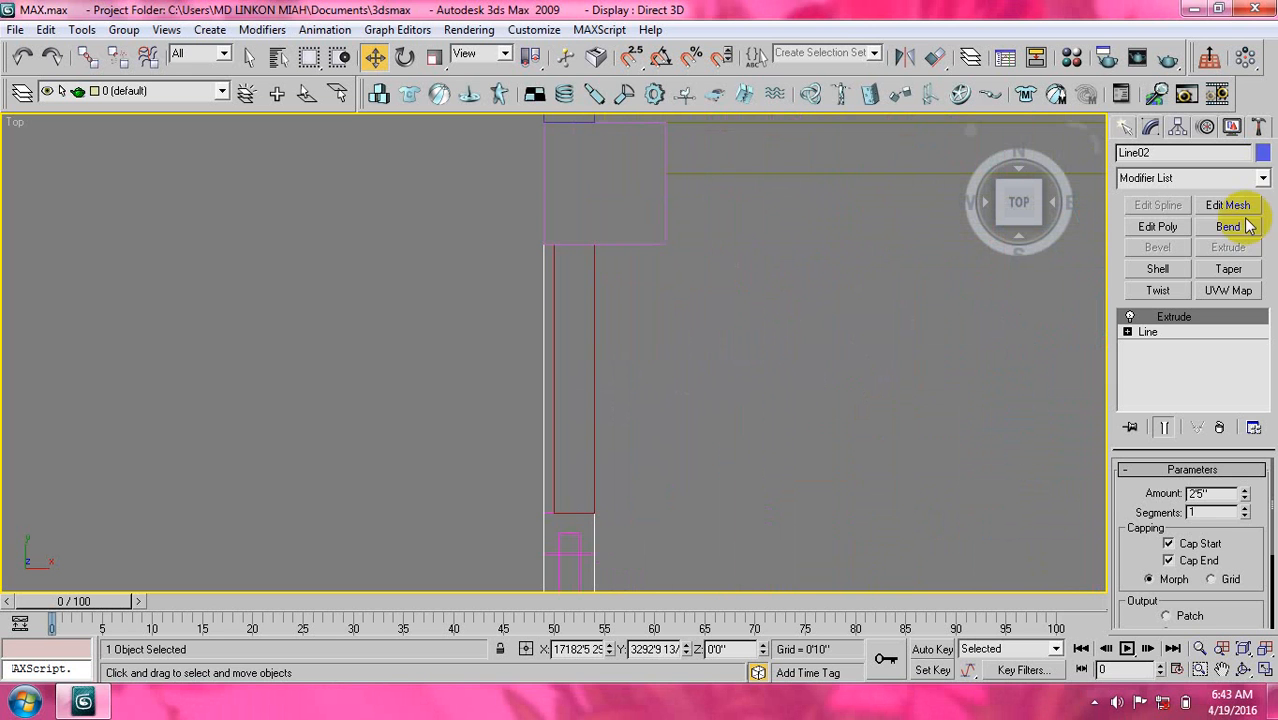
# Trace a closed four-corner line with snapping over the short red strip, spanning the full thickness of the low wall.
pyautogui.click(1122, 130)
pyautogui.click(1155, 262)
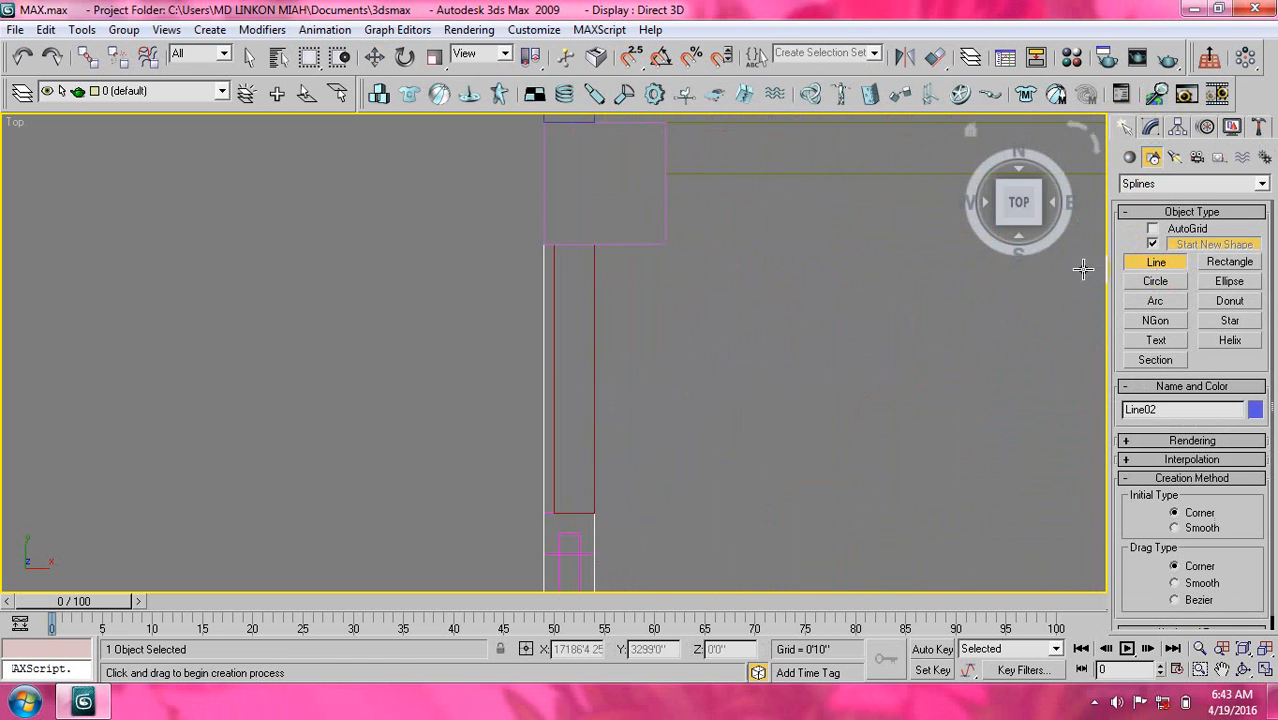
pyautogui.press('s')
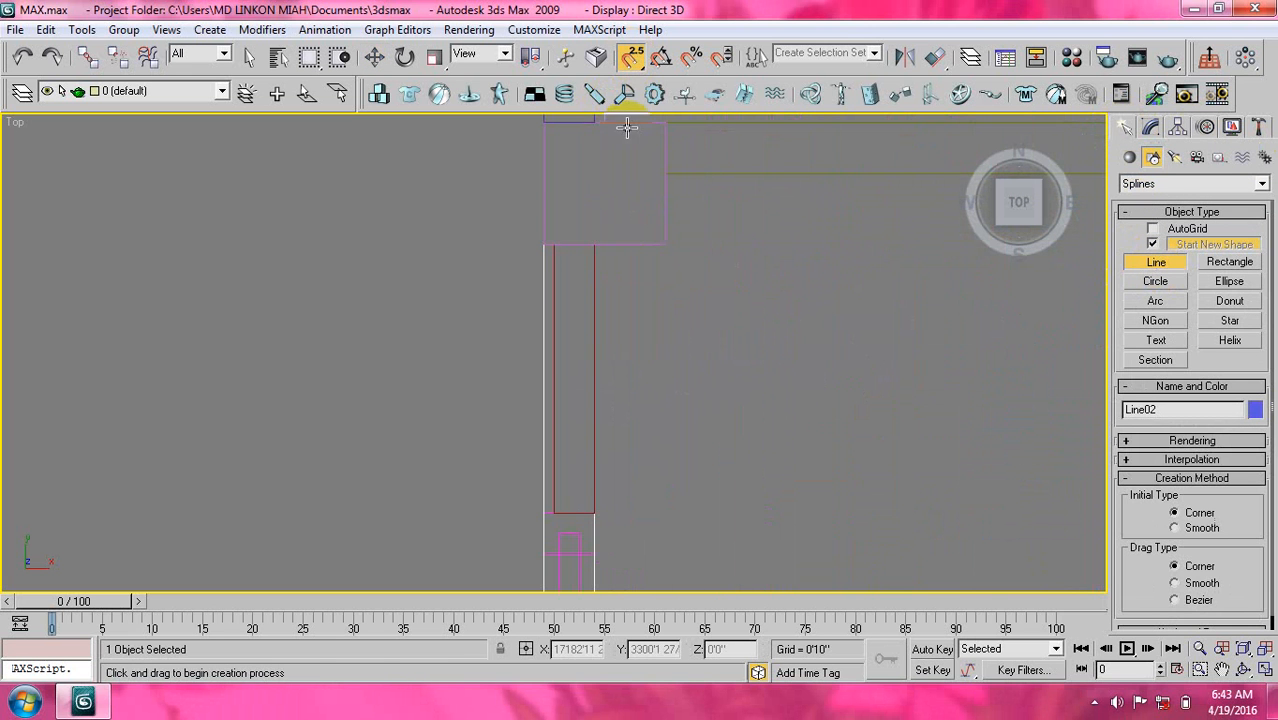
pyautogui.scroll(1, 580, 250)
pyautogui.click(581, 228)
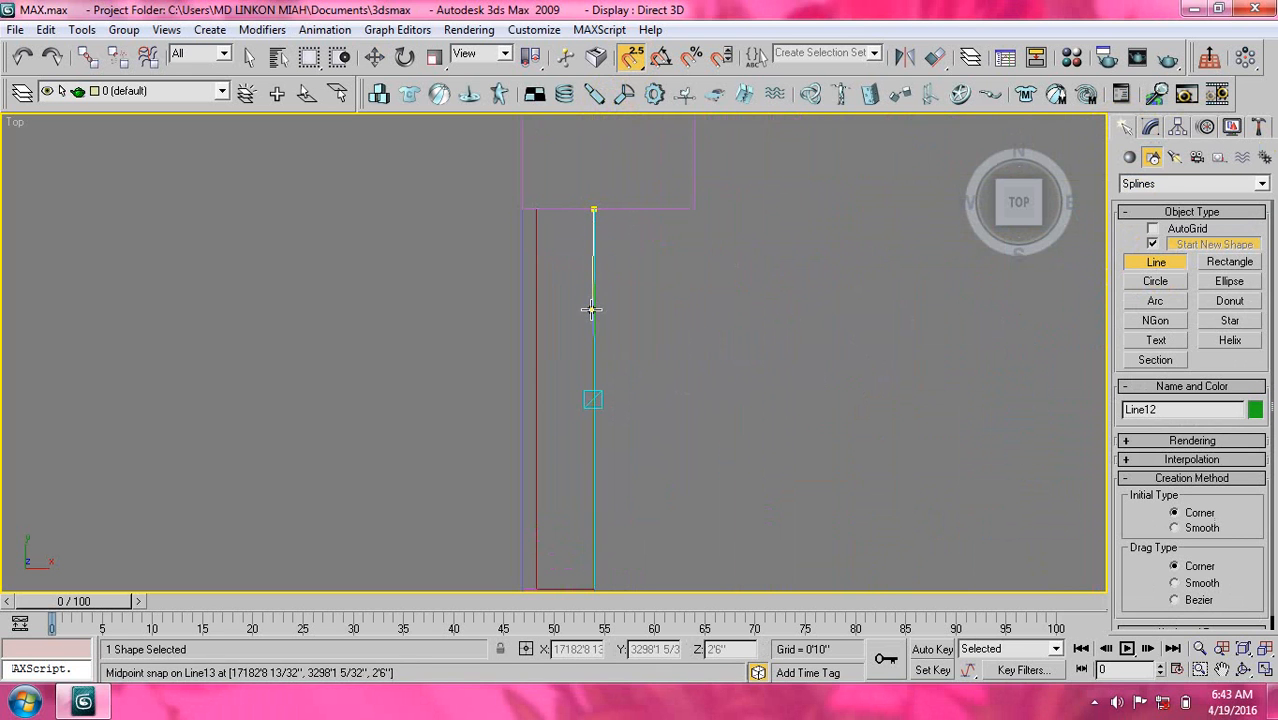
pyautogui.scroll(-1, 591, 330)
pyautogui.click(582, 519)
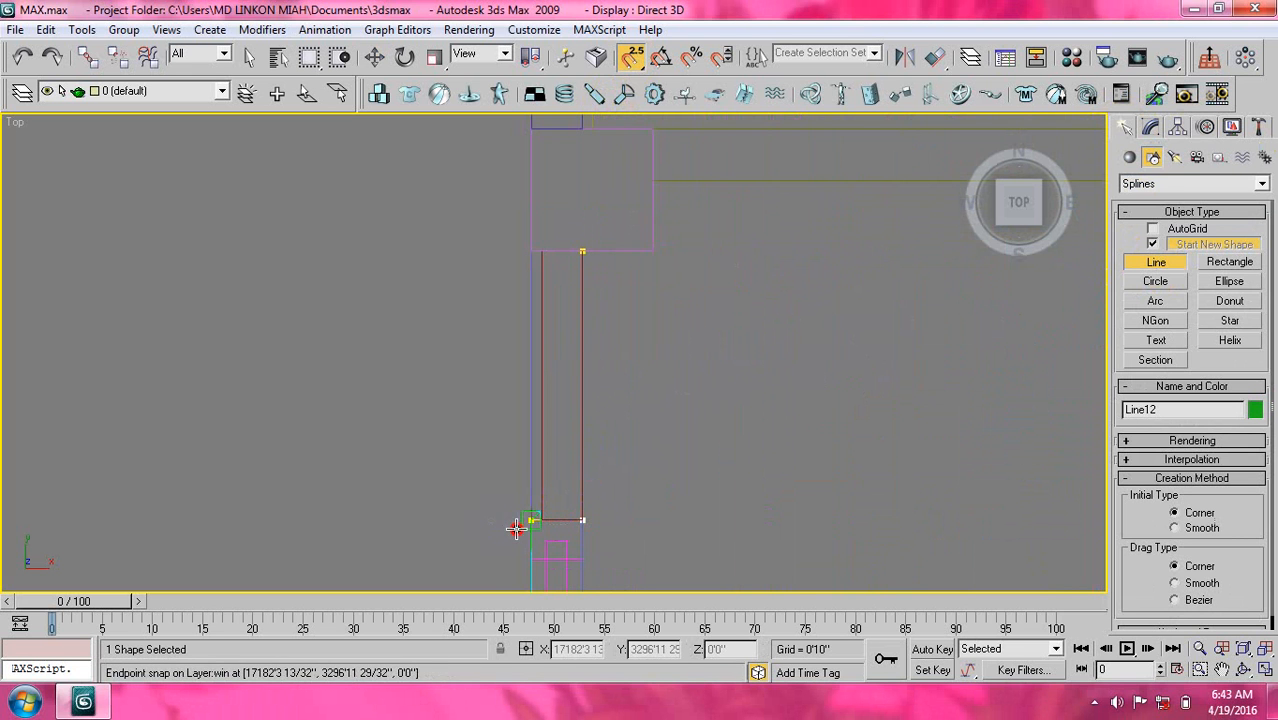
pyautogui.click(516, 528)
pyautogui.click(527, 257)
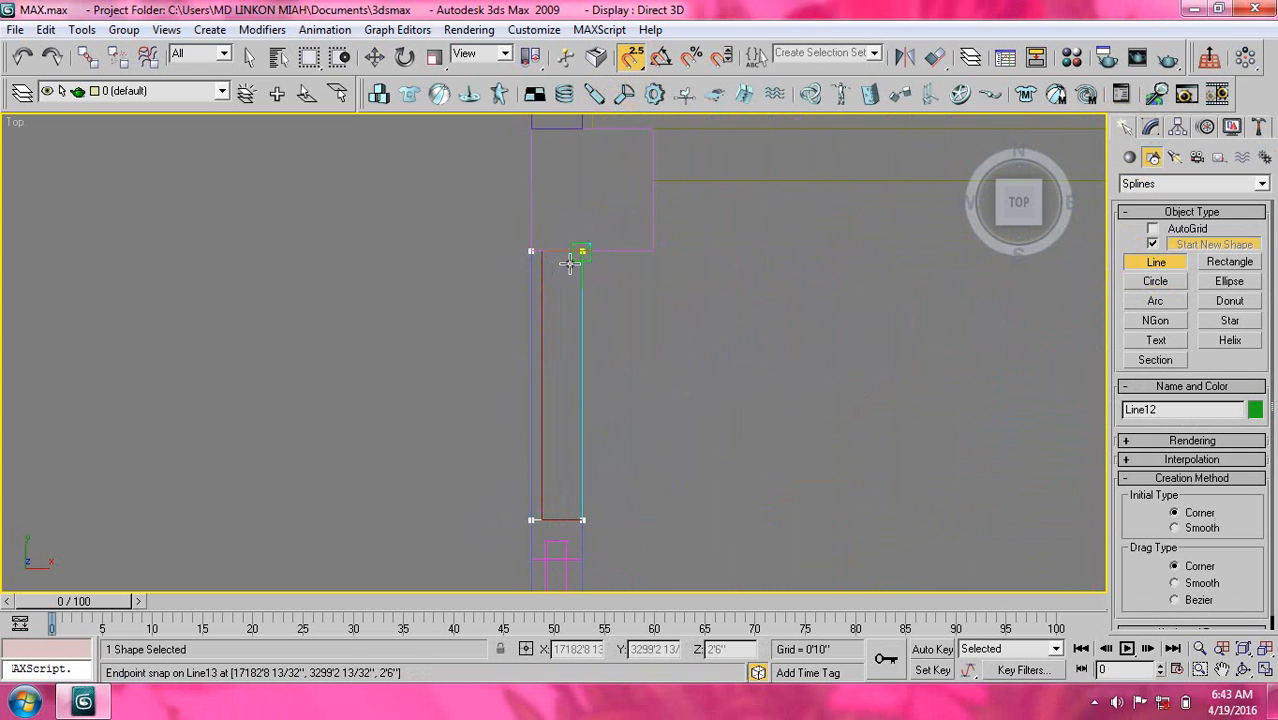
pyautogui.click(580, 252)
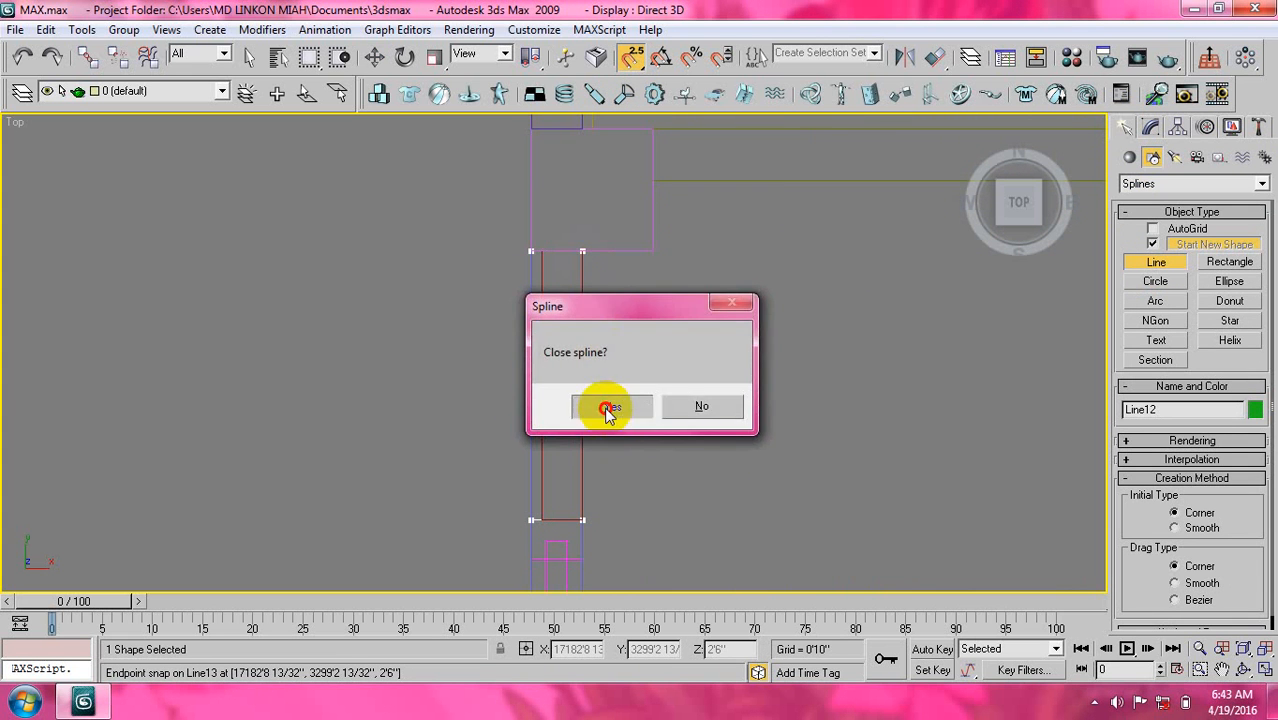
pyautogui.click(609, 409)
# Extrude the traced outline 4'6" and set its absolute Z position to 2'6".
pyautogui.click(1151, 127)
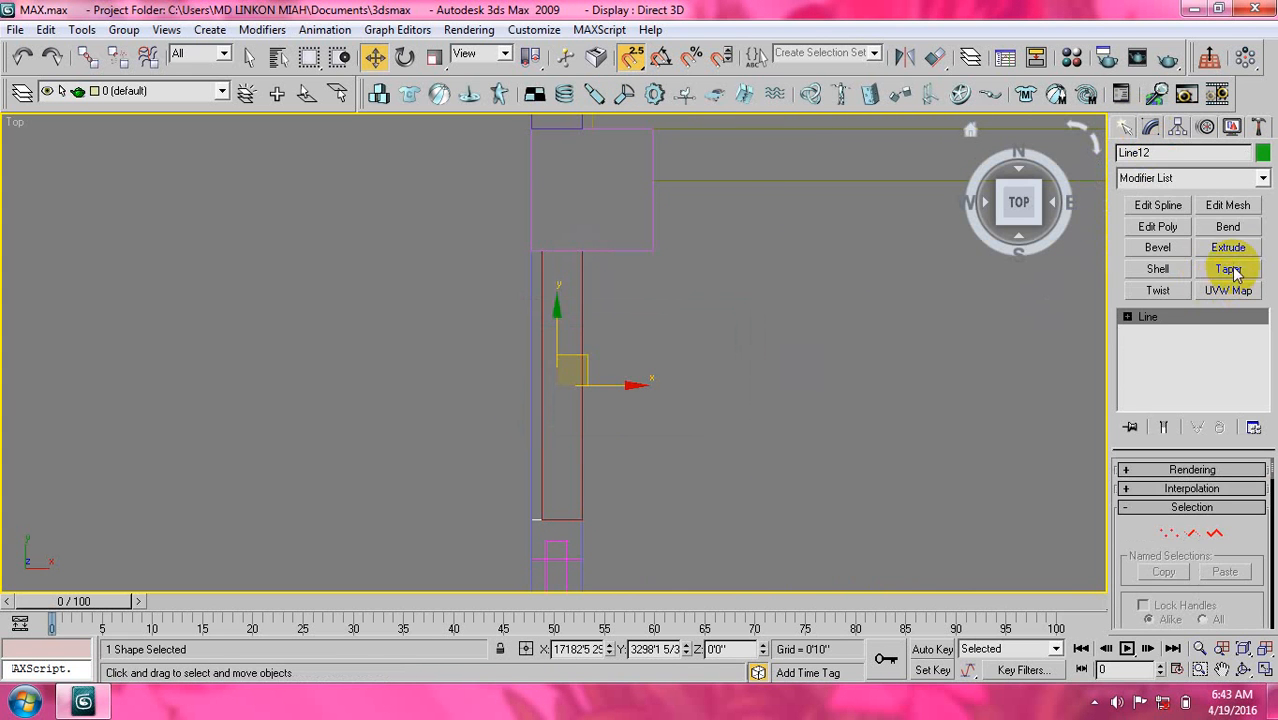
pyautogui.click(1228, 248)
pyautogui.doubleClick(1222, 493)
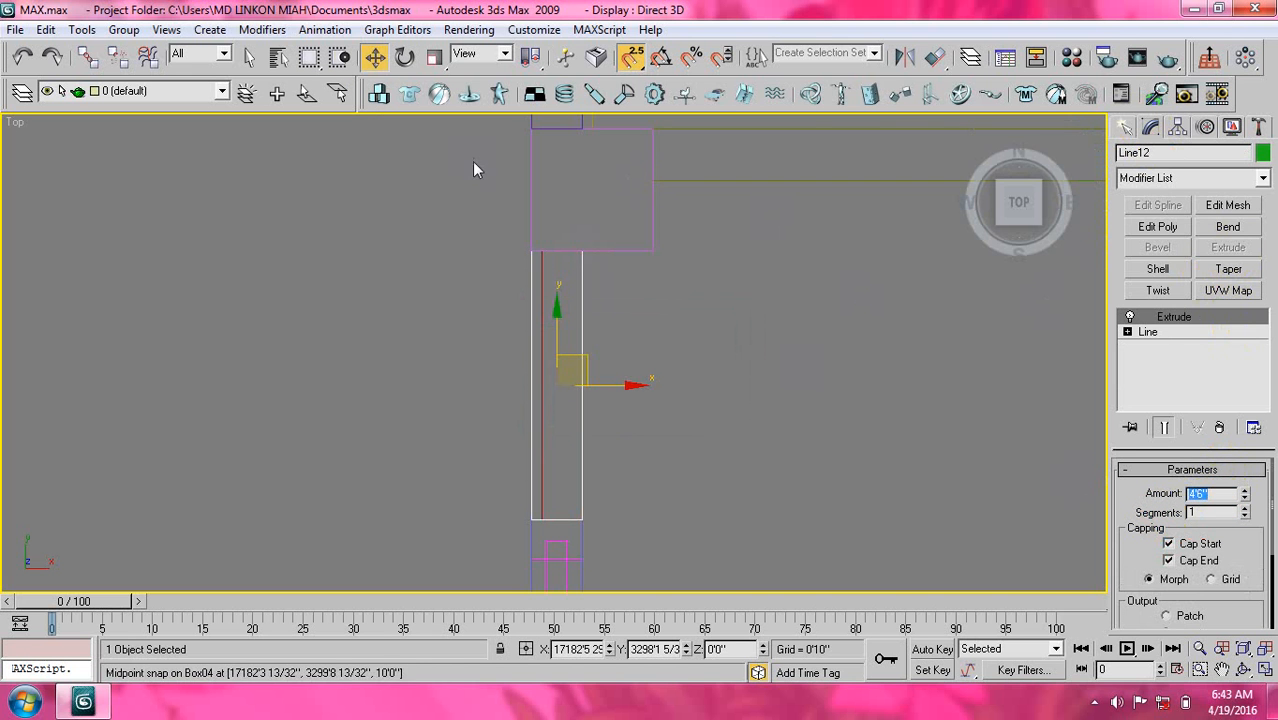
pyautogui.rightClick(373, 56)
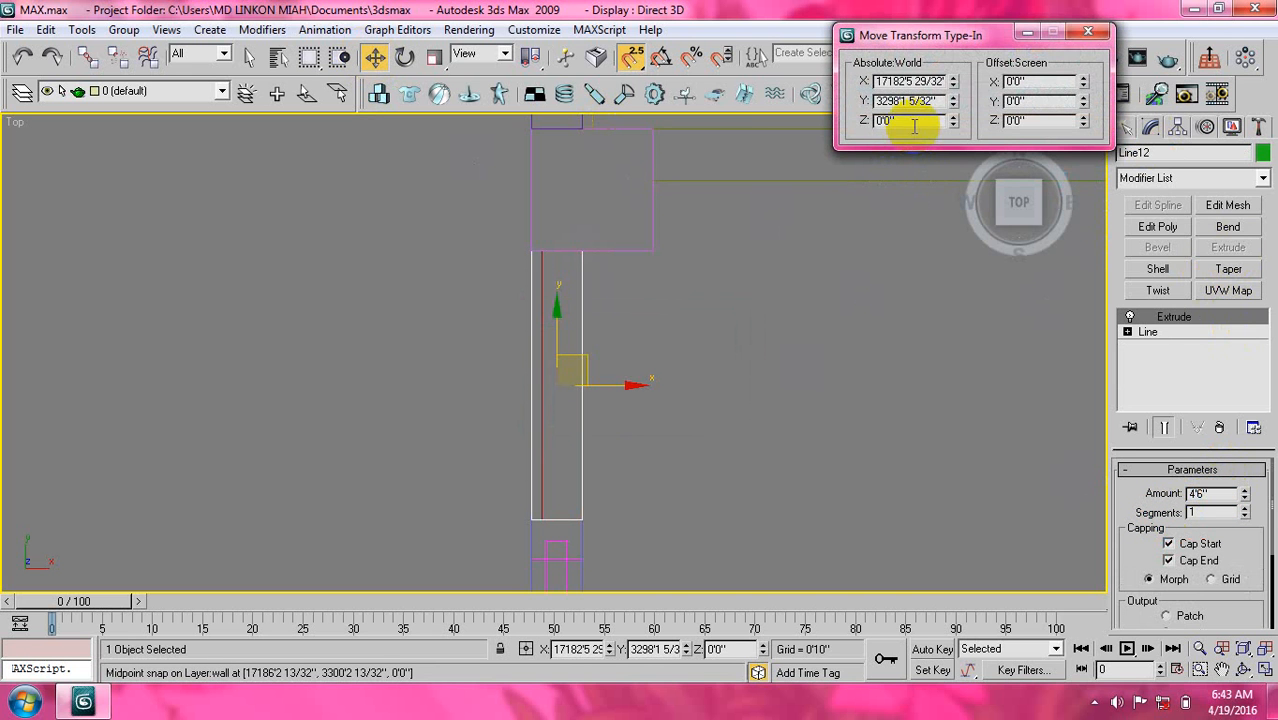
pyautogui.moveTo(914, 121); pyautogui.dragTo(841, 130)
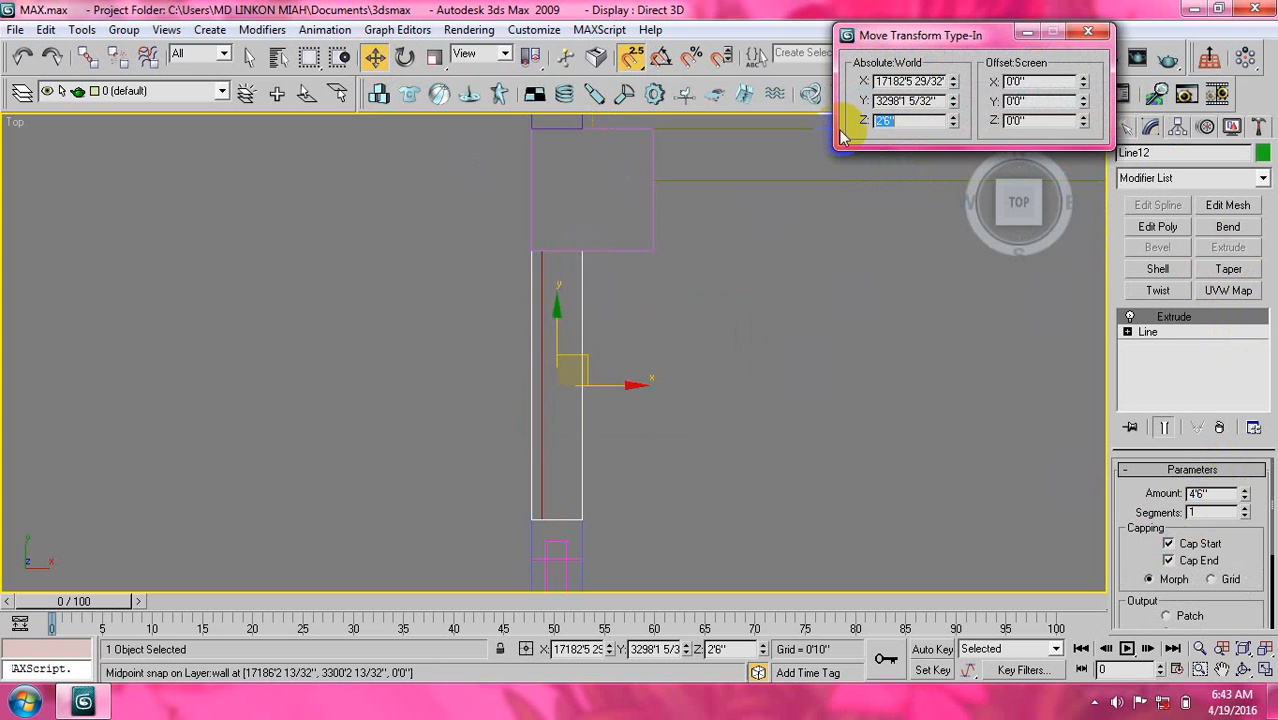
pyautogui.click(1085, 32)
# Trace a new snapped line from the long red strip's upper inner corner down the wall's inner edge toward the corner column.
pyautogui.moveTo(871, 298); pyautogui.dragTo(773, 240, button='middle')
pyautogui.scroll(-3, 753, 295)
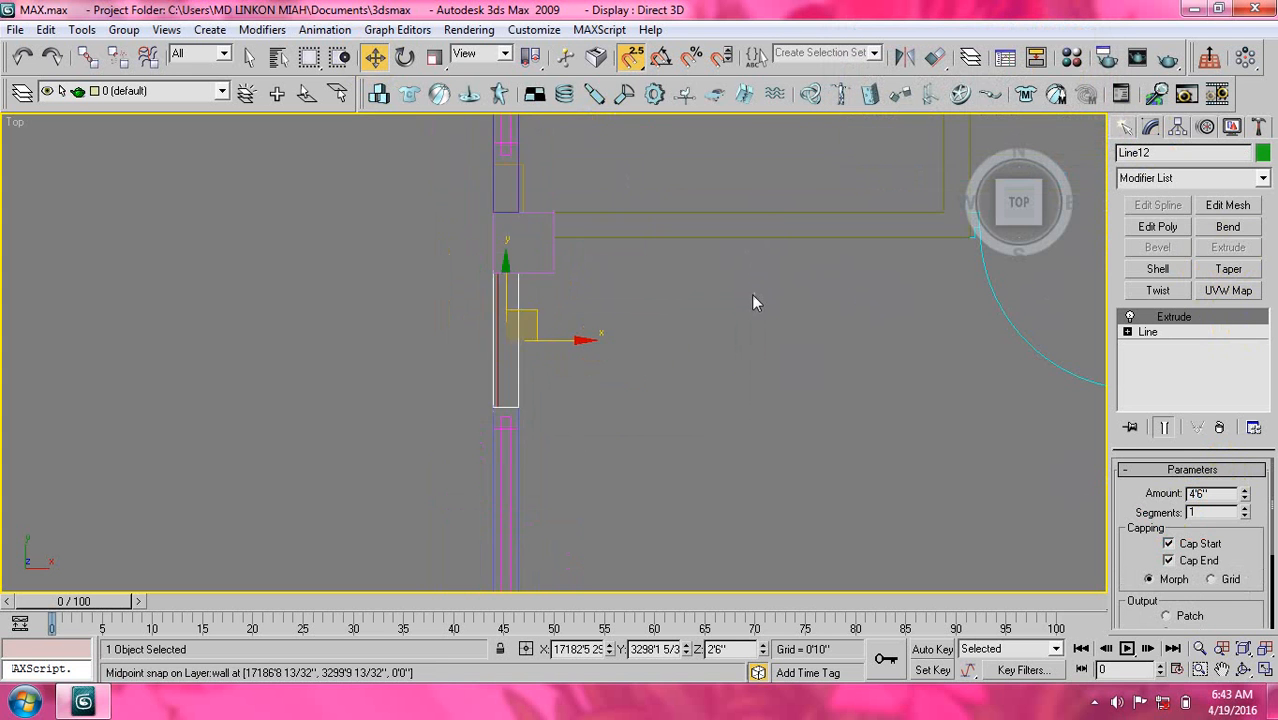
pyautogui.moveTo(683, 354); pyautogui.dragTo(712, 195, button='middle')
pyautogui.moveTo(609, 422); pyautogui.dragTo(656, 237, button='middle')
pyautogui.moveTo(642, 392); pyautogui.dragTo(658, 279, button='middle')
pyautogui.scroll(-2, 658, 279)
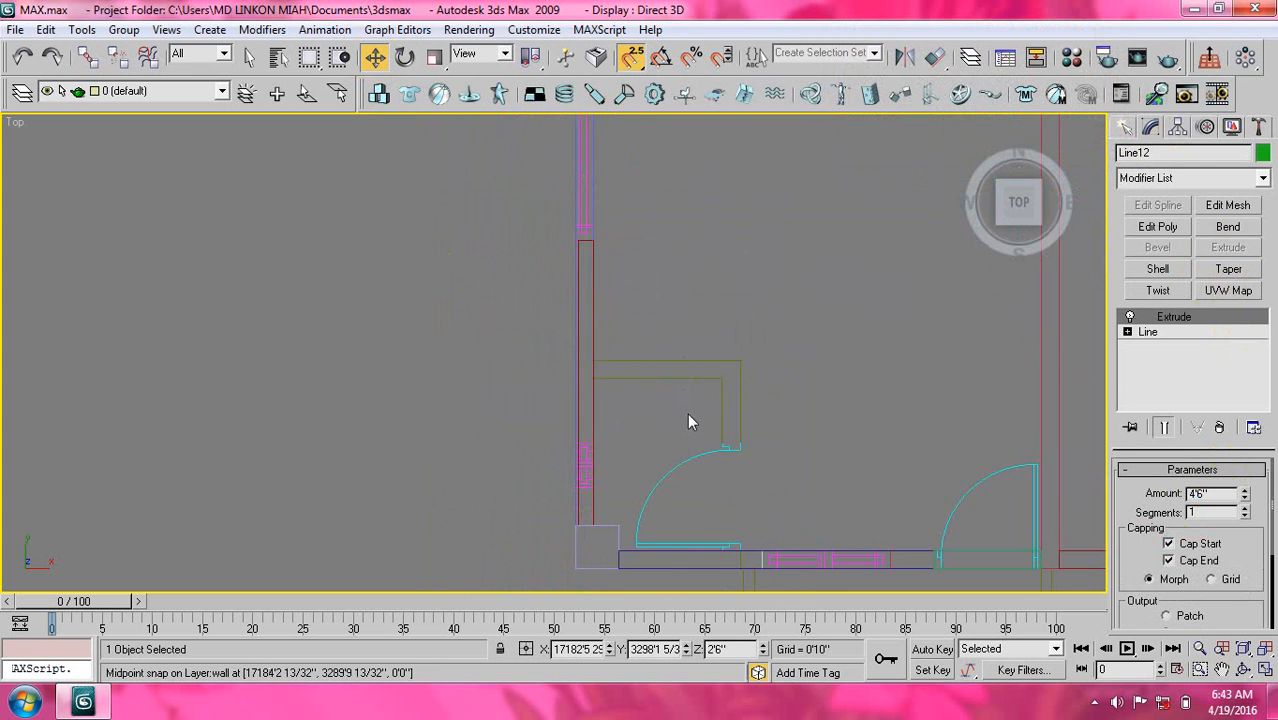
pyautogui.moveTo(687, 422); pyautogui.dragTo(693, 354, button='middle')
pyautogui.click(1150, 127)
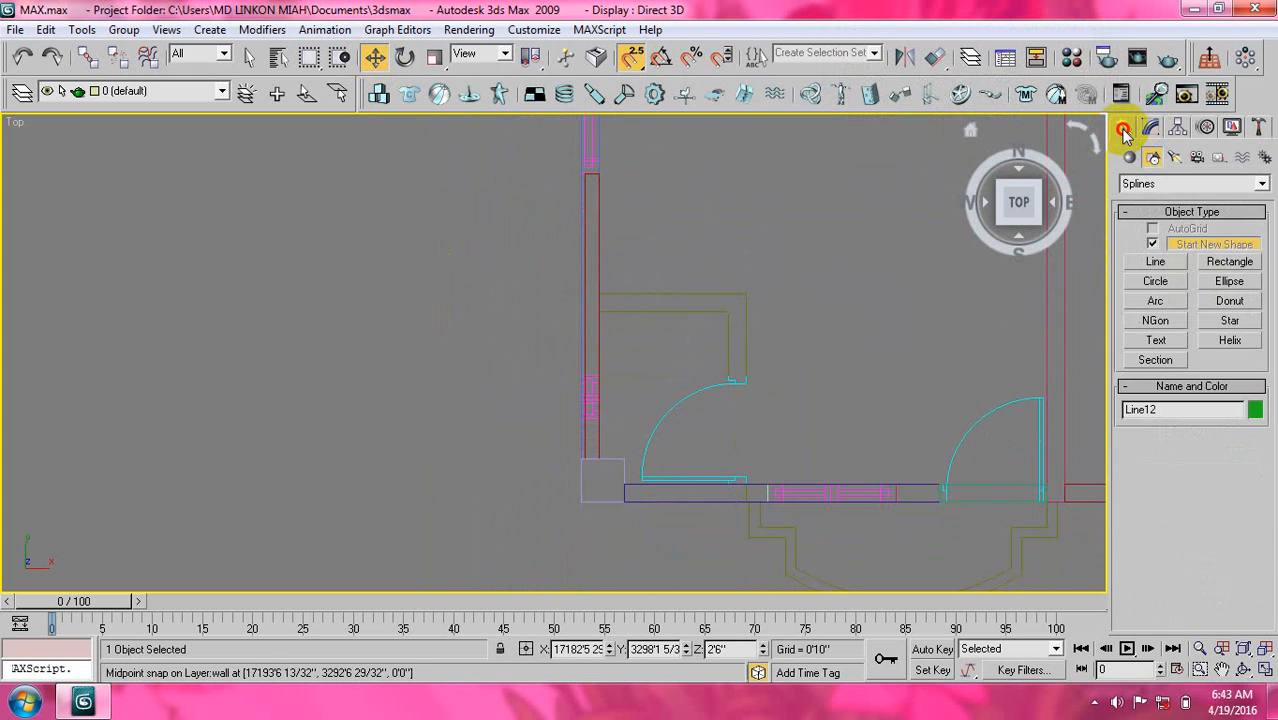
pyautogui.click(1160, 264)
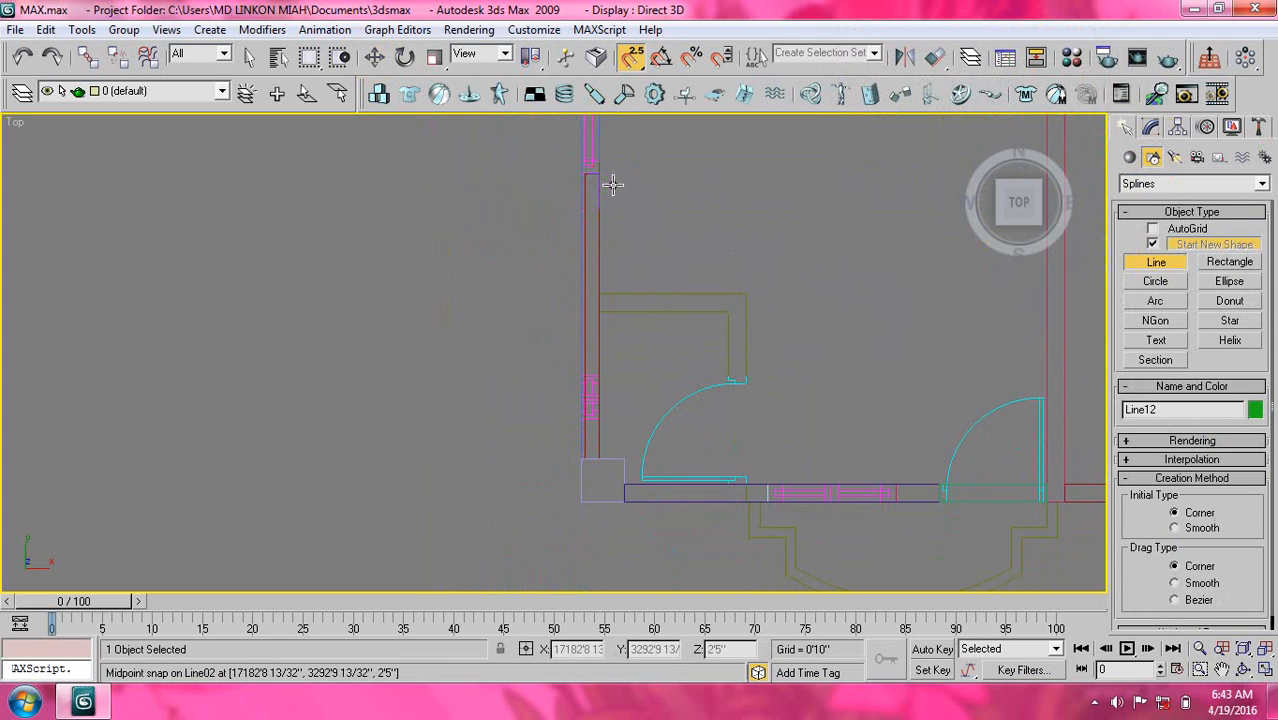
pyautogui.scroll(4, 613, 251)
pyautogui.moveTo(613, 185)
pyautogui.mouseDown(button='middle')
pyautogui.moveTo(615, 253)
pyautogui.moveTo(581, 413)
pyautogui.mouseUp(button='middle')
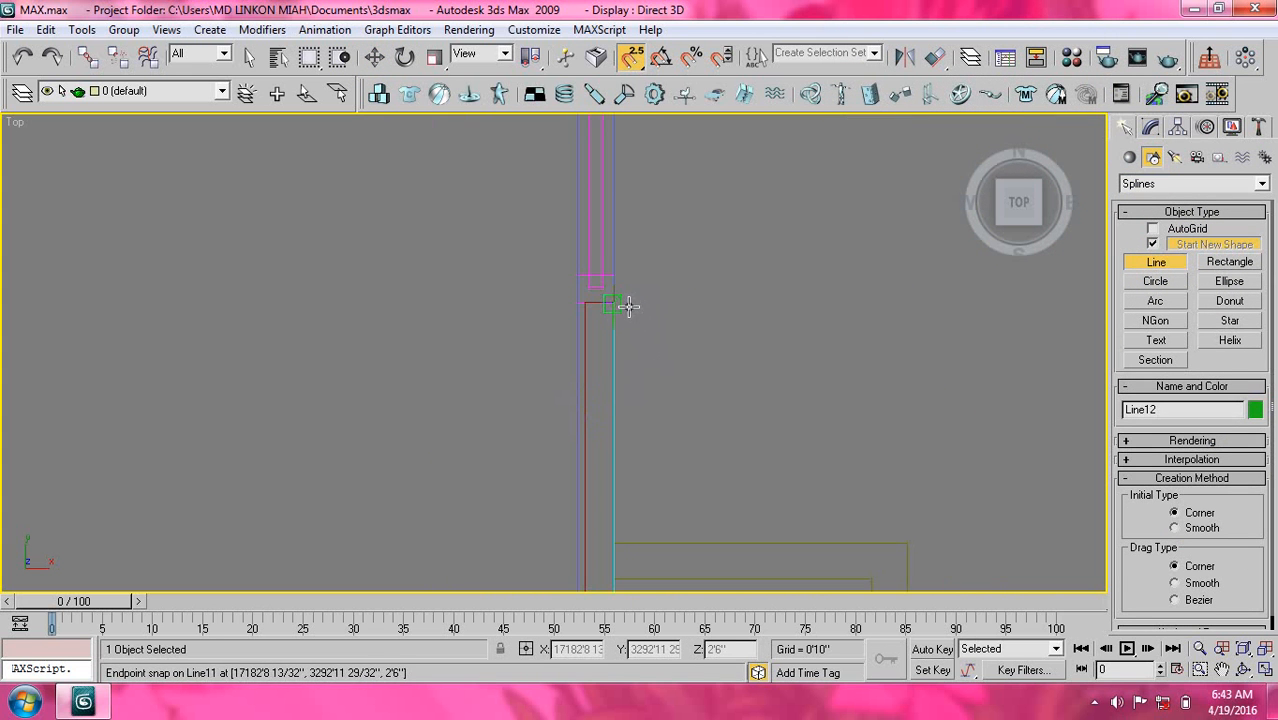
pyautogui.click(613, 303)
pyautogui.press('i')
pyautogui.scroll(-3, 553, 353)
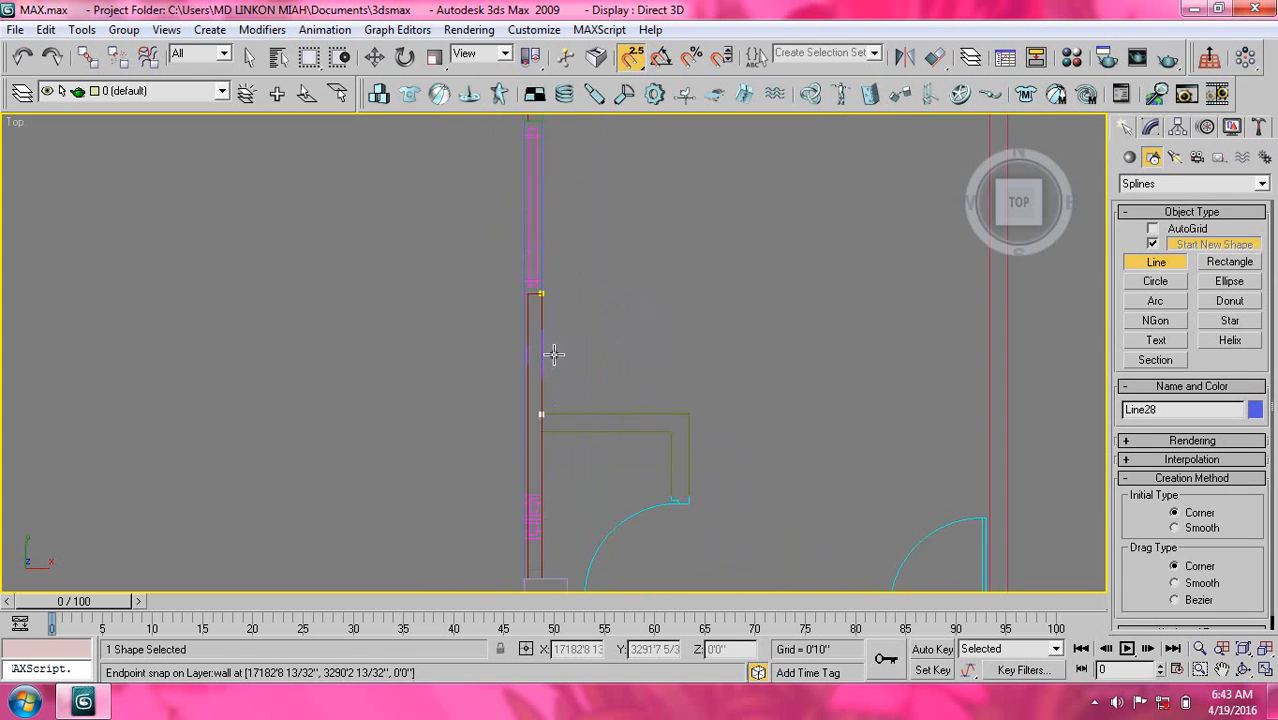
pyautogui.press('i')
pyautogui.press('i')
pyautogui.press('i')
pyautogui.scroll(3, 553, 366)
pyautogui.press('i')
pyautogui.scroll(1, 541, 415)
pyautogui.press('i')
pyautogui.scroll(2, 550, 382)
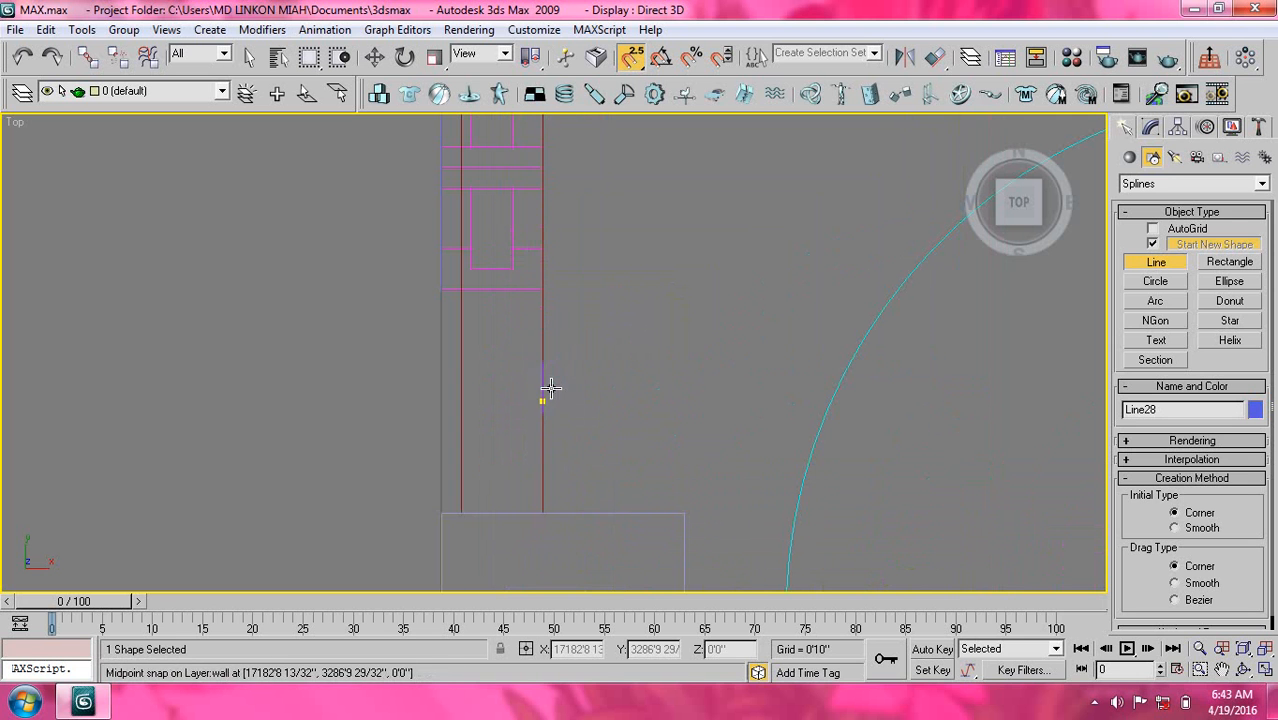
# Draw a closed rectangular line snapped to the corners of the wall section between the corner column and the window opening.
pyautogui.click(541, 514)
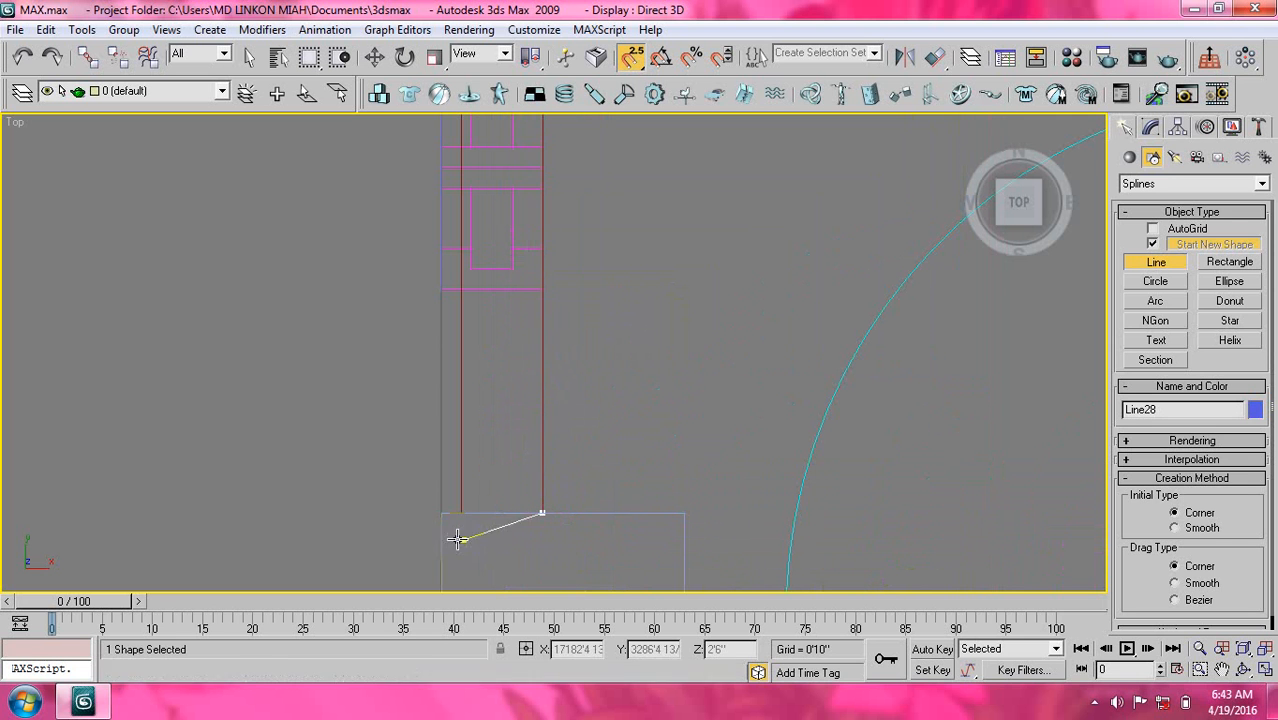
pyautogui.click(433, 514)
pyautogui.scroll(-3, 470, 420)
pyautogui.press('i')
pyautogui.press('i')
pyautogui.press('i')
pyautogui.press('i')
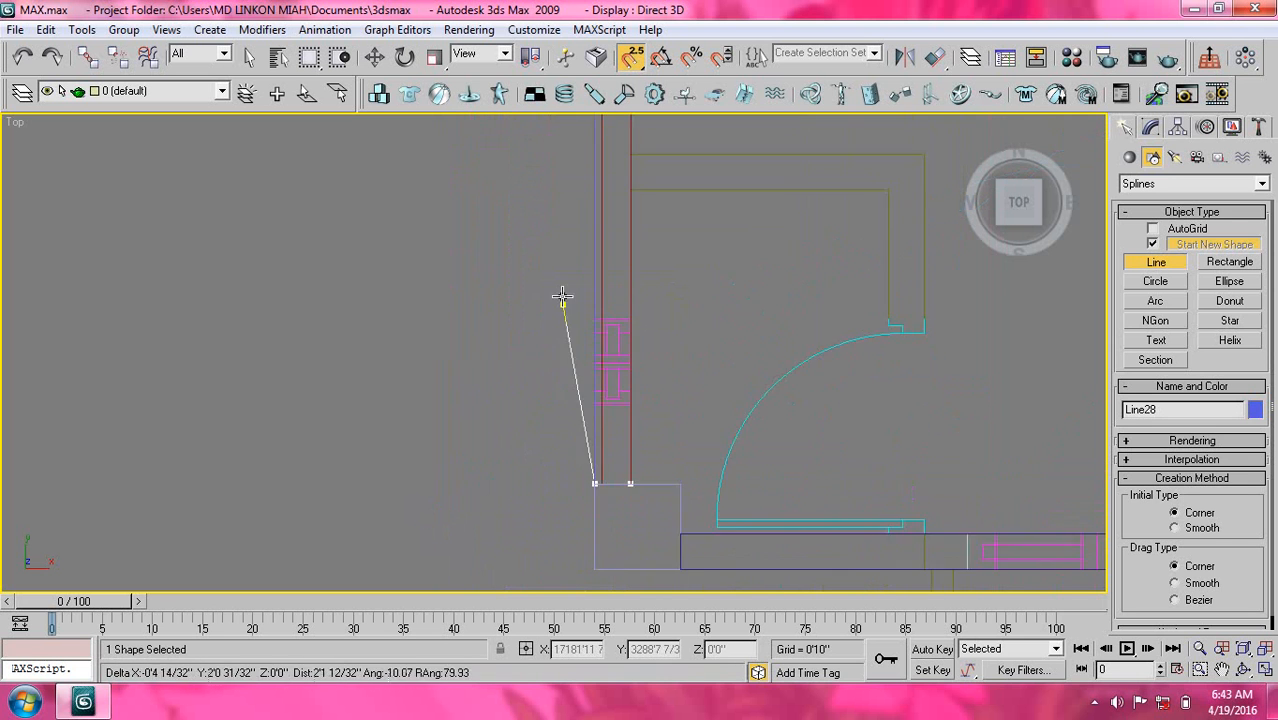
pyautogui.scroll(5, 551, 350)
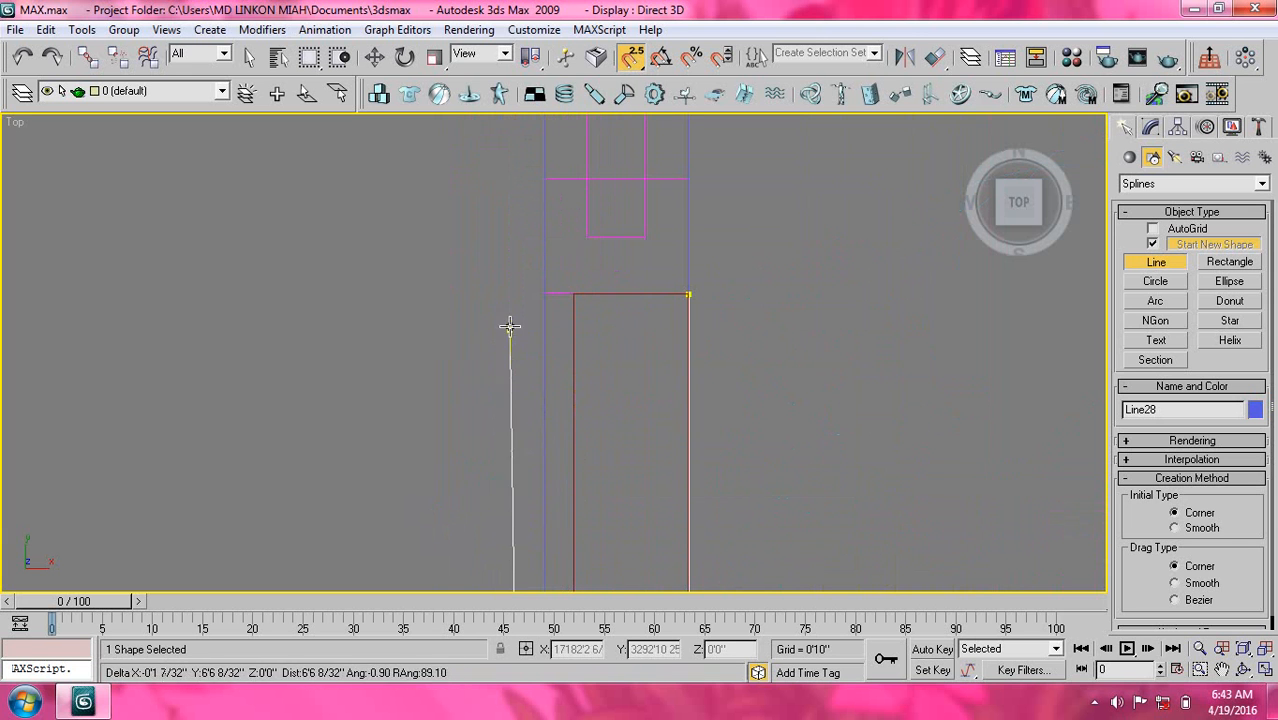
pyautogui.click(545, 295)
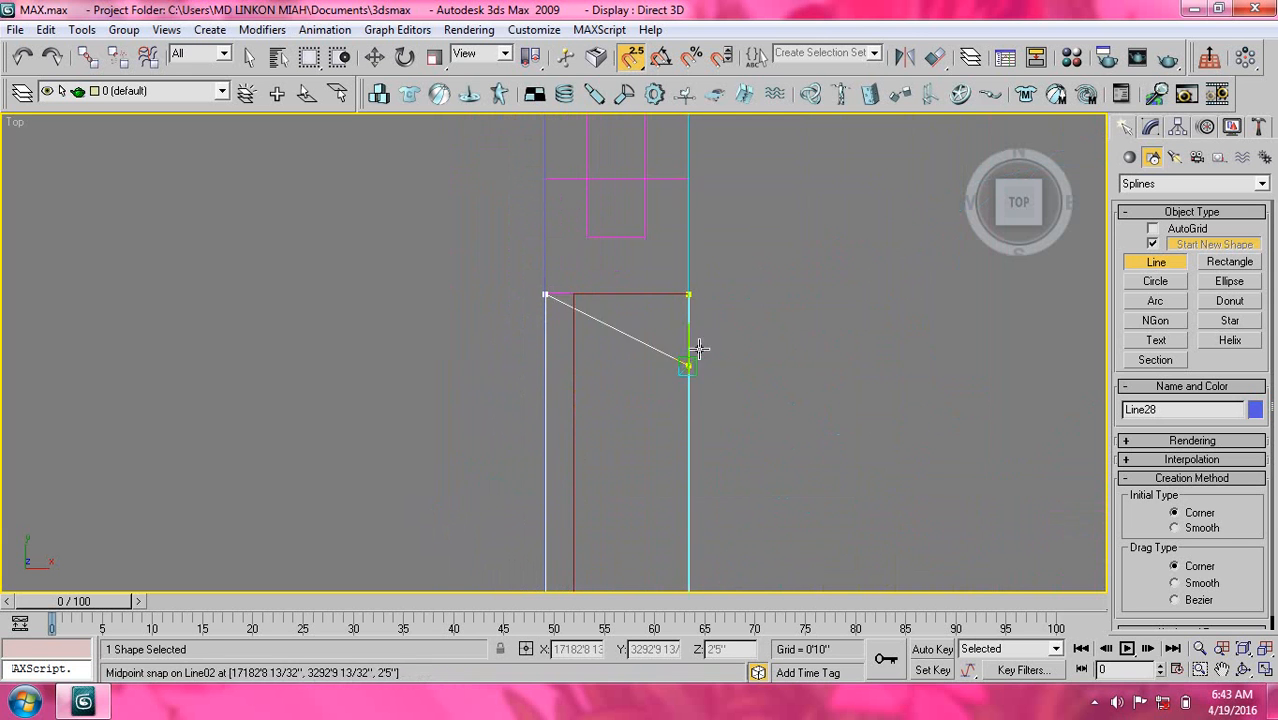
pyautogui.click(671, 293)
pyautogui.click(540, 405)
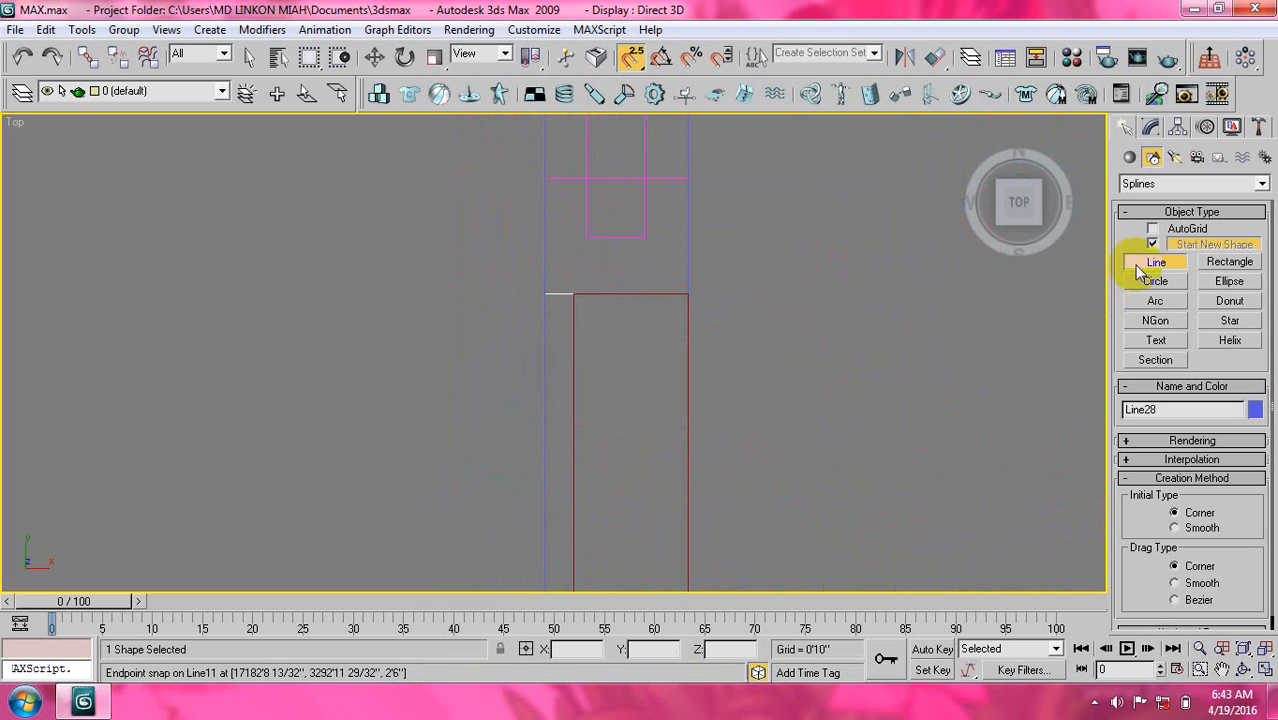
# Extrude the closed outline by 4'6" and raise it to an absolute Z of 30.
pyautogui.click(1150, 130)
pyautogui.click(1228, 247)
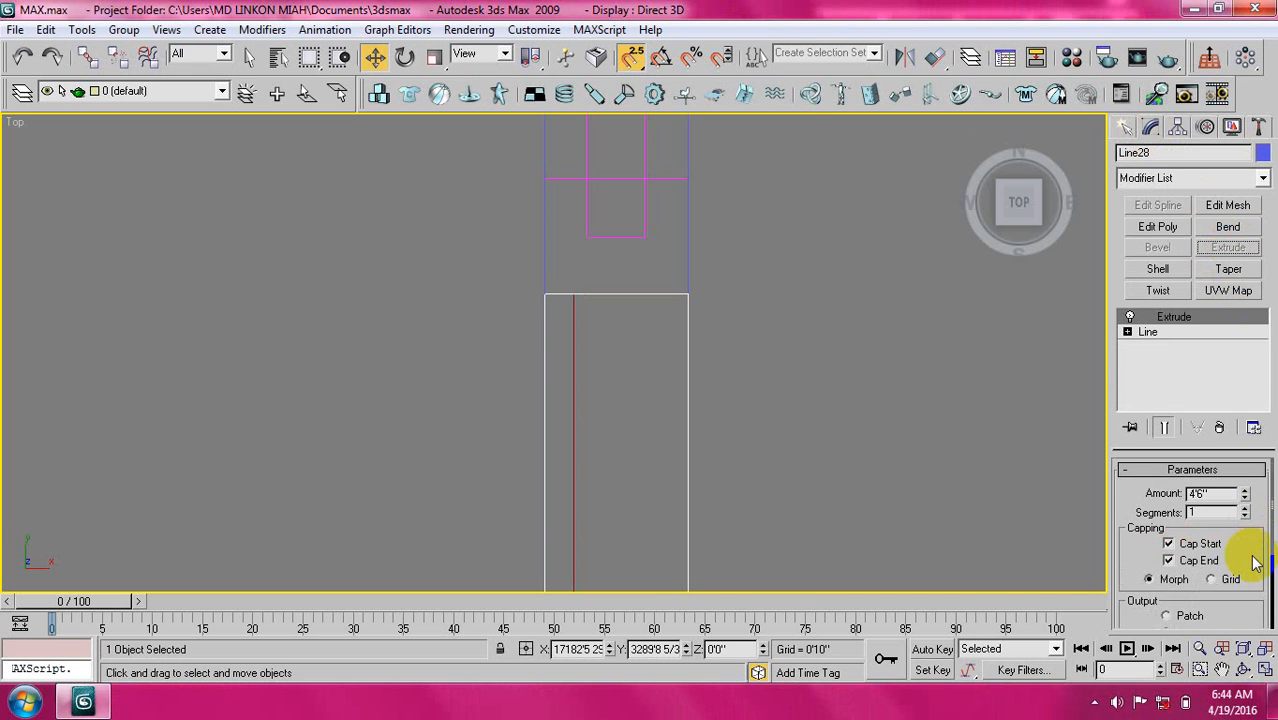
pyautogui.rightClick(375, 57)
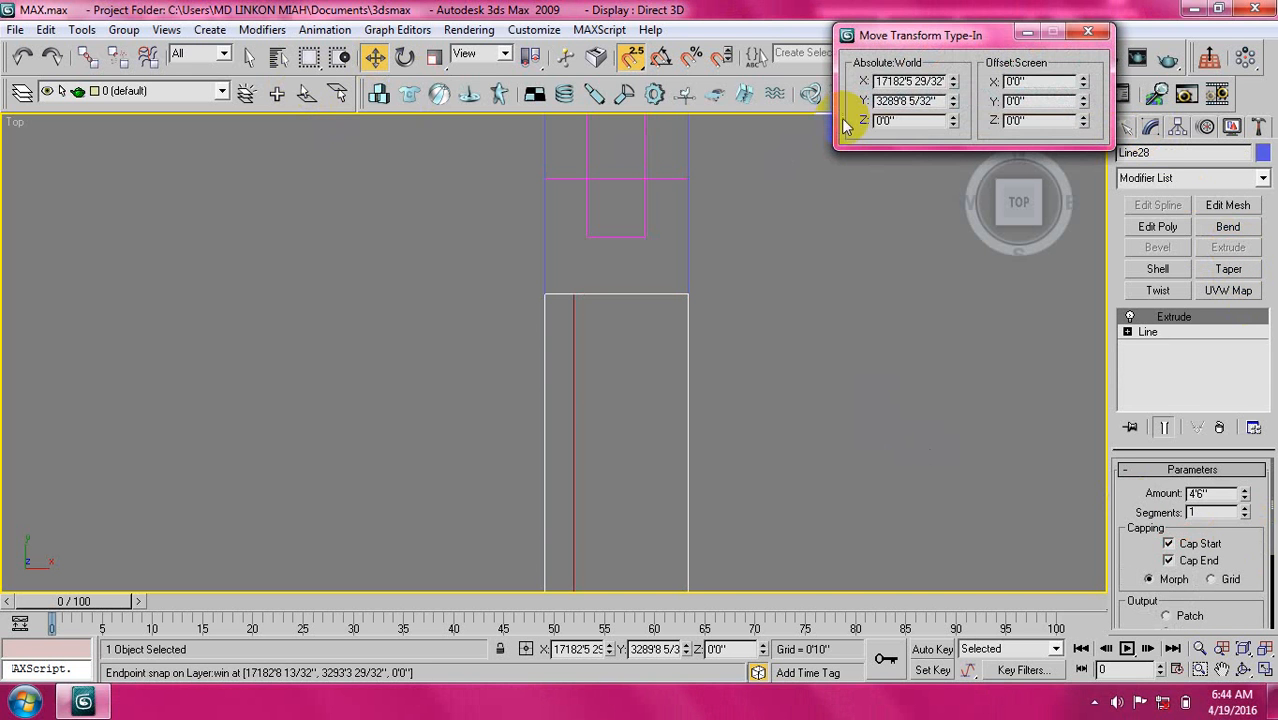
pyautogui.doubleClick(872, 124)
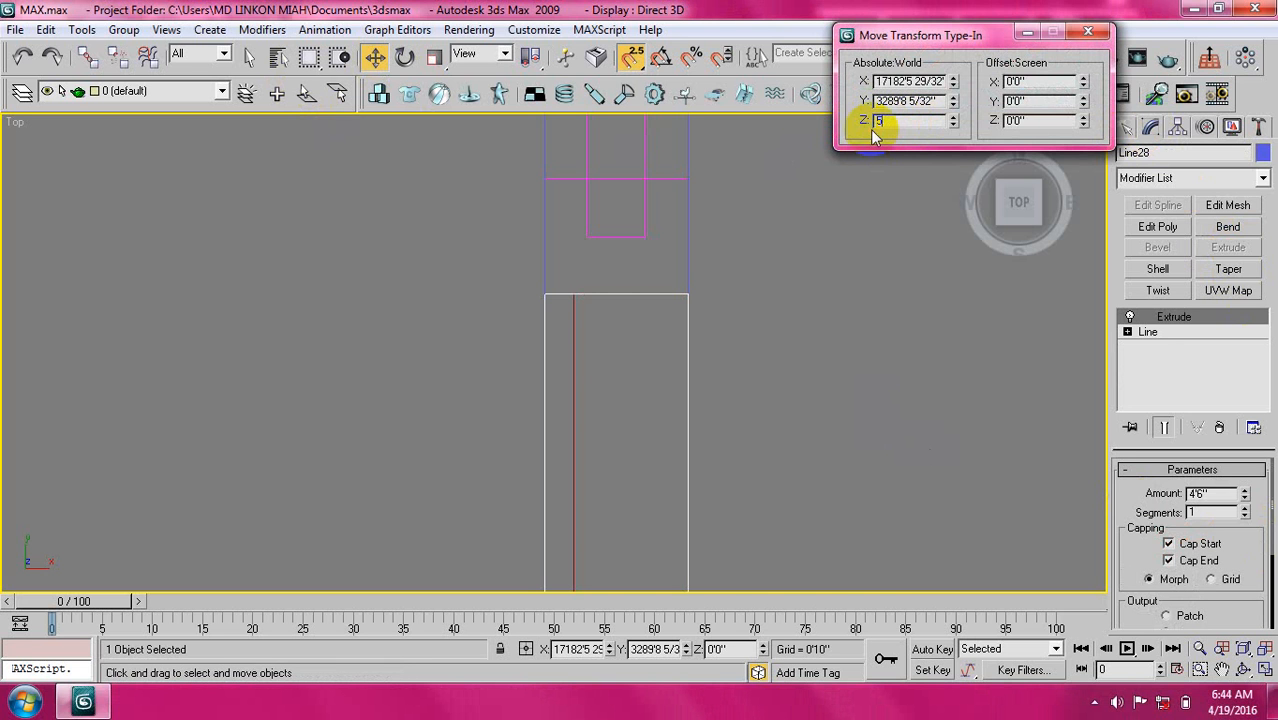
pyautogui.write('30')
pyautogui.press('Return')
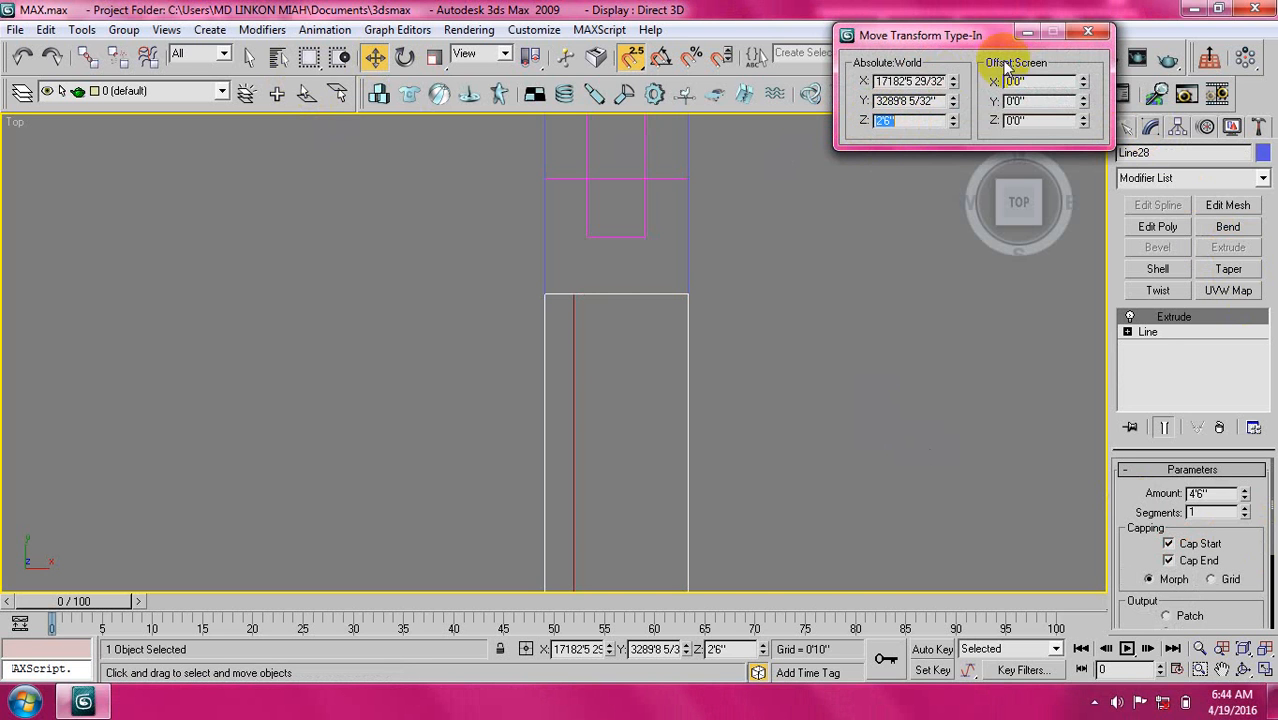
pyautogui.click(1088, 33)
# Examine the raised wall panel and its neighbouring walls in the perspective view.
pyautogui.click(969, 132)
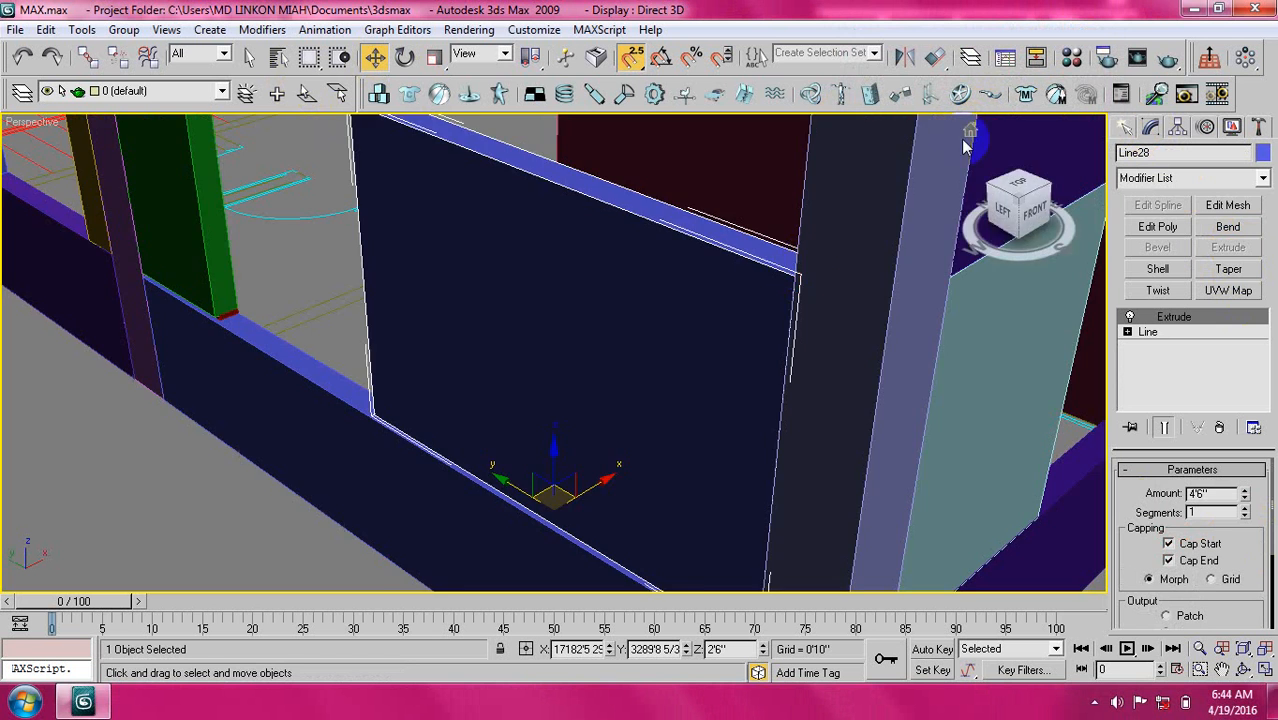
pyautogui.moveTo(601, 306); pyautogui.dragTo(600, 283, button='middle')
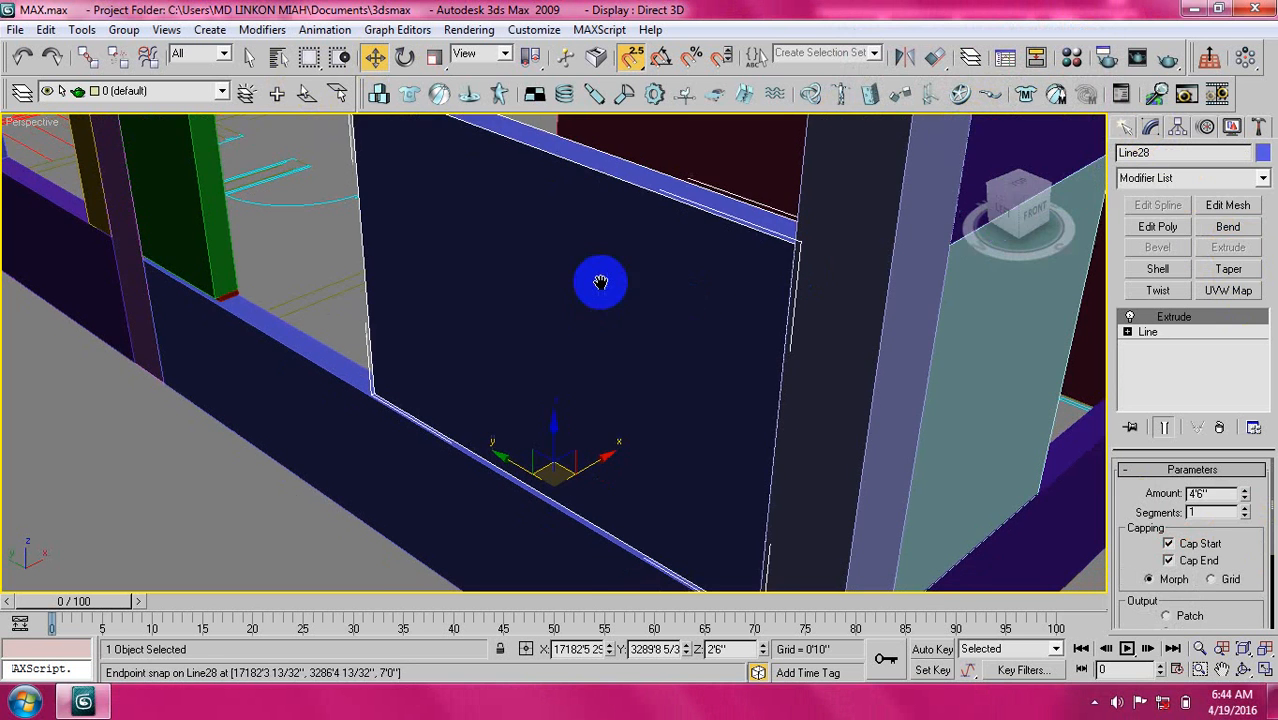
pyautogui.scroll(-3, 600, 320)
pyautogui.click(254, 438)
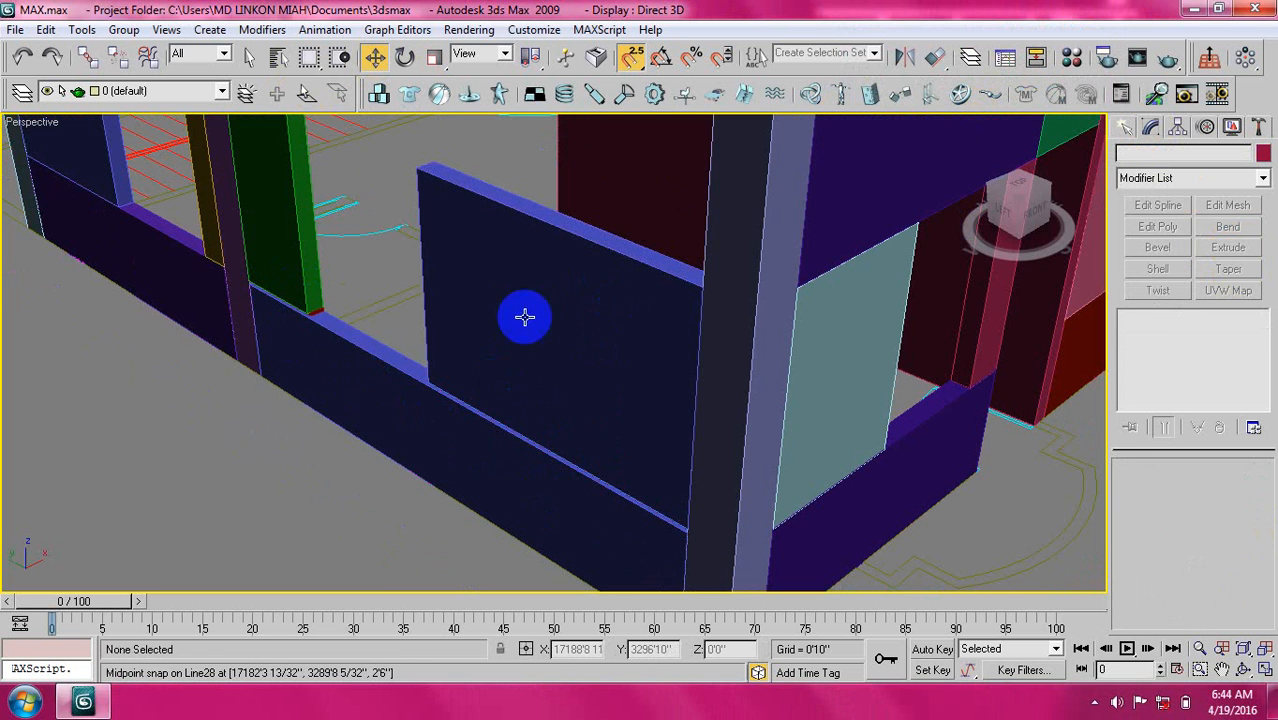
pyautogui.scroll(-4, 514, 354)
pyautogui.moveTo(337, 322); pyautogui.dragTo(471, 323, button='middle')
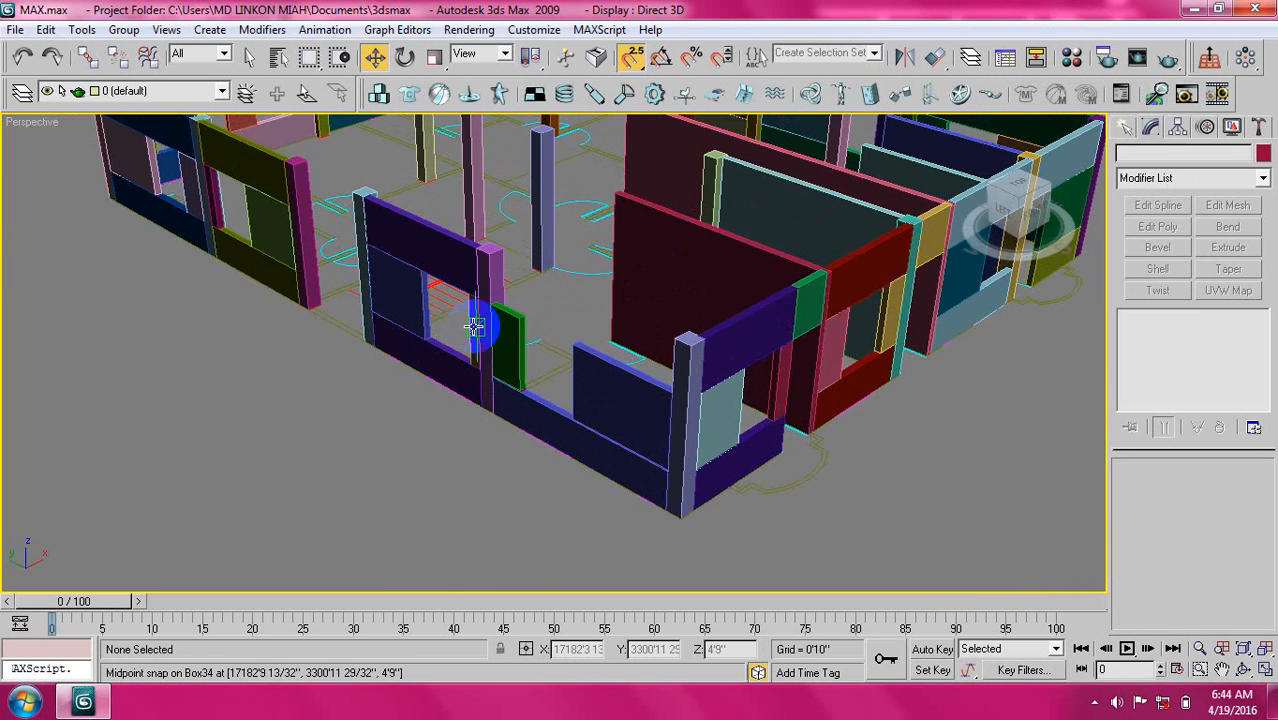
pyautogui.scroll(5, 471, 323)
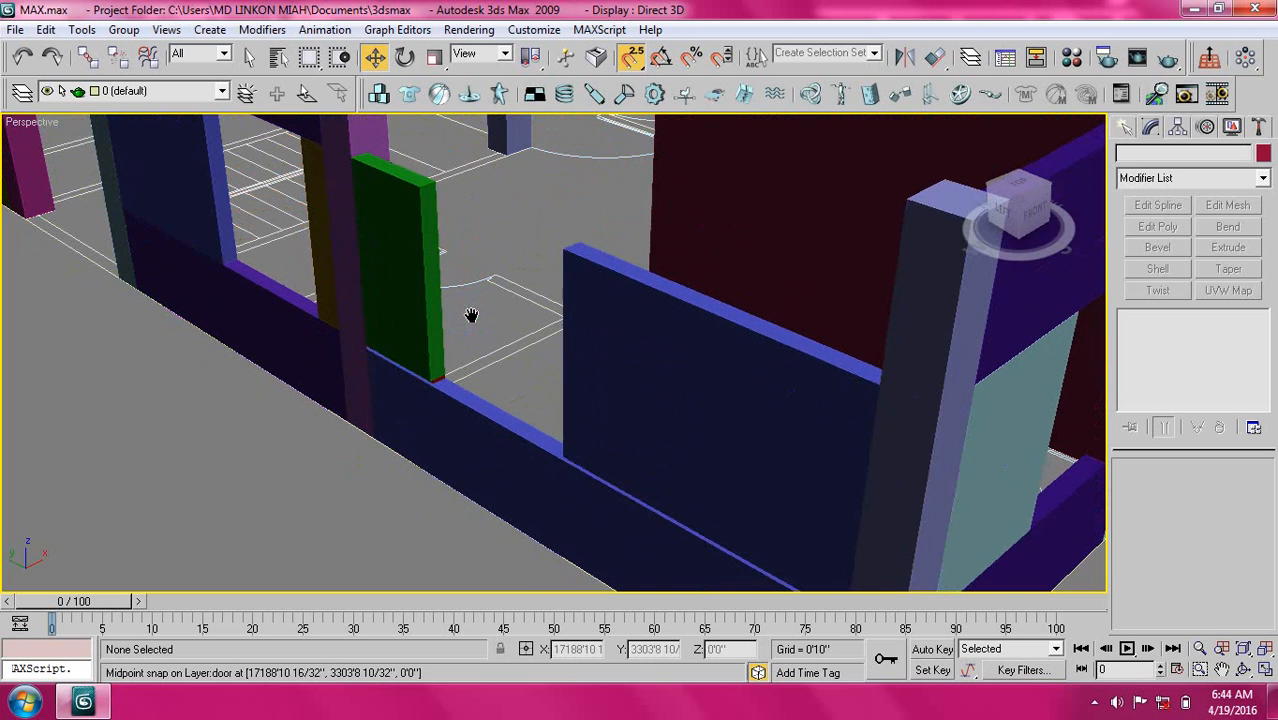
pyautogui.scroll(-4, 385, 328)
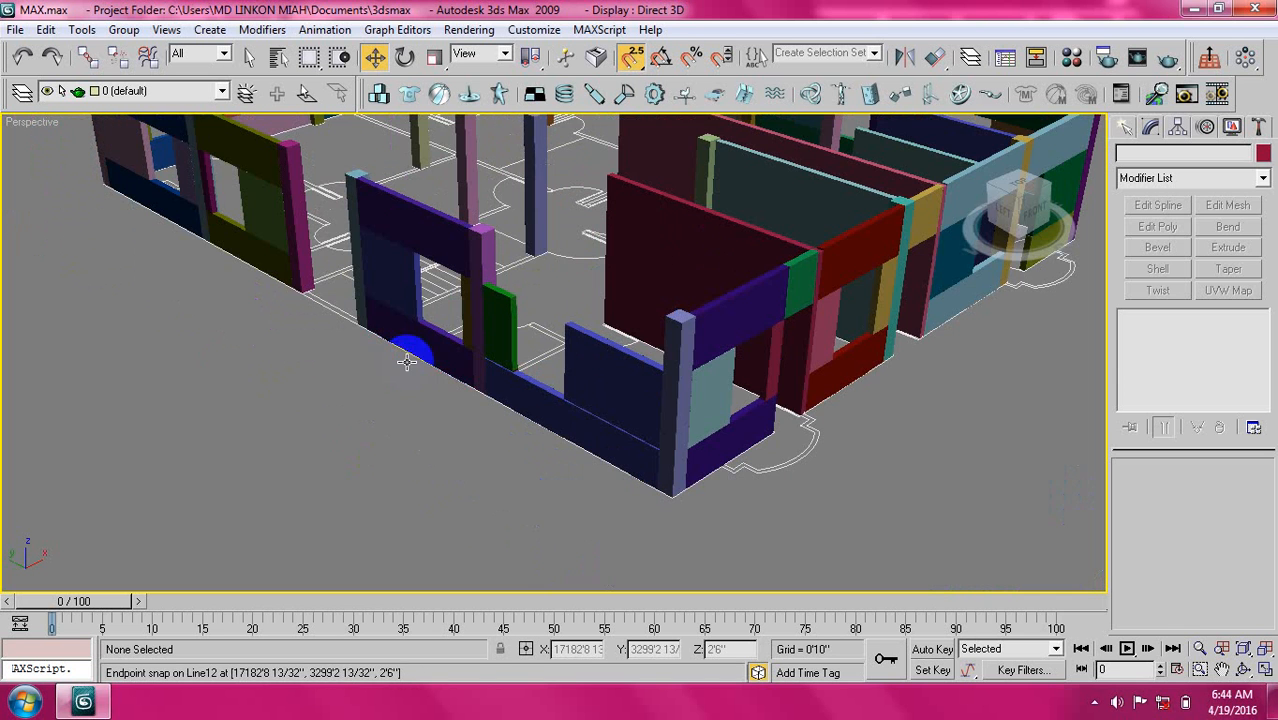
pyautogui.scroll(5, 446, 428)
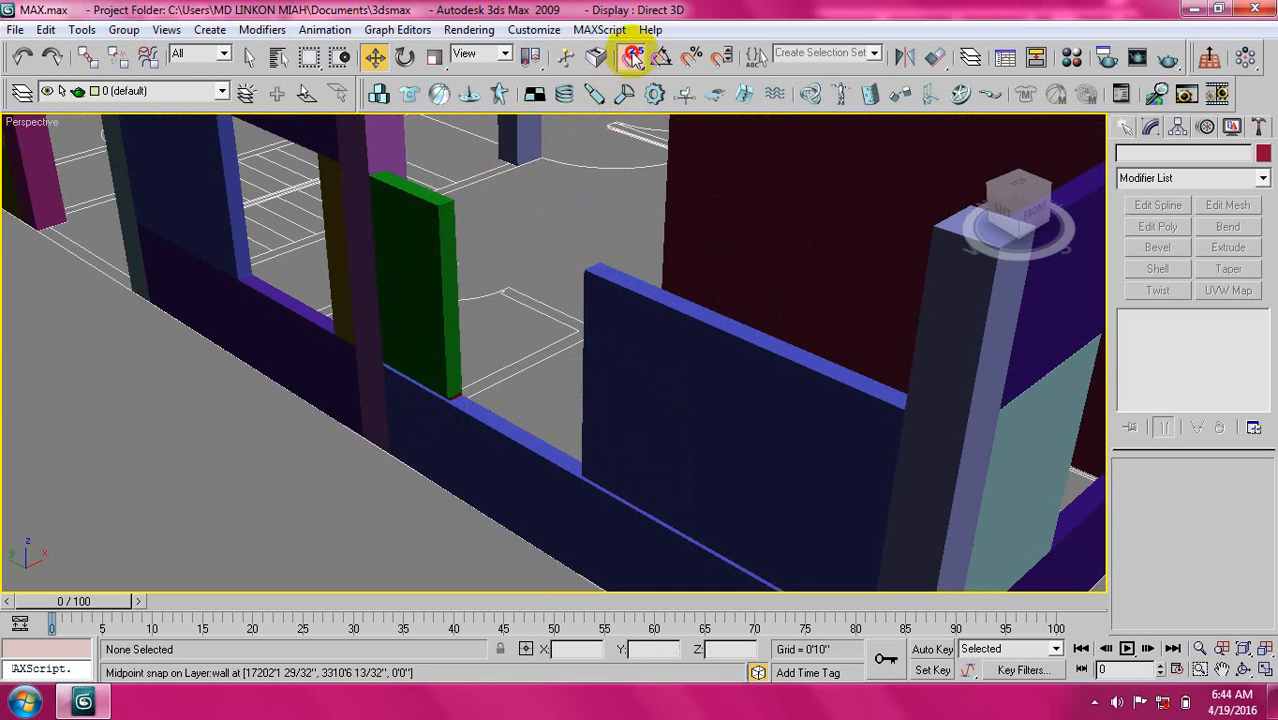
pyautogui.moveTo(522, 397); pyautogui.dragTo(432, 390, button='middle')
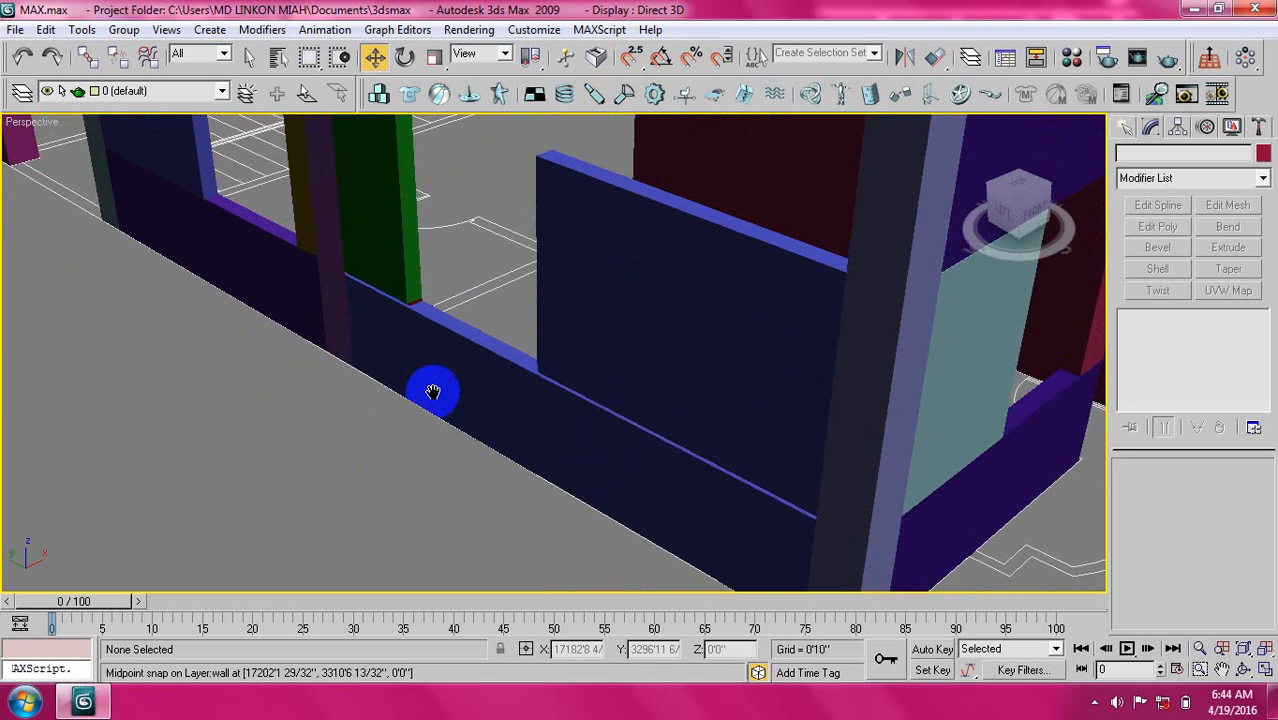
# Examine the joint between the low sill wall and the panels above it in the left view.
pyautogui.click(627, 292)
pyautogui.press('l')
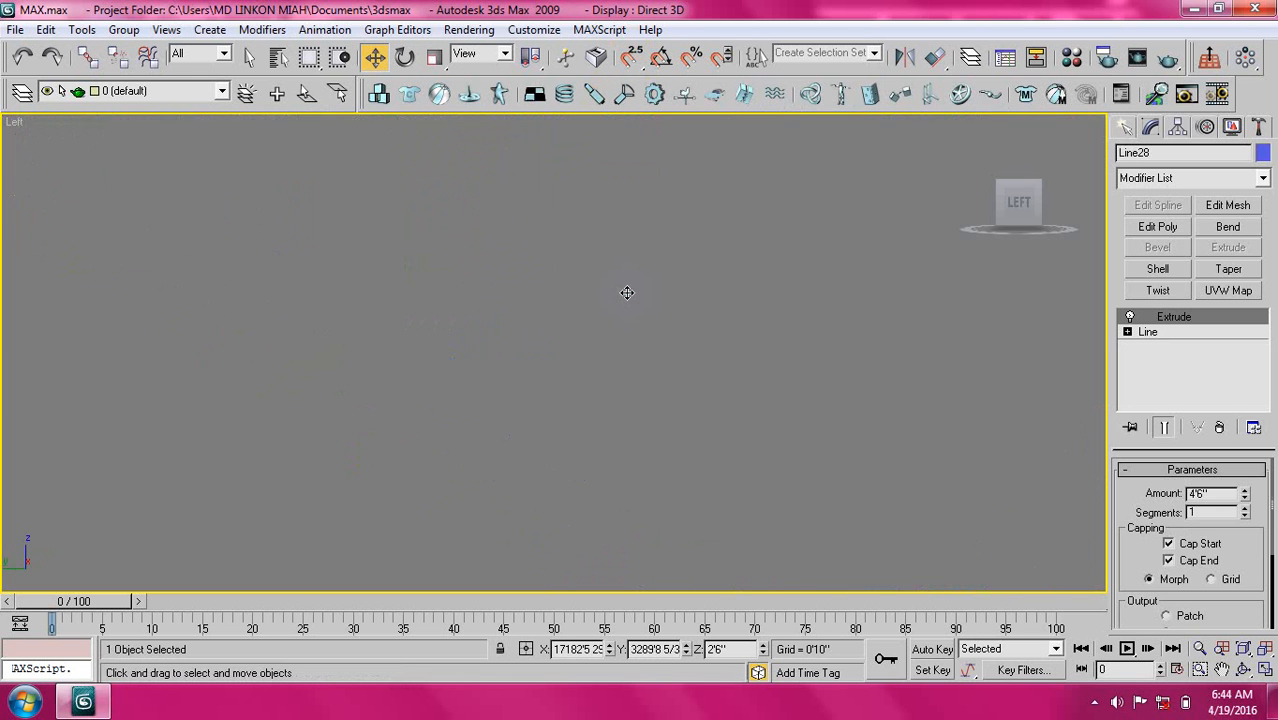
pyautogui.moveTo(628, 291); pyautogui.dragTo(450, 348, button='middle')
pyautogui.scroll(-4, 470, 360)
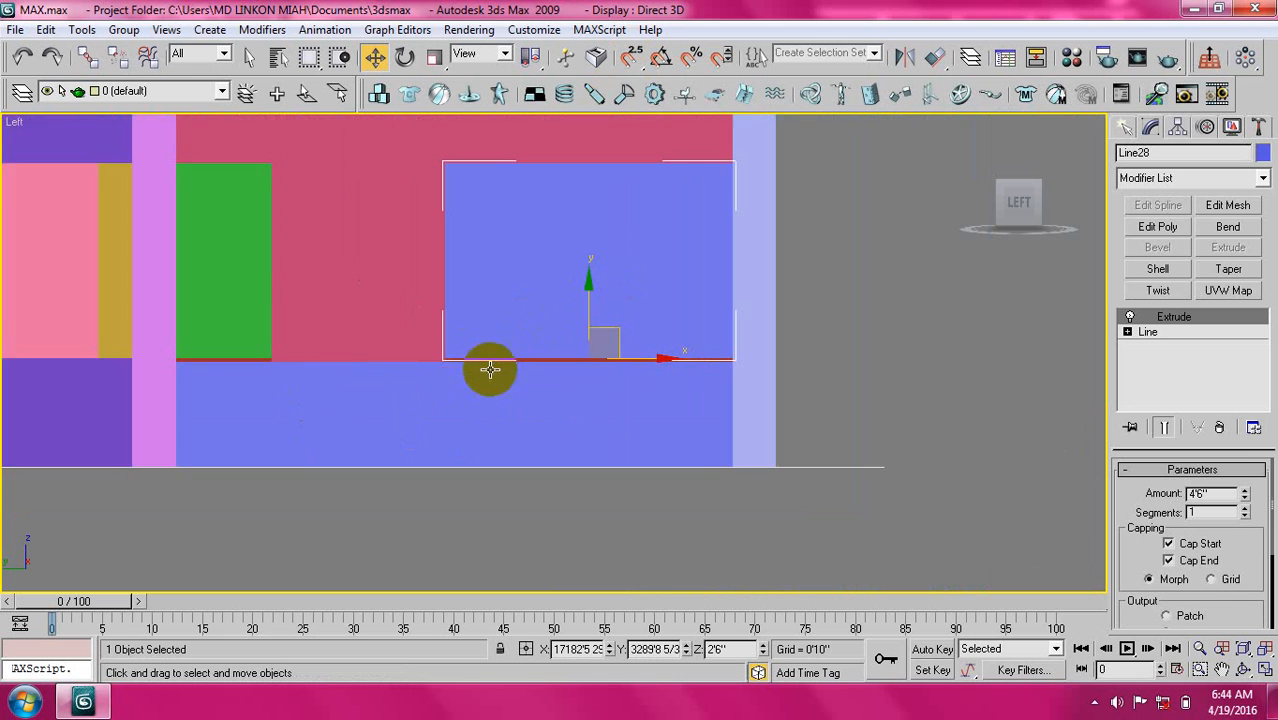
pyautogui.scroll(2, 251, 366)
pyautogui.moveTo(283, 380); pyautogui.dragTo(390, 388, button='middle')
pyautogui.click(1040, 370)
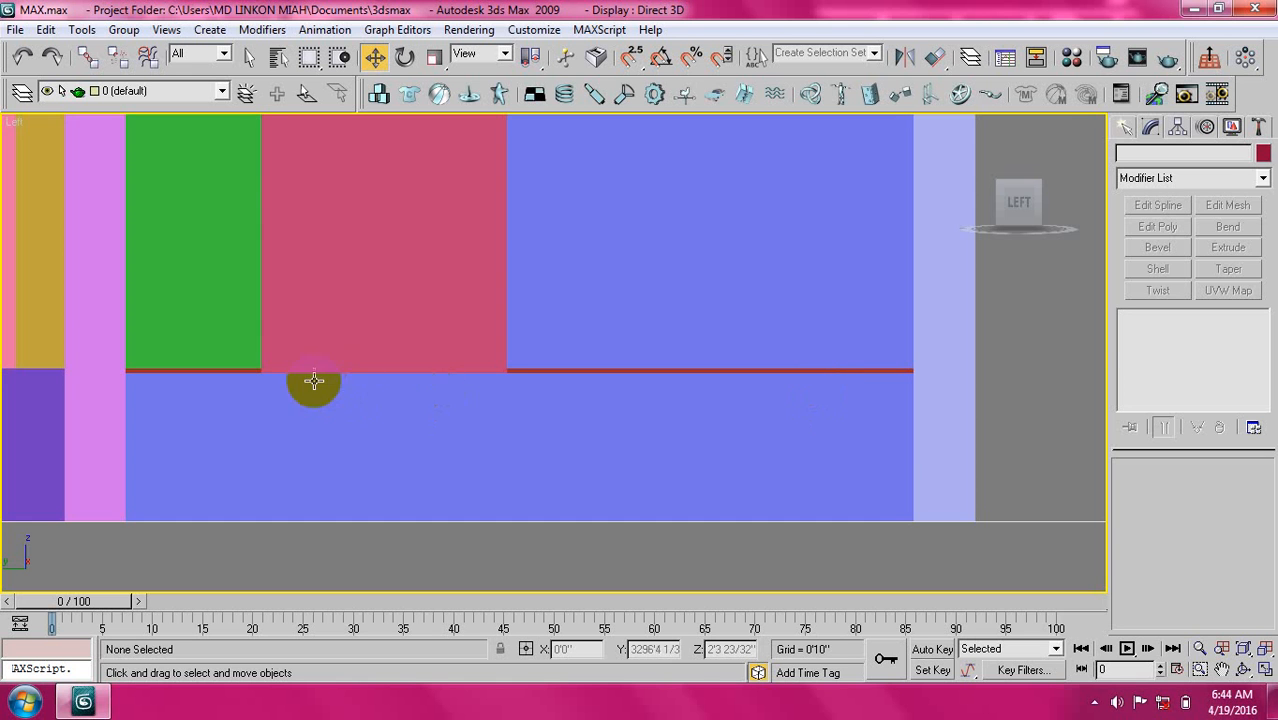
pyautogui.moveTo(314, 380); pyautogui.dragTo(402, 349, button='middle')
pyautogui.scroll(2, 331, 358)
pyautogui.scroll(2, 348, 351)
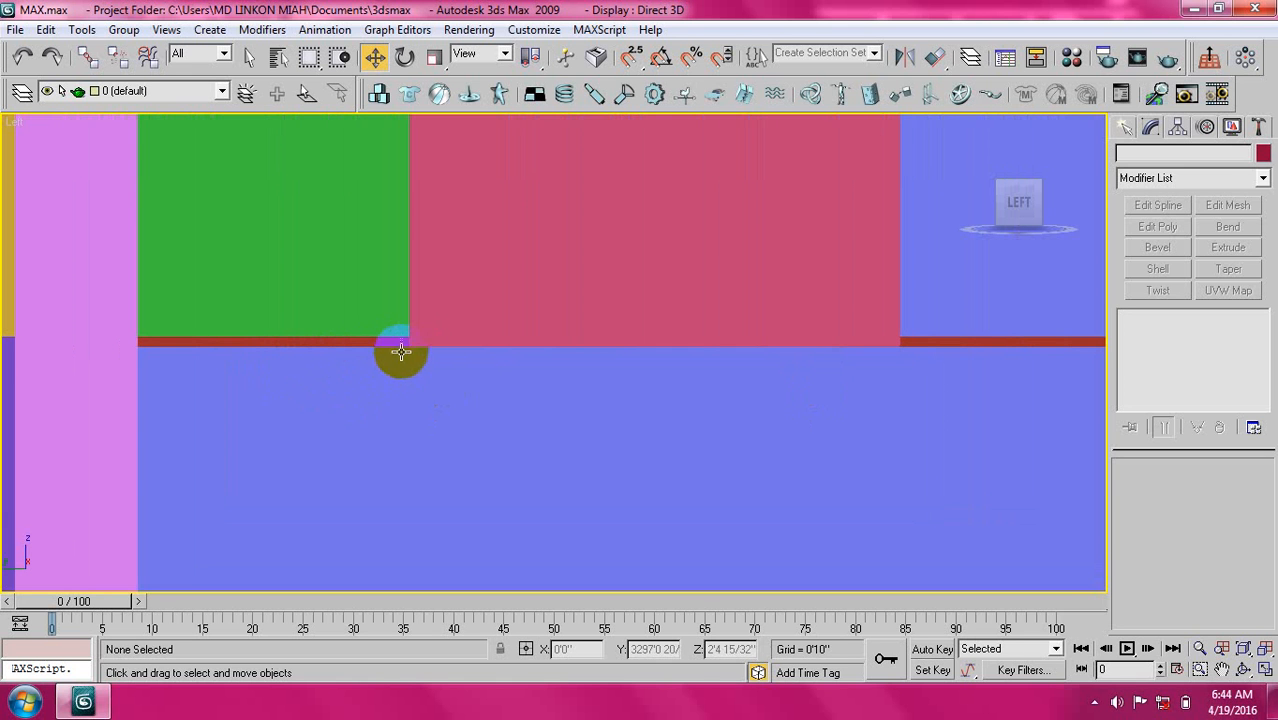
pyautogui.scroll(2, 330, 344)
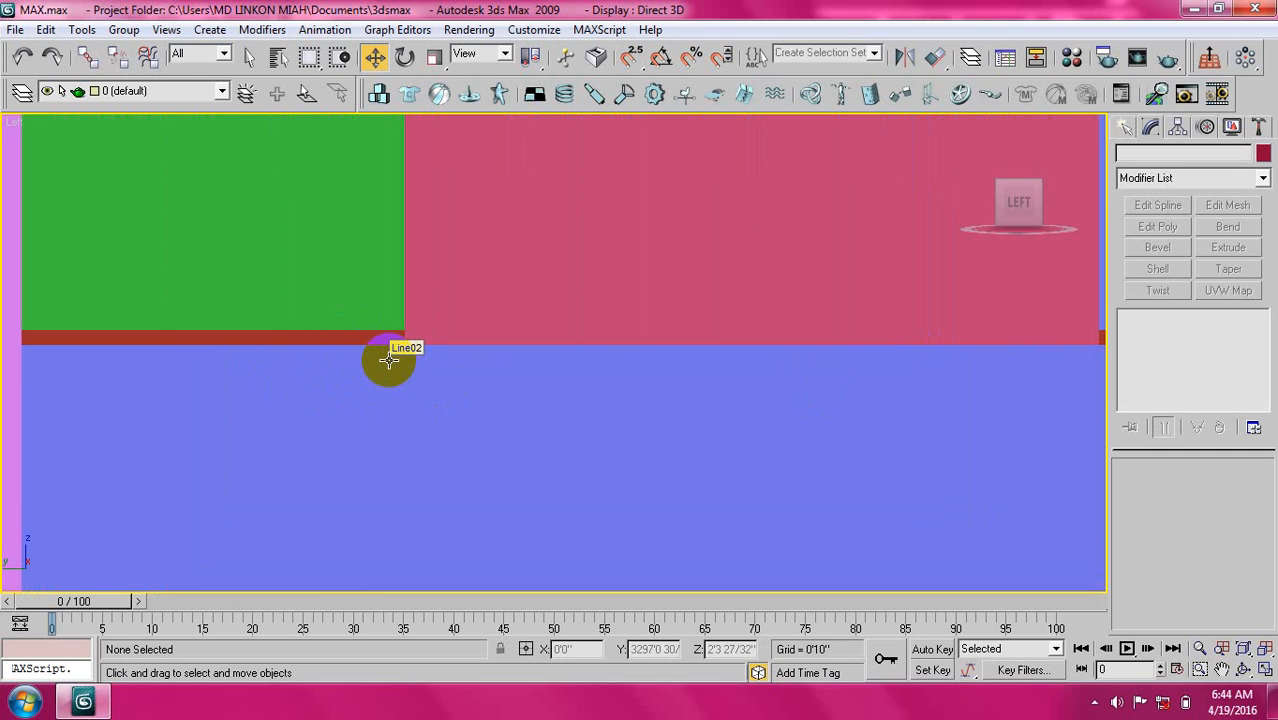
# Clone the two thin red strips beneath the green and blue wall panels in place as copies.
pyautogui.click(373, 337)
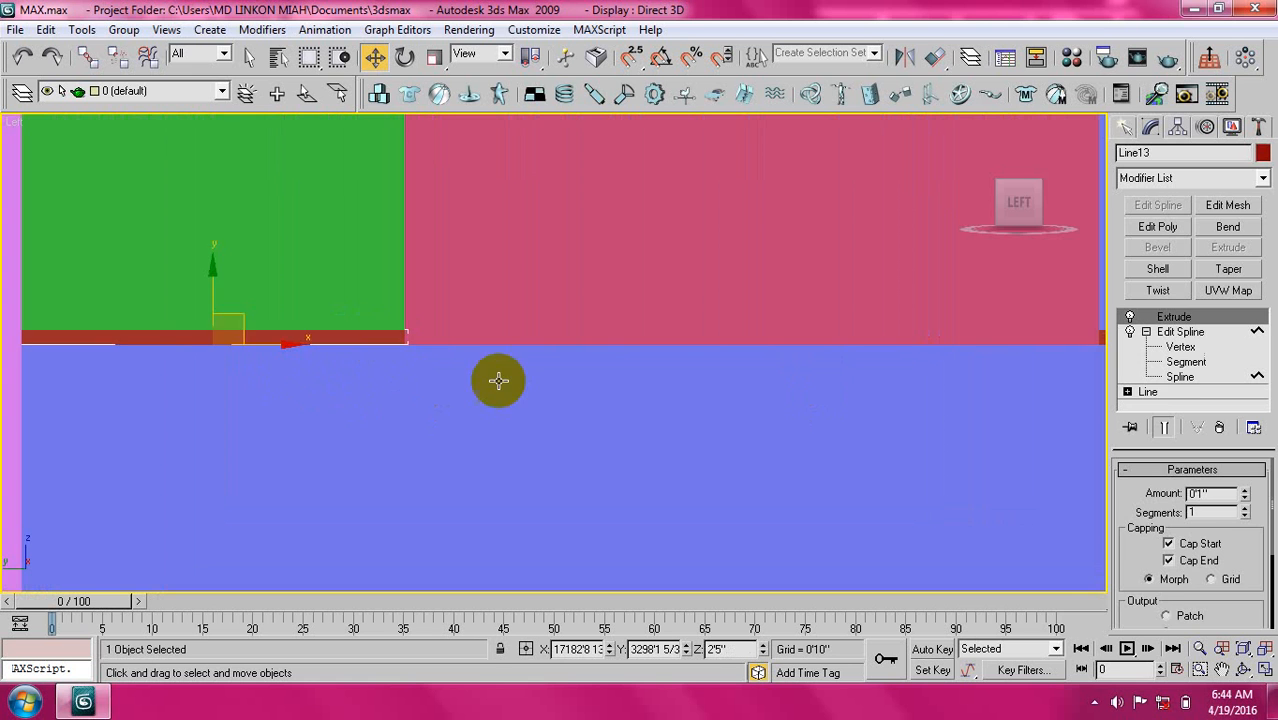
pyautogui.scroll(-1, 584, 392)
pyautogui.moveTo(730, 410); pyautogui.dragTo(502, 387, button='middle')
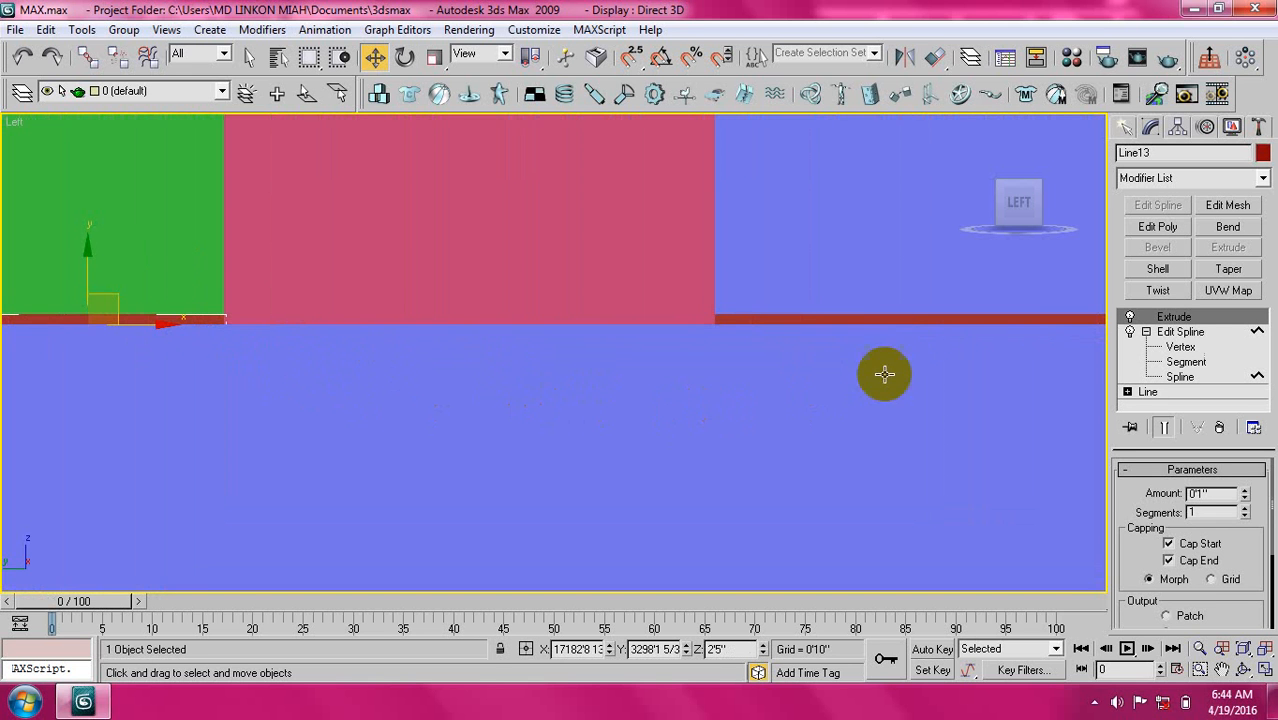
pyautogui.keyDown('ctrl'); pyautogui.click(822, 319); pyautogui.keyUp('ctrl')
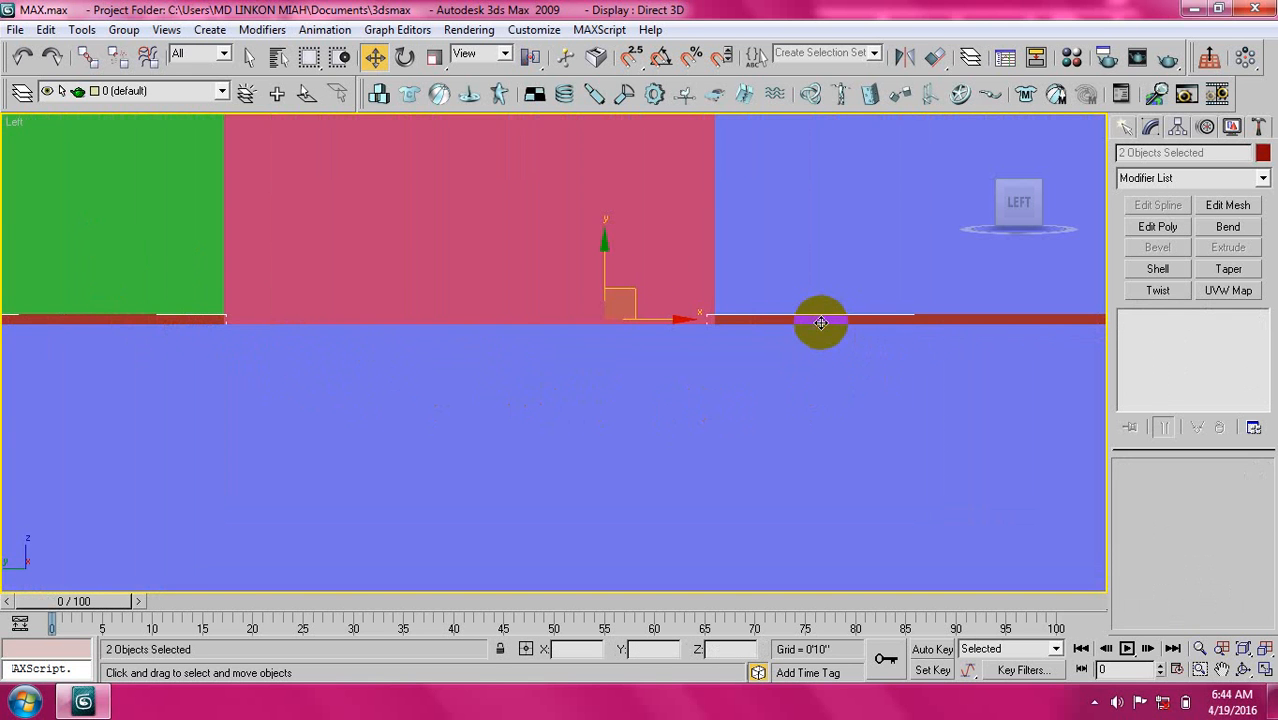
pyautogui.rightClick(376, 58)
pyautogui.click(1088, 32)
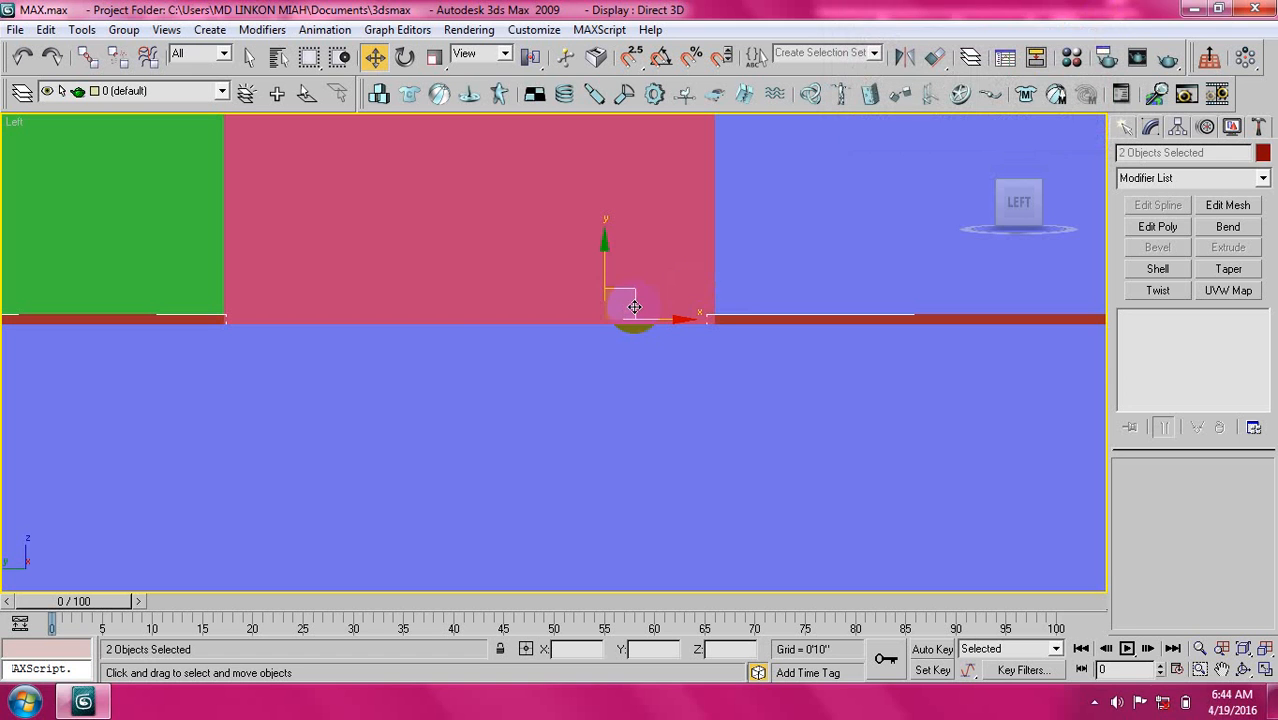
pyautogui.keyDown('shift'); pyautogui.moveTo(634, 307); pyautogui.dragTo(614, 304); pyautogui.keyUp('shift')
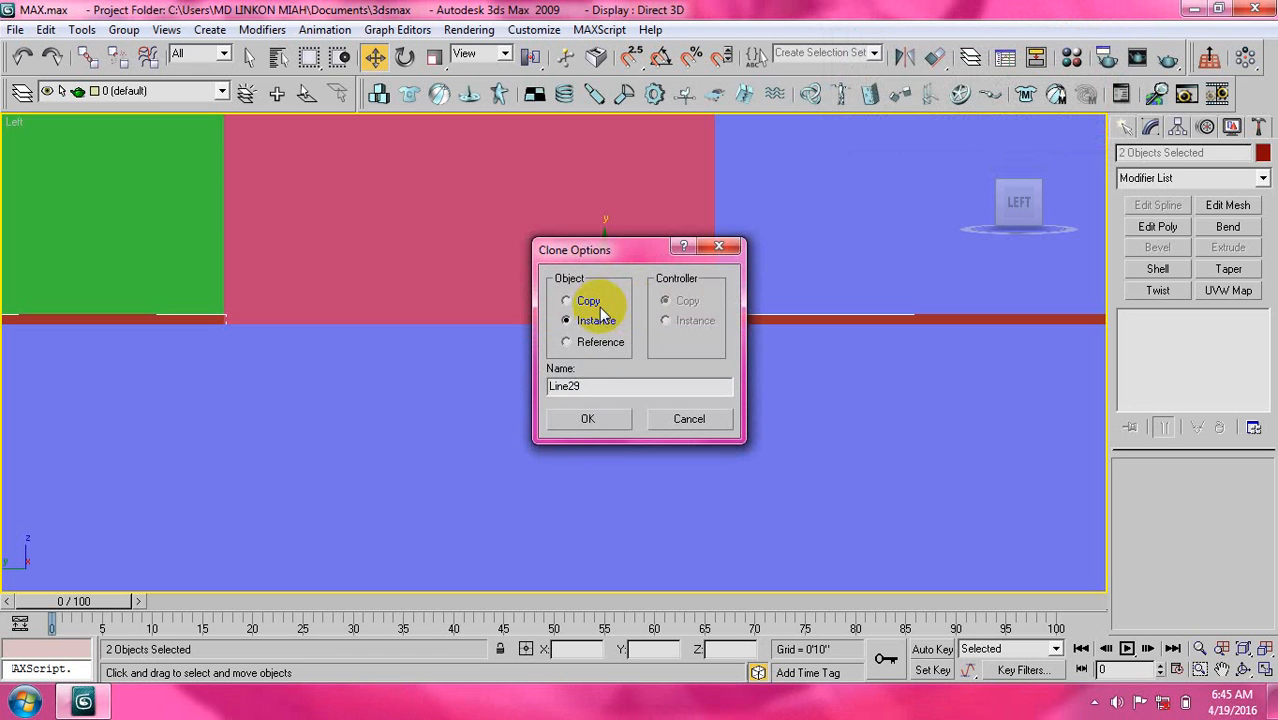
pyautogui.click(584, 301)
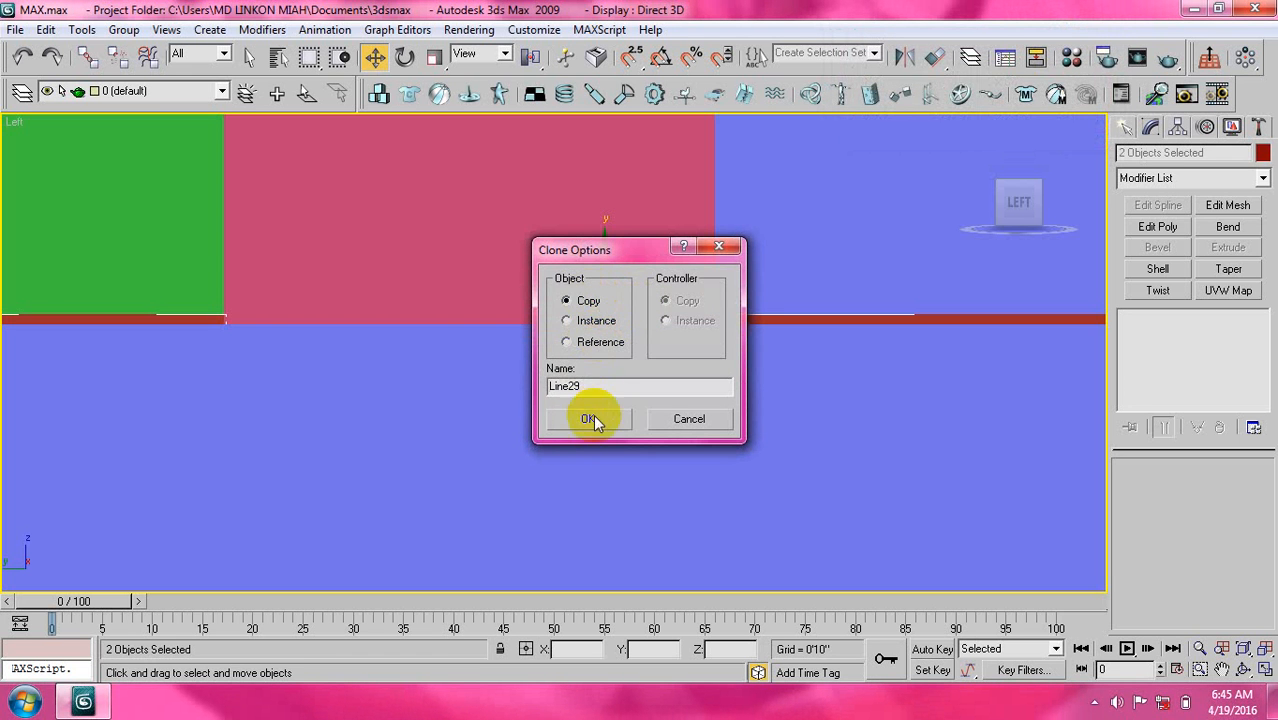
pyautogui.click(590, 419)
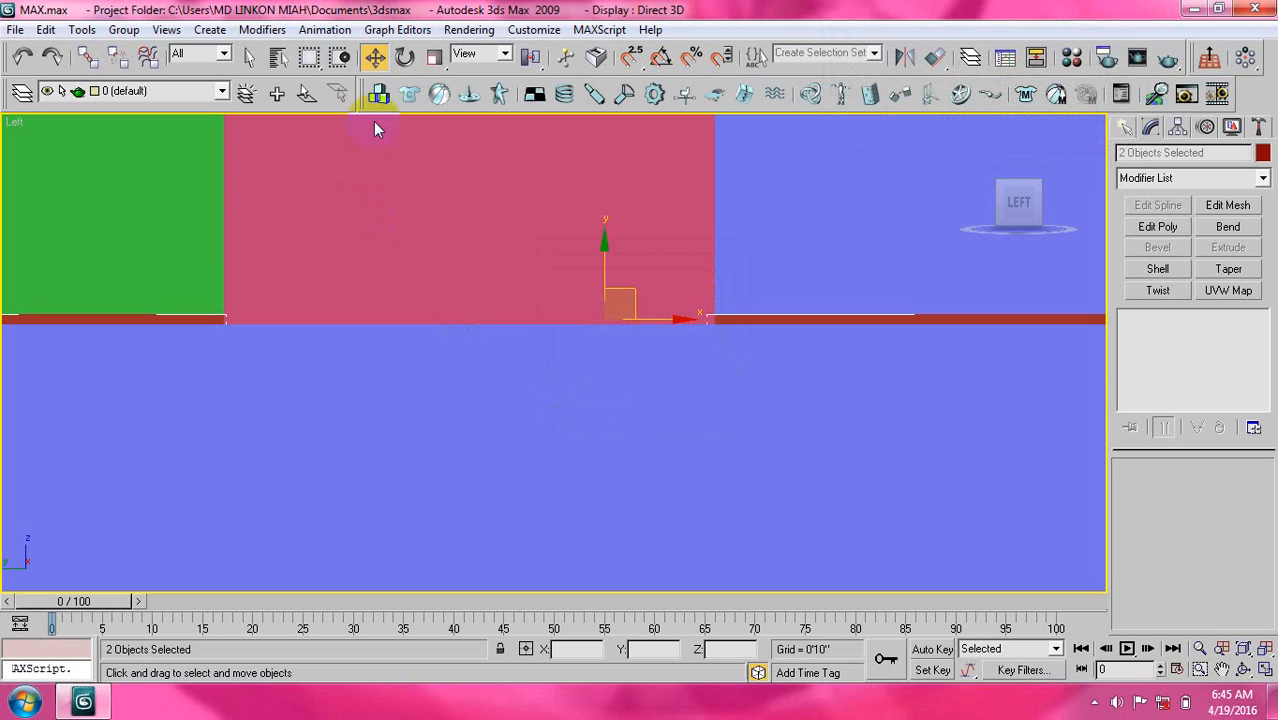
# Offset the two copied red strips by 84 along the screen Z axis.
pyautogui.rightClick(375, 57)
pyautogui.click(1004, 122)
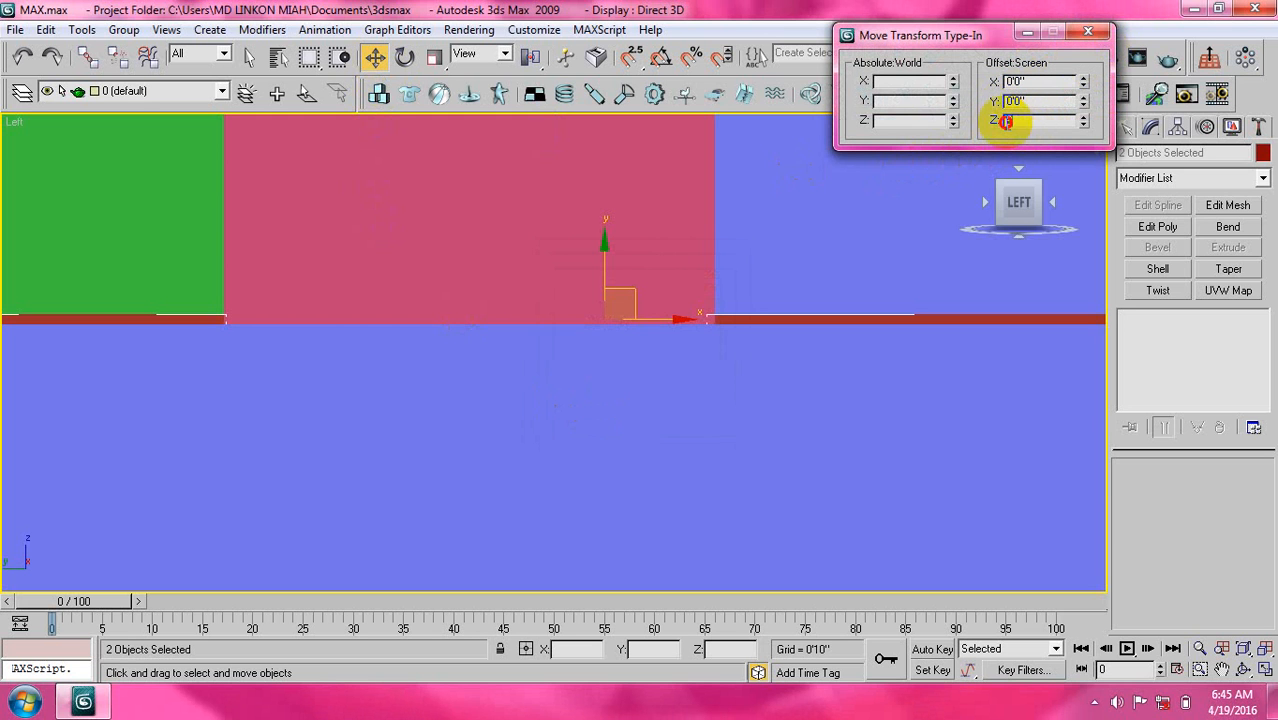
pyautogui.write('8')
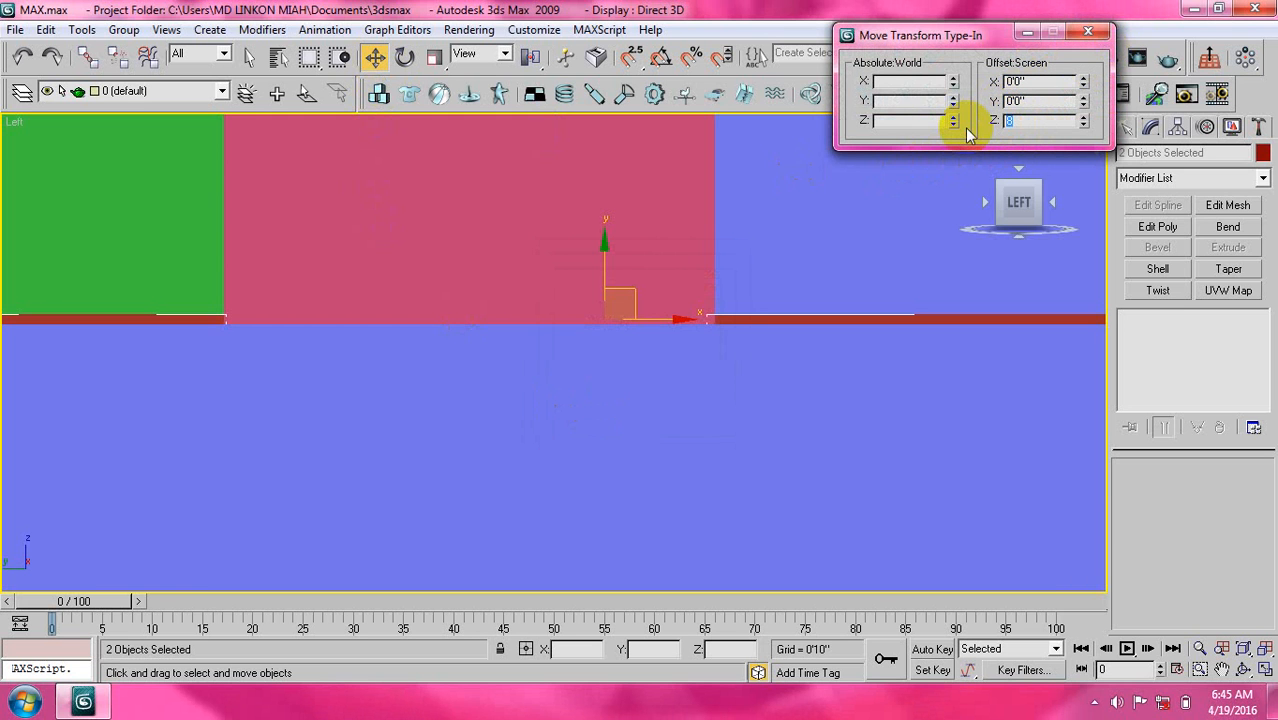
pyautogui.press('Return')
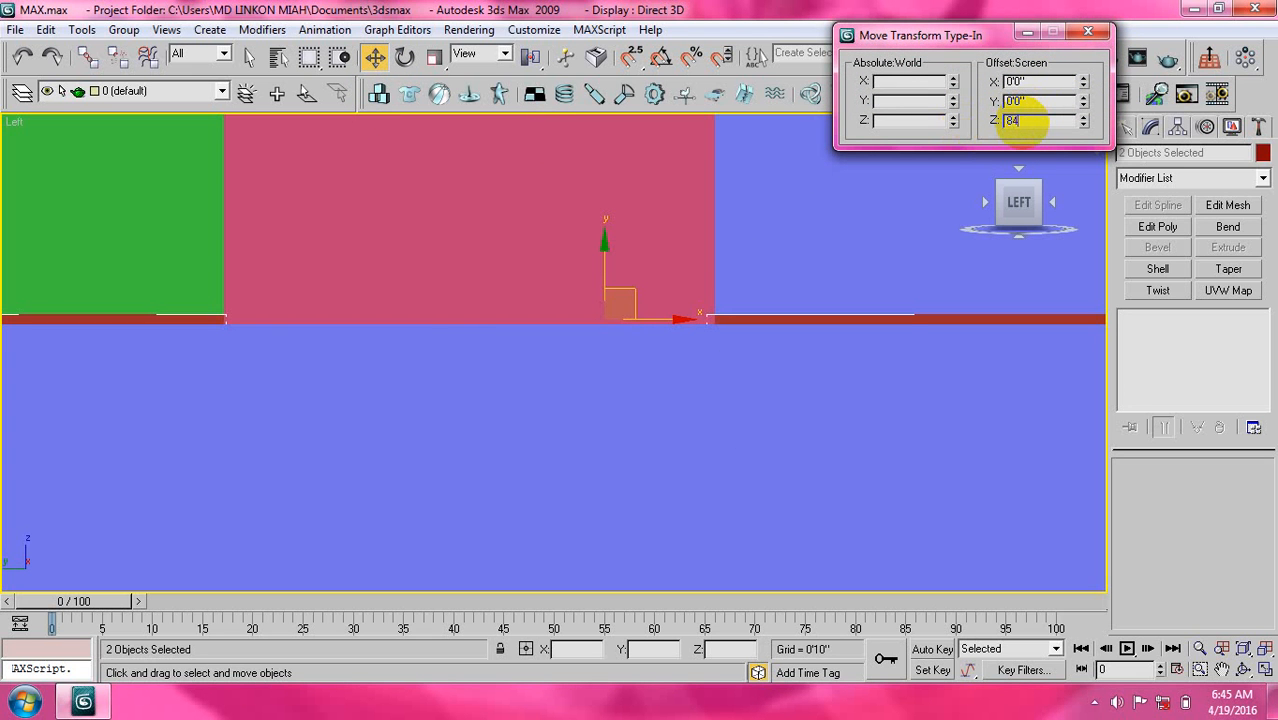
pyautogui.write('84')
pyautogui.press('Return')
pyautogui.click(1088, 31)
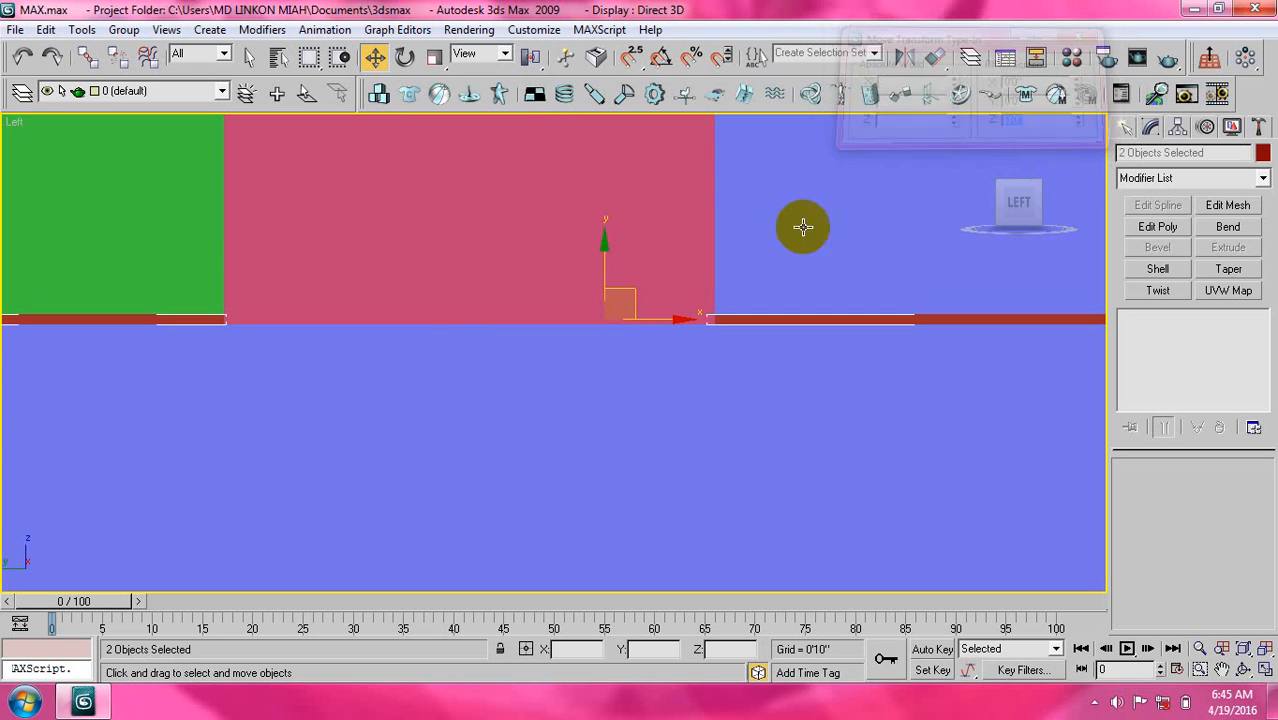
pyautogui.moveTo(550, 245); pyautogui.dragTo(597, 345, button='middle')
pyautogui.scroll(-2, 596, 347)
pyautogui.moveTo(537, 264); pyautogui.dragTo(521, 374, button='middle')
pyautogui.scroll(-1, 518, 388)
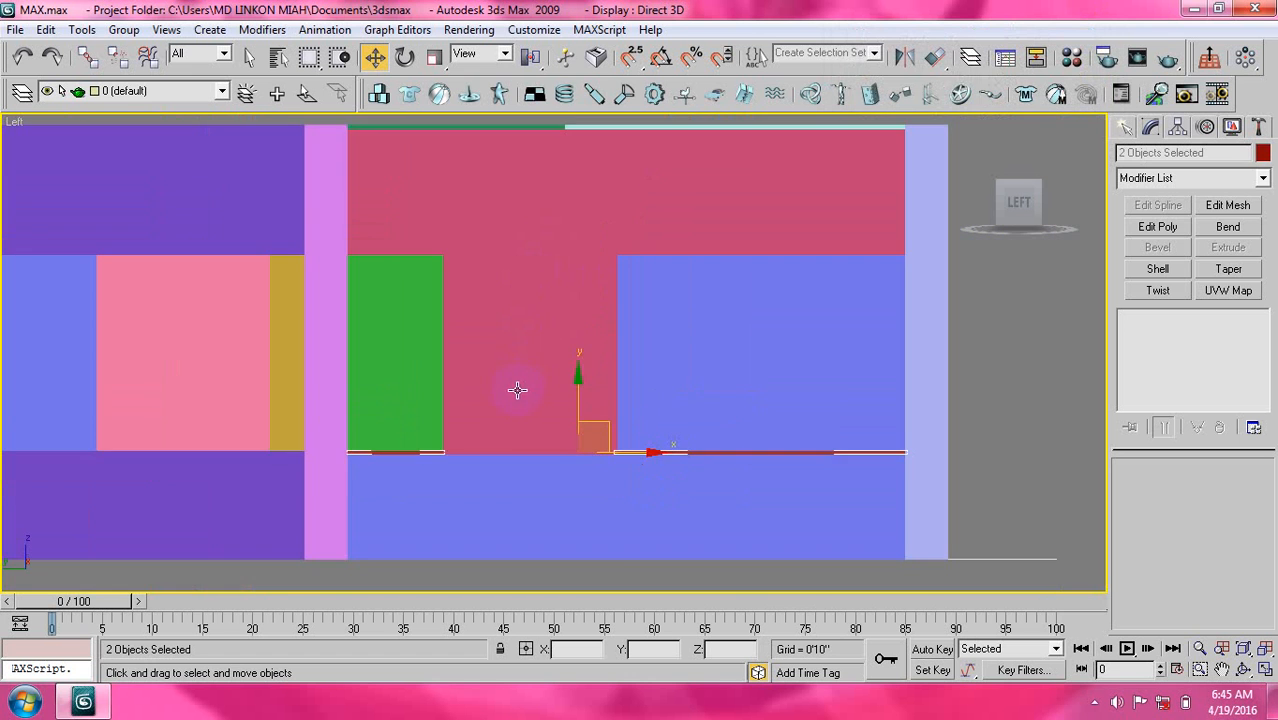
pyautogui.moveTo(534, 314); pyautogui.dragTo(507, 395, button='middle')
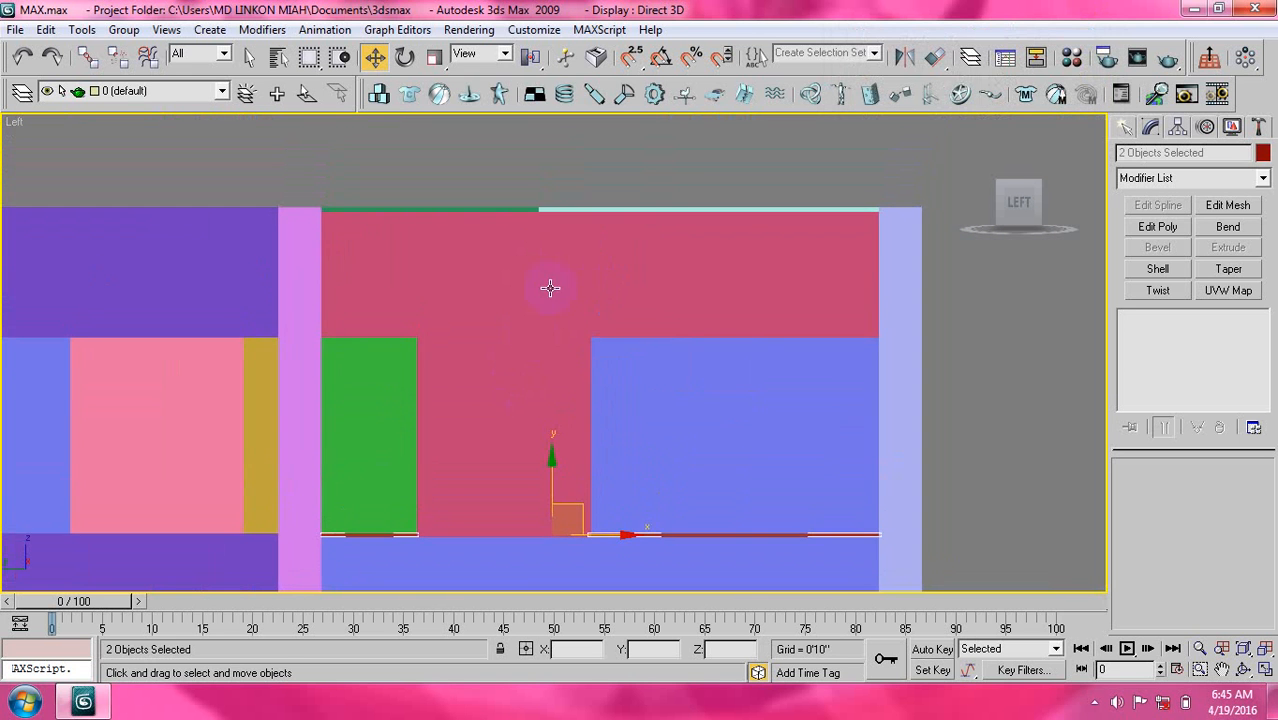
pyautogui.moveTo(551, 288); pyautogui.dragTo(511, 282, button='middle')
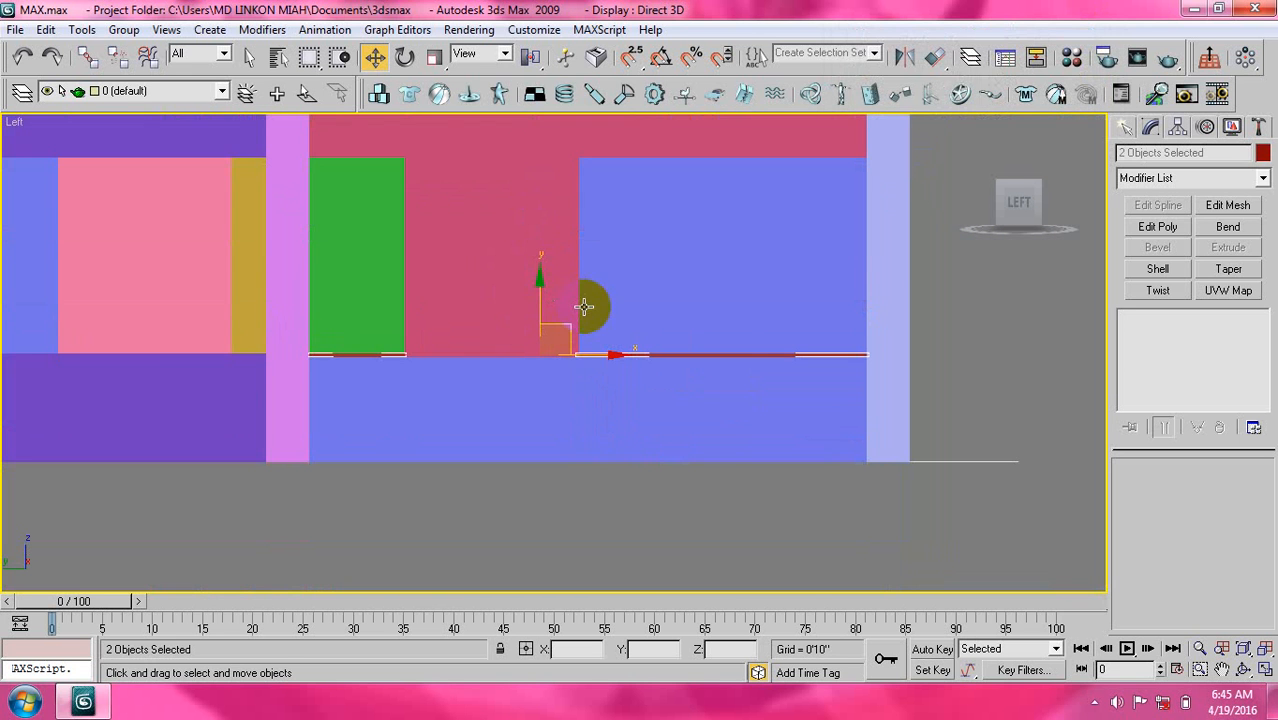
pyautogui.rightClick(376, 60)
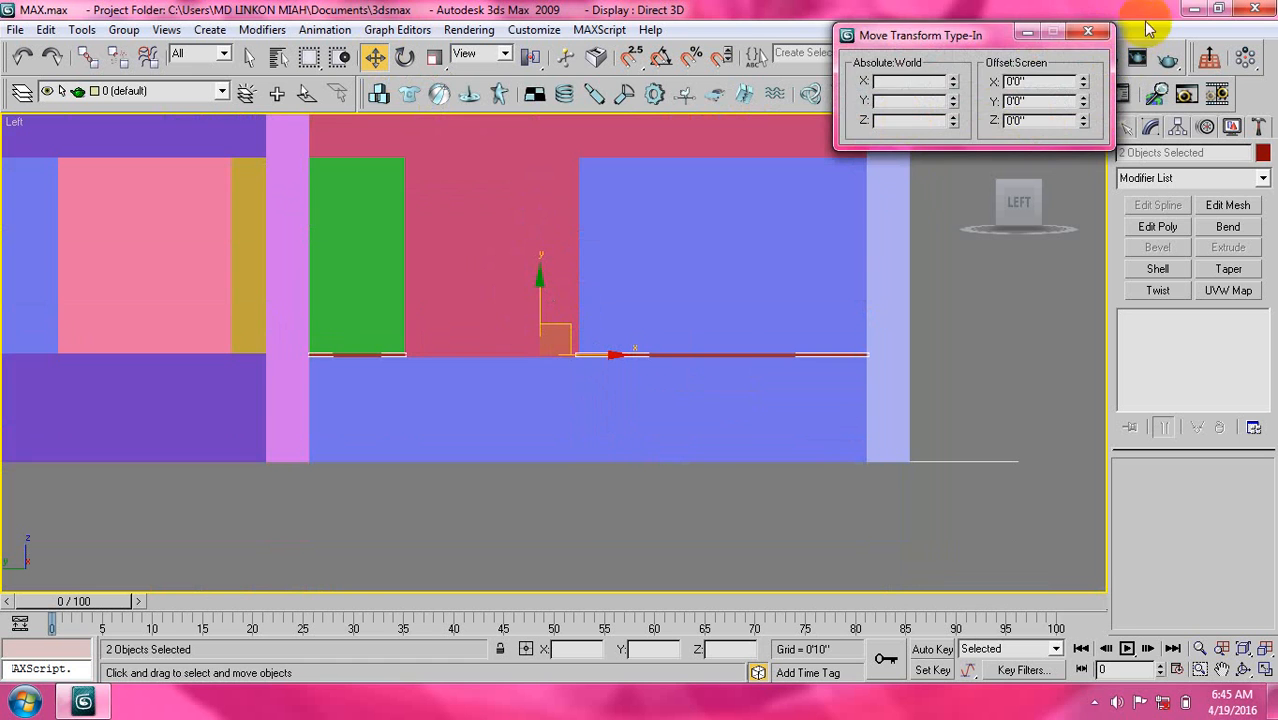
pyautogui.click(1088, 32)
# Clone the long red strip beneath the upper blue panel in place as a copy.
pyautogui.click(592, 514)
pyautogui.click(644, 350)
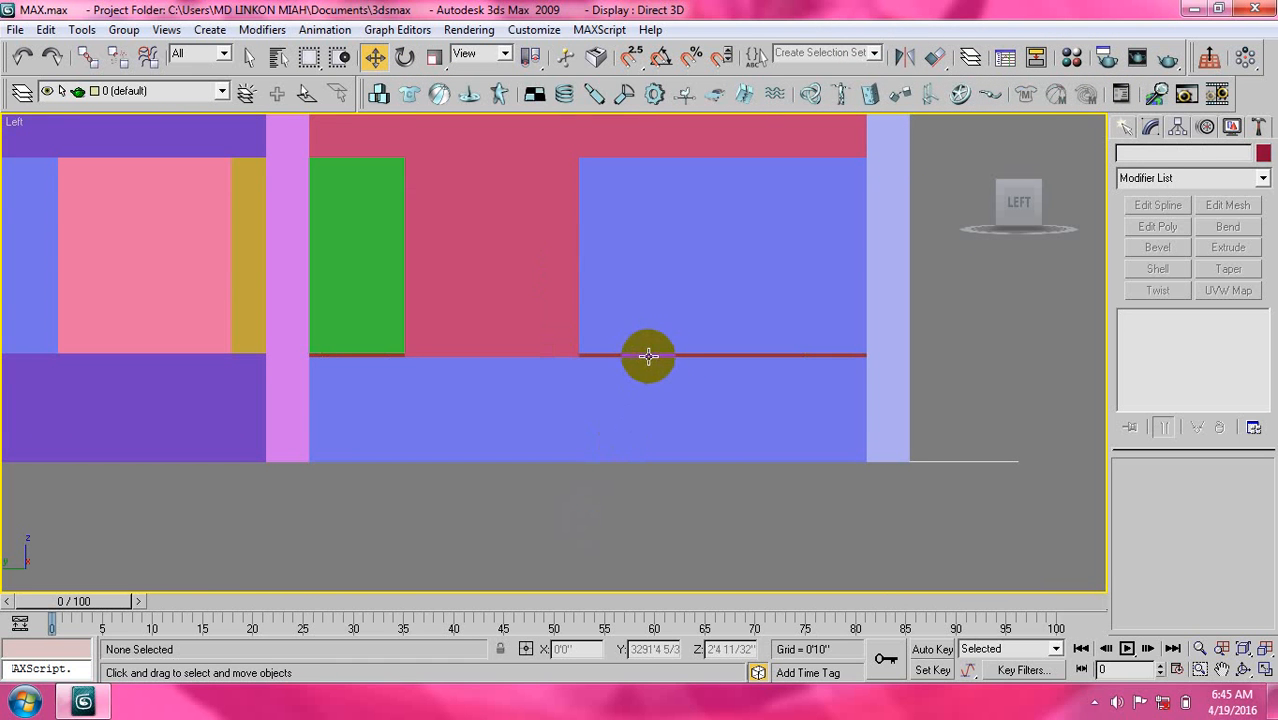
pyautogui.scroll(3, 648, 357)
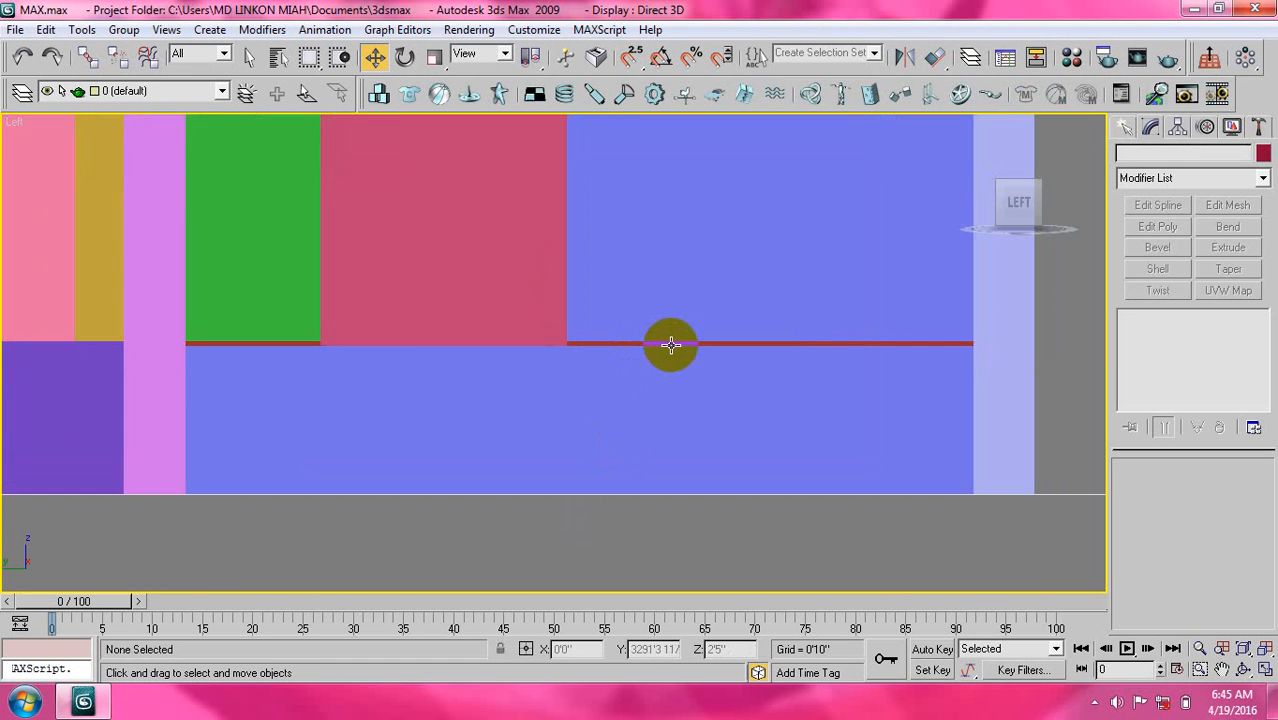
pyautogui.click(671, 345)
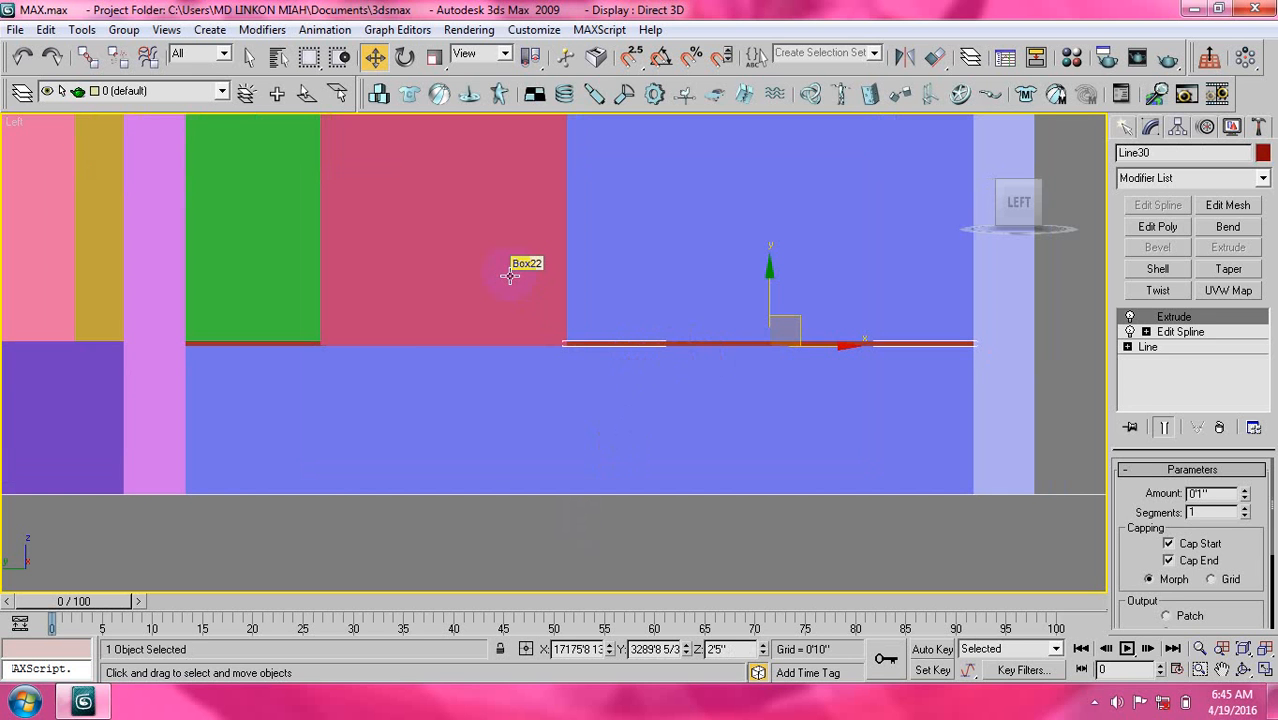
pyautogui.hotkey('ctrl', 'v')
pyautogui.click(593, 419)
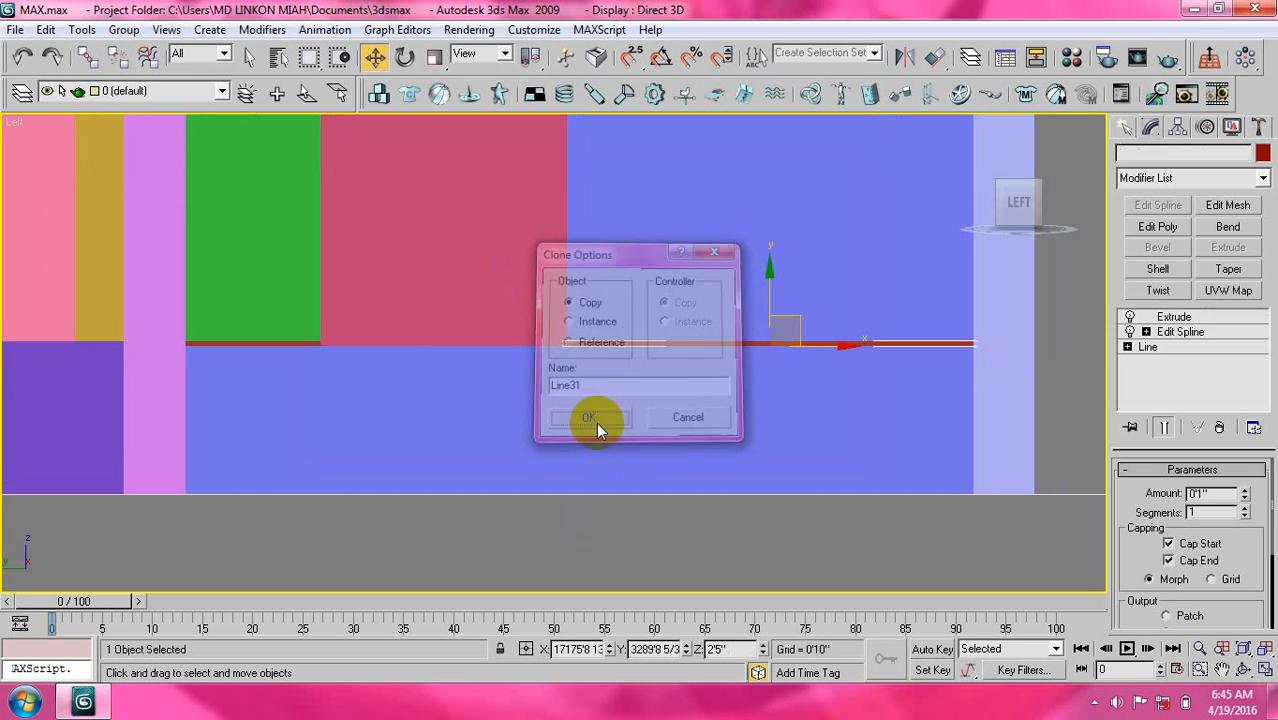
# Set the copied long red strip's absolute world Z to 0 and raise it to 84.
pyautogui.rightClick(376, 56)
pyautogui.moveTo(893, 121); pyautogui.dragTo(843, 128)
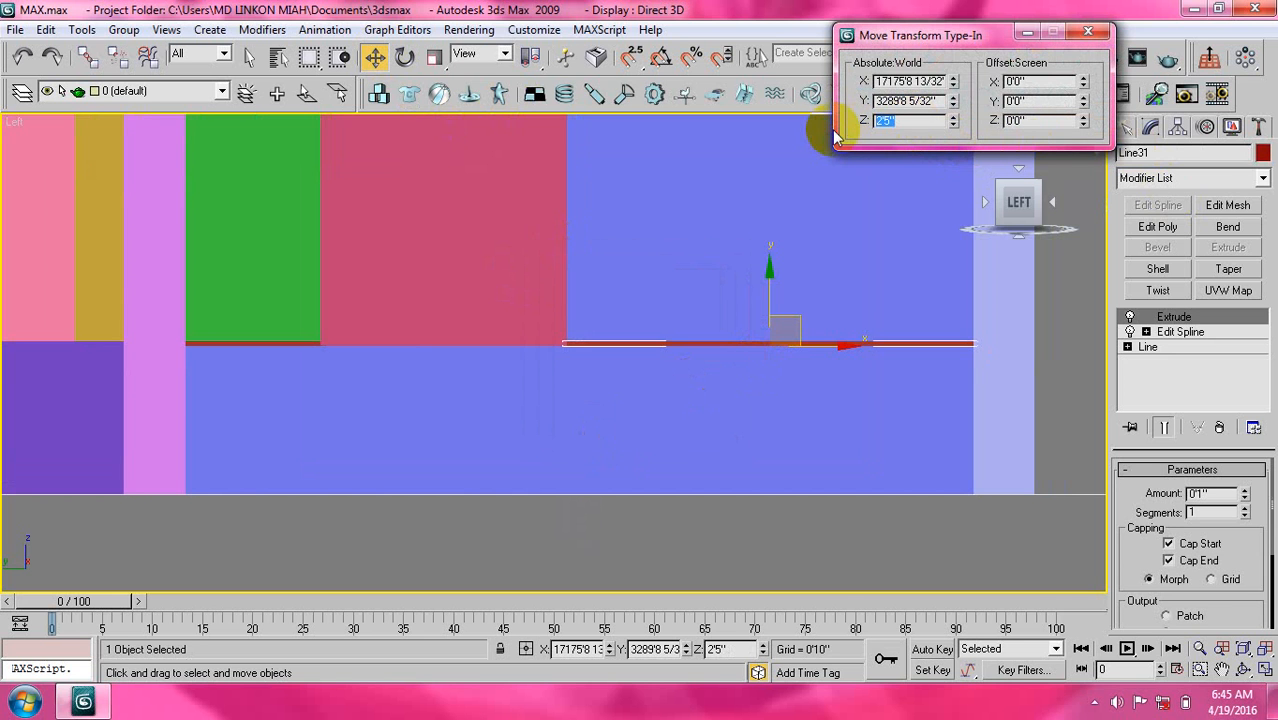
pyautogui.press('Return')
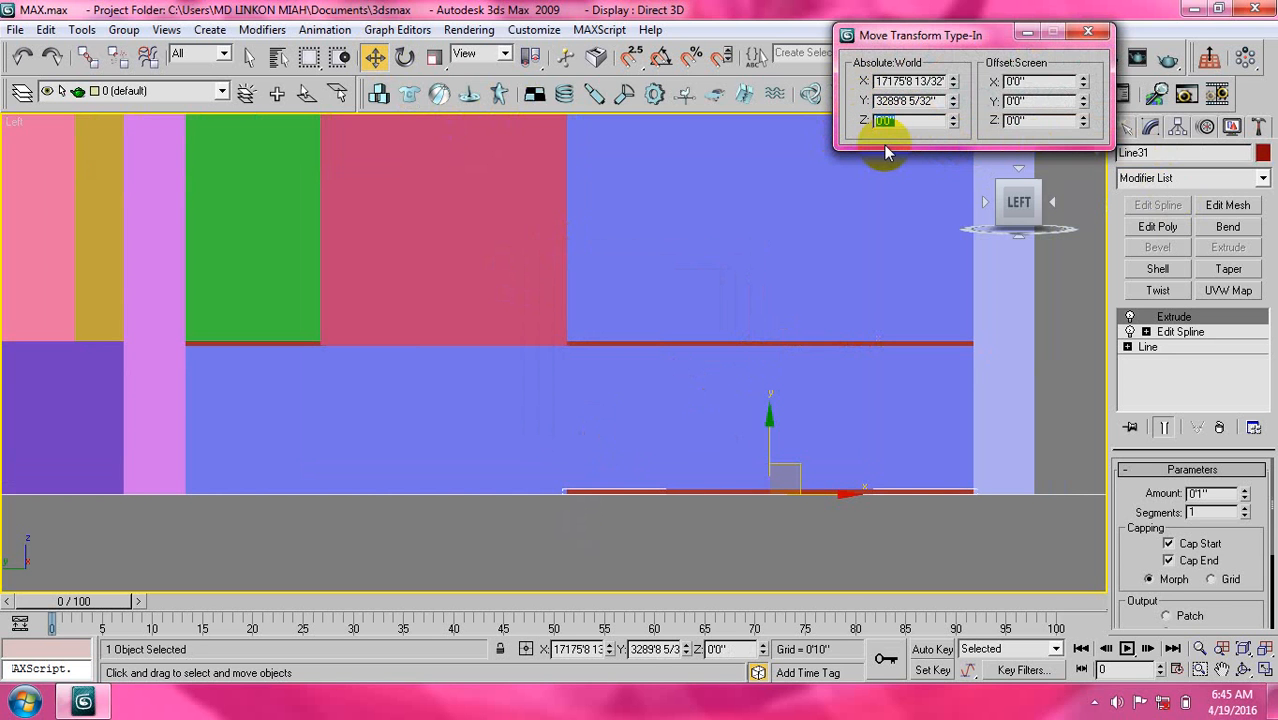
pyautogui.write('84')
pyautogui.press('Return')
pyautogui.click(1088, 32)
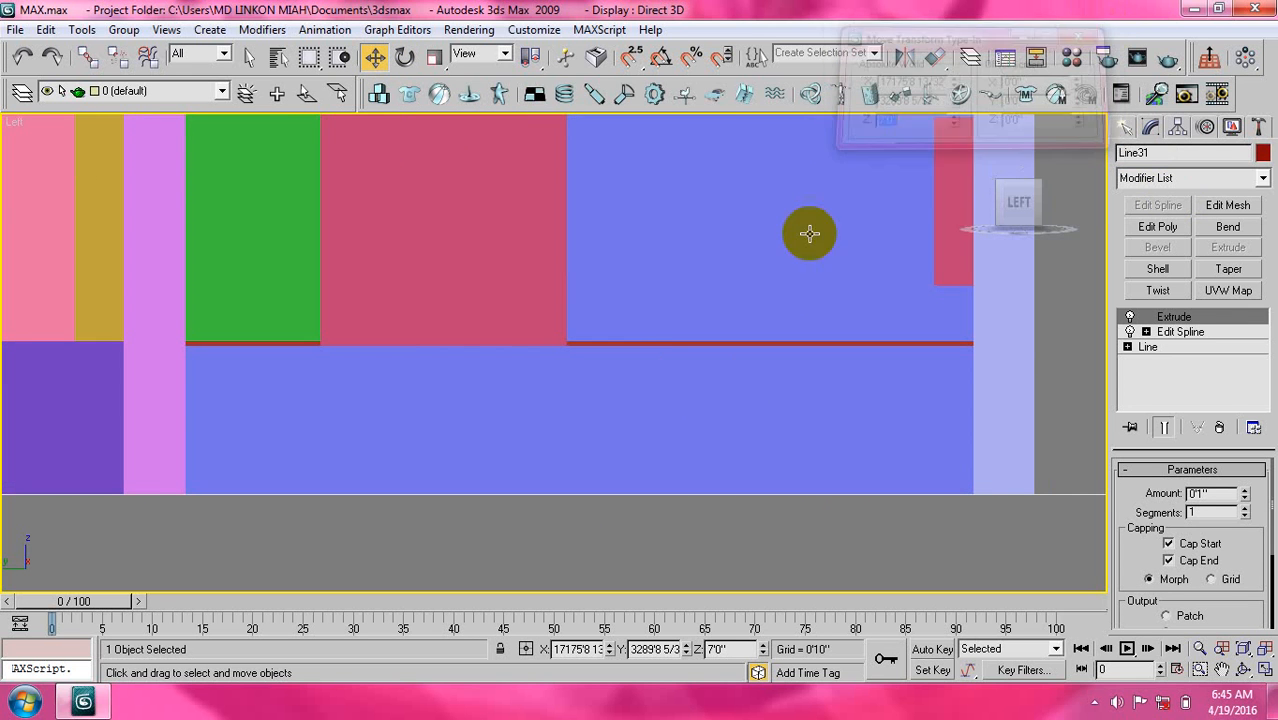
# Clone the short red strip beneath the green panel in place as a copy.
pyautogui.click(288, 345)
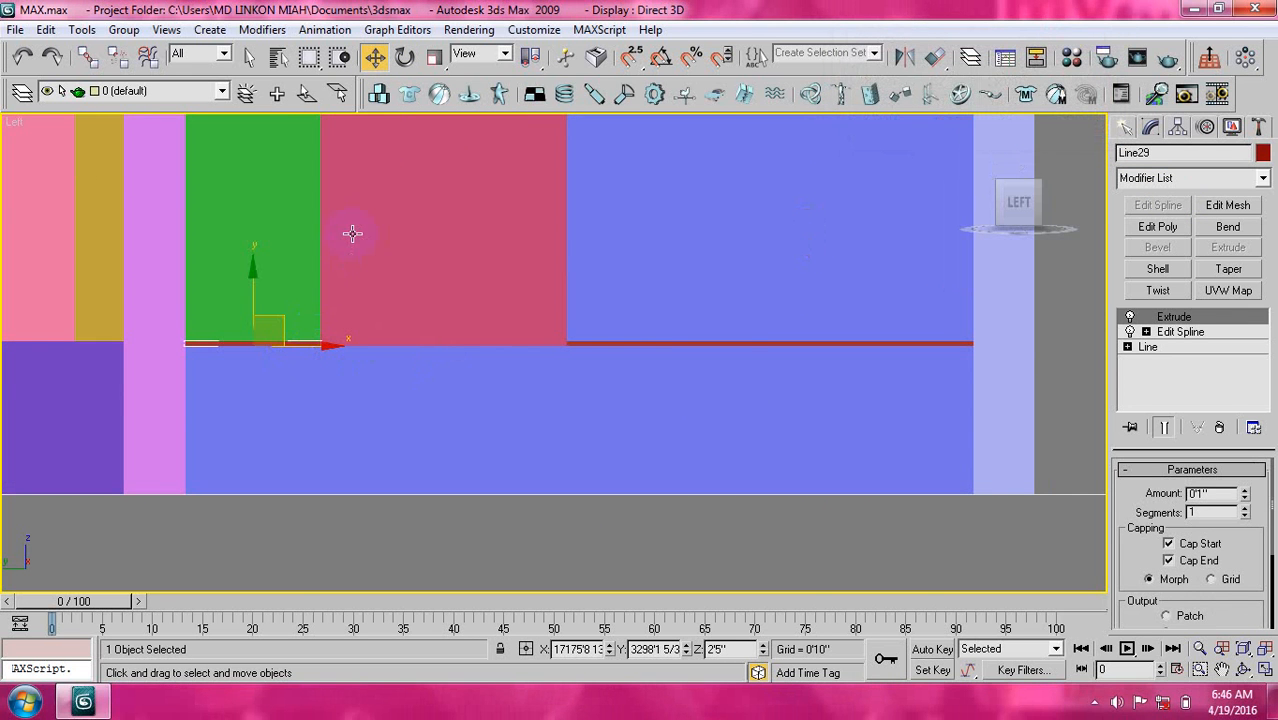
pyautogui.hotkey('ctrl', 'v')
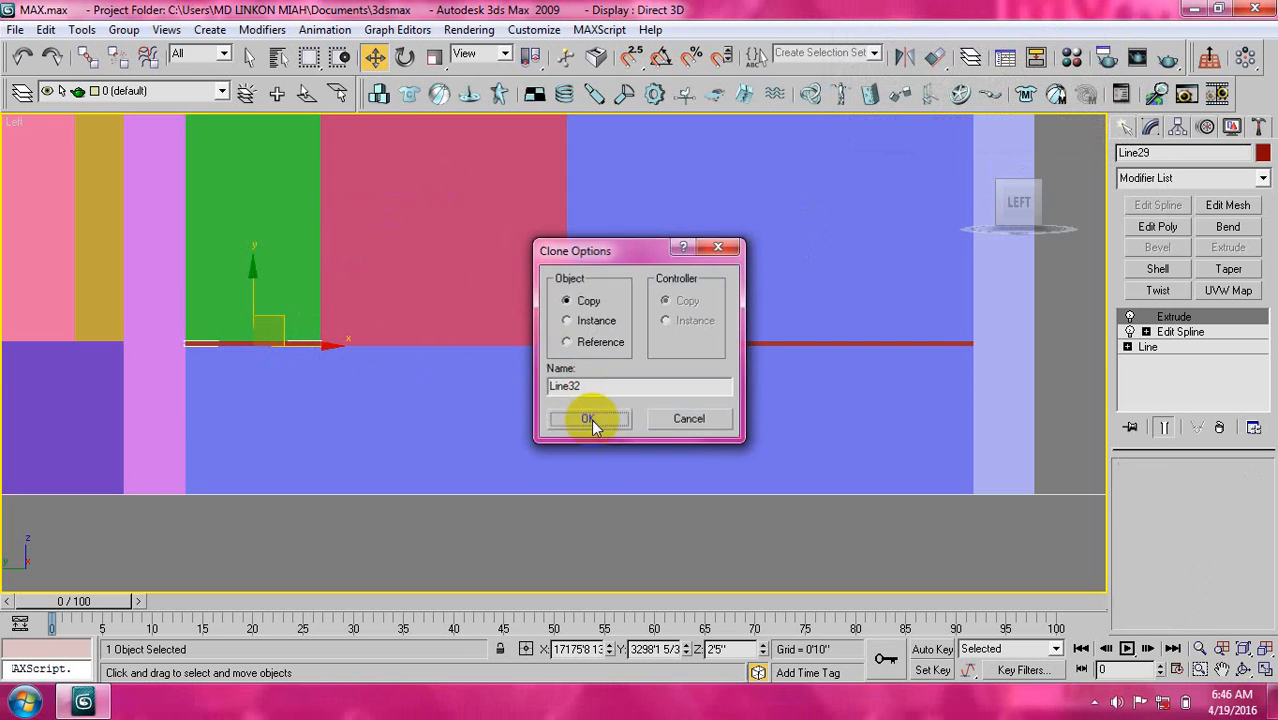
pyautogui.click(590, 417)
# Set the copied short red strip's absolute world Z to 0 and raise it to 7'0".
pyautogui.rightClick(375, 57)
pyautogui.doubleClick(899, 120)
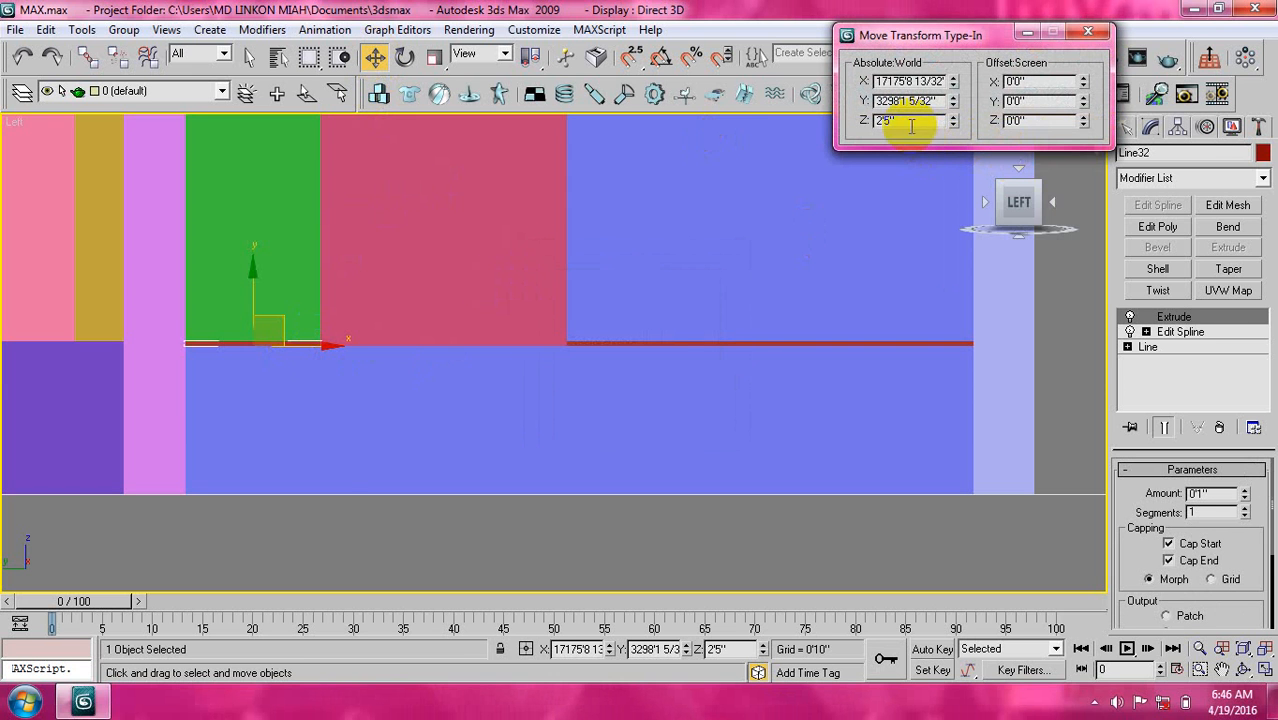
pyautogui.press('Return')
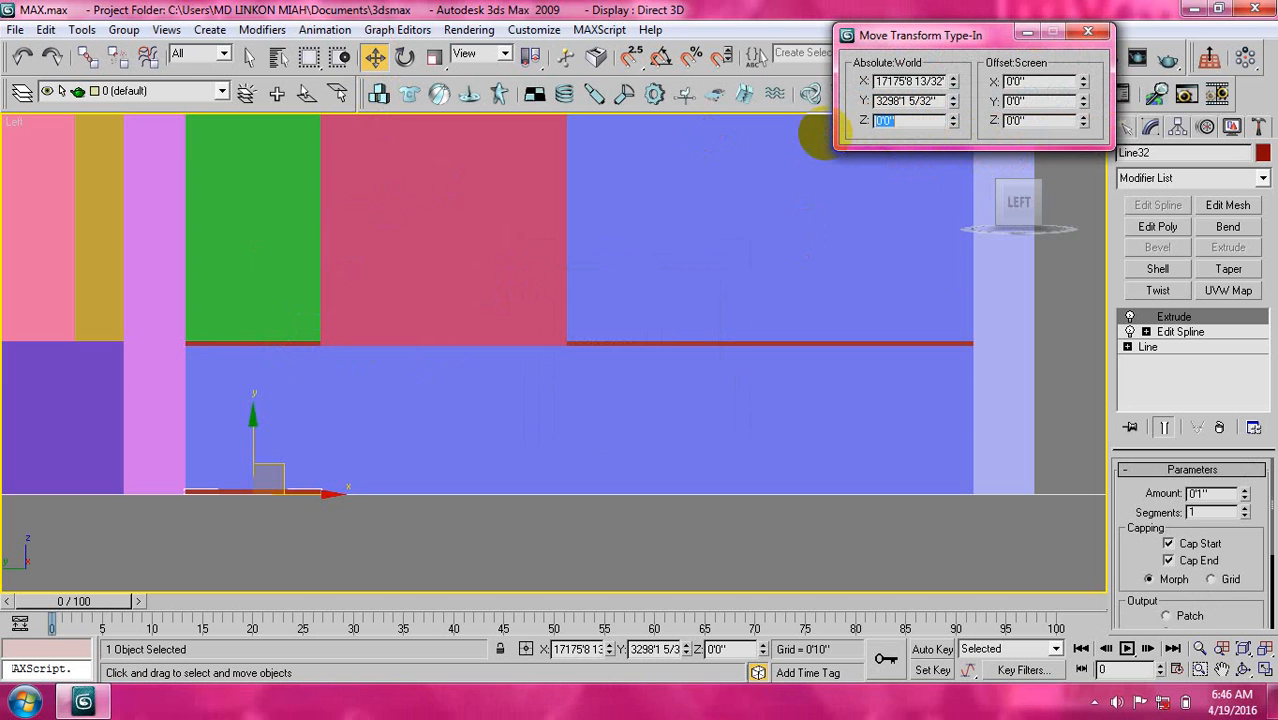
pyautogui.press('Return')
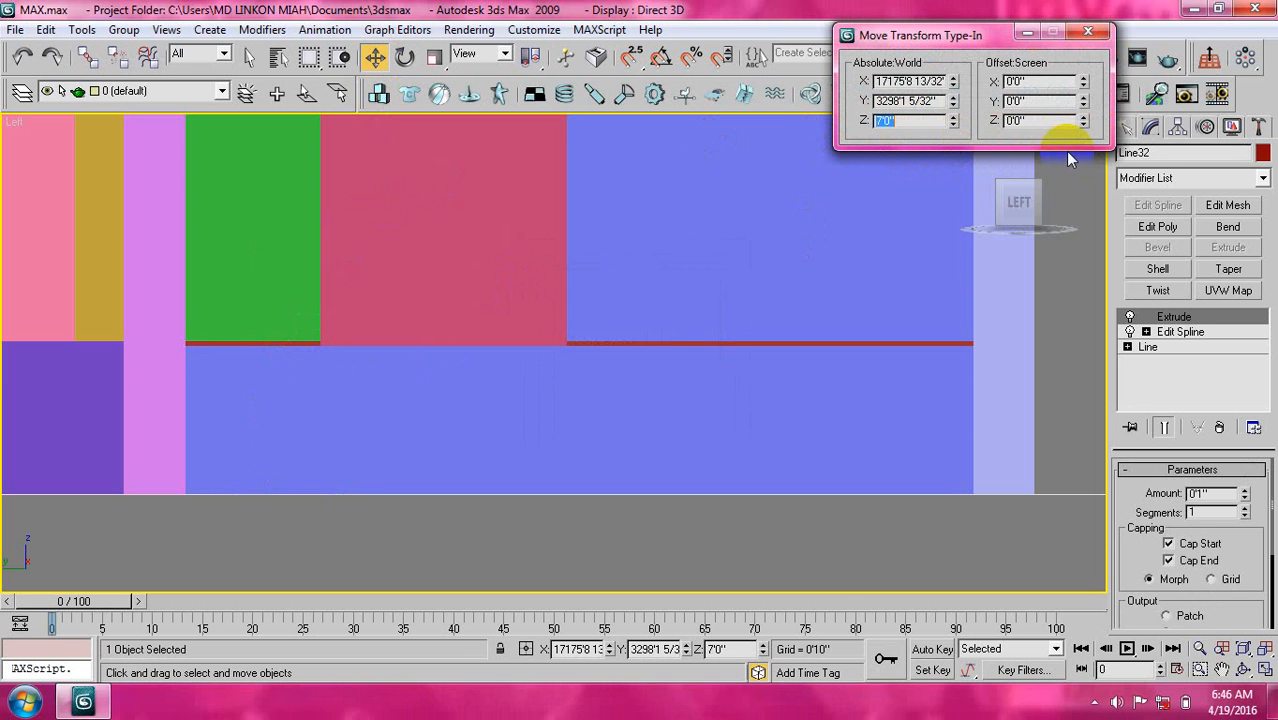
pyautogui.click(1088, 33)
# Clone the low blue sill wall below the window openings in place as a copy.
pyautogui.moveTo(662, 224); pyautogui.dragTo(622, 425, button='middle')
pyautogui.moveTo(561, 372); pyautogui.dragTo(543, 284, button='middle')
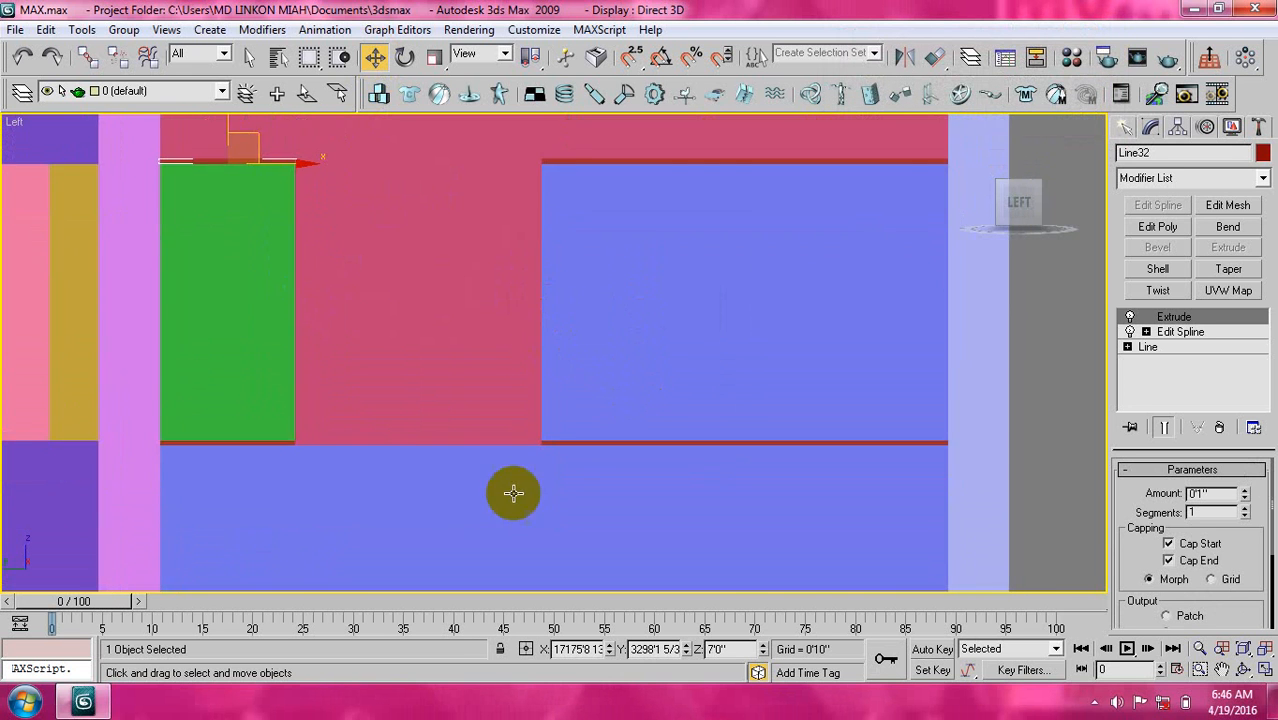
pyautogui.click(469, 508)
pyautogui.moveTo(648, 492); pyautogui.dragTo(640, 392, button='middle')
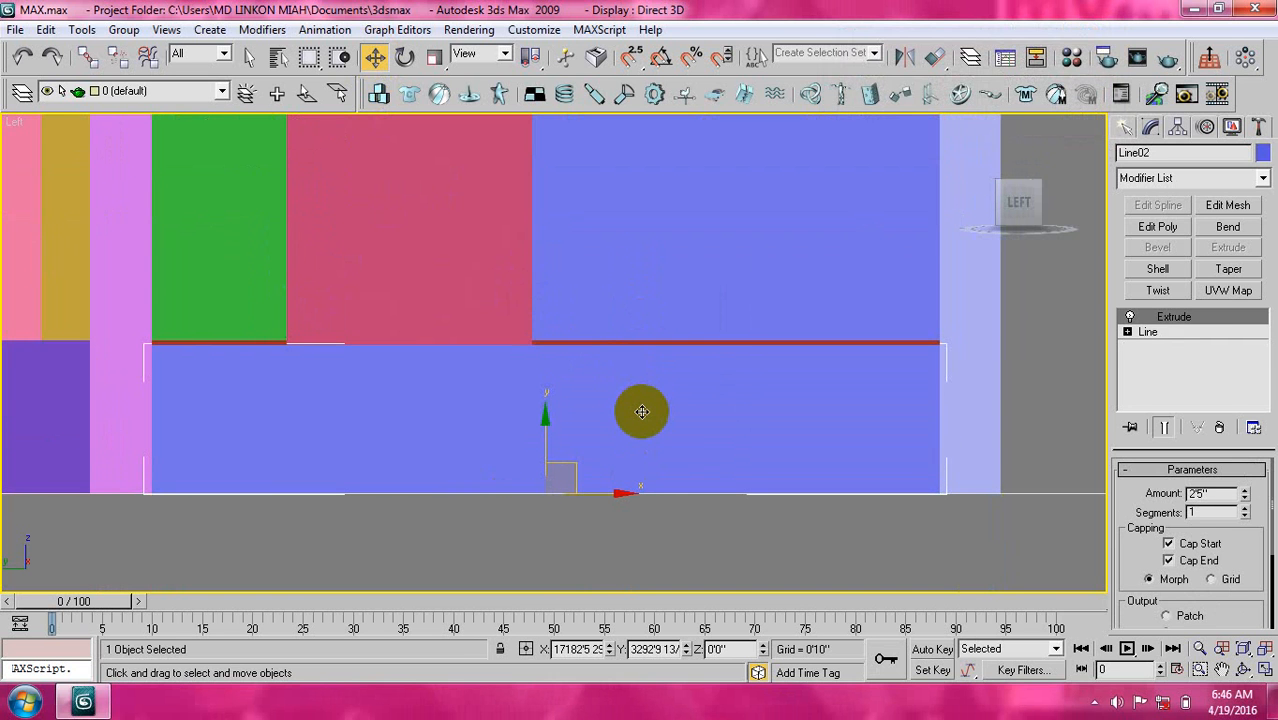
pyautogui.hotkey('ctrl', 'v')
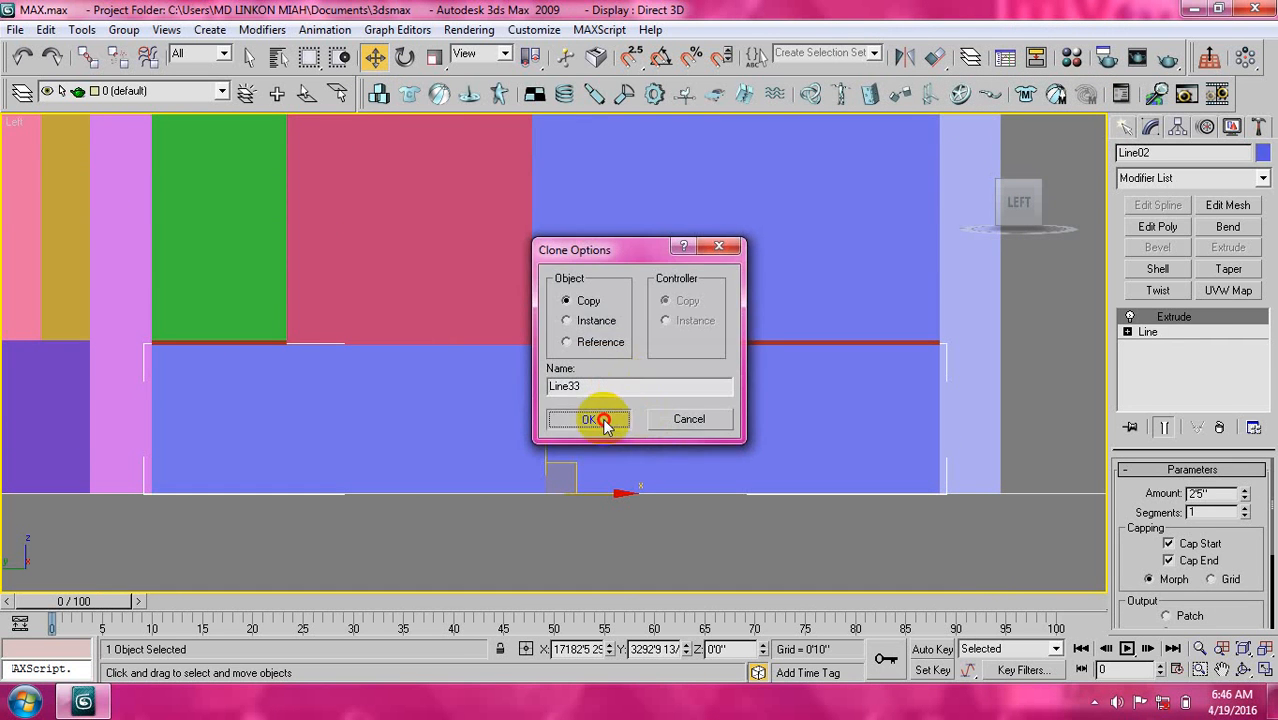
pyautogui.click(598, 419)
# Offset the copied sill wall by 84 along the screen Z axis.
pyautogui.rightClick(375, 57)
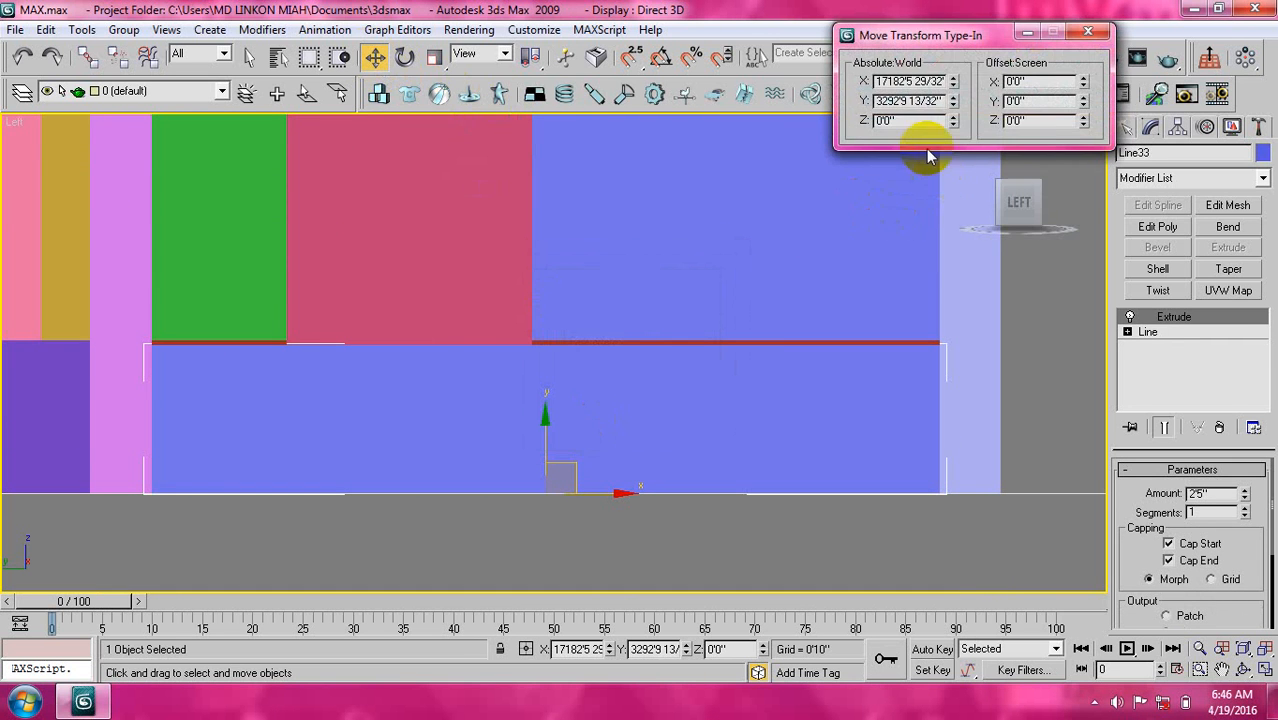
pyautogui.doubleClick(1040, 120)
pyautogui.write('8')
pyautogui.press('Return')
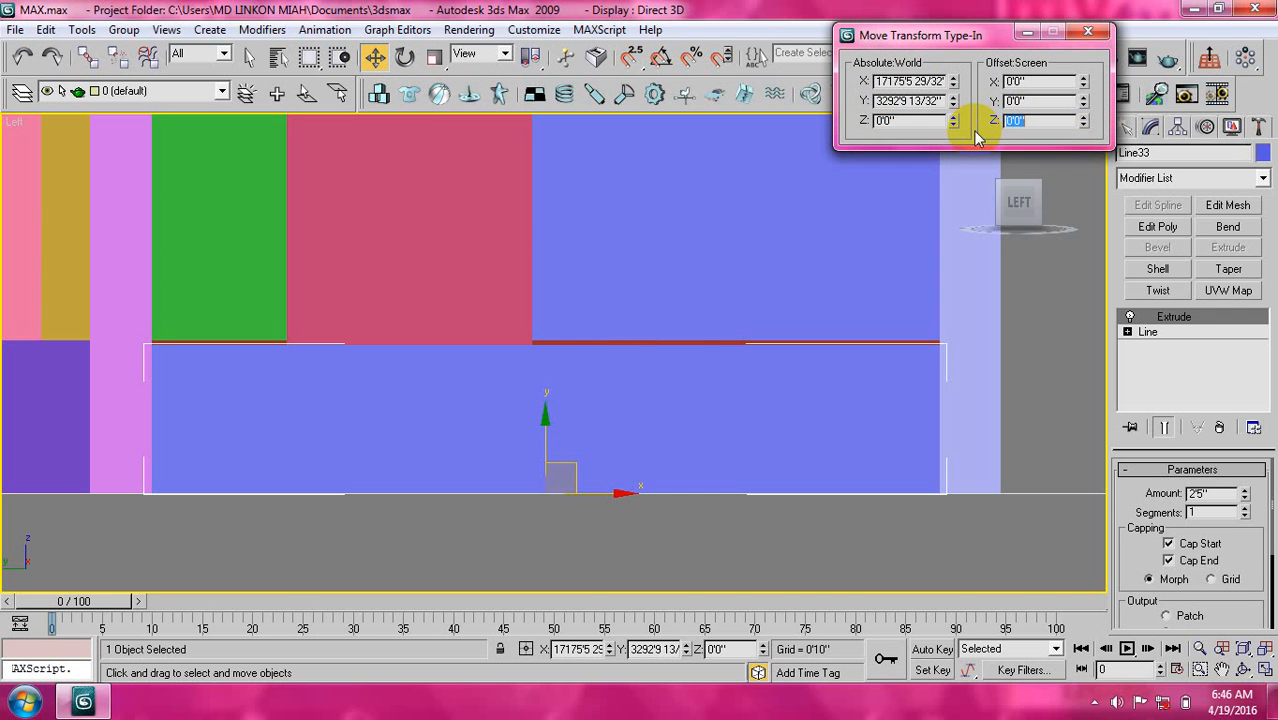
pyautogui.click(1088, 33)
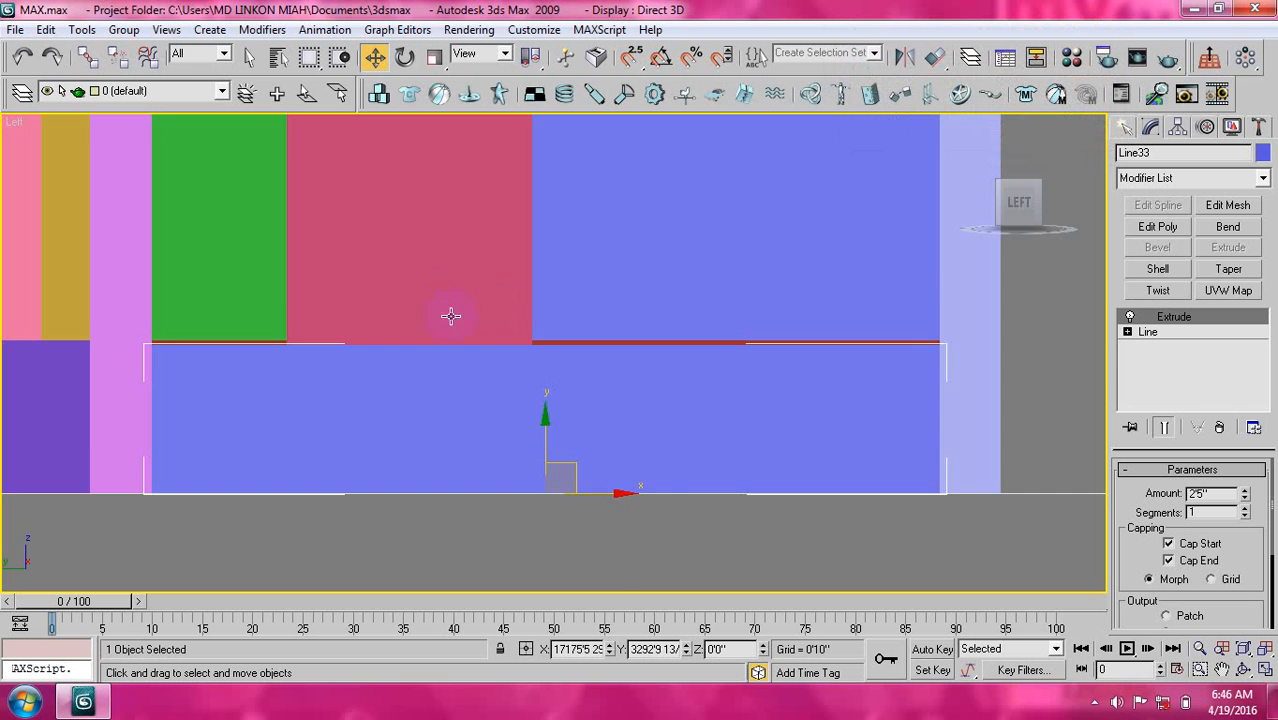
# Examine the positions of the copied sill wall and red strips relative to the original wall in the left and perspective views.
pyautogui.moveTo(438, 336); pyautogui.dragTo(465, 565, button='middle')
pyautogui.moveTo(541, 325); pyautogui.dragTo(532, 376, button='middle')
pyautogui.moveTo(376, 377); pyautogui.dragTo(375, 312, button='middle')
pyautogui.scroll(-5, 491, 337)
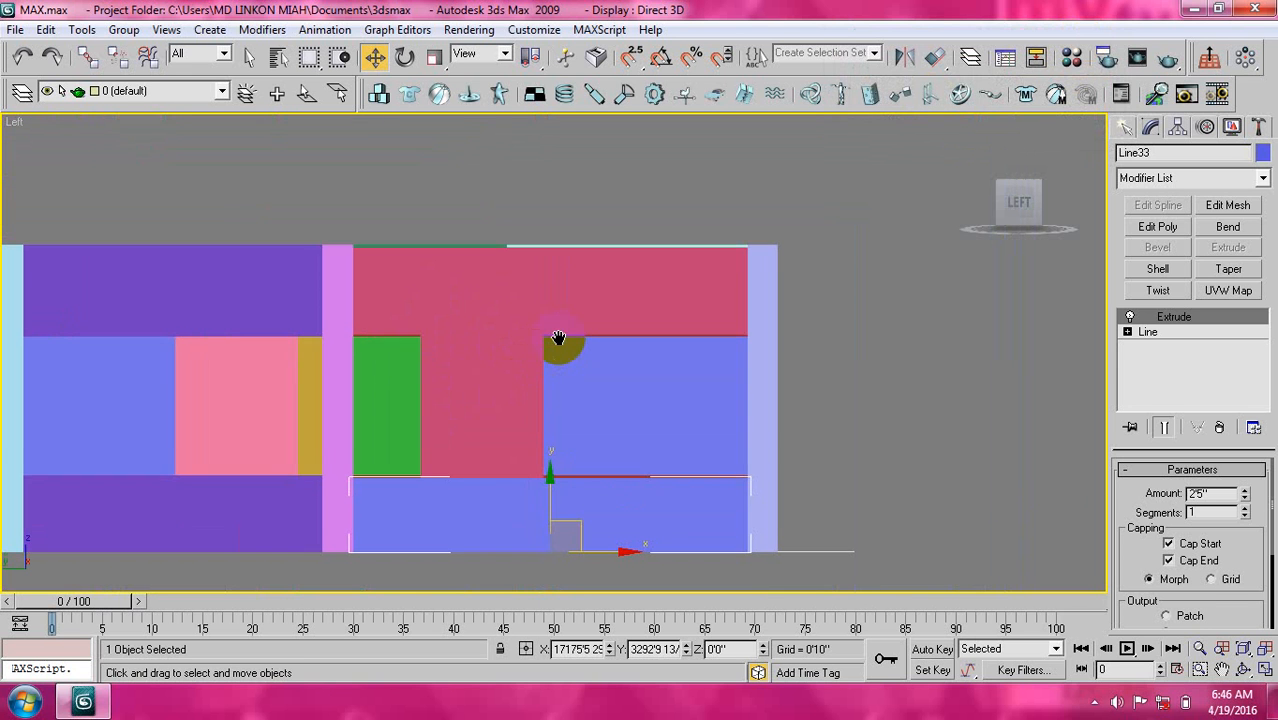
pyautogui.moveTo(562, 348); pyautogui.dragTo(558, 327, button='middle')
pyautogui.click(971, 130)
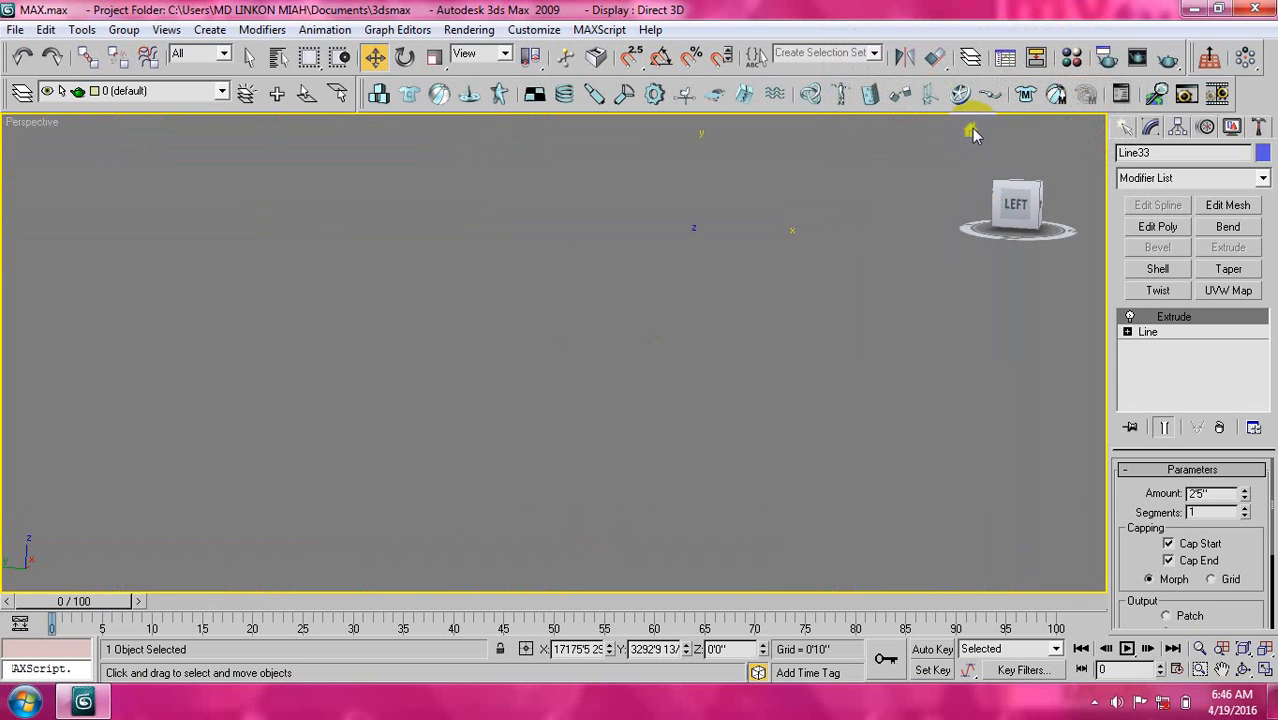
pyautogui.scroll(-8, 599, 317)
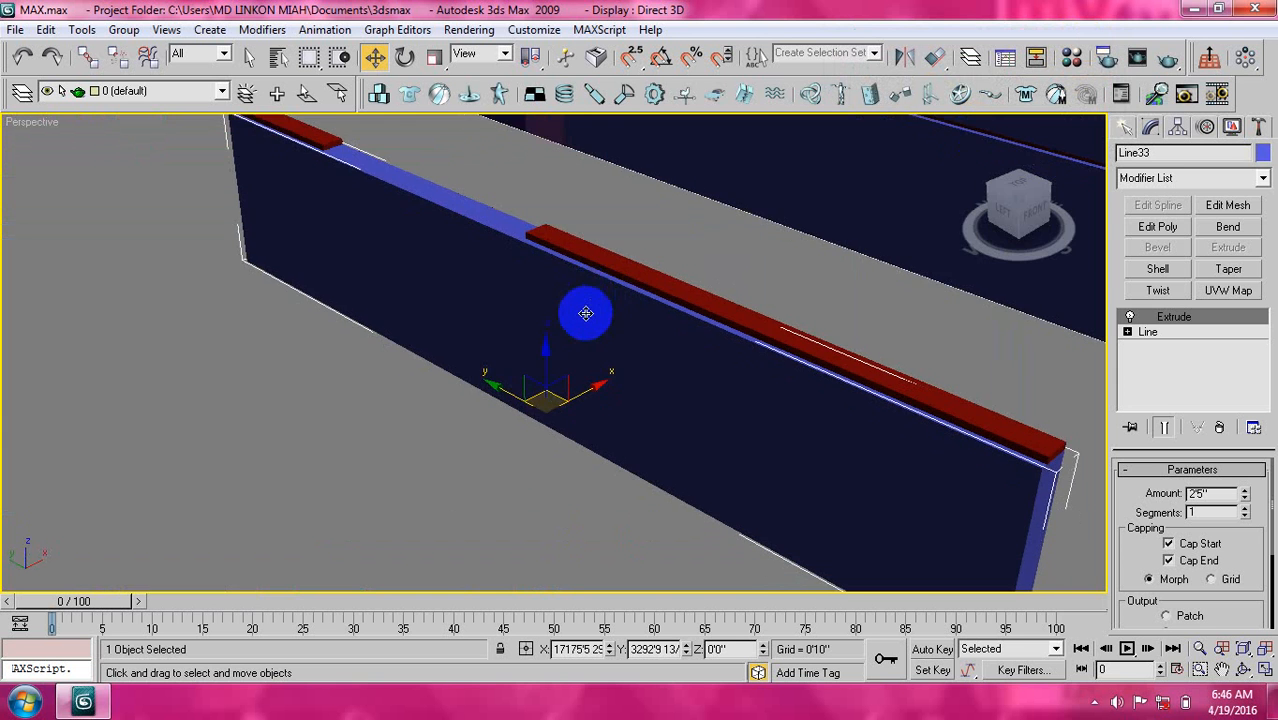
pyautogui.scroll(6, 590, 335)
pyautogui.scroll(-5, 585, 335)
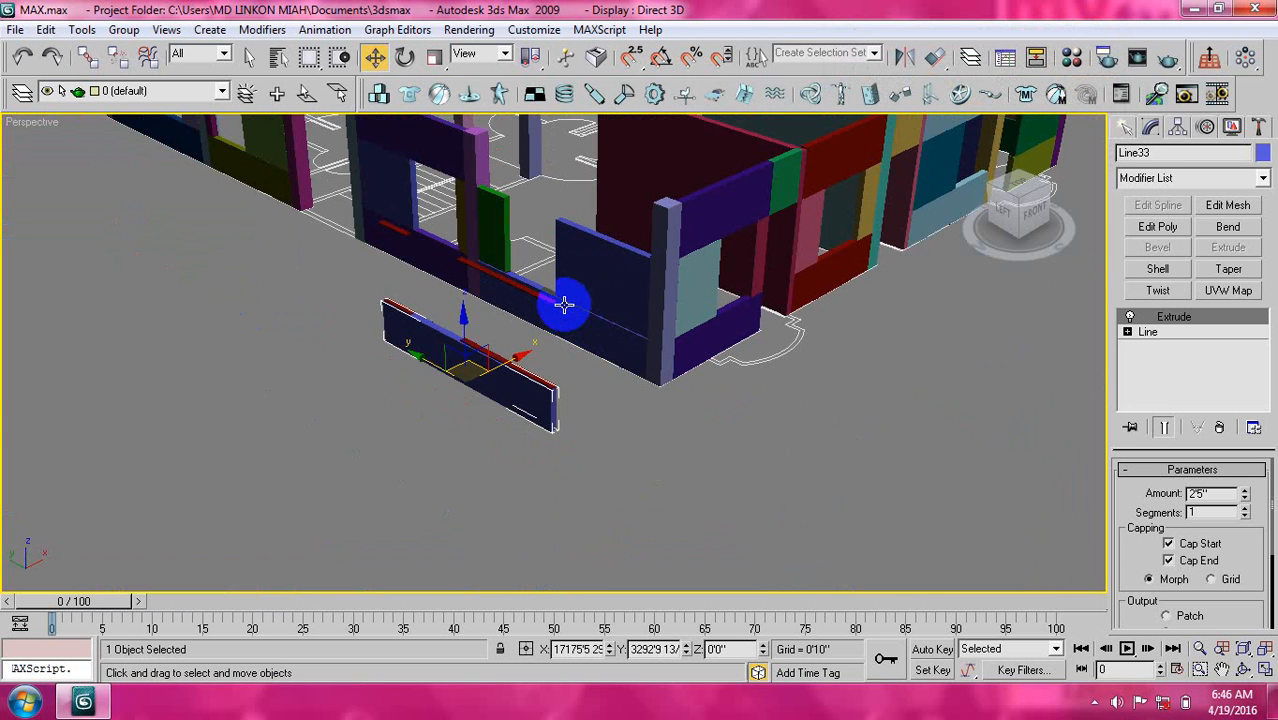
pyautogui.scroll(4, 565, 300)
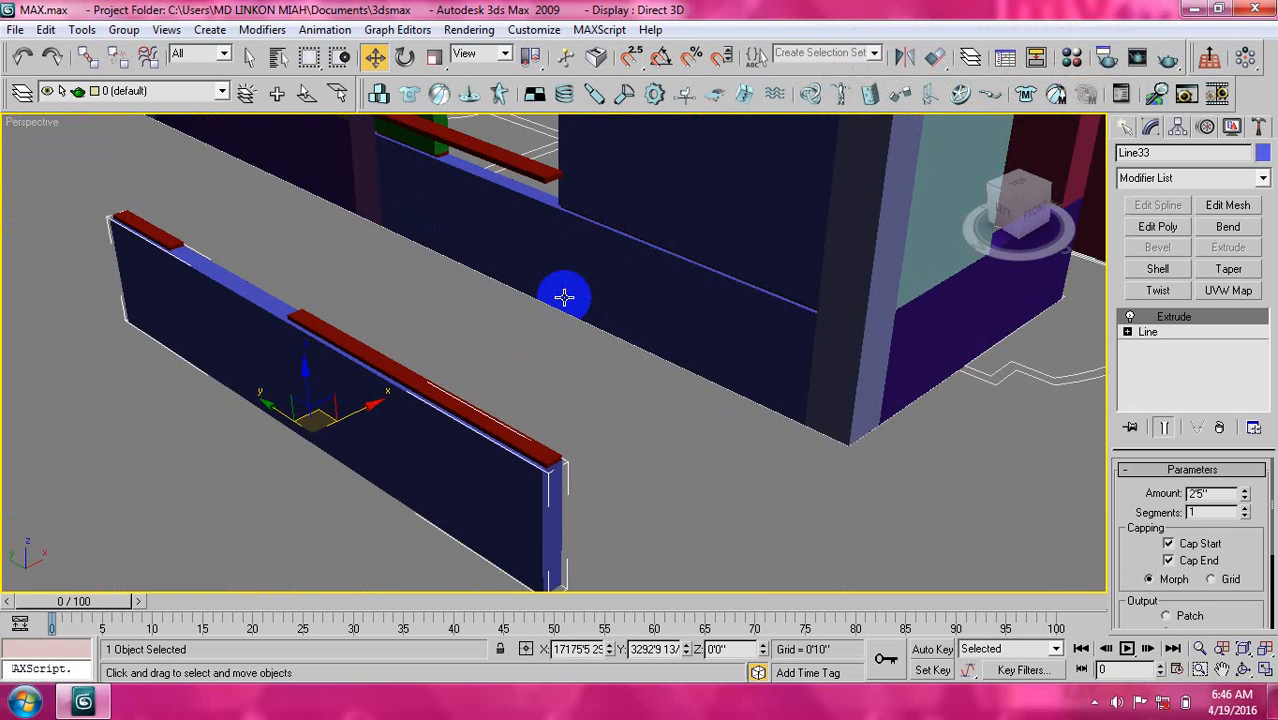
pyautogui.moveTo(564, 297); pyautogui.dragTo(566, 323, button='middle')
pyautogui.scroll(-5, 566, 323)
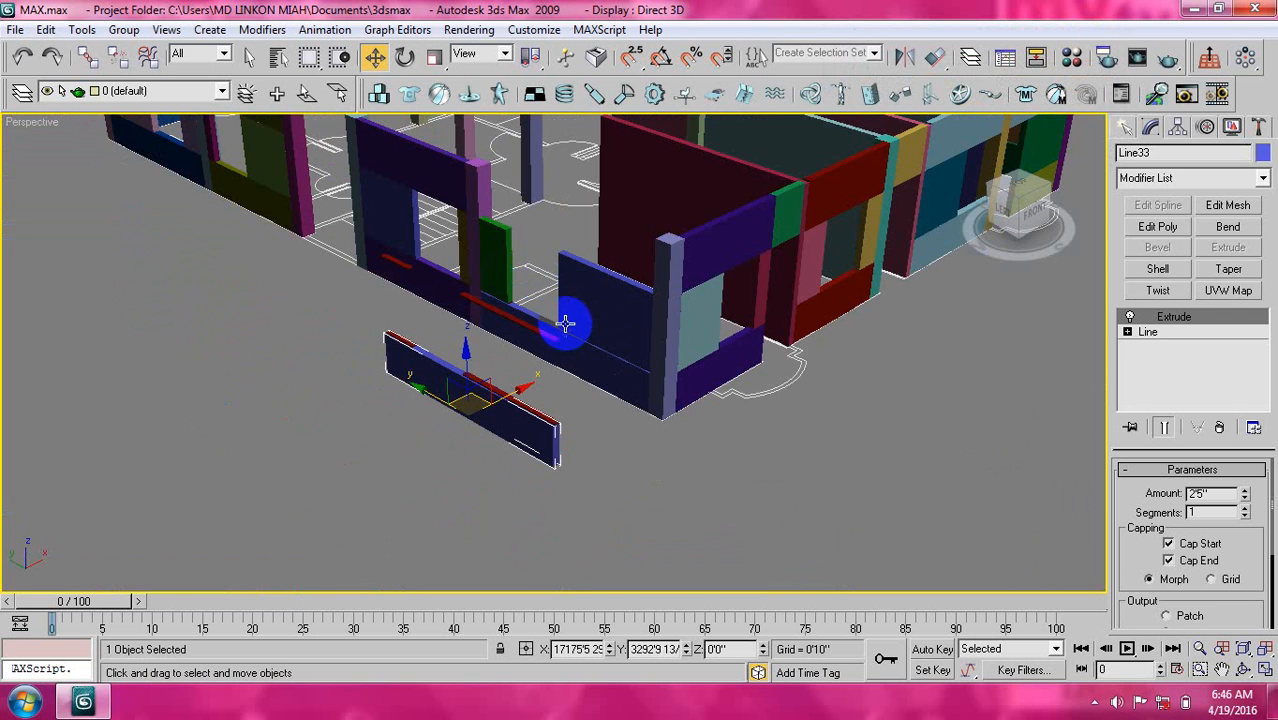
pyautogui.scroll(4, 547, 295)
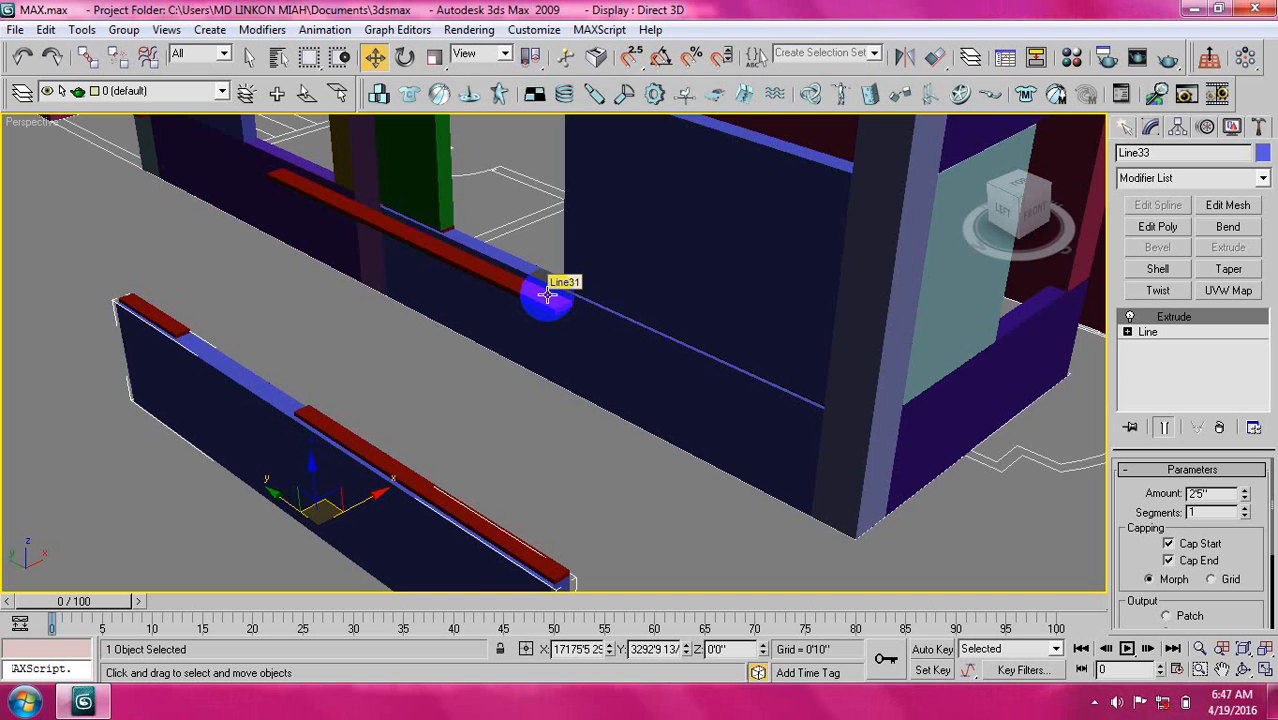
pyautogui.scroll(-5, 547, 295)
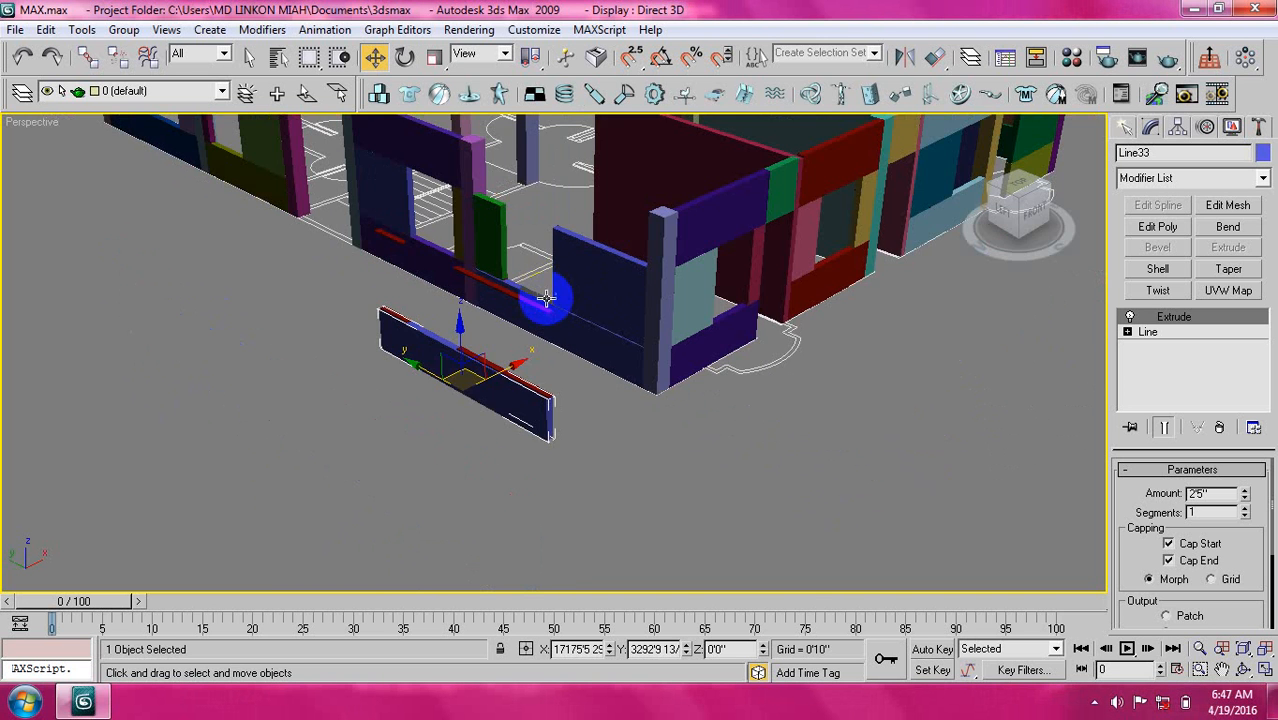
pyautogui.scroll(5, 528, 316)
pyautogui.scroll(-5, 530, 325)
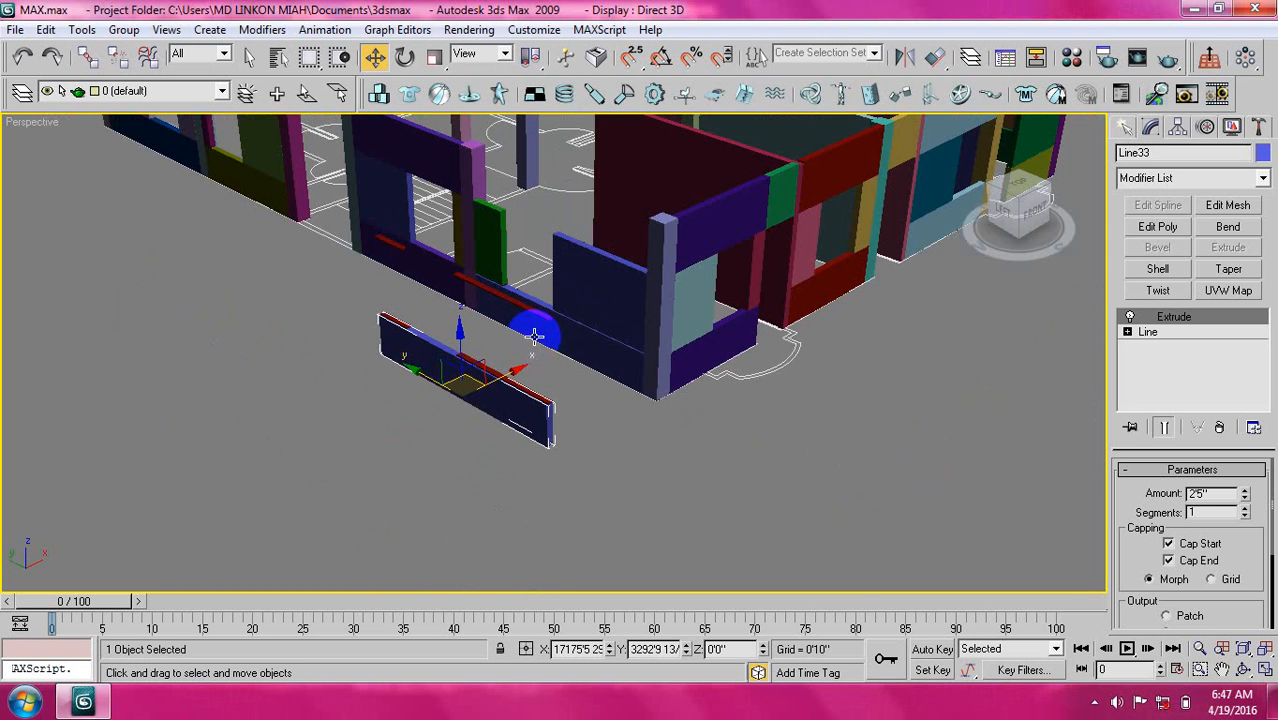
pyautogui.click(542, 312)
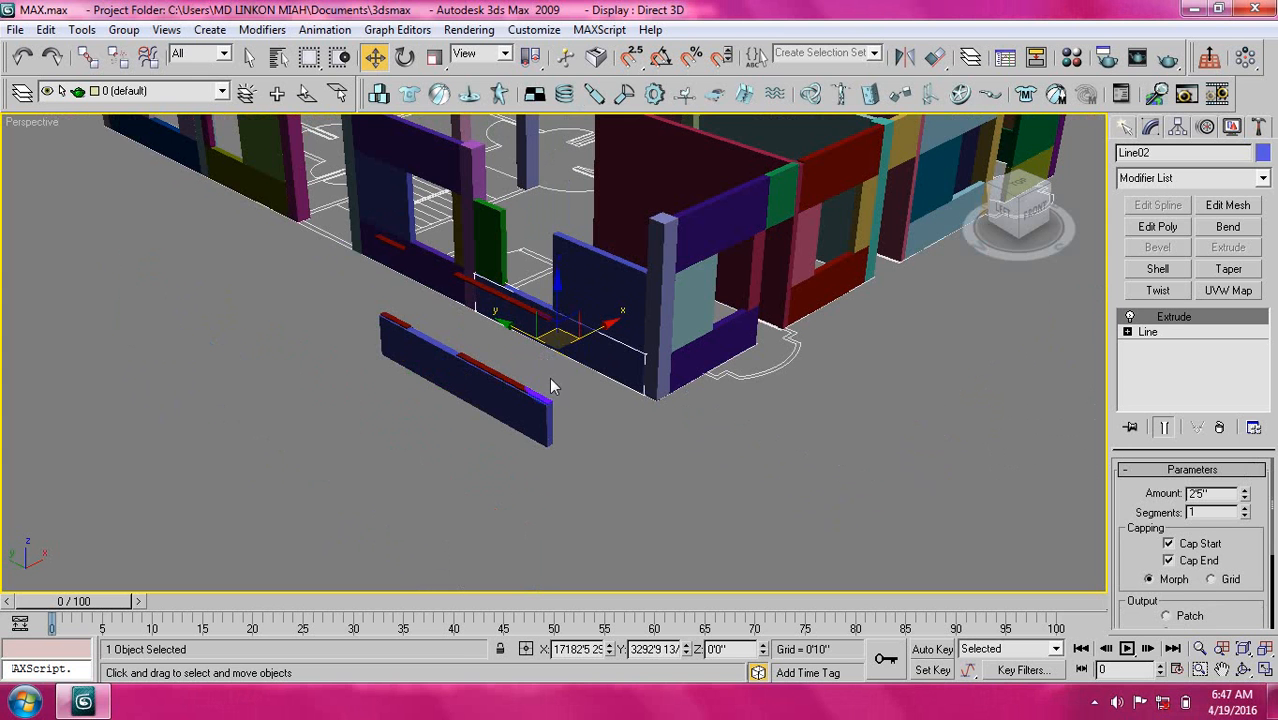
pyautogui.scroll(5, 630, 340)
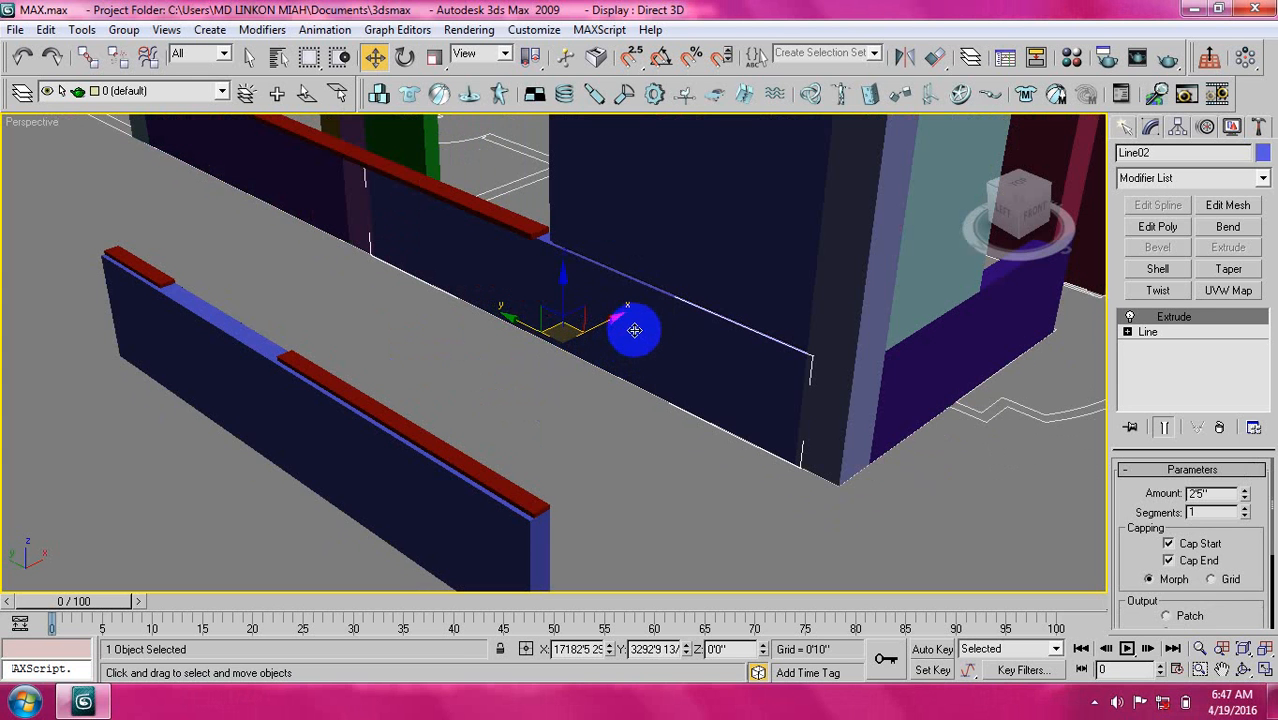
pyautogui.moveTo(666, 326); pyautogui.dragTo(628, 357, button='middle')
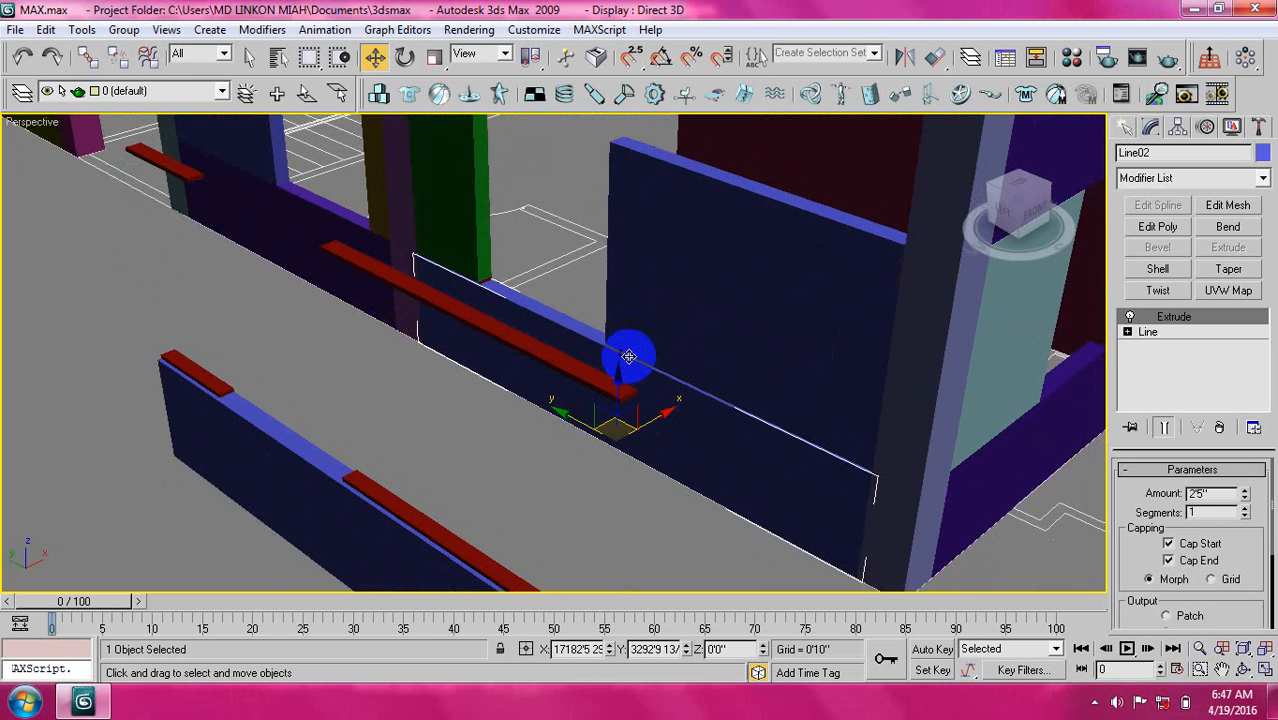
# Undo the offset and cloning of the sill wall.
pyautogui.hotkey('ctrl', 'z')
pyautogui.hotkey('ctrl', 'z')
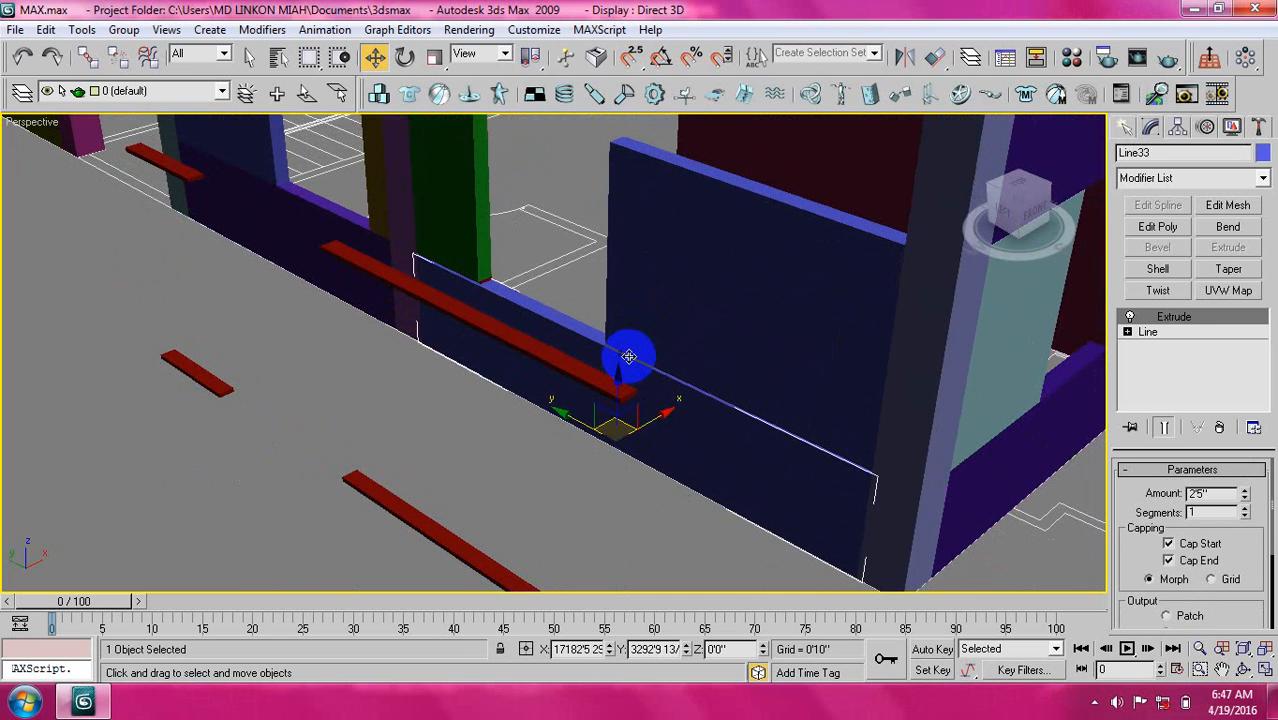
pyautogui.hotkey('ctrl', 'z')
pyautogui.hotkey('ctrl', 'z')
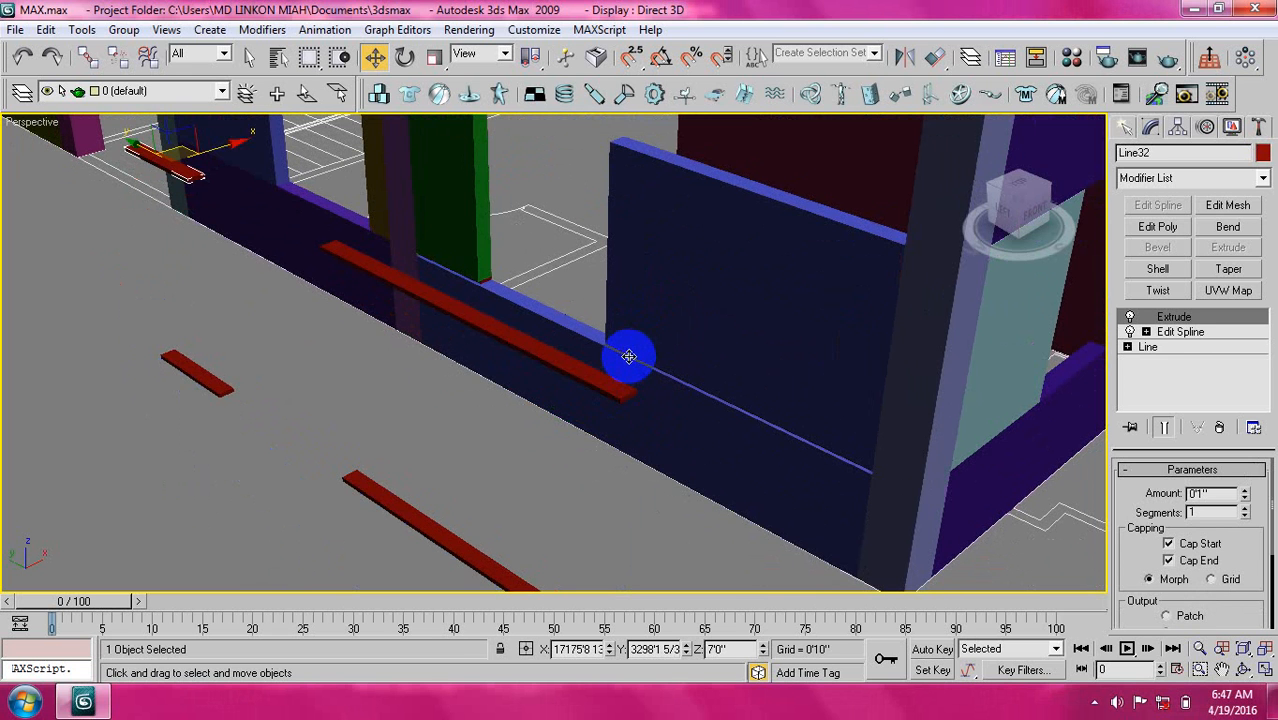
# Undo the raising and cloning of the short red strip.
pyautogui.hotkey('ctrl', 'z')
pyautogui.hotkey('ctrl', 'z')
pyautogui.hotkey('ctrl', 'z')
pyautogui.hotkey('ctrl', 'z')
pyautogui.hotkey('ctrl', 'z')
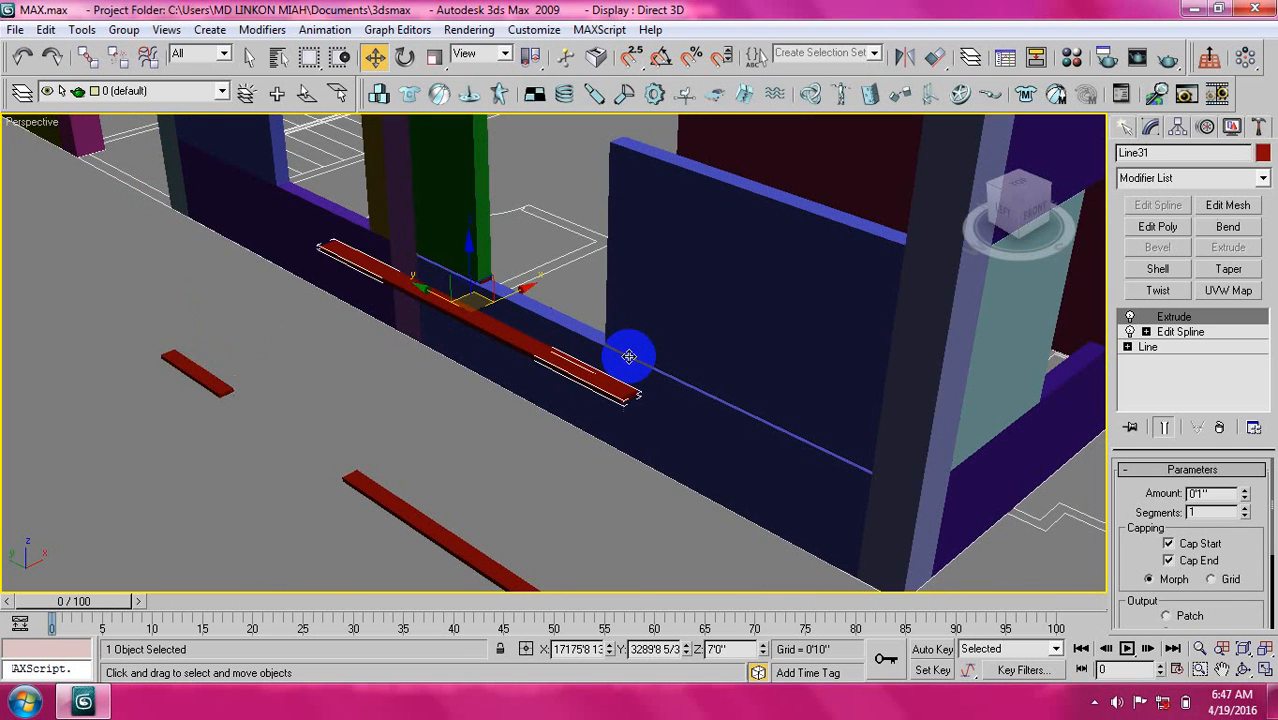
# Undo the raising and cloning of the long red strip.
pyautogui.hotkey('ctrl', 'z')
pyautogui.hotkey('ctrl', 'z')
pyautogui.hotkey('ctrl', 'z')
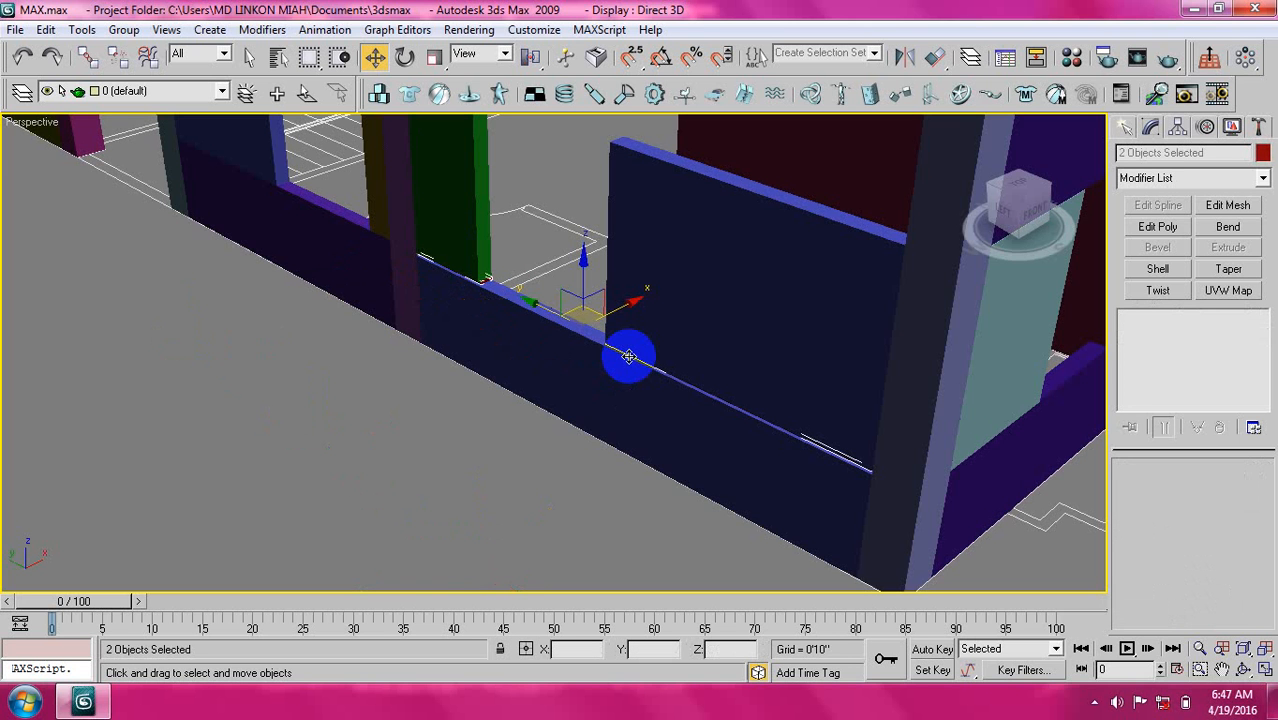
# Examine how the two red strips sit on top of the sill wall in the perspective and left views.
pyautogui.moveTo(625, 399)
pyautogui.mouseDown(button='middle')
pyautogui.moveTo(628, 382)
pyautogui.moveTo(579, 374)
pyautogui.moveTo(601, 401)
pyautogui.mouseUp(button='middle')
pyautogui.keyDown('alt'); pyautogui.moveTo(583, 281); pyautogui.dragTo(601, 450, button='middle'); pyautogui.keyUp('alt')
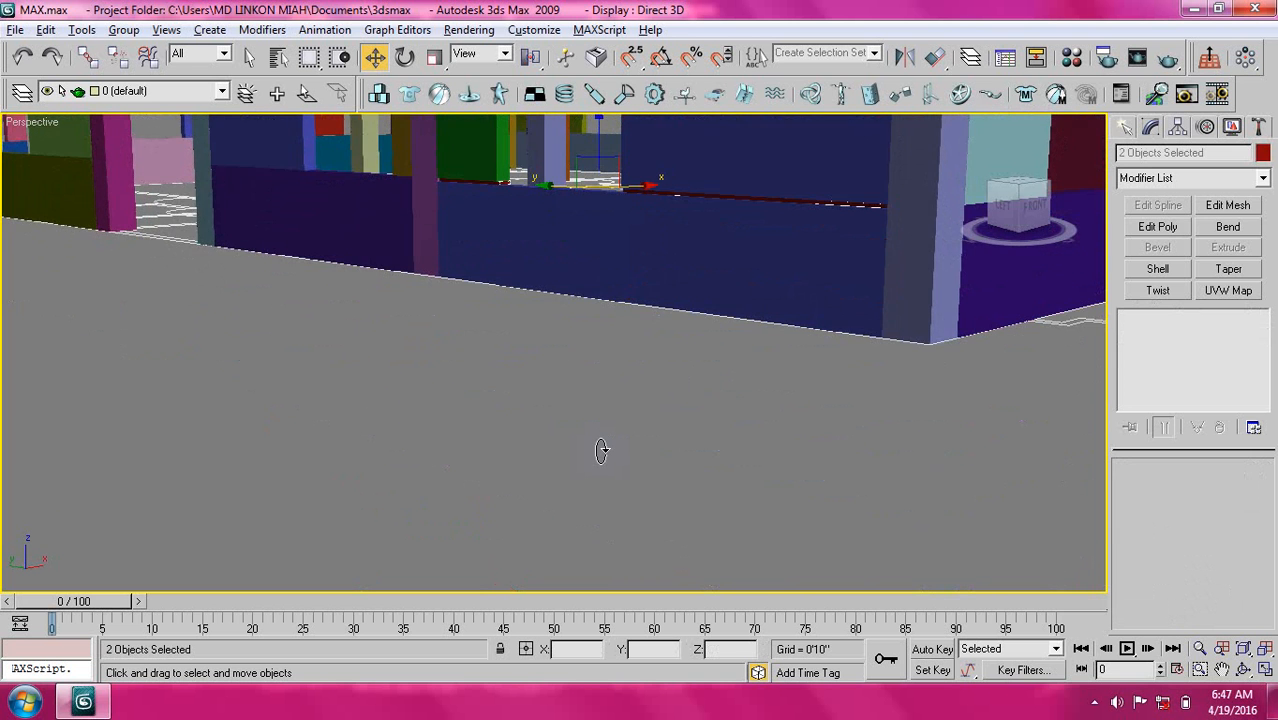
pyautogui.moveTo(568, 309); pyautogui.dragTo(680, 397, button='middle')
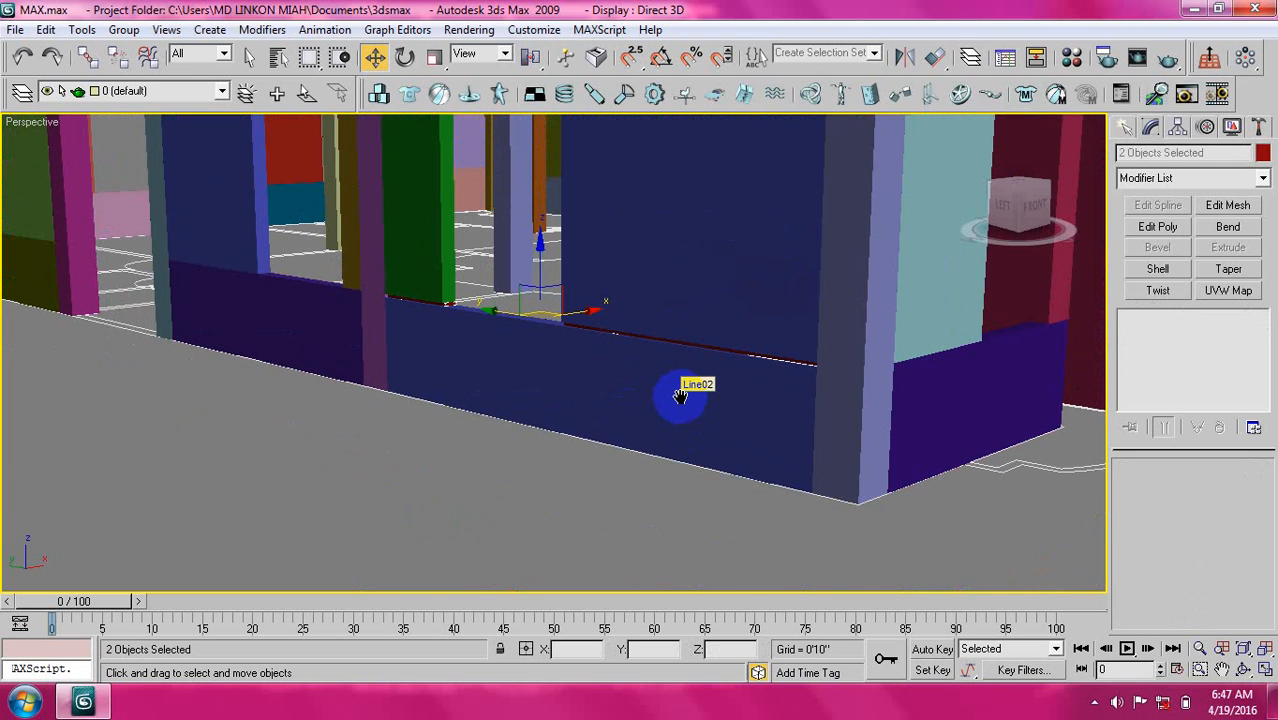
pyautogui.press('l')
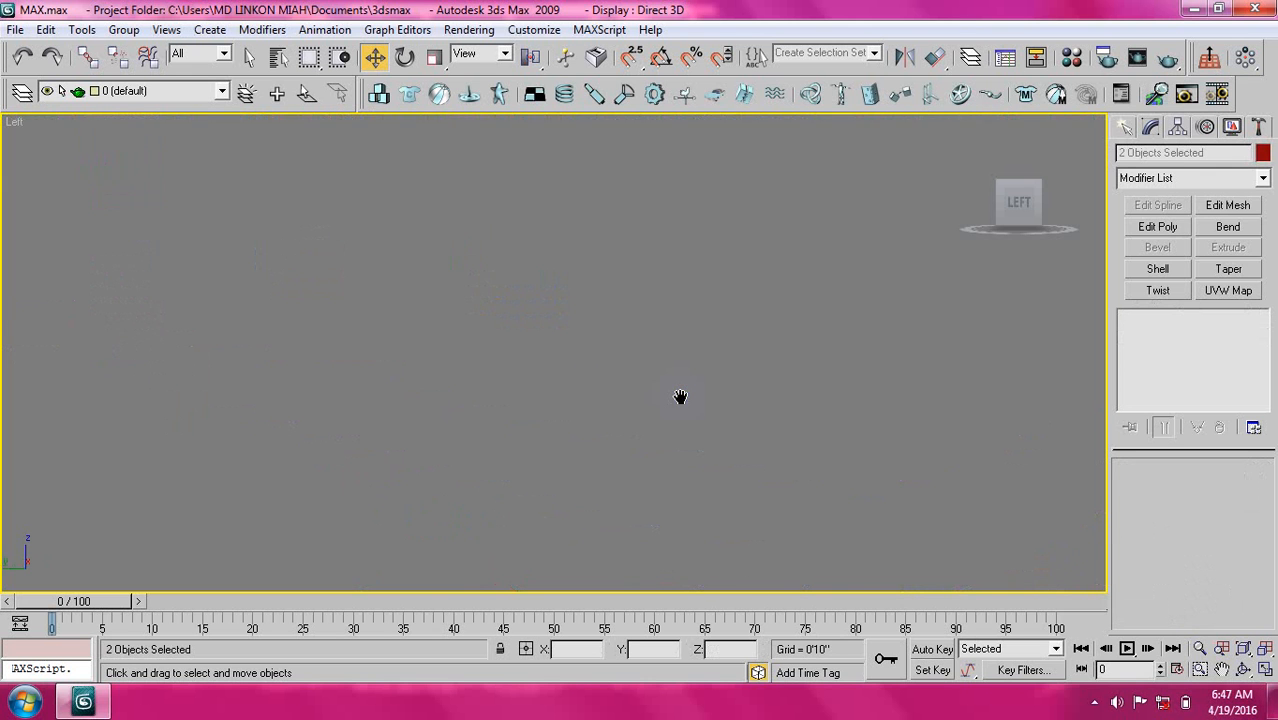
pyautogui.press('z')
pyautogui.moveTo(623, 371); pyautogui.dragTo(721, 413, button='middle')
pyautogui.scroll(-3, 725, 417)
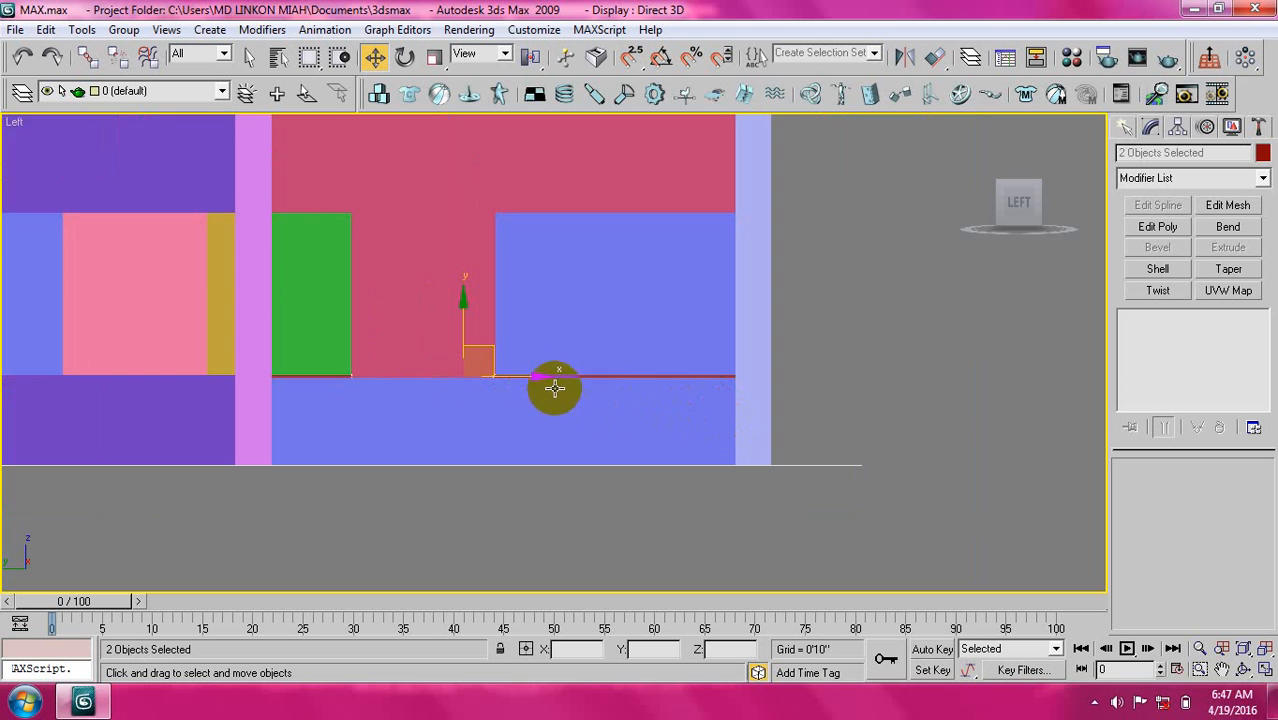
pyautogui.scroll(4, 551, 380)
pyautogui.scroll(-2, 542, 371)
pyautogui.moveTo(542, 371); pyautogui.dragTo(650, 448, button='middle')
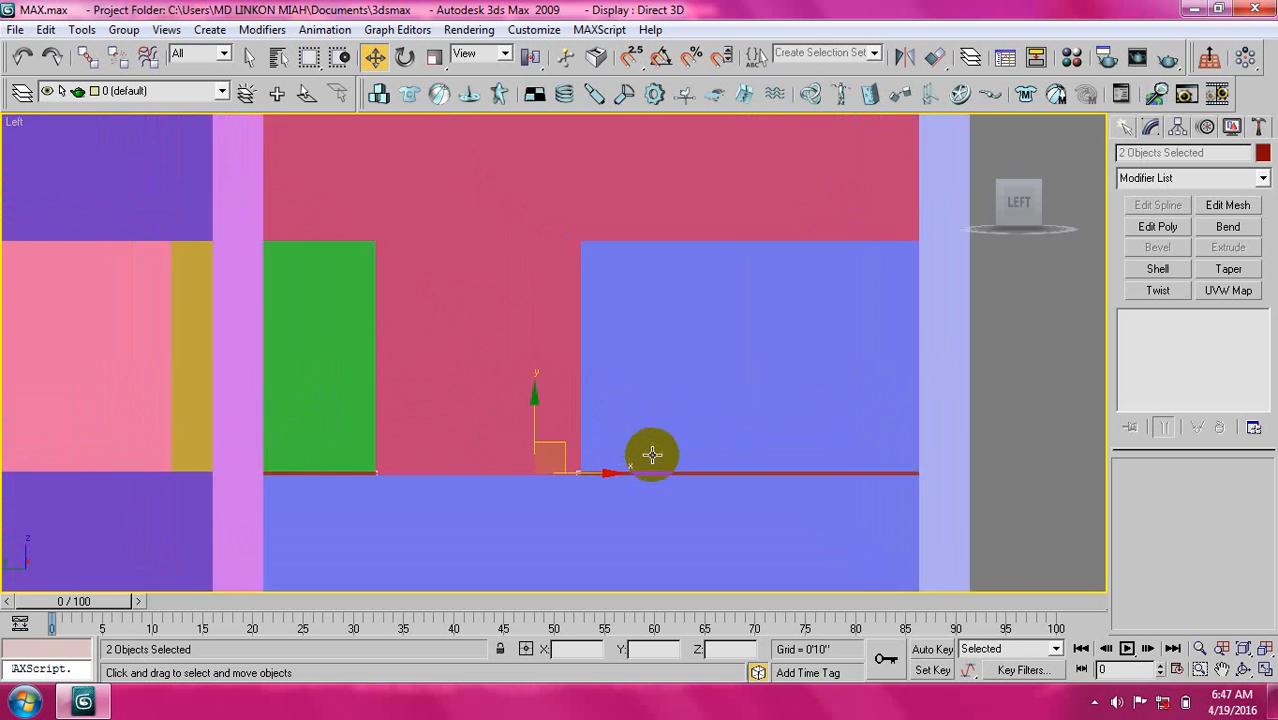
pyautogui.scroll(-2, 650, 448)
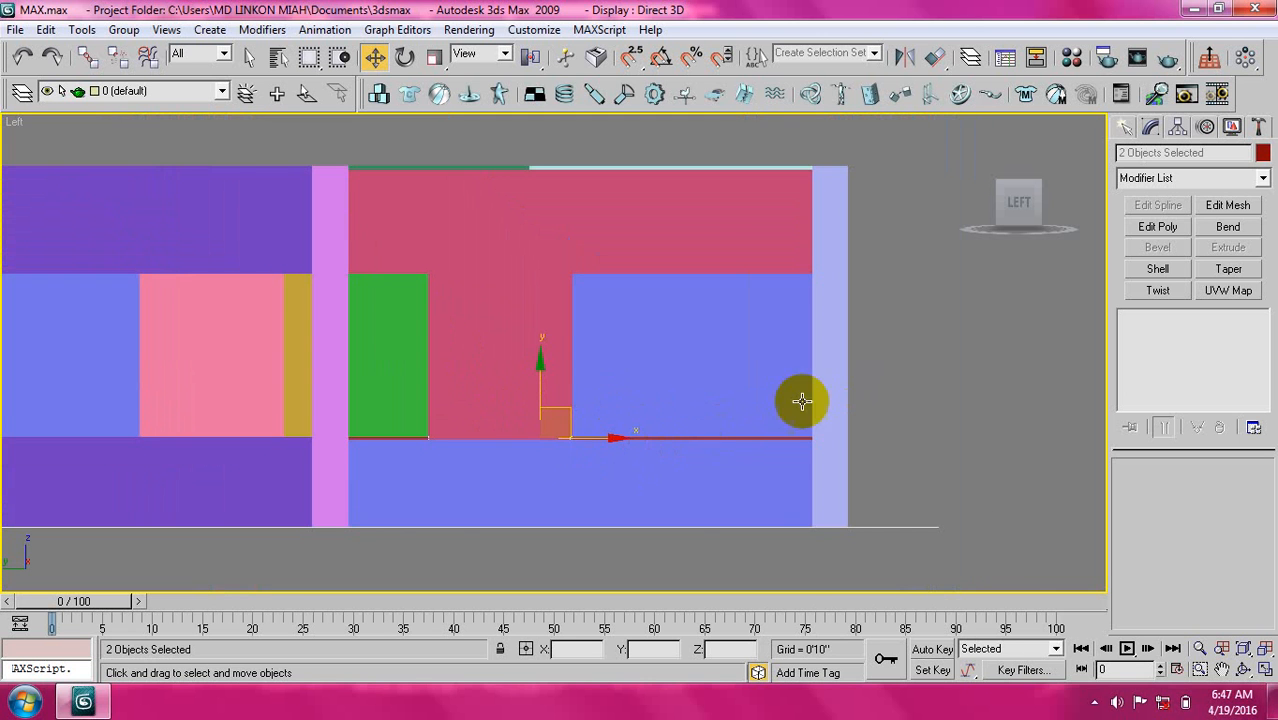
pyautogui.moveTo(727, 430); pyautogui.dragTo(700, 382, button='middle')
pyautogui.scroll(2, 705, 430)
# Clone the long red strip beneath the tall blue wall panel as a copy.
pyautogui.click(943, 408)
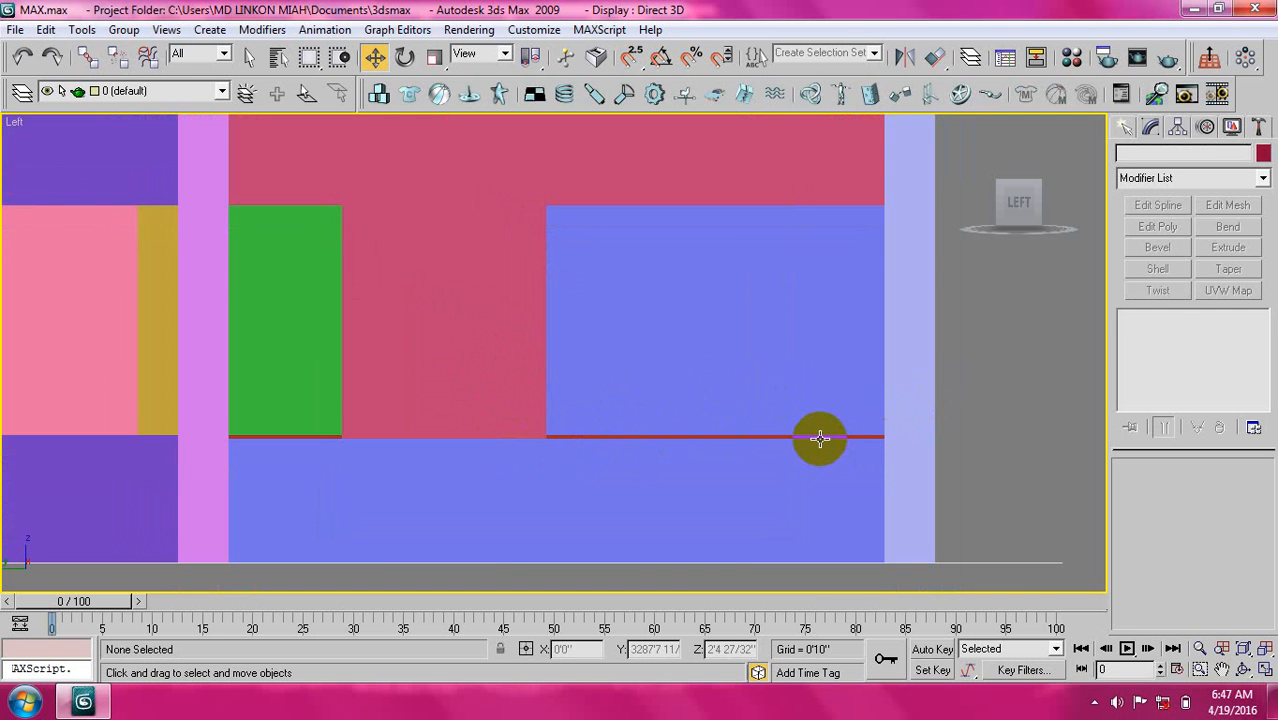
pyautogui.click(819, 438)
pyautogui.click(959, 456)
pyautogui.scroll(2, 797, 422)
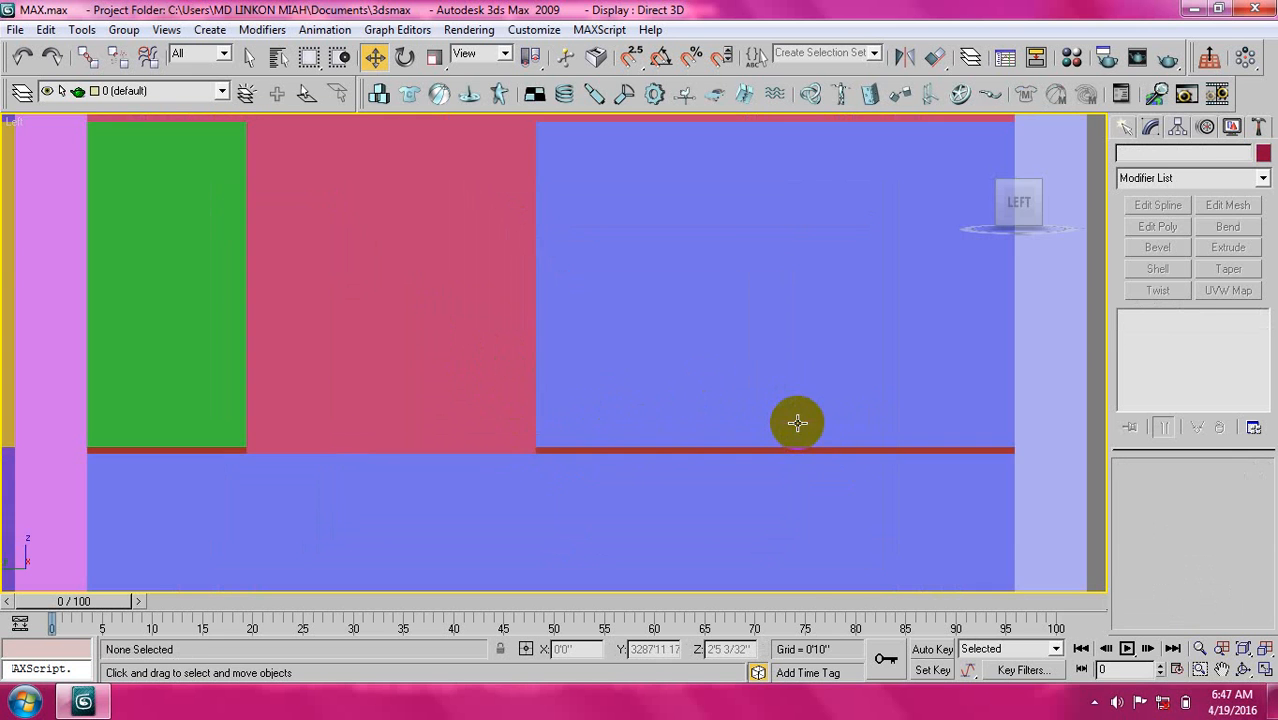
pyautogui.scroll(2, 760, 420)
pyautogui.click(750, 463)
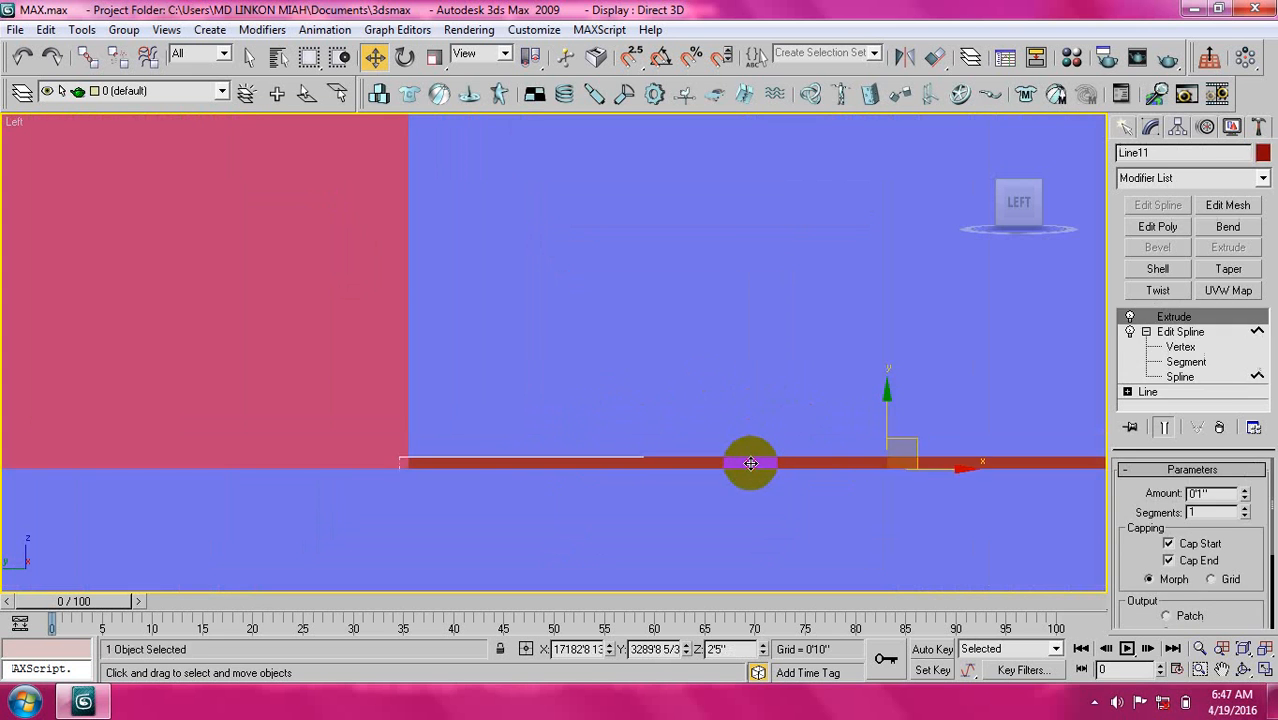
pyautogui.scroll(-2, 736, 450)
pyautogui.scroll(-2, 707, 397)
pyautogui.moveTo(707, 390); pyautogui.dragTo(723, 426, button='middle')
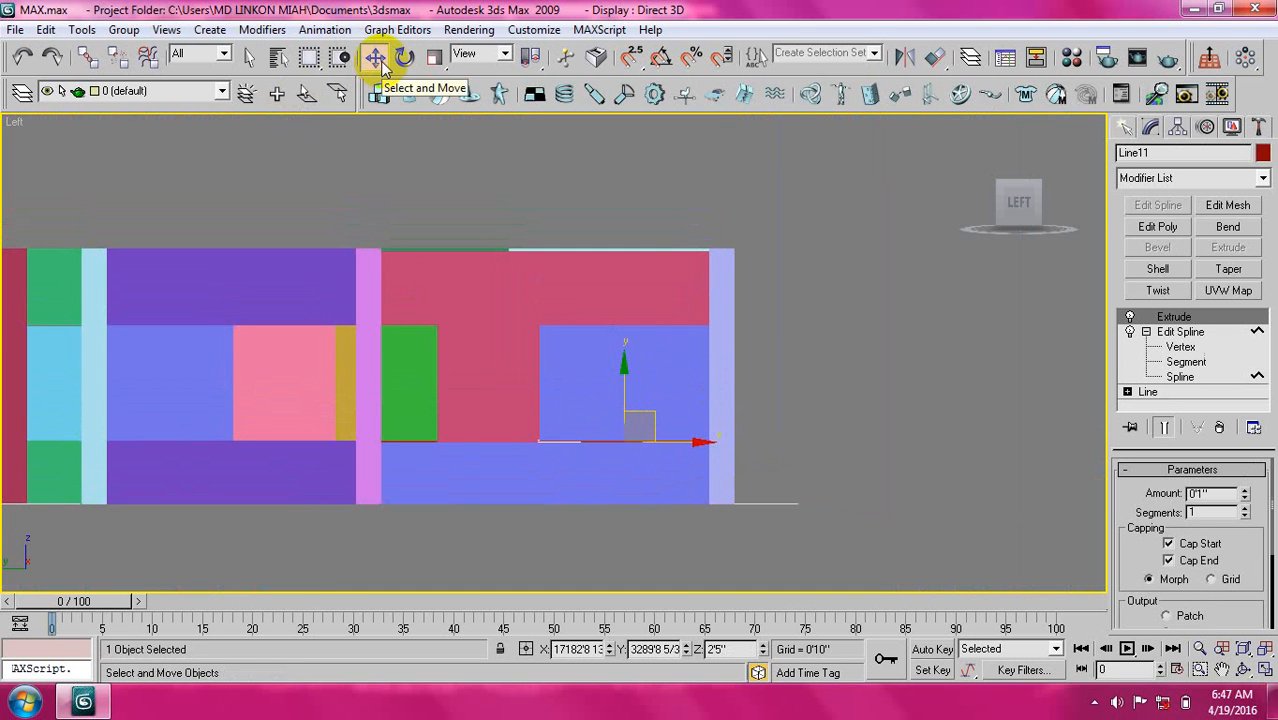
pyautogui.click(376, 58)
pyautogui.keyDown('shift'); pyautogui.moveTo(636, 428); pyautogui.dragTo(630, 418); pyautogui.keyUp('shift')
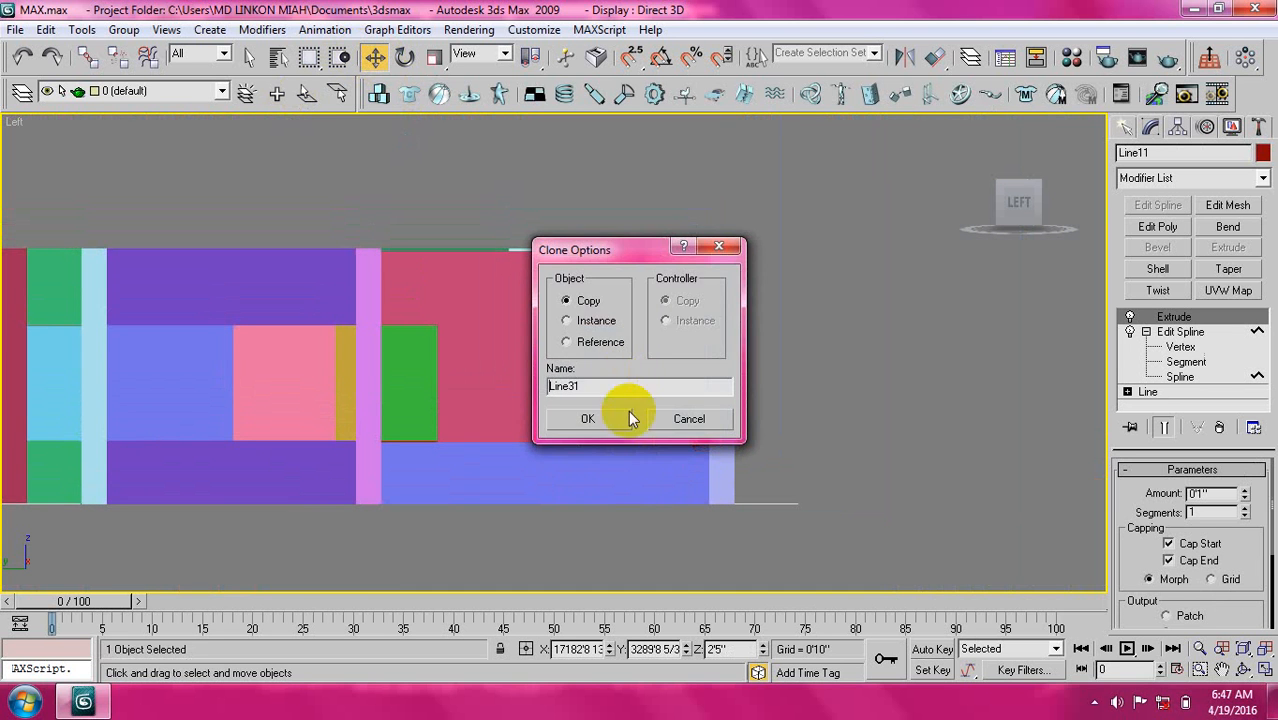
pyautogui.click(591, 418)
# Raise the copied long strip to the top of the blue panel by setting its absolute world Z to 84.
pyautogui.rightClick(375, 57)
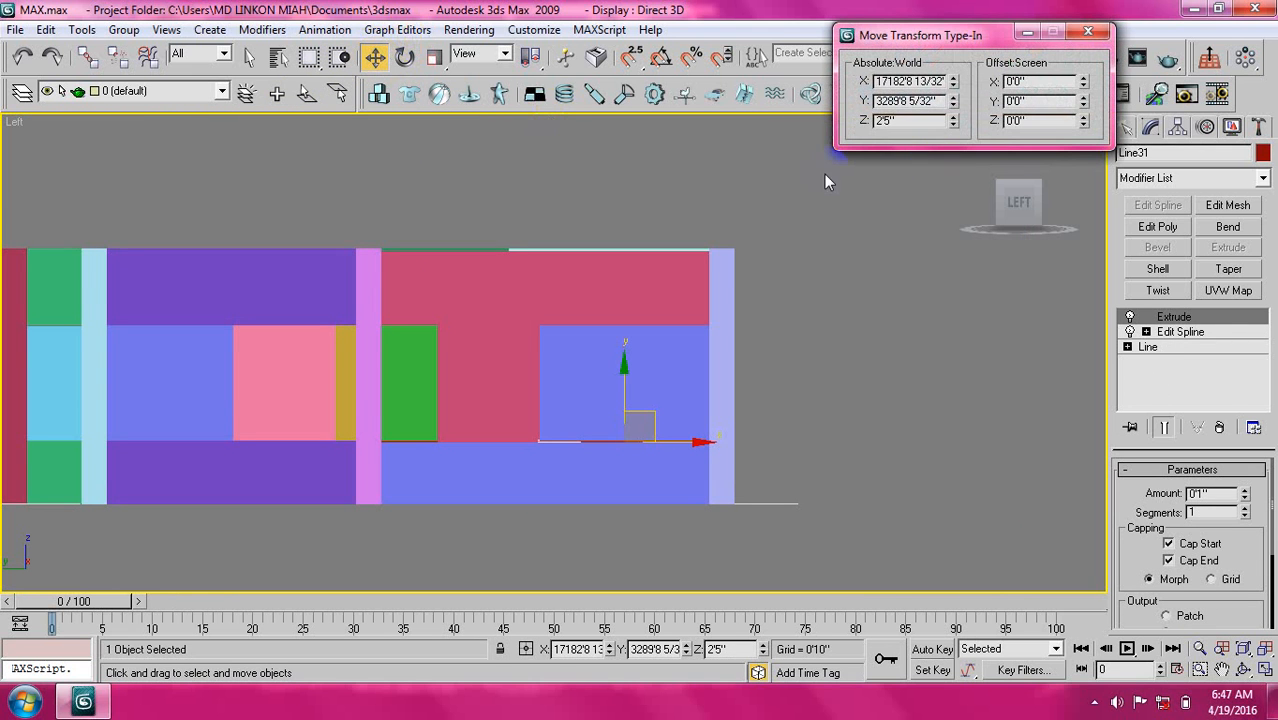
pyautogui.doubleClick(911, 121)
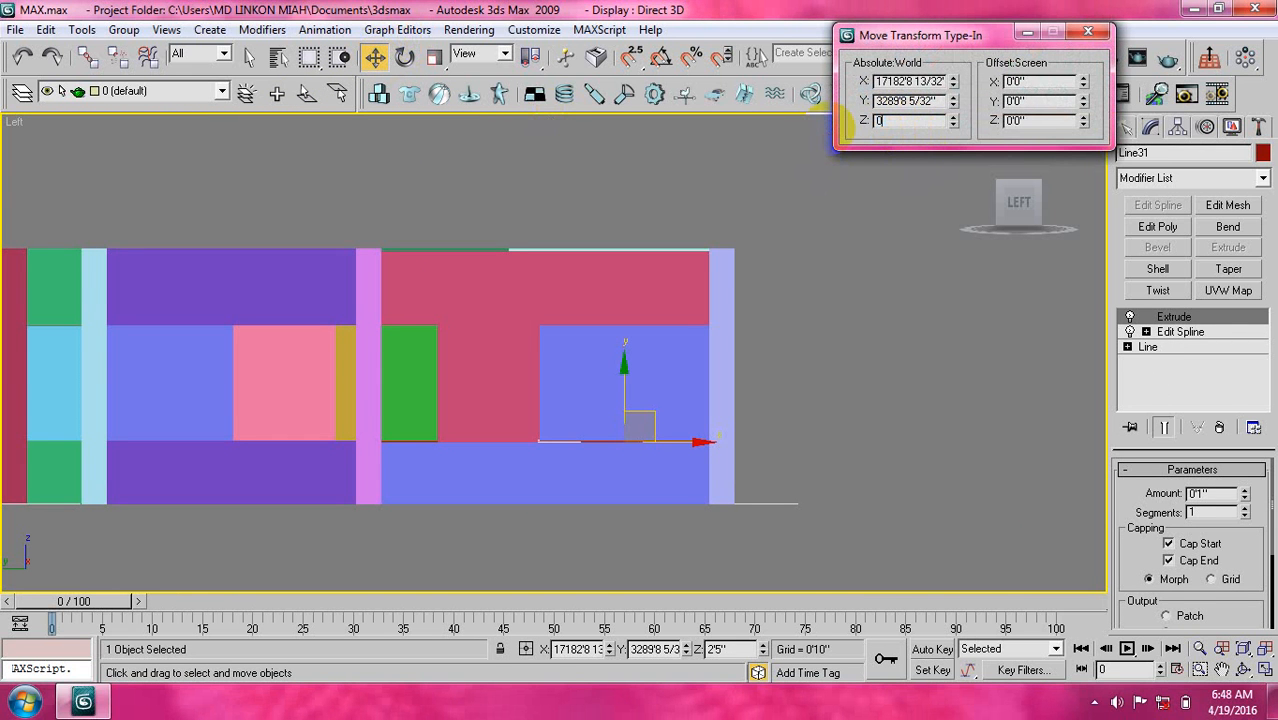
pyautogui.press('Return')
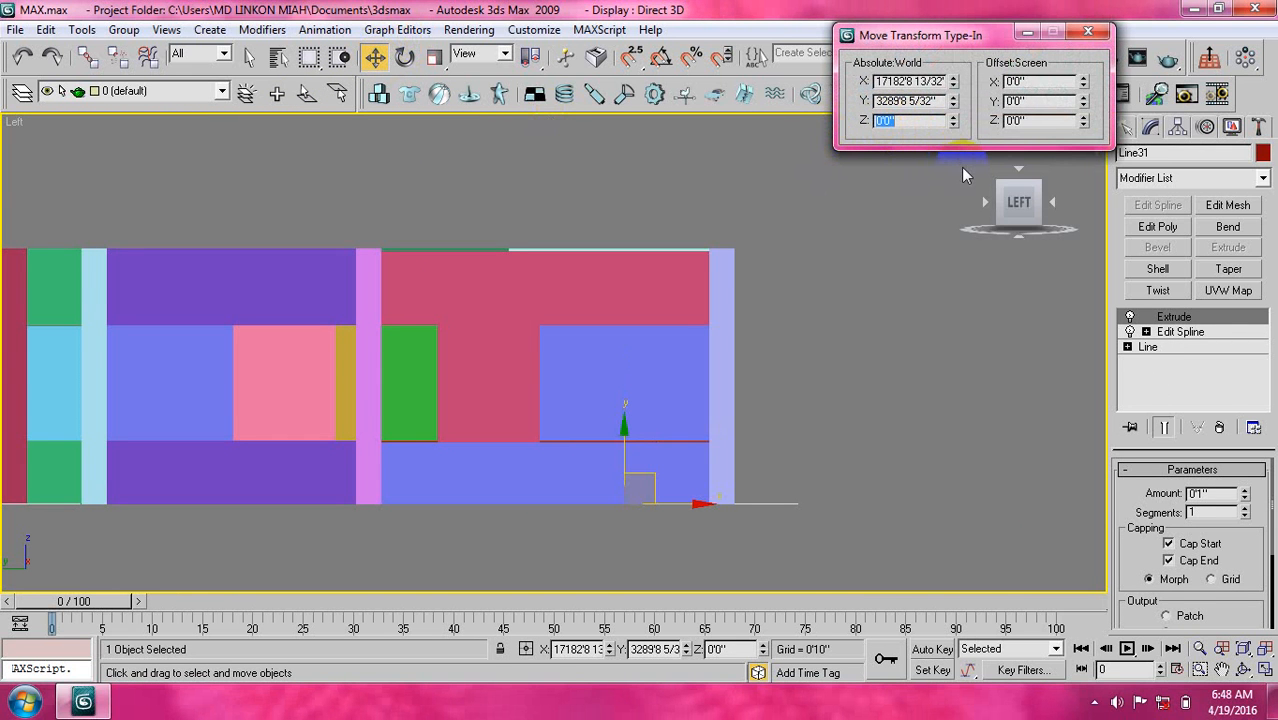
pyautogui.write('84')
pyautogui.press('Return')
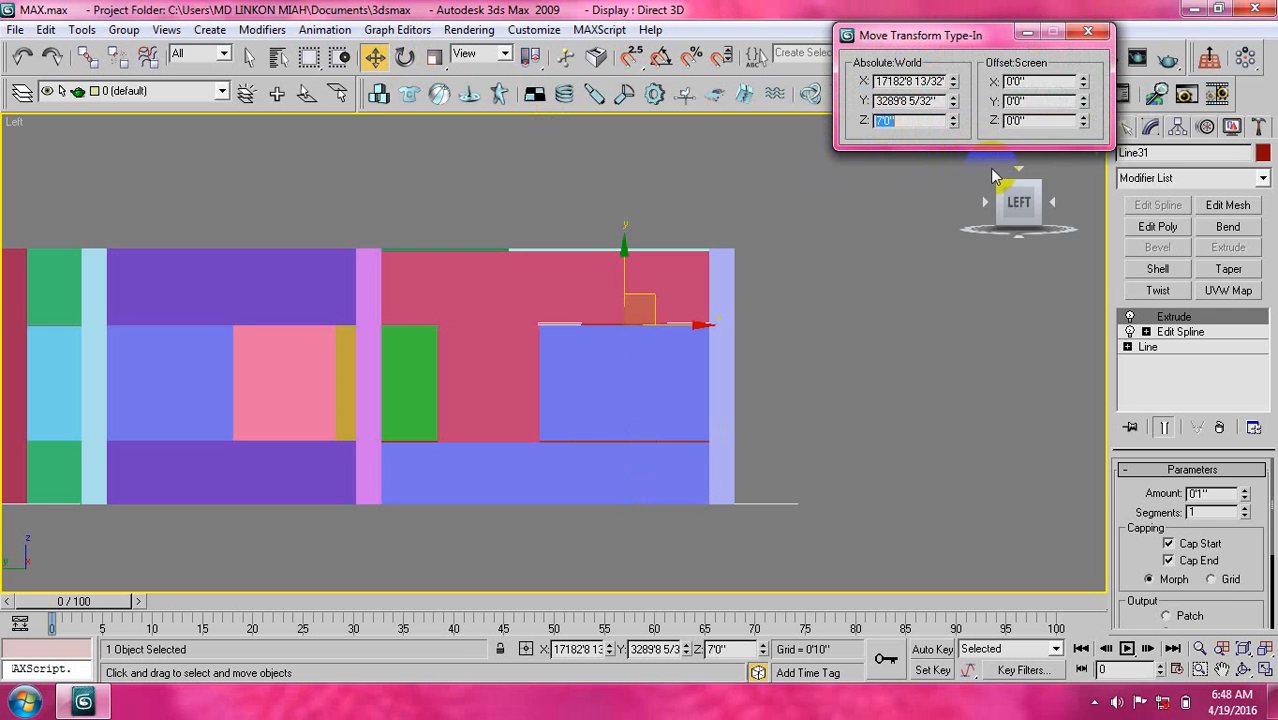
pyautogui.click(1088, 33)
pyautogui.click(971, 133)
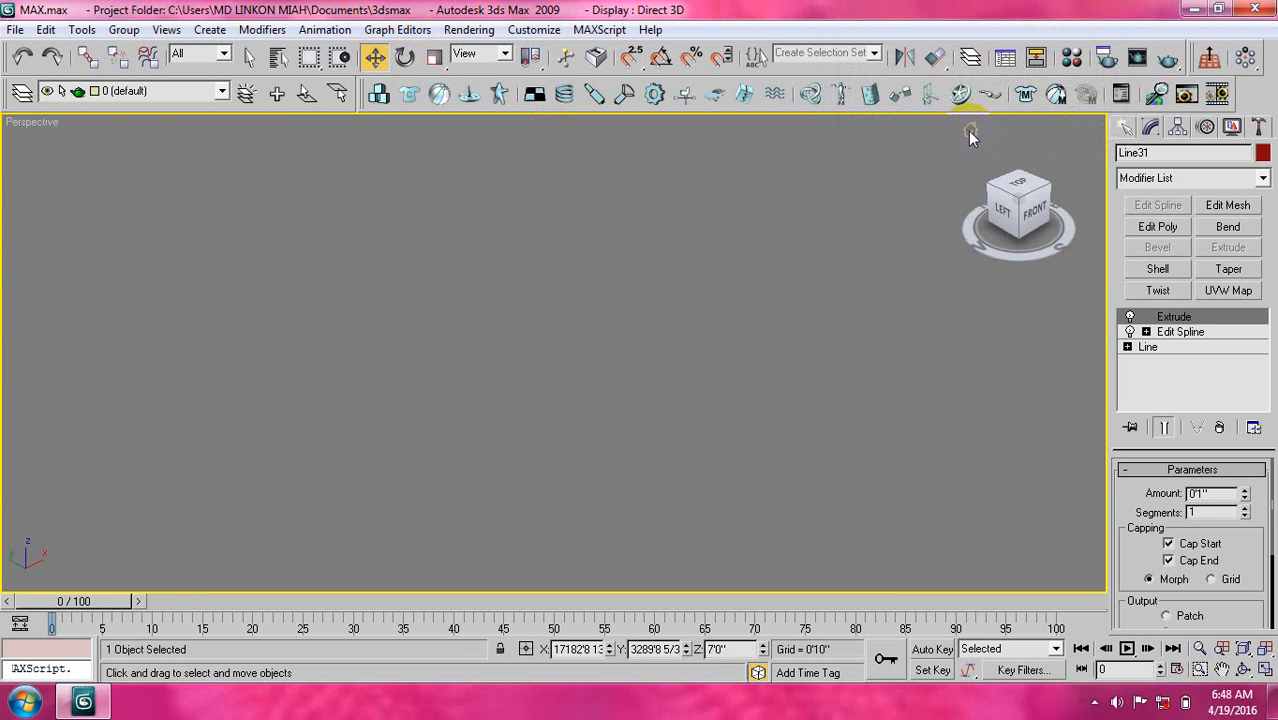
pyautogui.press('z')
pyautogui.moveTo(730, 409); pyautogui.dragTo(716, 308, button='middle')
pyautogui.scroll(-5, 716, 308)
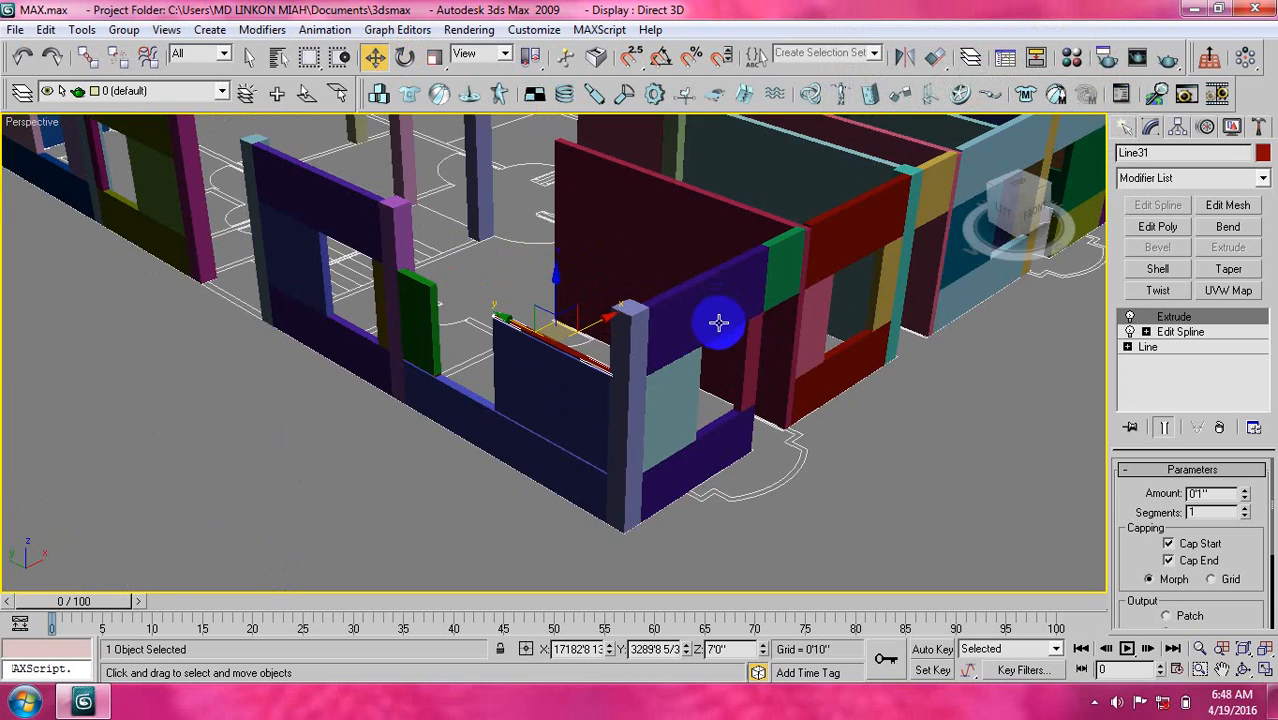
pyautogui.press('z')
pyautogui.scroll(-5, 611, 375)
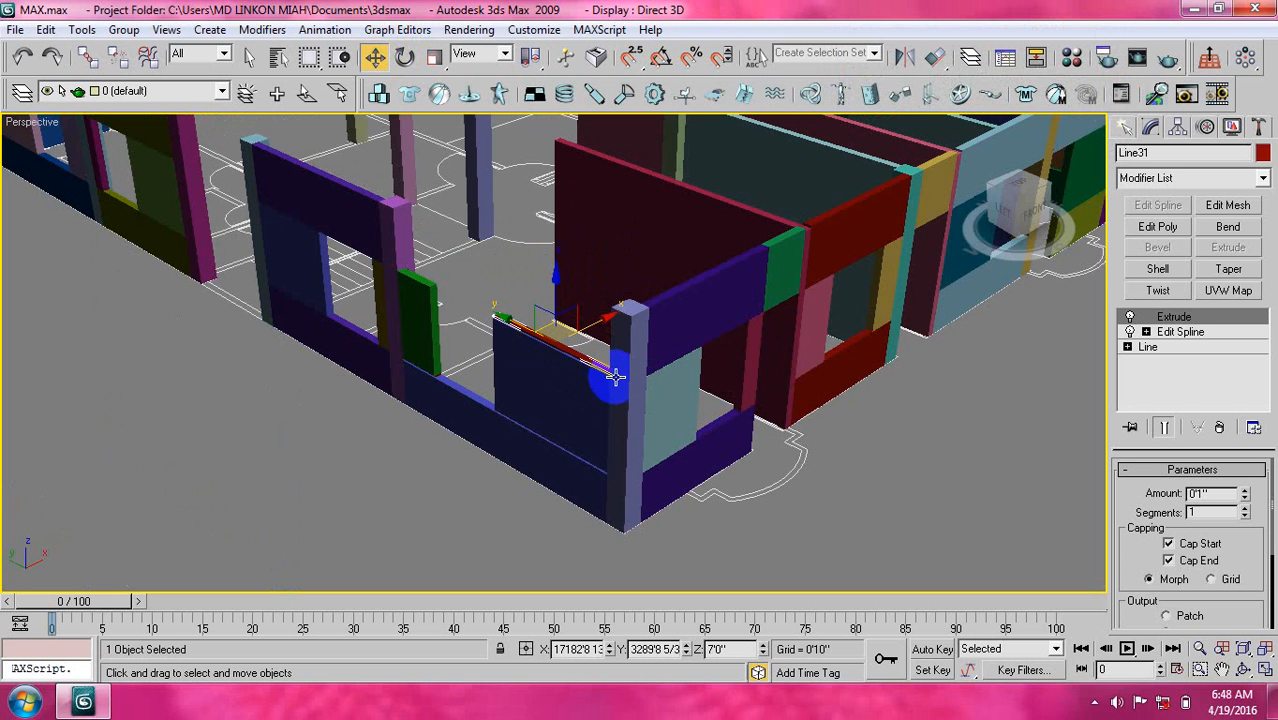
# Clone the short red strip beneath the green wall panel as a copy.
pyautogui.click(968, 170)
pyautogui.moveTo(864, 331); pyautogui.dragTo(512, 387, button='middle')
pyautogui.scroll(2, 512, 387)
pyautogui.moveTo(458, 508); pyautogui.dragTo(488, 394, button='middle')
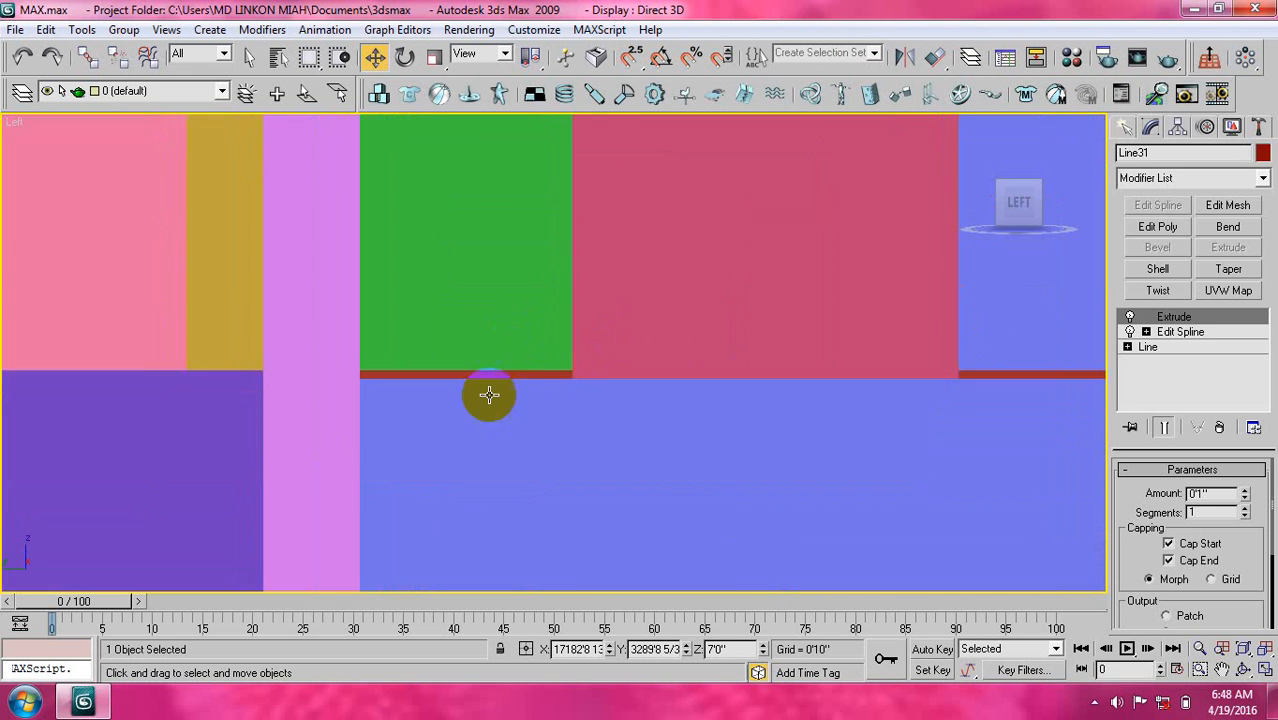
pyautogui.scroll(3, 487, 395)
pyautogui.click(505, 415)
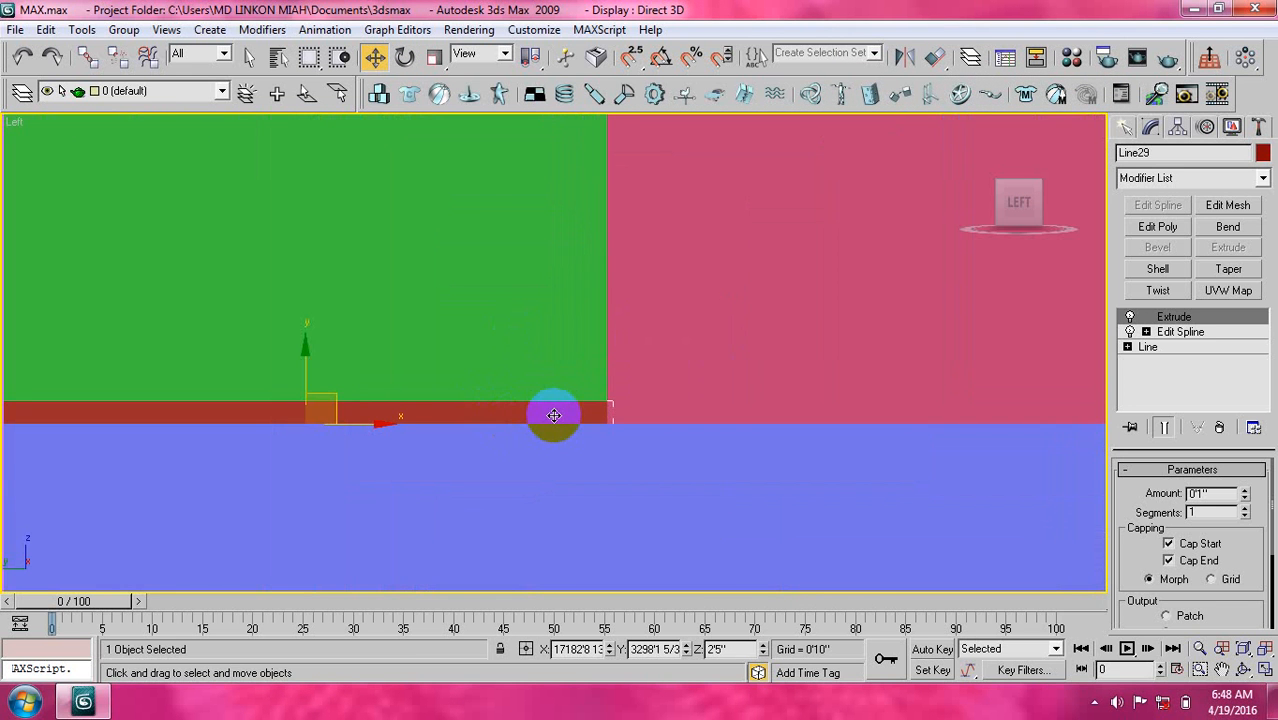
pyautogui.keyDown('shift'); pyautogui.click(553, 415); pyautogui.keyUp('shift')
pyautogui.click(603, 414)
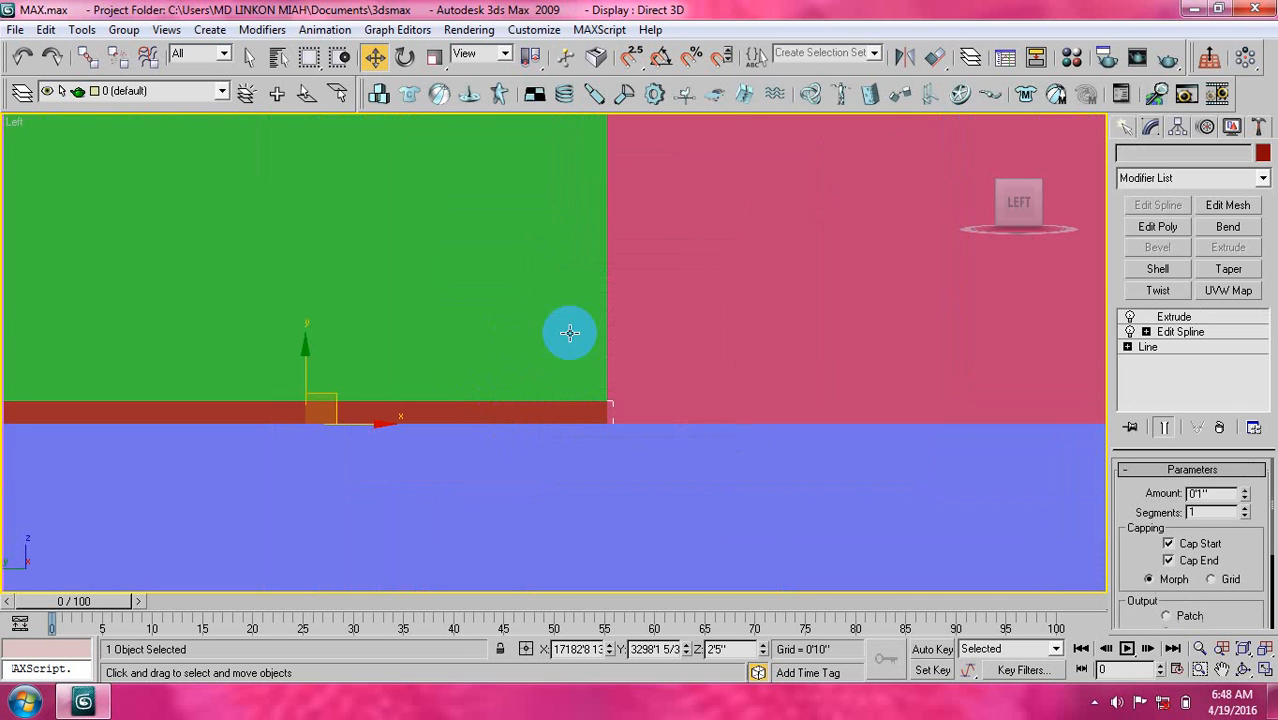
# Raise the copied short strip to the top of the green panel by setting its absolute world Z to 84.
pyautogui.rightClick(374, 57)
pyautogui.doubleClick(890, 120)
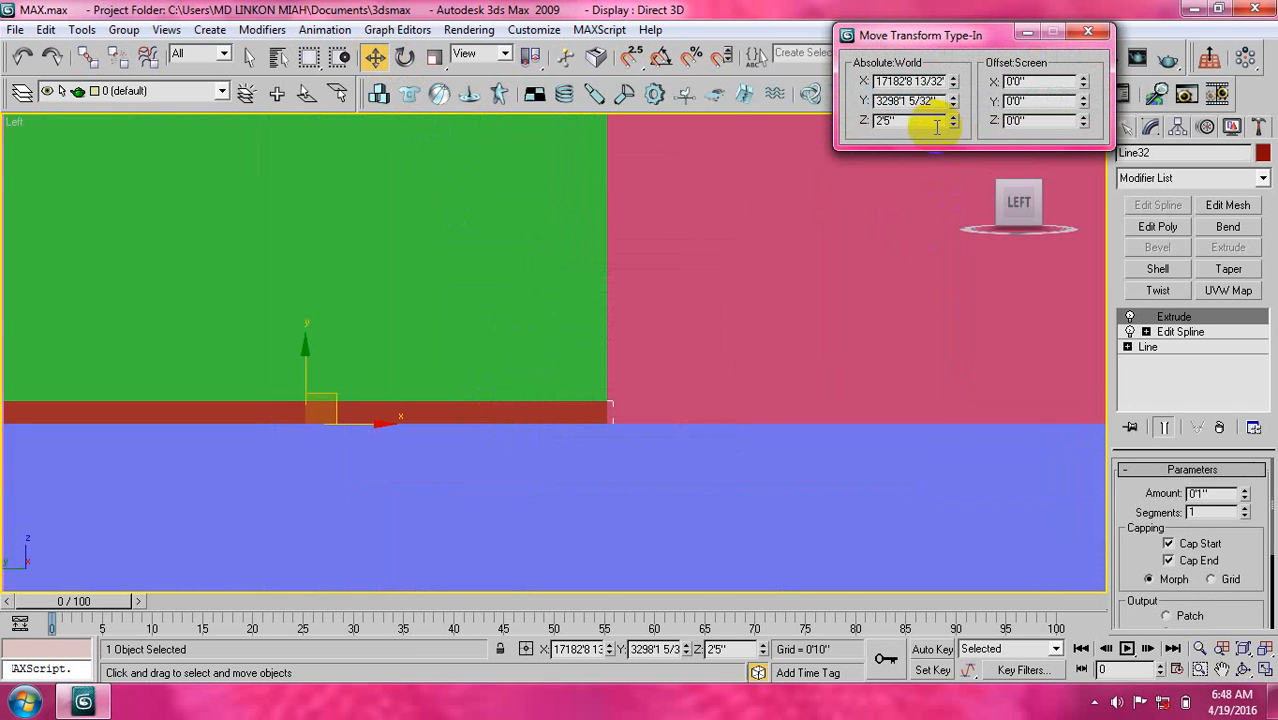
pyautogui.press('Return')
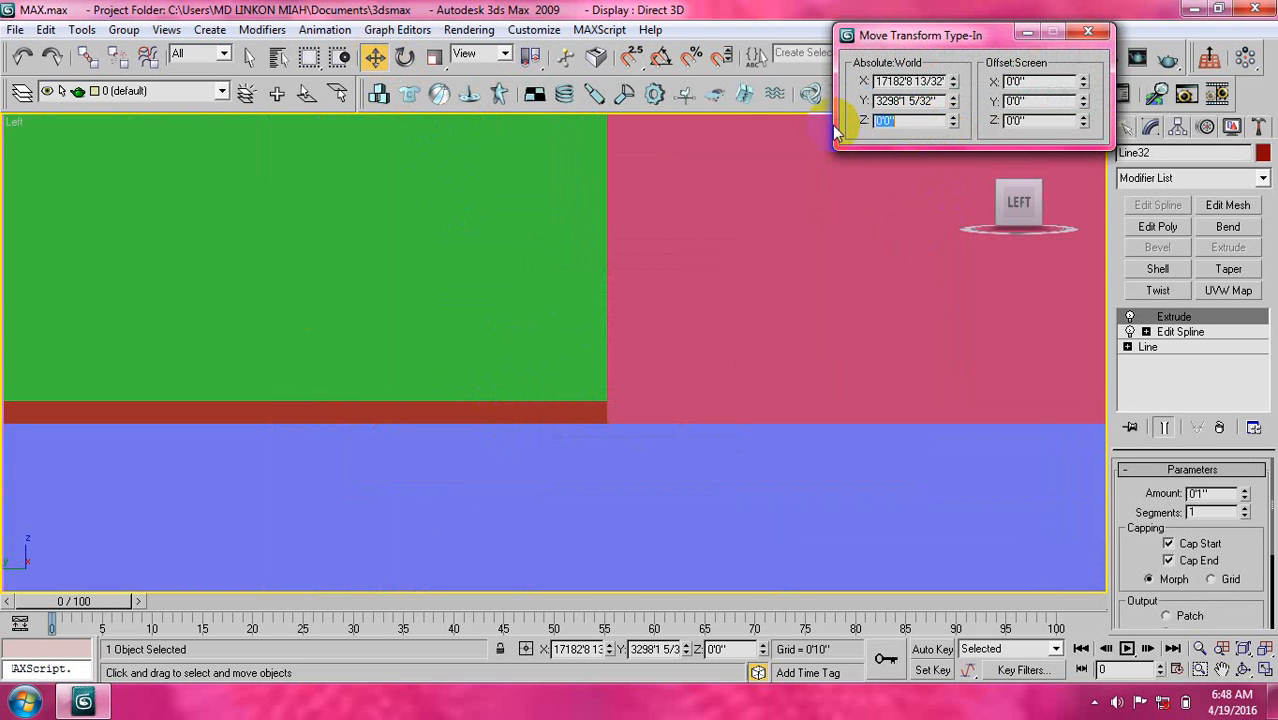
pyautogui.write('84')
pyautogui.press('Return')
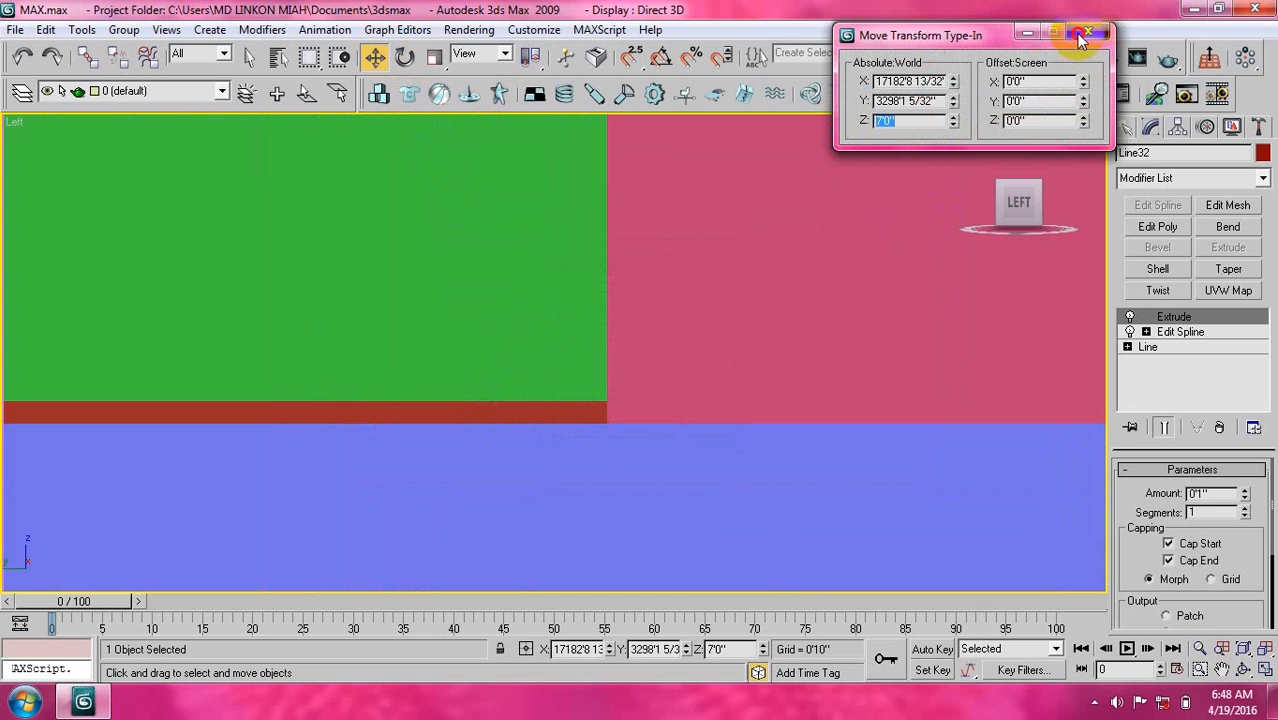
pyautogui.click(1088, 32)
# Clone the blue sill wall between the pink and lavender columns as a copy.
pyautogui.scroll(-10, 616, 374)
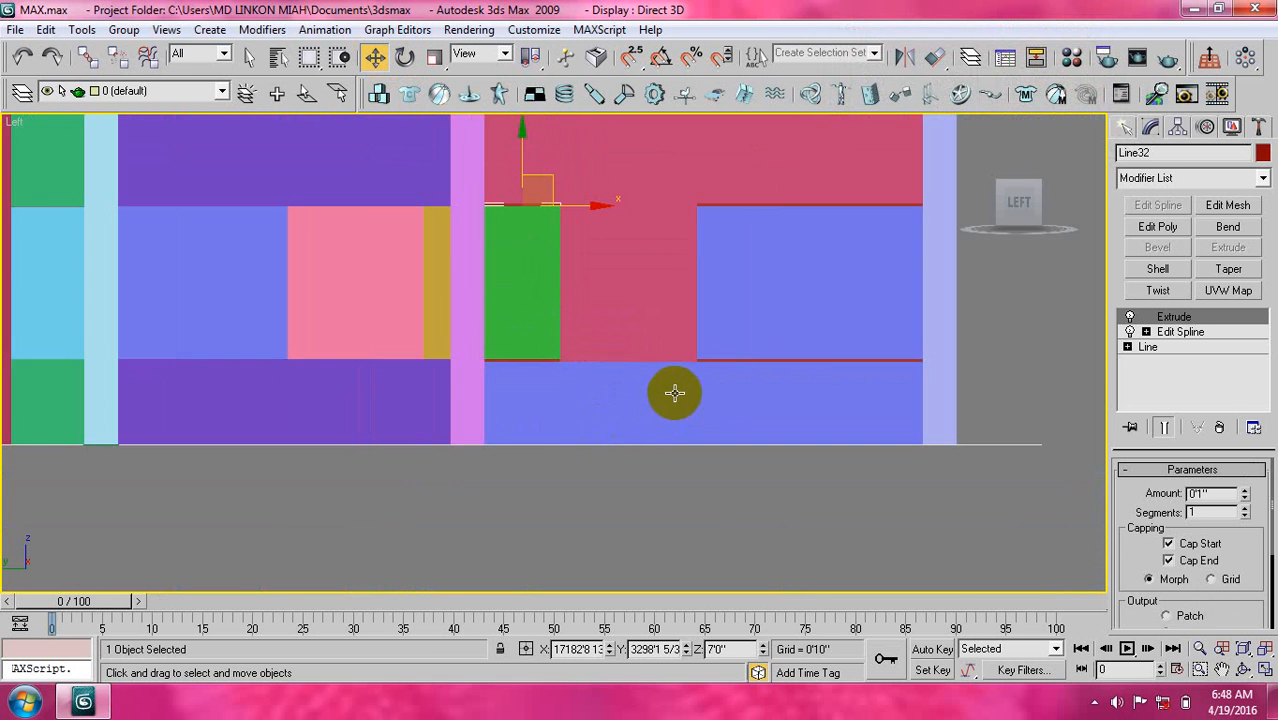
pyautogui.click(582, 452)
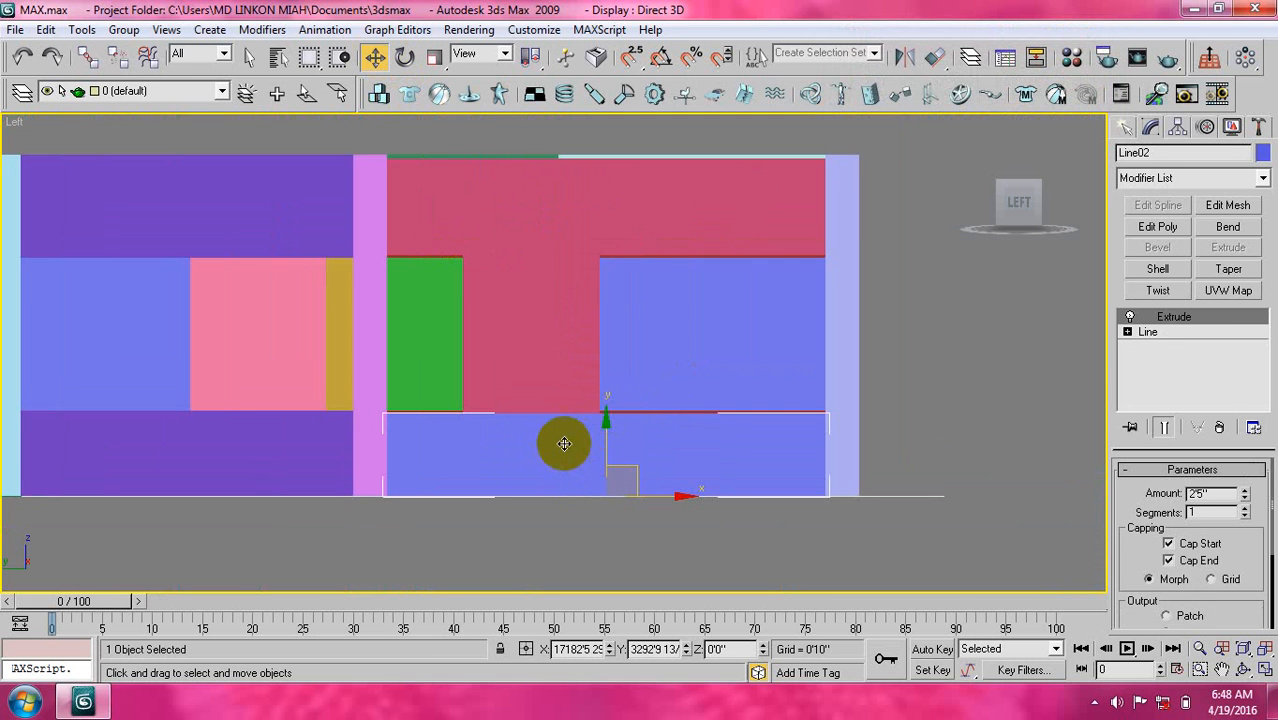
pyautogui.keyDown('shift'); pyautogui.click(564, 443); pyautogui.keyUp('shift')
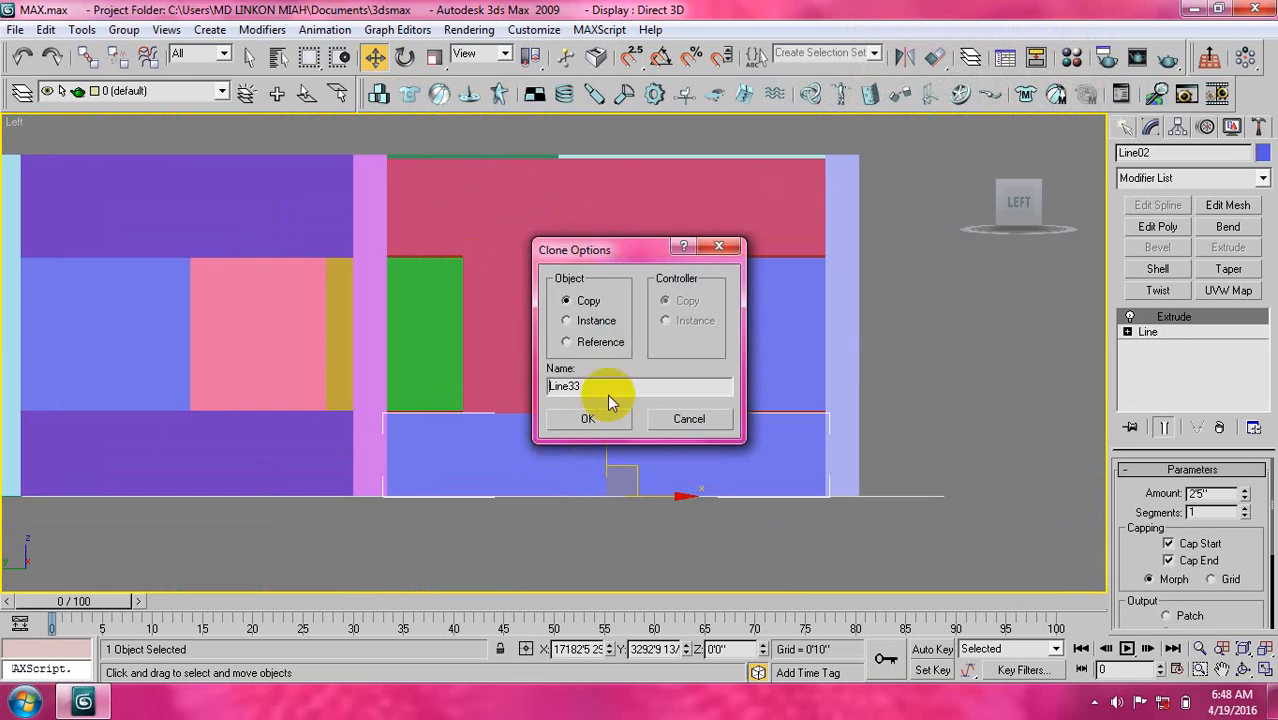
pyautogui.click(586, 417)
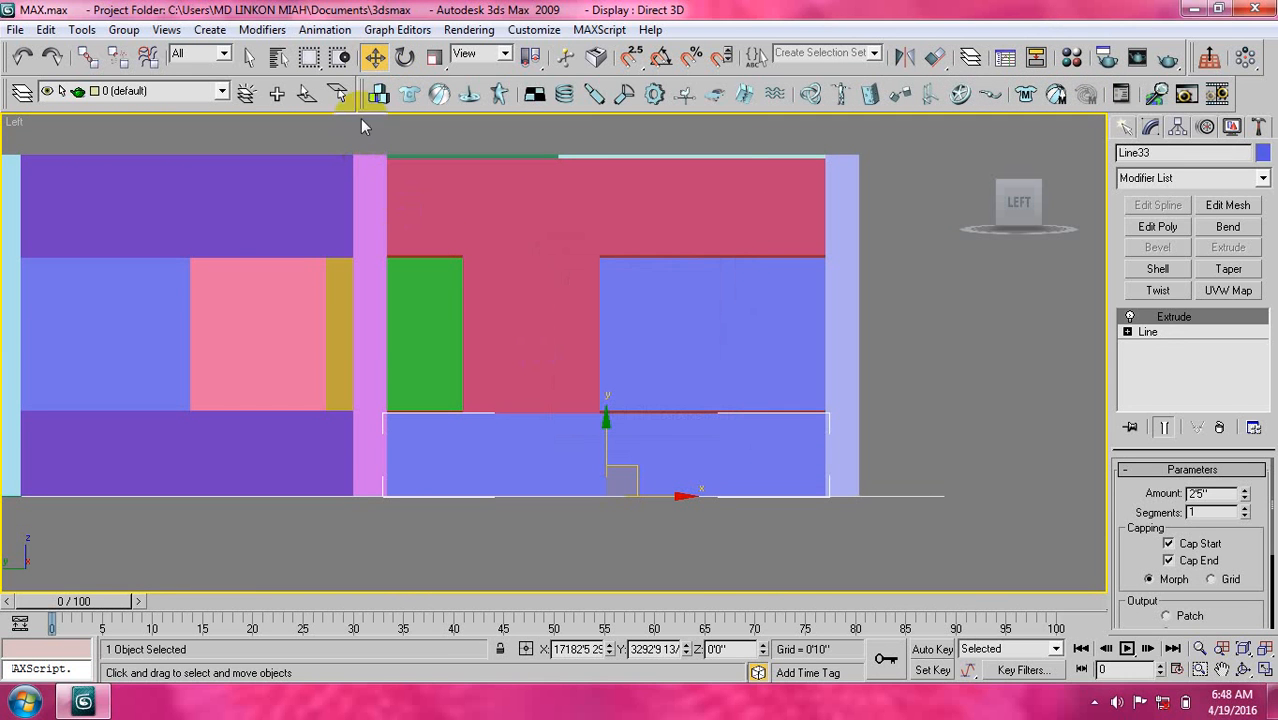
# Raise the copied sill wall above the opening by setting its absolute world Z to 7'0".
pyautogui.rightClick(376, 58)
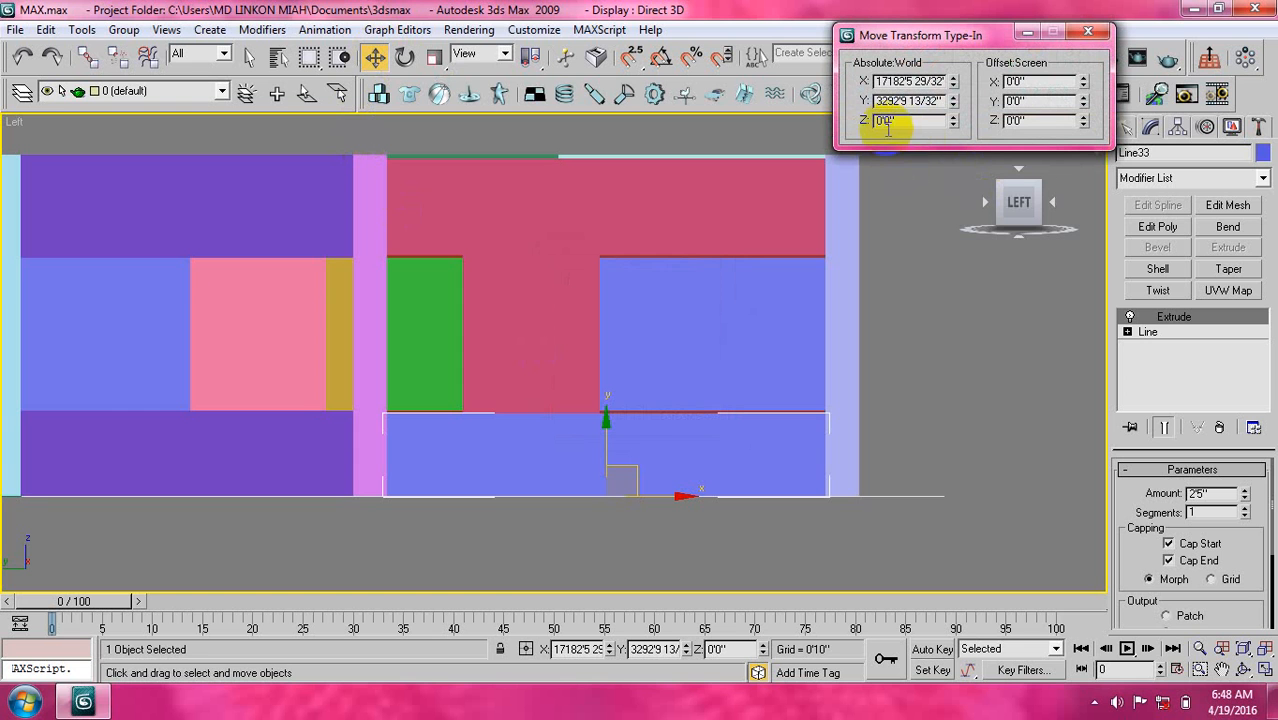
pyautogui.moveTo(899, 122); pyautogui.dragTo(859, 132)
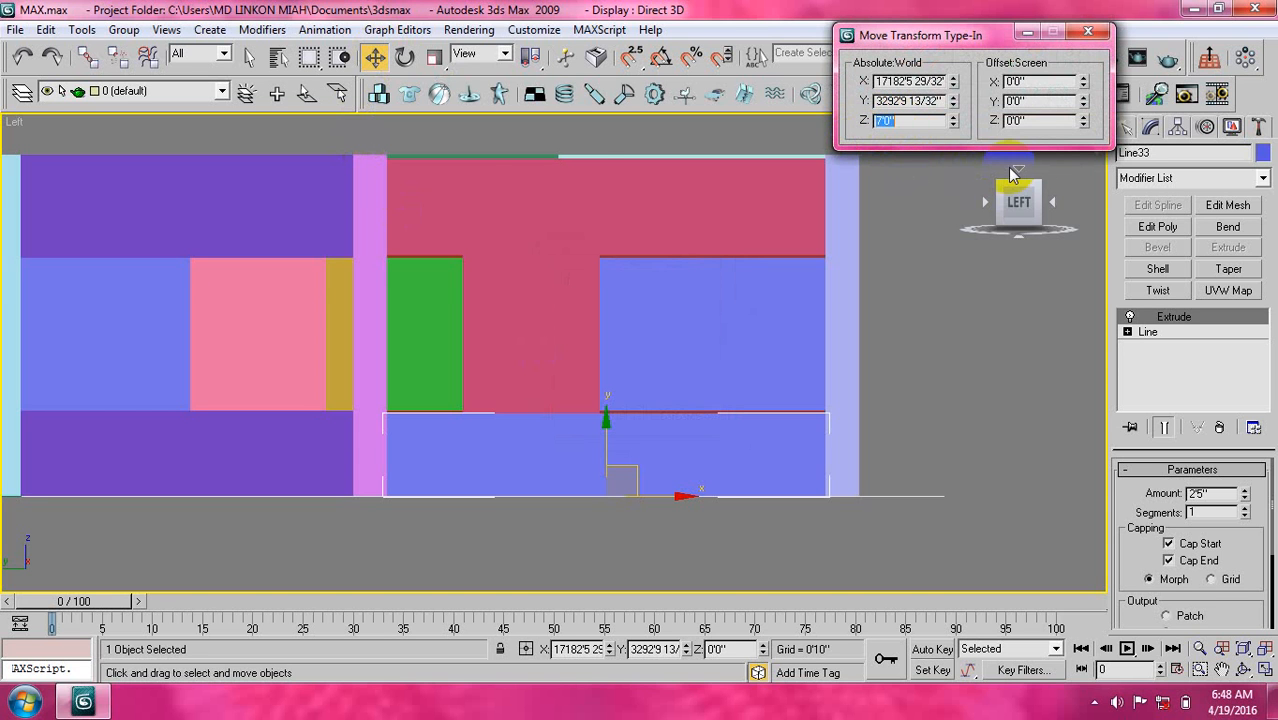
pyautogui.press('Return')
pyautogui.click(1088, 32)
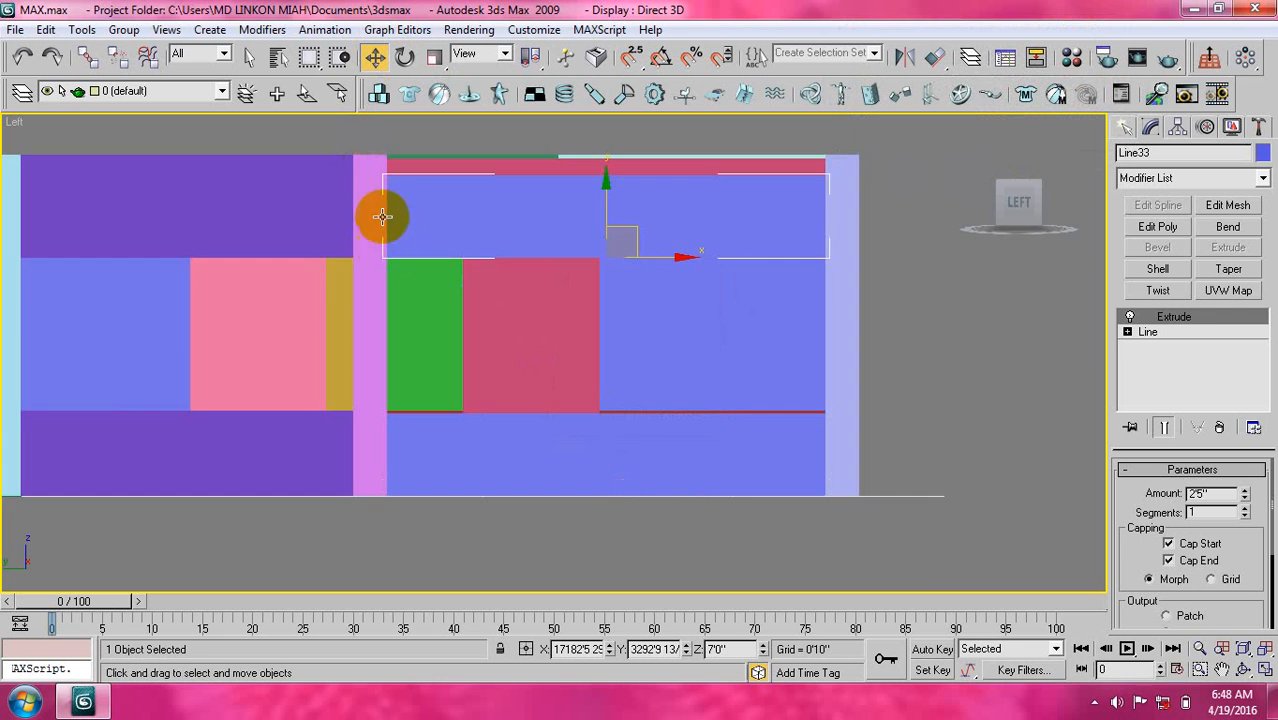
# Set the Extrude amount of the raised wall copy to 3'0".
pyautogui.moveTo(382, 216); pyautogui.dragTo(359, 300, button='middle')
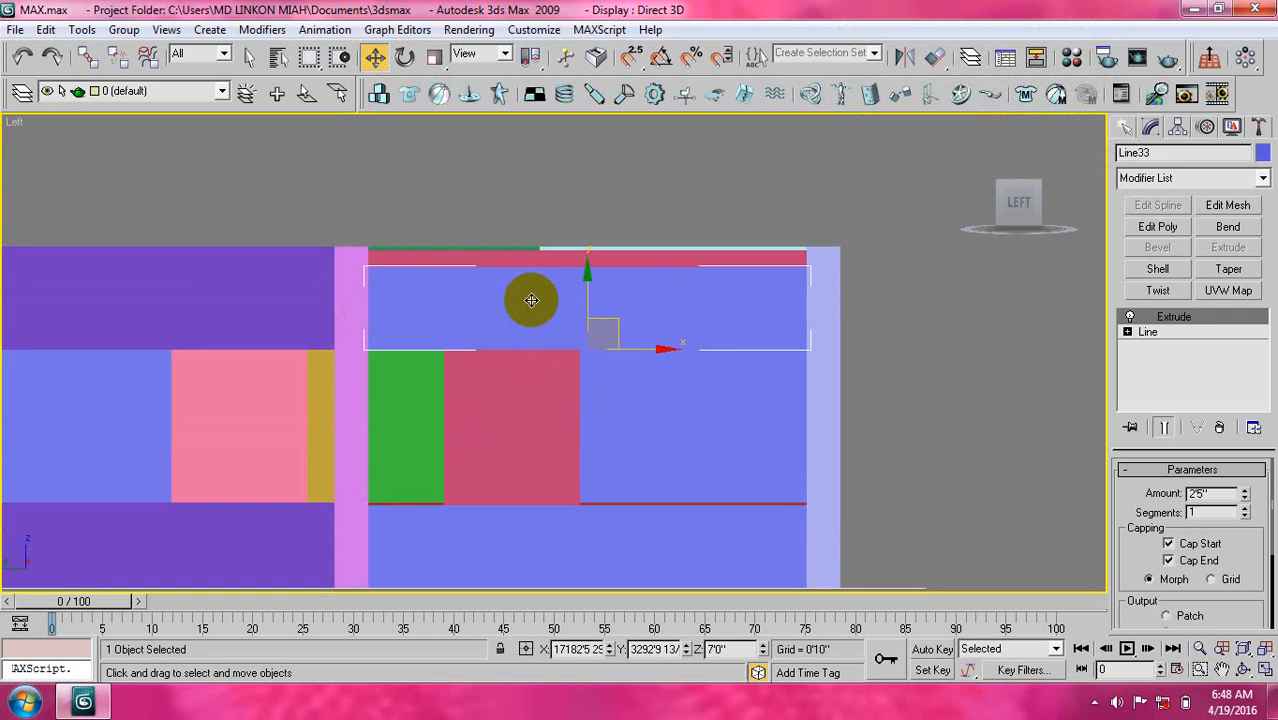
pyautogui.doubleClick(1205, 494)
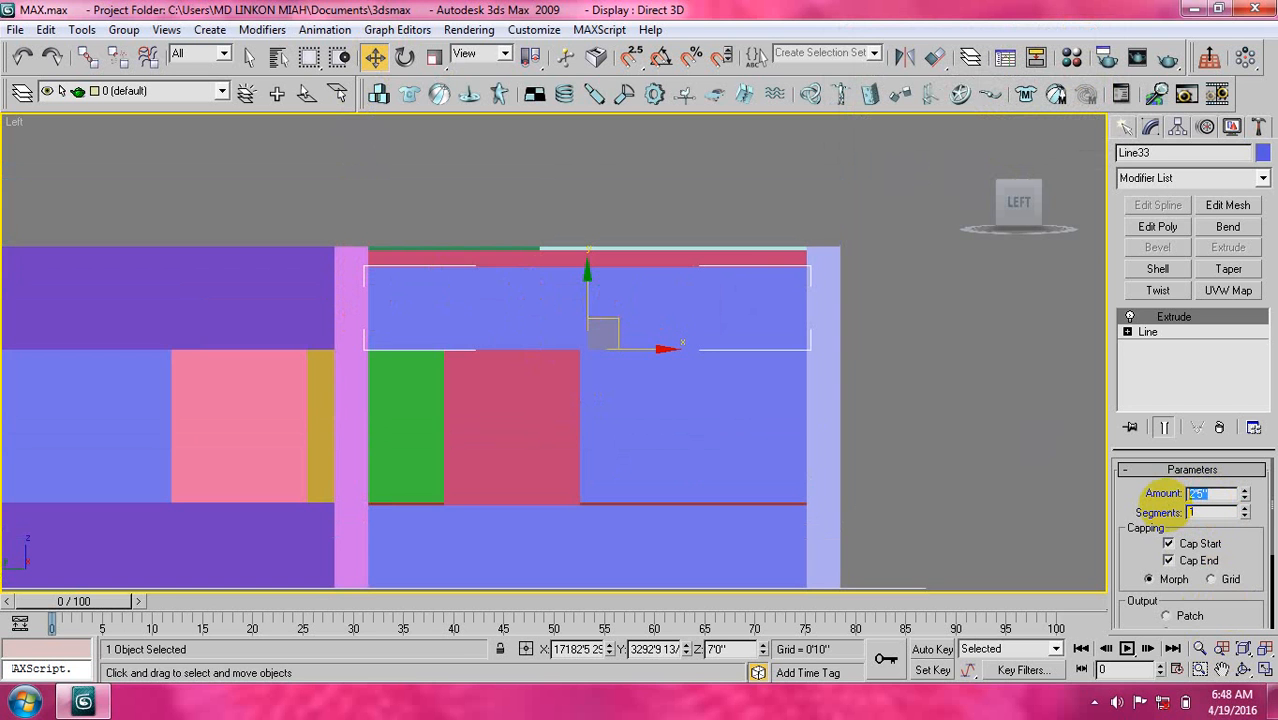
pyautogui.press('Return')
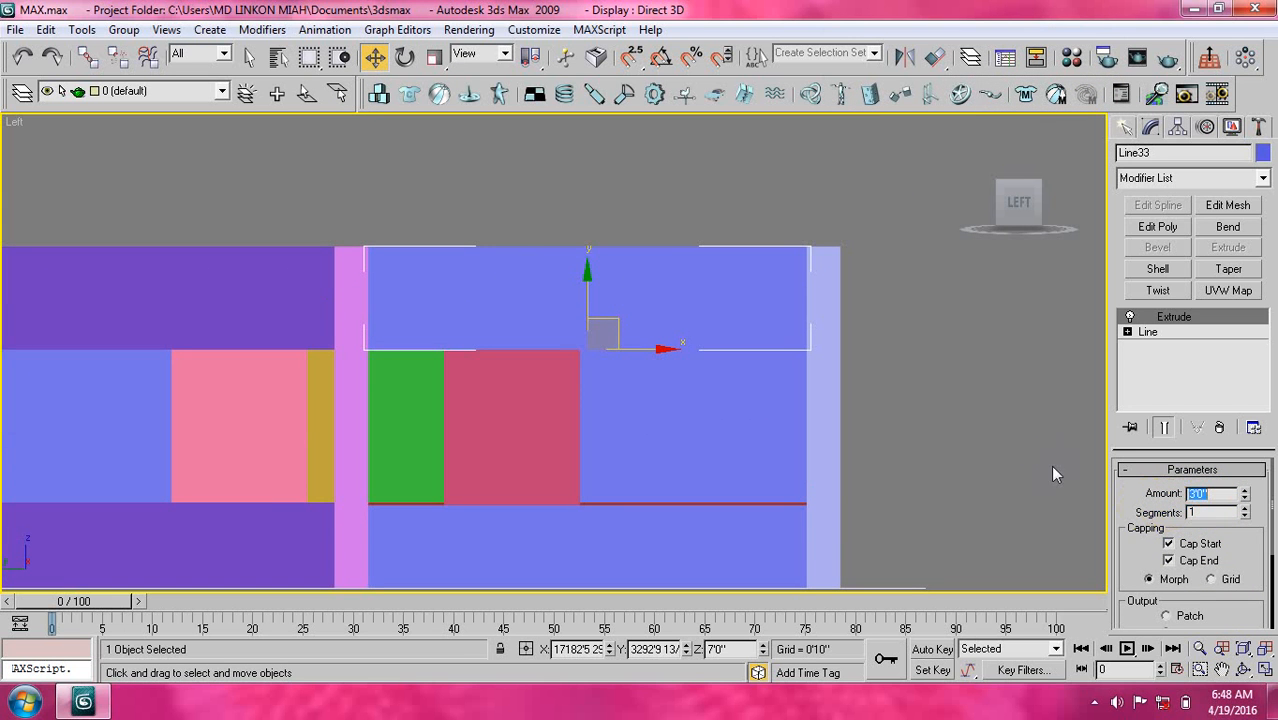
# Examine the raised wall copy and its joint with the panels beside the opening in the perspective view.
pyautogui.press('p')
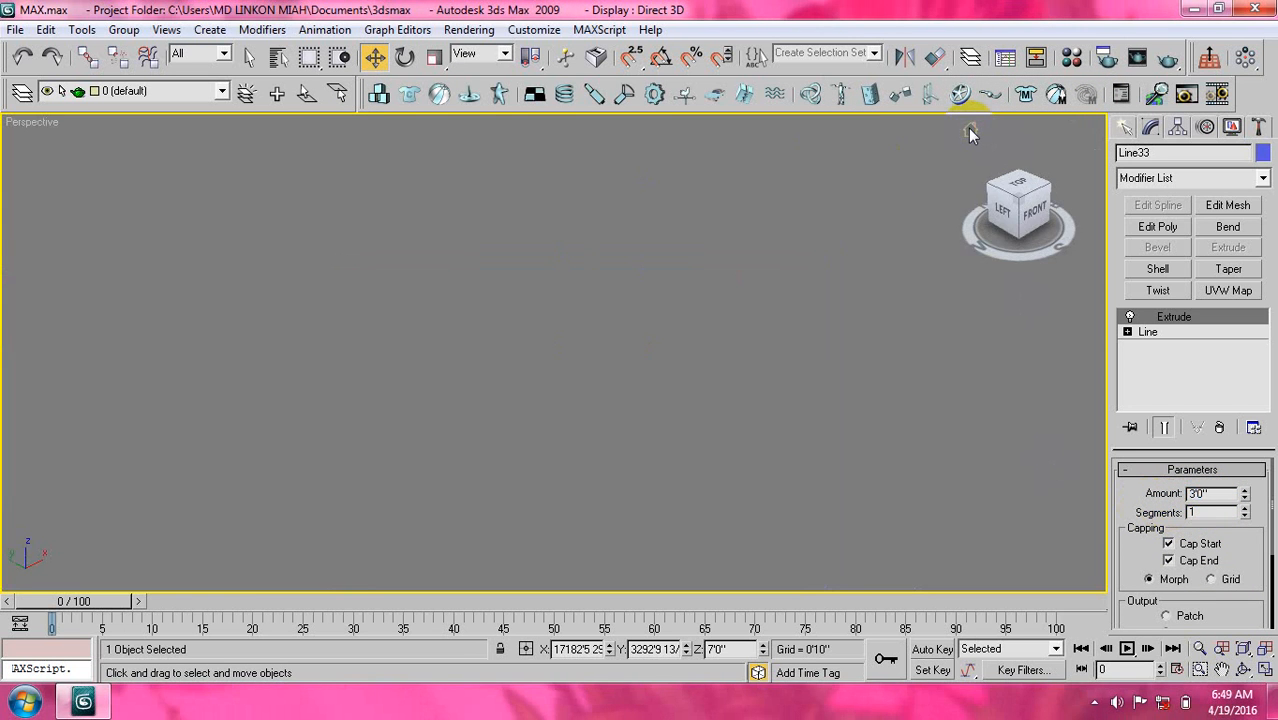
pyautogui.hotkey('shift', 'z')
pyautogui.moveTo(791, 356); pyautogui.dragTo(800, 282, button='middle')
pyautogui.scroll(-4, 800, 282)
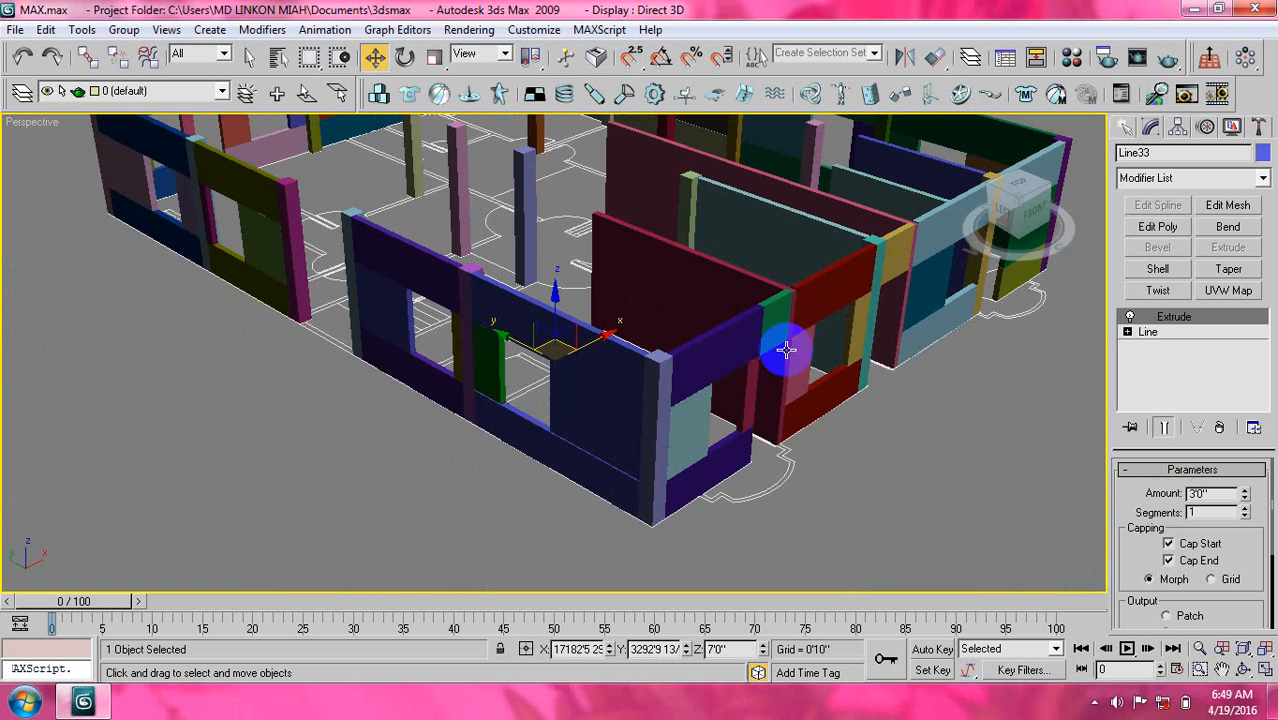
pyautogui.scroll(5, 611, 396)
pyautogui.scroll(-3, 644, 413)
pyautogui.moveTo(638, 416); pyautogui.dragTo(628, 363, button='middle')
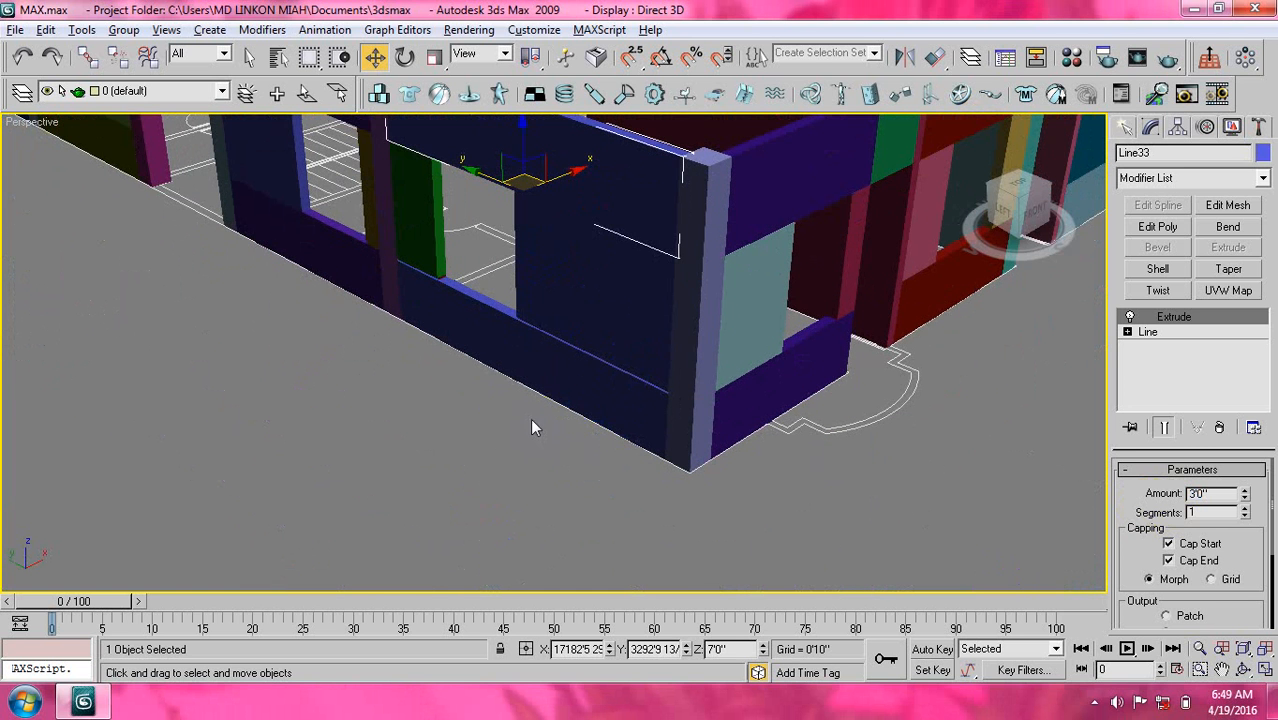
pyautogui.keyDown('alt'); pyautogui.moveTo(526, 420); pyautogui.dragTo(641, 396, button='middle'); pyautogui.keyUp('alt')
pyautogui.moveTo(613, 240); pyautogui.dragTo(671, 459, button='middle')
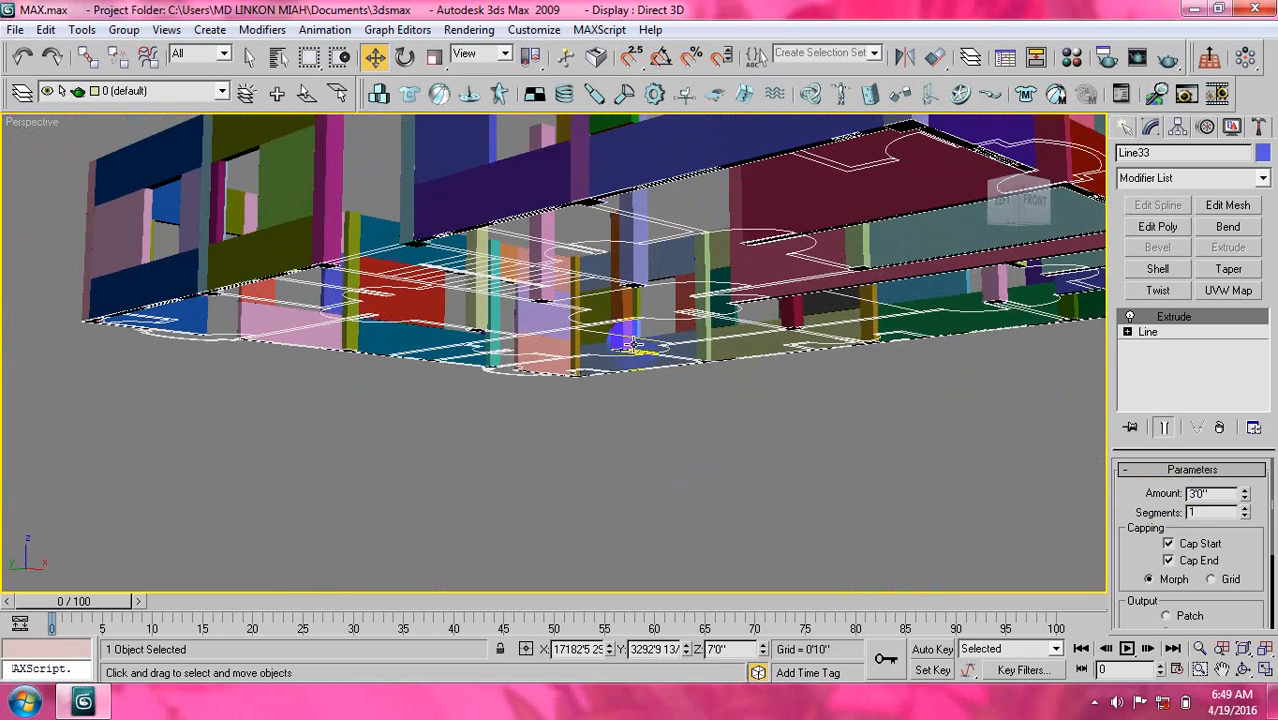
pyautogui.keyDown('alt'); pyautogui.moveTo(630, 343); pyautogui.dragTo(617, 376, button='middle'); pyautogui.keyUp('alt')
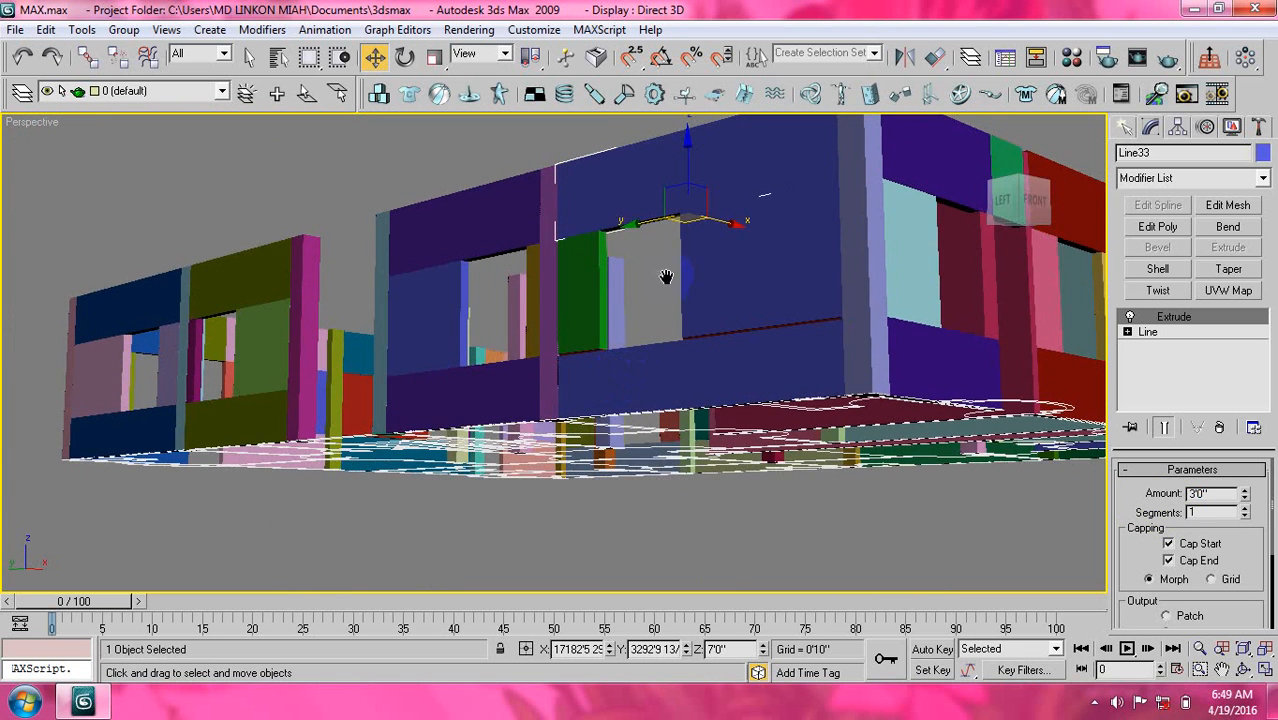
pyautogui.moveTo(666, 277); pyautogui.dragTo(662, 289, button='middle')
pyautogui.scroll(5, 686, 255)
pyautogui.scroll(-5, 696, 294)
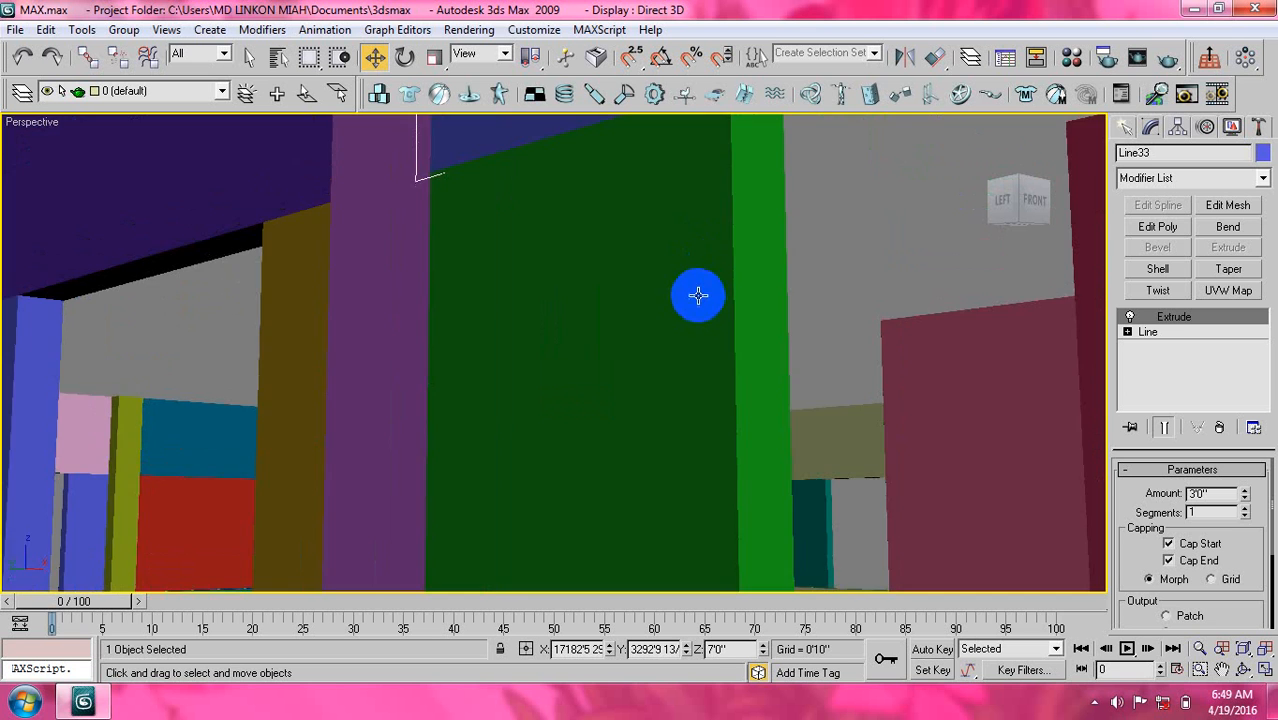
pyautogui.moveTo(700, 290); pyautogui.dragTo(669, 287, button='middle')
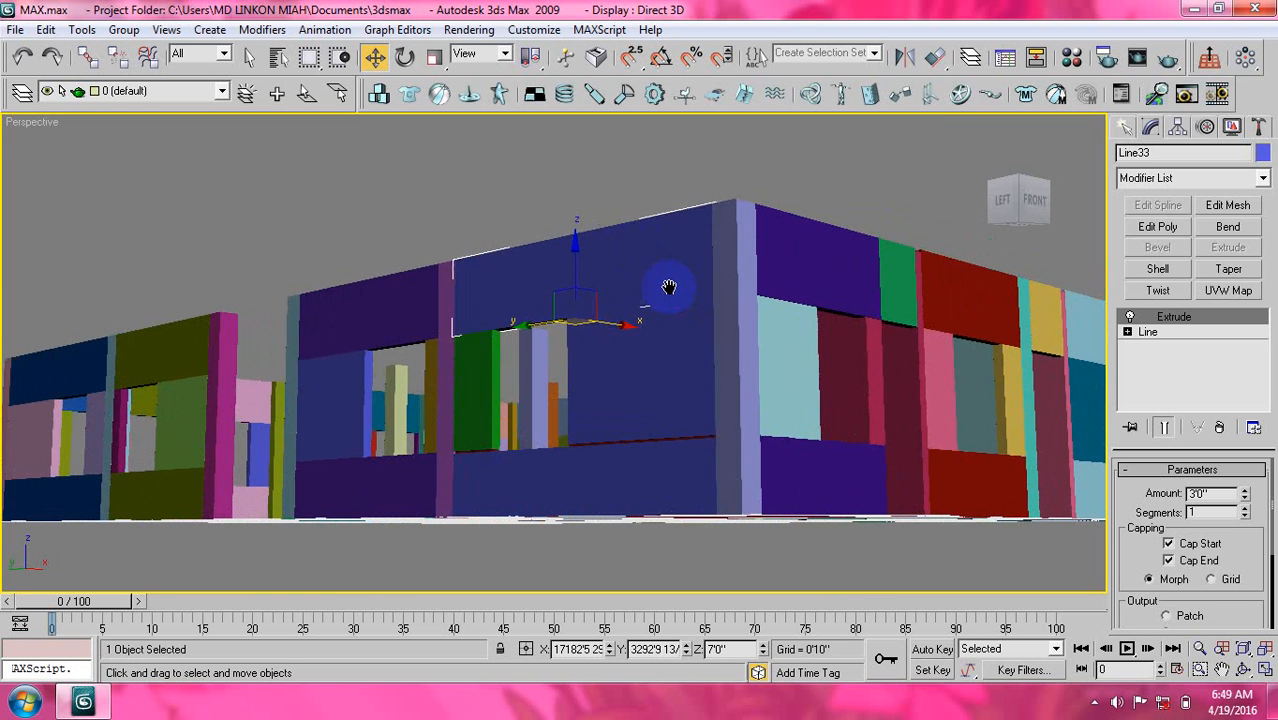
# Try resetting the blue upper wall copy's absolute world Z to 0 and raising it to 7'1".
pyautogui.click(592, 165)
pyautogui.click(562, 277)
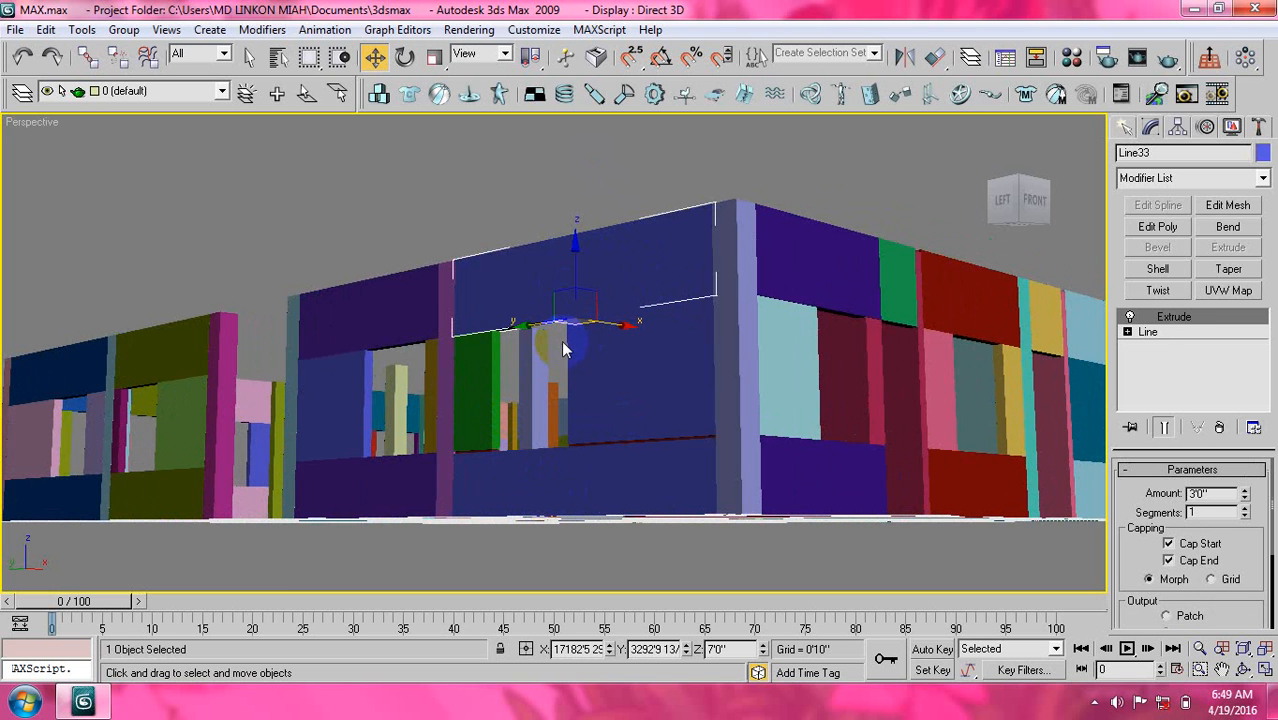
pyautogui.rightClick(375, 57)
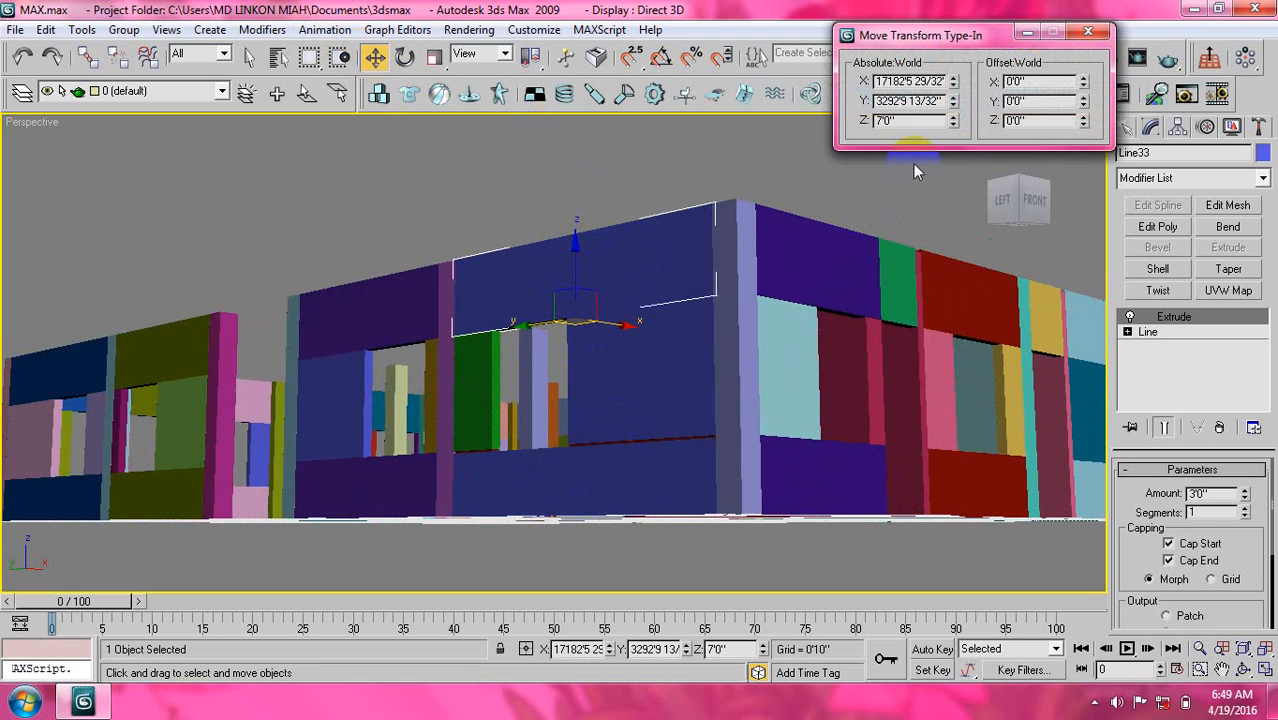
pyautogui.doubleClick(908, 120)
pyautogui.write('0')
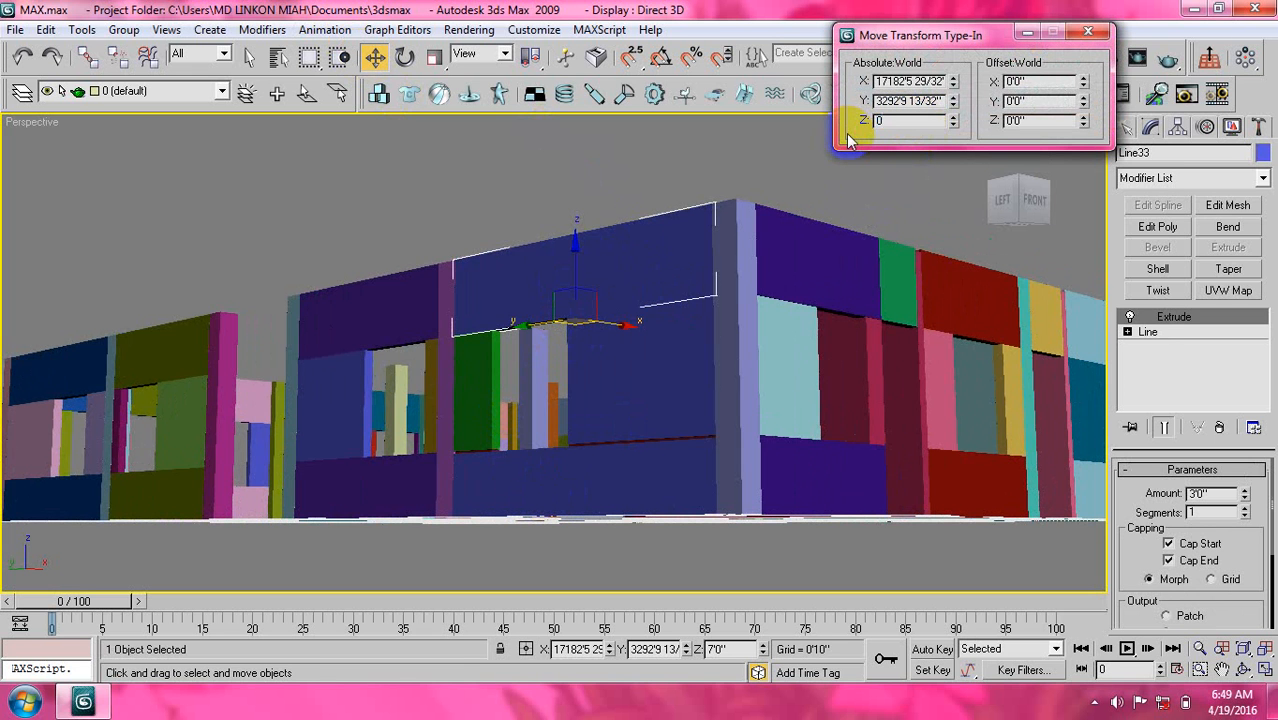
pyautogui.press('Return')
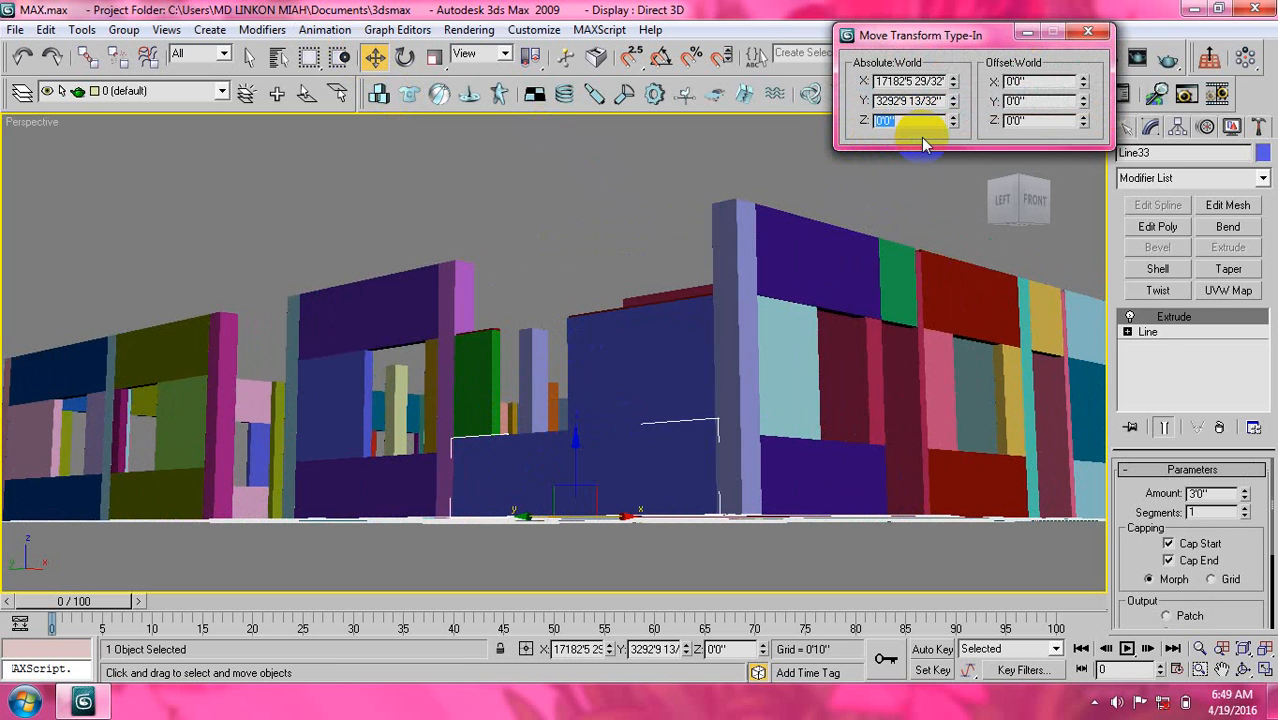
pyautogui.write("7'1")
pyautogui.press('Return')
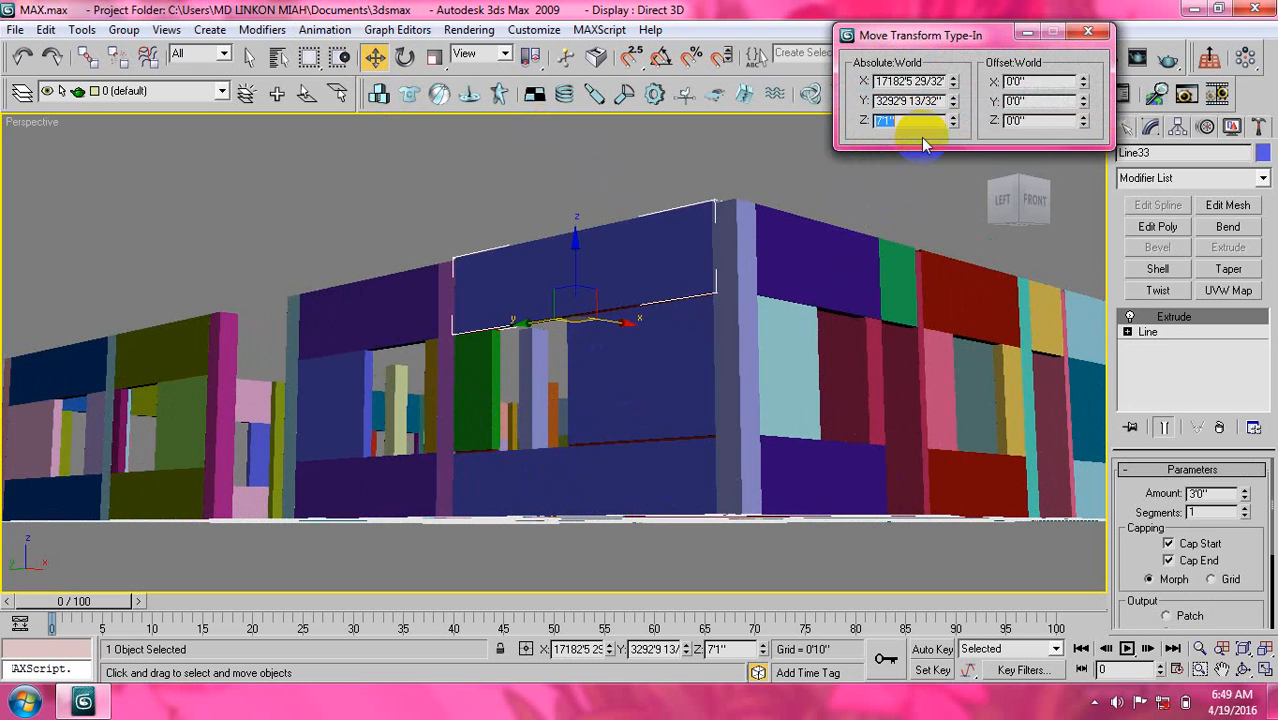
pyautogui.click(1088, 32)
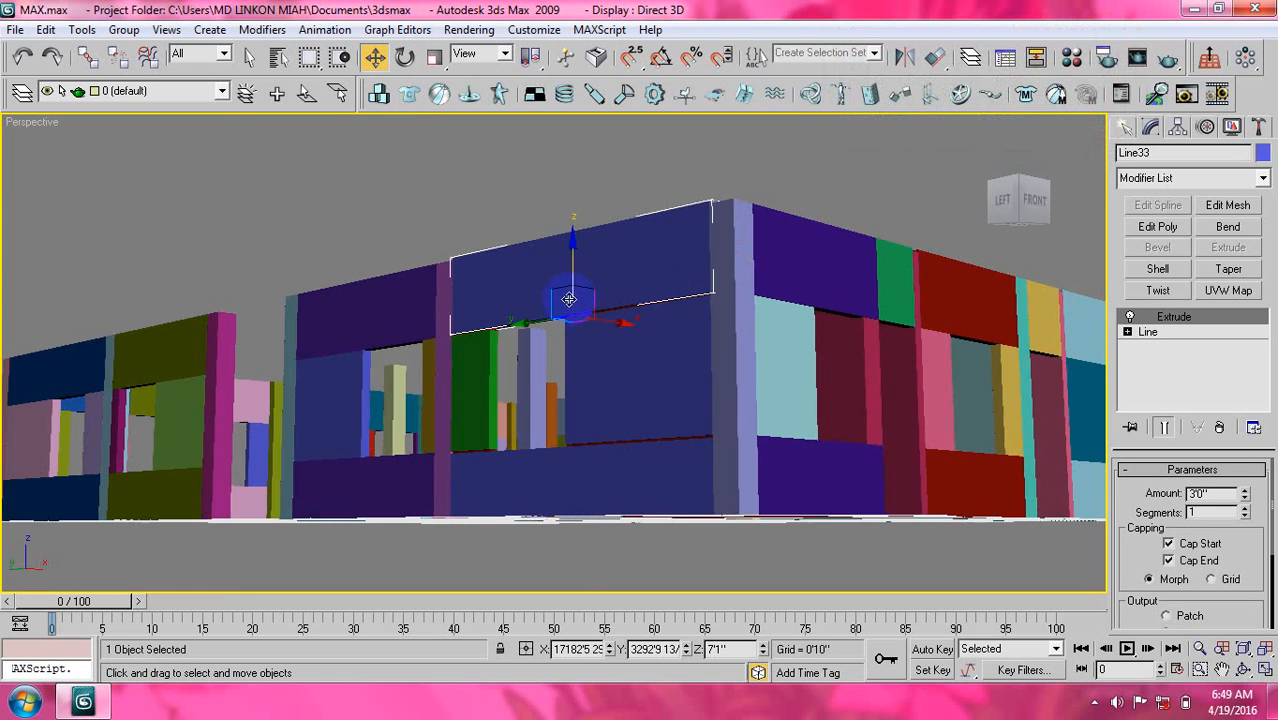
pyautogui.scroll(5, 570, 308)
pyautogui.moveTo(570, 308); pyautogui.dragTo(592, 340, button='middle')
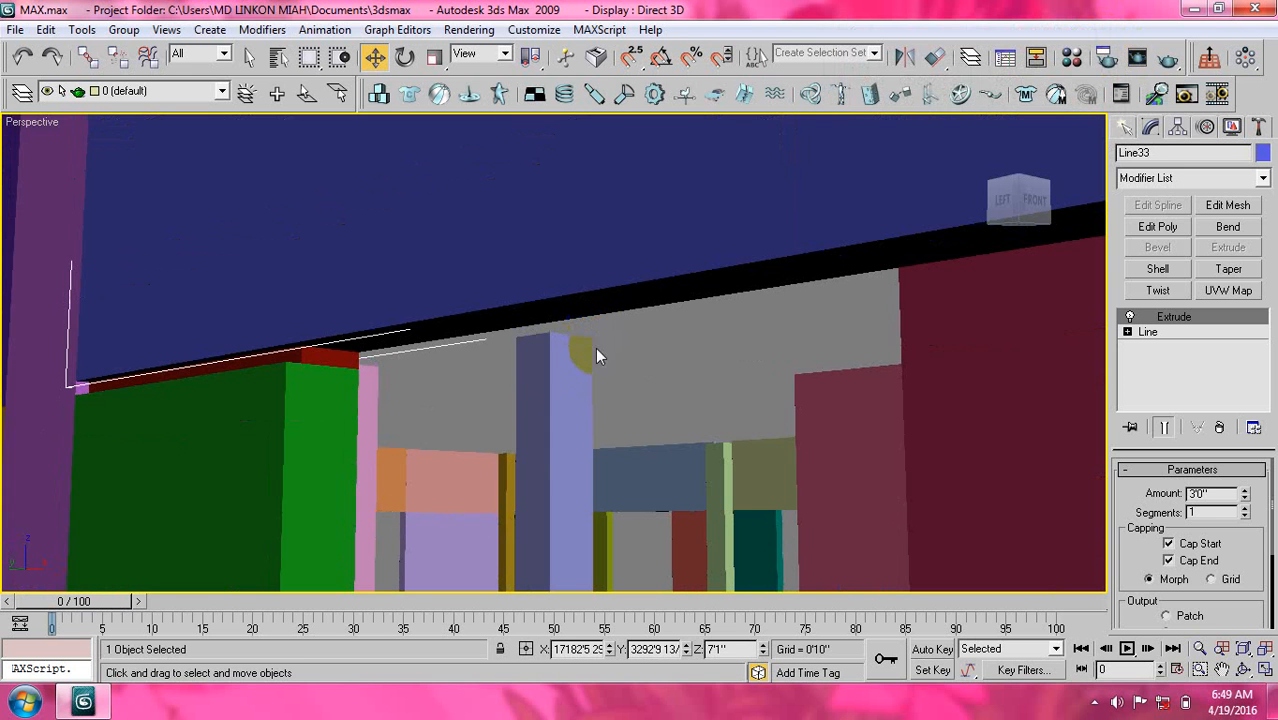
pyautogui.scroll(-8, 592, 345)
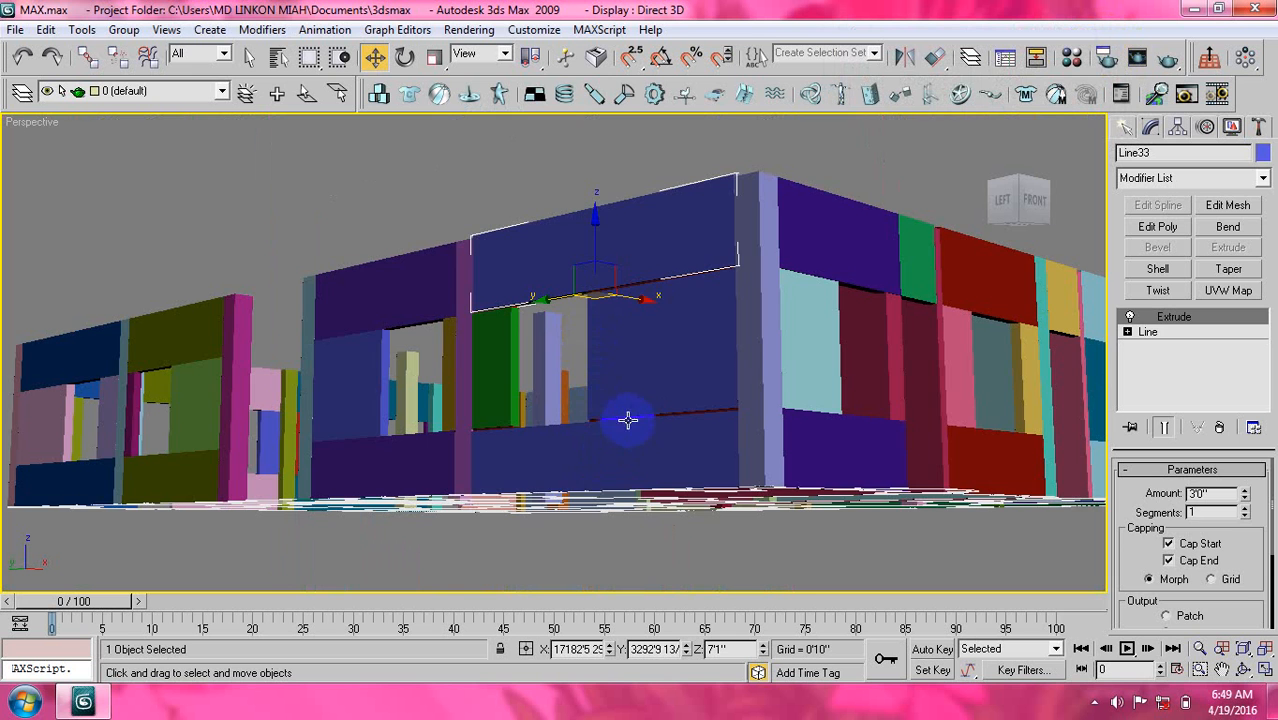
# Undo the last height changes of the blue upper wall copy and clear the selection.
pyautogui.click(519, 205)
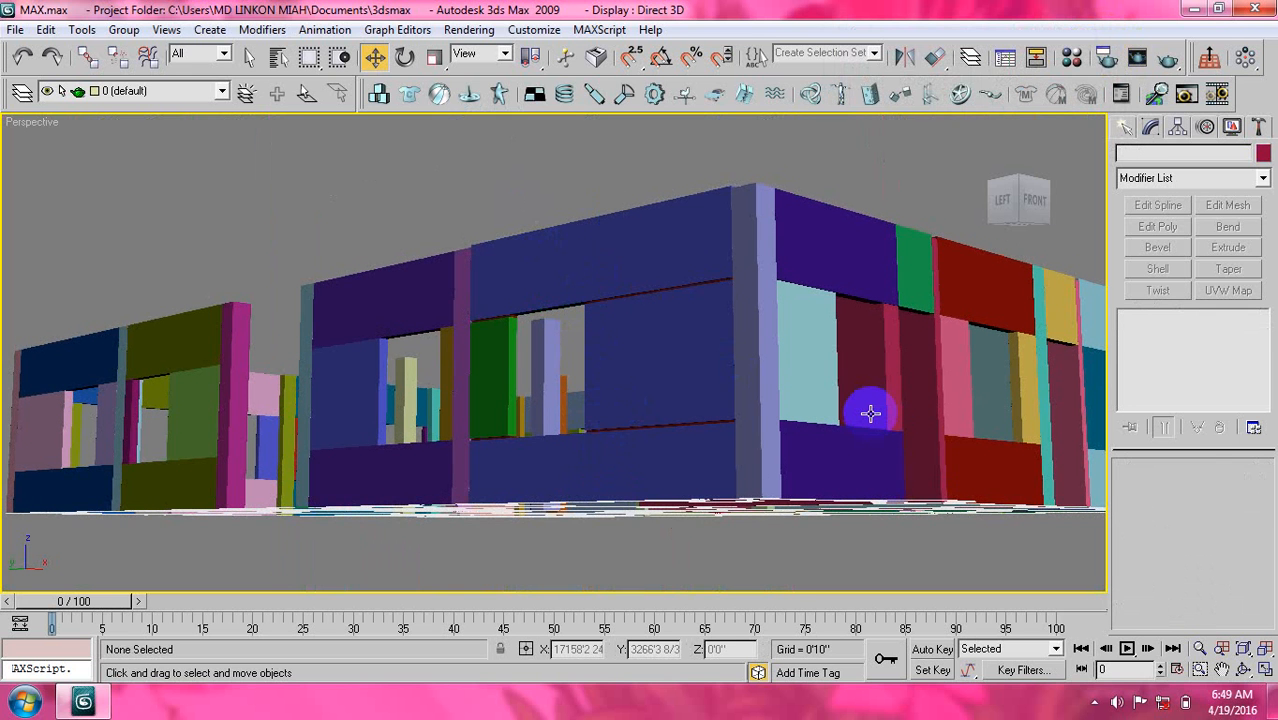
pyautogui.hotkey('ctrl', 'z')
pyautogui.hotkey('ctrl', 'z')
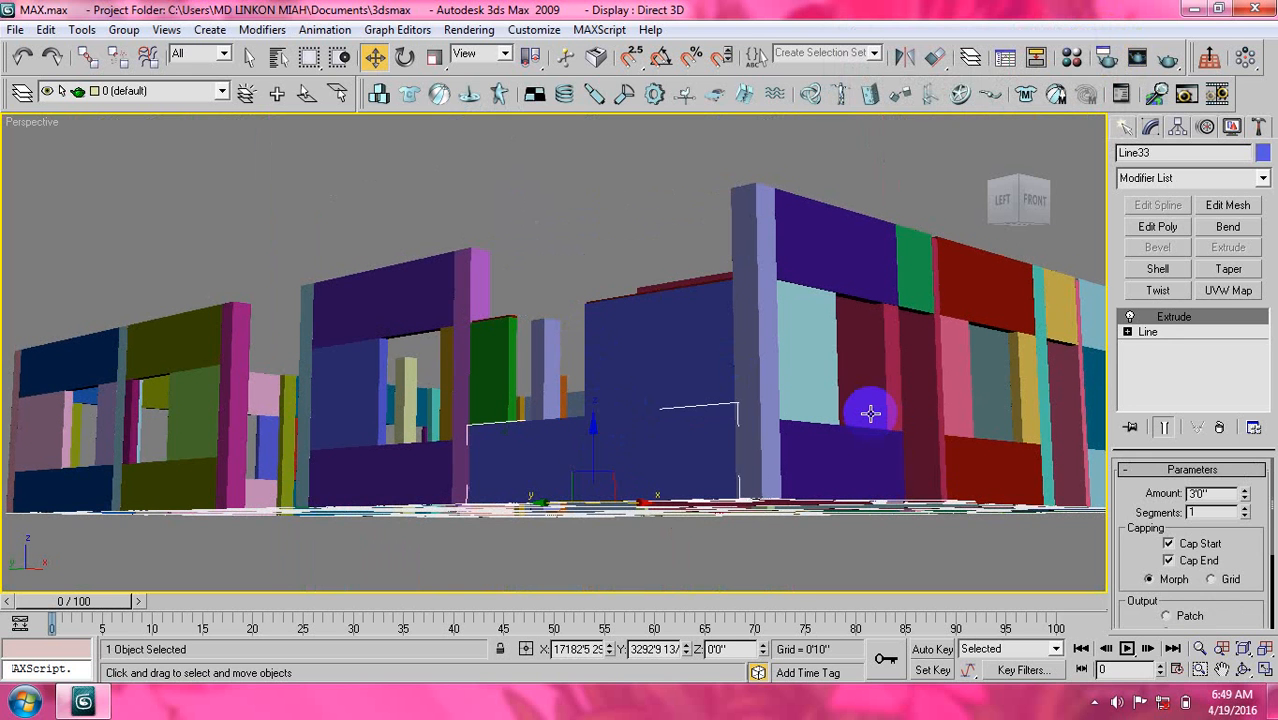
pyautogui.click(53, 57)
pyautogui.click(24, 57)
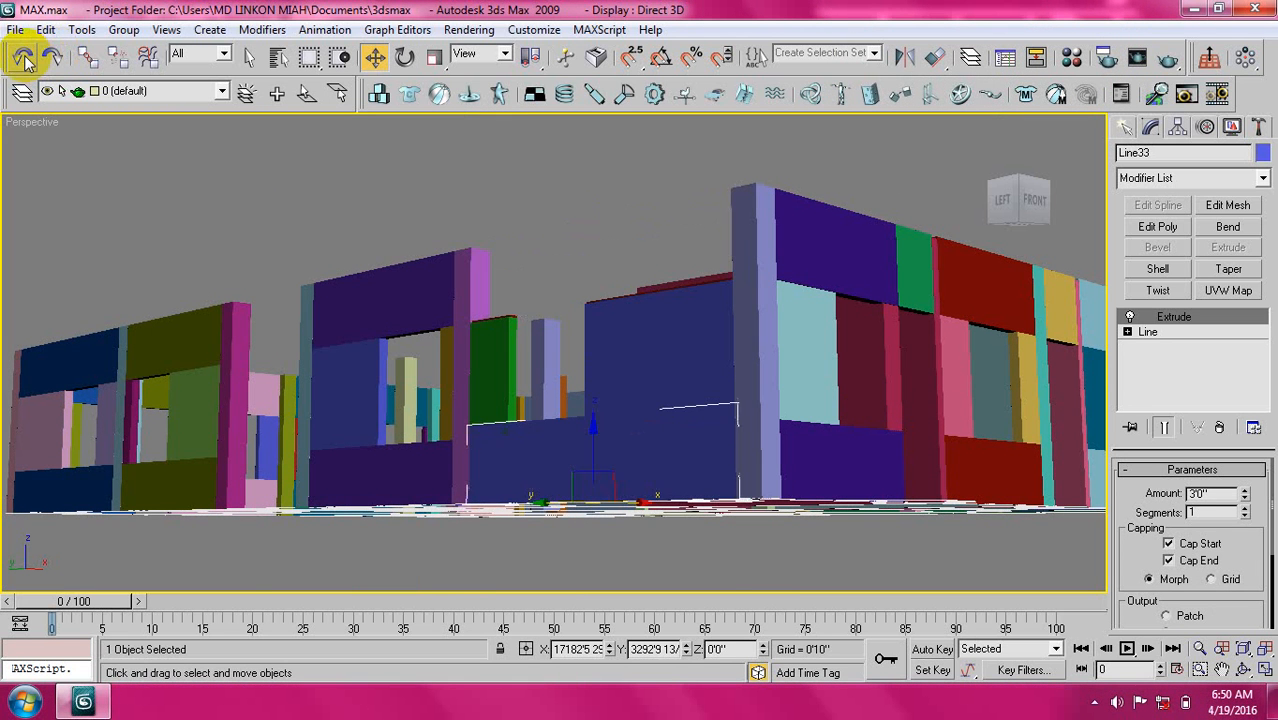
pyautogui.click(24, 57)
pyautogui.click(395, 173)
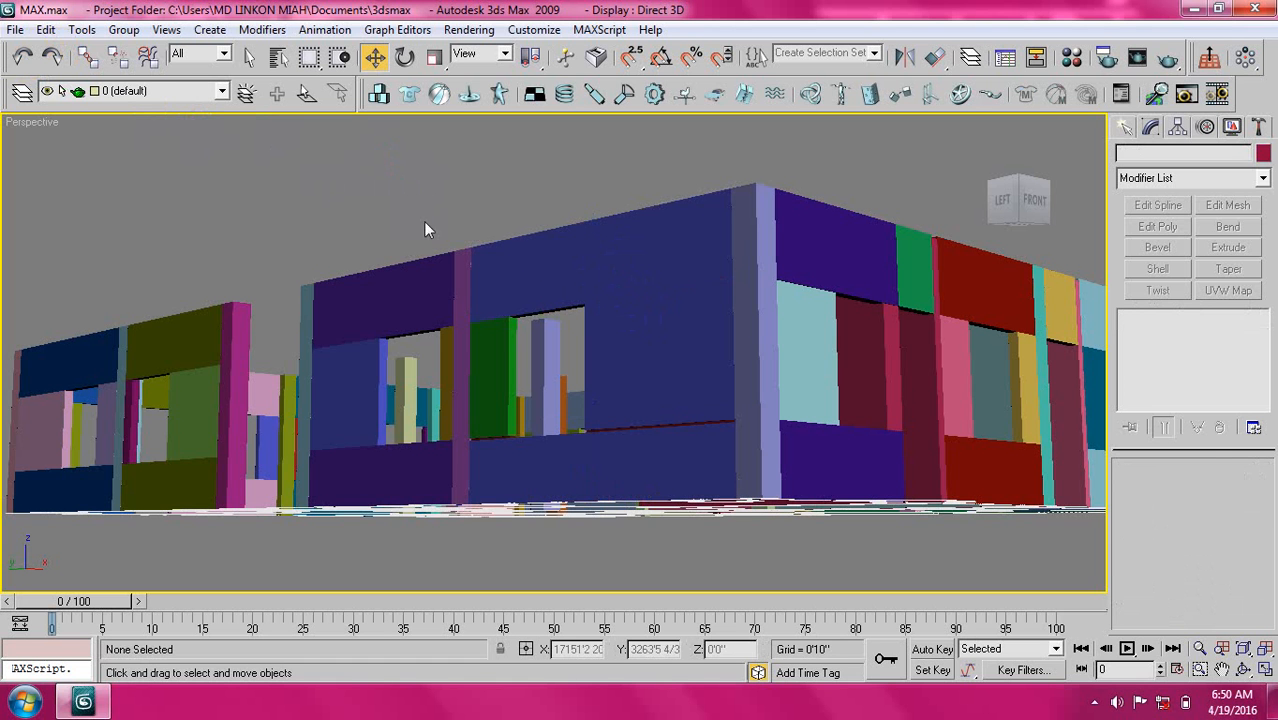
# Raise the blue upper wall above the green panel by setting its absolute world Z to 7'1", and save the scene.
pyautogui.click(560, 245)
pyautogui.rightClick(375, 57)
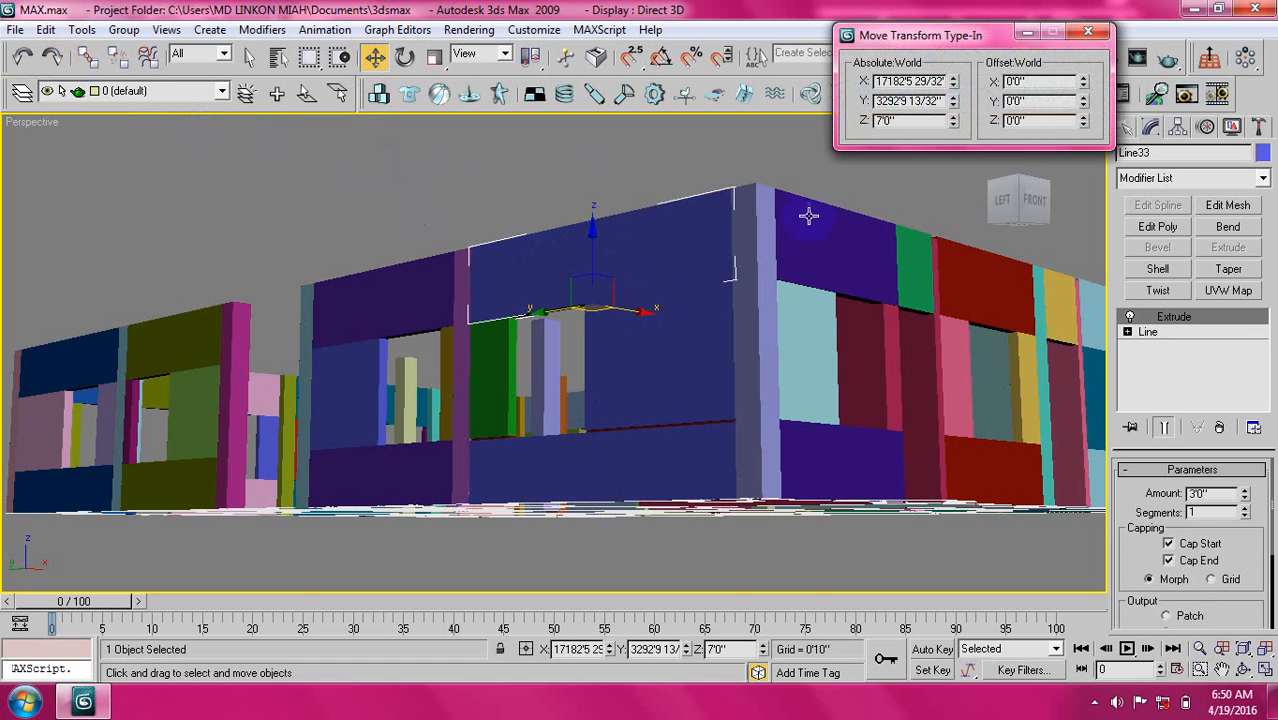
pyautogui.click(872, 121)
pyautogui.write('0')
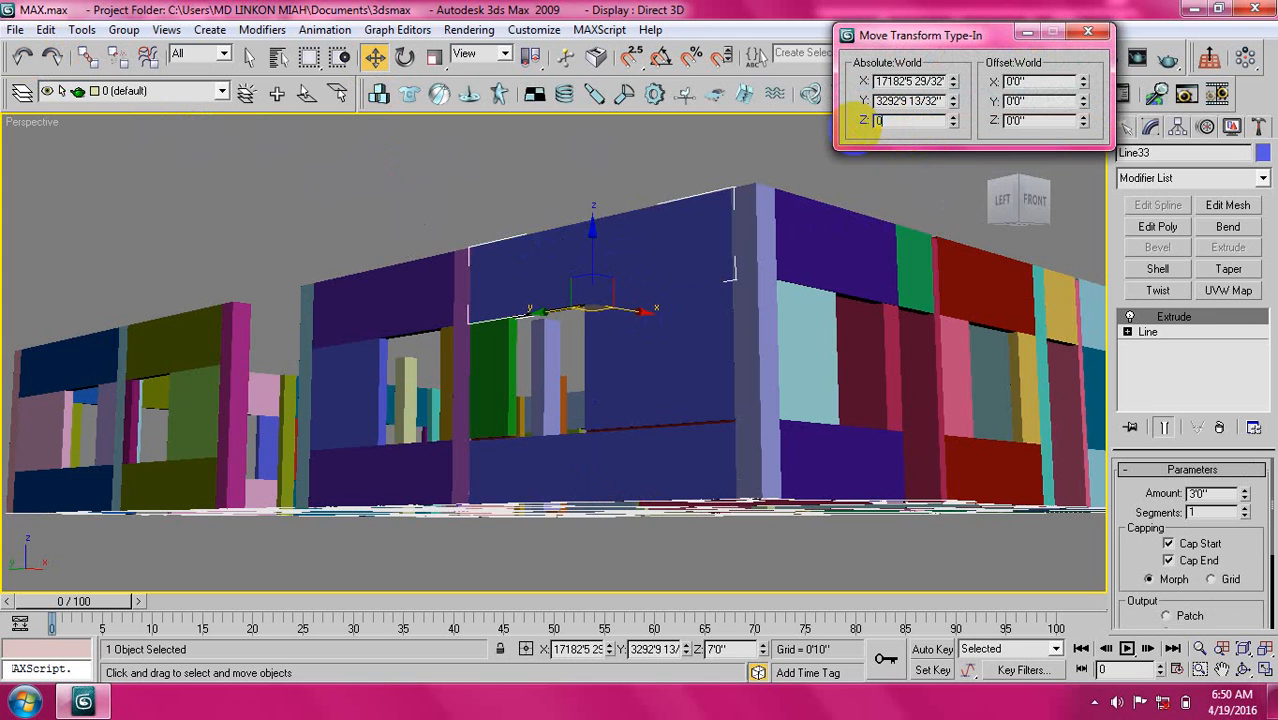
pyautogui.press('Return')
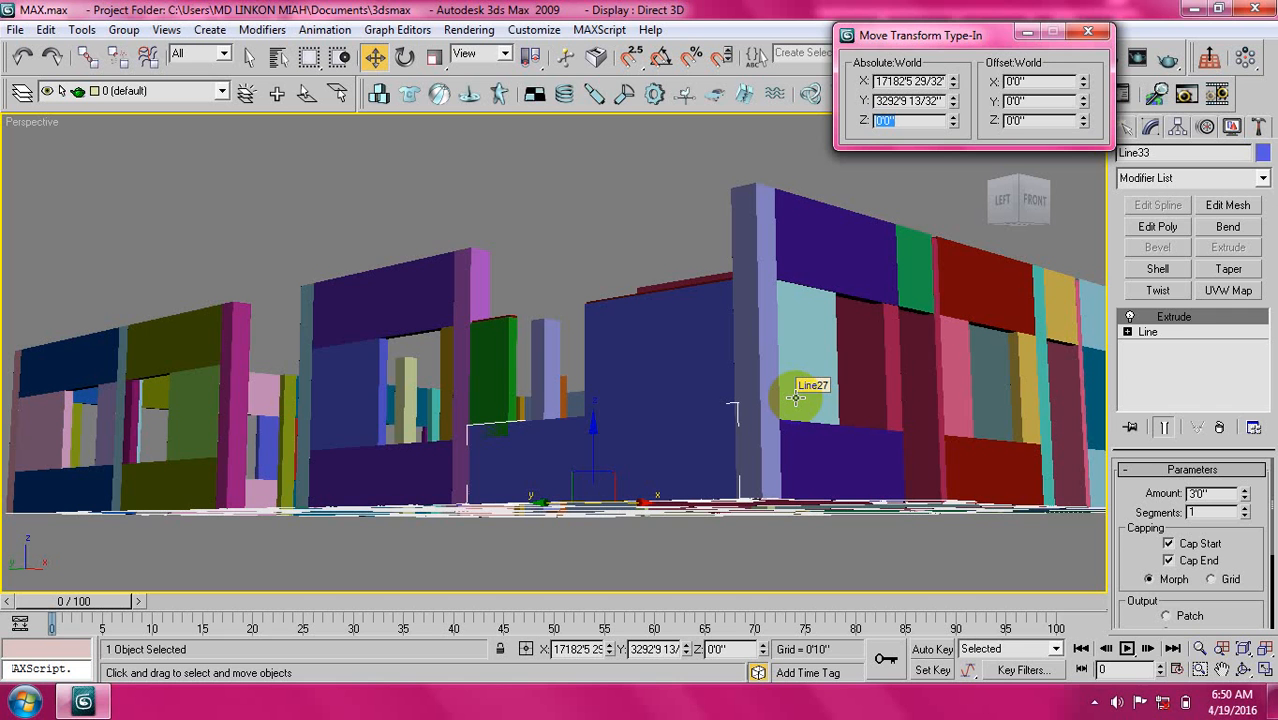
pyautogui.write('7\'1"')
pyautogui.press('Return')
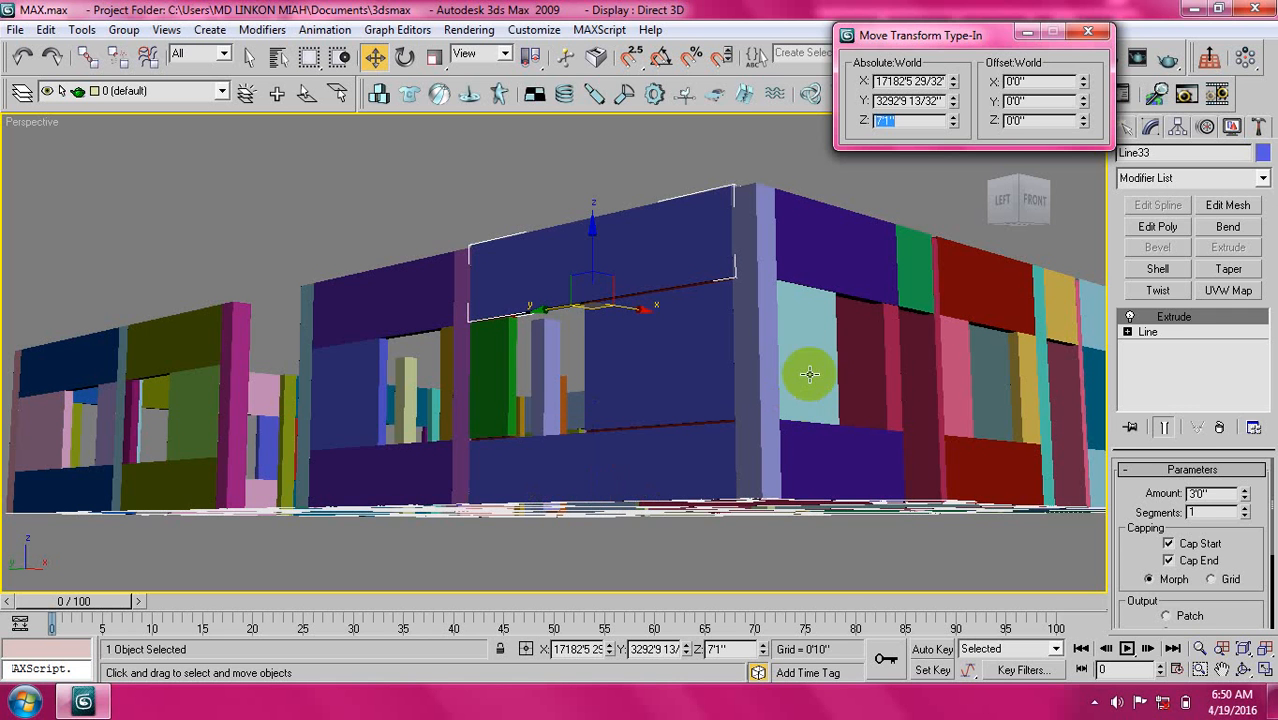
pyautogui.click(1088, 32)
pyautogui.click(338, 203)
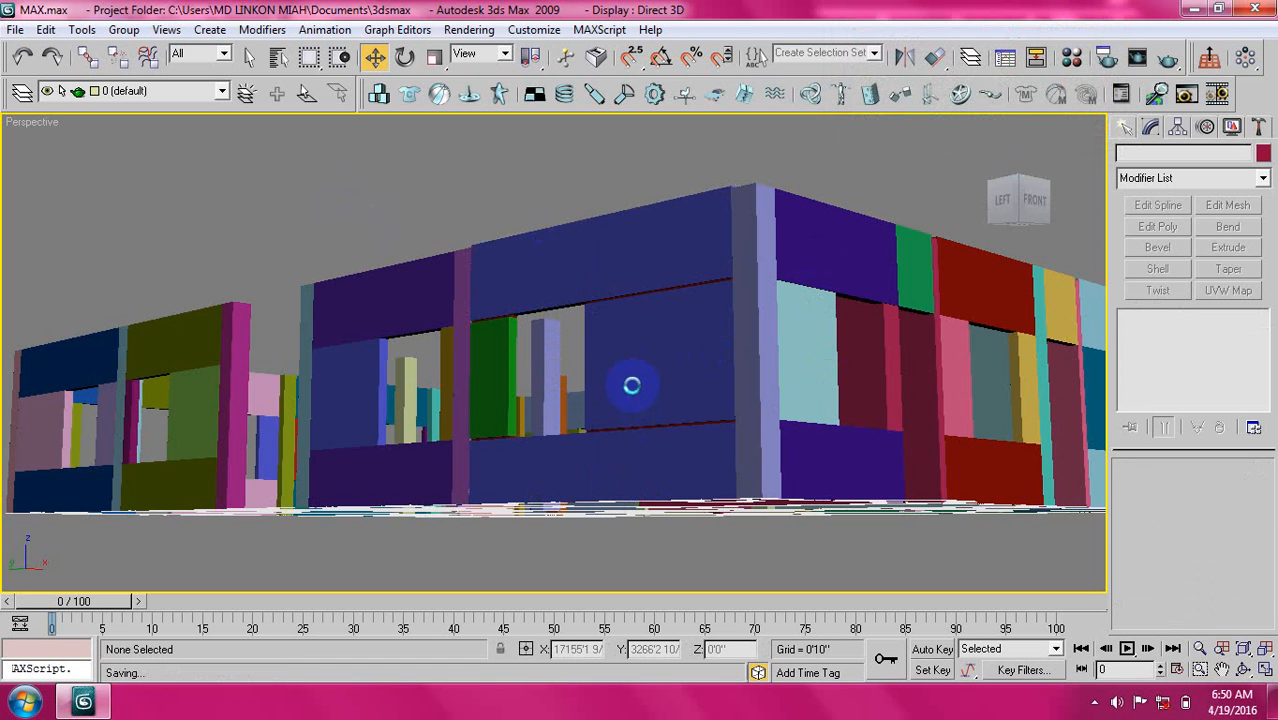
pyautogui.click(1094, 703)
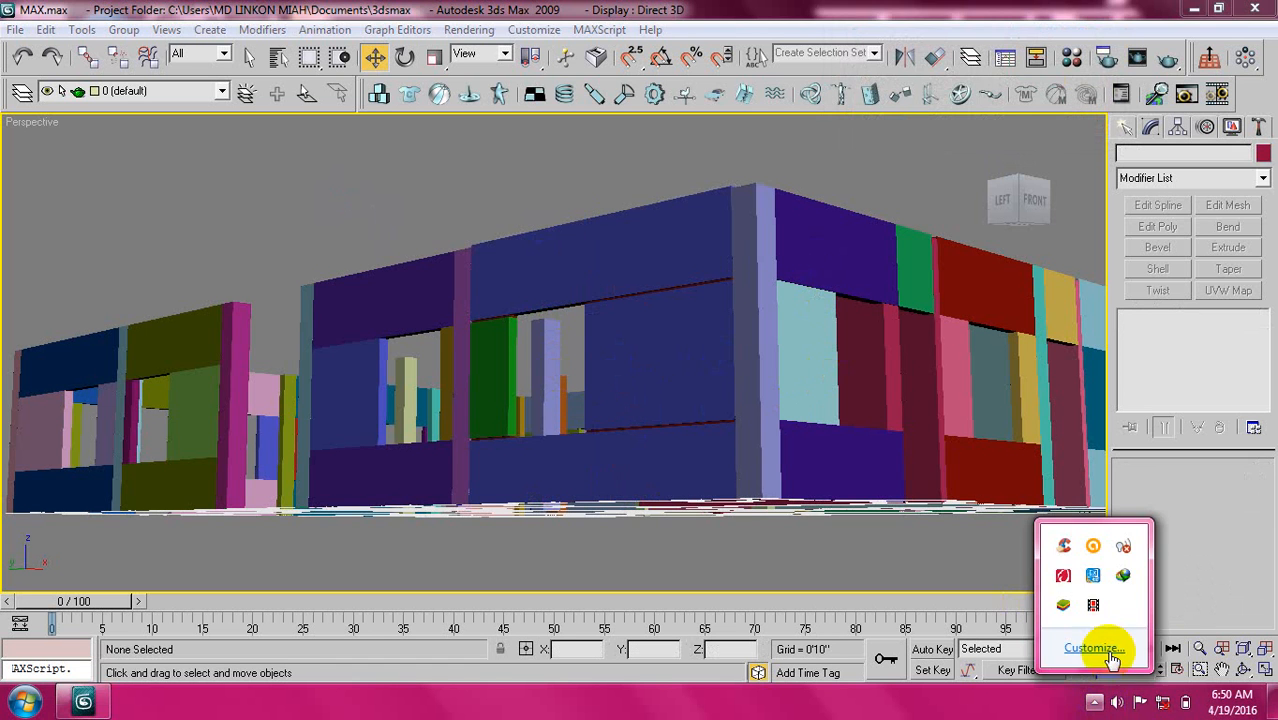
# Find the window opening next to the green panel in the top view, with nothing selected.
pyautogui.click(682, 331)
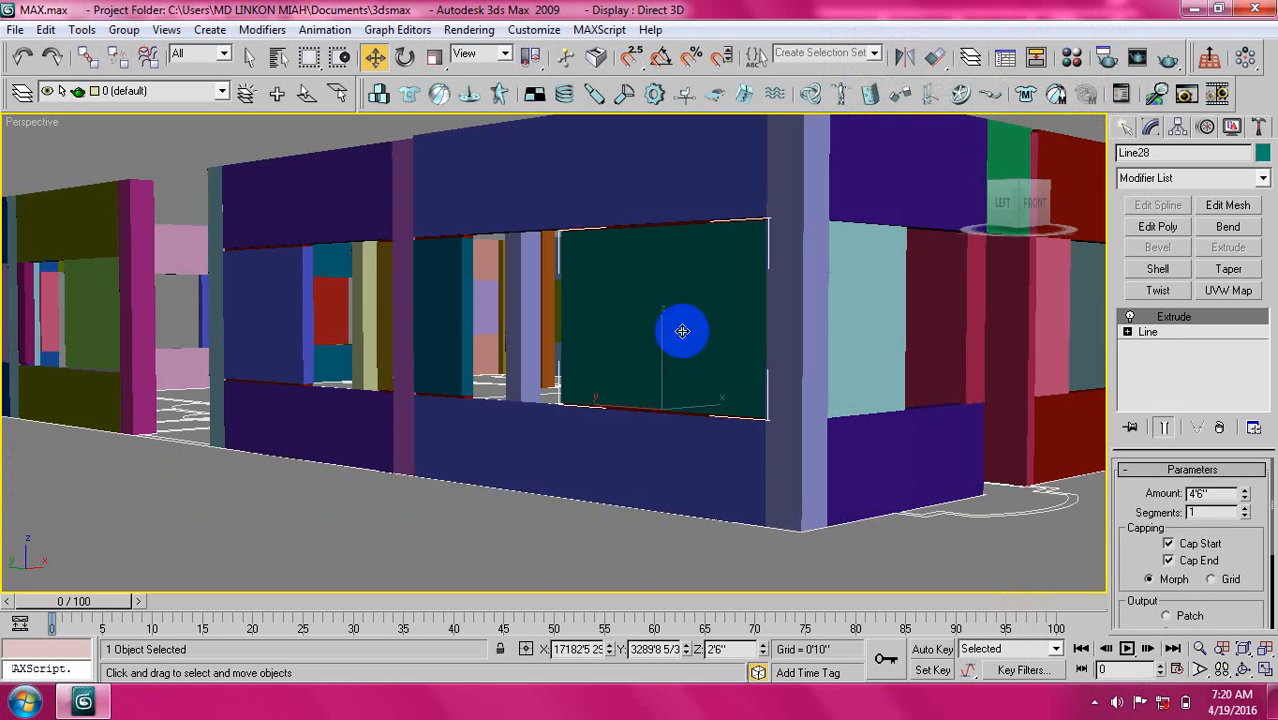
pyautogui.press('t')
pyautogui.scroll(-4, 679, 331)
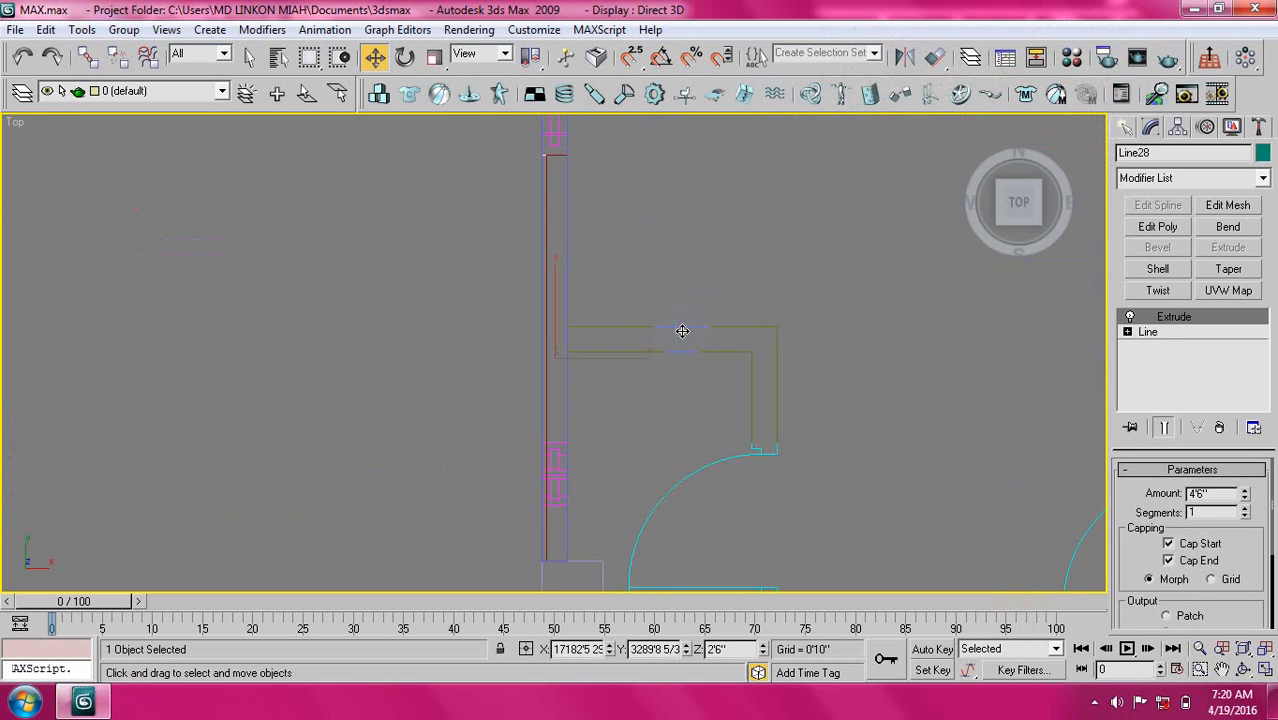
pyautogui.scroll(-2, 519, 277)
pyautogui.moveTo(519, 277); pyautogui.dragTo(489, 327, button='middle')
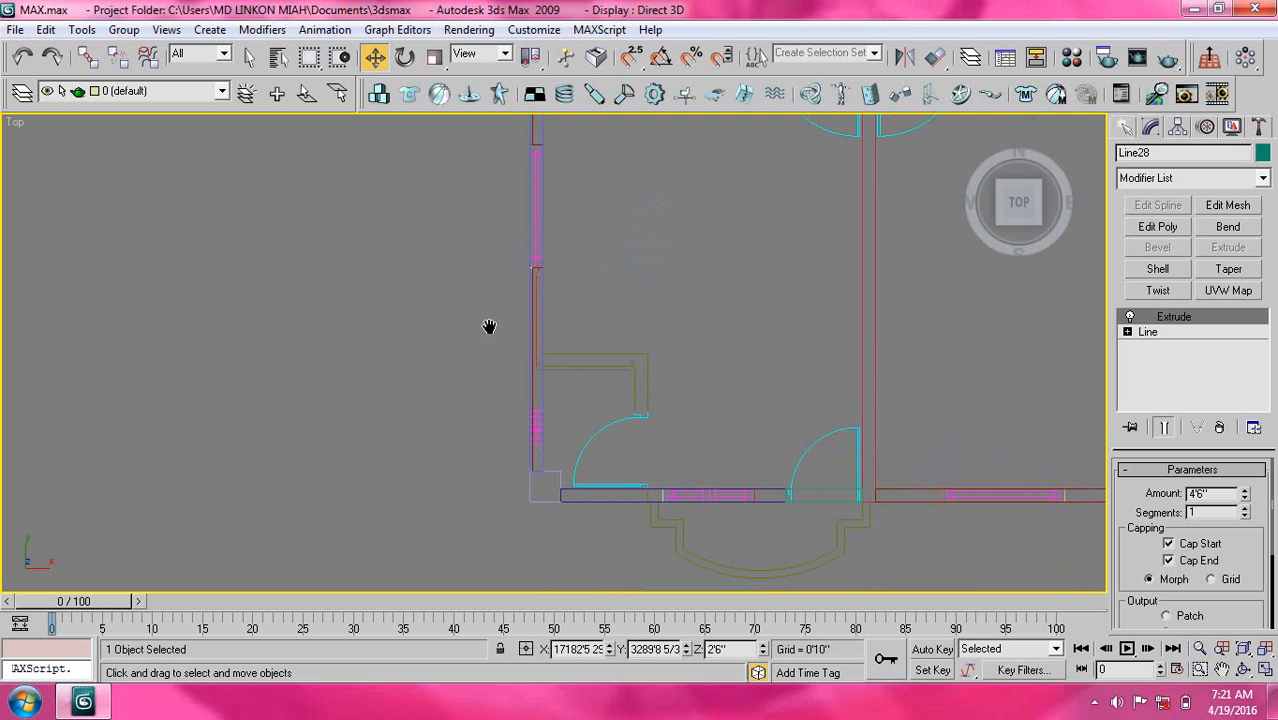
pyautogui.click(510, 284)
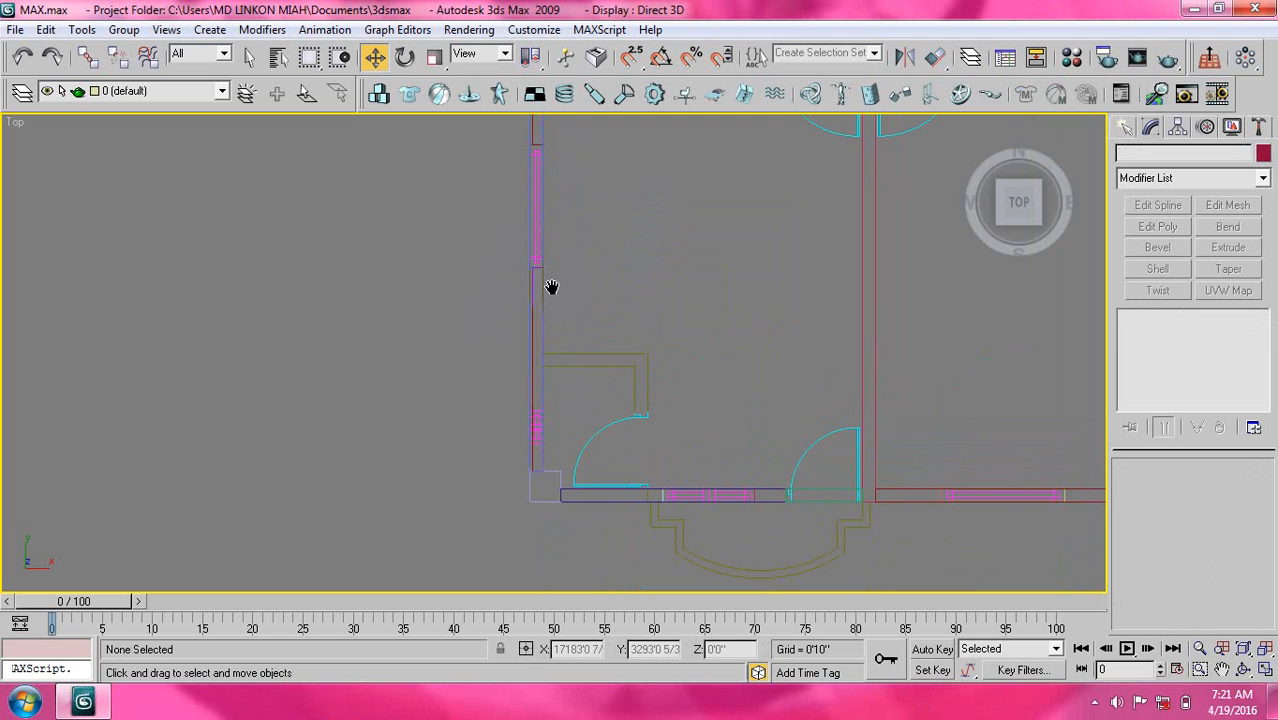
pyautogui.scroll(4, 585, 397)
pyautogui.moveTo(594, 411); pyautogui.dragTo(582, 316, button='middle')
pyautogui.scroll(2, 581, 317)
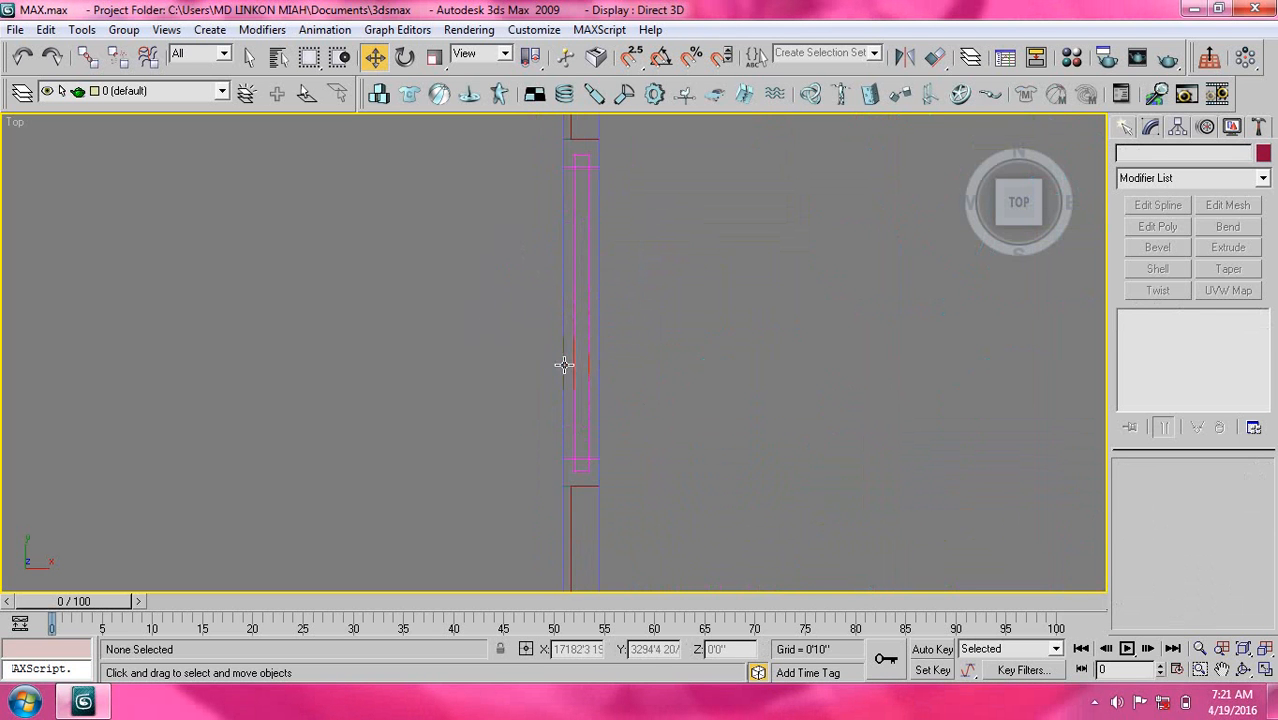
pyautogui.moveTo(597, 369); pyautogui.dragTo(580, 389, button='middle')
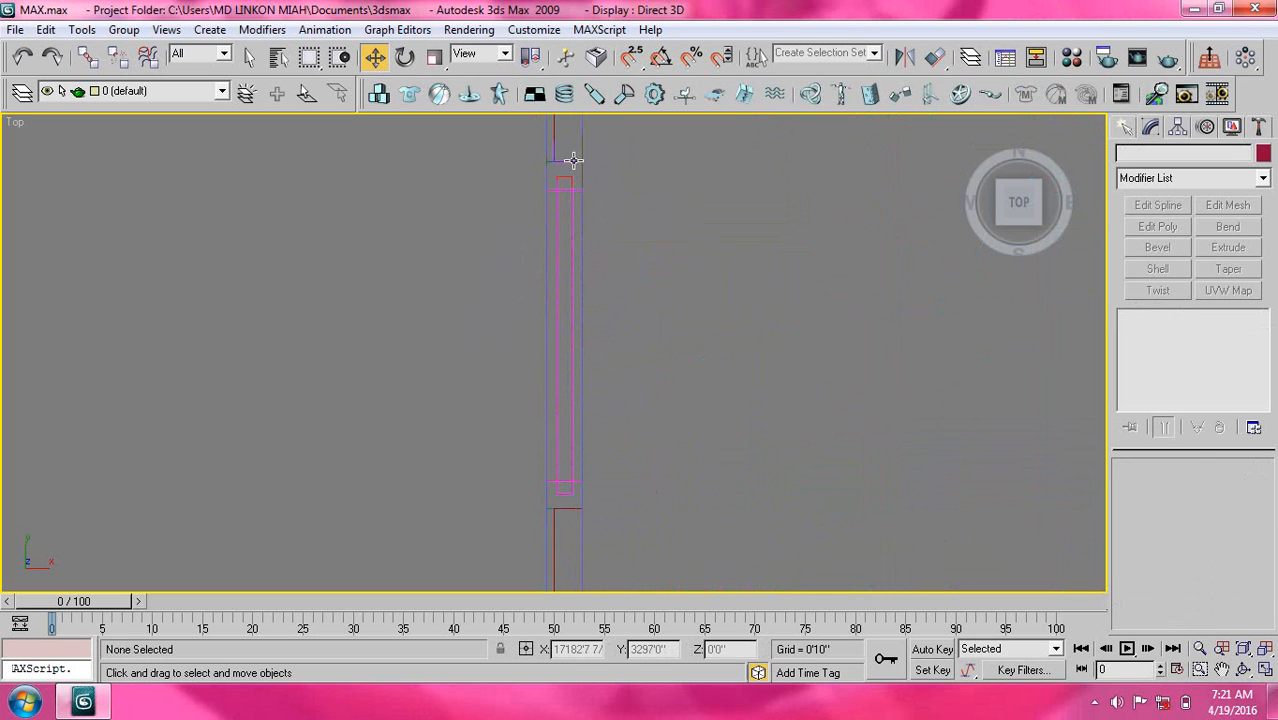
# Enable 2.5D snapping and start a sliding window with the Width/Depth/Height creation method.
pyautogui.click(631, 56)
pyautogui.click(1124, 128)
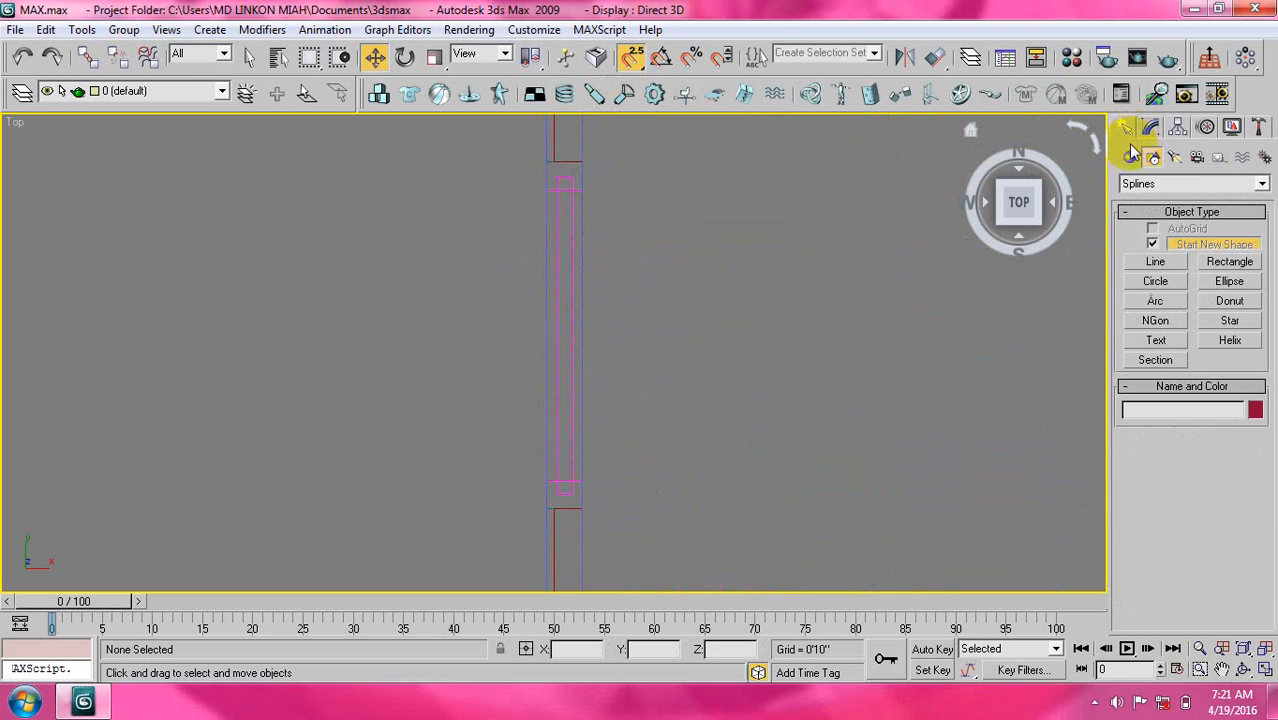
pyautogui.click(1130, 157)
pyautogui.click(1150, 185)
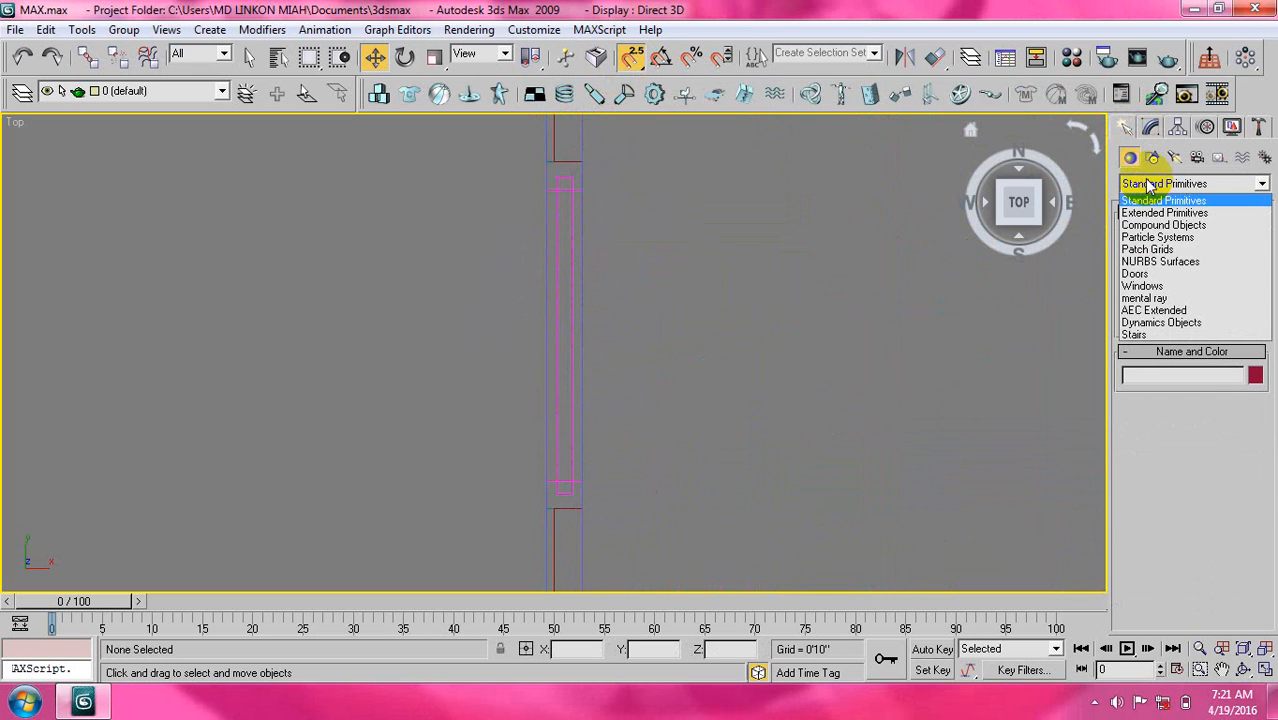
pyautogui.click(1150, 286)
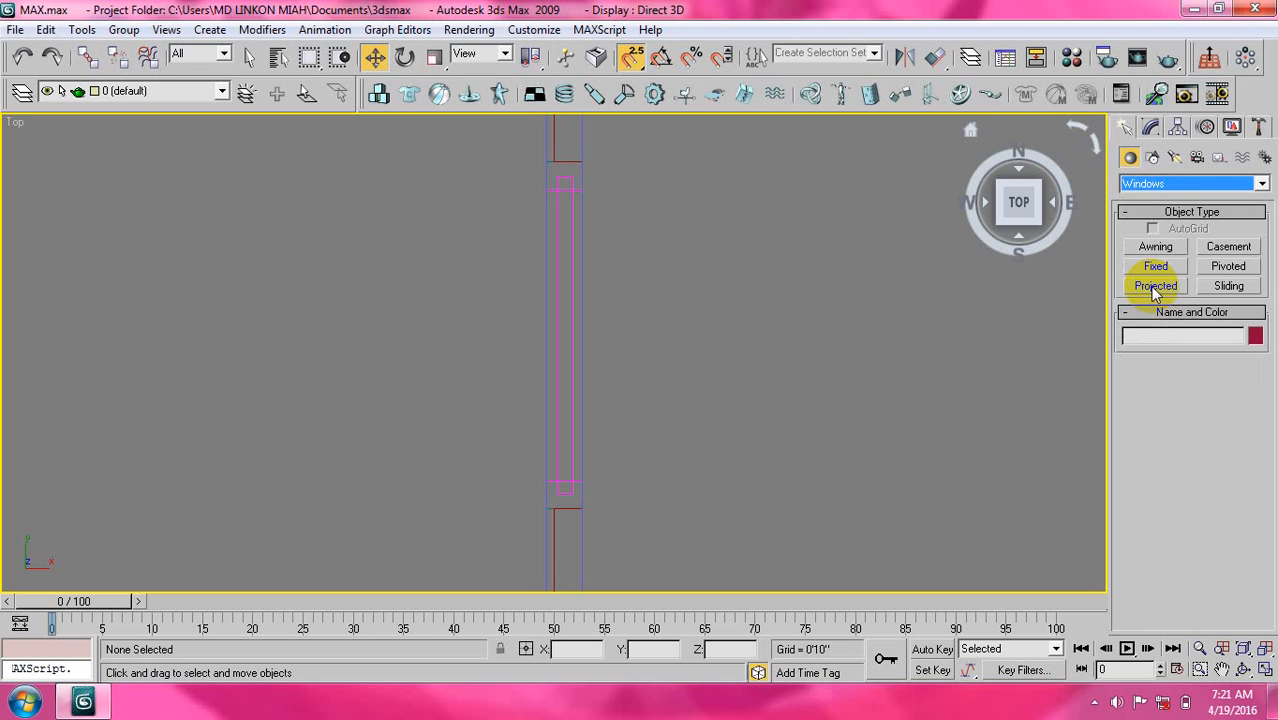
pyautogui.click(1233, 288)
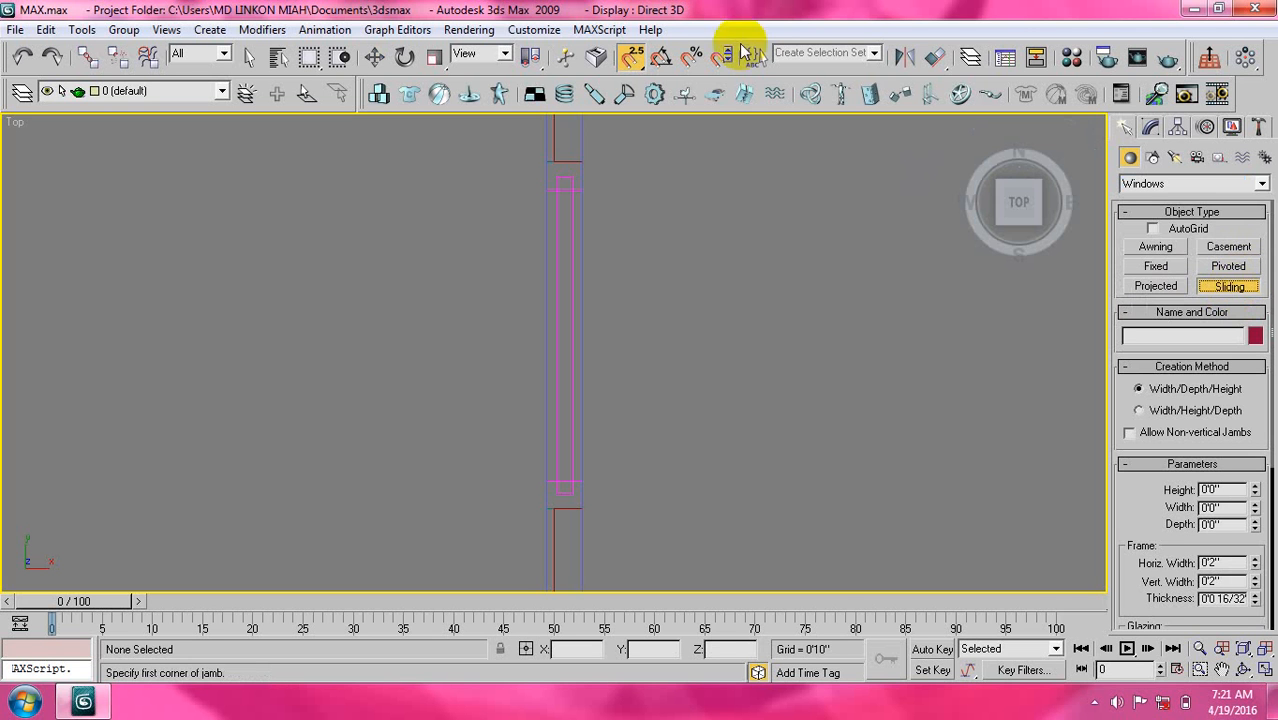
pyautogui.click(630, 60)
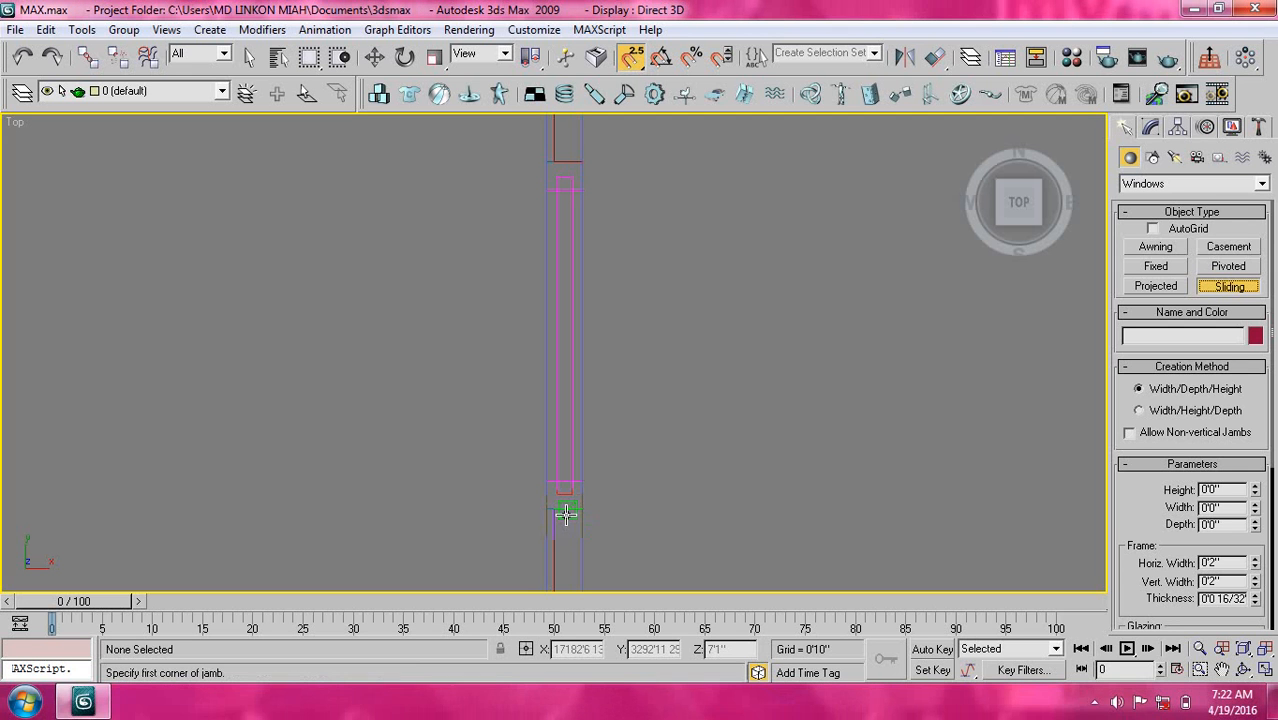
# Try to draw a 4'0" wide sliding window across the opening, snapping between the midpoints of the adjoining panels' ends.
pyautogui.moveTo(566, 514); pyautogui.dragTo(582, 322, button='middle')
pyautogui.scroll(5, 576, 445)
pyautogui.moveTo(591, 437); pyautogui.dragTo(582, 365, button='middle')
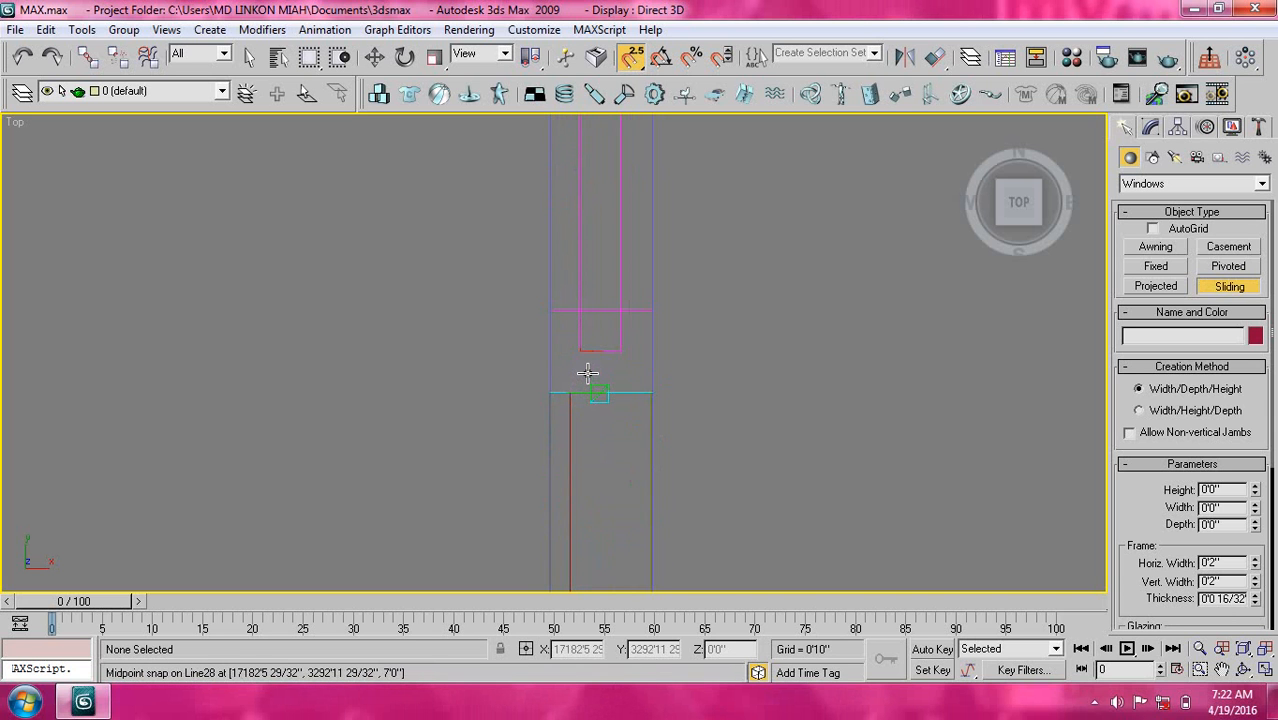
pyautogui.scroll(-3, 588, 374)
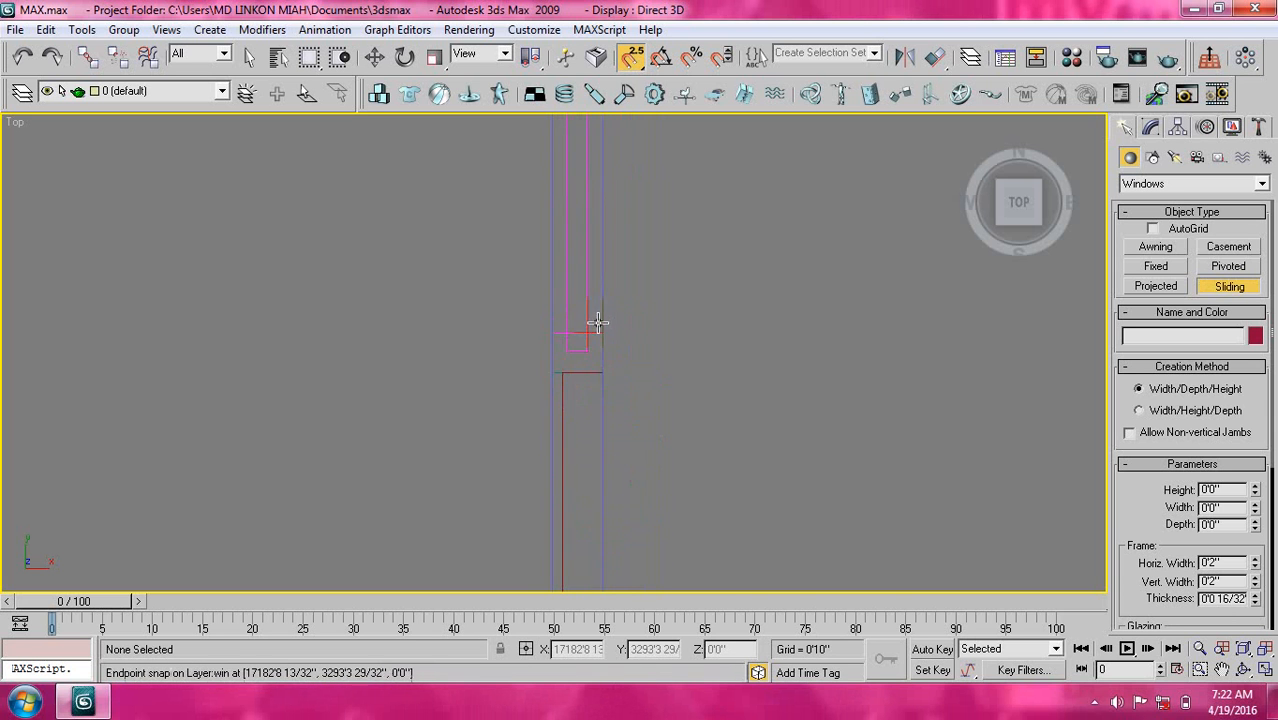
pyautogui.moveTo(596, 326); pyautogui.dragTo(585, 503, button='middle')
pyautogui.scroll(-3, 591, 462)
pyautogui.moveTo(582, 388); pyautogui.dragTo(579, 405, button='middle')
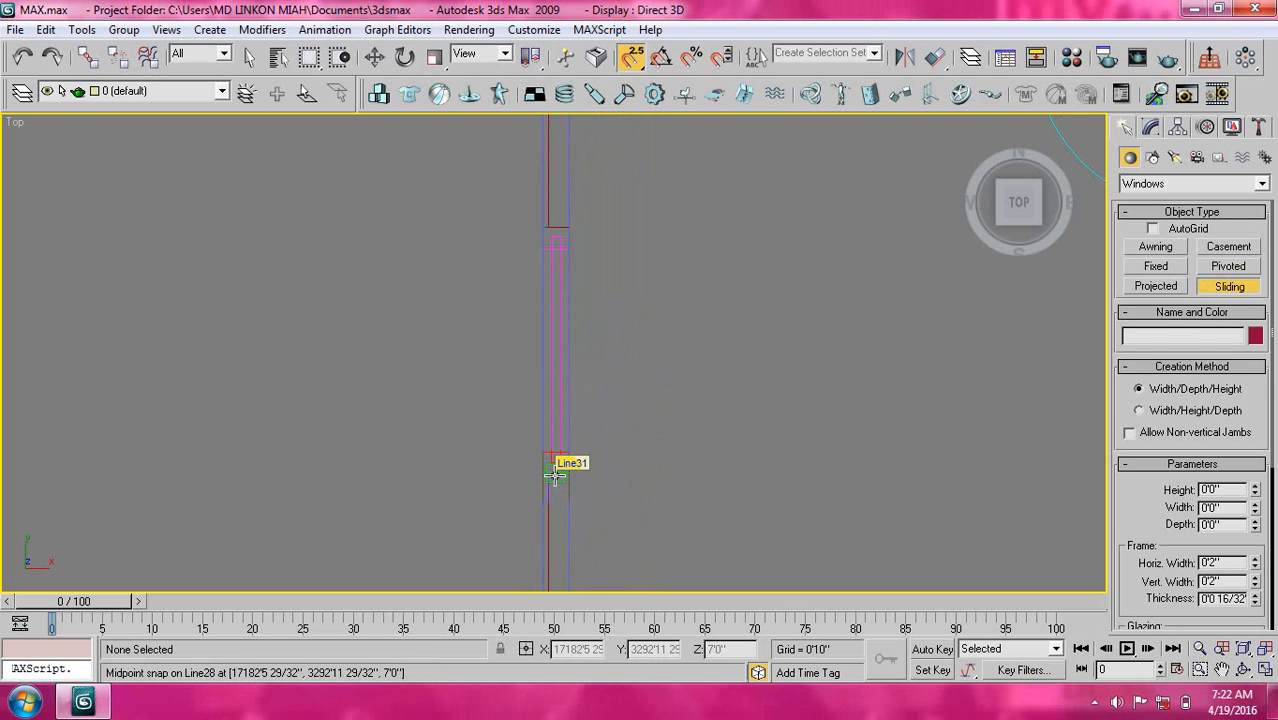
pyautogui.moveTo(555, 476); pyautogui.dragTo(555, 232)
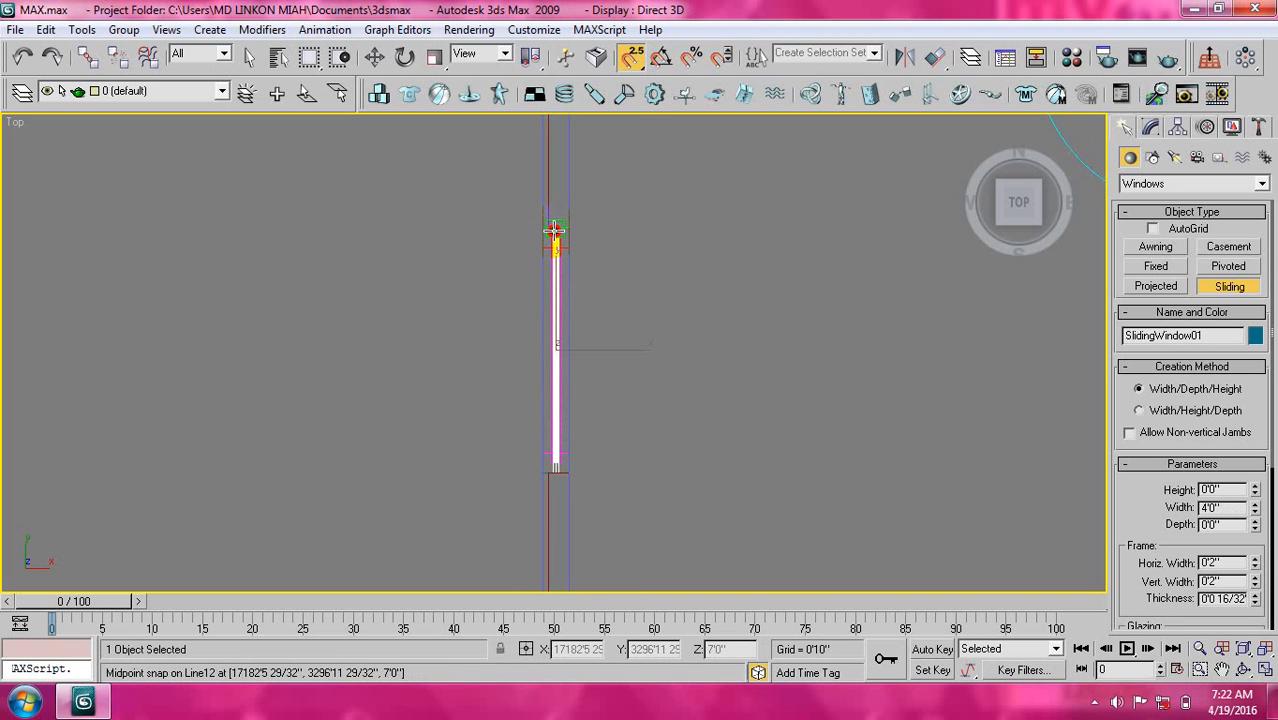
pyautogui.click(554, 231)
pyautogui.click(554, 231)
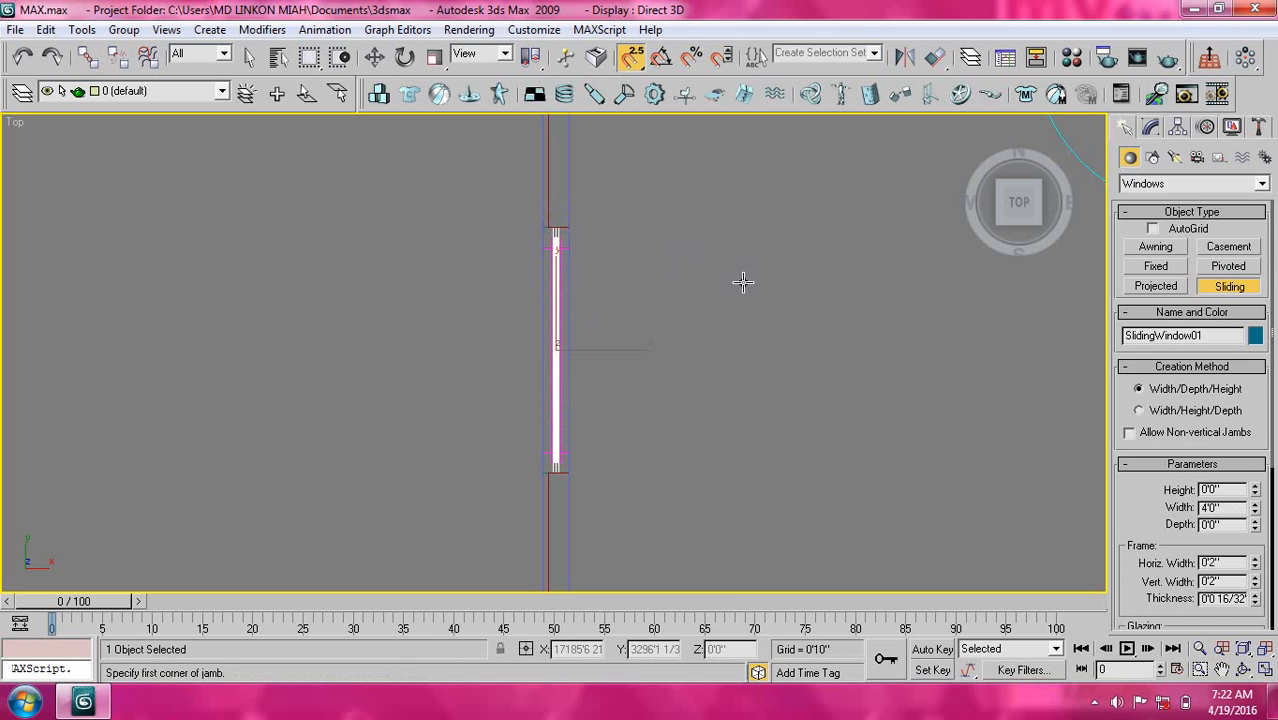
pyautogui.click(742, 281)
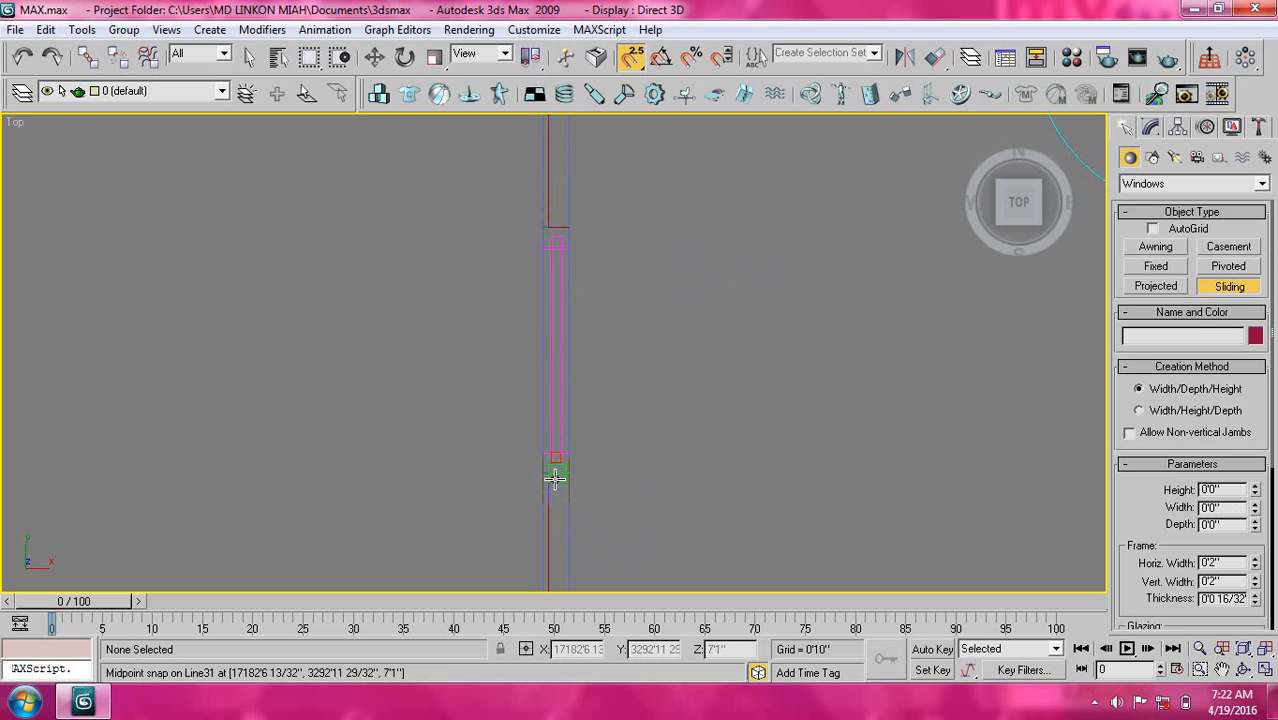
# Draw a 4'0" wide sliding window across the opening, from the lower edge's midpoint to the upper edge's midpoint in plan.
pyautogui.moveTo(555, 479); pyautogui.dragTo(555, 222)
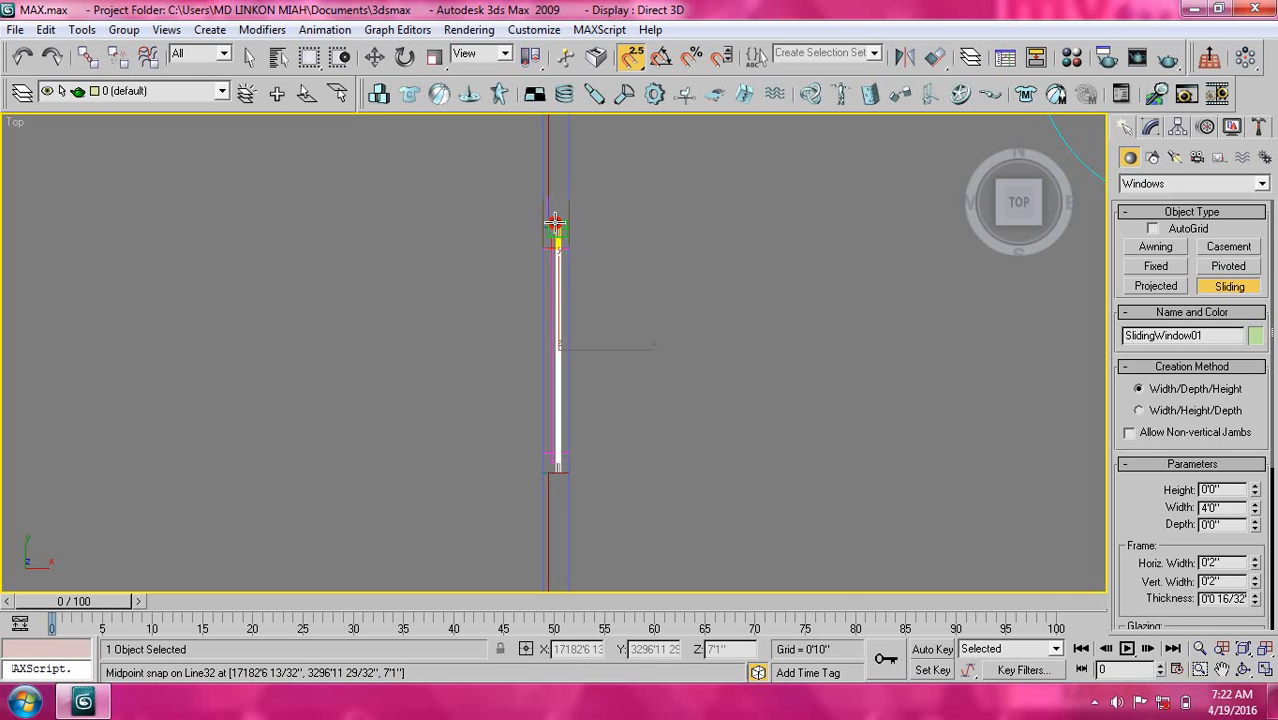
pyautogui.click(555, 223)
pyautogui.click(555, 223)
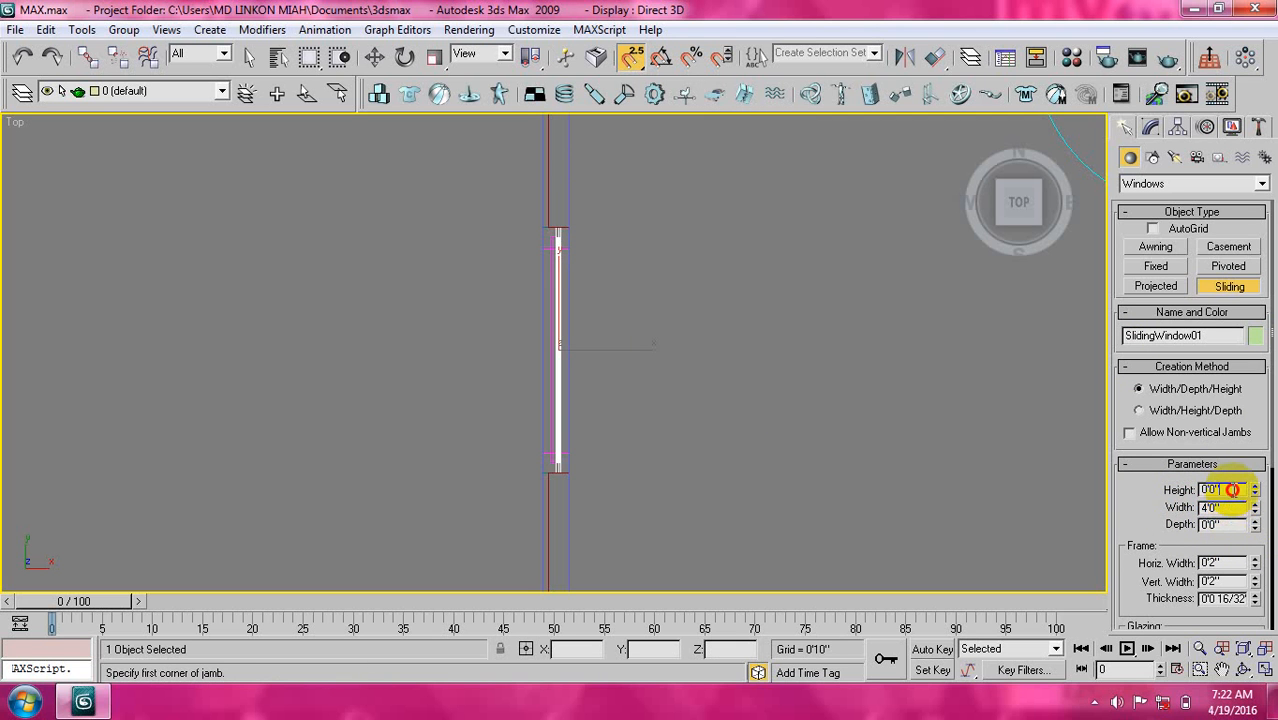
# Set the sliding window's height to 4'6" and its depth to 3".
pyautogui.moveTo(1222, 490); pyautogui.dragTo(1180, 491)
pyautogui.write('4\'6"')
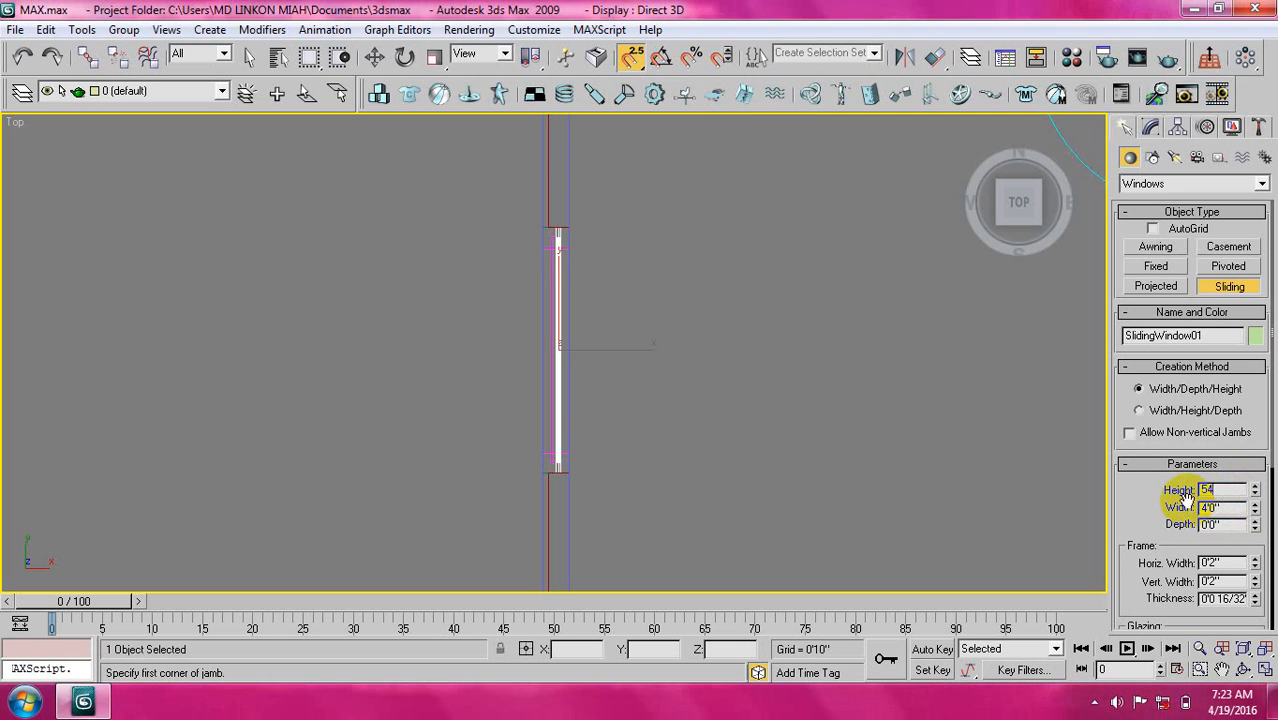
pyautogui.press('Return')
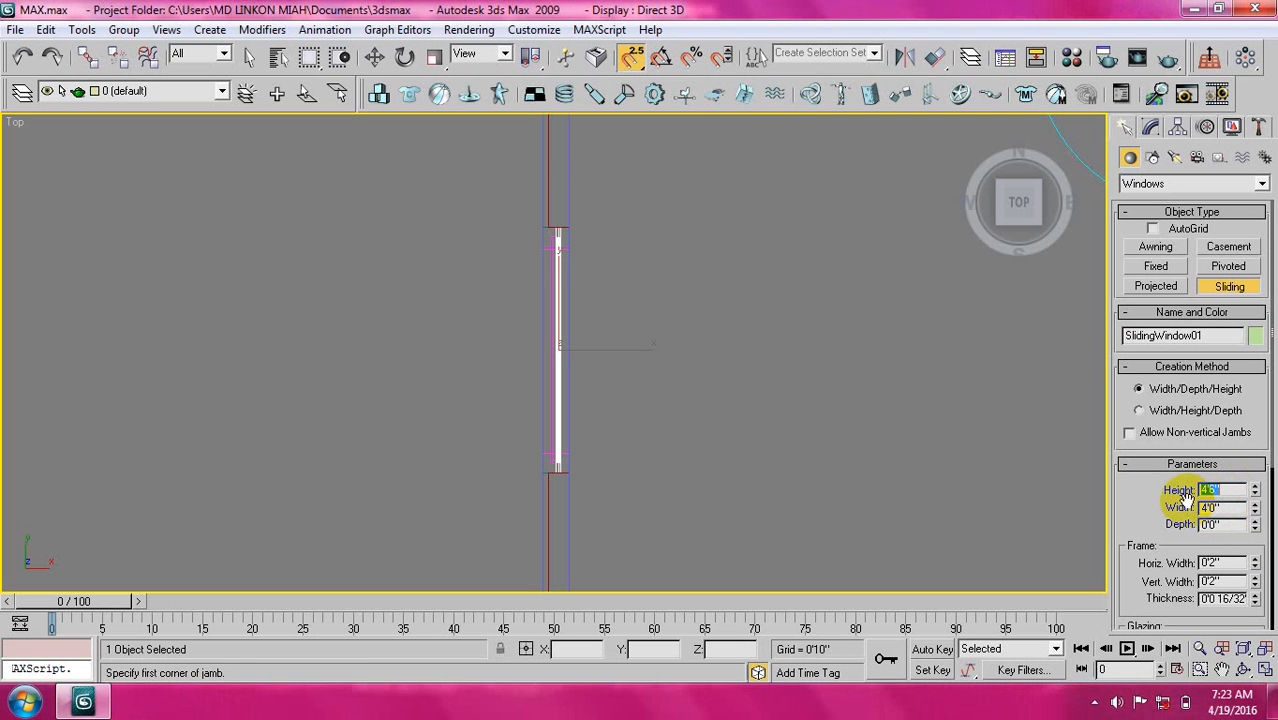
pyautogui.click(1224, 526)
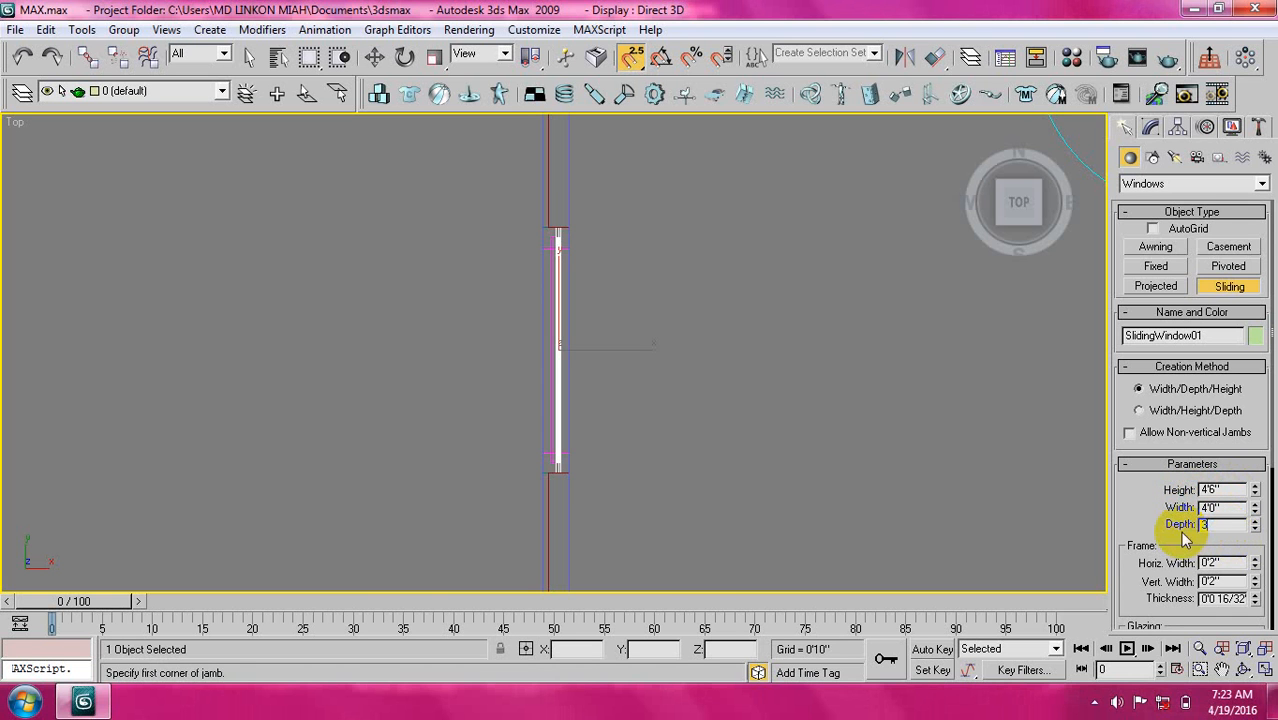
pyautogui.press('Return')
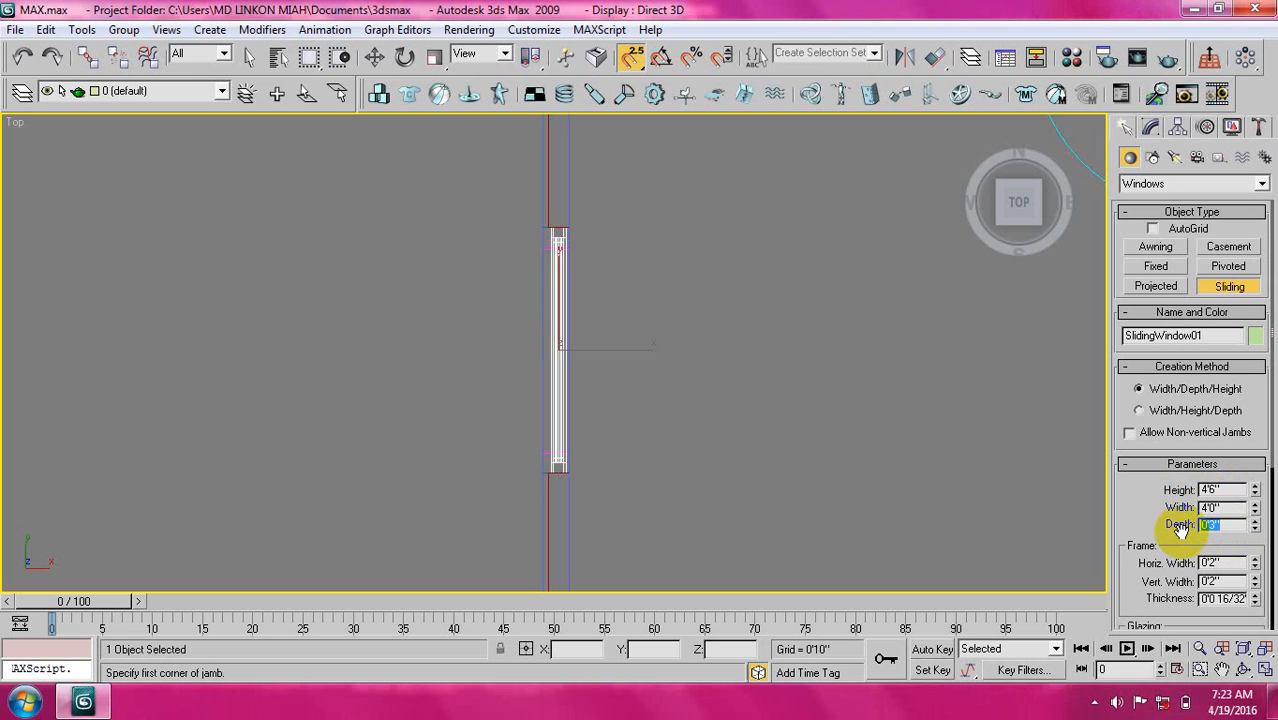
# Disable snapping and move the sliding window slightly along negative X to the wall's outer face.
pyautogui.moveTo(558, 359); pyautogui.dragTo(558, 345, button='middle')
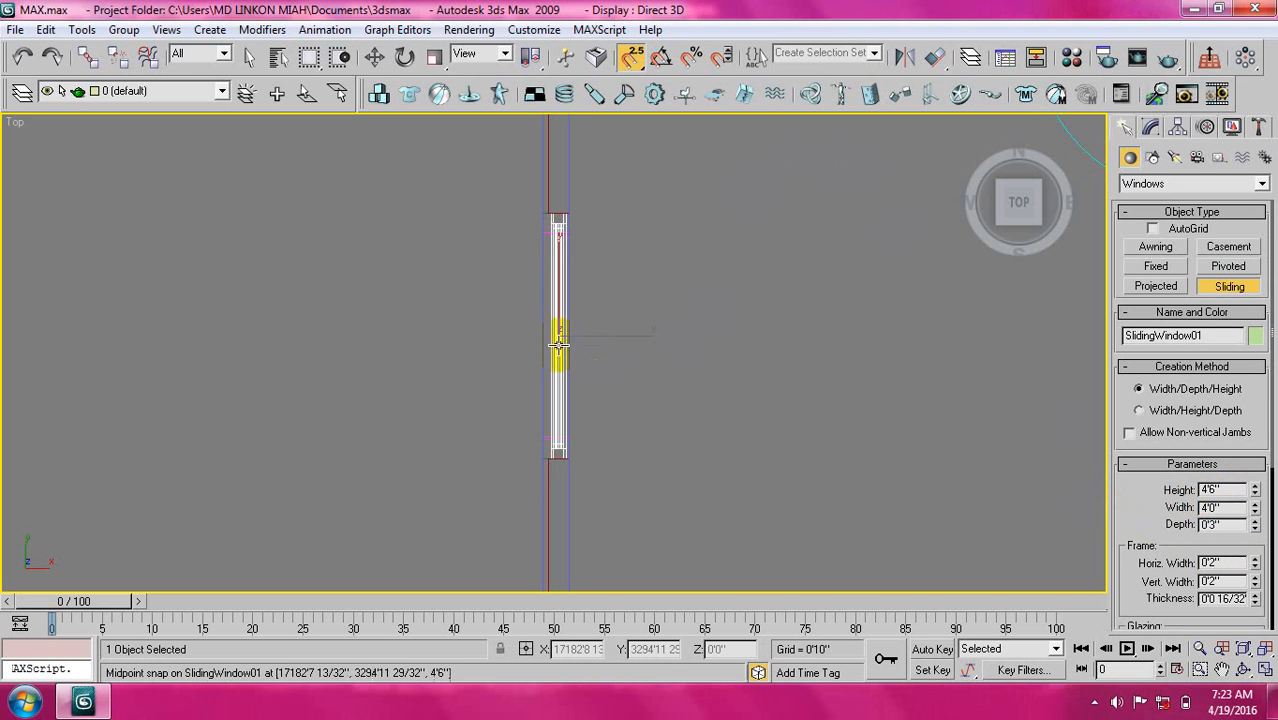
pyautogui.scroll(2, 558, 345)
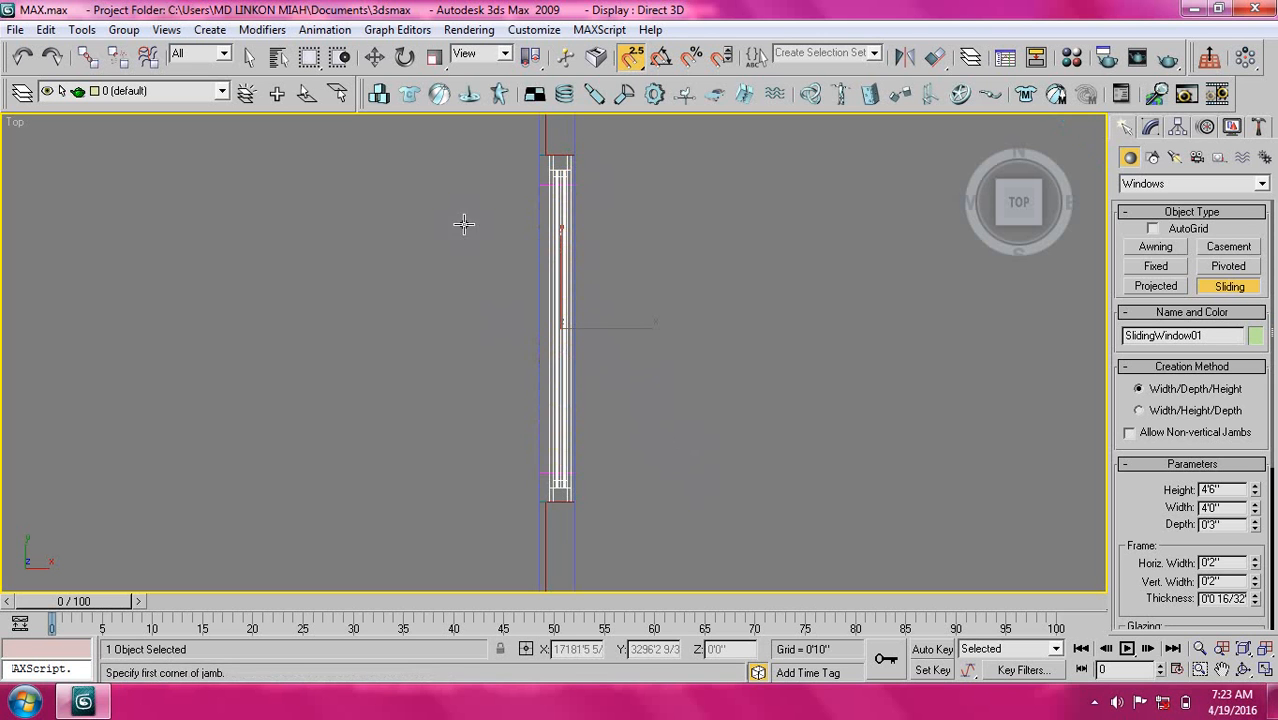
pyautogui.click(374, 57)
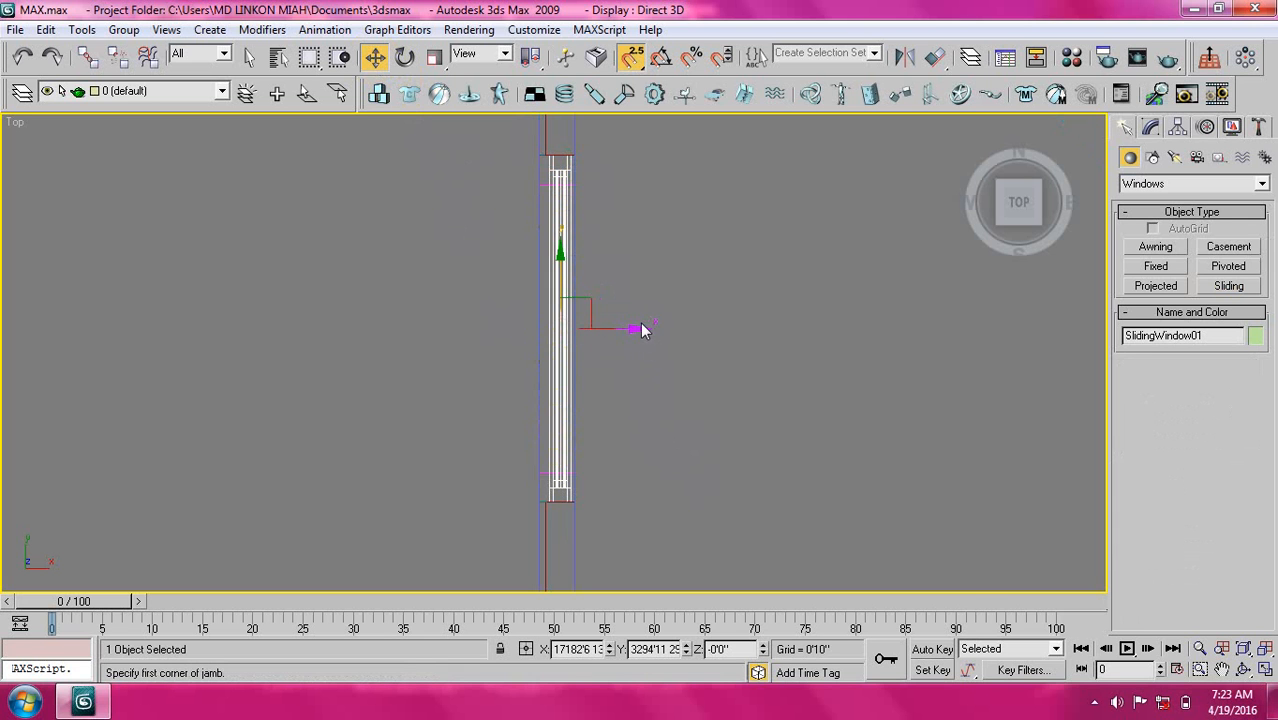
pyautogui.click(632, 57)
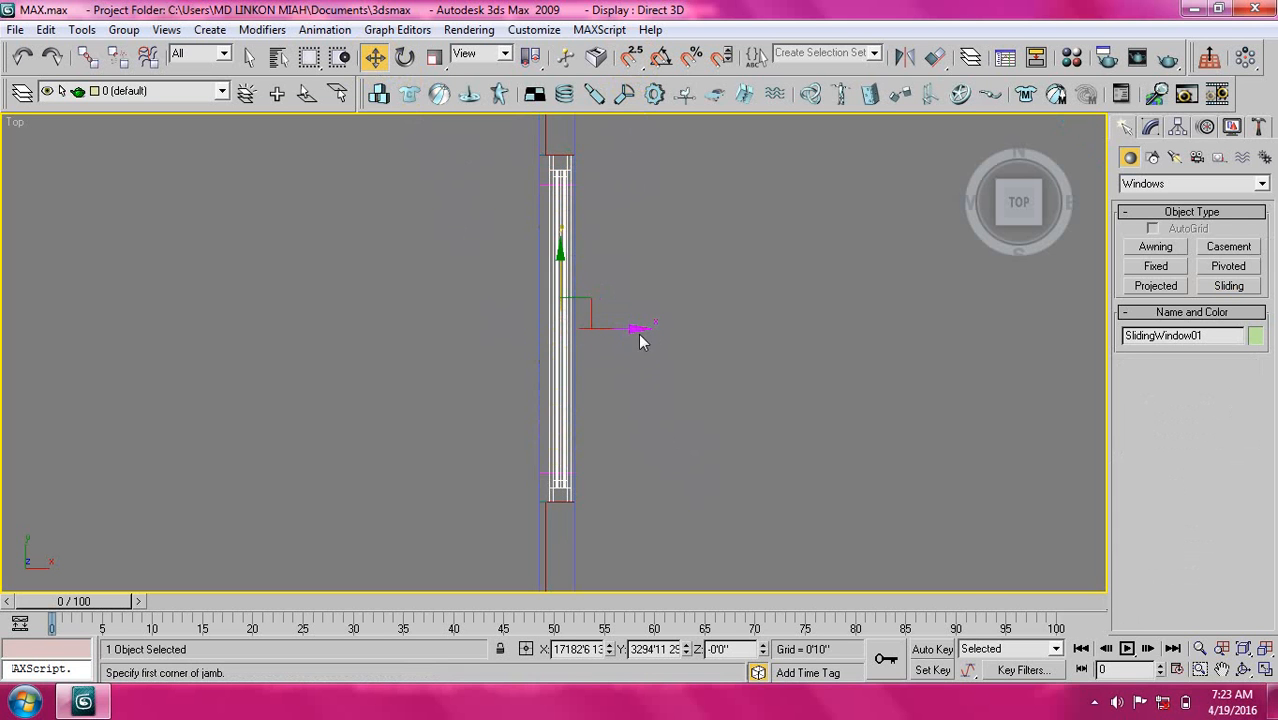
pyautogui.moveTo(638, 328); pyautogui.dragTo(629, 327)
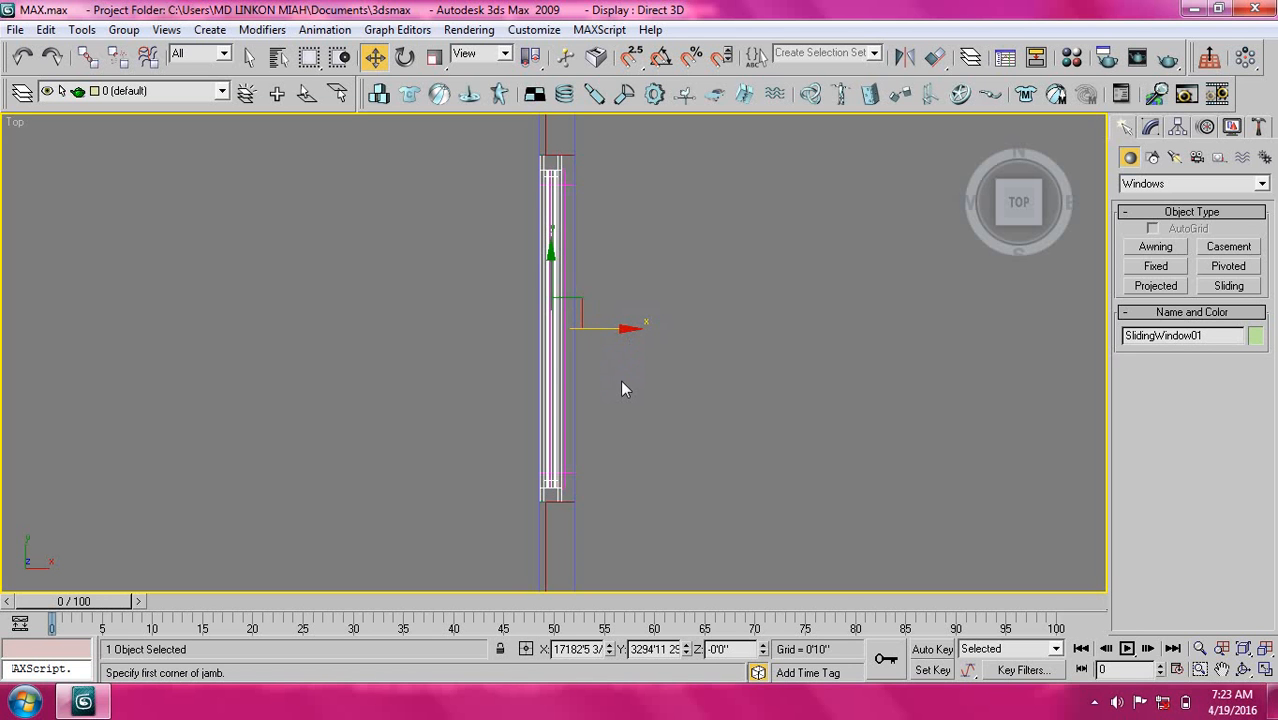
pyautogui.scroll(2, 553, 352)
pyautogui.scroll(-2, 553, 352)
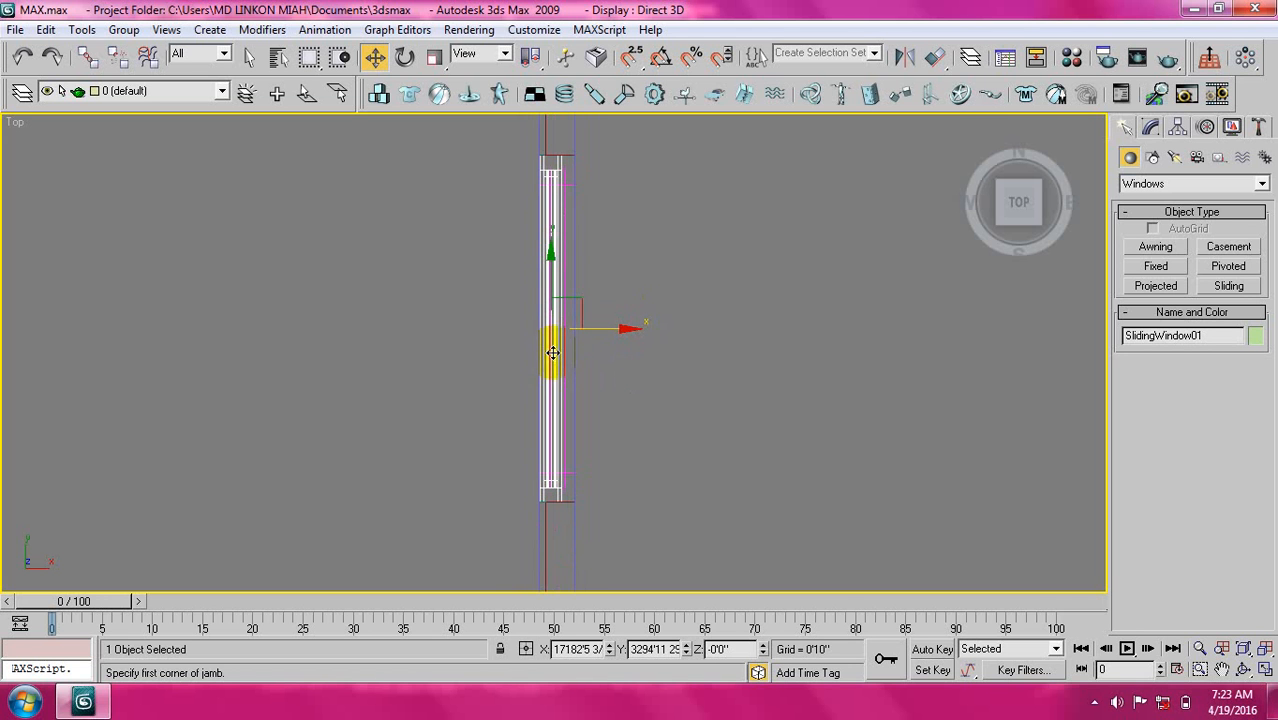
# Display the model shaded in the perspective view, framing the sliding window and its surrounding wall.
pyautogui.moveTo(988, 163)
pyautogui.click(972, 128)
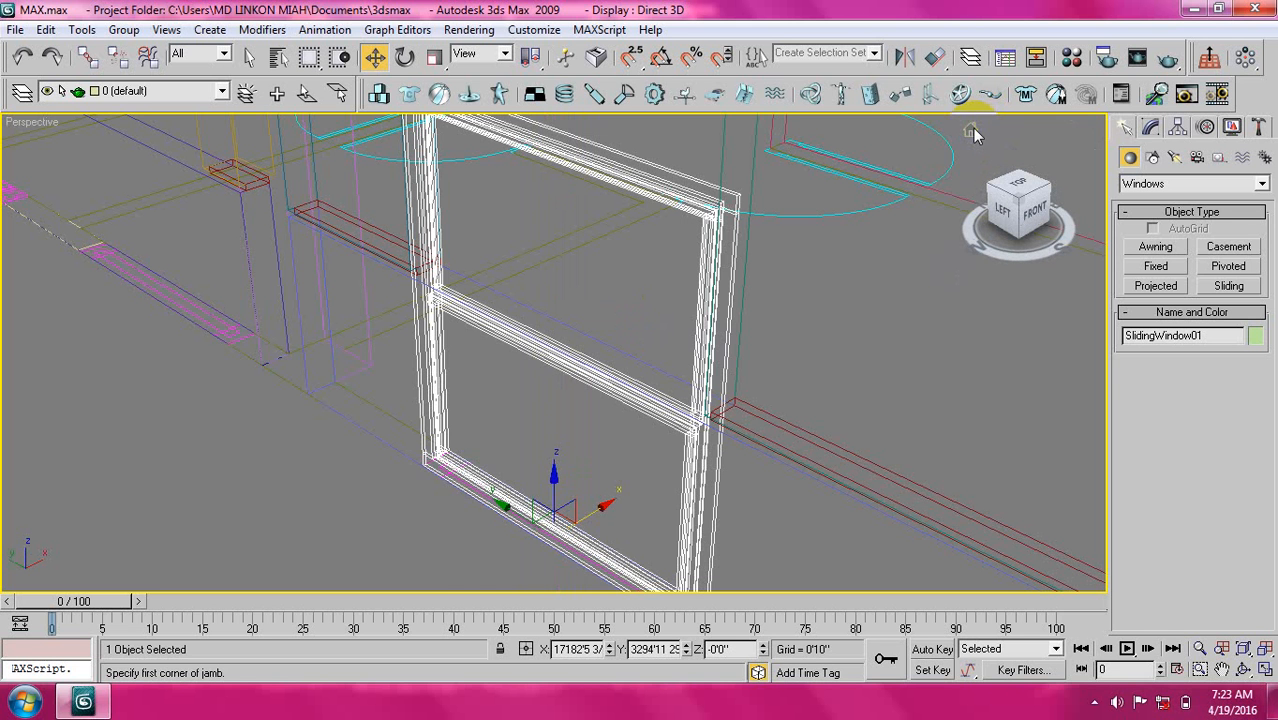
pyautogui.press('F3')
pyautogui.moveTo(690, 297); pyautogui.dragTo(599, 257, button='middle')
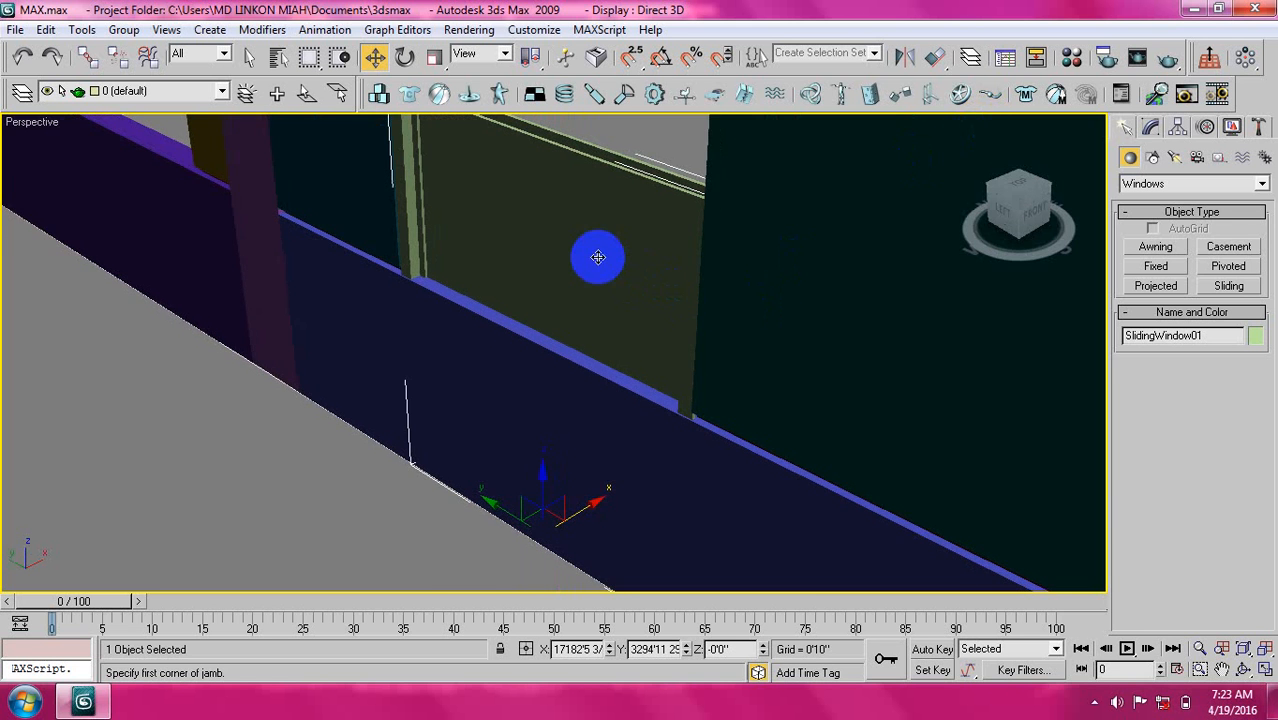
pyautogui.scroll(-2, 568, 443)
pyautogui.moveTo(568, 443); pyautogui.dragTo(571, 343, button='middle')
pyautogui.scroll(-4, 571, 343)
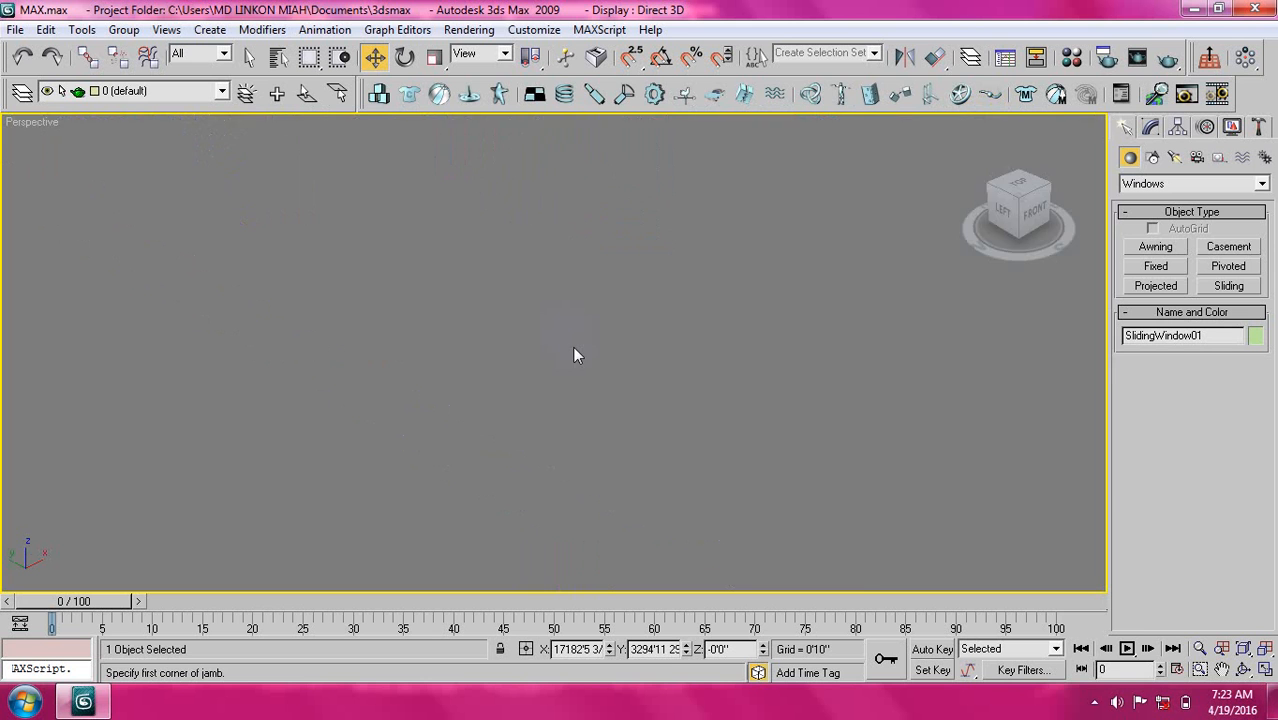
pyautogui.scroll(5, 572, 346)
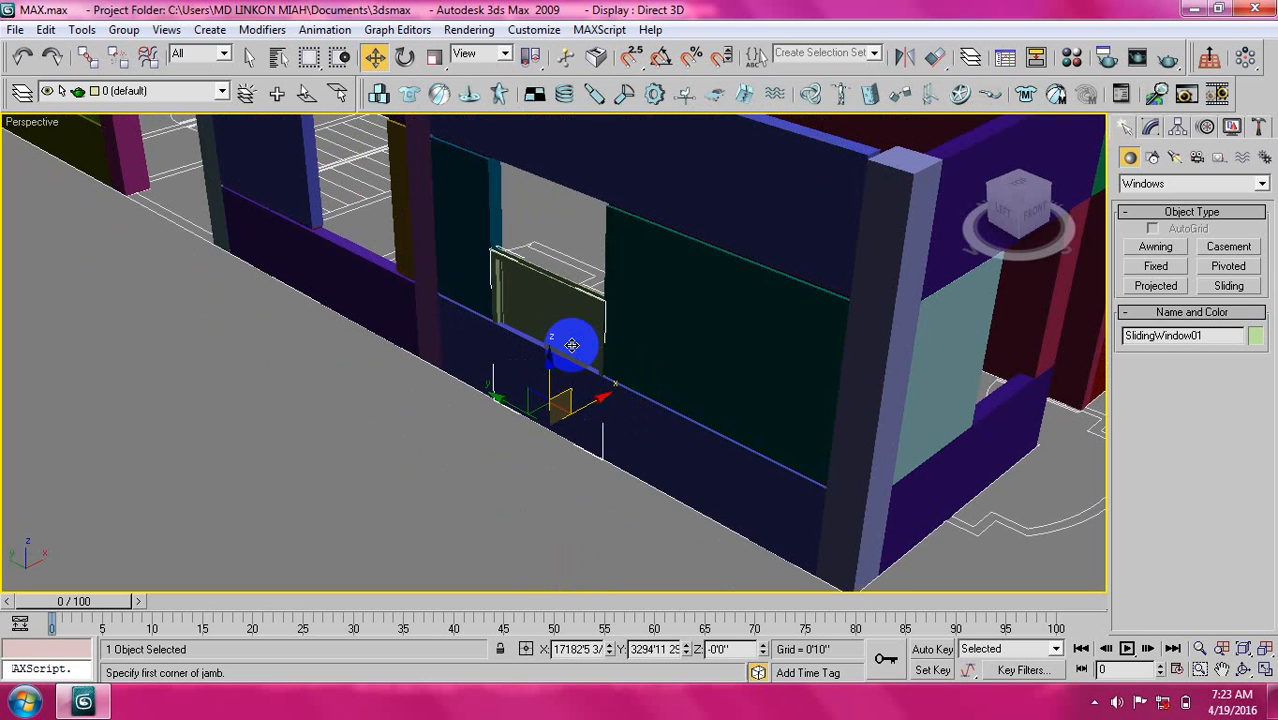
# Set the sliding window's absolute Z position to 2'6".
pyautogui.rightClick(375, 57)
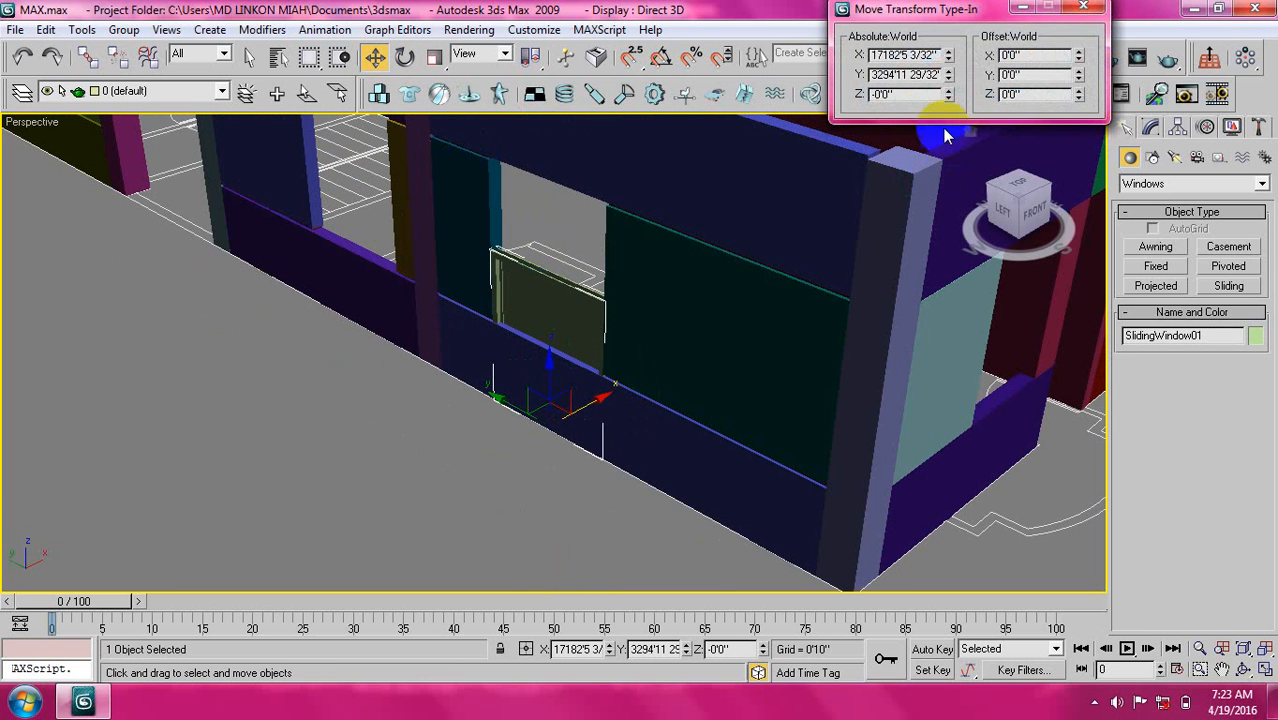
pyautogui.moveTo(907, 94); pyautogui.dragTo(852, 94)
pyautogui.write('3')
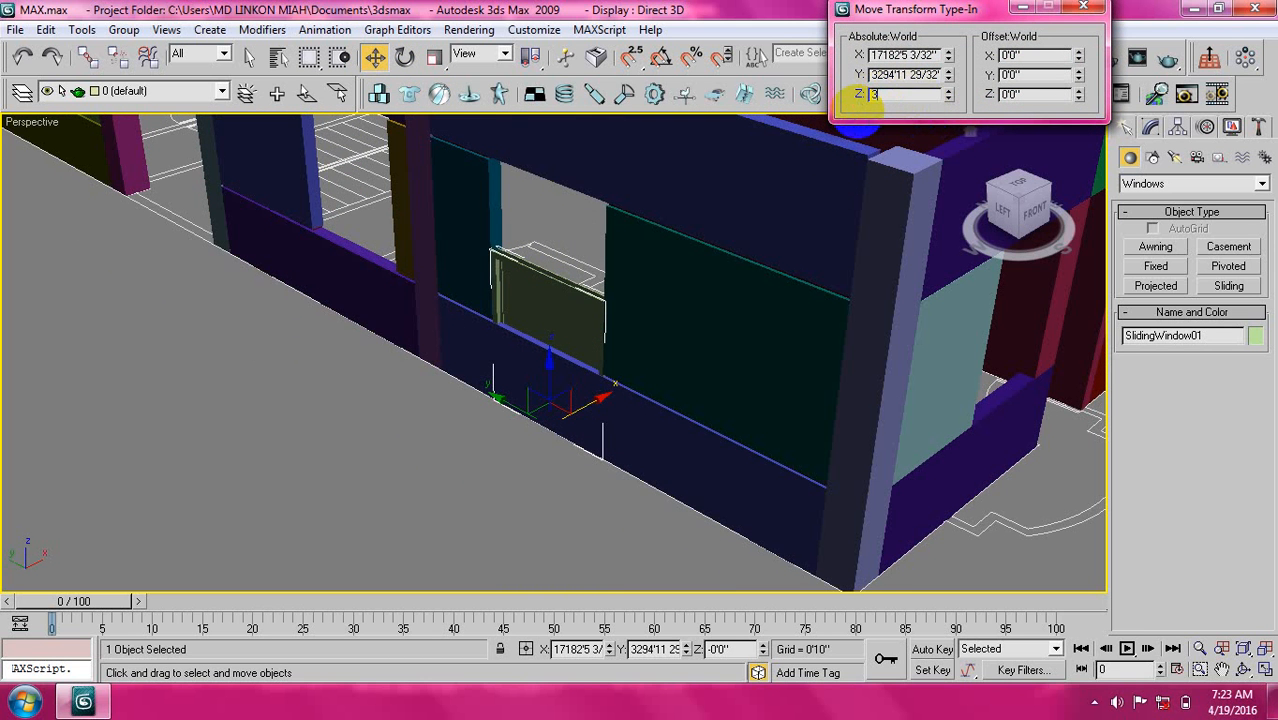
pyautogui.write('0')
pyautogui.press('Return')
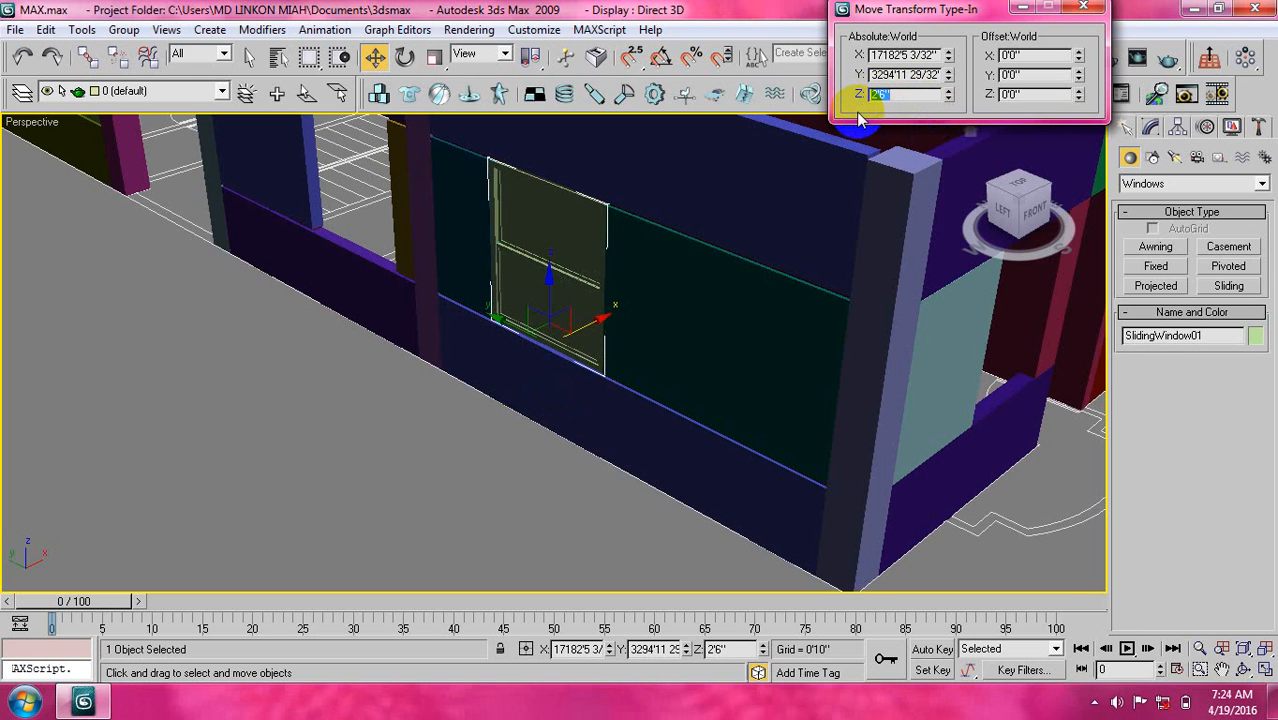
pyautogui.click(1084, 8)
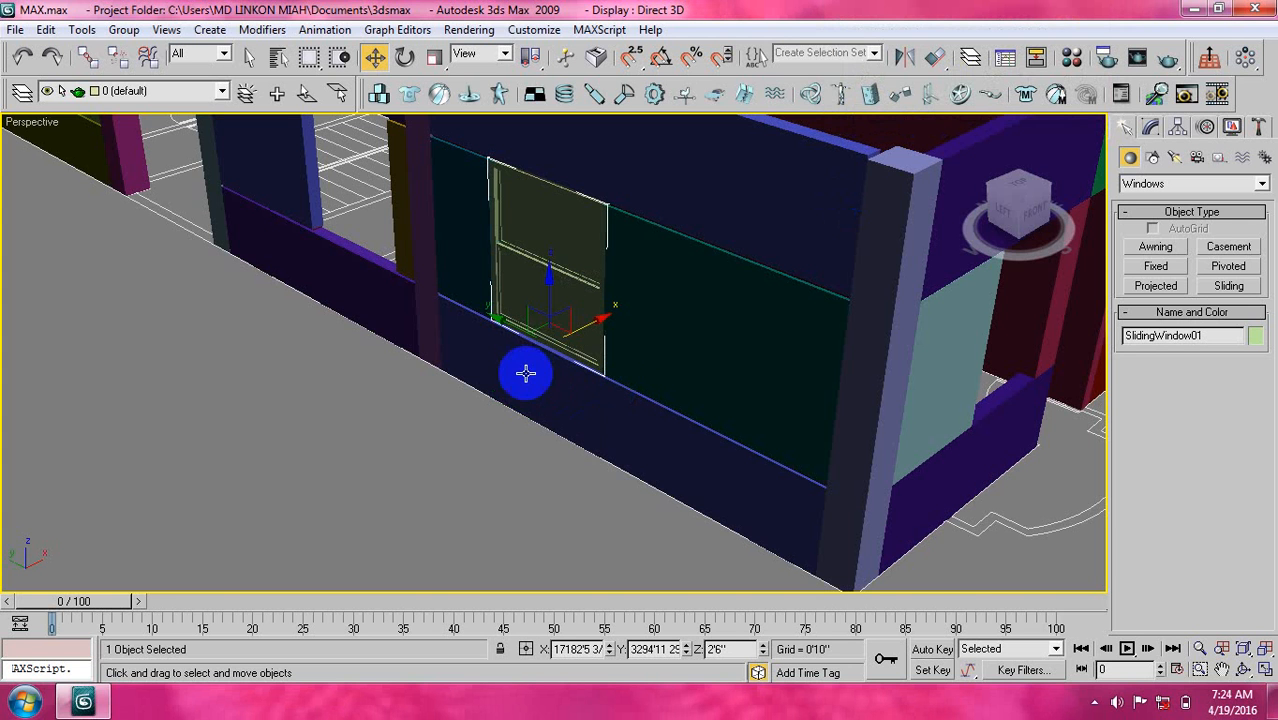
# Examine how the sliding window's lower and upper edges meet the wall panels in the left view.
pyautogui.scroll(3, 537, 325)
pyautogui.scroll(-3, 561, 386)
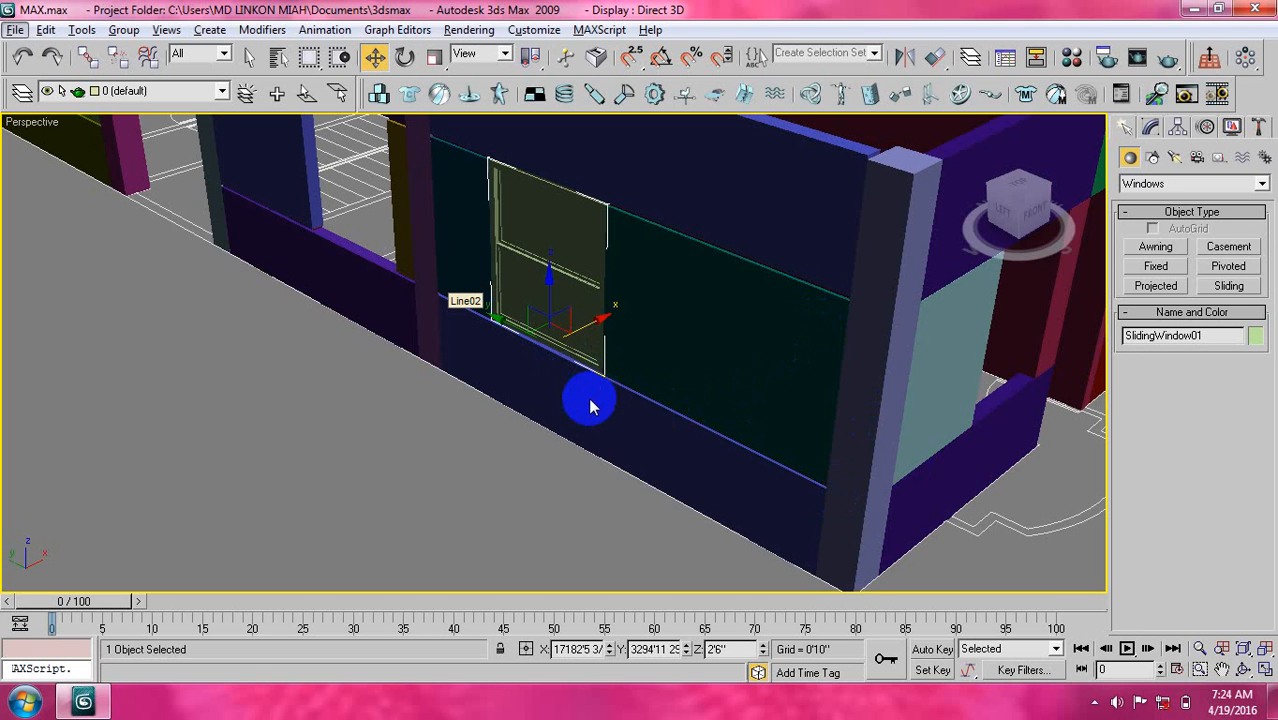
pyautogui.keyDown('alt'); pyautogui.moveTo(522, 371); pyautogui.dragTo(524, 380, button='middle'); pyautogui.keyUp('alt')
pyautogui.keyDown('alt'); pyautogui.moveTo(524, 336); pyautogui.dragTo(606, 345, button='middle'); pyautogui.keyUp('alt')
pyautogui.scroll(5, 630, 368)
pyautogui.keyDown('alt'); pyautogui.moveTo(737, 393); pyautogui.dragTo(580, 295, button='middle'); pyautogui.keyUp('alt')
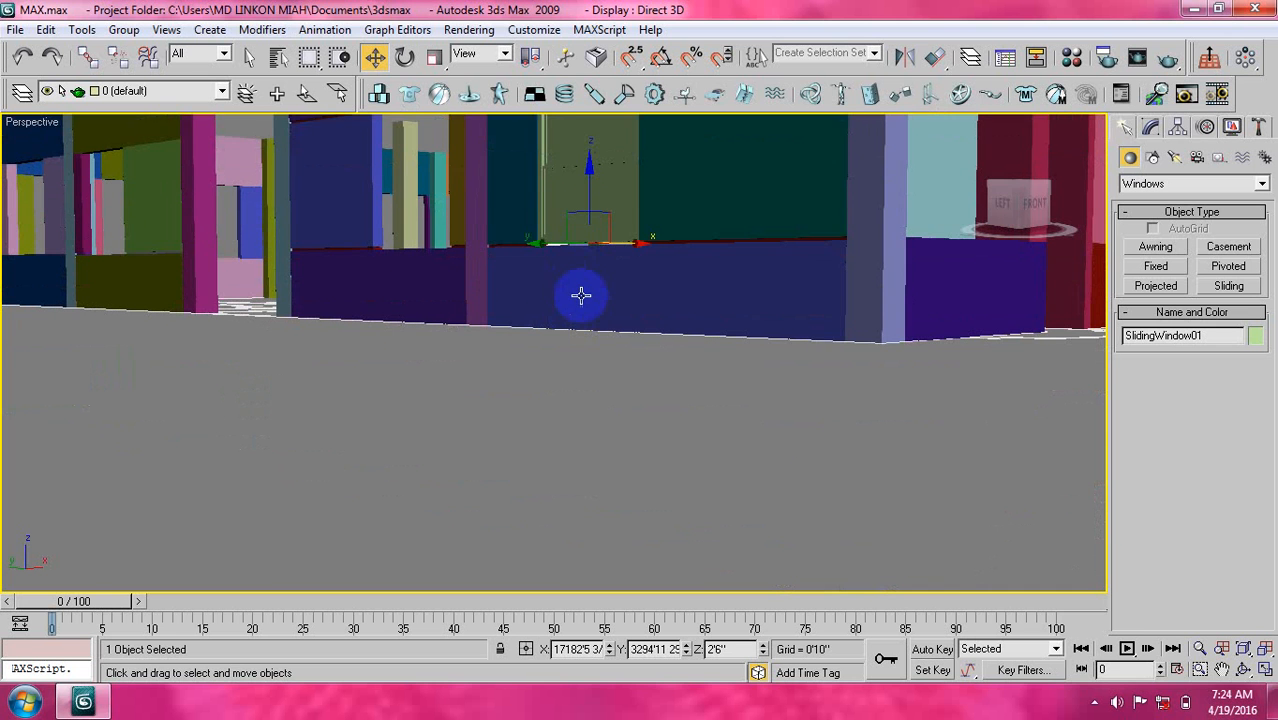
pyautogui.press('l')
pyautogui.press('z')
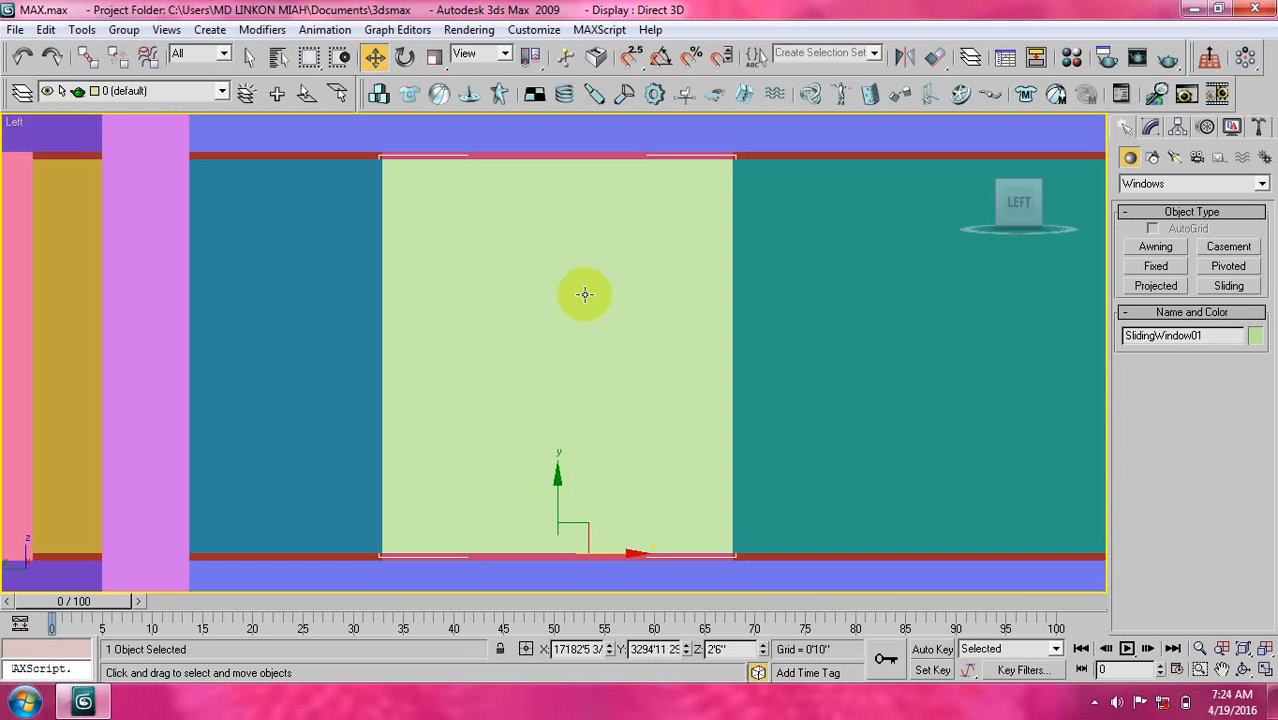
pyautogui.moveTo(582, 357); pyautogui.dragTo(568, 291, button='middle')
pyautogui.scroll(2, 525, 385)
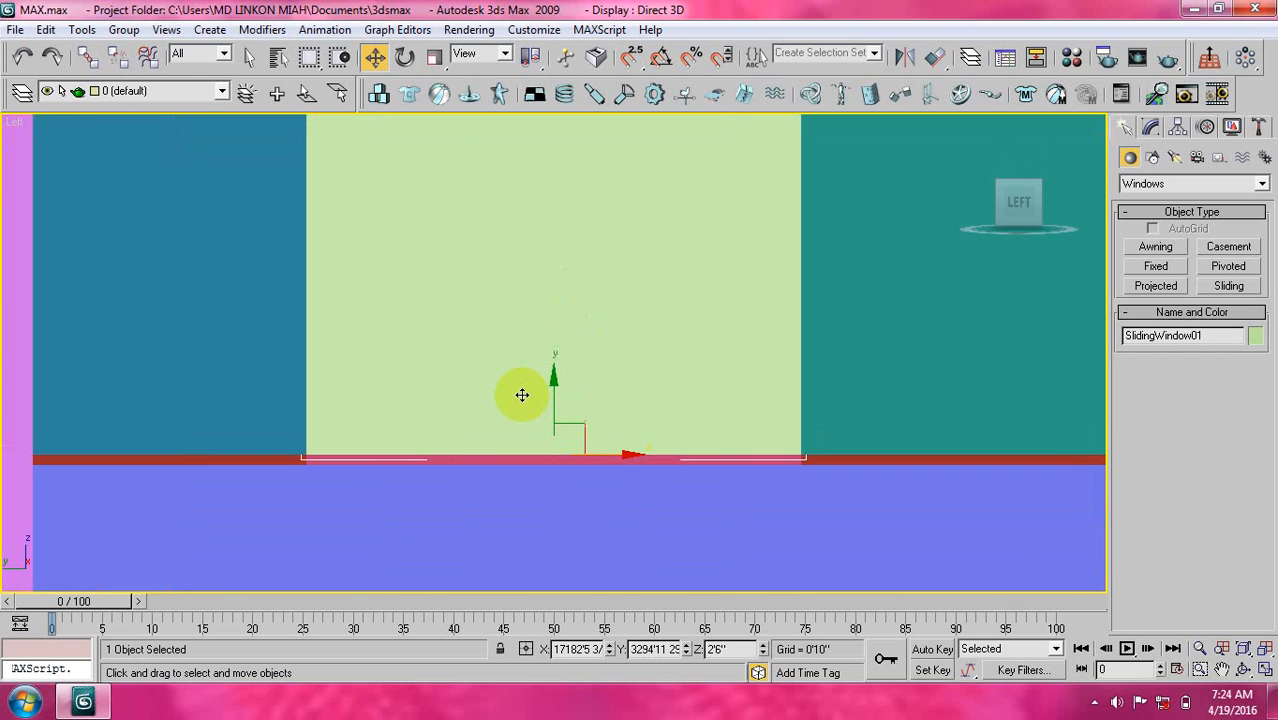
pyautogui.scroll(2, 500, 378)
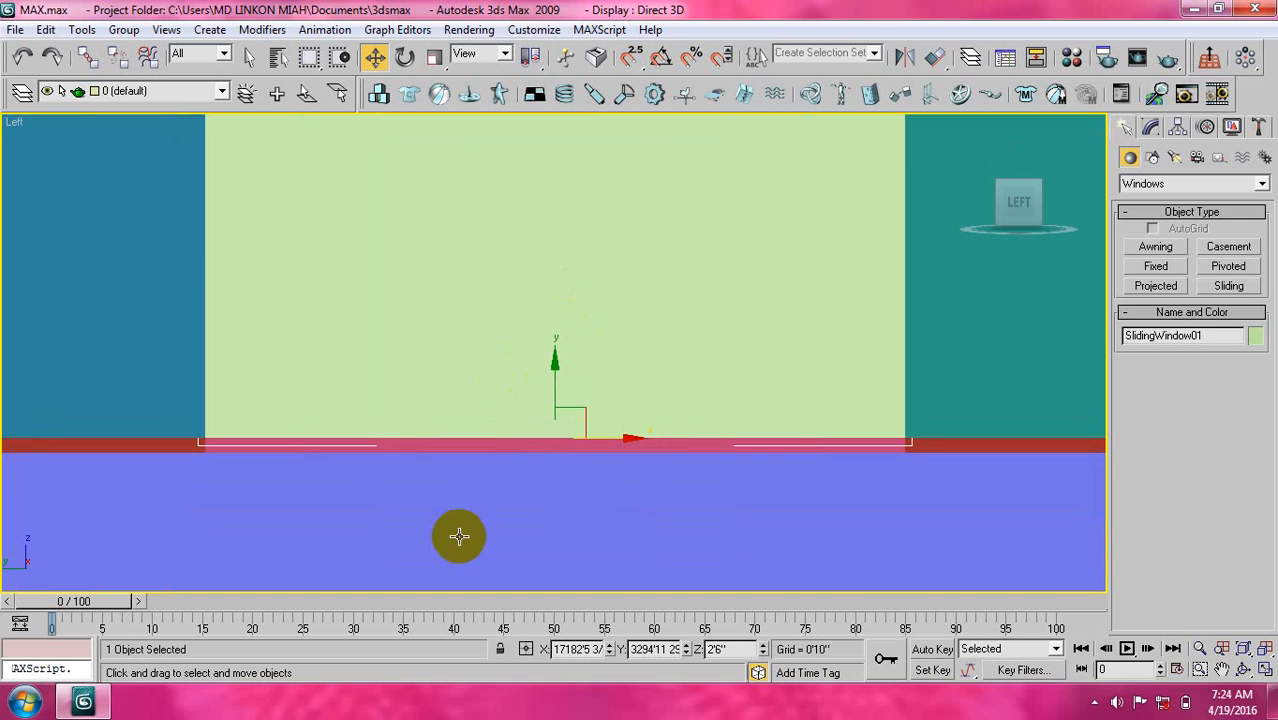
pyautogui.scroll(-2, 516, 491)
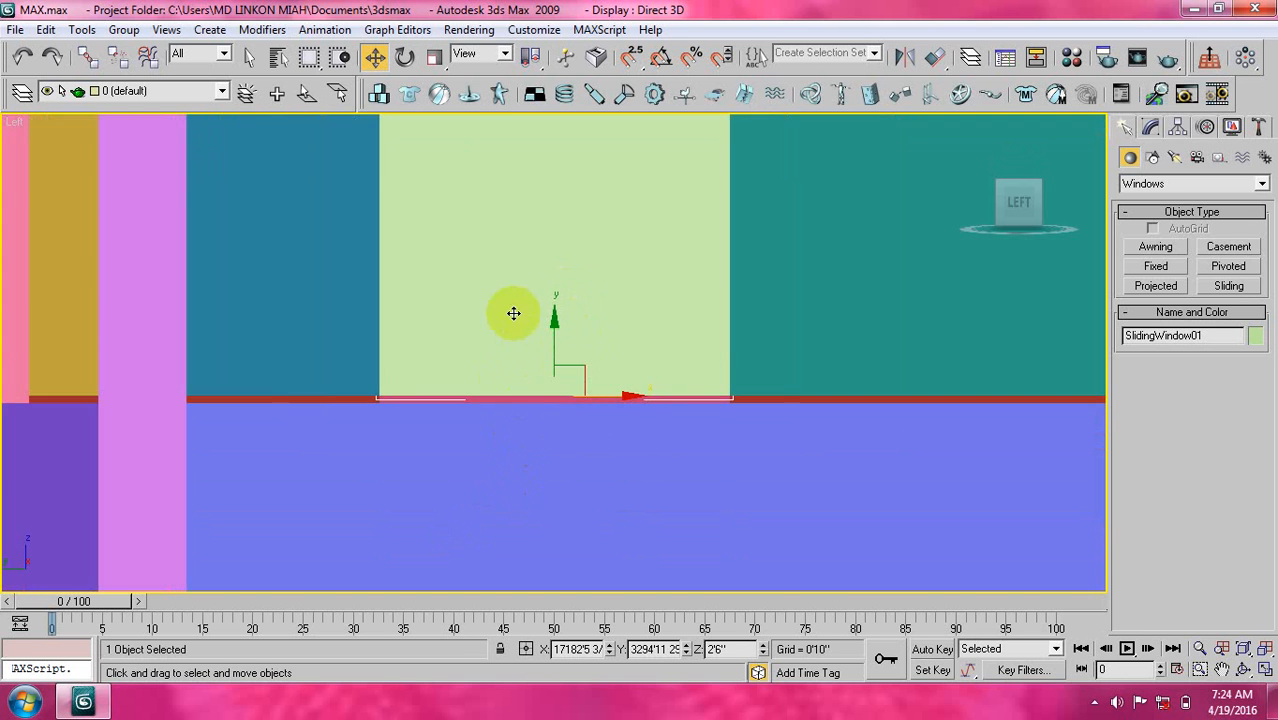
pyautogui.moveTo(513, 313); pyautogui.dragTo(510, 505, button='middle')
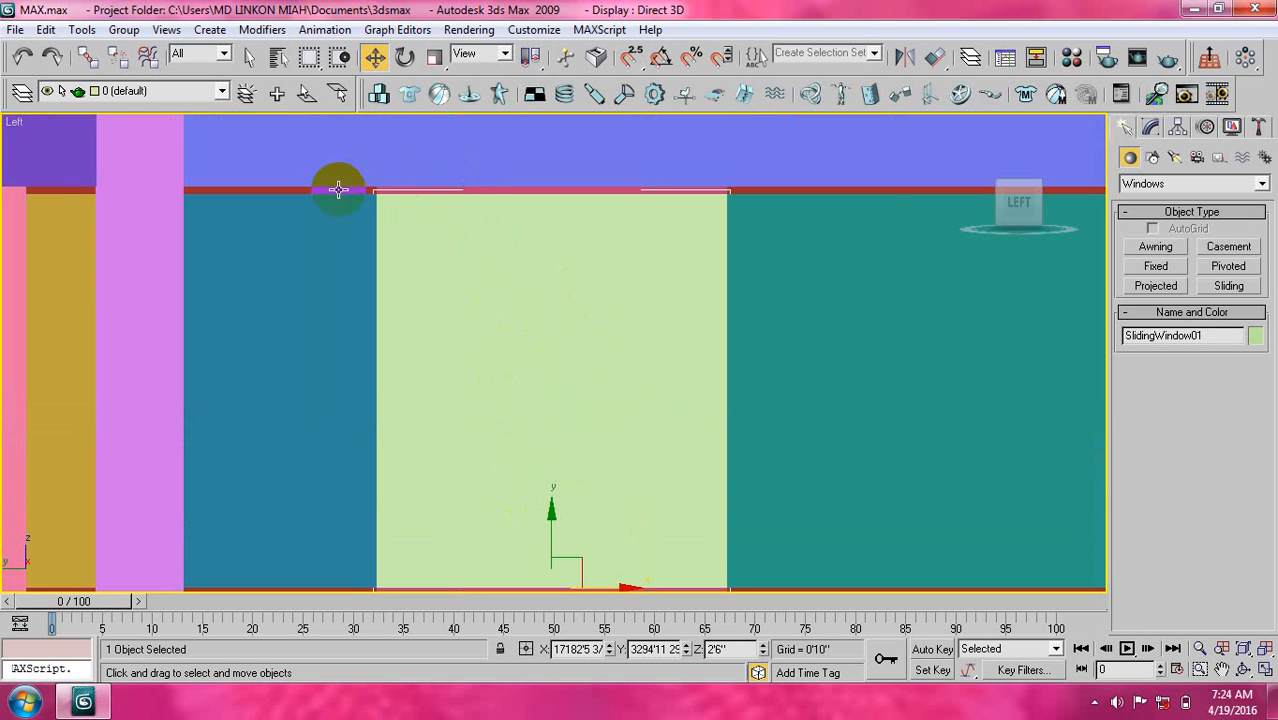
pyautogui.moveTo(448, 285); pyautogui.dragTo(445, 213, button='middle')
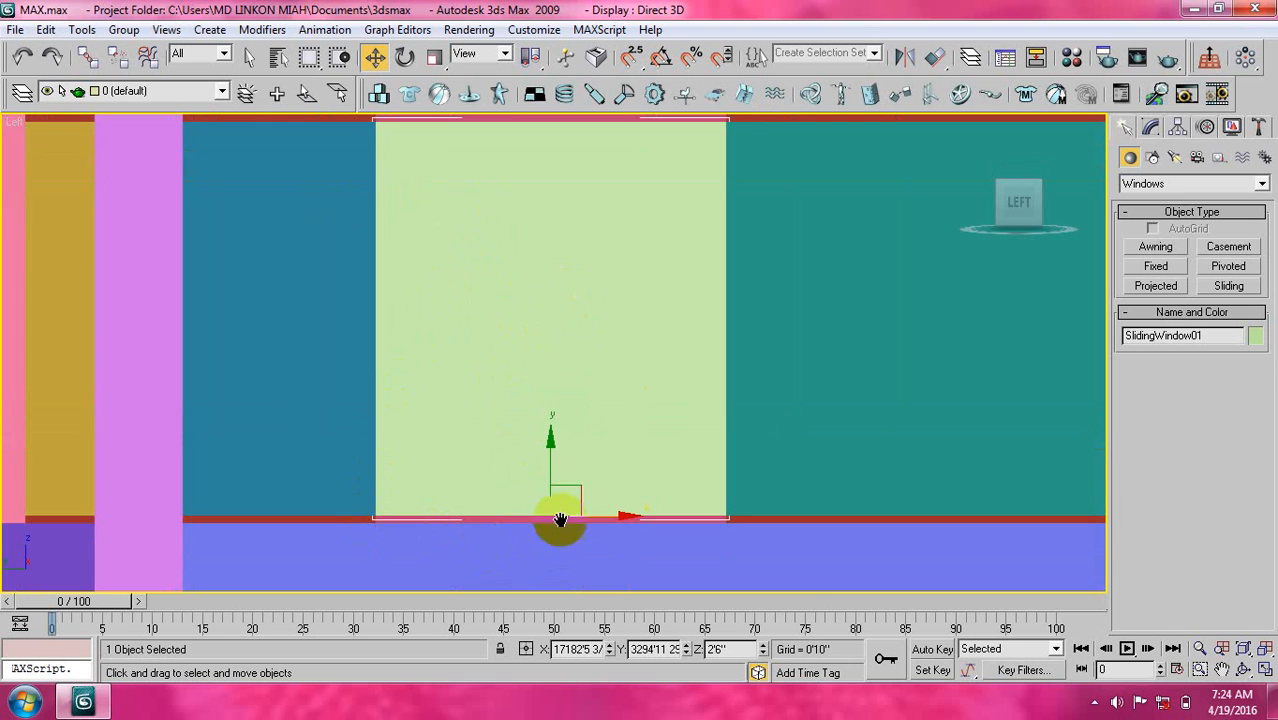
pyautogui.moveTo(556, 522); pyautogui.dragTo(468, 422, button='middle')
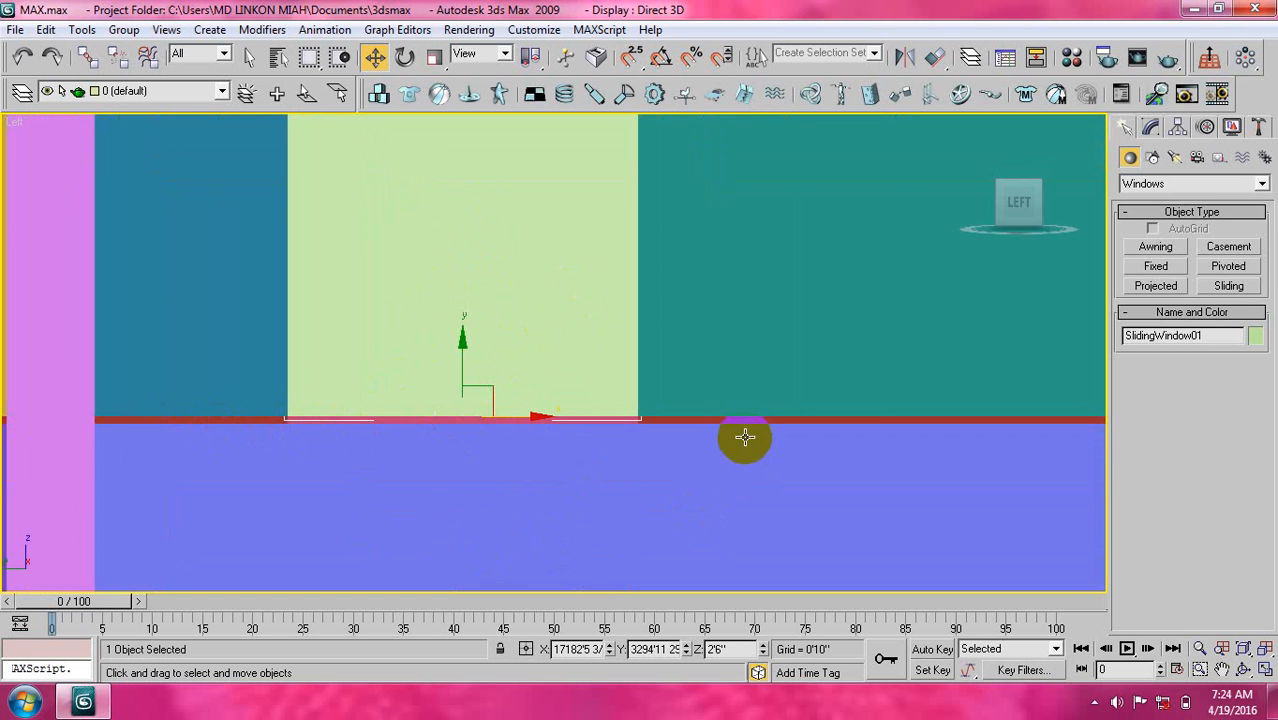
pyautogui.scroll(-2, 745, 440)
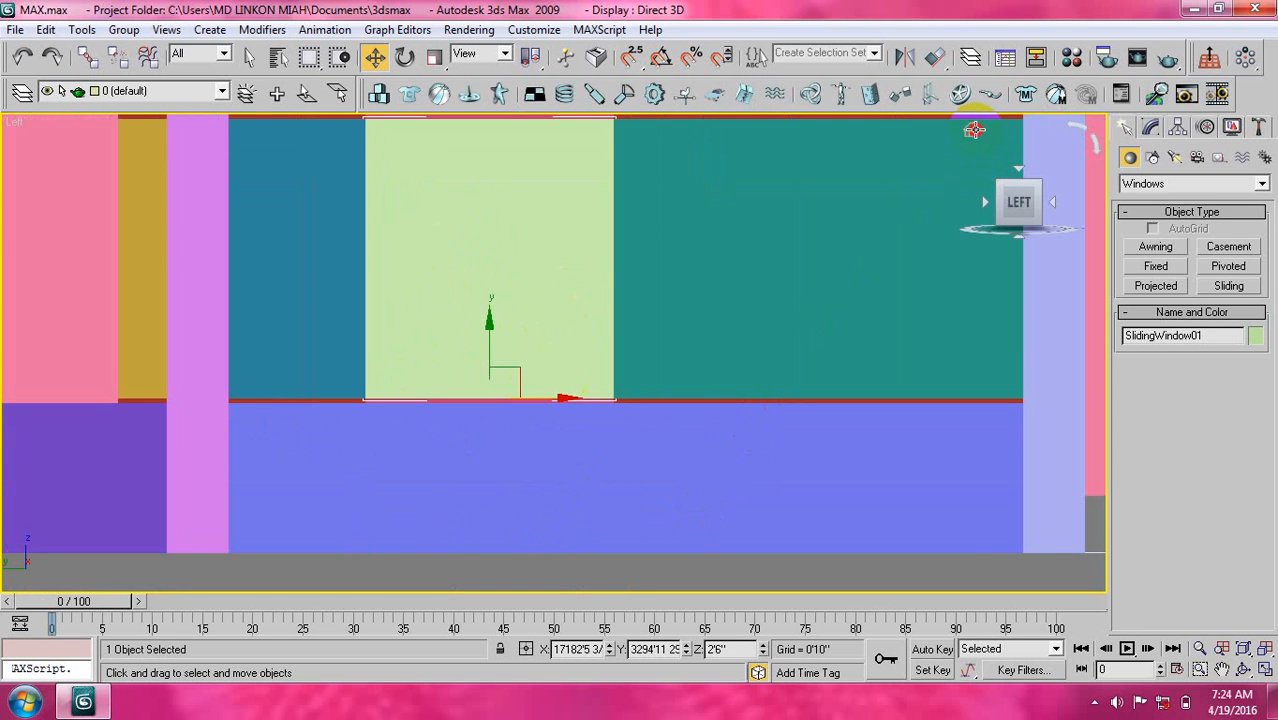
# Set the sliding window's height to 4'8".
pyautogui.click(969, 131)
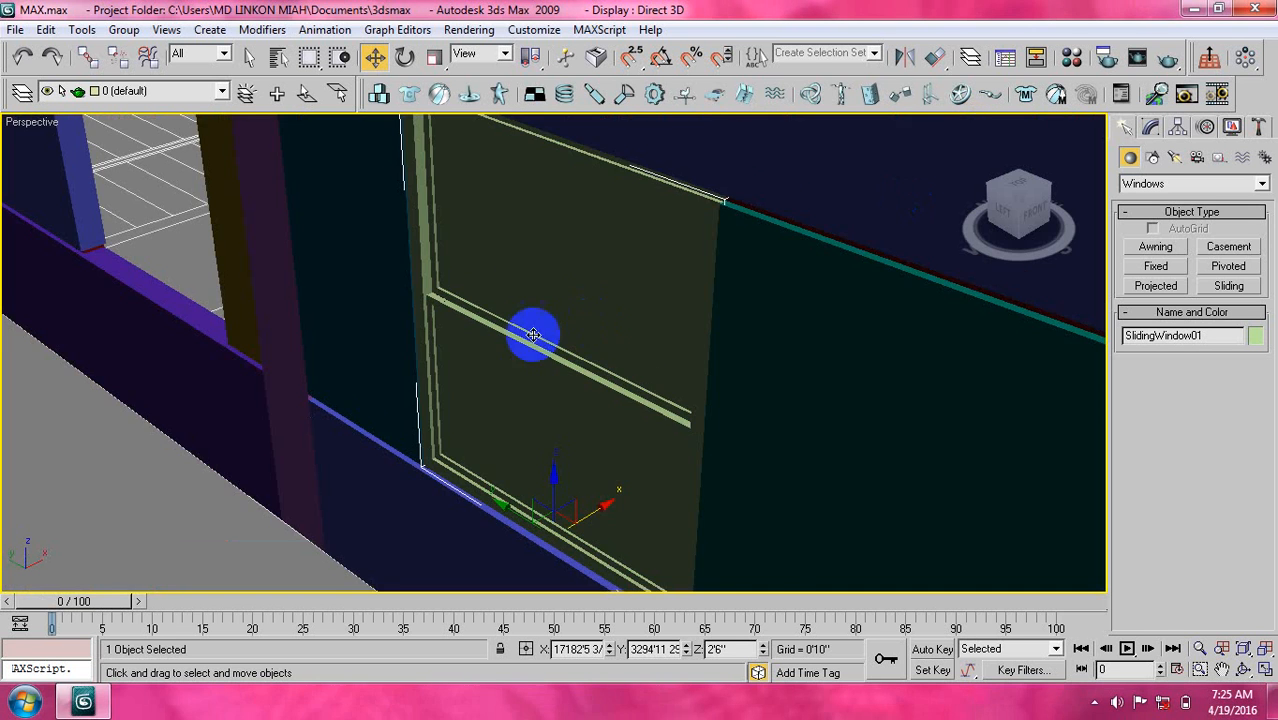
pyautogui.moveTo(533, 320); pyautogui.dragTo(533, 257, button='middle')
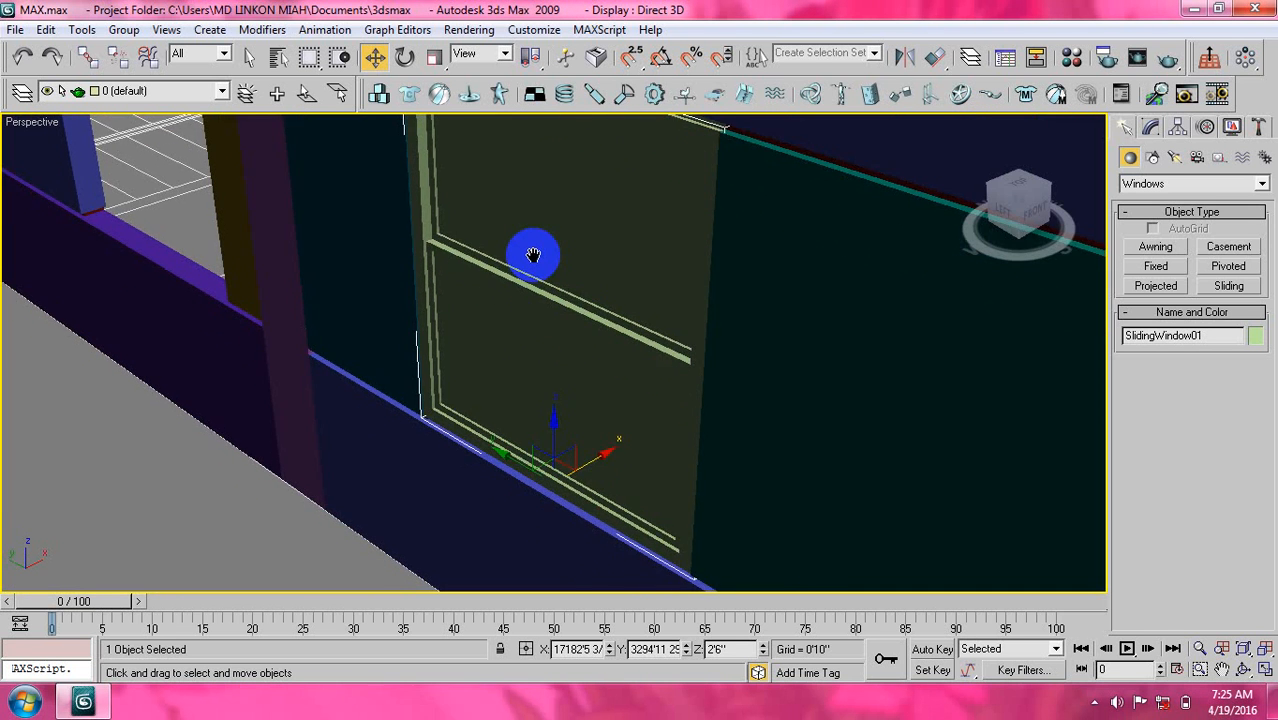
pyautogui.scroll(-2, 558, 348)
pyautogui.scroll(-2, 558, 348)
pyautogui.scroll(-4, 522, 335)
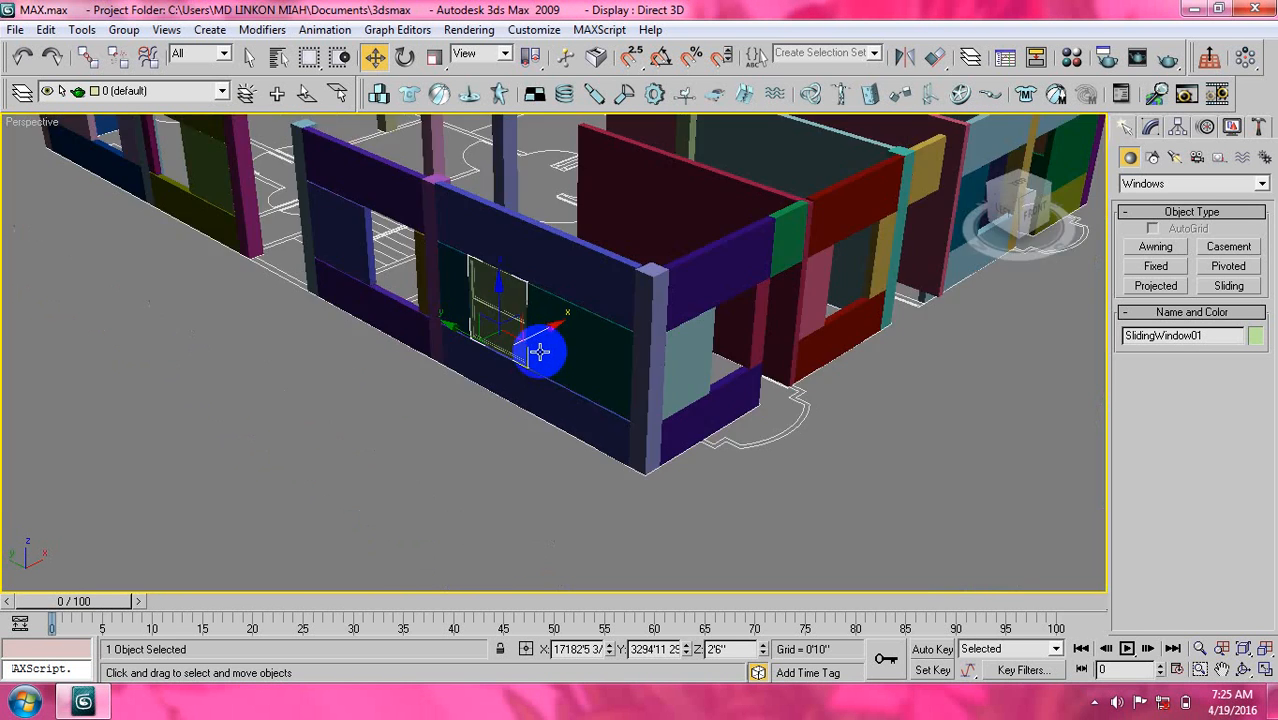
pyautogui.click(1151, 127)
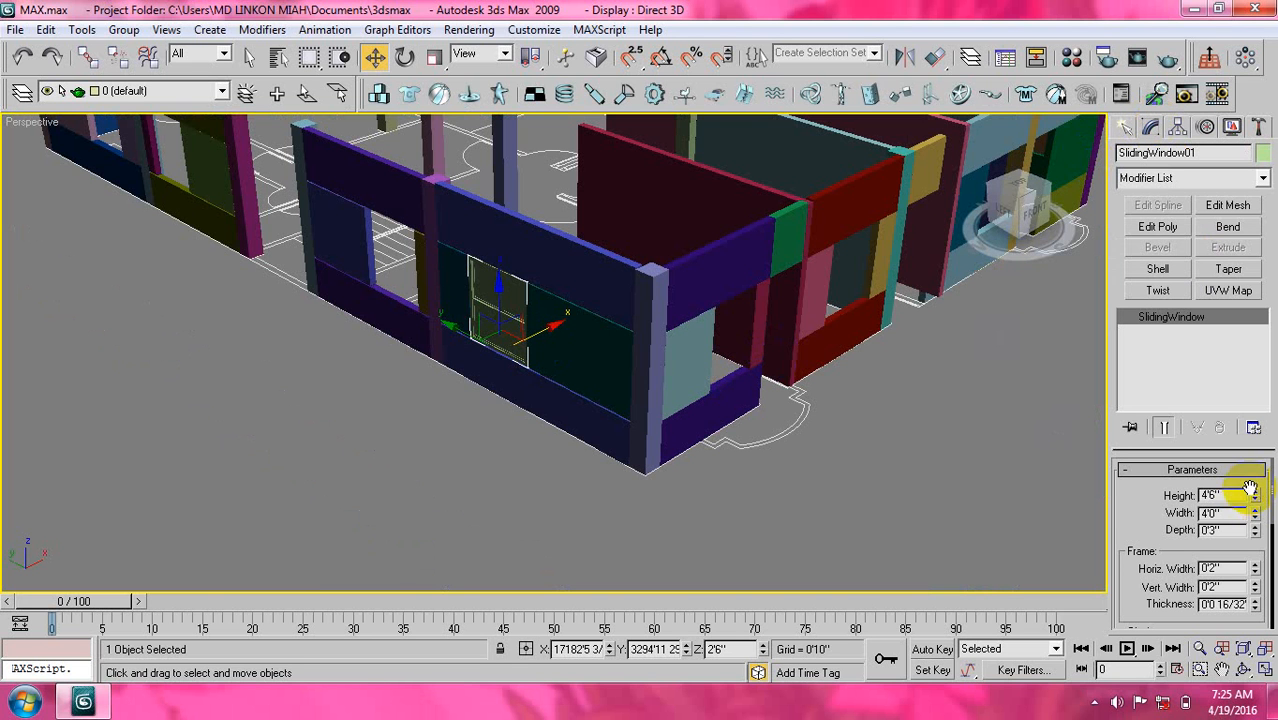
pyautogui.moveTo(1236, 495); pyautogui.dragTo(1185, 506)
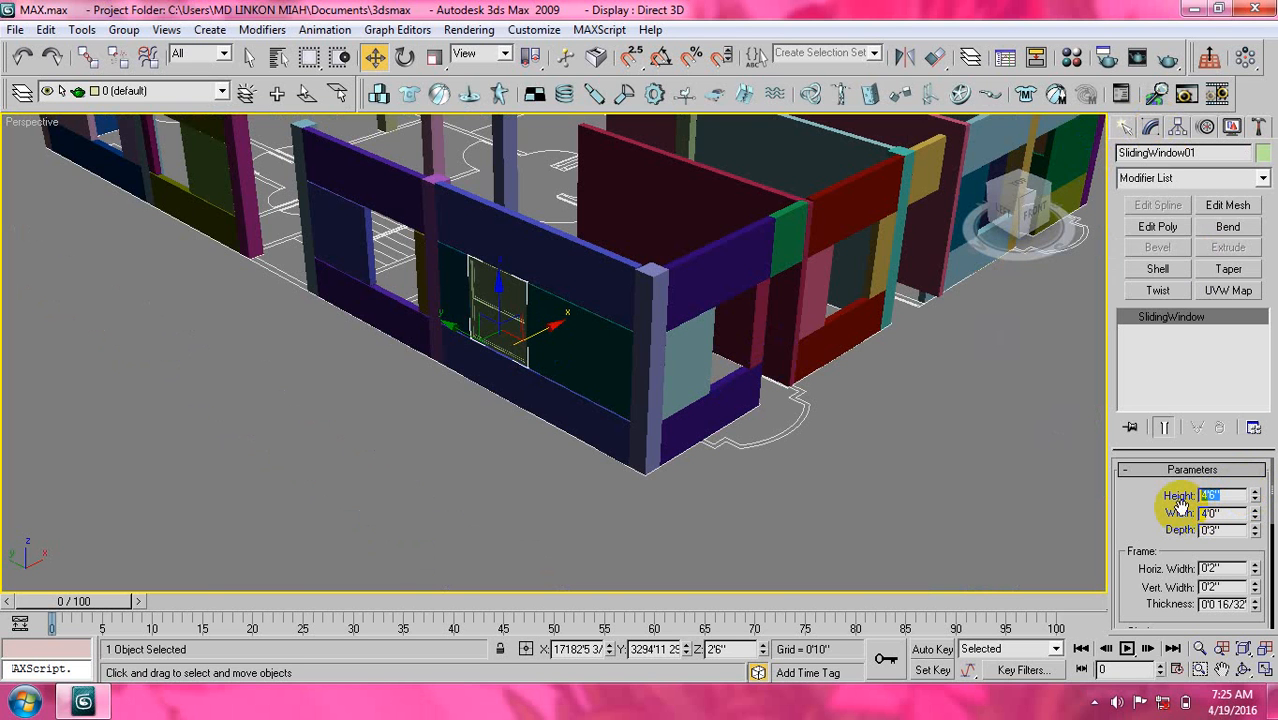
pyautogui.write('56')
pyautogui.press('Return')
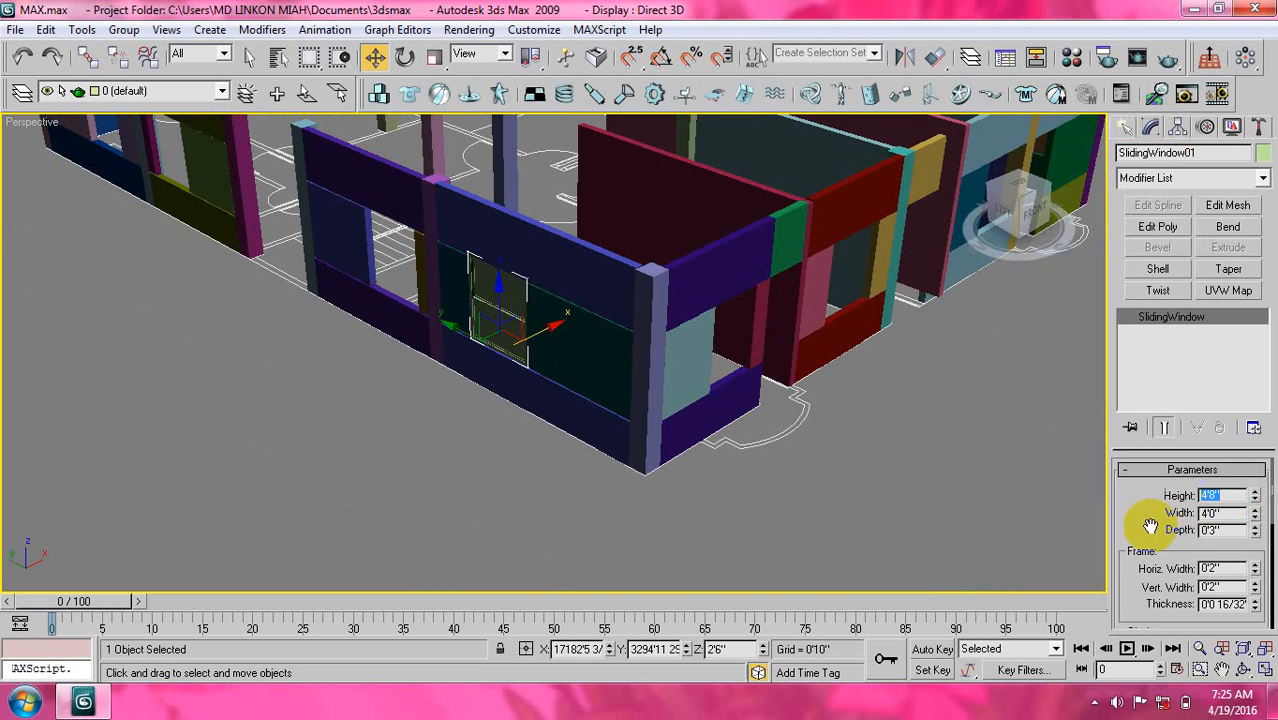
# Set the sliding window's absolute Z position to 2'5".
pyautogui.rightClick(377, 58)
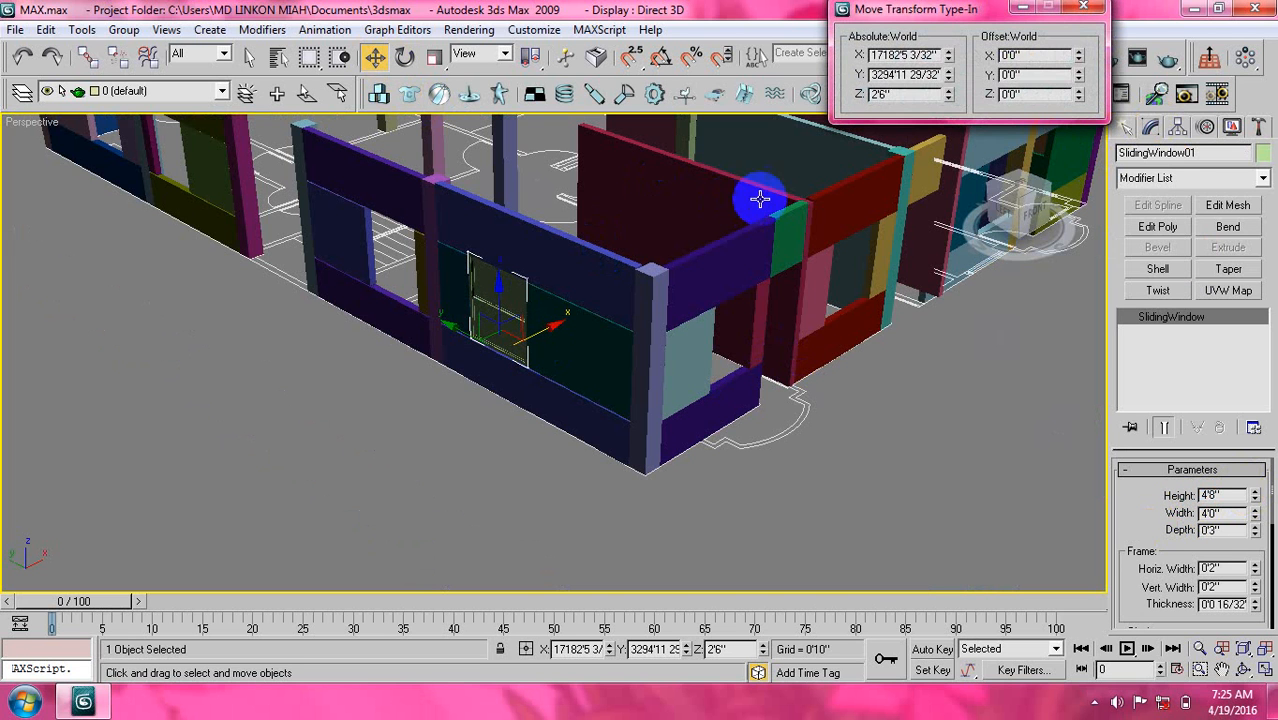
pyautogui.doubleClick(885, 94)
pyautogui.write('0')
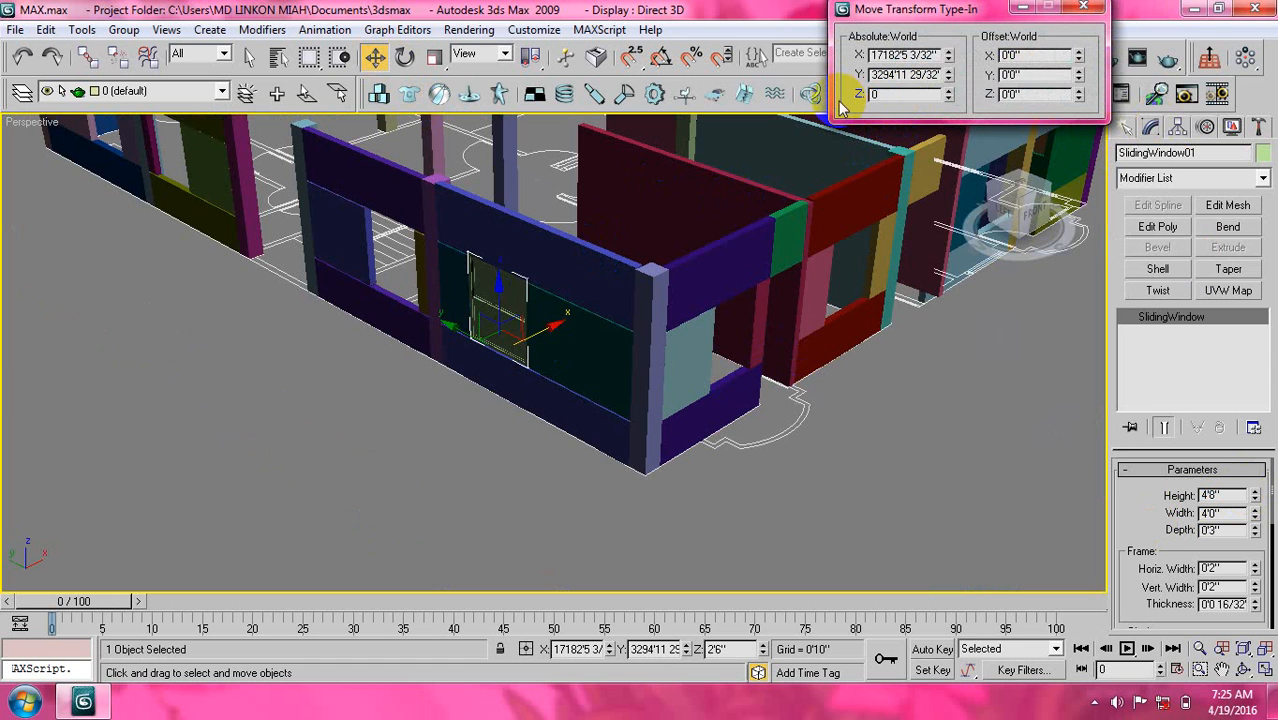
pyautogui.press('Return')
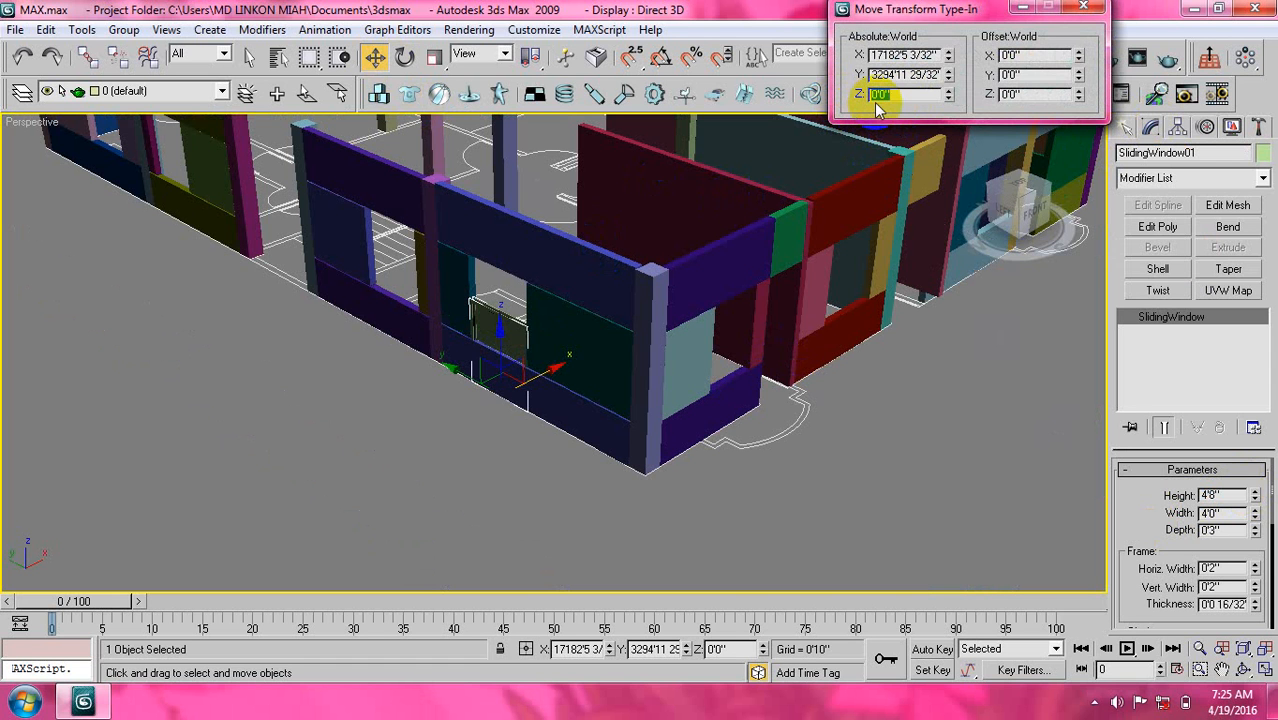
pyautogui.write("2'5")
pyautogui.press('Return')
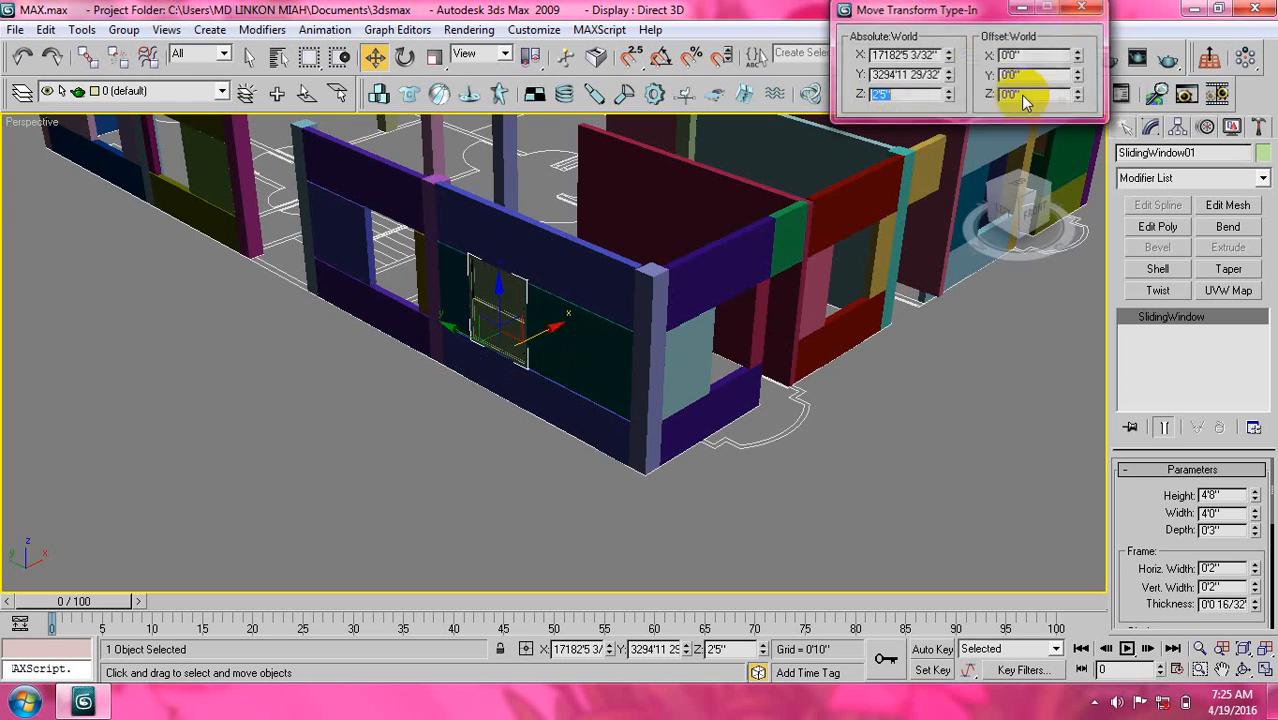
pyautogui.click(1083, 8)
# Check the resized sliding window's fit in the wall opening, both deselected and selected, in the perspective view.
pyautogui.scroll(2, 480, 325)
pyautogui.scroll(-1, 472, 335)
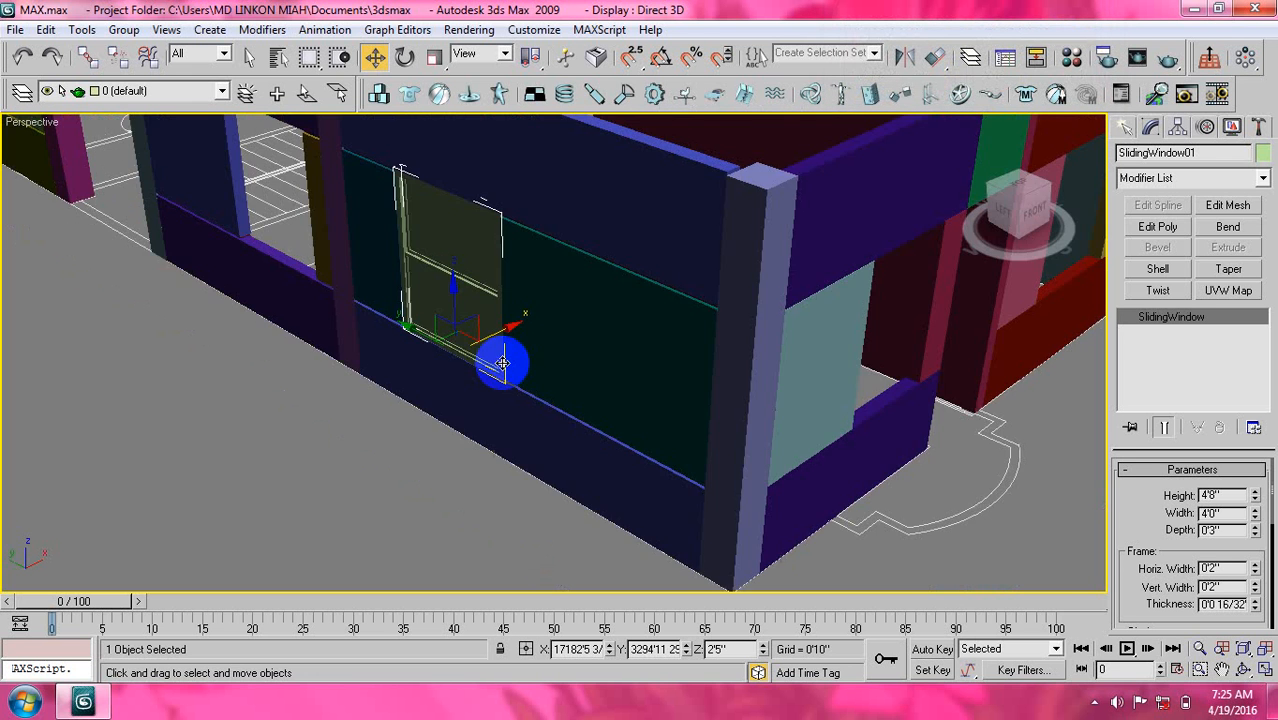
pyautogui.moveTo(530, 365); pyautogui.dragTo(549, 363, button='middle')
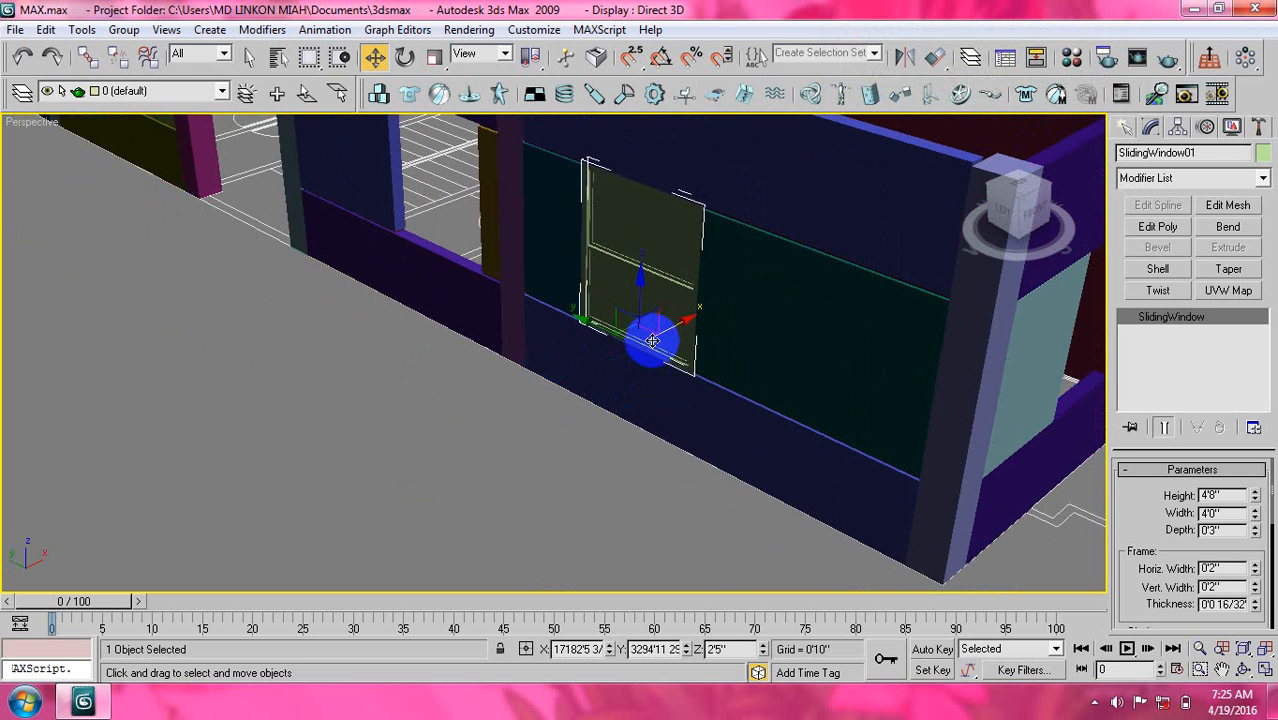
pyautogui.scroll(2, 653, 337)
pyautogui.scroll(-3, 653, 337)
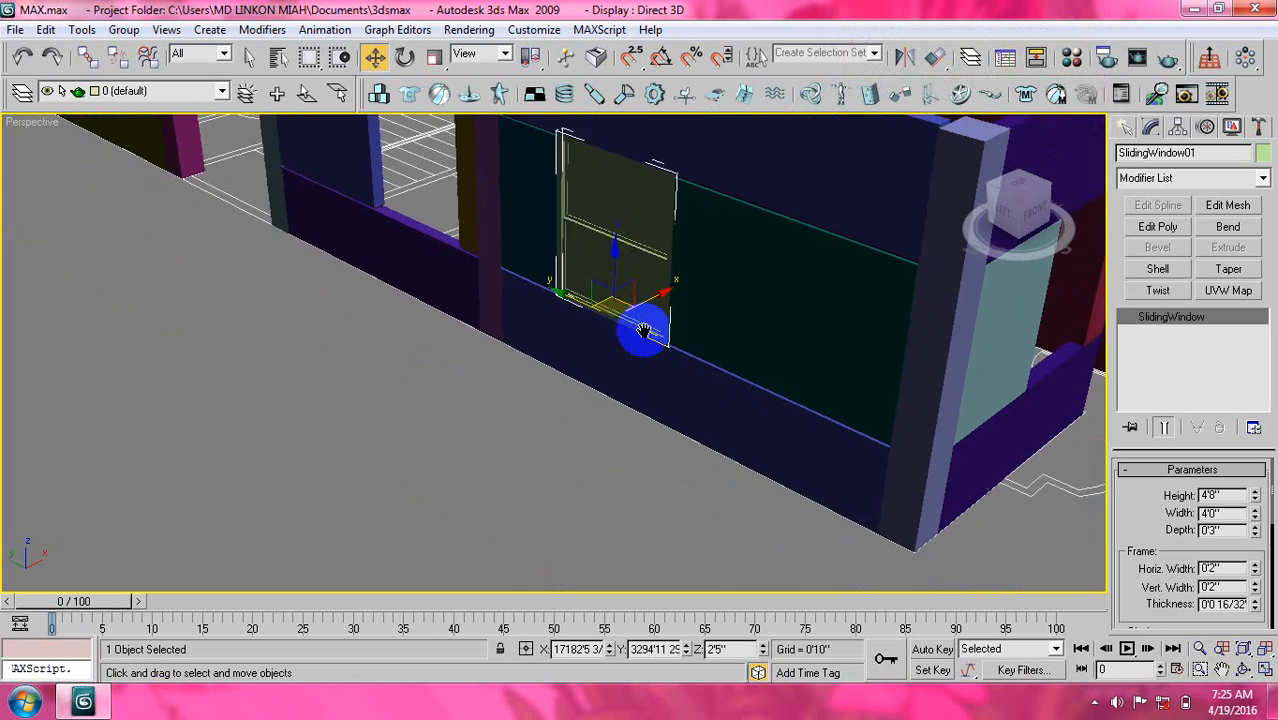
pyautogui.click(463, 410)
pyautogui.moveTo(604, 314); pyautogui.dragTo(573, 351, button='middle')
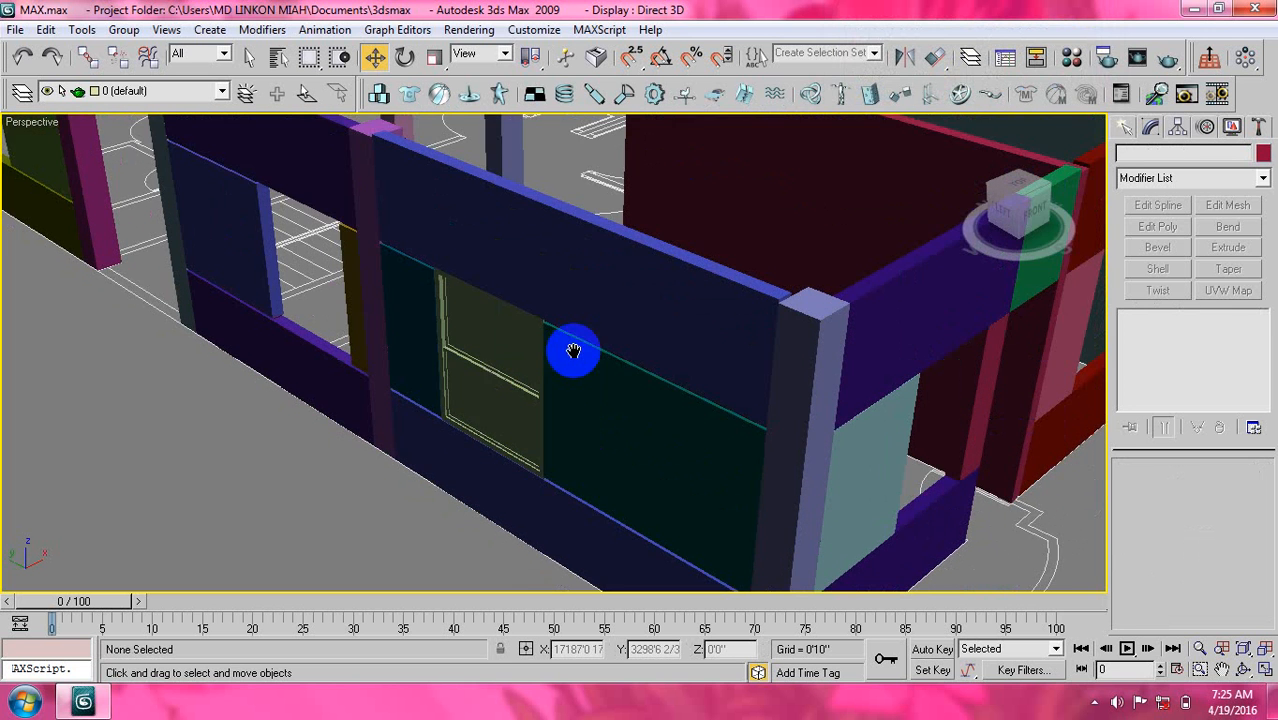
pyautogui.moveTo(485, 383); pyautogui.dragTo(490, 367, button='middle')
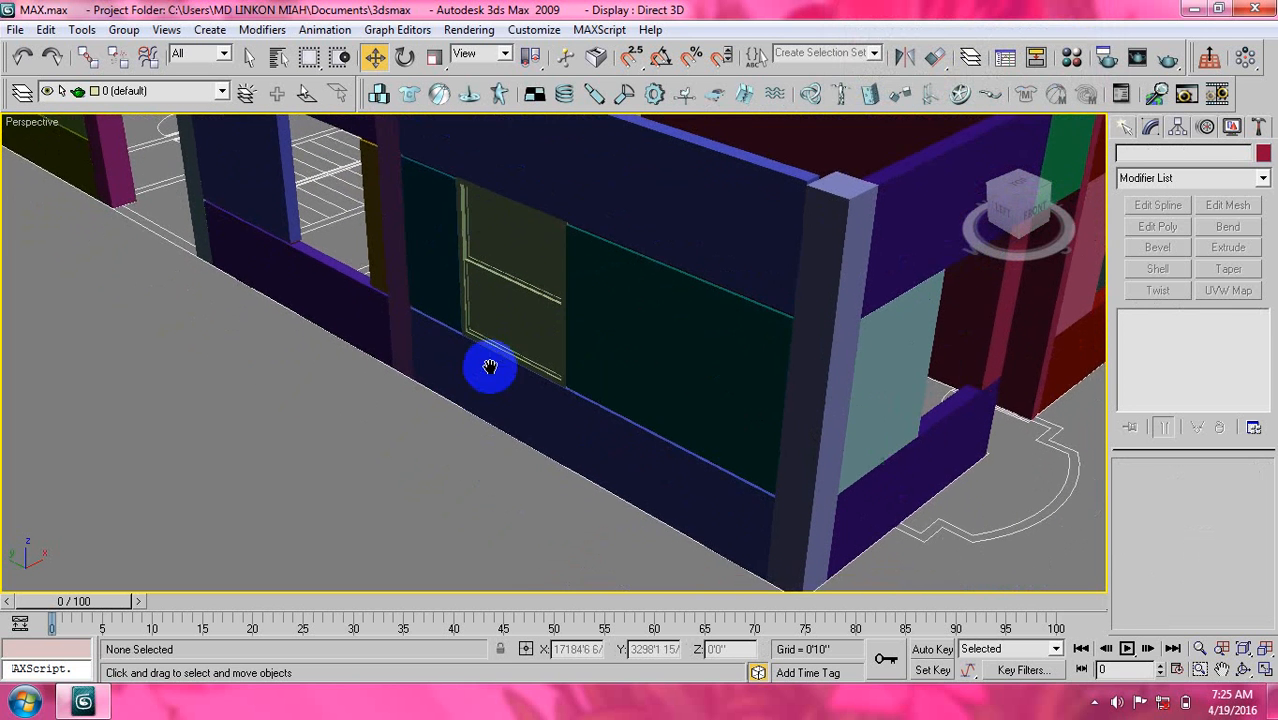
pyautogui.click(522, 288)
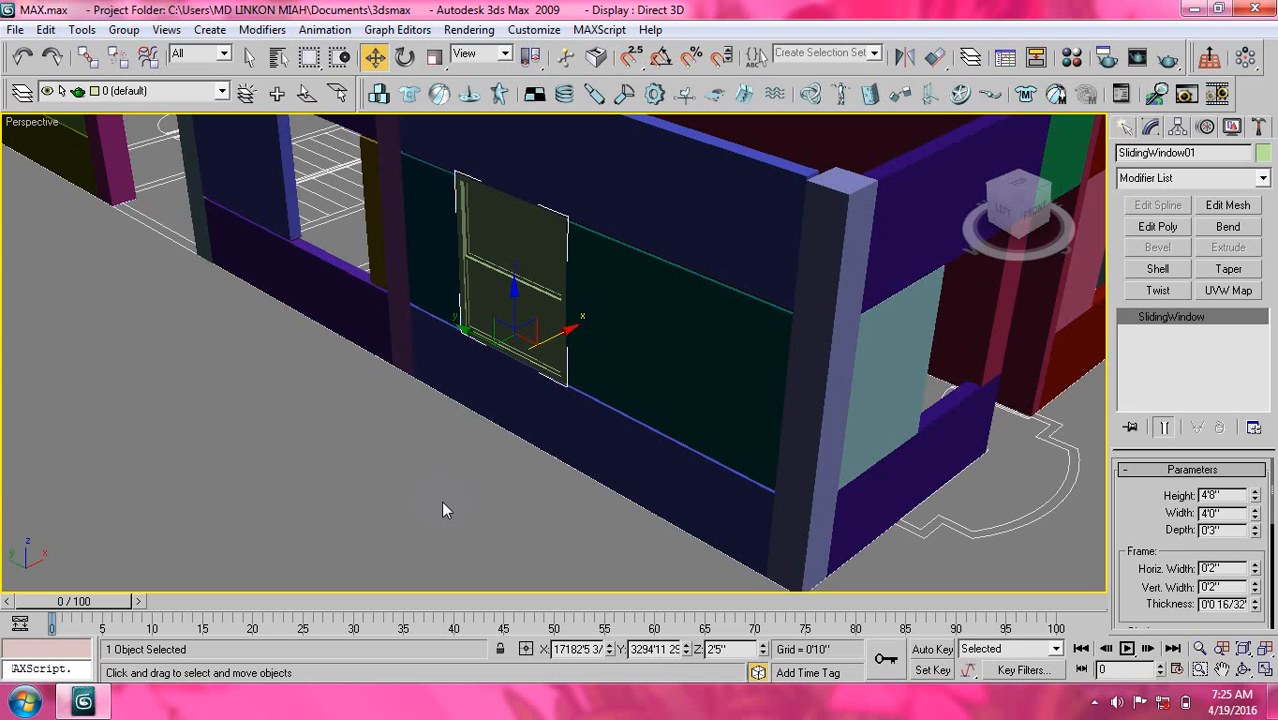
pyautogui.click(1094, 702)
pyautogui.click(1093, 606)
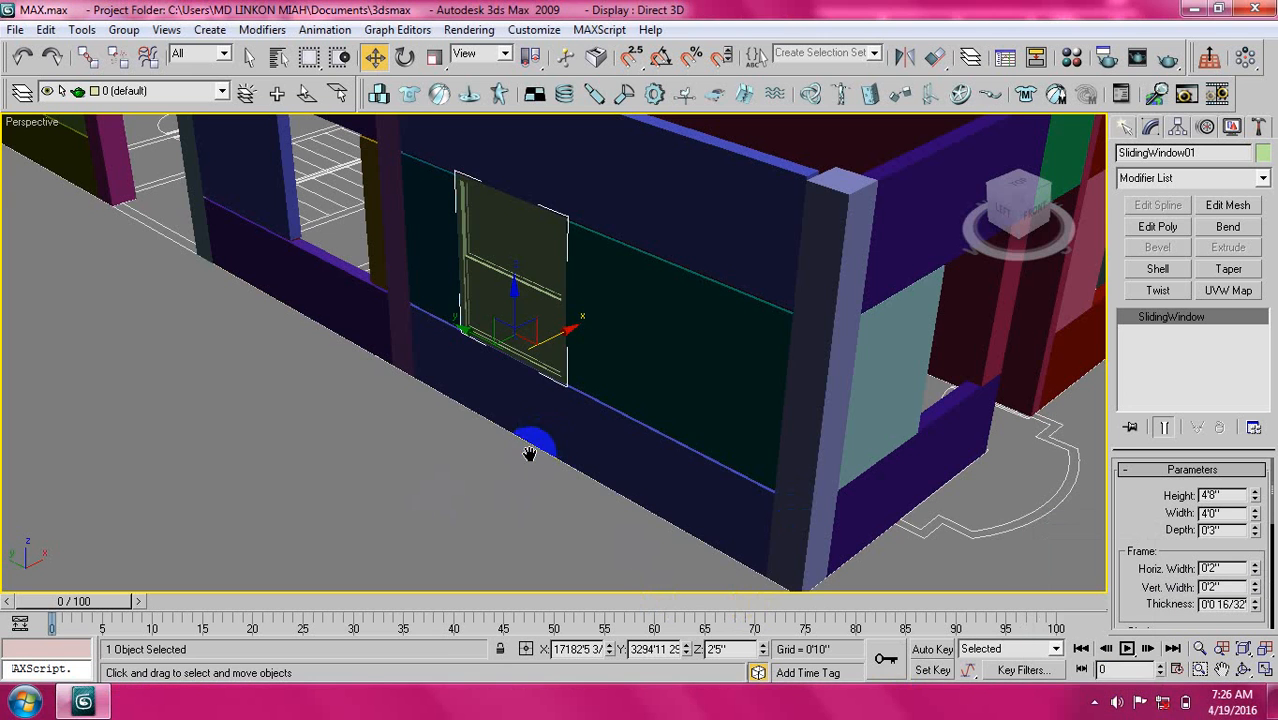
# Delete the existing sliding window from the opening in the outer left wall.
pyautogui.moveTo(530, 454); pyautogui.dragTo(528, 454, button='middle')
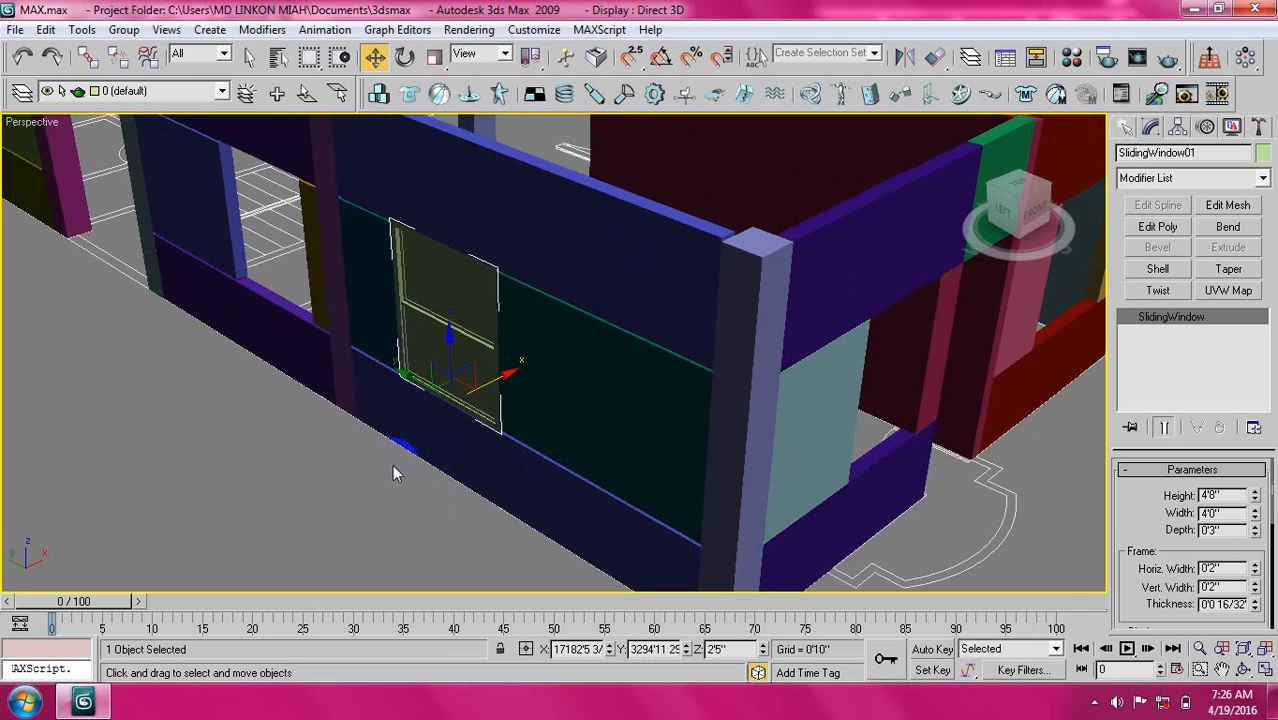
pyautogui.click(474, 327)
pyautogui.press('Delete')
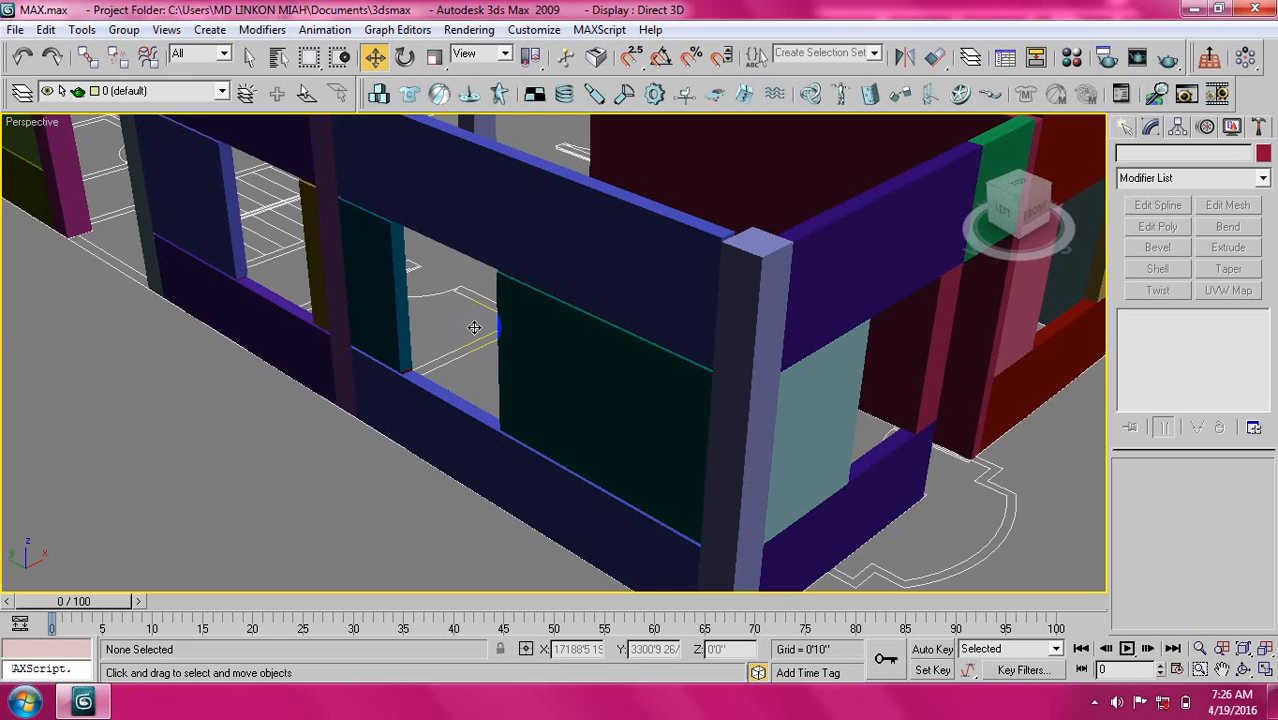
# In the top view, start the Sliding window tool at the emptied wall opening with 2.5D snapping enabled.
pyautogui.click(414, 395)
pyautogui.click(971, 131)
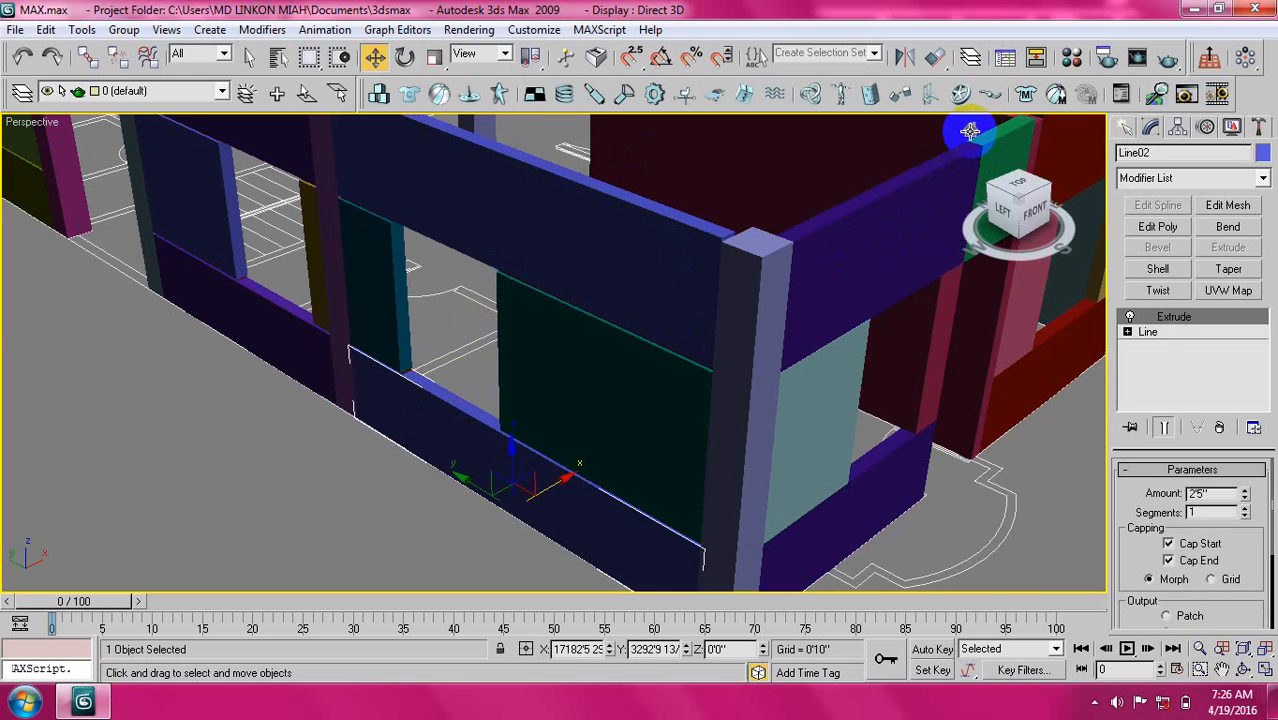
pyautogui.moveTo(829, 262); pyautogui.dragTo(517, 473, button='middle')
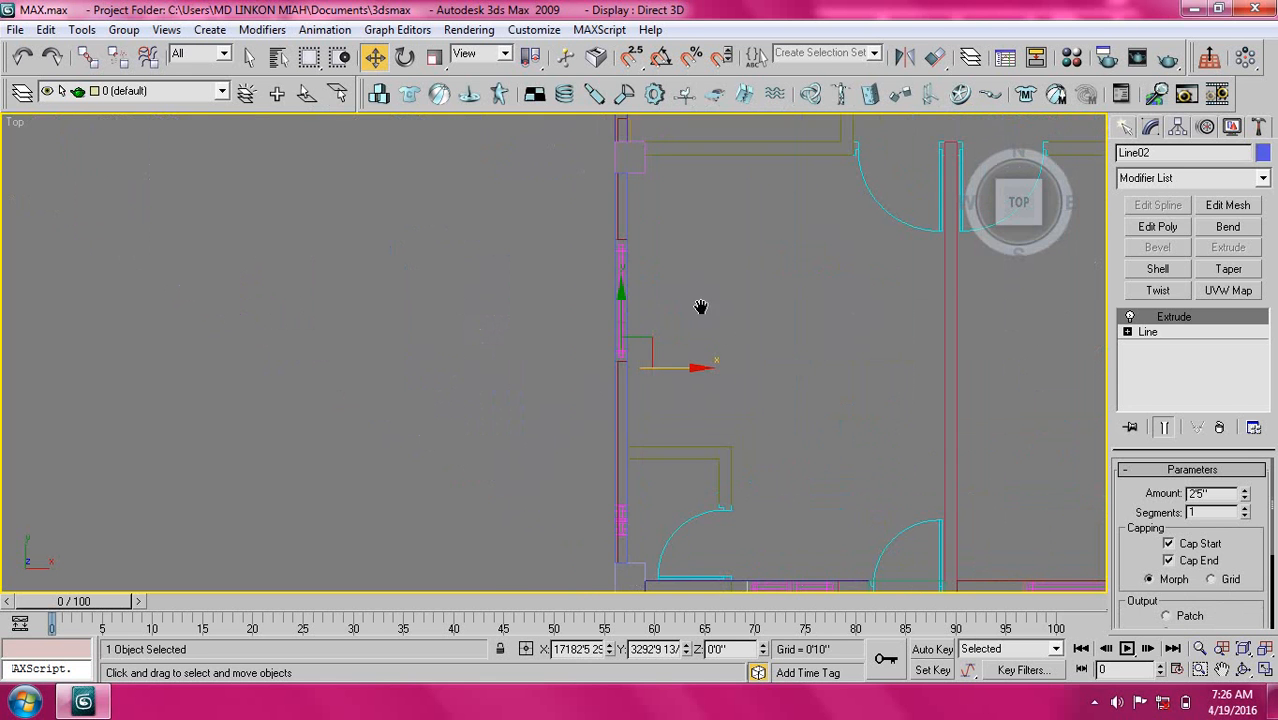
pyautogui.scroll(5, 660, 340)
pyautogui.click(656, 371)
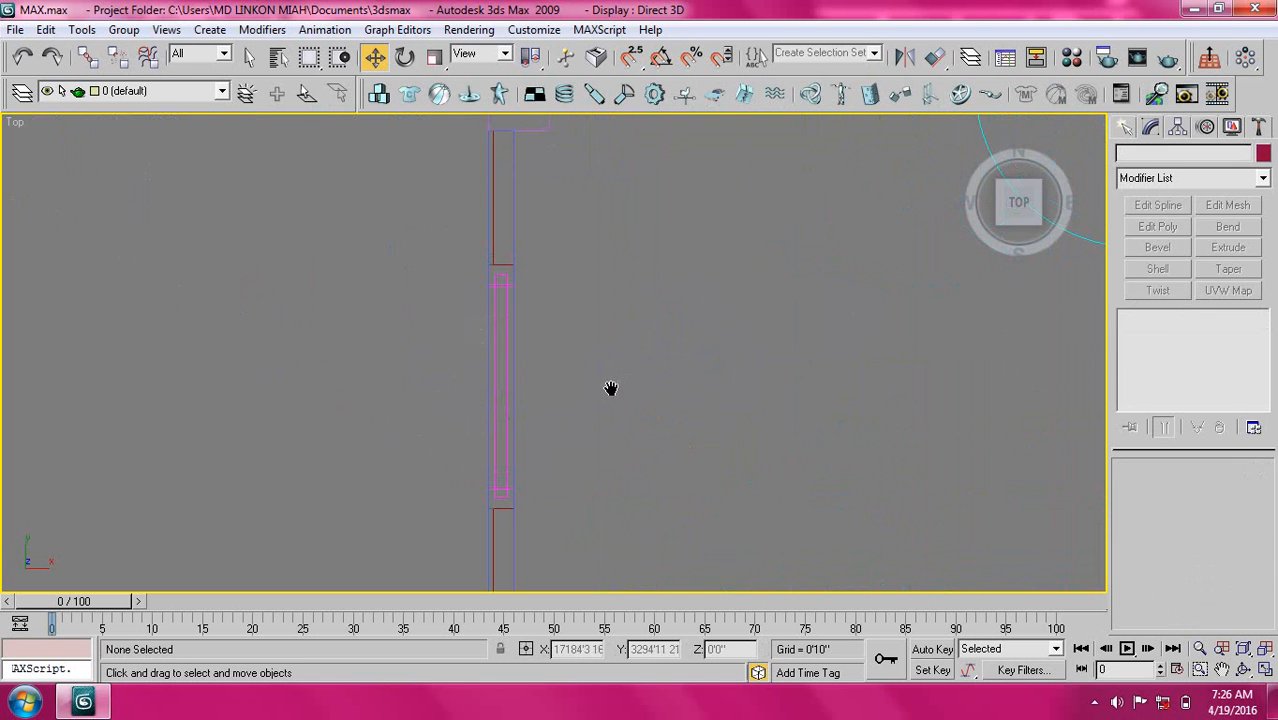
pyautogui.click(1125, 127)
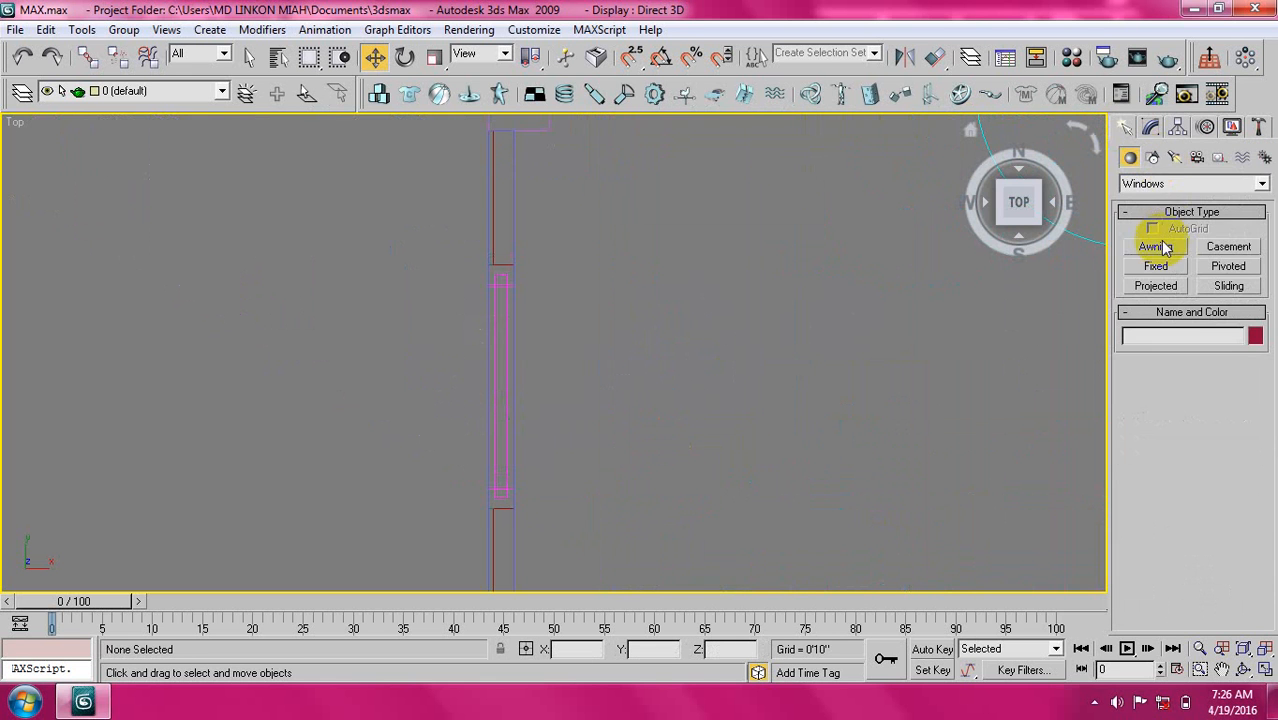
pyautogui.click(1150, 184)
pyautogui.click(1150, 199)
pyautogui.click(1129, 158)
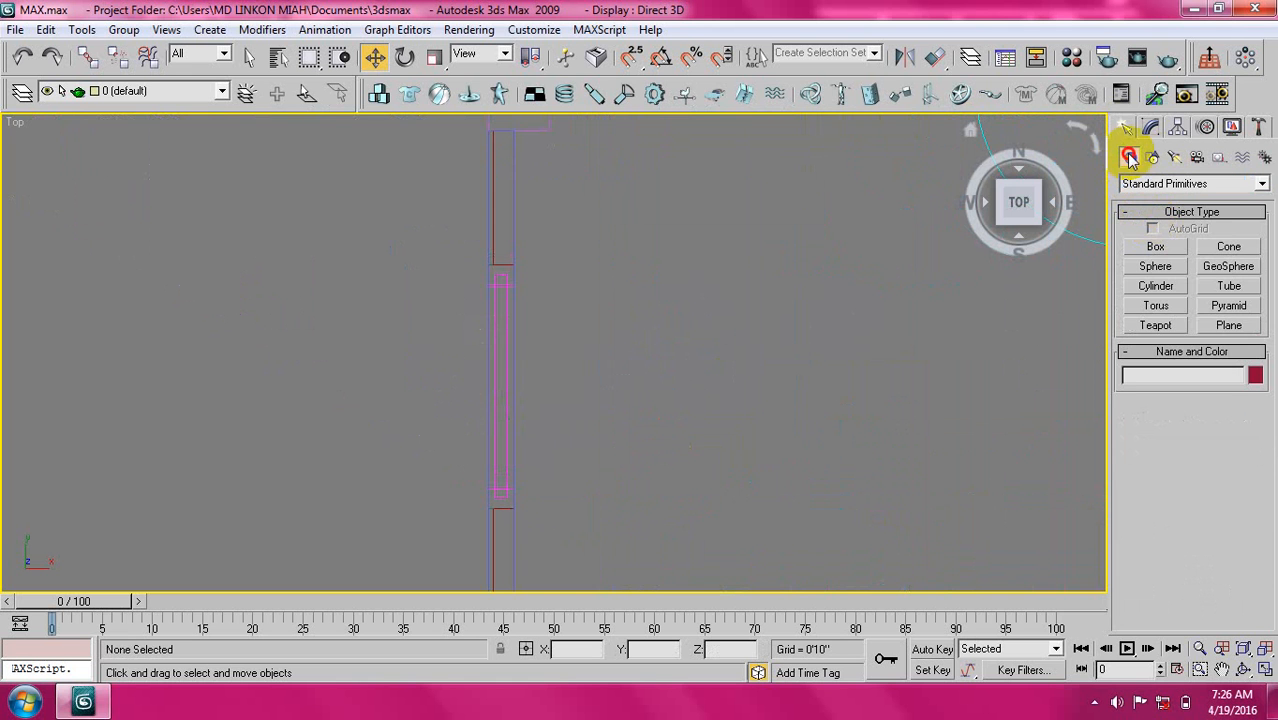
pyautogui.click(1161, 187)
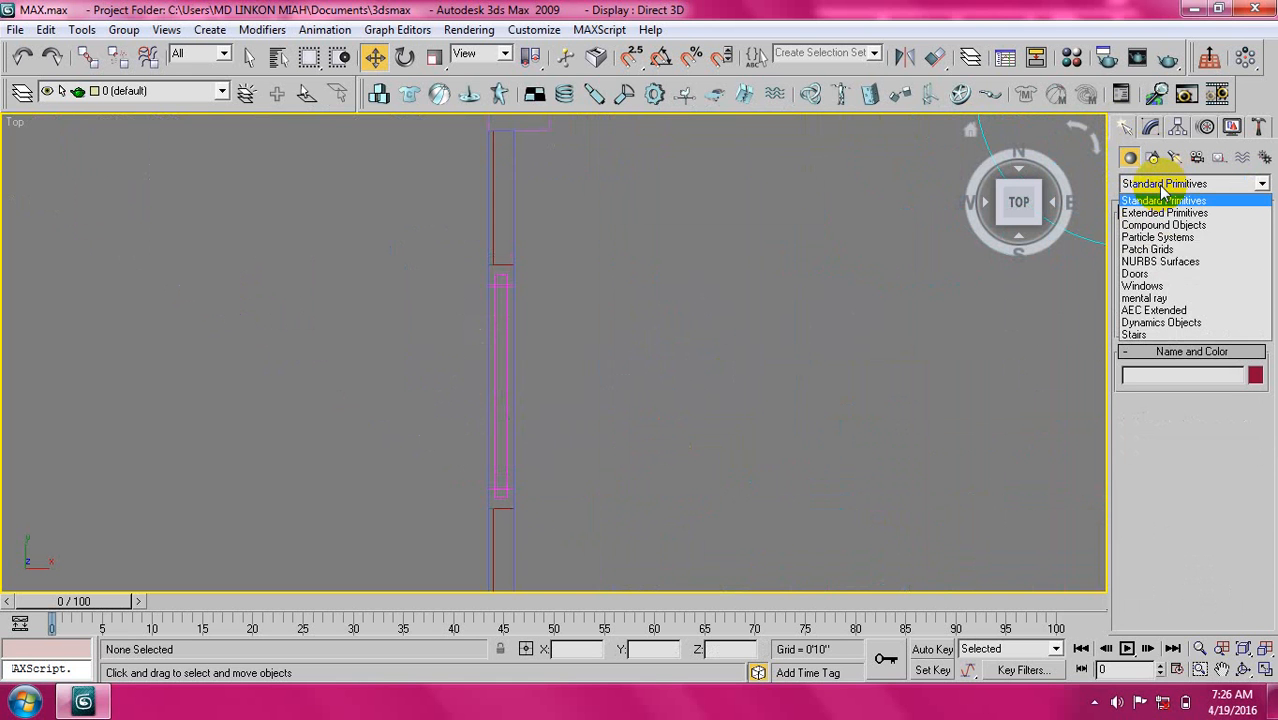
pyautogui.click(1148, 286)
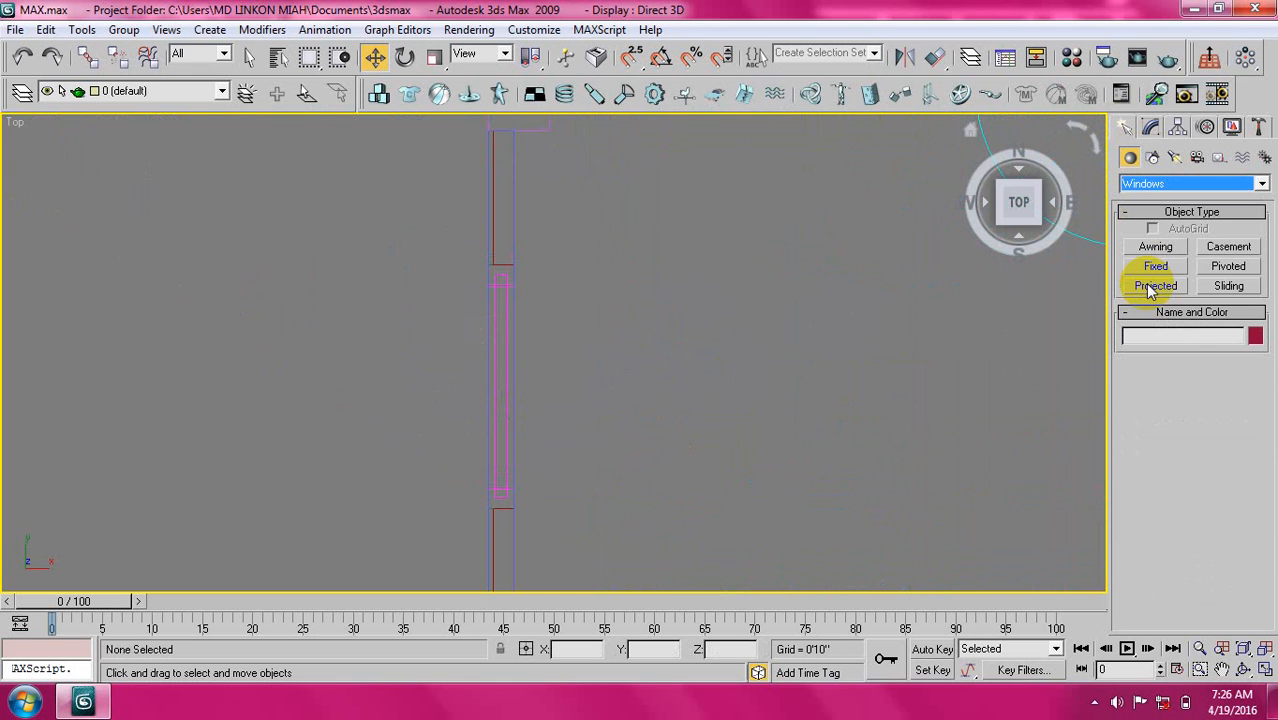
pyautogui.click(1230, 288)
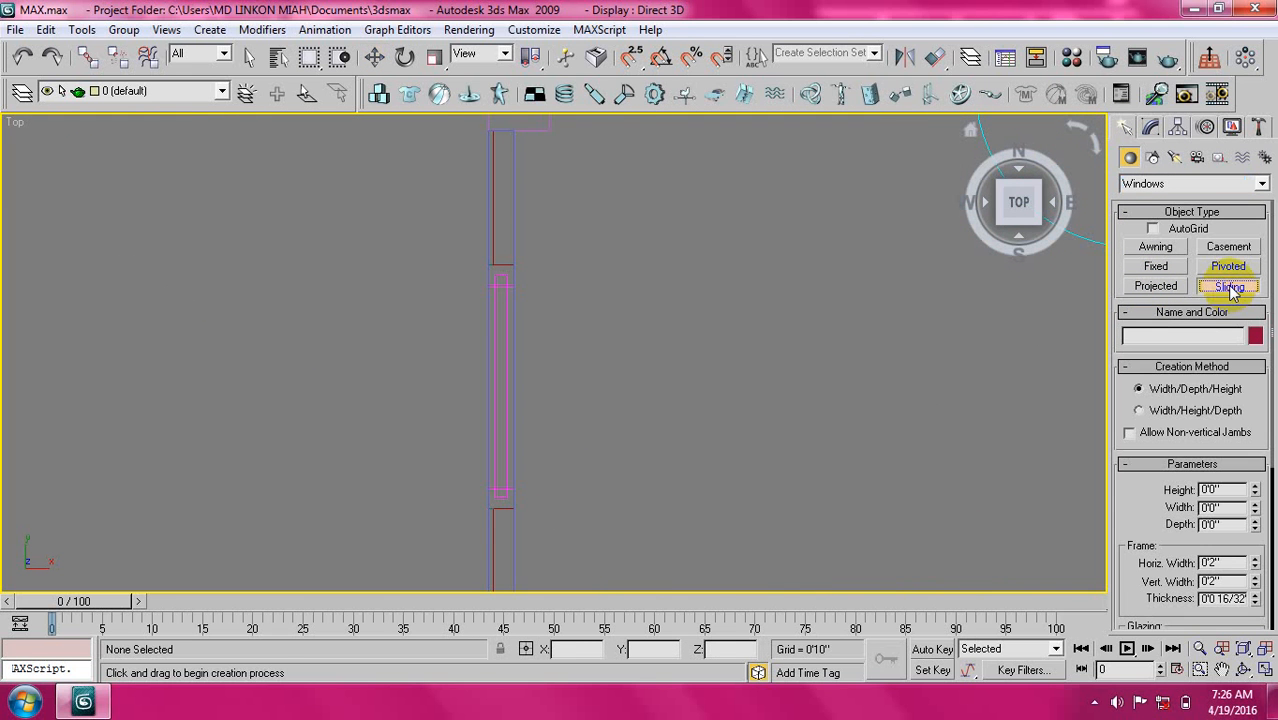
pyautogui.click(631, 59)
pyautogui.moveTo(514, 298); pyautogui.dragTo(514, 270, button='middle')
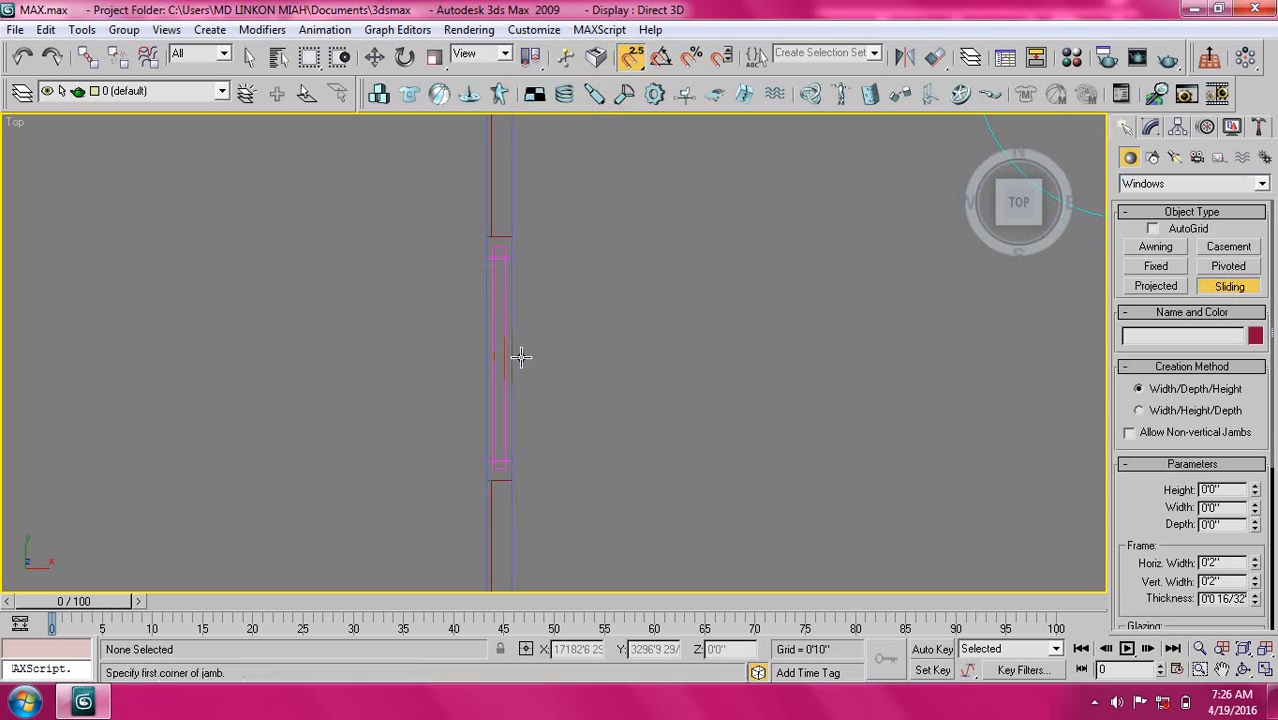
pyautogui.moveTo(497, 488); pyautogui.dragTo(501, 238)
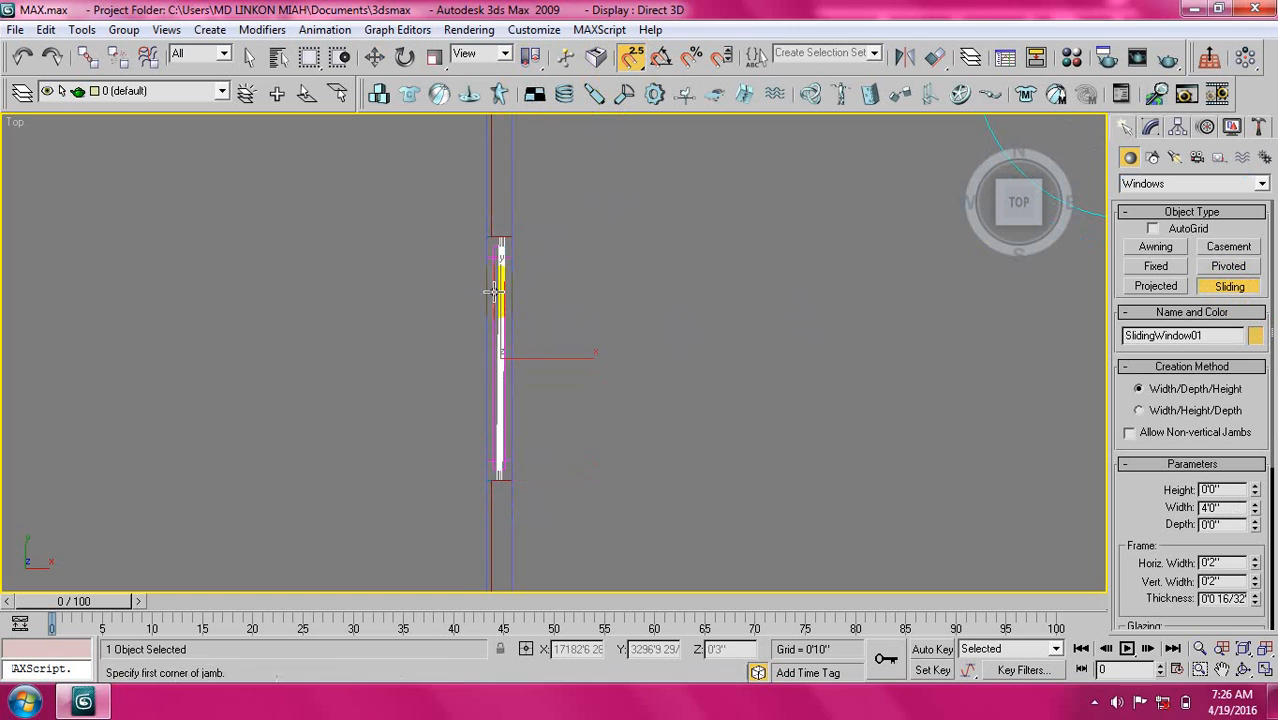
pyautogui.scroll(3, 493, 289)
pyautogui.moveTo(420, 354); pyautogui.dragTo(545, 480, button='middle')
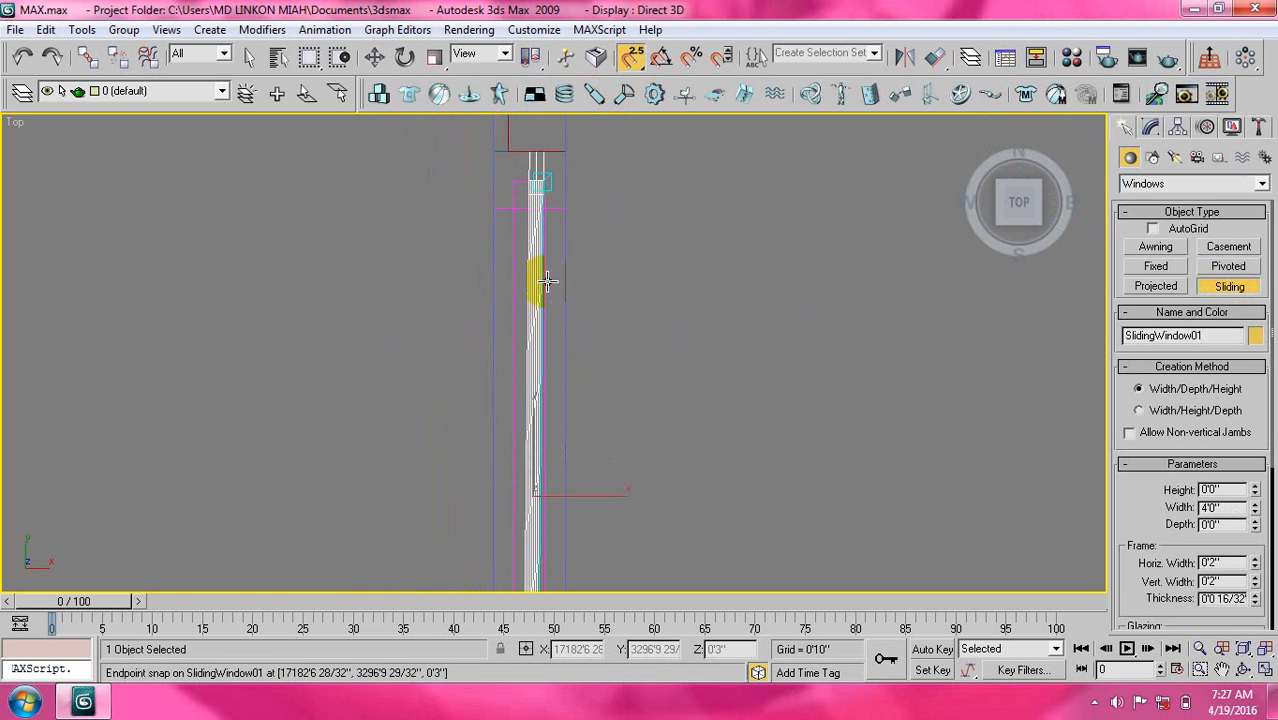
pyautogui.scroll(2, 545, 290)
pyautogui.moveTo(545, 334); pyautogui.dragTo(622, 550, button='middle')
pyautogui.scroll(2, 599, 340)
pyautogui.moveTo(600, 346); pyautogui.dragTo(527, 531, button='middle')
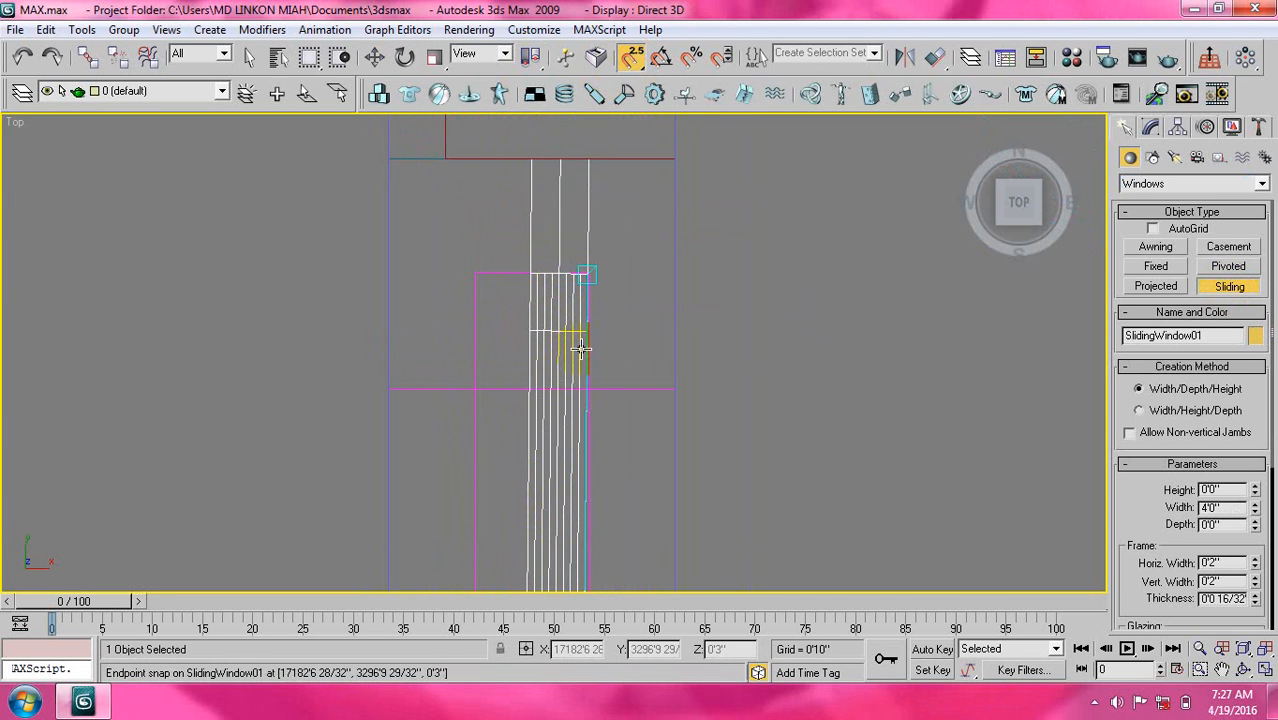
pyautogui.rightClick(581, 349)
# Draw a sliding window 4'0" wide across the opening, snapping to the midpoints of the adjoining wall ends.
pyautogui.scroll(-3, 559, 224)
pyautogui.moveTo(556, 309); pyautogui.dragTo(537, 369, button='middle')
pyautogui.scroll(-2, 551, 318)
pyautogui.scroll(-1, 554, 286)
pyautogui.scroll(-1, 553, 247)
pyautogui.scroll(1, 542, 328)
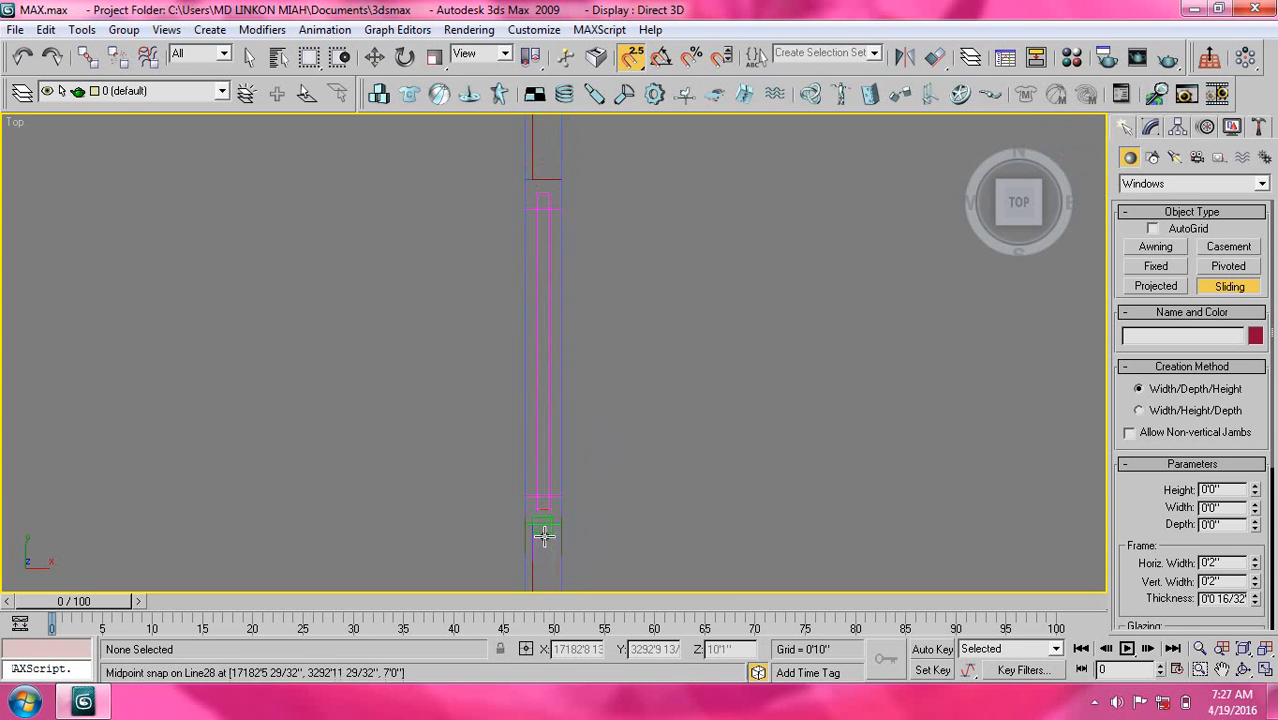
pyautogui.moveTo(541, 536); pyautogui.dragTo(540, 183)
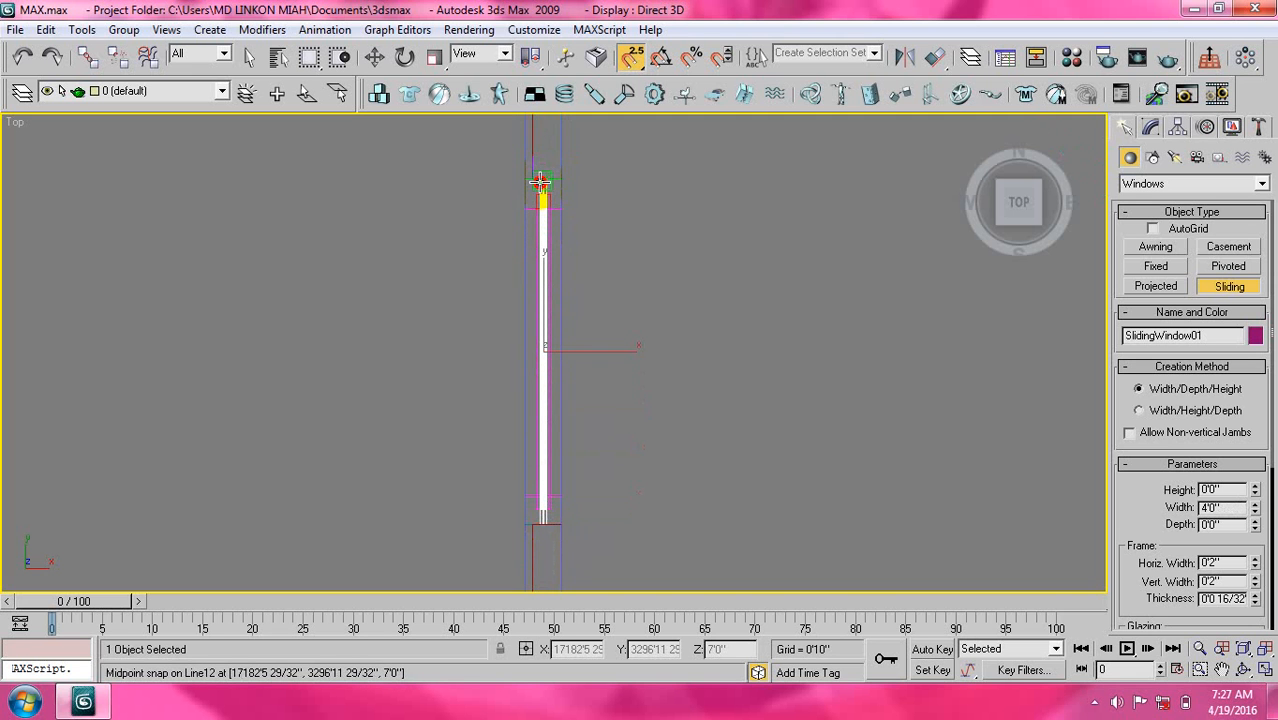
pyautogui.doubleClick(540, 182)
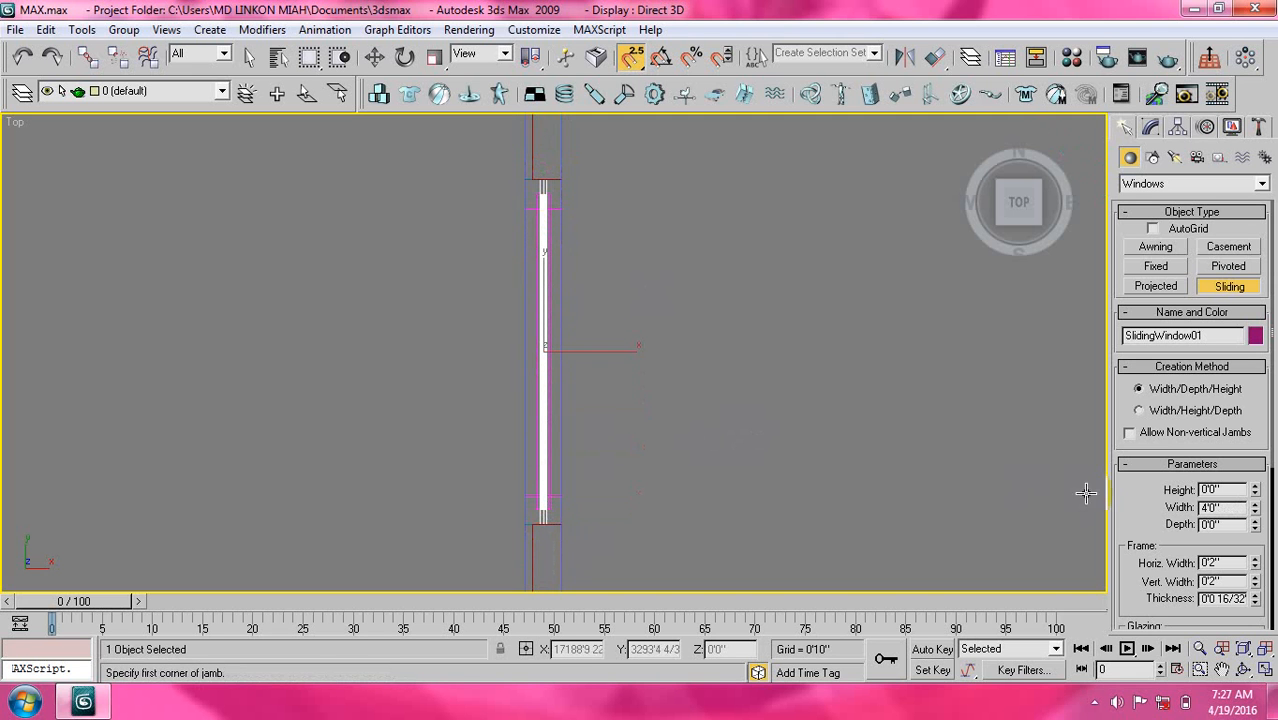
# Set the new sliding window's height to 4'8" and its depth to 0'2".
pyautogui.moveTo(1230, 490); pyautogui.dragTo(1178, 490)
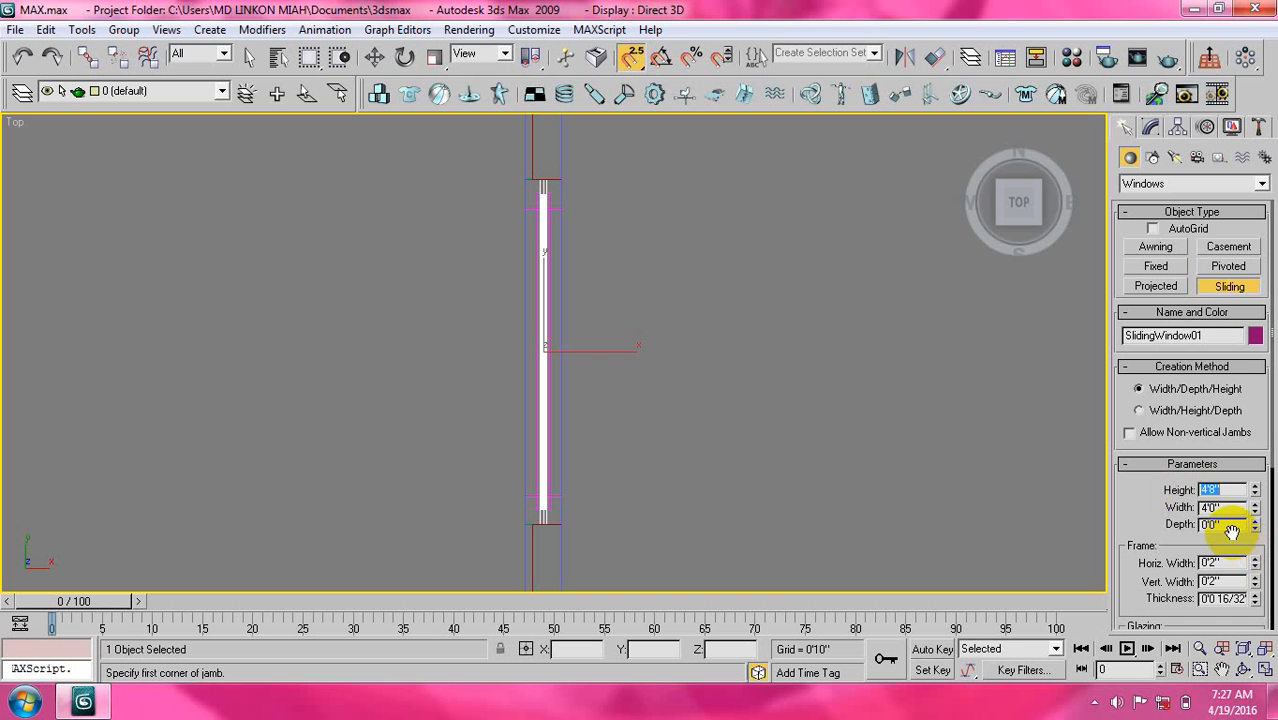
pyautogui.moveTo(1231, 529); pyautogui.dragTo(1180, 530)
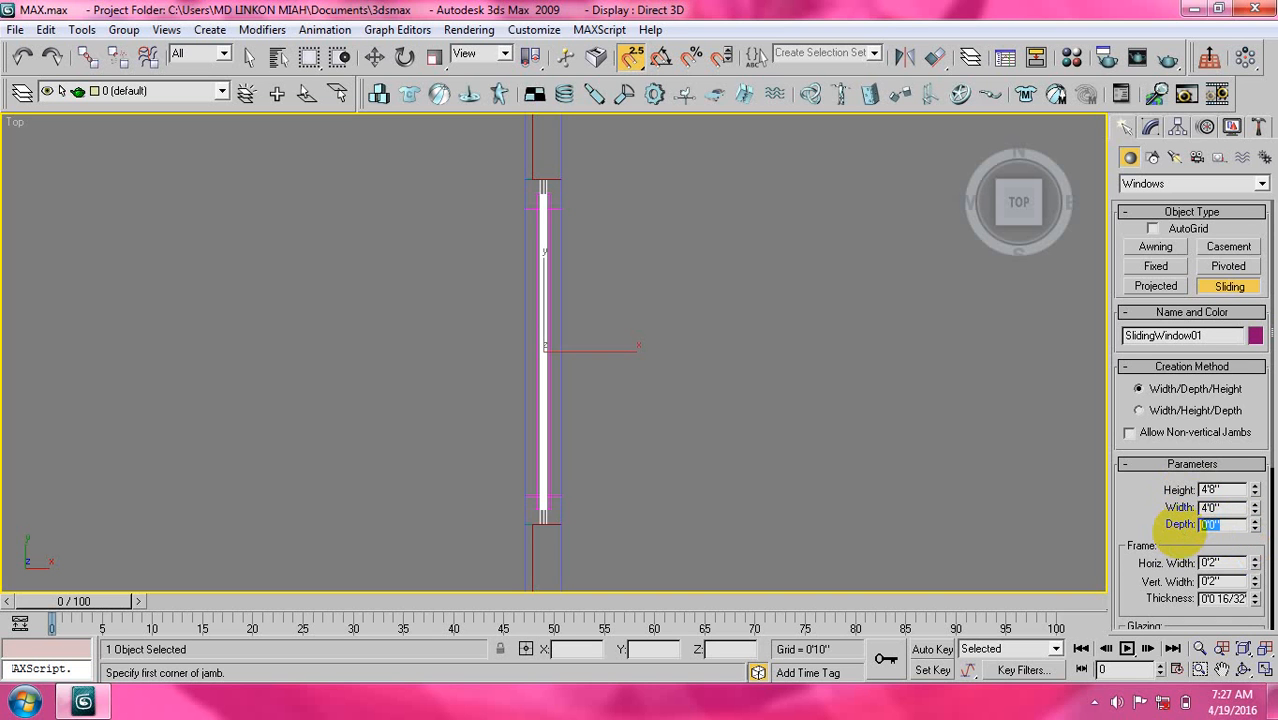
pyautogui.write('2')
pyautogui.press('Return')
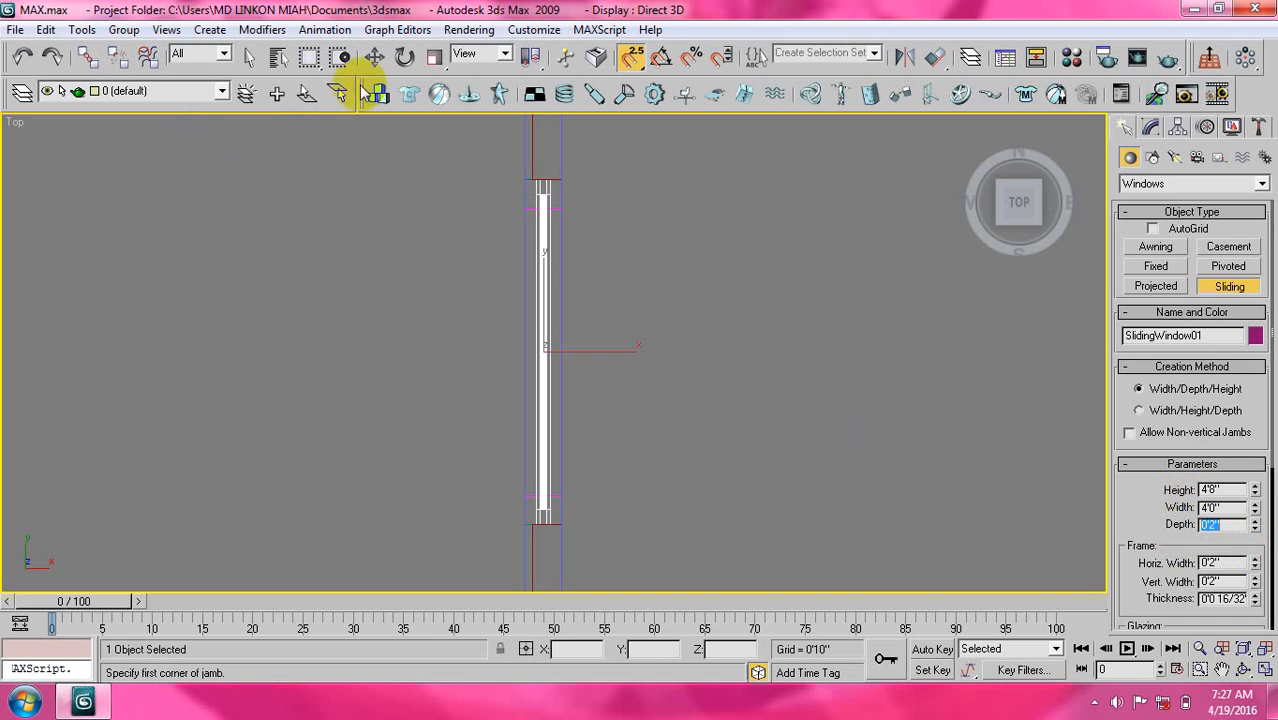
# With snapping off, move the sliding window about 1 13/32" in negative X to the wall's outer side.
pyautogui.click(374, 57)
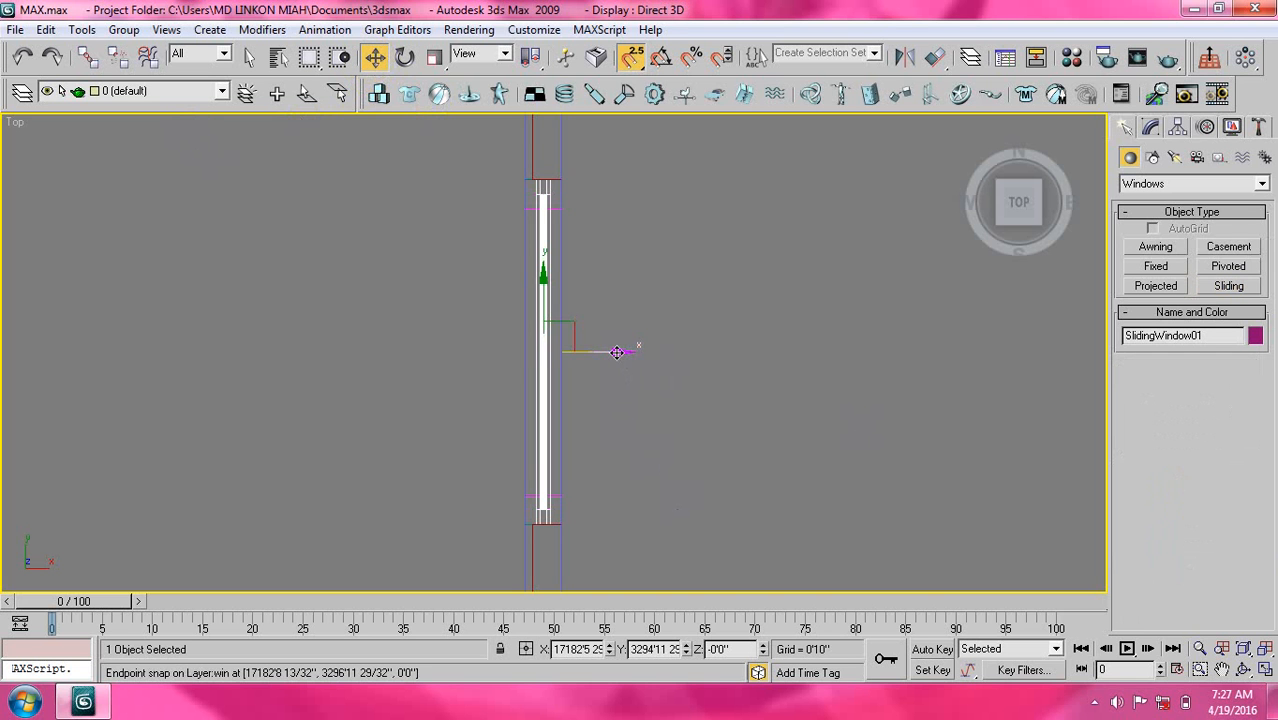
pyautogui.moveTo(617, 352); pyautogui.dragTo(610, 350)
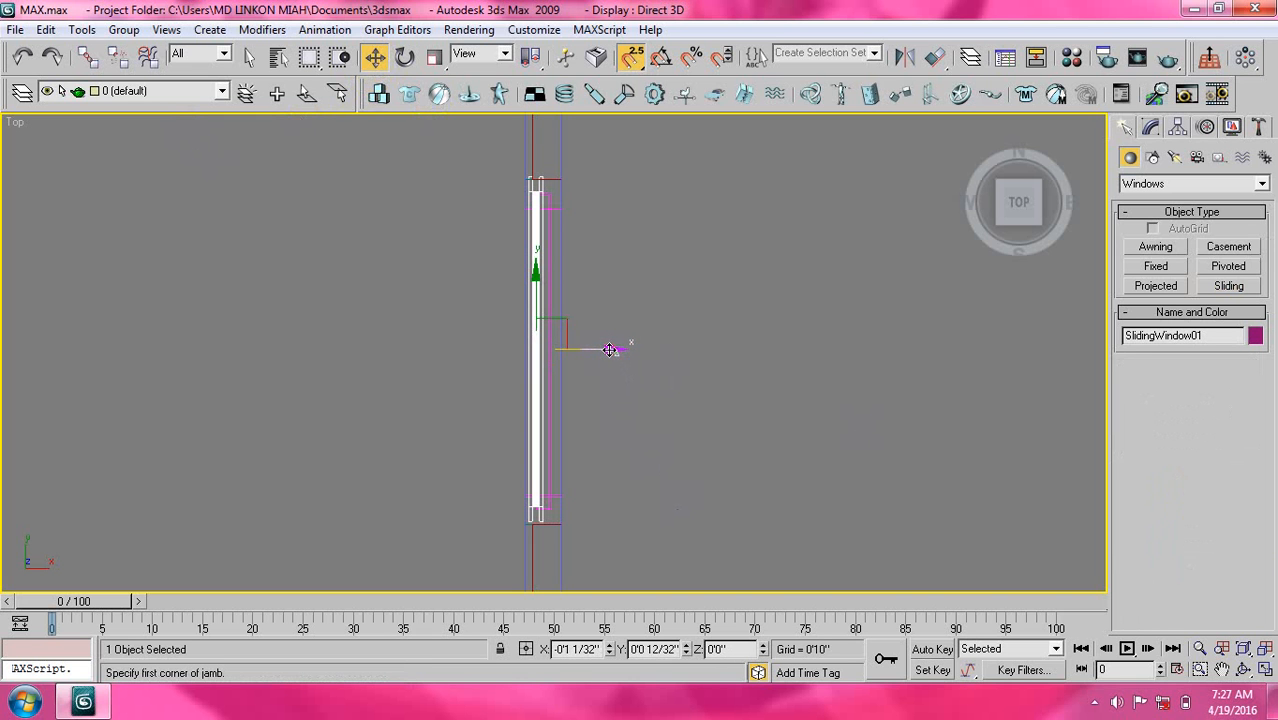
pyautogui.hotkey('ctrl', 'z')
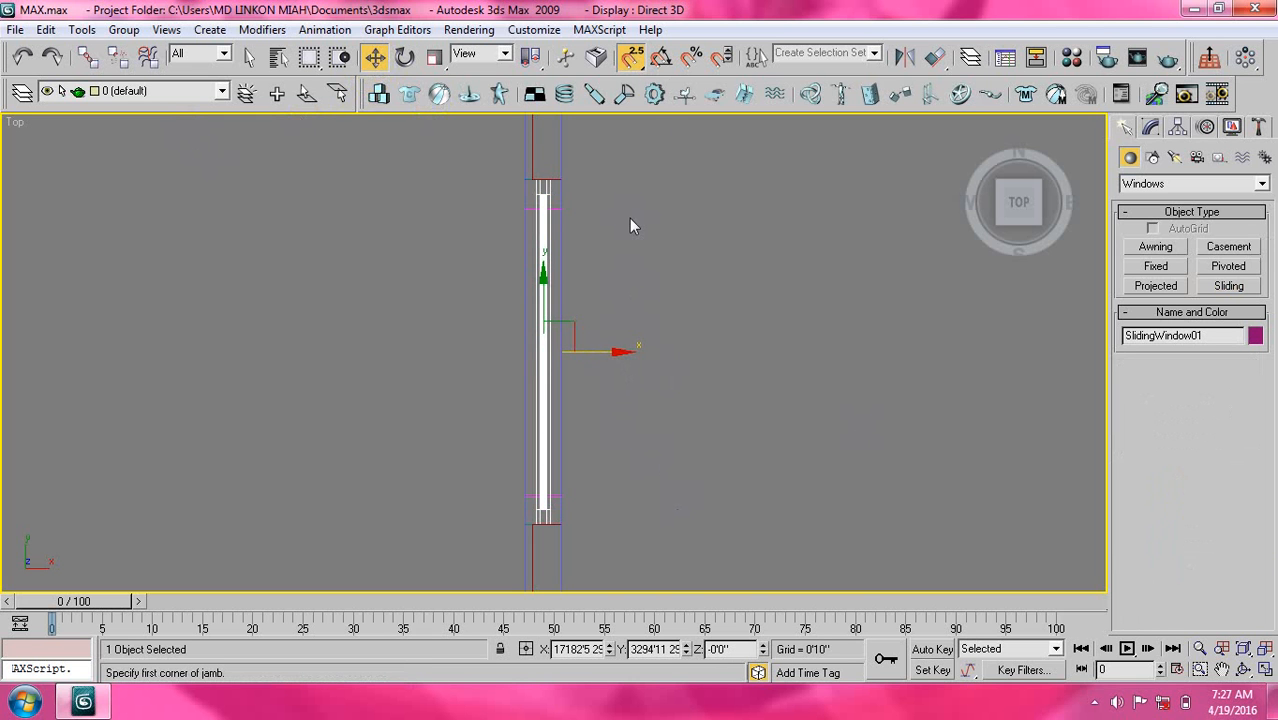
pyautogui.click(632, 57)
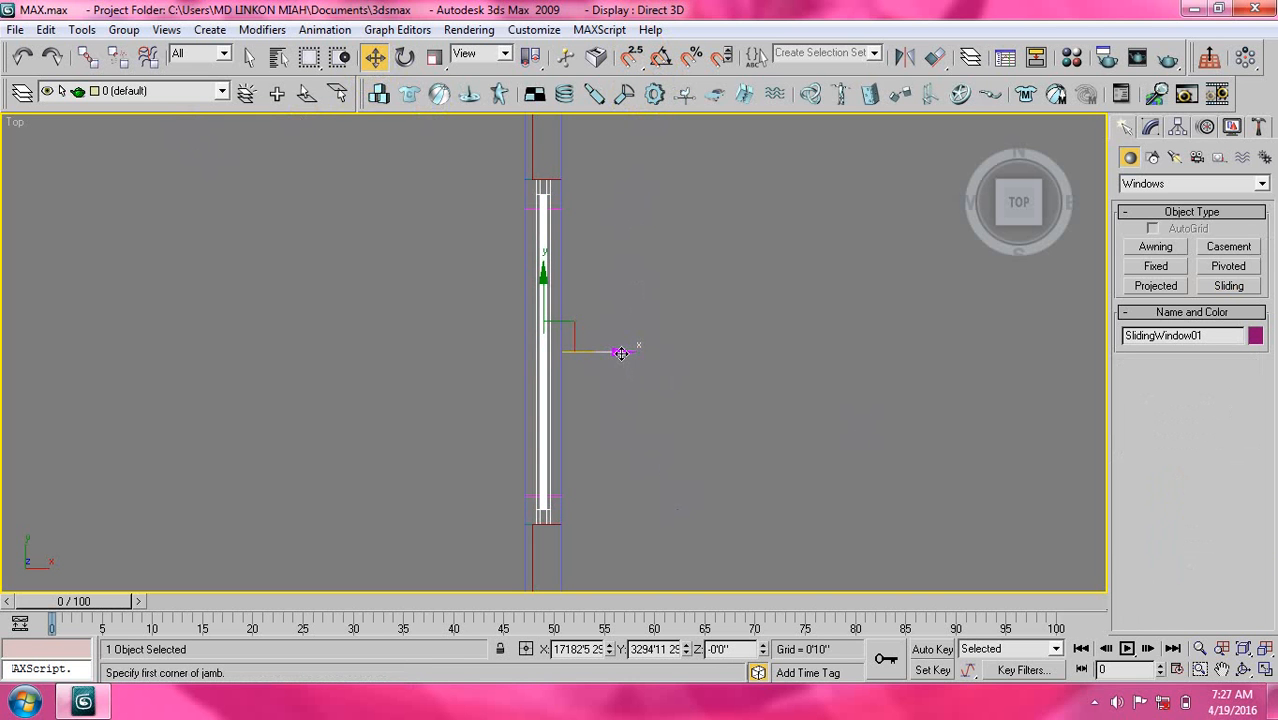
pyautogui.moveTo(620, 353); pyautogui.dragTo(611, 351)
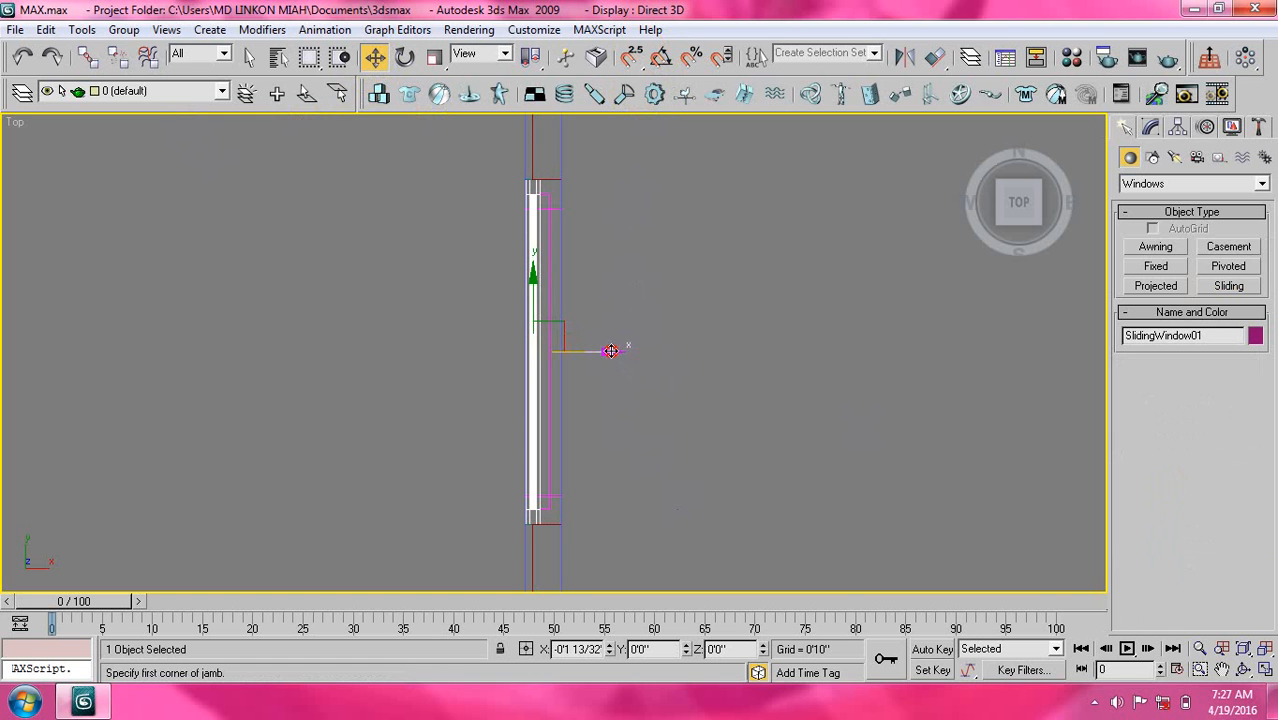
# Raise the new sliding window onto the sill wall by setting its absolute Z position to 29 inches (2'5").
pyautogui.click(378, 57)
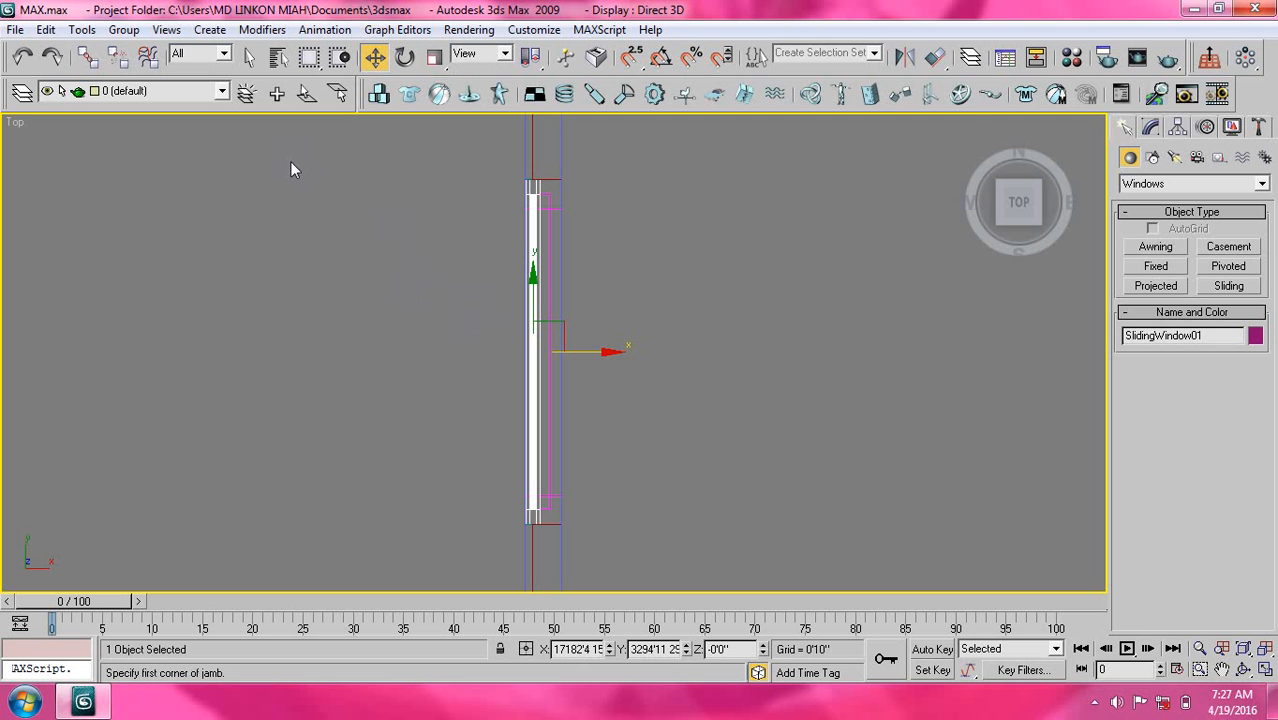
pyautogui.click(968, 131)
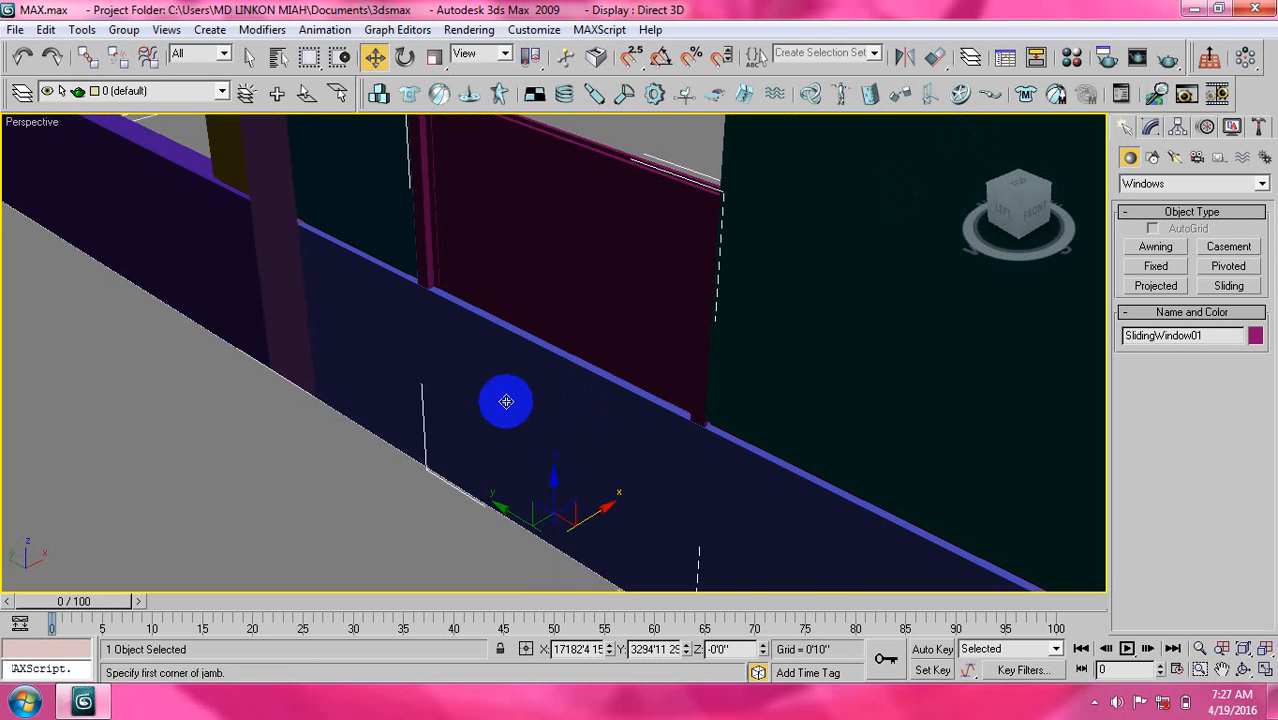
pyautogui.scroll(-5, 505, 404)
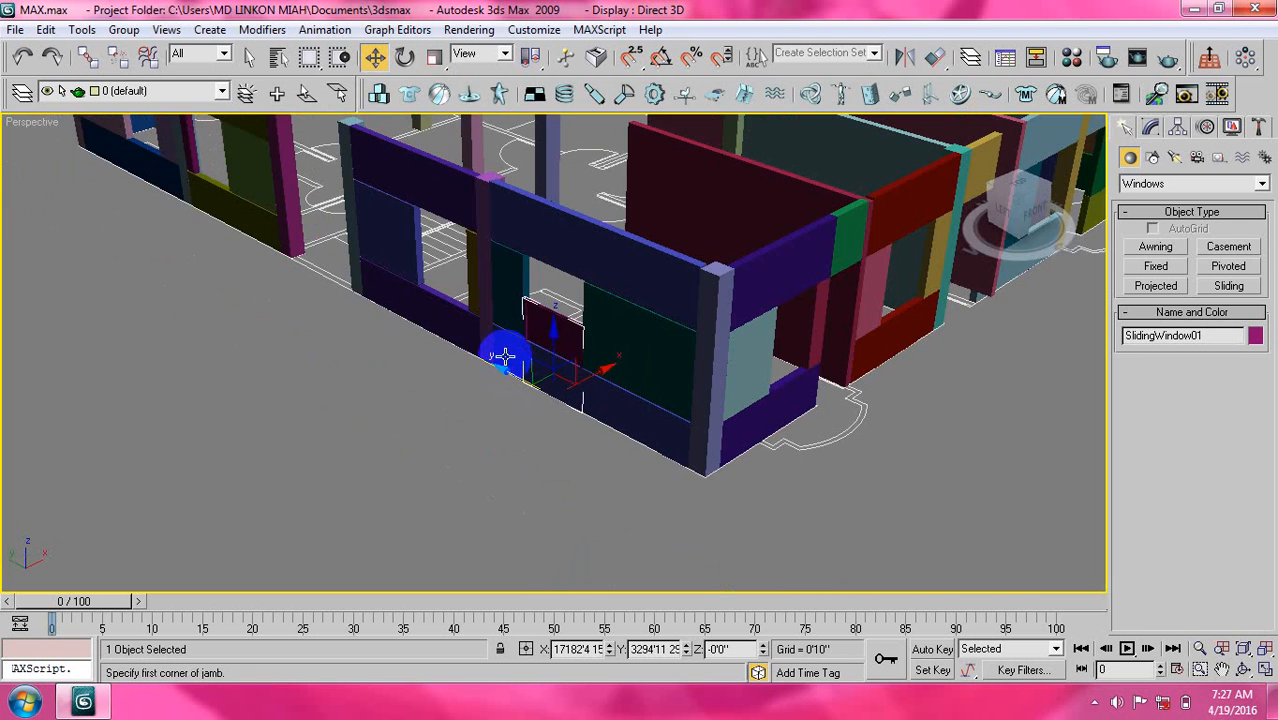
pyautogui.rightClick(373, 56)
pyautogui.moveTo(898, 100); pyautogui.dragTo(842, 103)
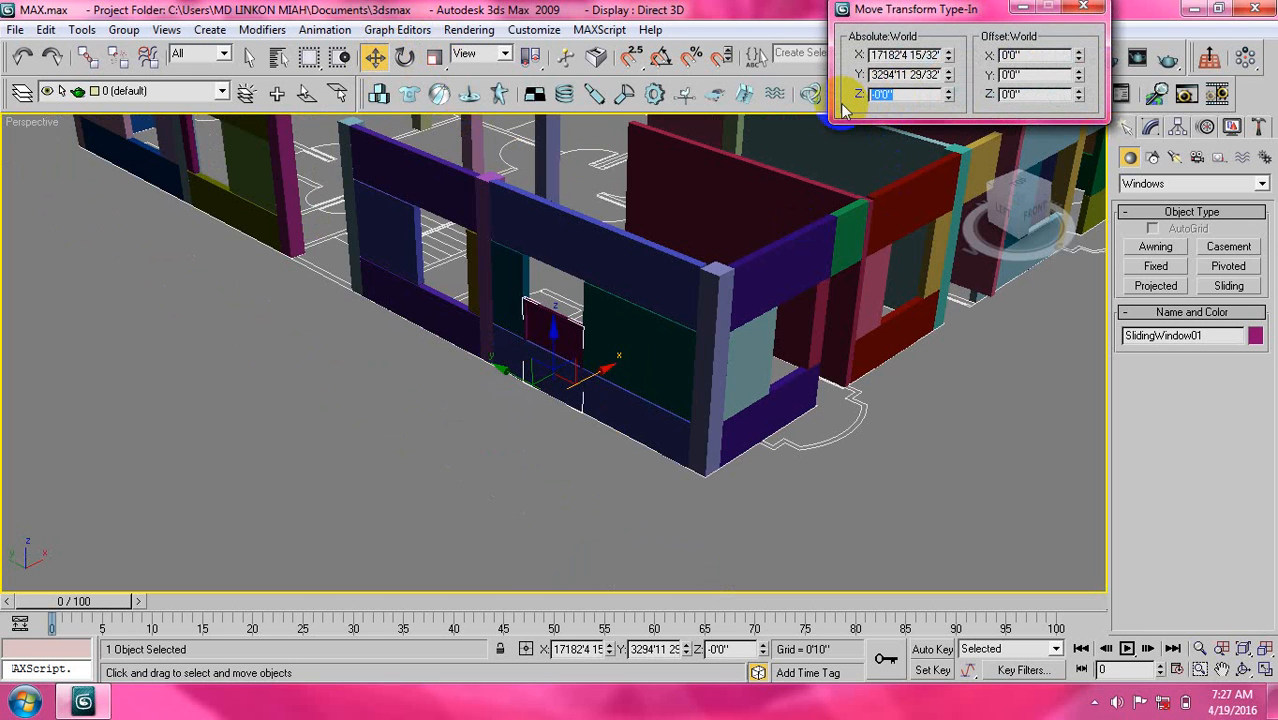
pyautogui.write('29')
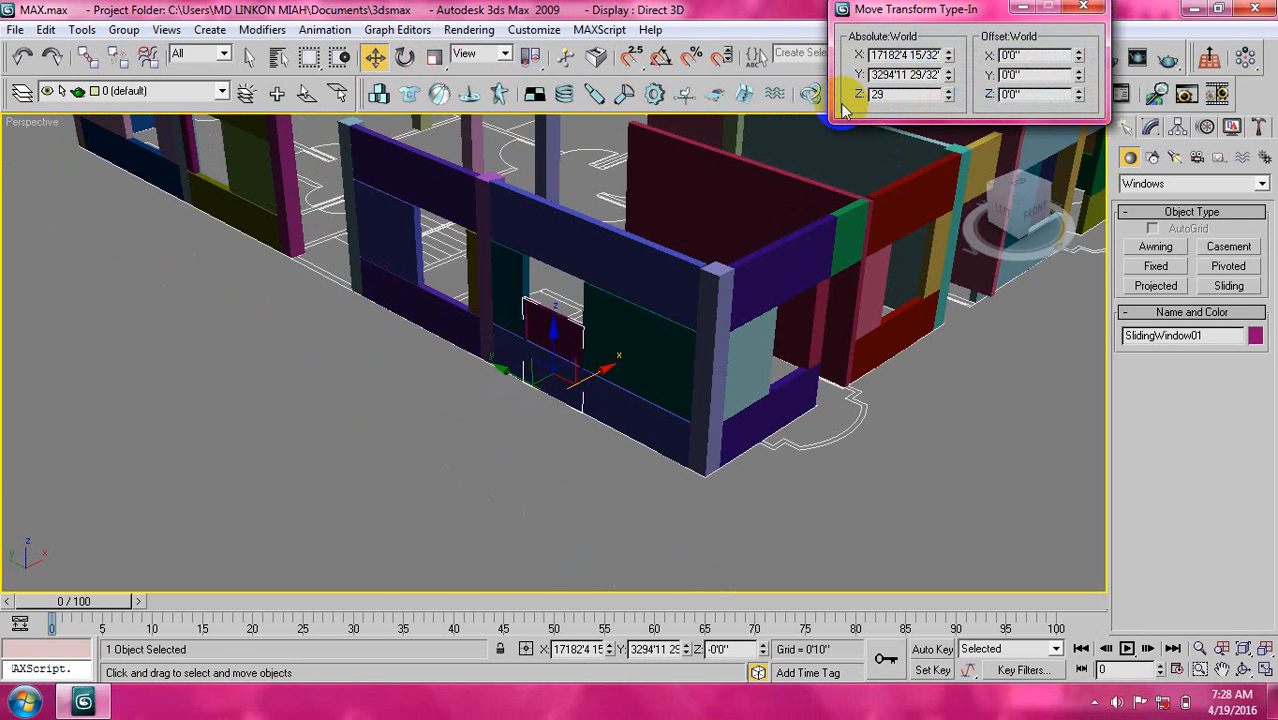
pyautogui.press('Return')
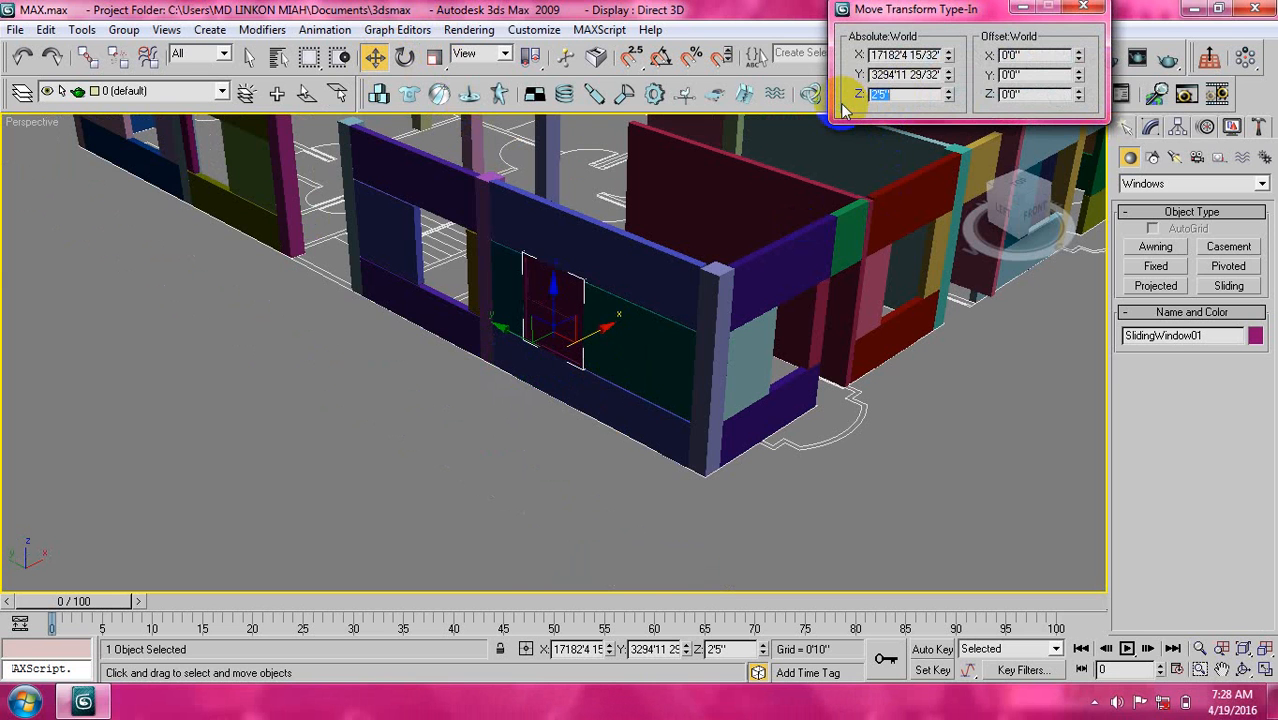
pyautogui.click(1083, 7)
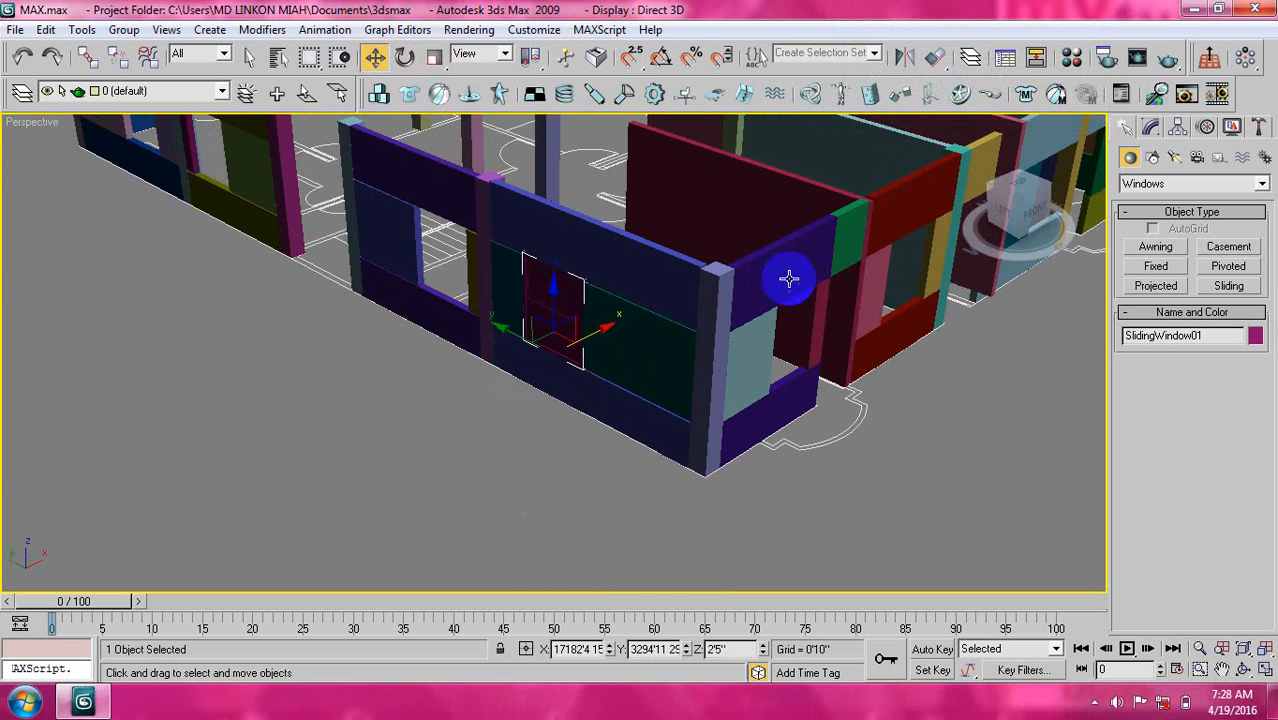
# Set the new sliding window's opening to 44% and turn off its Hung option so it slides sideways.
pyautogui.scroll(5, 590, 318)
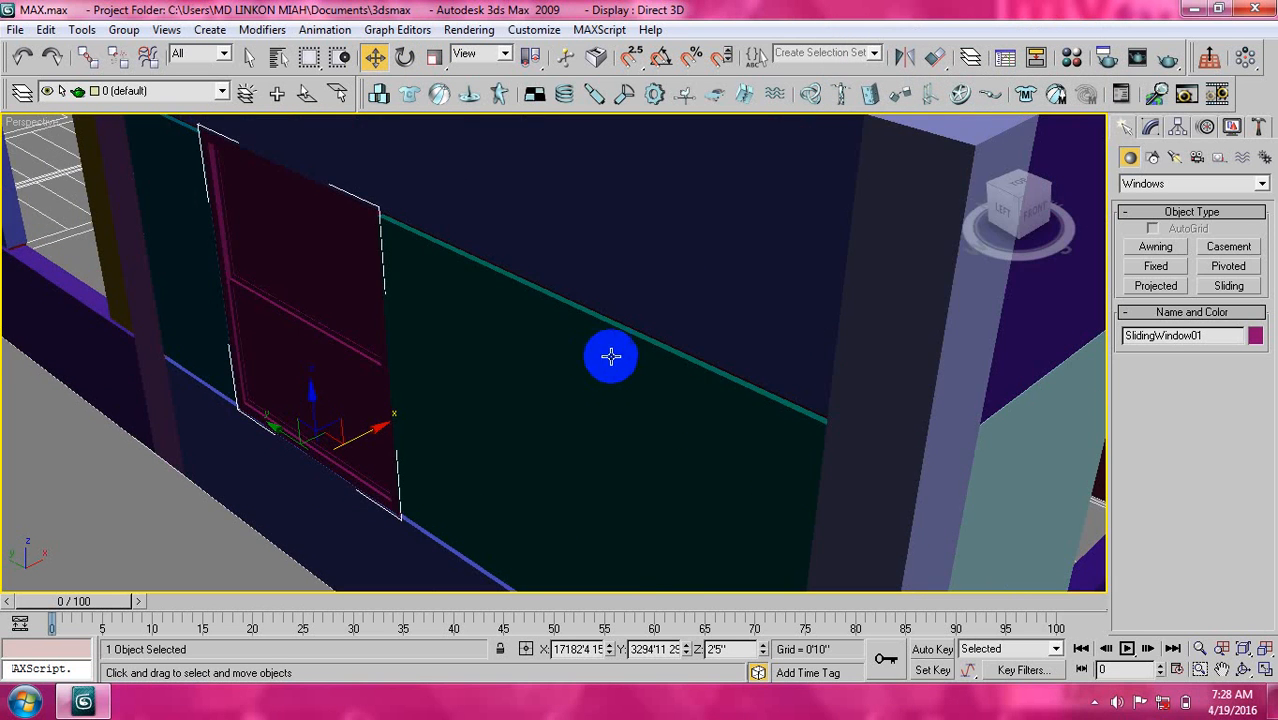
pyautogui.scroll(-6, 601, 368)
pyautogui.scroll(6, 559, 362)
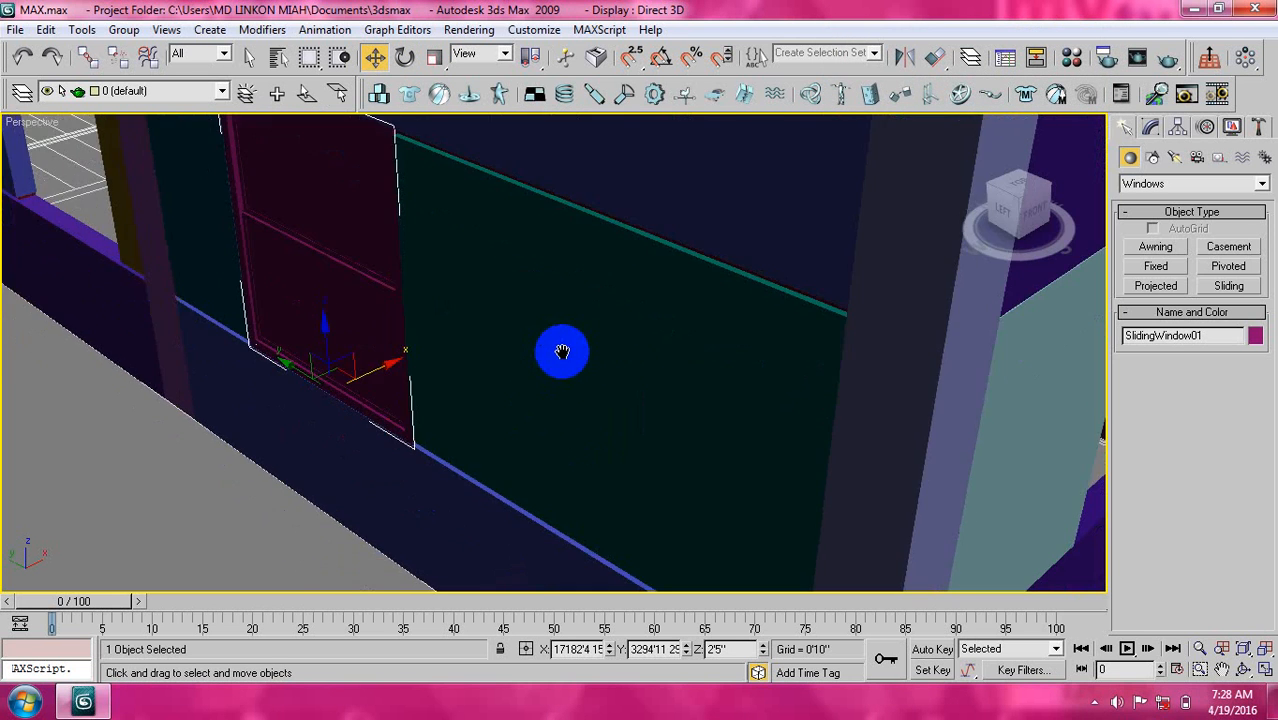
pyautogui.click(1151, 128)
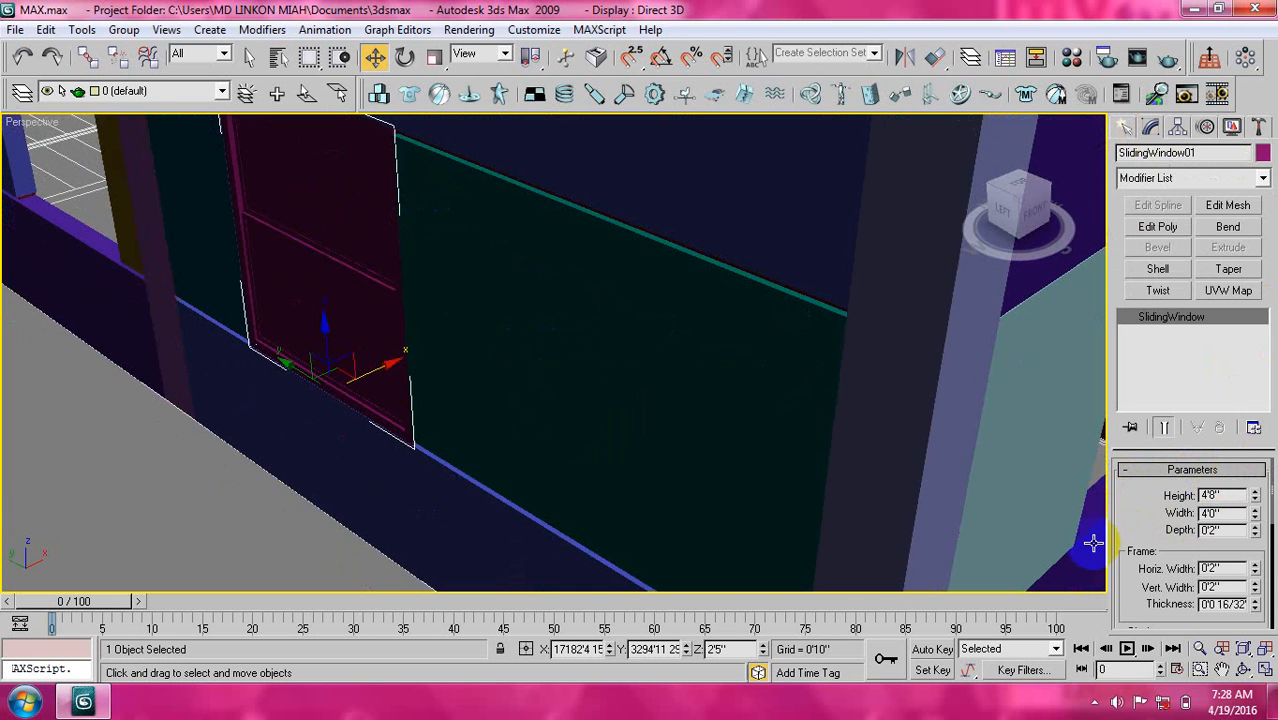
pyautogui.scroll(-3, 1146, 518)
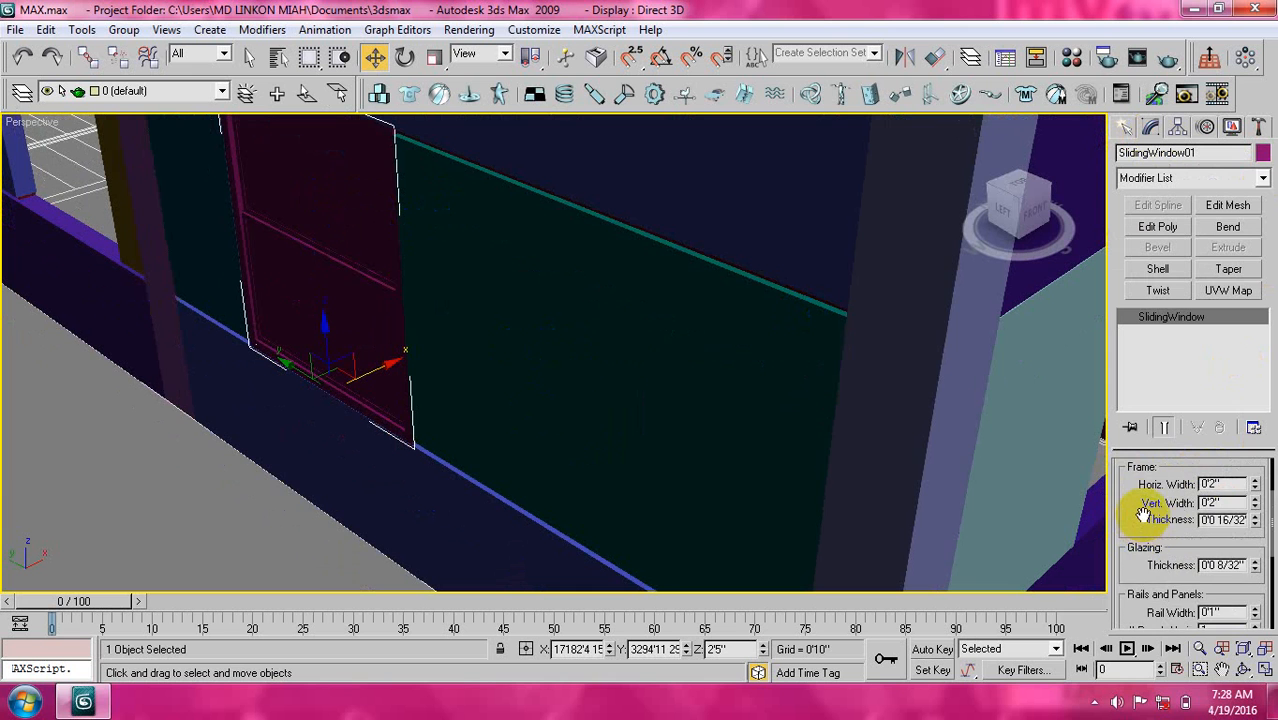
pyautogui.scroll(3, 1143, 514)
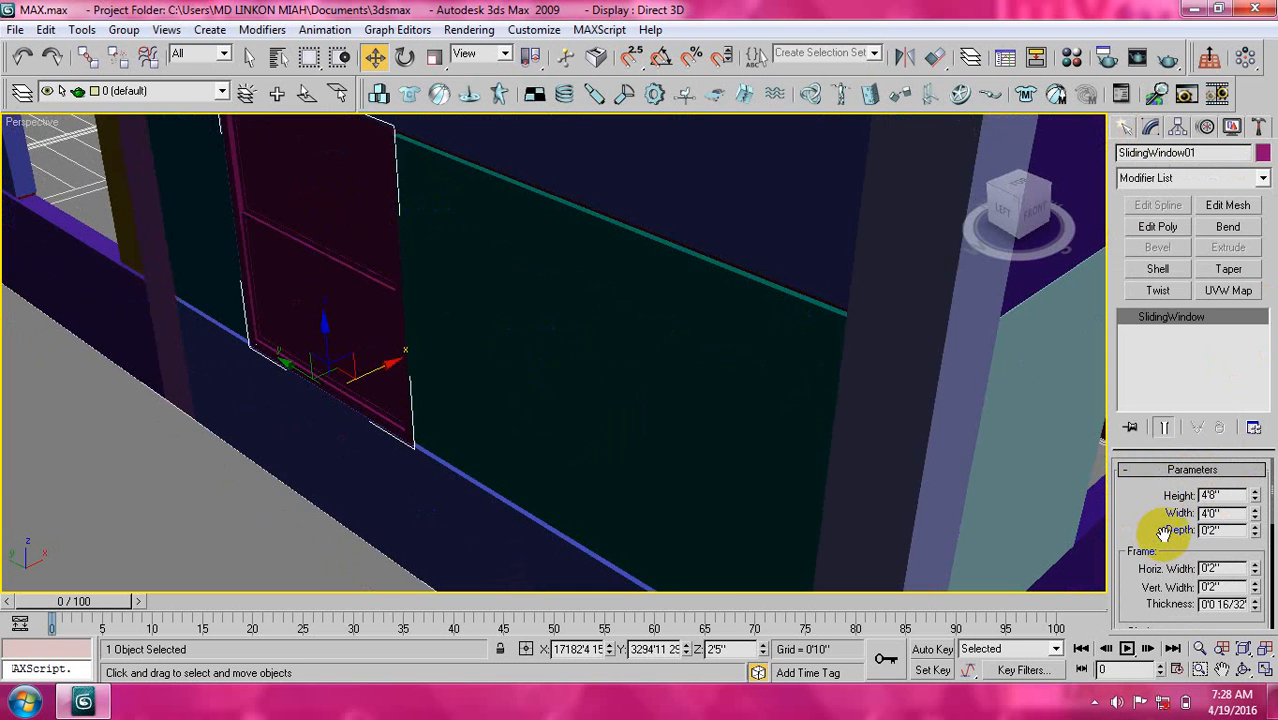
pyautogui.scroll(-8, 1163, 535)
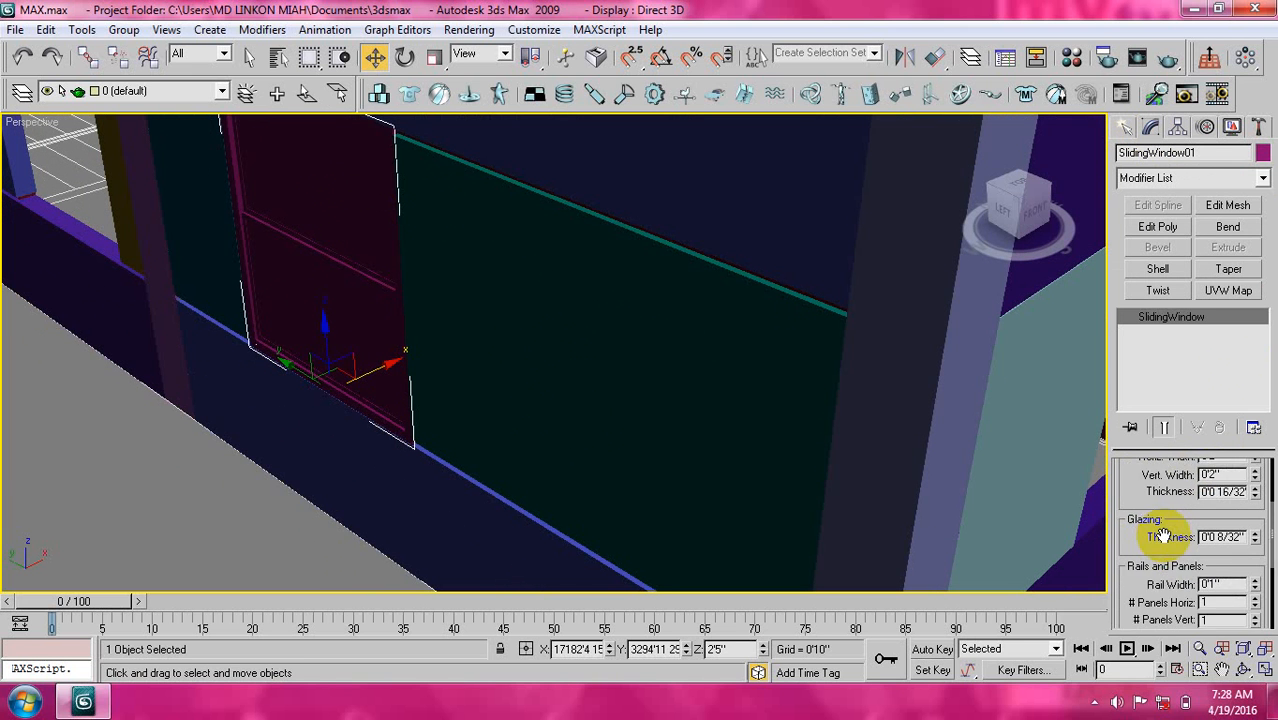
pyautogui.scroll(-2, 1165, 543)
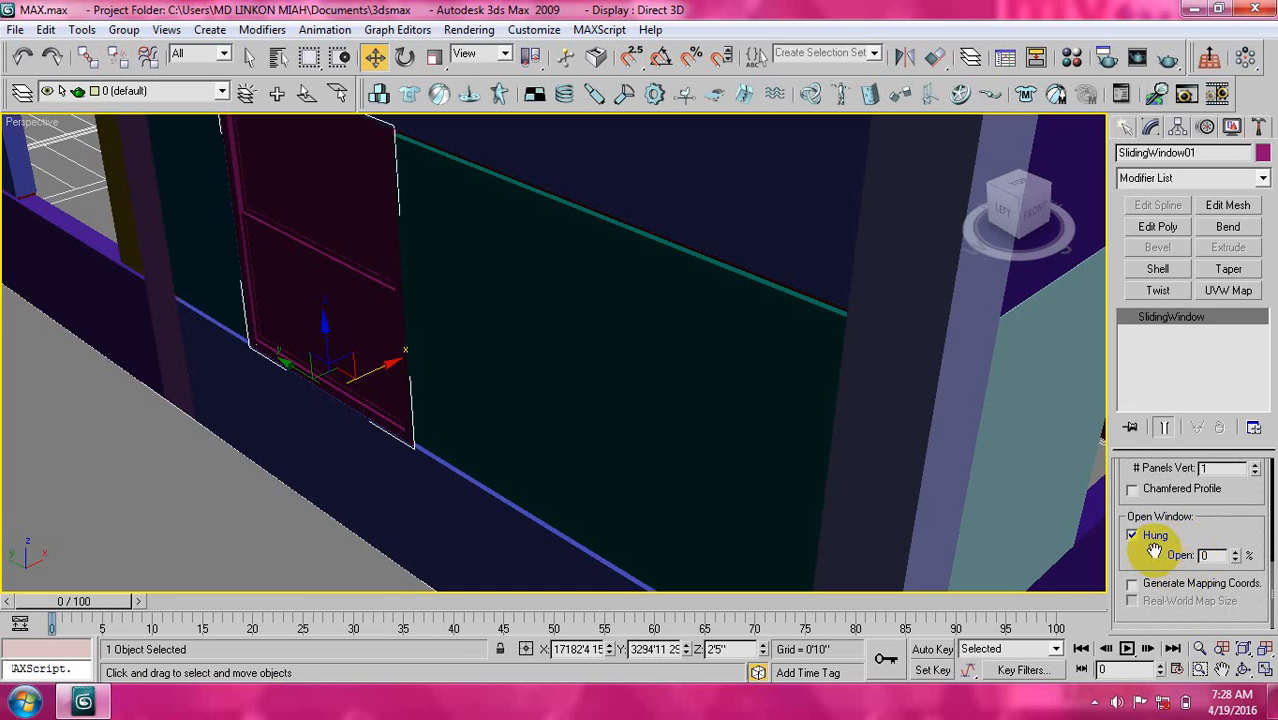
pyautogui.moveTo(398, 316); pyautogui.dragTo(491, 399, button='middle')
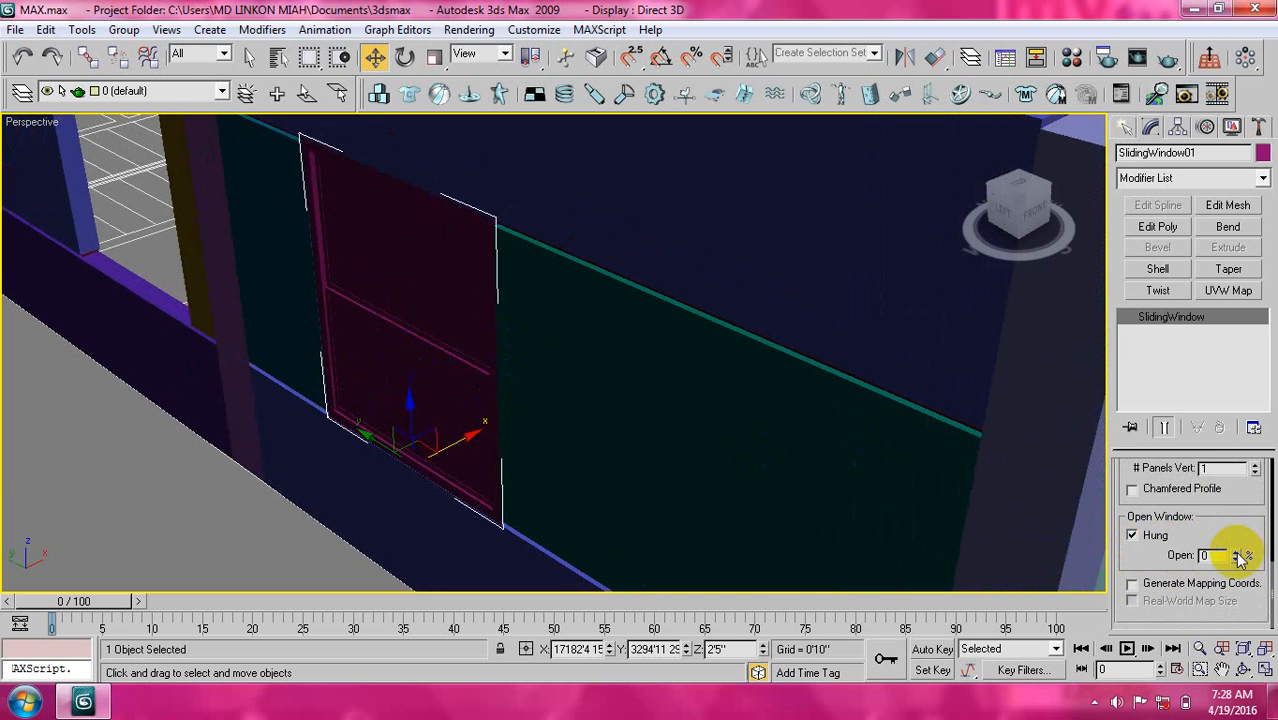
pyautogui.moveTo(1238, 556); pyautogui.dragTo(1242, 500)
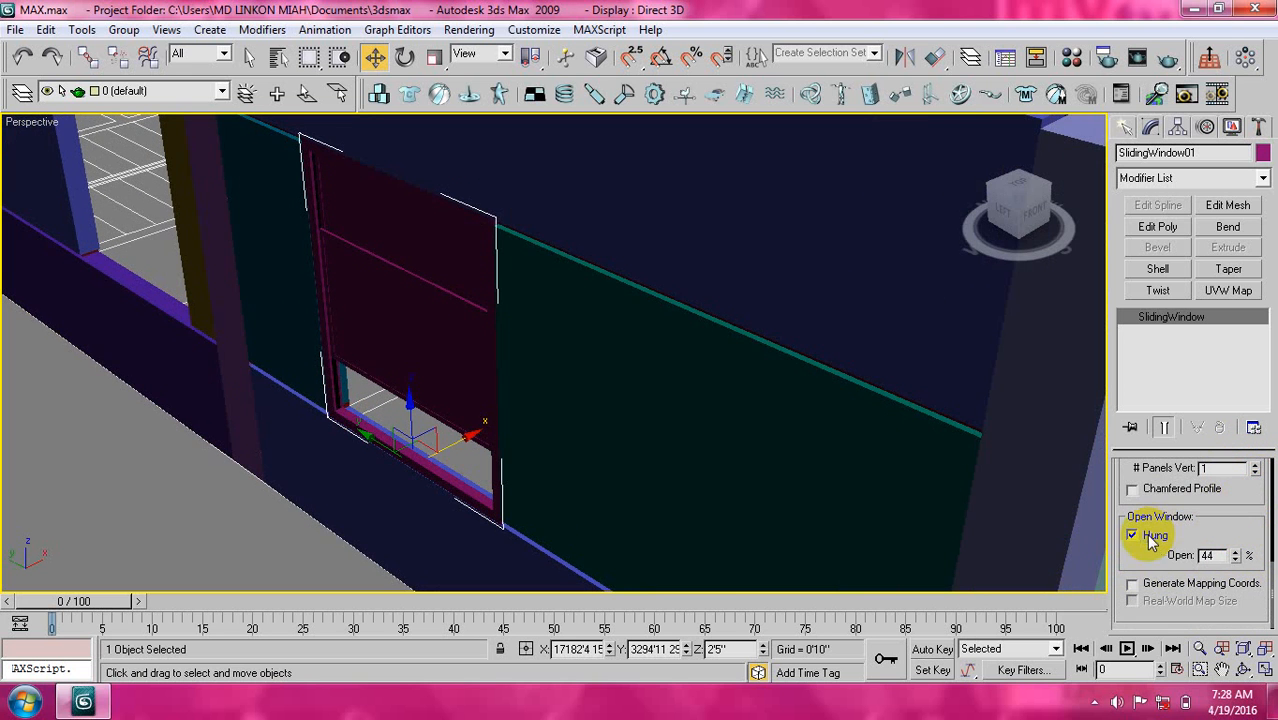
pyautogui.click(1152, 538)
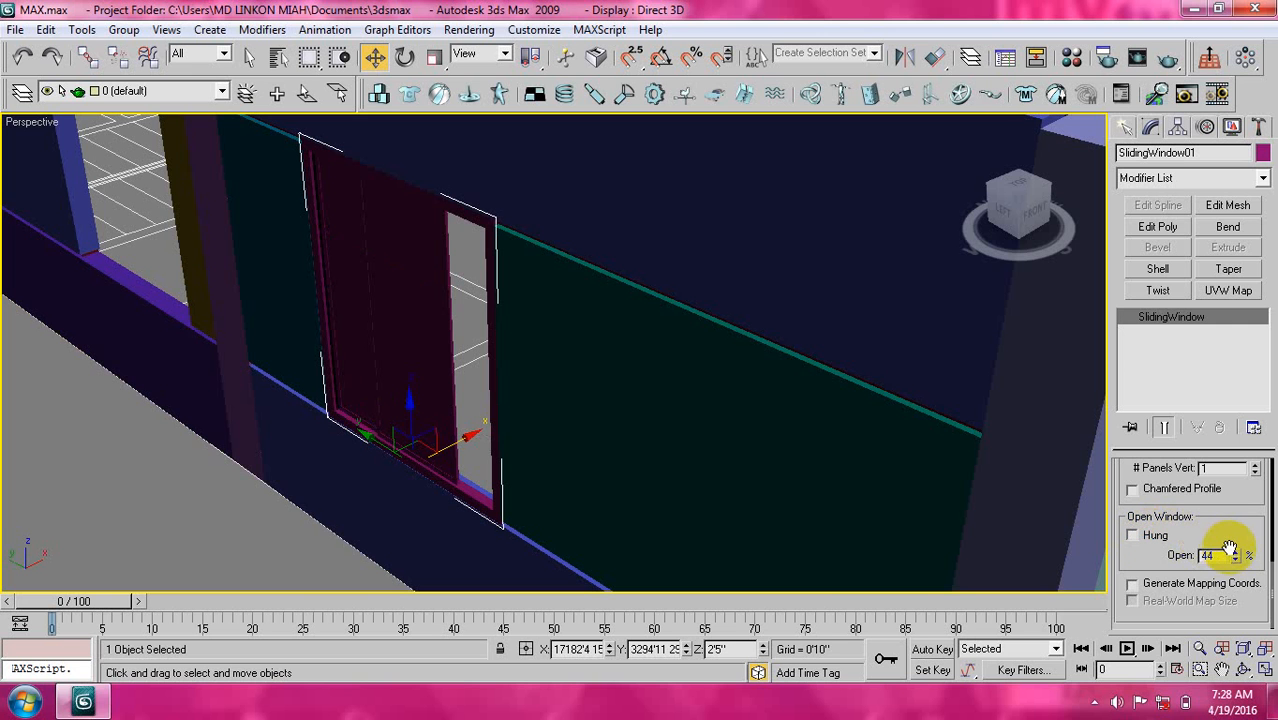
# Try a 31% opening with the Hung option toggled on and off, and set the sliding window's opening to 41%.
pyautogui.moveTo(1236, 556); pyautogui.dragTo(1266, 562)
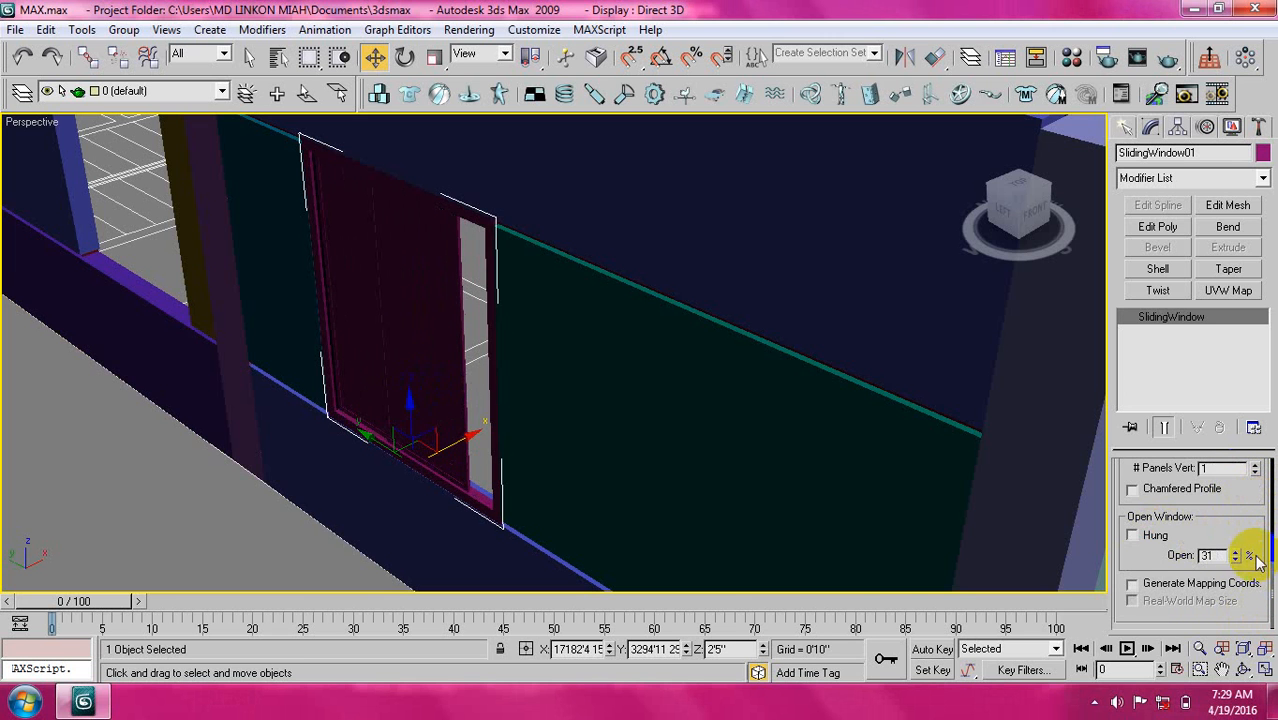
pyautogui.click(1160, 538)
pyautogui.click(1163, 538)
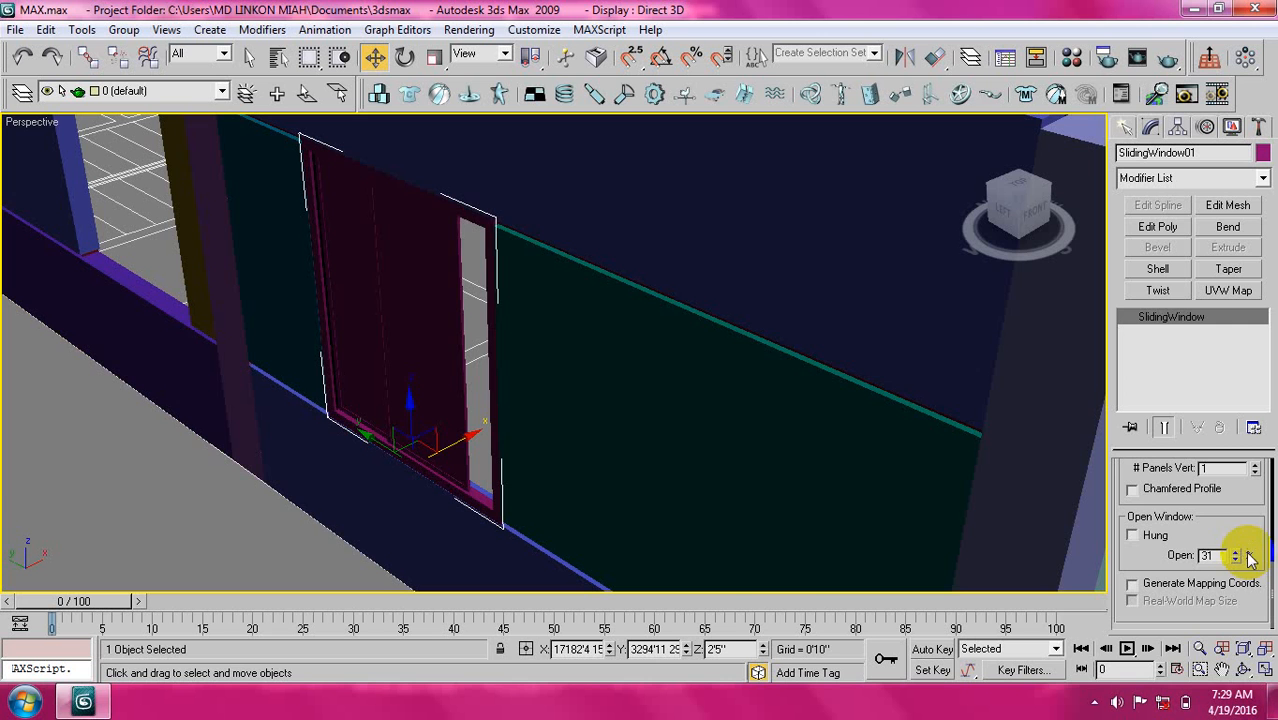
pyautogui.moveTo(1240, 558)
pyautogui.mouseDown()
pyautogui.moveTo(1234, 490)
pyautogui.moveTo(1244, 596)
pyautogui.moveTo(1235, 522)
pyautogui.moveTo(1250, 590)
pyautogui.moveTo(1261, 536)
pyautogui.moveTo(1259, 551)
pyautogui.mouseUp()
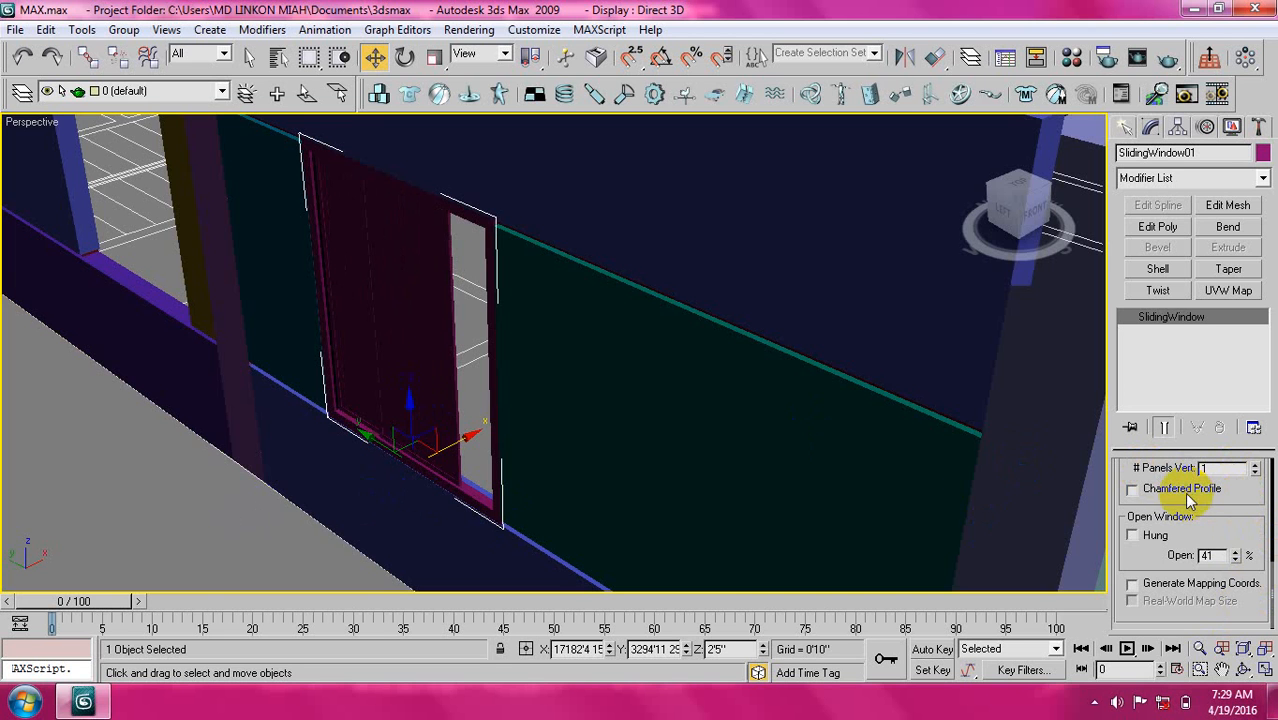
# Examine the partly open sliding window in its wall opening from the Left view and in perspective.
pyautogui.rightClick(529, 431)
pyautogui.press('l')
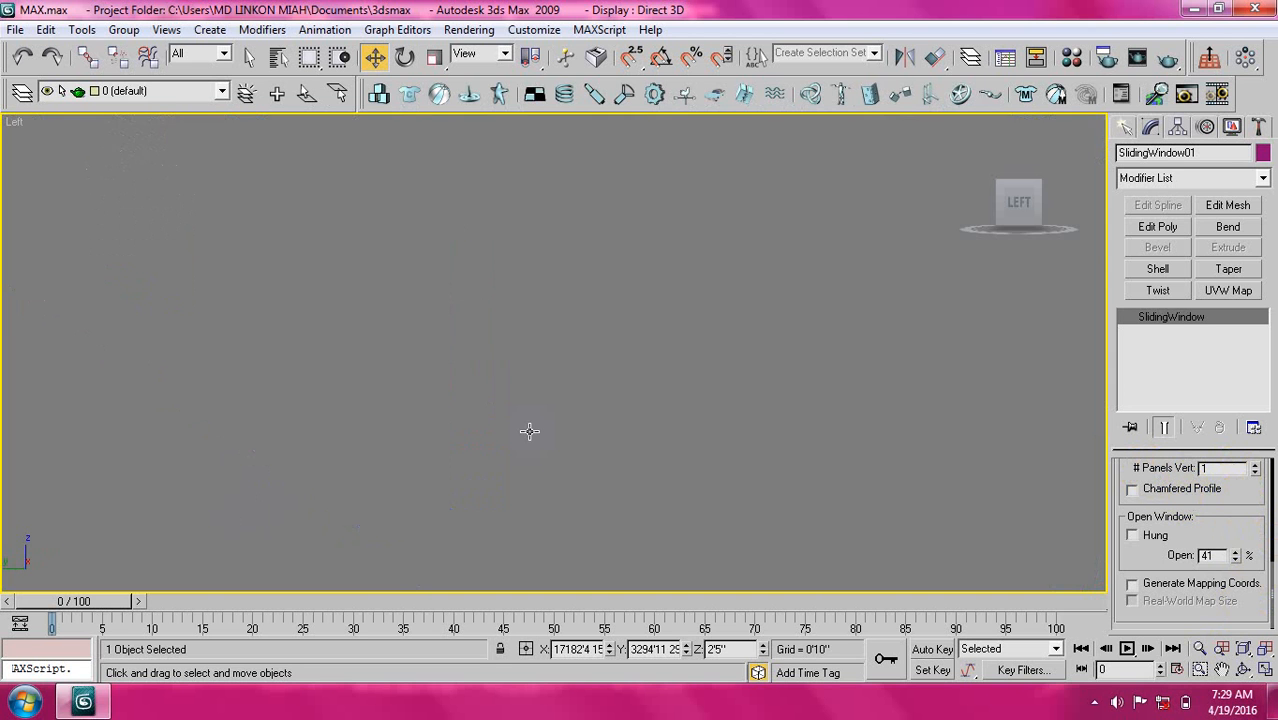
pyautogui.press('z')
pyautogui.moveTo(411, 410); pyautogui.dragTo(506, 410, button='middle')
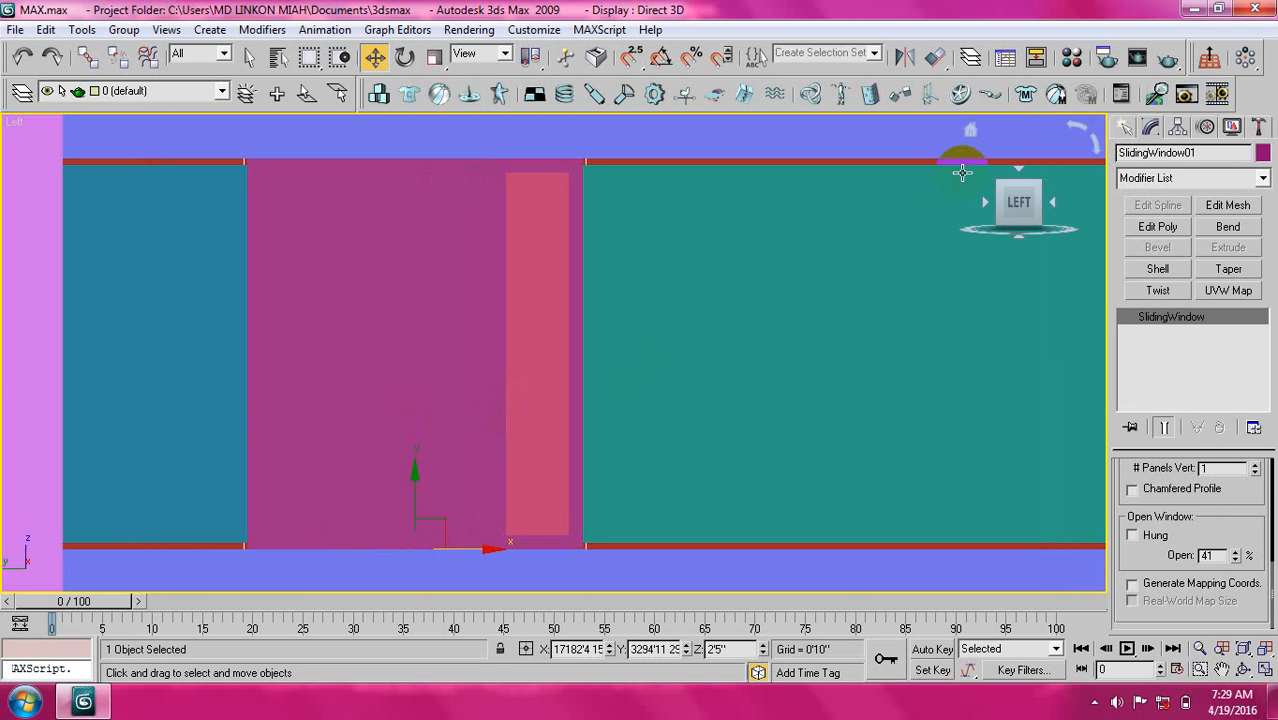
pyautogui.click(971, 131)
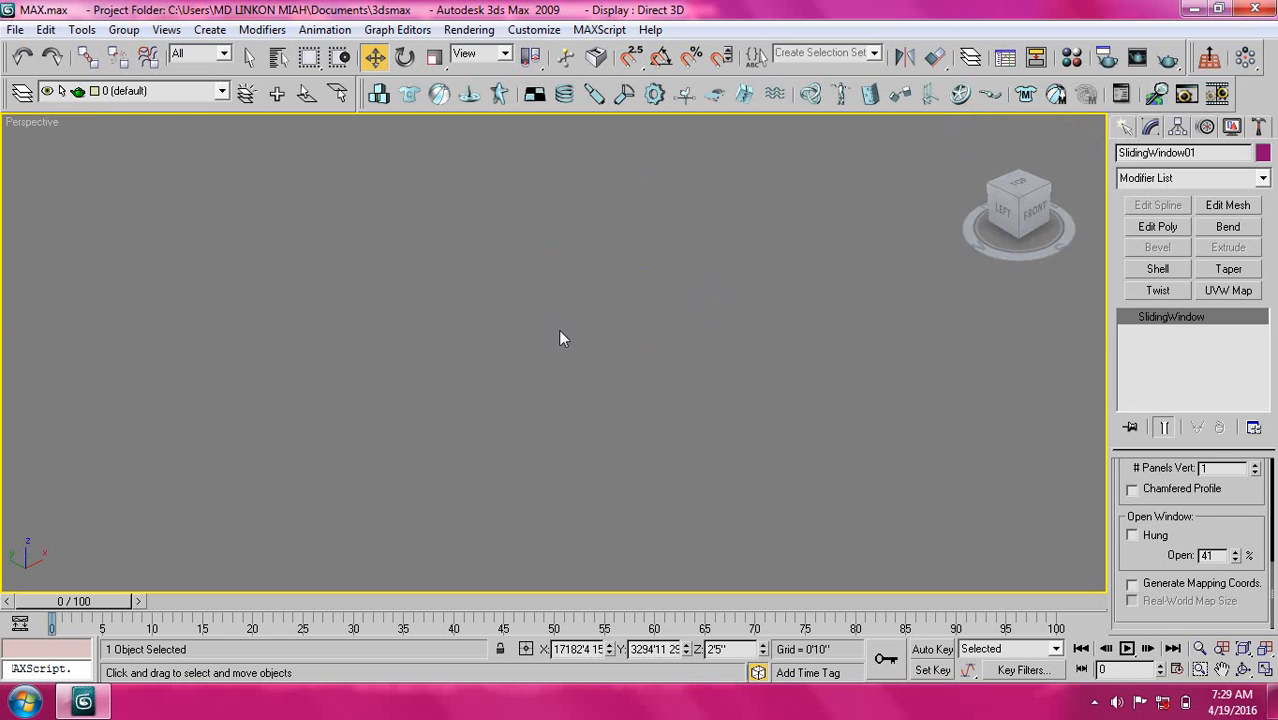
pyautogui.press('z')
pyautogui.moveTo(530, 386); pyautogui.dragTo(546, 320, button='middle')
pyautogui.scroll(-3, 532, 388)
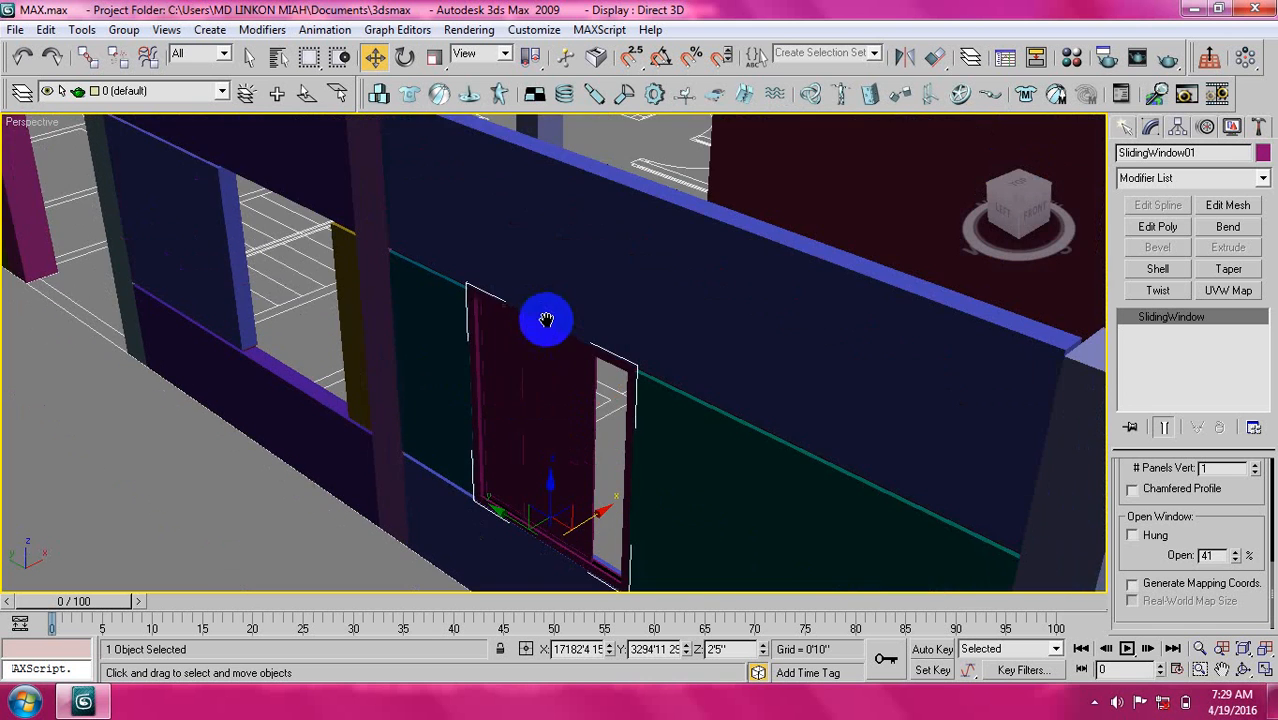
pyautogui.moveTo(525, 398); pyautogui.dragTo(551, 396, button='middle')
pyautogui.scroll(1, 570, 394)
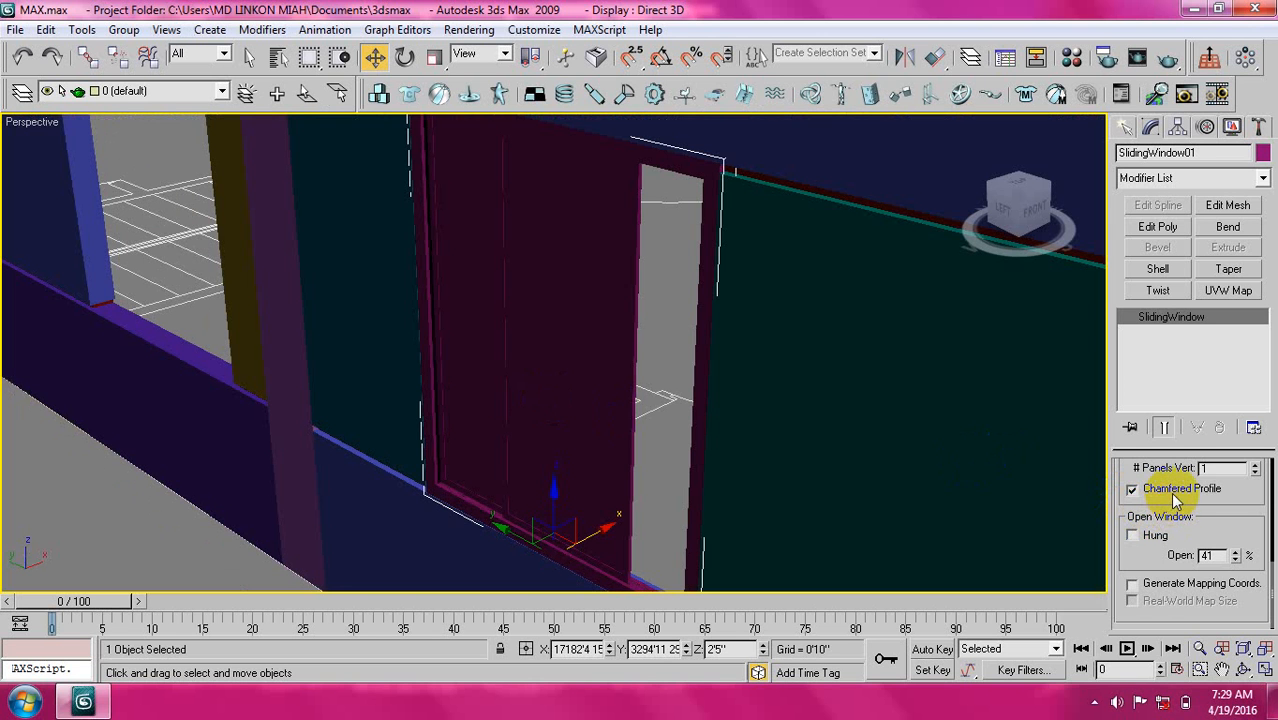
# Turn on the sliding window's Chamfered Profile option, checking its effect on the frame edges up close.
pyautogui.click(1131, 489)
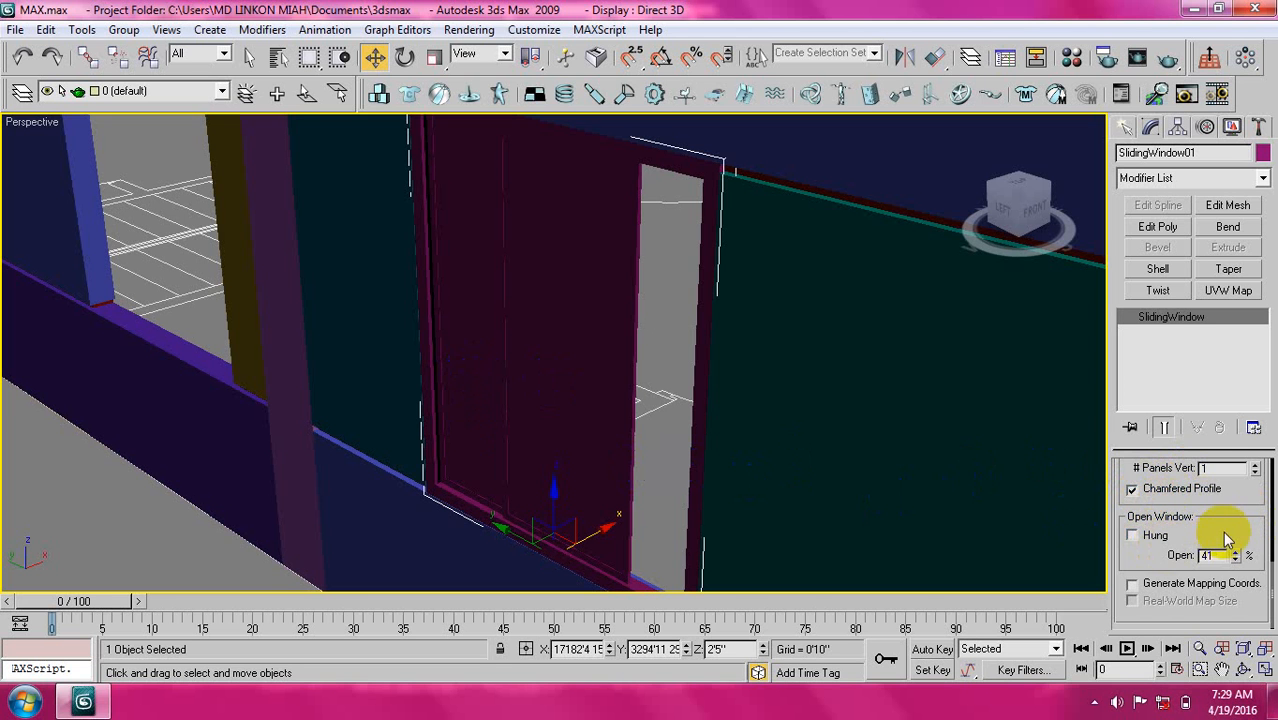
pyautogui.scroll(1, 1224, 518)
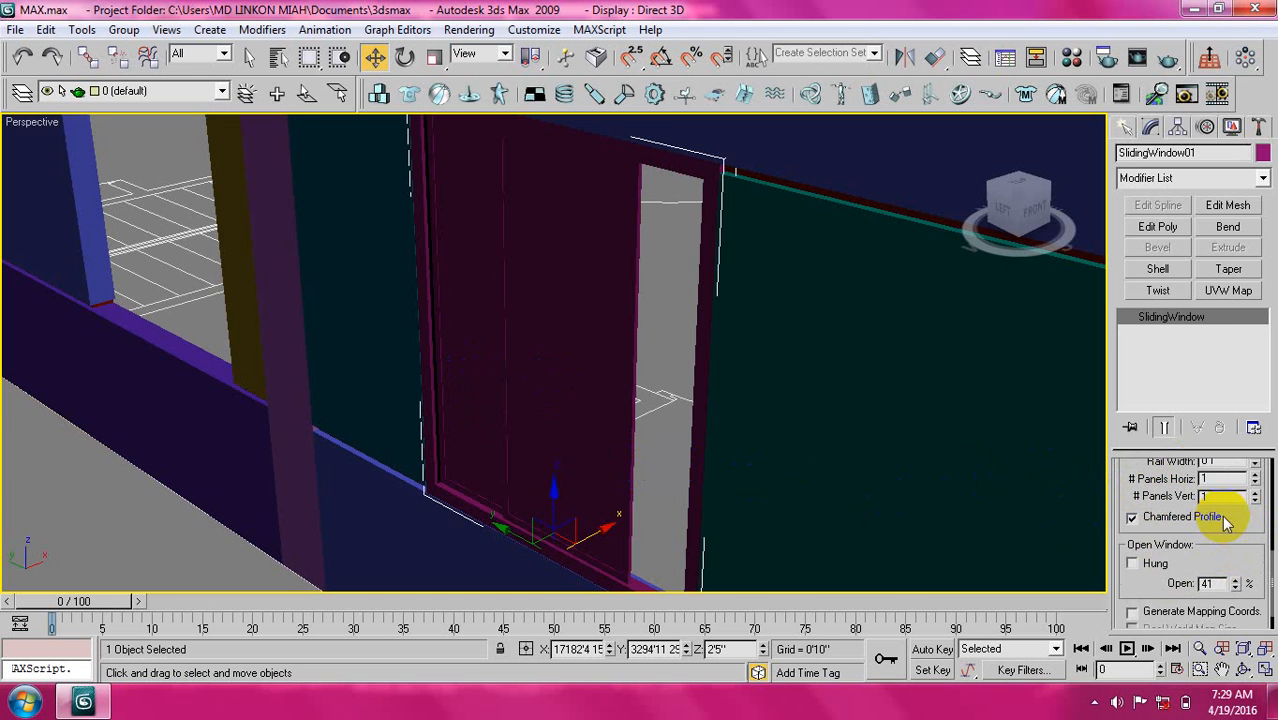
pyautogui.moveTo(556, 426); pyautogui.dragTo(579, 438, button='middle')
pyautogui.scroll(6, 513, 337)
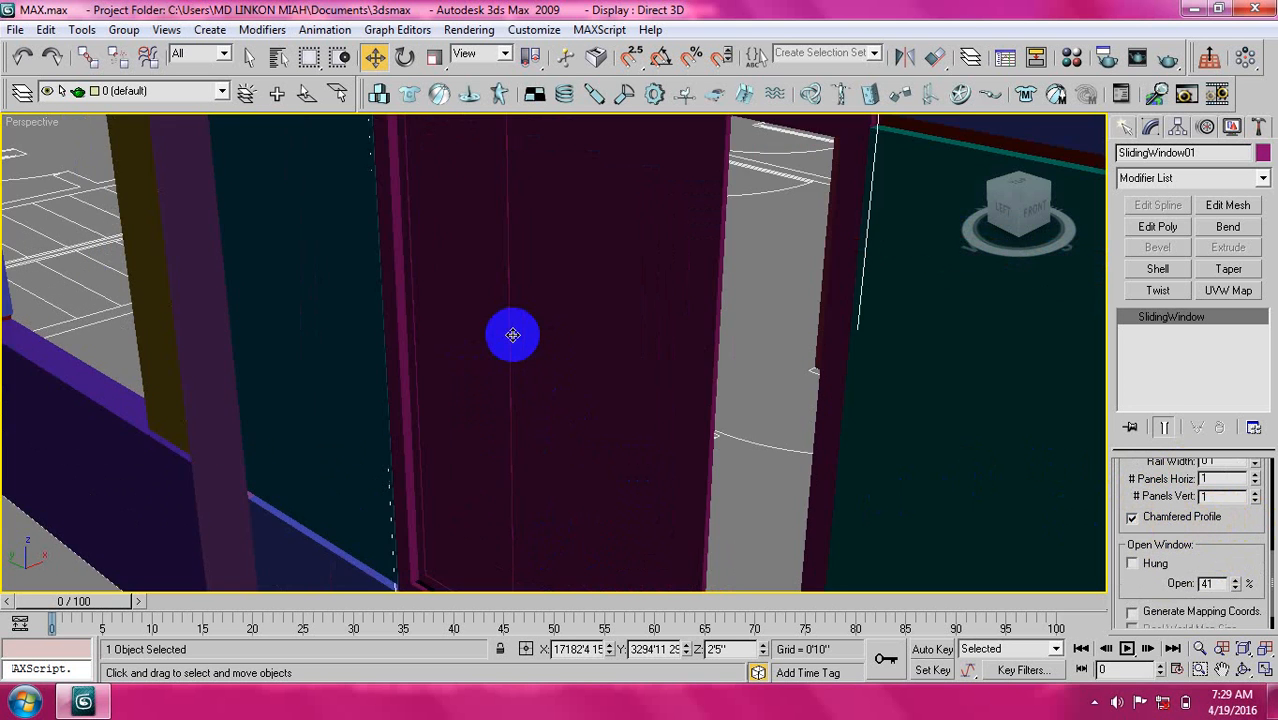
pyautogui.scroll(-2, 499, 348)
pyautogui.scroll(2, 508, 365)
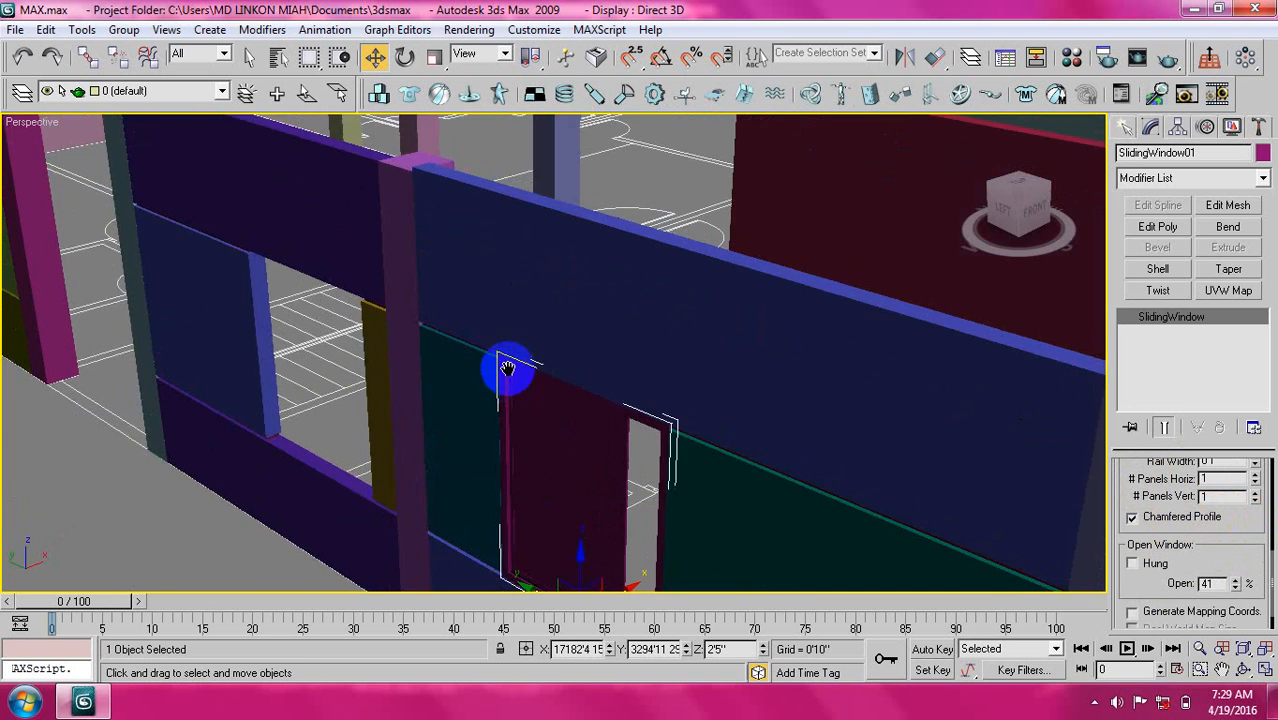
pyautogui.scroll(-2, 508, 359)
pyautogui.moveTo(513, 369); pyautogui.dragTo(545, 382, button='middle')
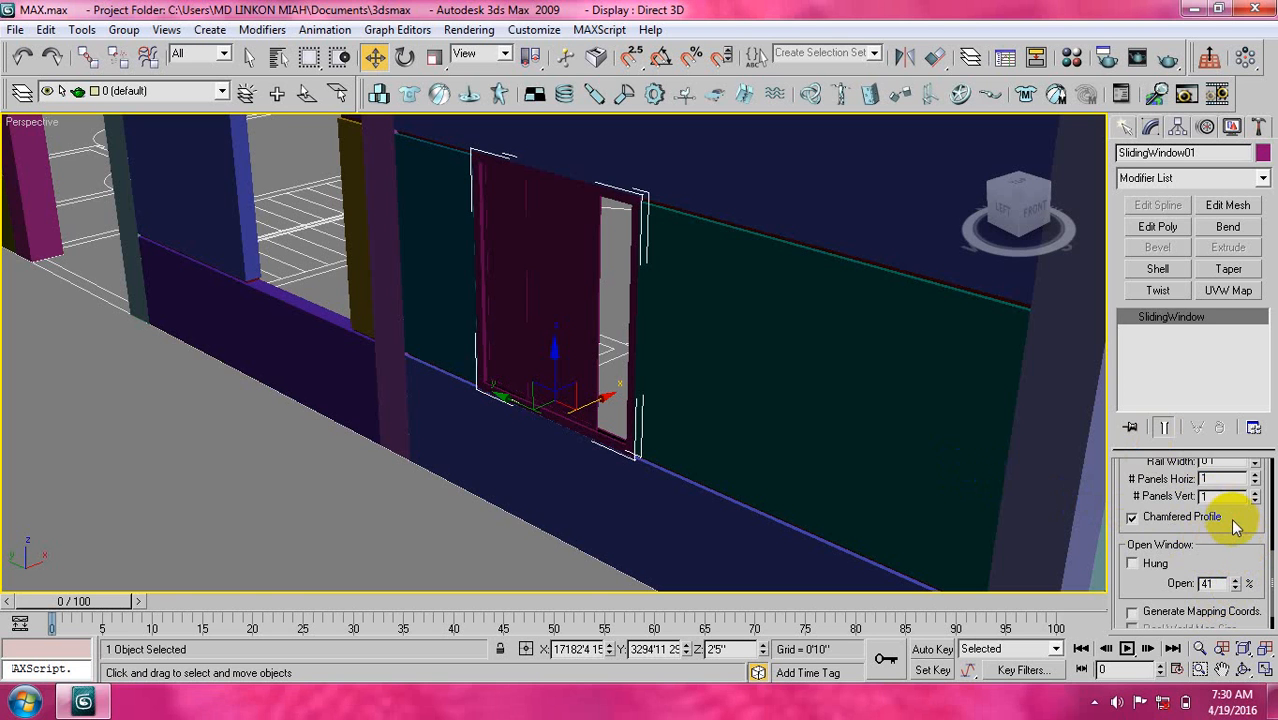
pyautogui.scroll(-1, 1221, 523)
pyautogui.click(1164, 492)
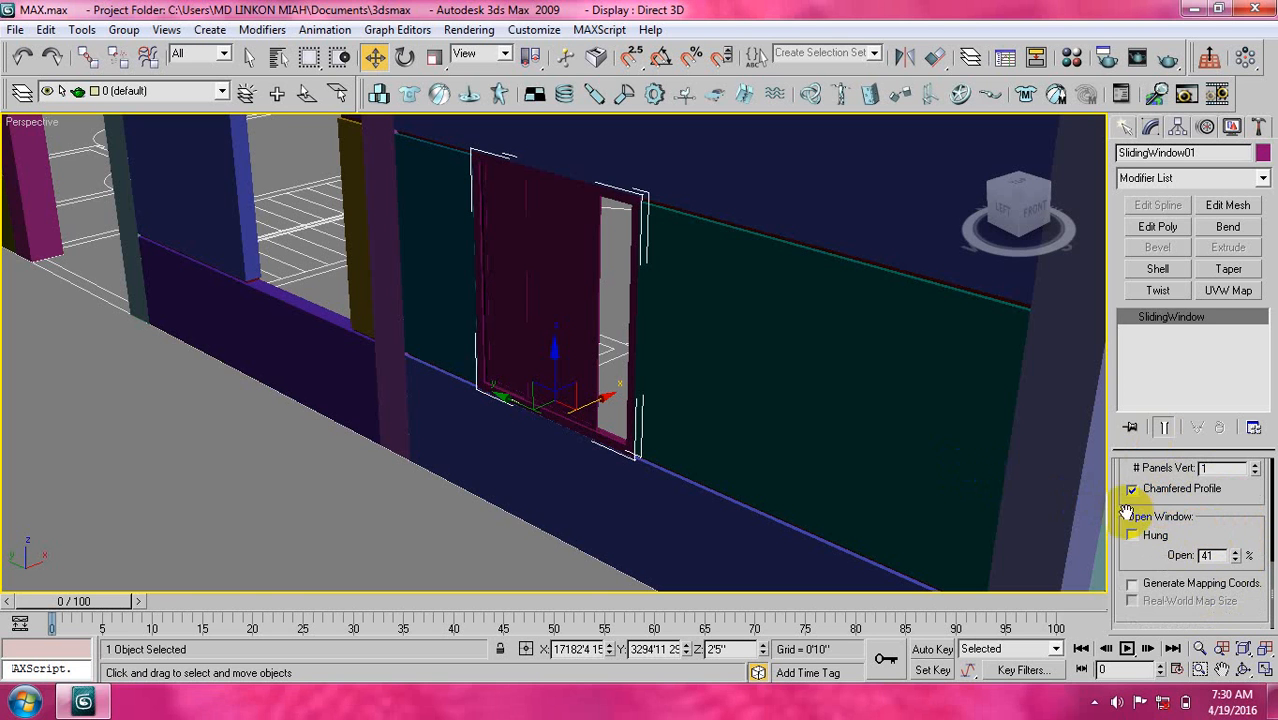
# Deselect the window, render the Perspective view of the whole building as a test, and close the rendered frame.
pyautogui.click(432, 382)
pyautogui.scroll(-10, 599, 355)
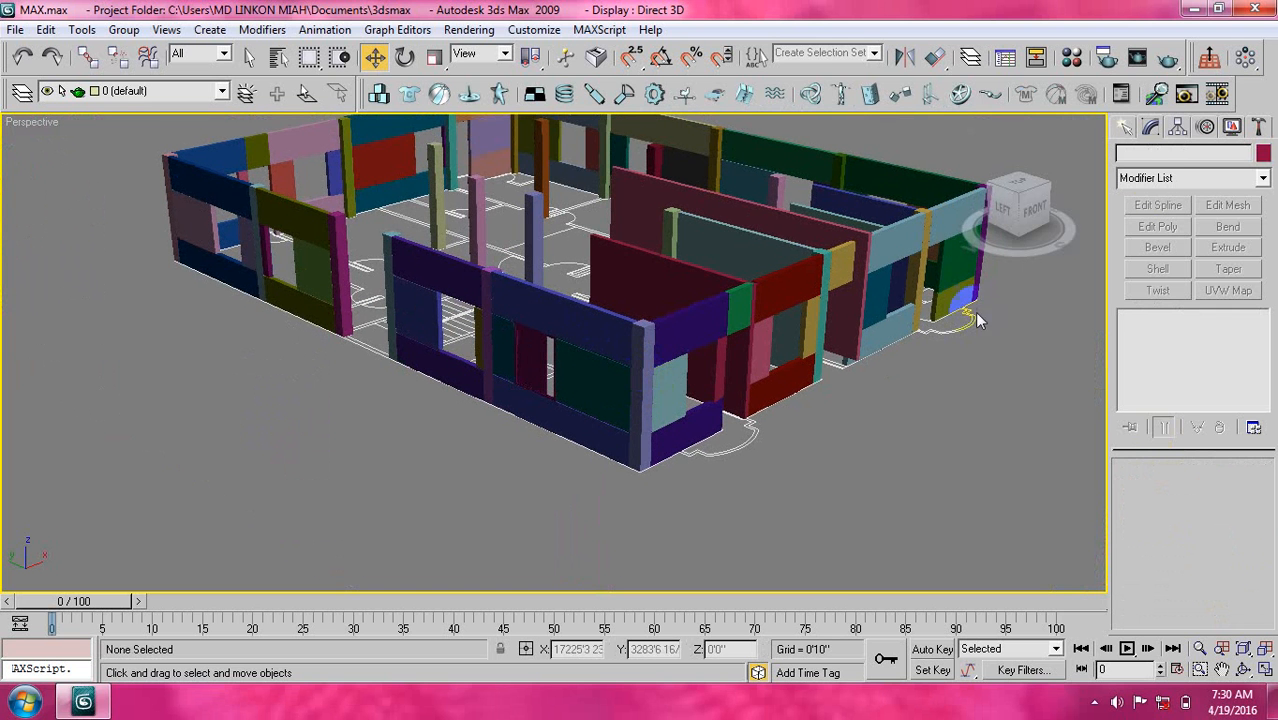
pyautogui.click(1168, 60)
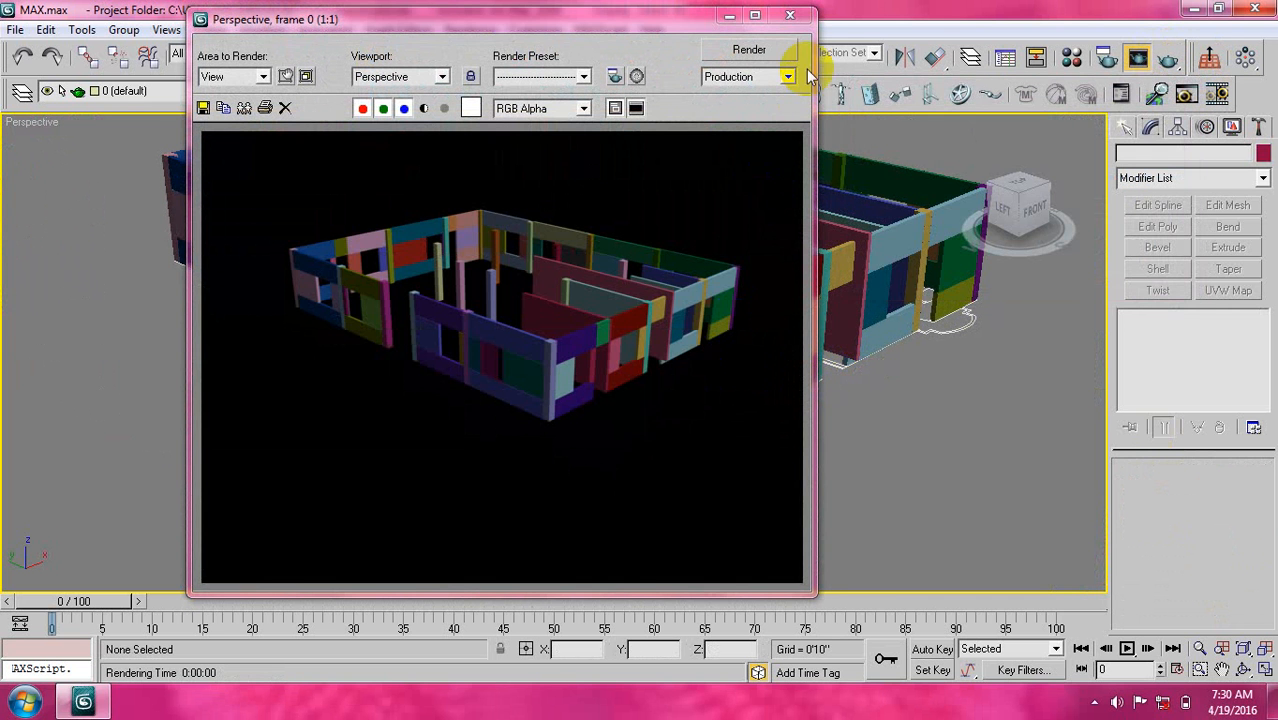
pyautogui.click(790, 15)
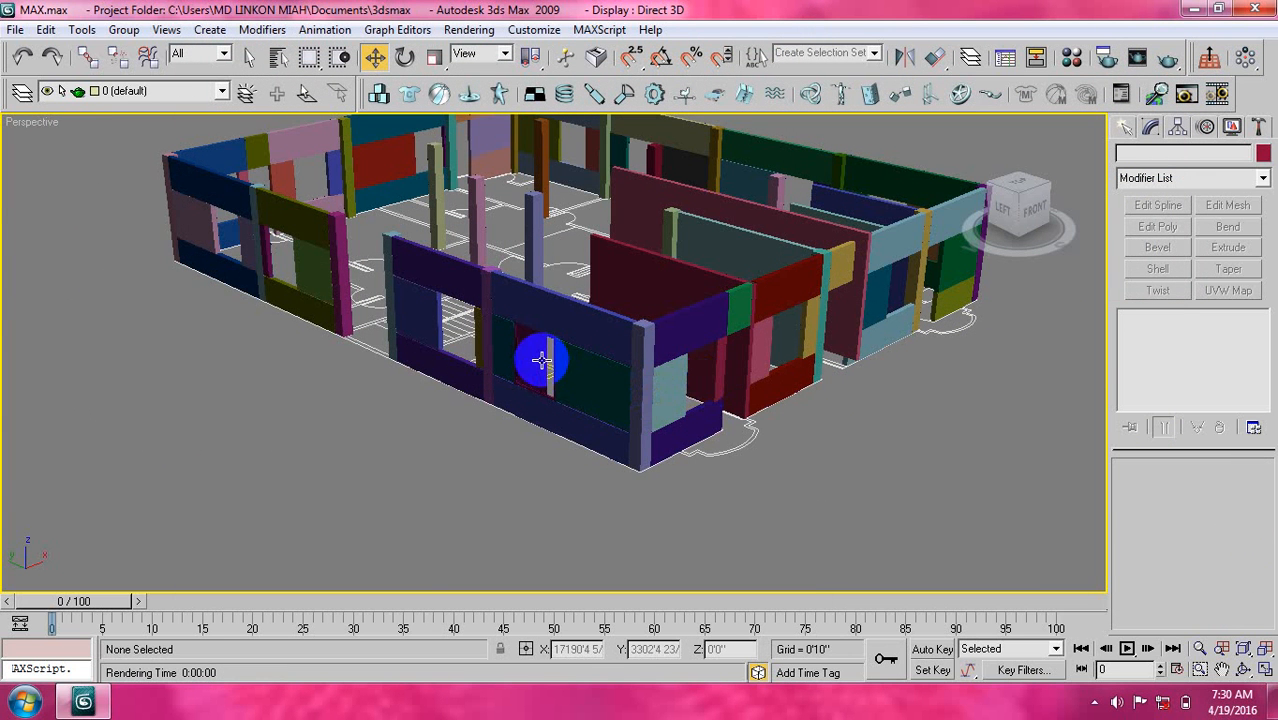
pyautogui.click(1125, 127)
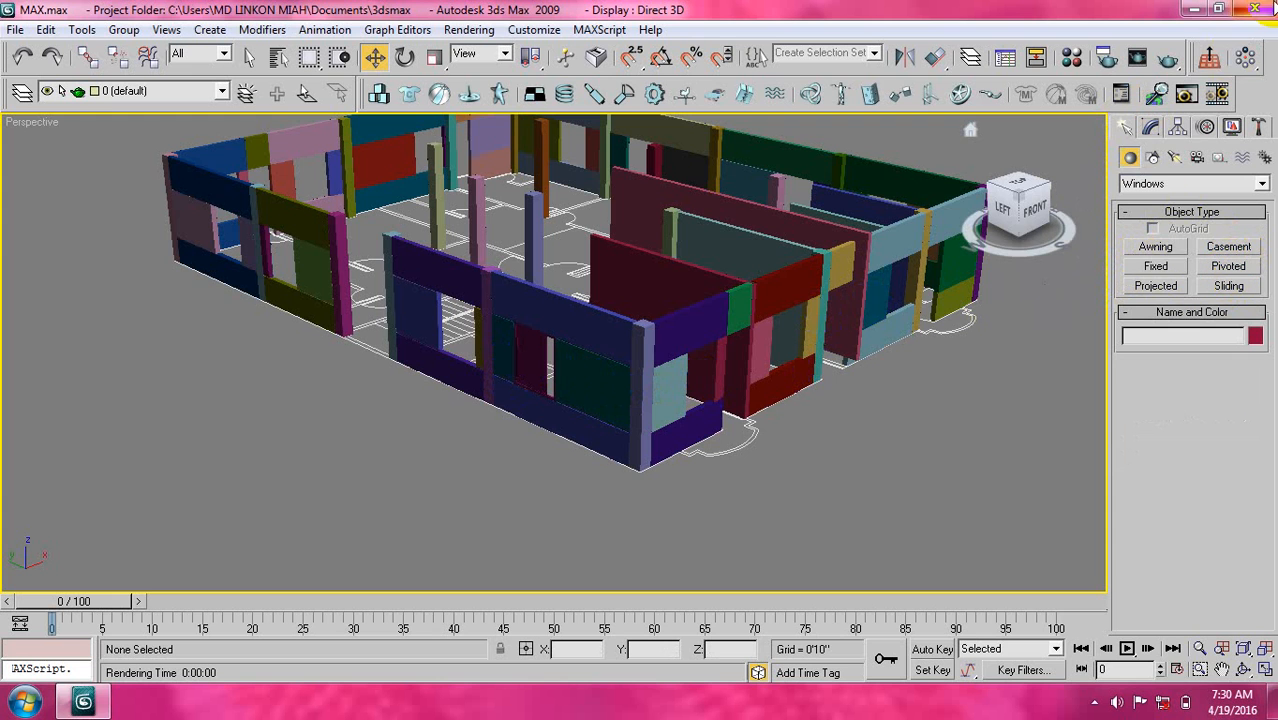
# Close 3ds Max and refresh the Windows desktop.
pyautogui.click(1253, 12)
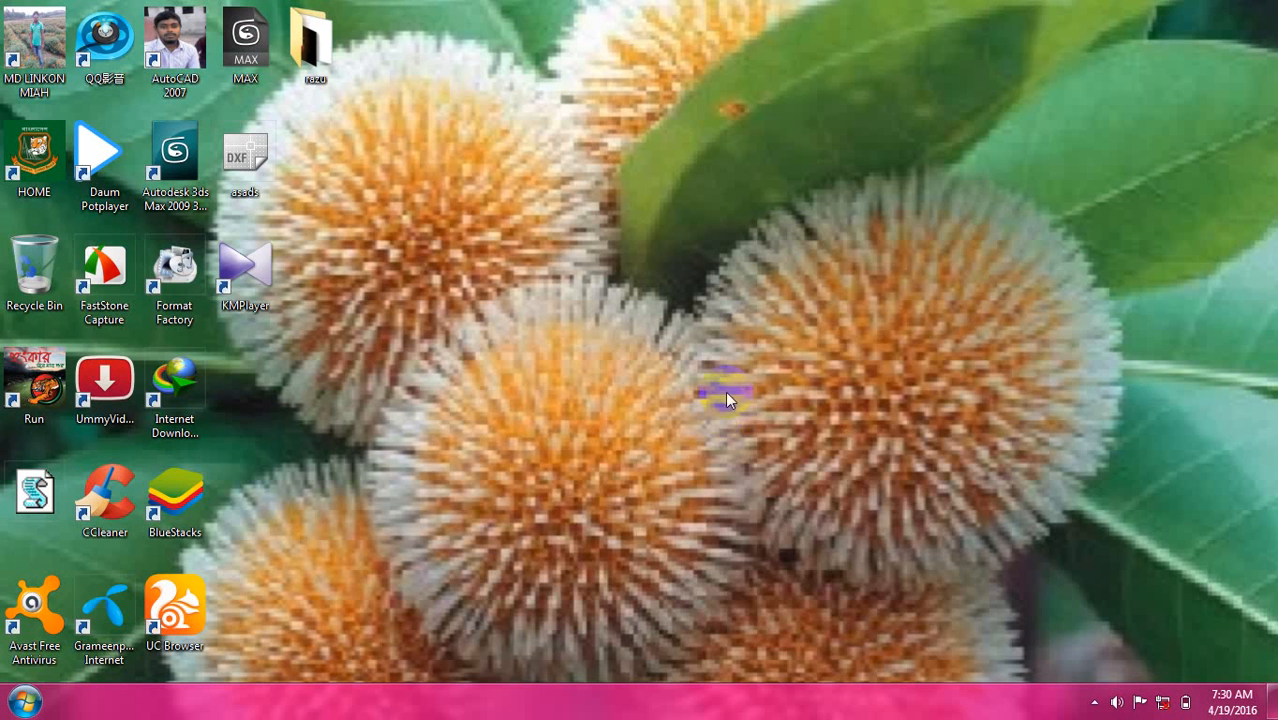
pyautogui.rightClick(727, 380)
pyautogui.click(777, 400)
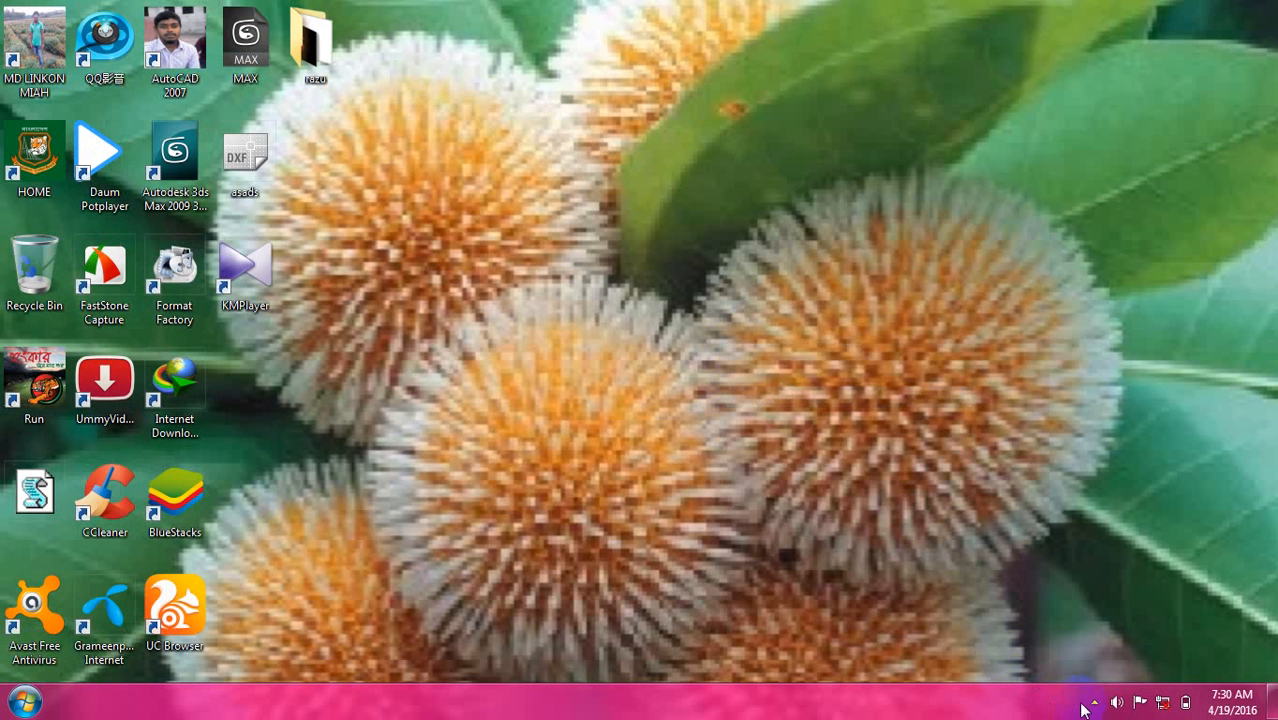